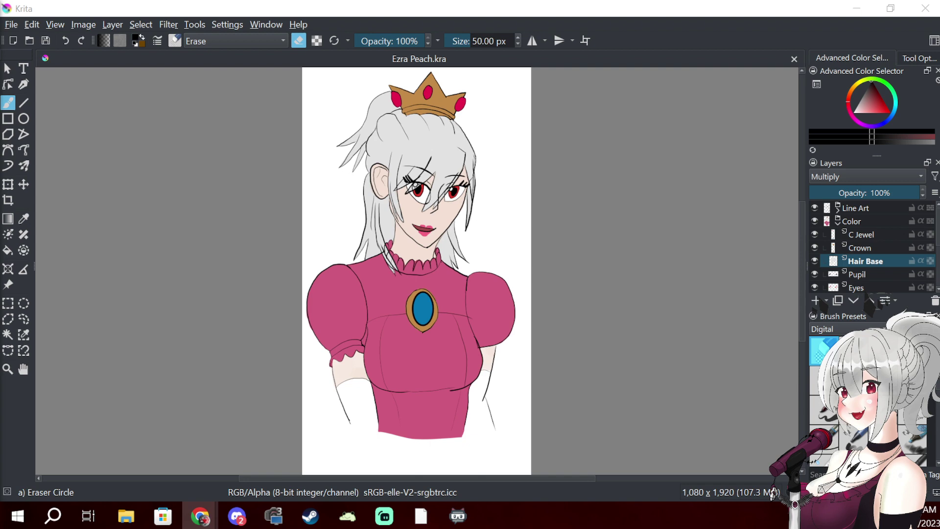
- Add a new paint layer above the Line Art group and collapse the Color group
left_click(867, 209)
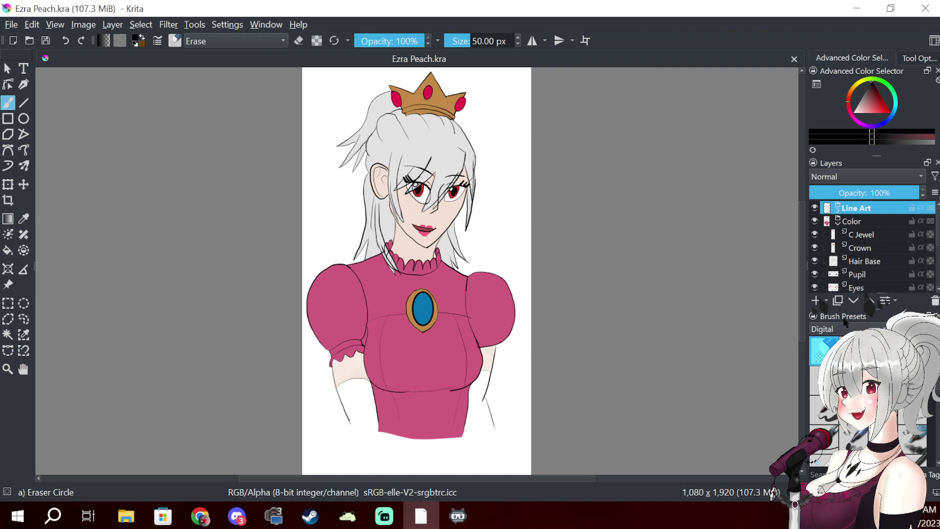
key("alt+Tab")
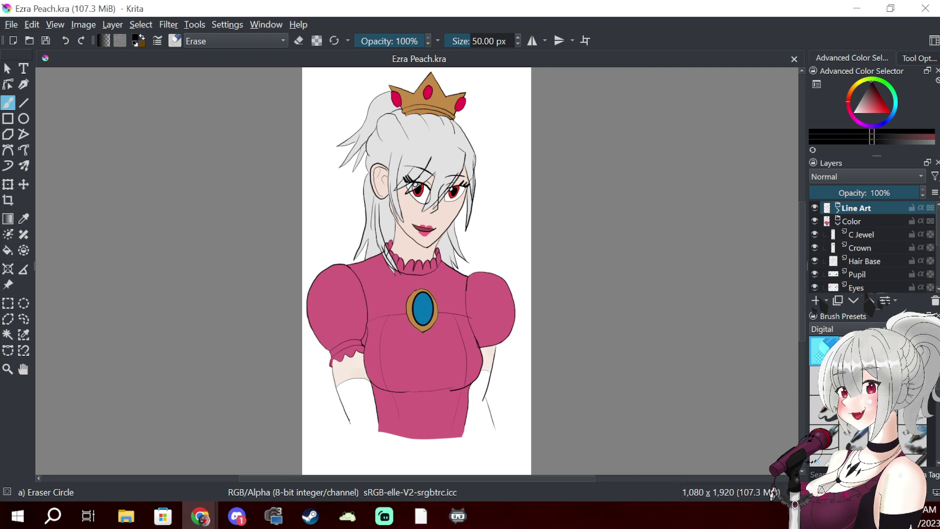
left_click(773, 493)
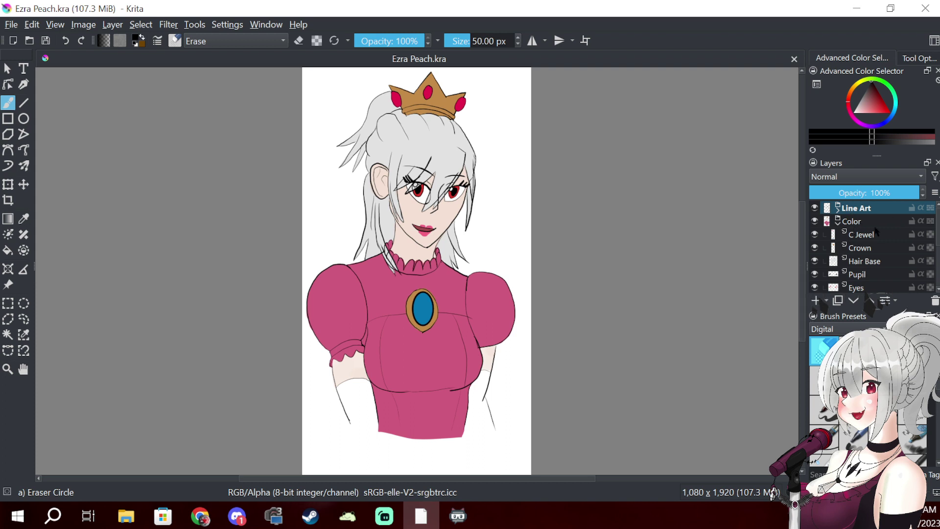
left_click(816, 300)
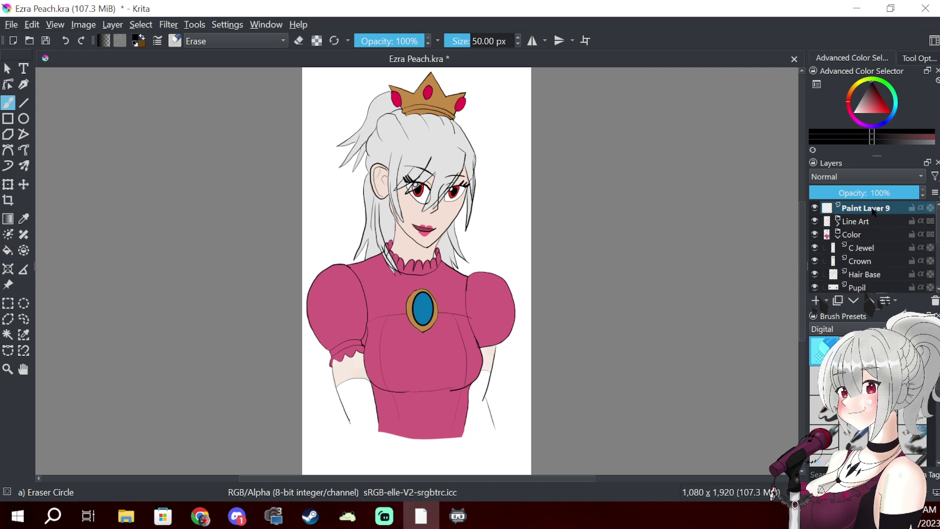
mouse_move(852, 223)
left_click(838, 235)
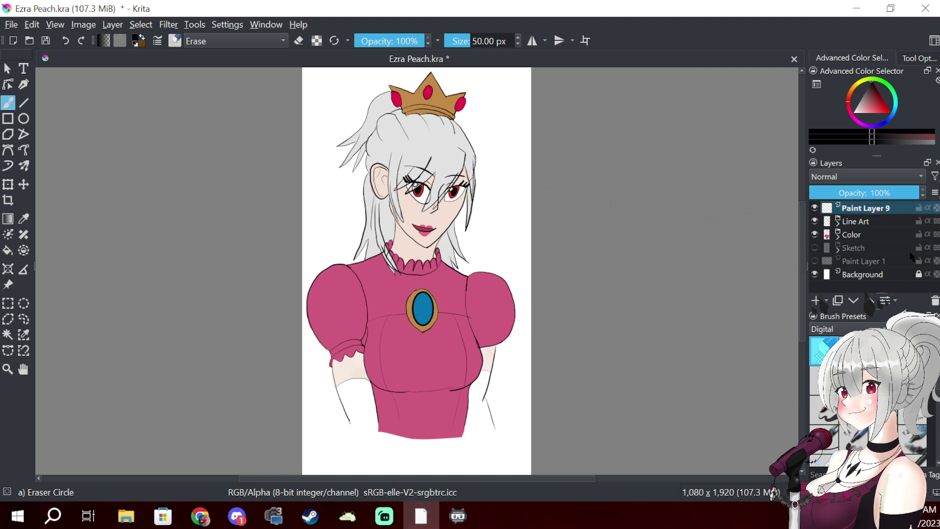
- Hide and show the Color and Line Art groups in turn to check what each one contains
left_click(816, 235)
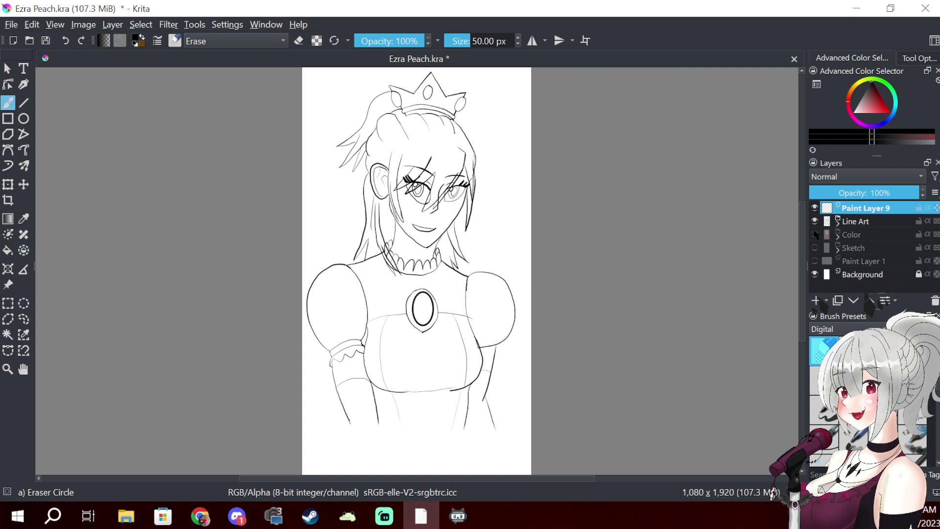
left_click(815, 235)
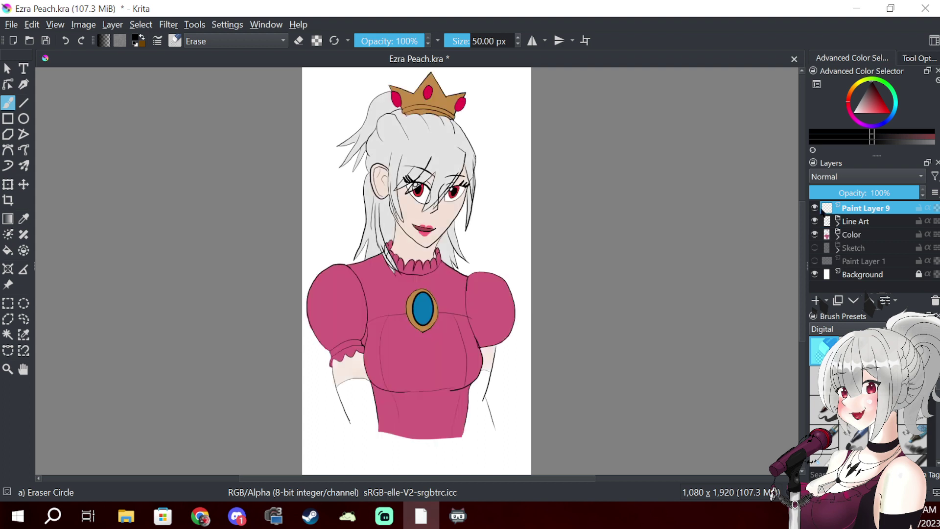
left_click(815, 224)
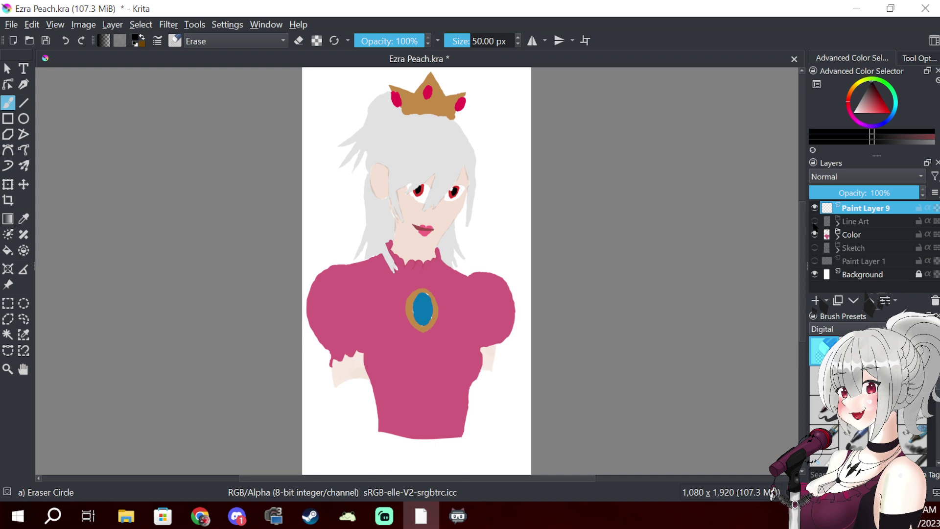
left_click(815, 224)
left_click(815, 224)
left_click(815, 224)
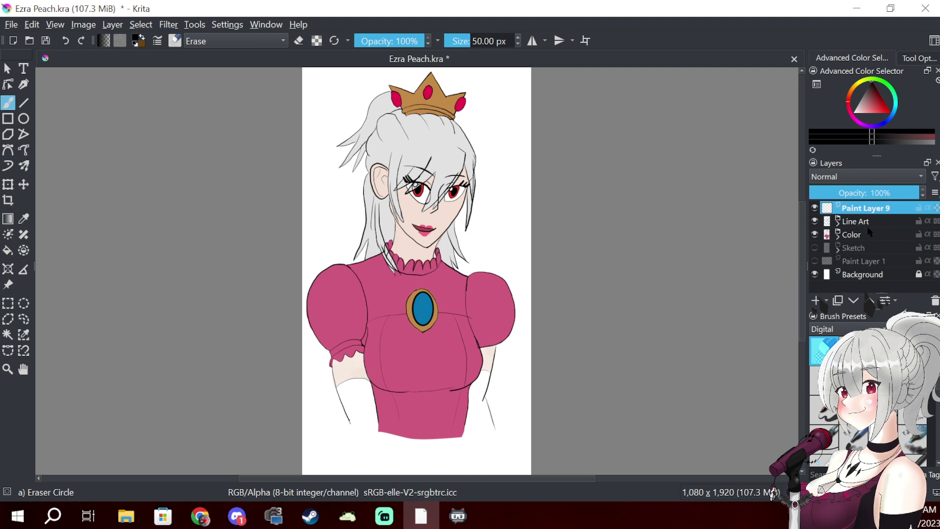
- Add a group layer above Paint Layer 9 and name it Shadow
mouse_move(855, 211)
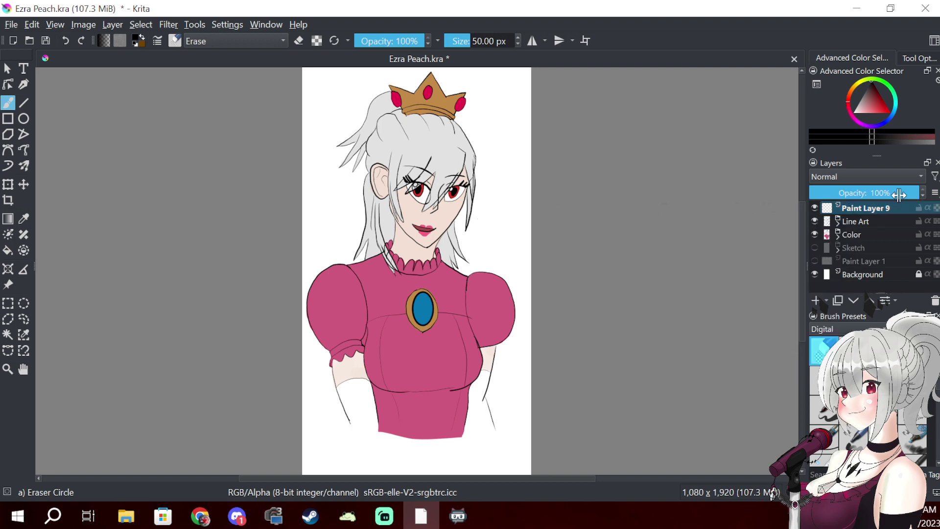
left_click(826, 300)
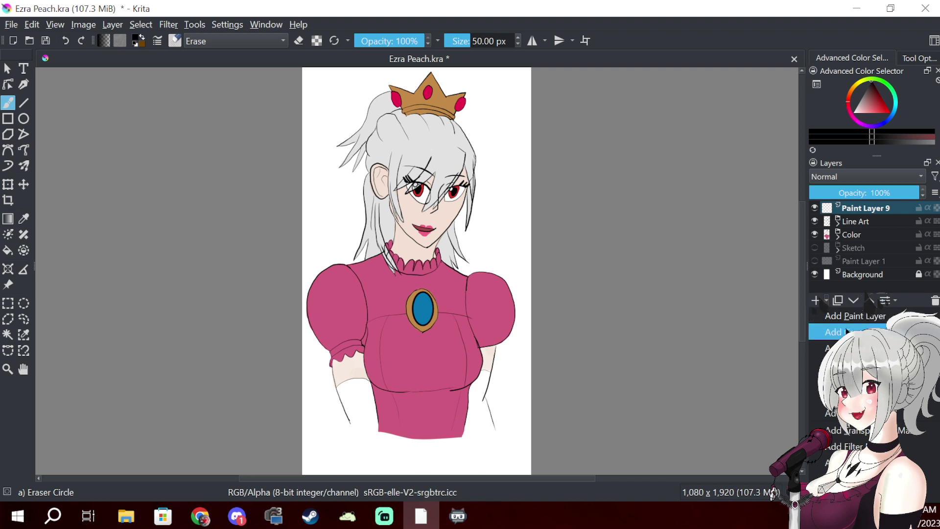
left_click(849, 332)
double_click(863, 208)
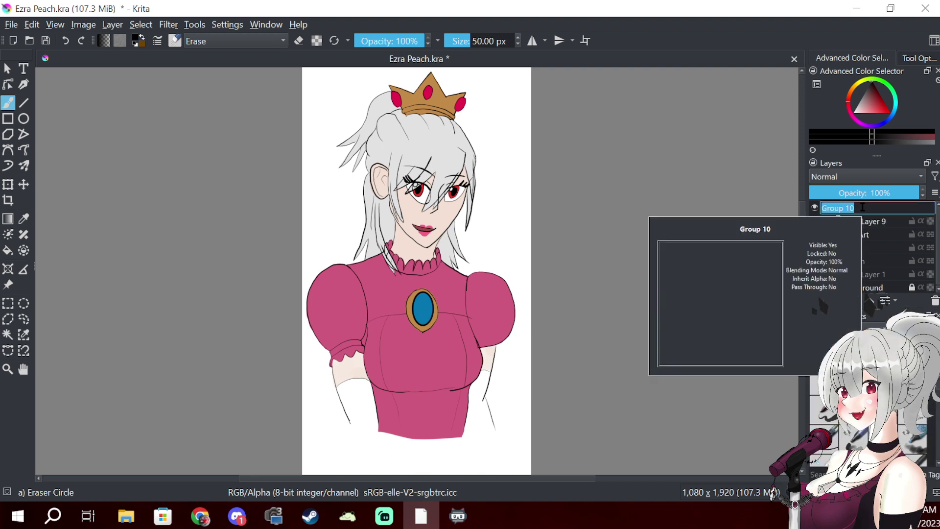
type("Shadow")
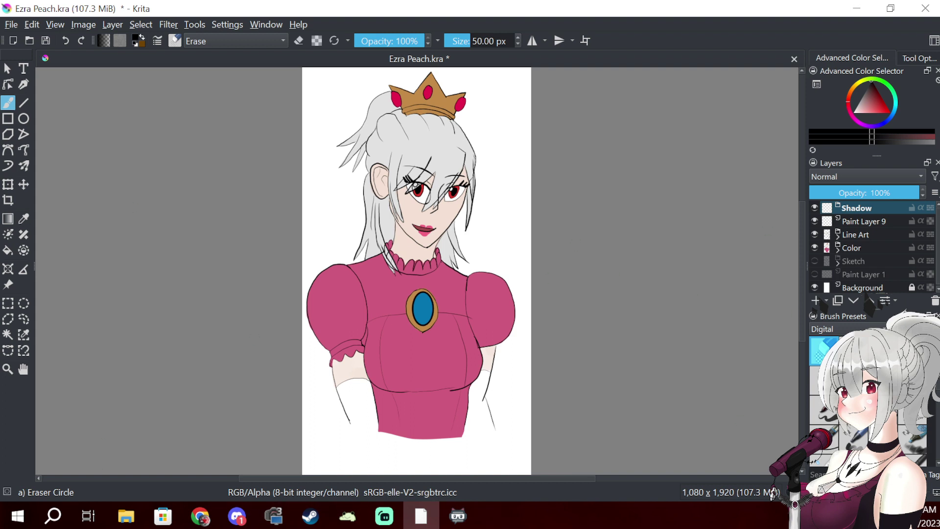
- Sample the dress pink as the painting color and ready the Basic-2 Opacity brush at 40 px
key("alt+Tab")
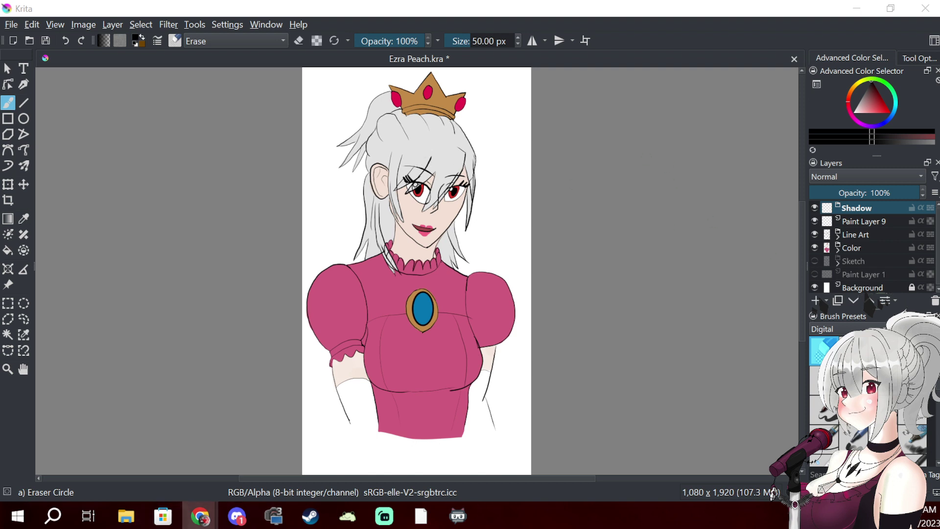
left_click(752, 252)
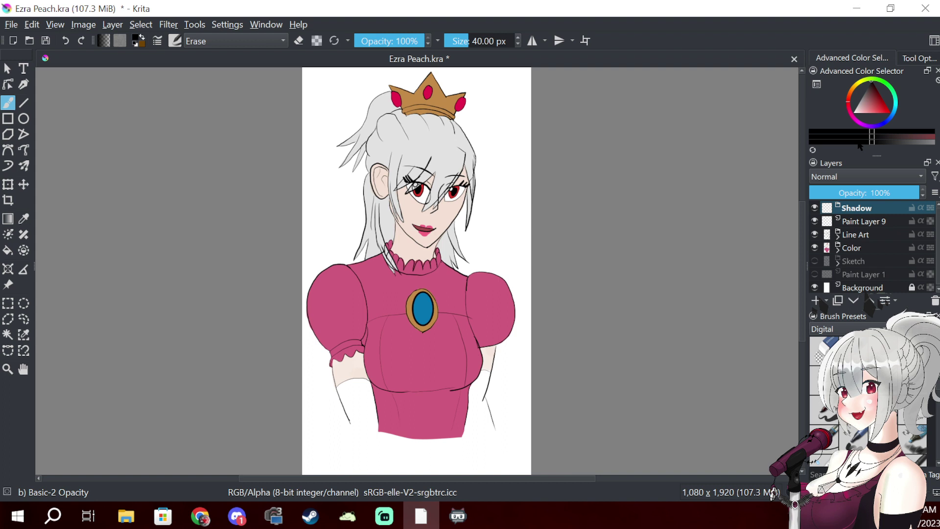
left_click(24, 219)
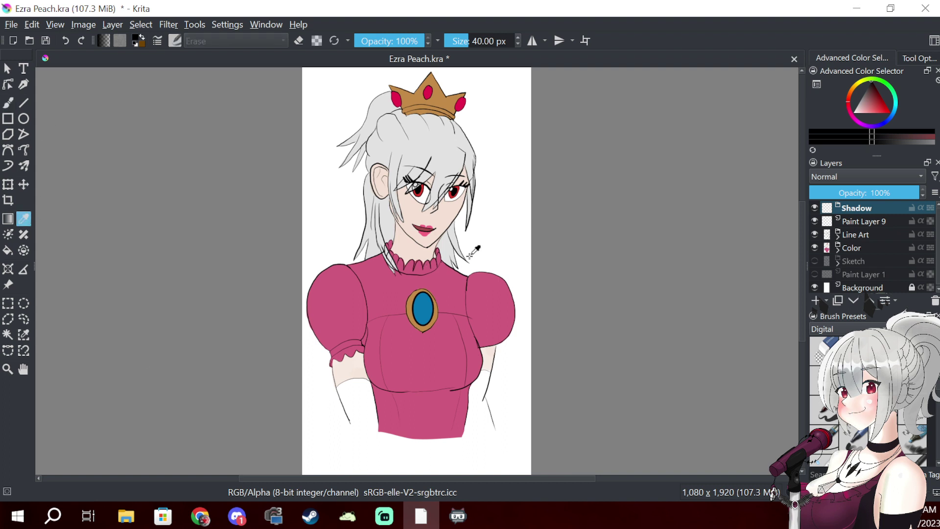
left_click(449, 270)
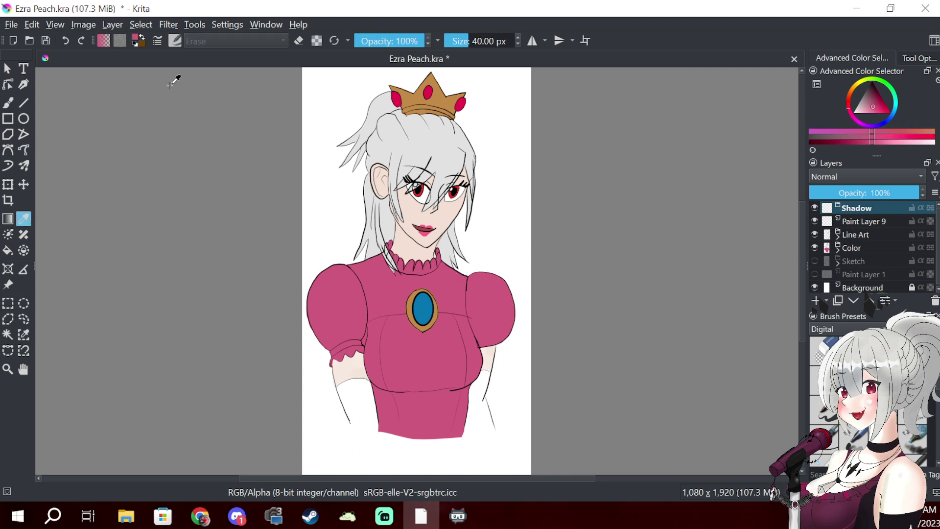
left_click(864, 211)
left_click(8, 102)
- Set the brush blending mode to Darken and move Paint Layer 9 into the Shadow group
left_click(259, 43)
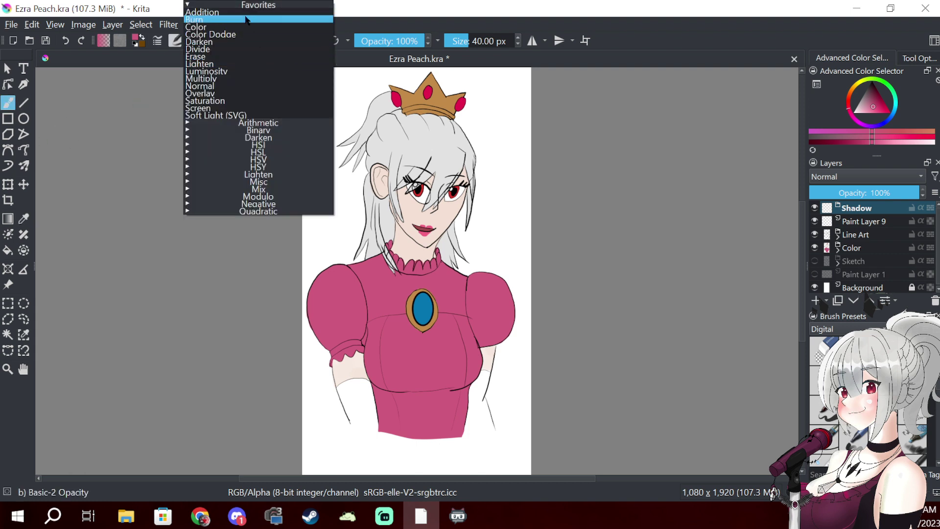
left_click(228, 42)
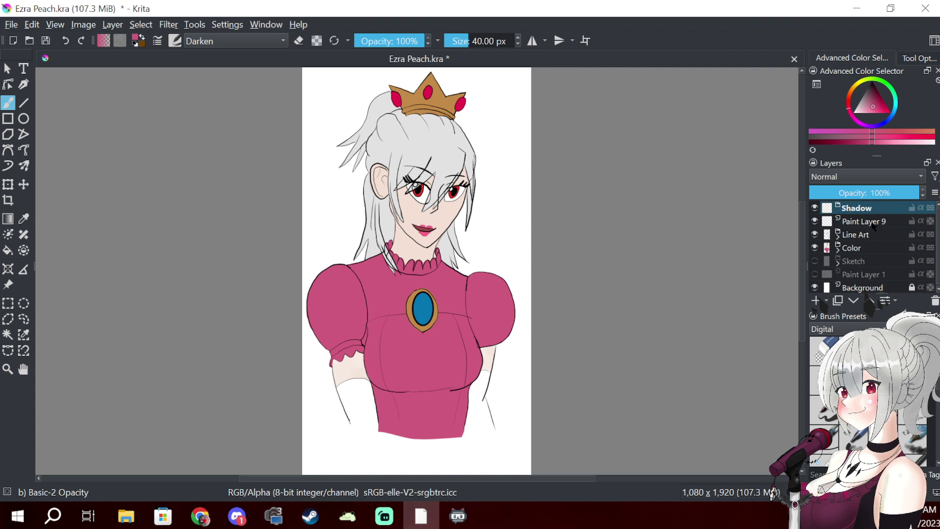
mouse_move(874, 225)
left_mouse_down()
mouse_move(865, 210)
mouse_move(870, 215)
left_mouse_up()
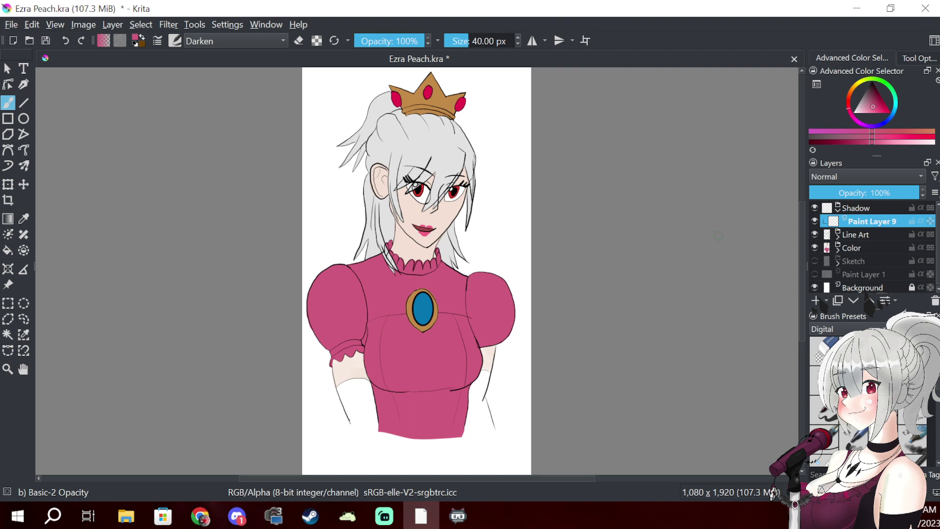
- Try the Darken brush on the blank canvas and on the dress shoulder, undoing each test stroke
mouse_move(504, 221)
left_mouse_down()
mouse_move(497, 239)
mouse_move(511, 215)
left_mouse_up()
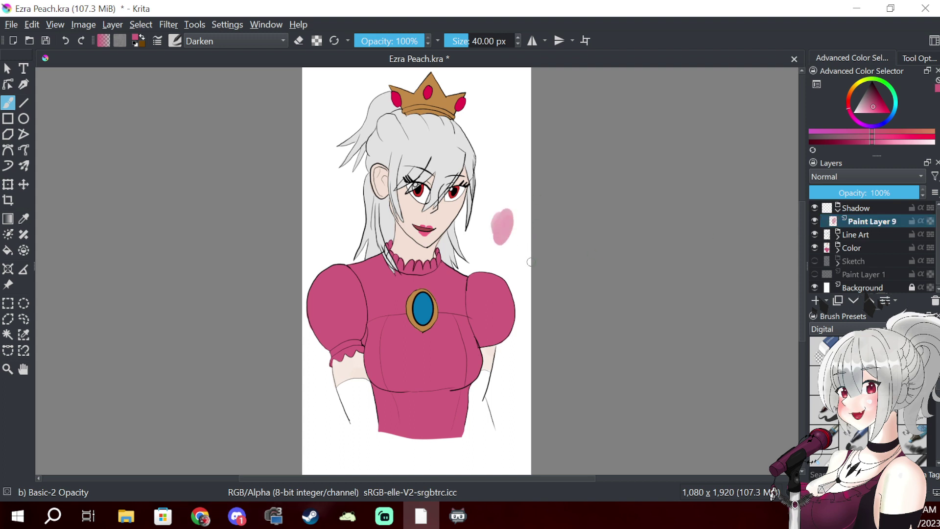
key("ctrl+z")
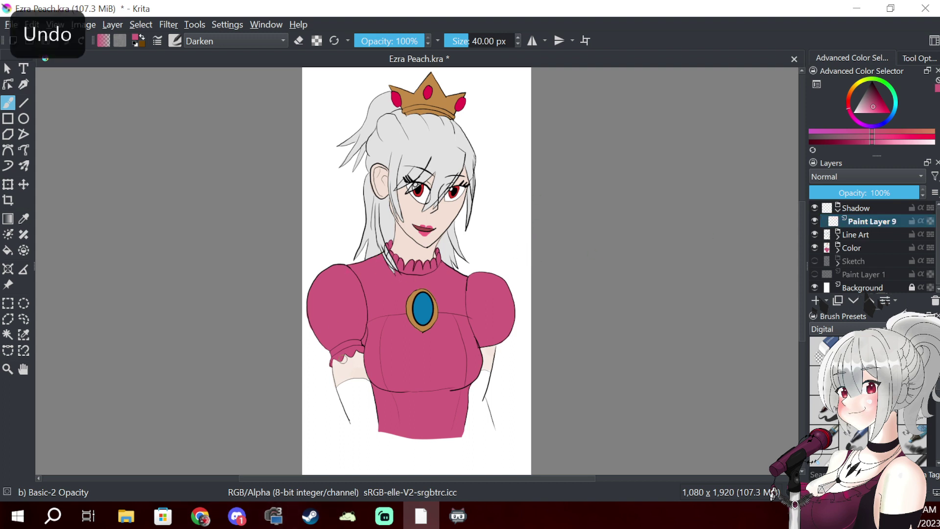
scroll(544, 316, "up", 4)
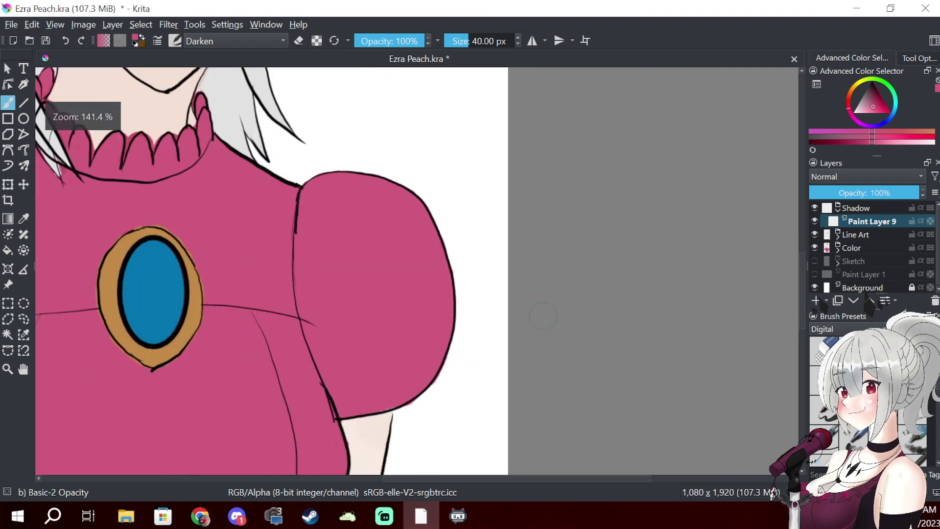
scroll(544, 316, "down", 2)
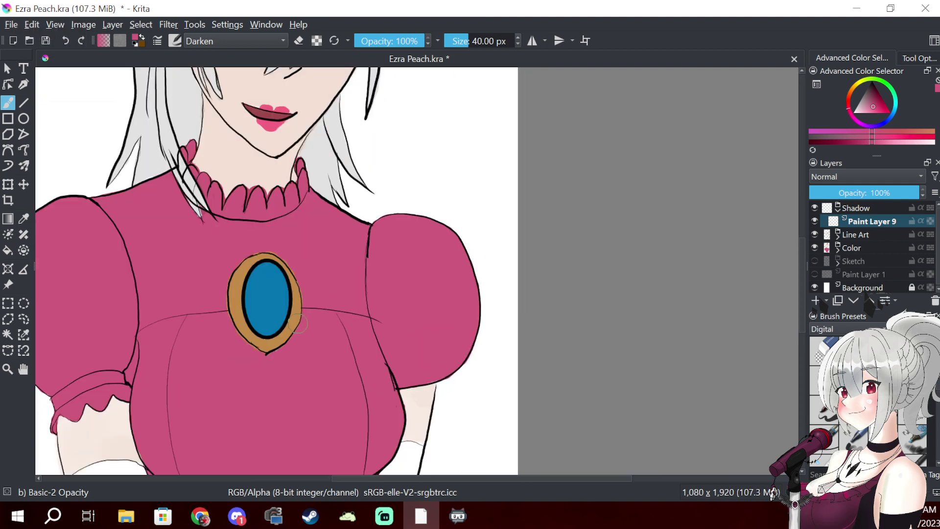
key("space")
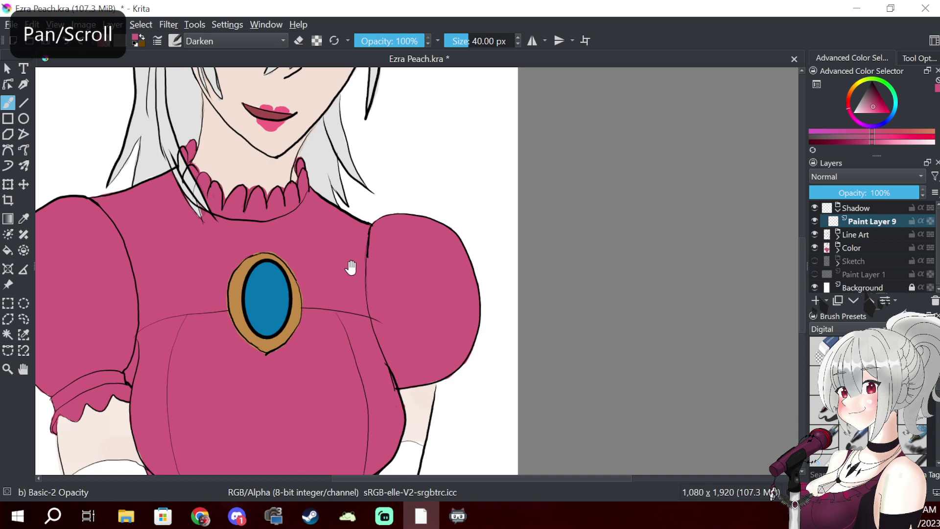
left_click_drag(395, 209, 579, 239)
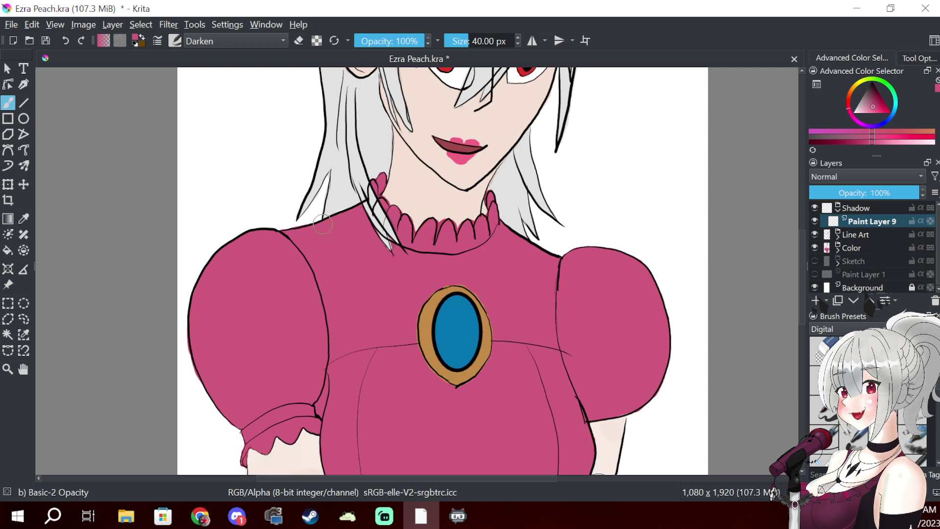
left_click_drag(323, 224, 357, 214)
key("ctrl+z")
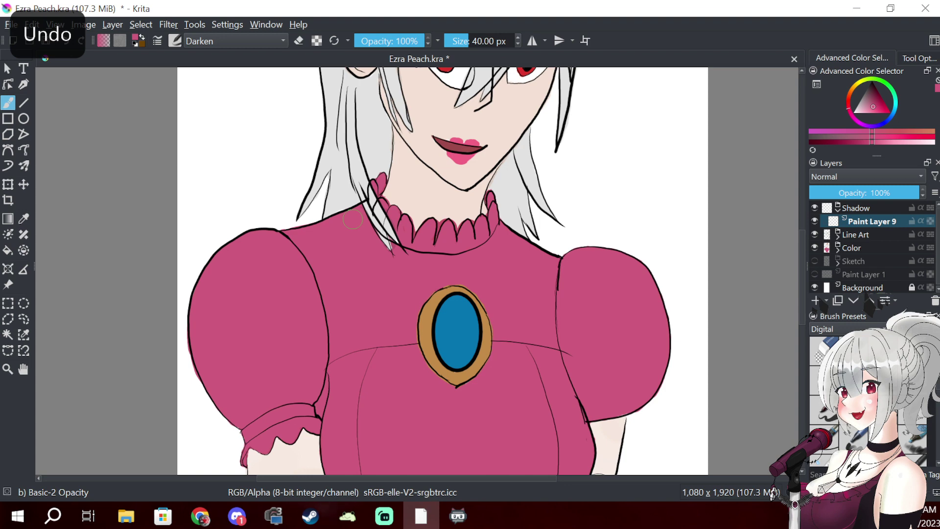
- Set the brush blending mode to Normal and choose a slightly darker pink for the shadows
left_click(231, 42)
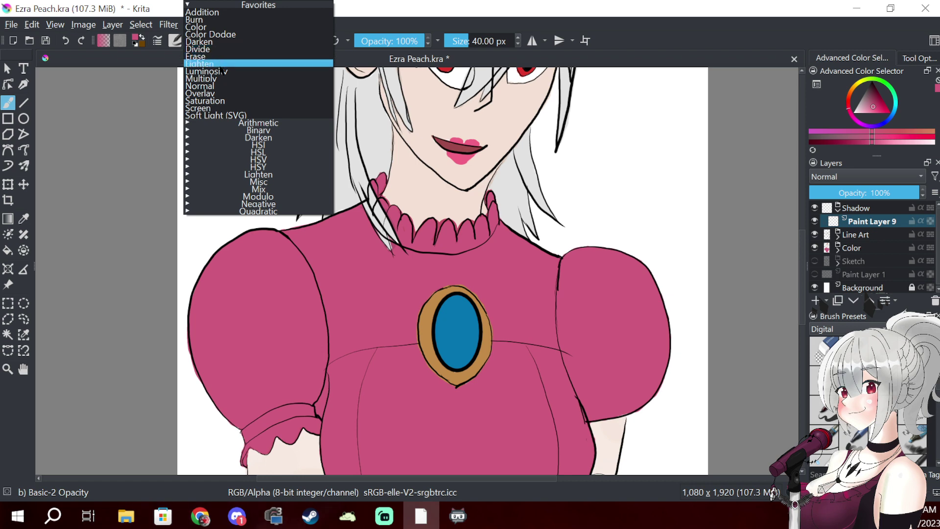
left_click(217, 86)
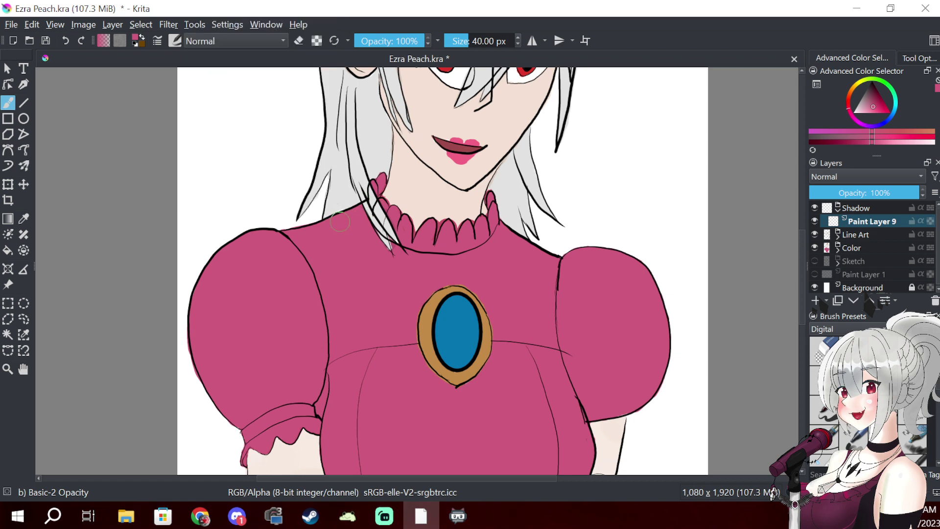
key("ctrl+z")
left_click(874, 101)
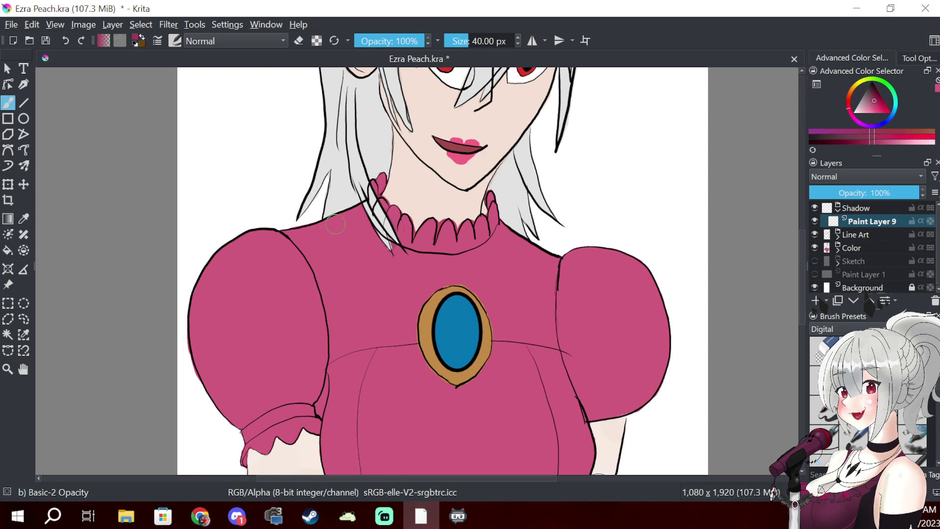
- Paint darker pink shadows along the dress shoulder beneath the hair and on both ends of the ruffled collar
mouse_move(338, 216)
left_mouse_down()
mouse_move(318, 226)
mouse_move(354, 214)
mouse_move(326, 233)
mouse_move(359, 212)
mouse_move(319, 228)
mouse_move(357, 213)
left_mouse_up()
left_click_drag(385, 175, 381, 215)
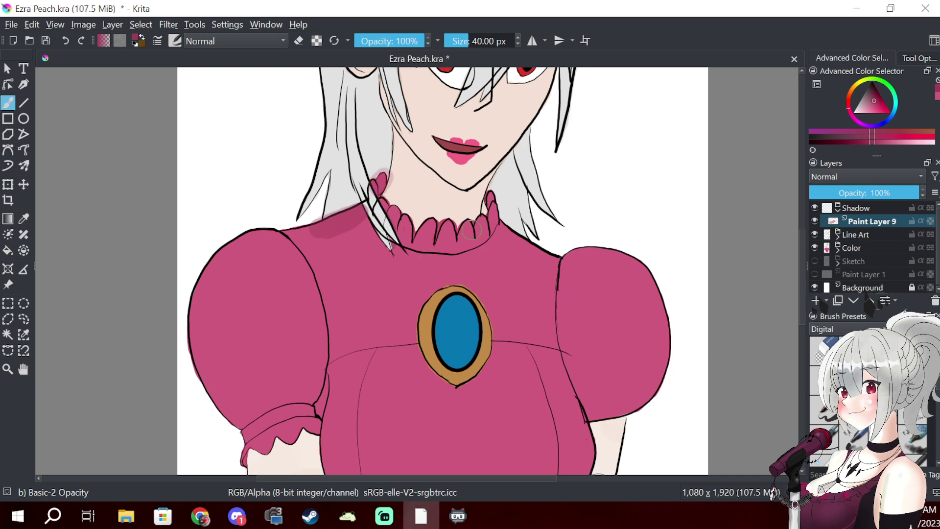
mouse_move(497, 198)
left_mouse_down()
mouse_move(488, 191)
mouse_move(492, 215)
left_mouse_up()
mouse_move(323, 224)
left_mouse_down()
mouse_move(312, 231)
mouse_move(372, 200)
left_mouse_up()
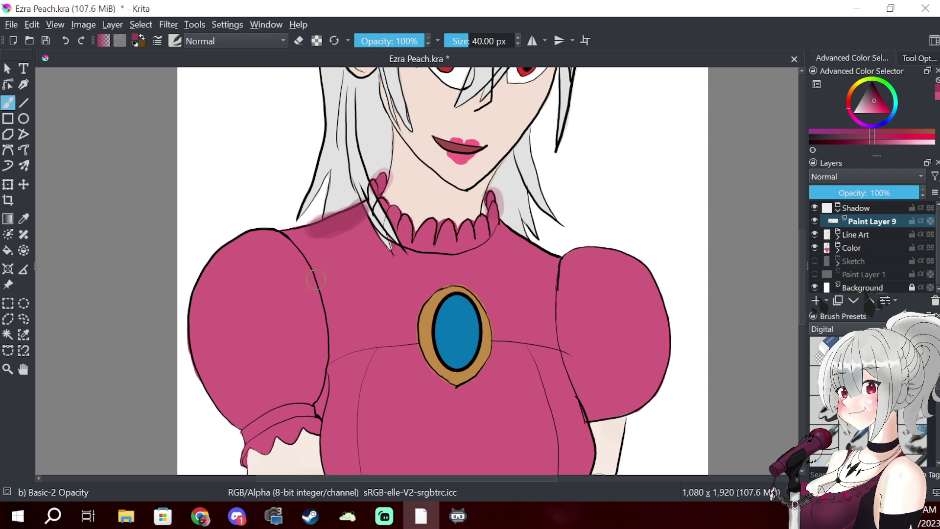
- Try shading the lower part of the puffed sleeve with the ruffled cuff, then erase the strokes
mouse_move(287, 384)
left_mouse_down()
mouse_move(317, 371)
mouse_move(311, 382)
mouse_move(314, 336)
mouse_move(289, 386)
mouse_move(317, 352)
mouse_move(315, 287)
mouse_move(343, 292)
mouse_move(282, 387)
mouse_move(359, 332)
mouse_move(267, 411)
left_mouse_up()
key("e")
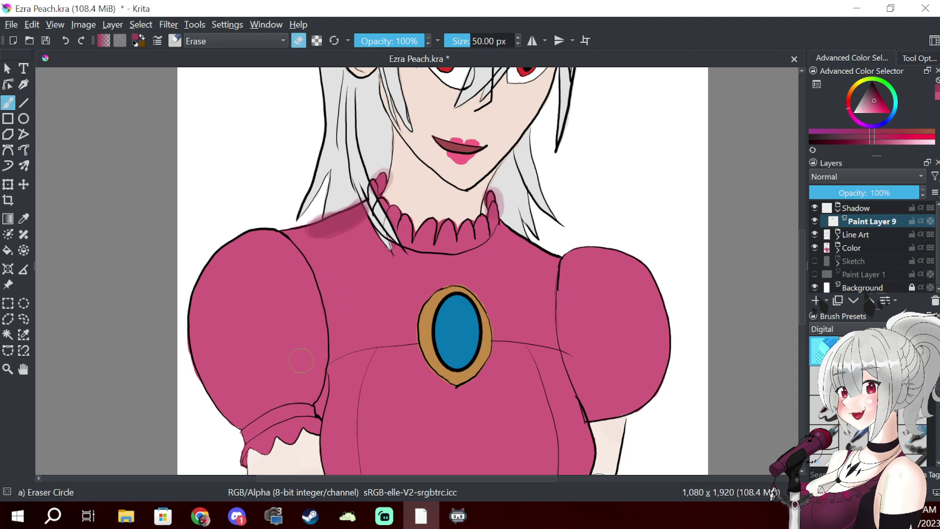
key("e")
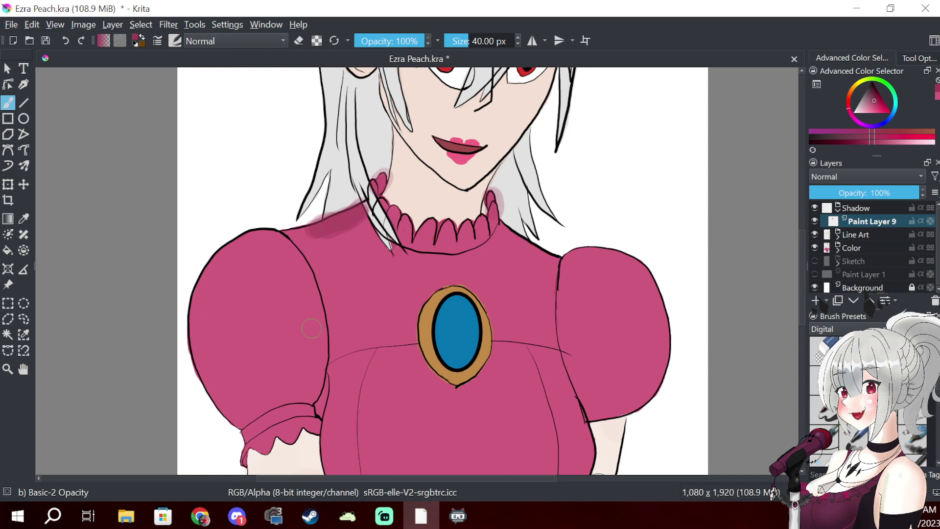
- Try shading the inner edge of the puffed sleeve with the ruffled cuff using the brush in Darken blending mode
left_click(270, 41)
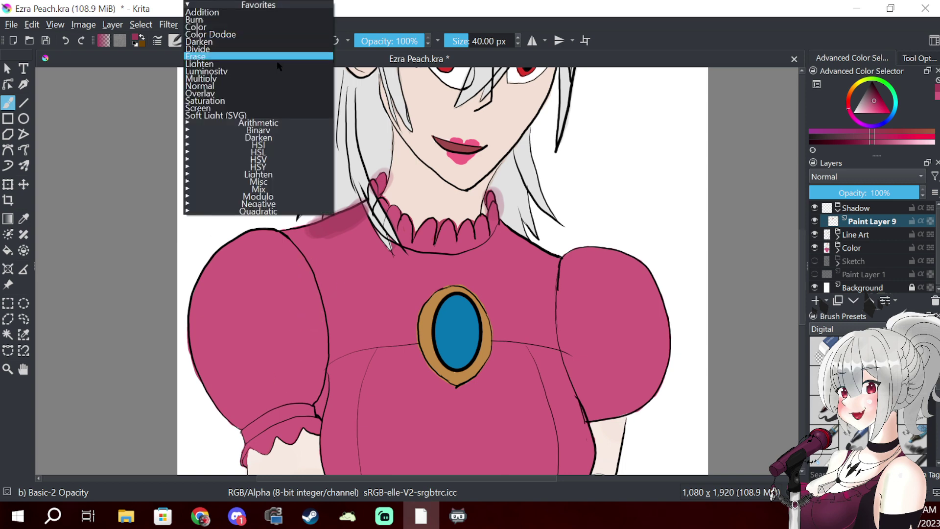
left_click(250, 43)
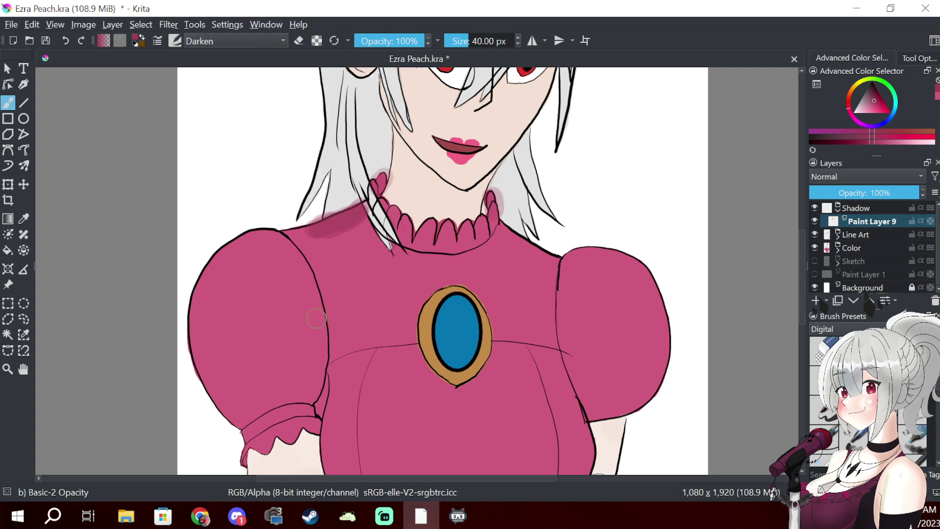
mouse_move(324, 312)
left_mouse_down()
mouse_move(308, 375)
mouse_move(314, 333)
left_mouse_up()
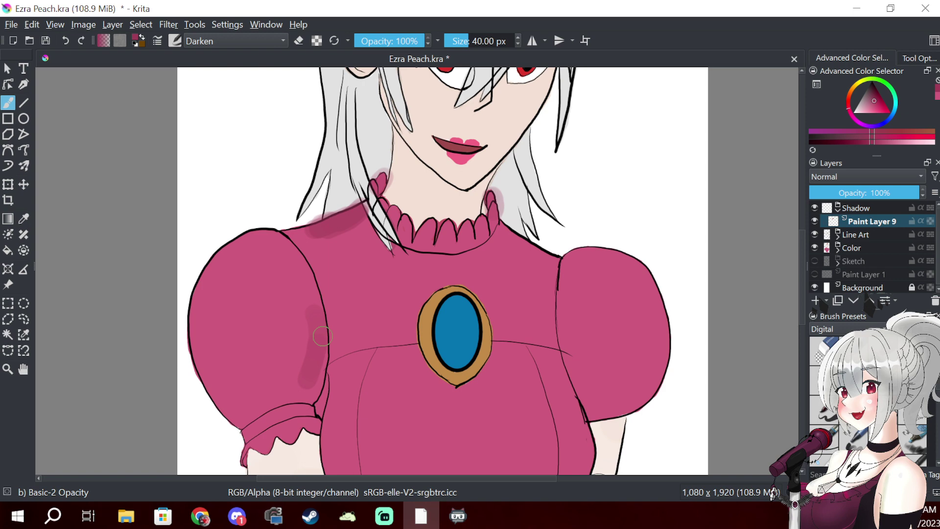
mouse_move(323, 336)
left_mouse_down()
mouse_move(315, 387)
mouse_move(319, 372)
mouse_move(298, 376)
left_mouse_up()
- Erase the puffed sleeve's shading and the shadow spill outside the ruffled collar, beneath the chin beside the neck
key("e")
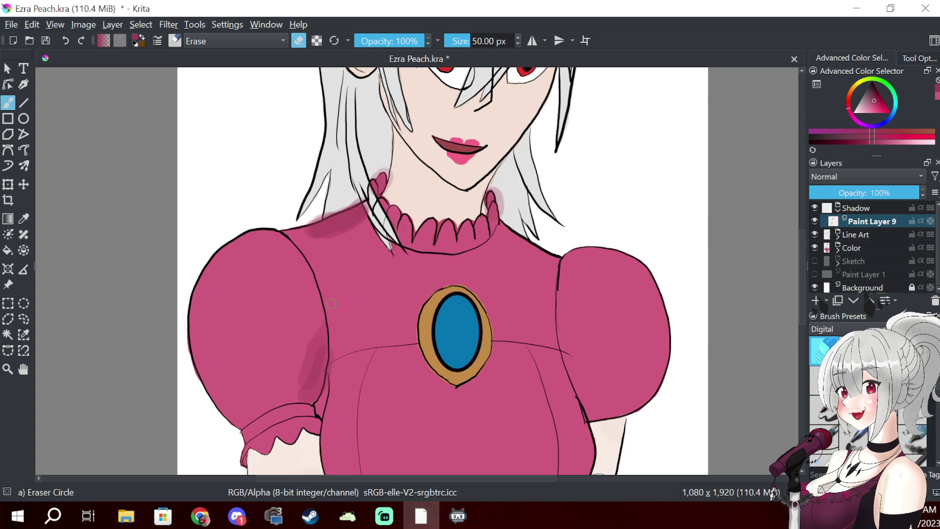
mouse_move(313, 338)
left_mouse_down()
mouse_move(306, 377)
mouse_move(314, 392)
mouse_move(325, 363)
mouse_move(317, 383)
left_mouse_up()
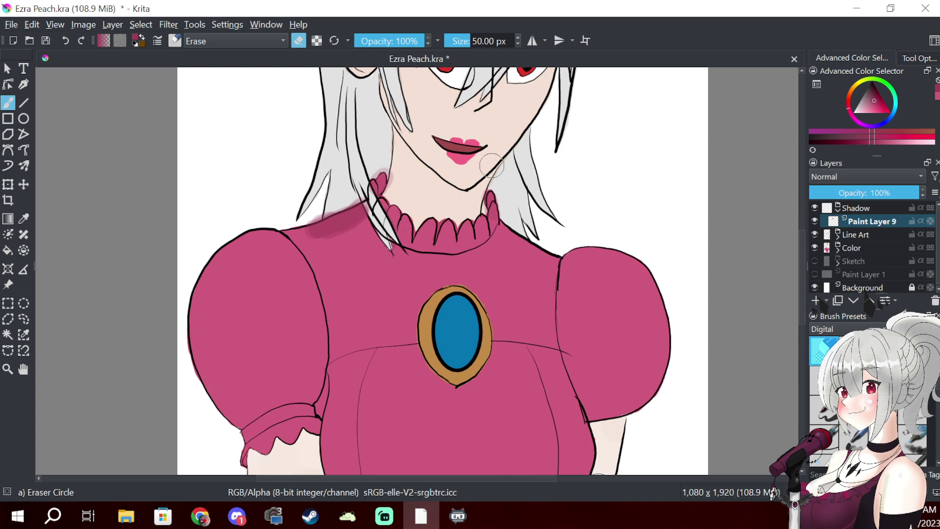
key("e")
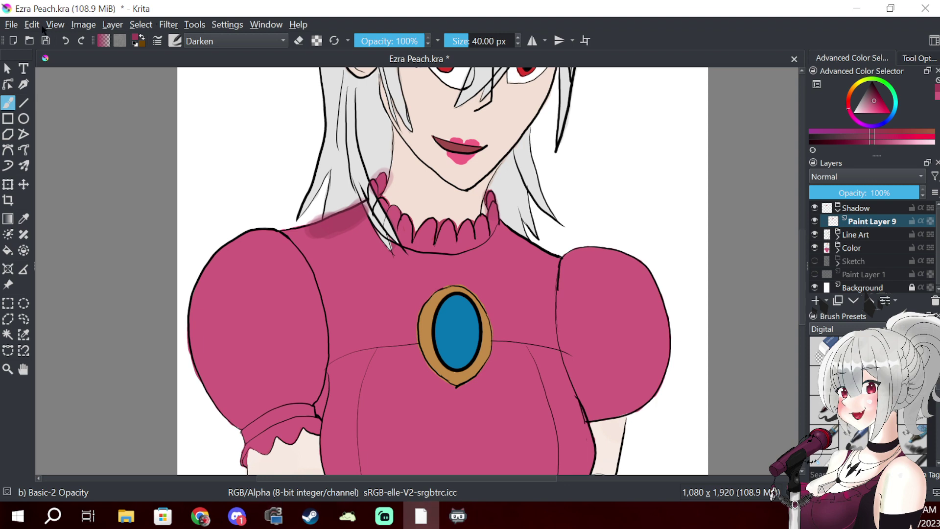
- Create a new custom document of 1080 × 1920 pixels at 300 pixels/inch in RGB/Alpha
left_click(13, 24)
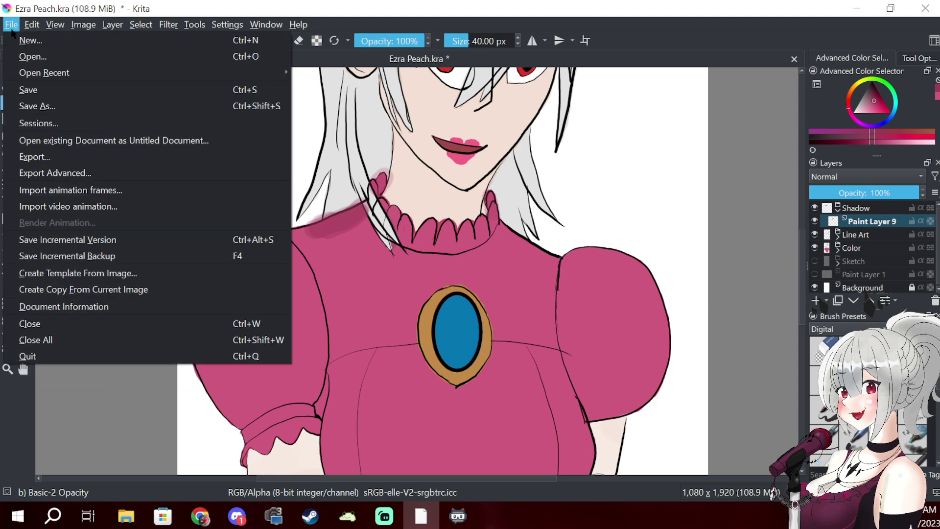
left_click(31, 40)
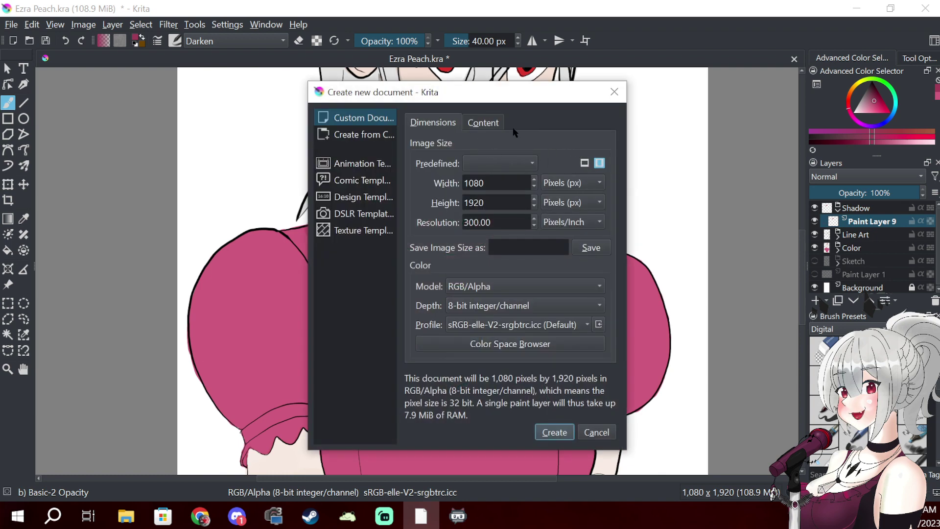
left_click(558, 432)
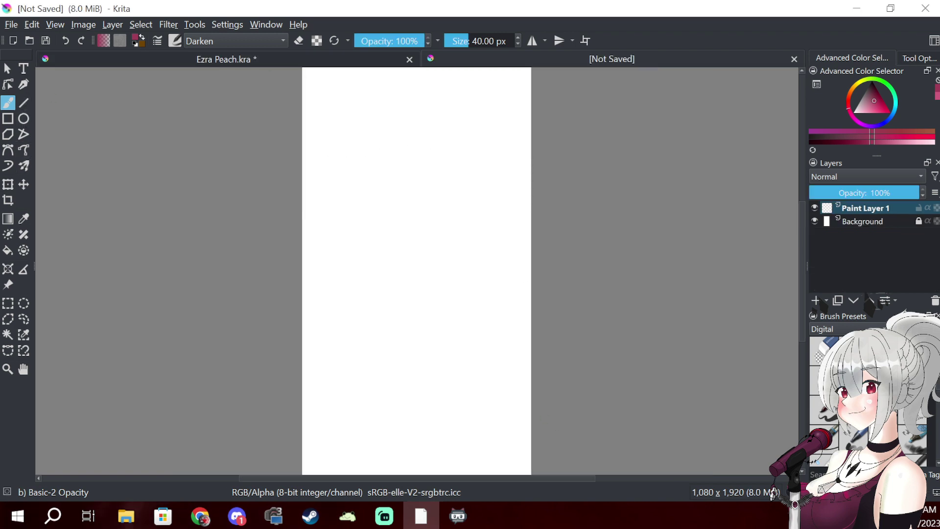
- Switch to the Basic-6 Details brush and scribble on the blank canvas as a test, undoing the strokes
key("slash")
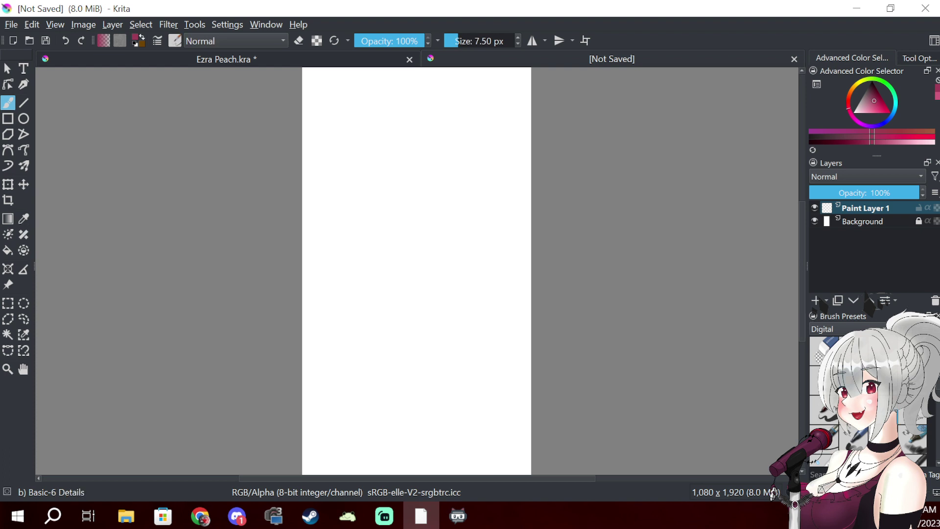
mouse_move(409, 167)
left_mouse_down()
mouse_move(433, 242)
mouse_move(440, 189)
mouse_move(460, 271)
mouse_move(485, 196)
left_mouse_up()
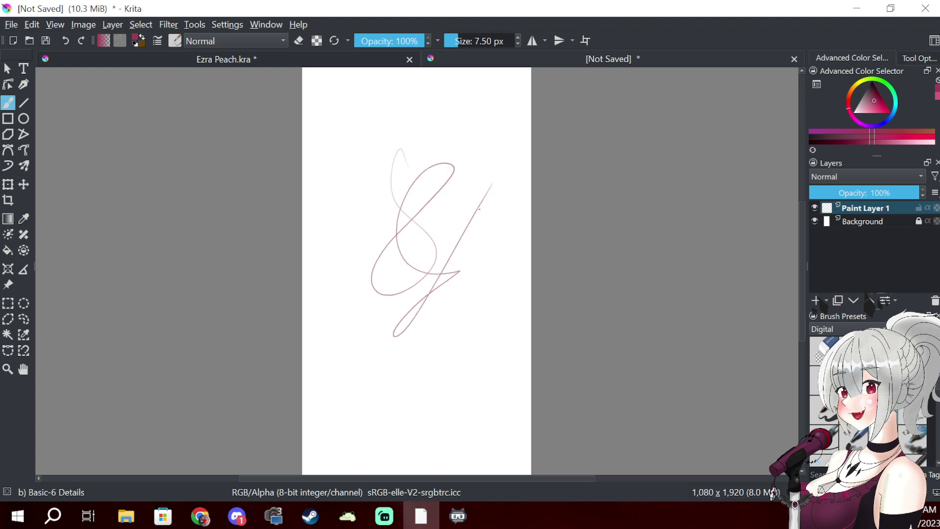
key("ctrl+z")
key("ctrl+z")
key("ctrl+z")
- Reset the brush colors to black and white, then scribble on the canvas as a test and undo it
key("d")
mouse_move(432, 125)
left_mouse_down()
mouse_move(409, 162)
mouse_move(404, 333)
mouse_move(434, 272)
mouse_move(512, 162)
left_mouse_up()
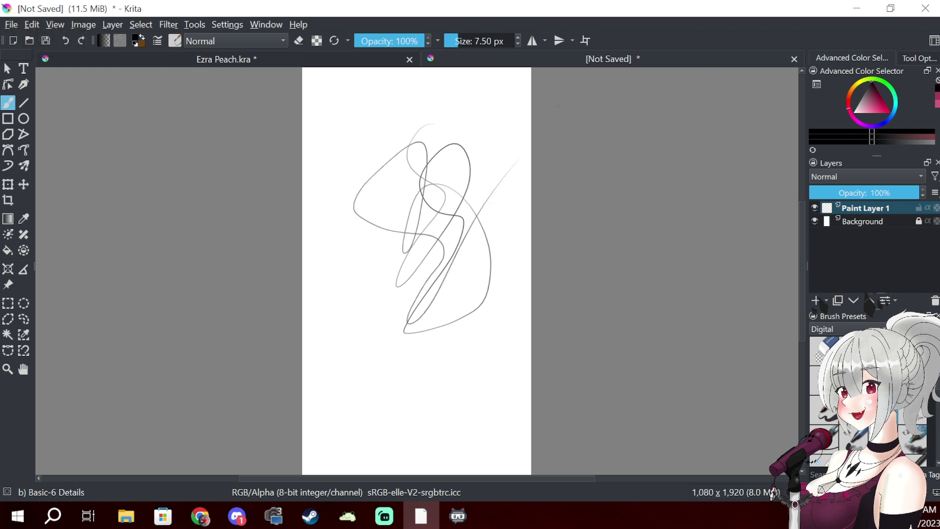
key("ctrl+z")
key("ctrl+z")
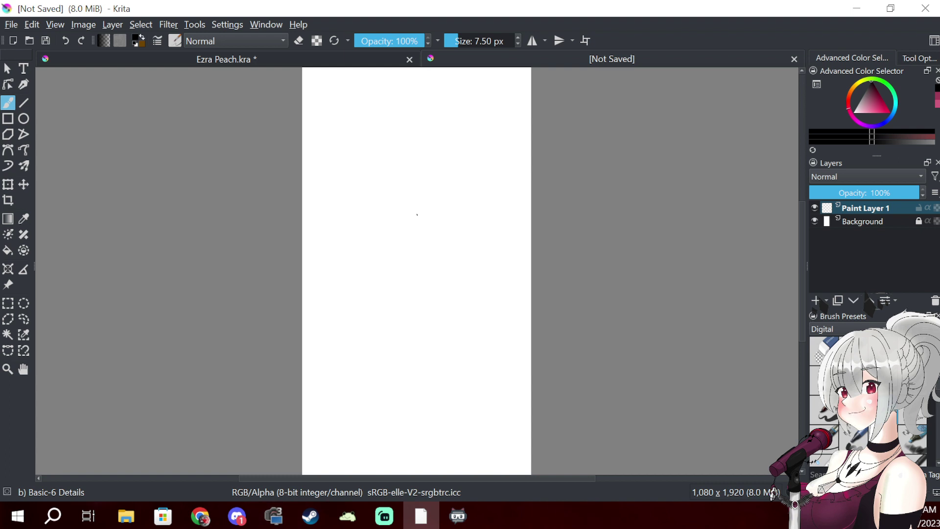
- Try black loops and circles on the blank canvas, swapping between the two recent brush presets and undoing each test stroke
left_click_drag(426, 126, 406, 135)
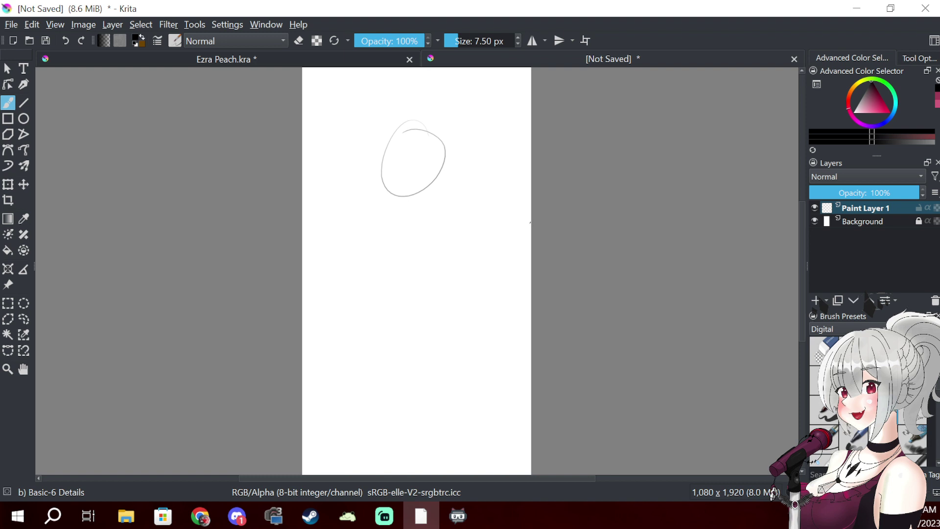
key("ctrl+z")
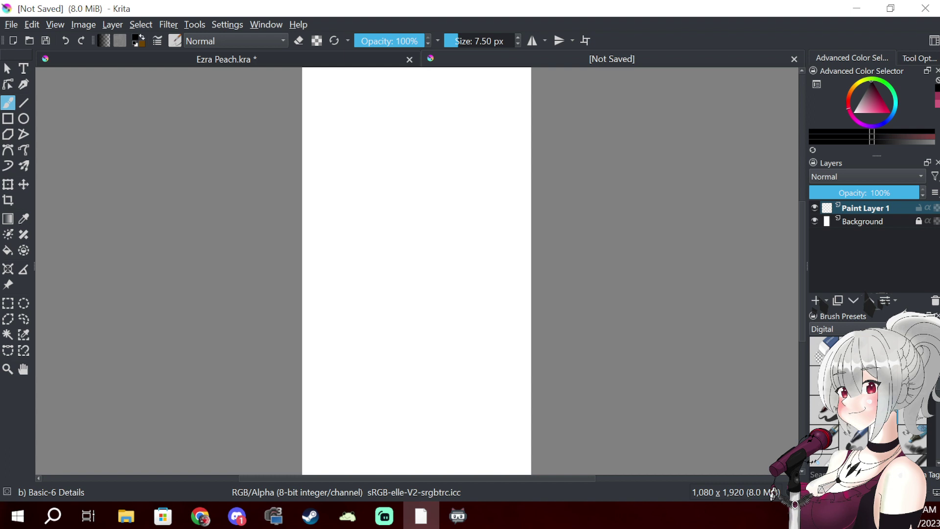
key("slash")
mouse_move(426, 146)
left_mouse_down()
mouse_move(436, 184)
mouse_move(488, 192)
mouse_move(471, 159)
left_mouse_up()
key("ctrl+z")
key("slash")
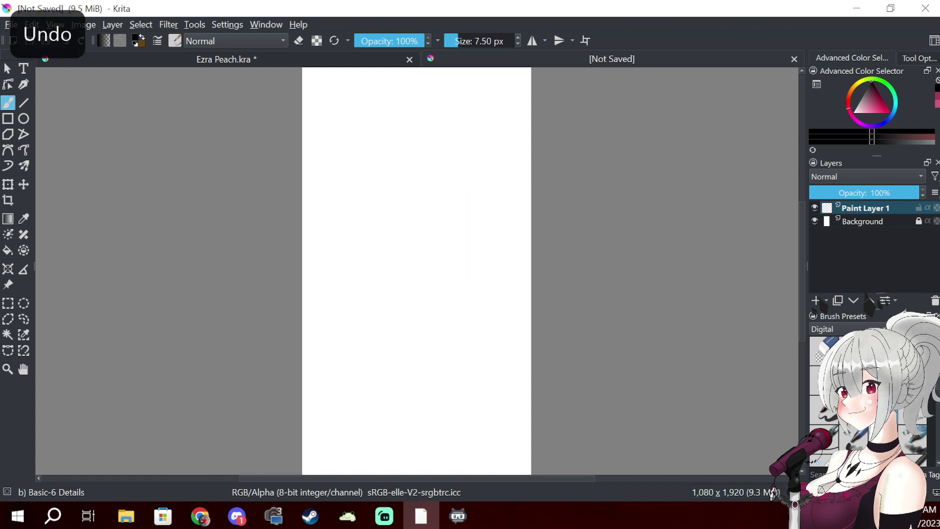
mouse_move(418, 111)
left_mouse_down()
mouse_move(385, 125)
mouse_move(471, 178)
mouse_move(426, 215)
mouse_move(451, 227)
left_mouse_up()
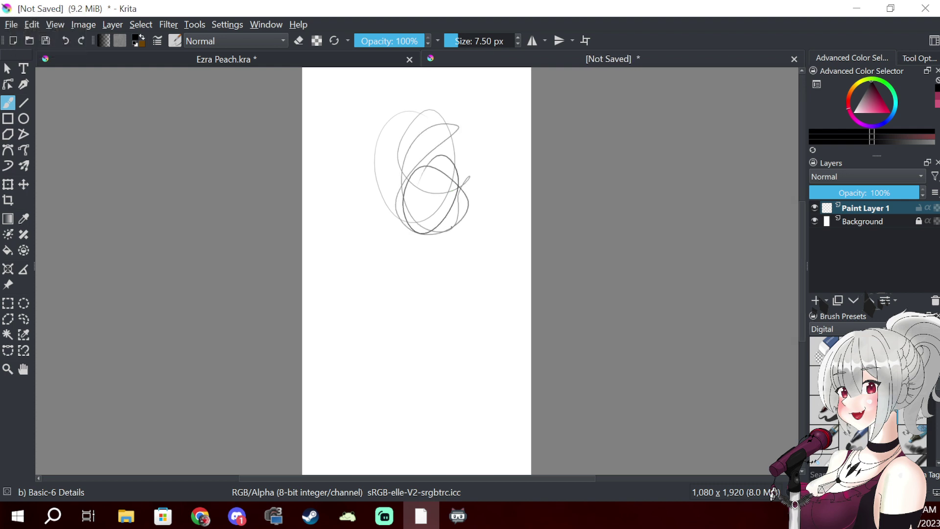
key("ctrl+z")
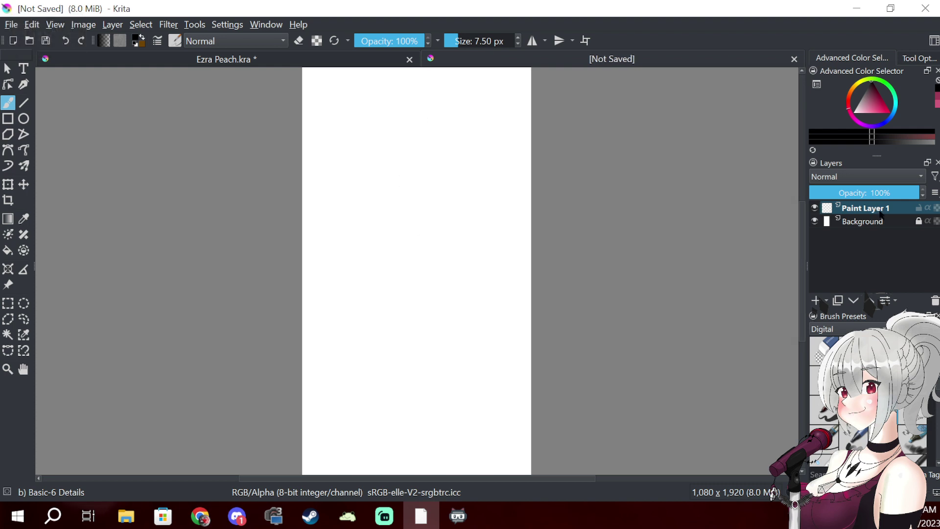
- Rename the new document's Paint Layer 1 to Sketch
double_click(884, 210)
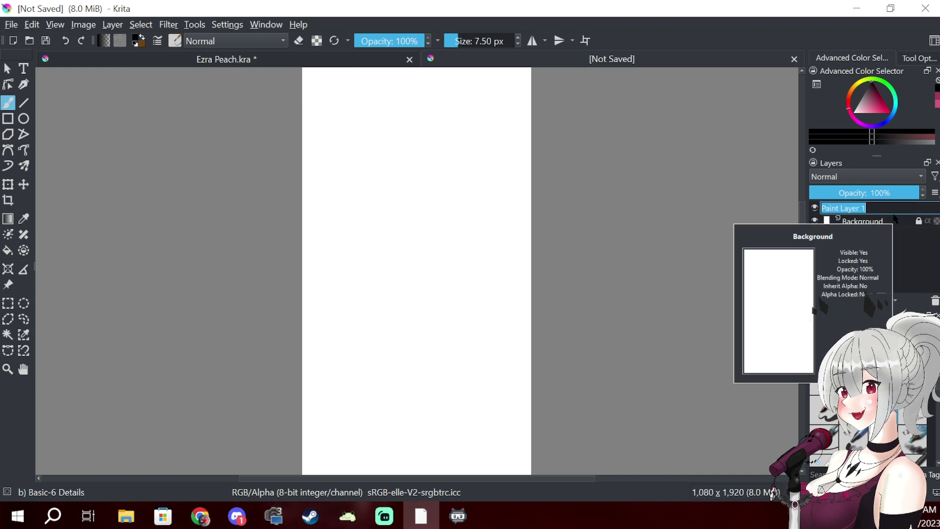
type("Sket")
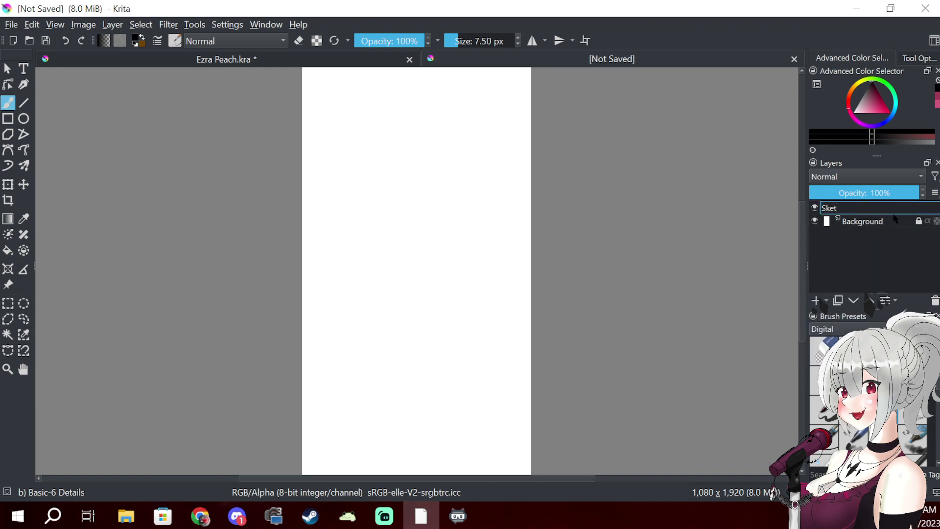
type("ch")
key("Return")
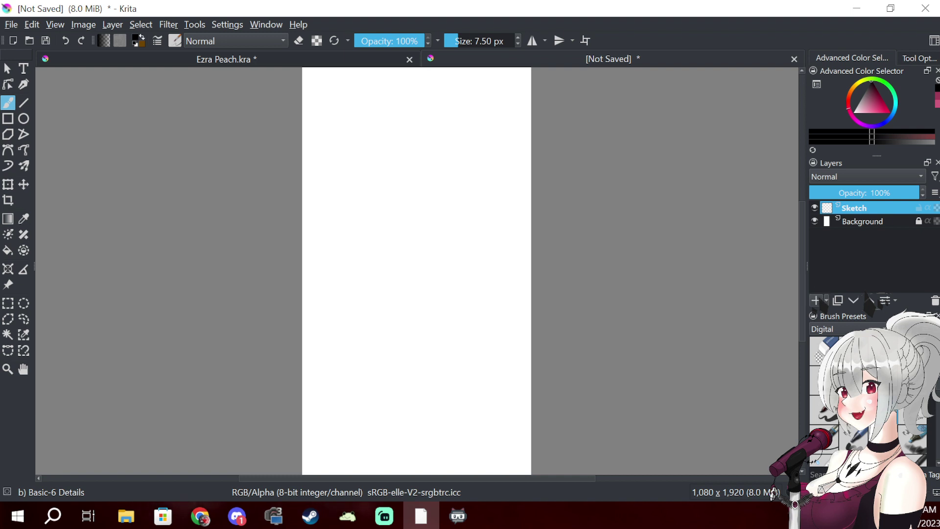
- Add a new paint layer above Sketch and a group layer above it, naming the group Sketch
left_click(817, 299)
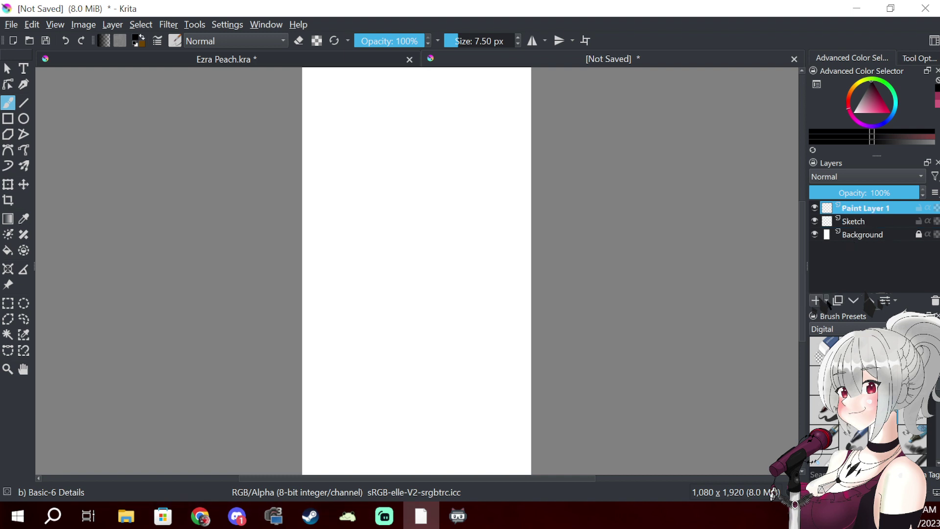
left_click(827, 300)
left_click(833, 123)
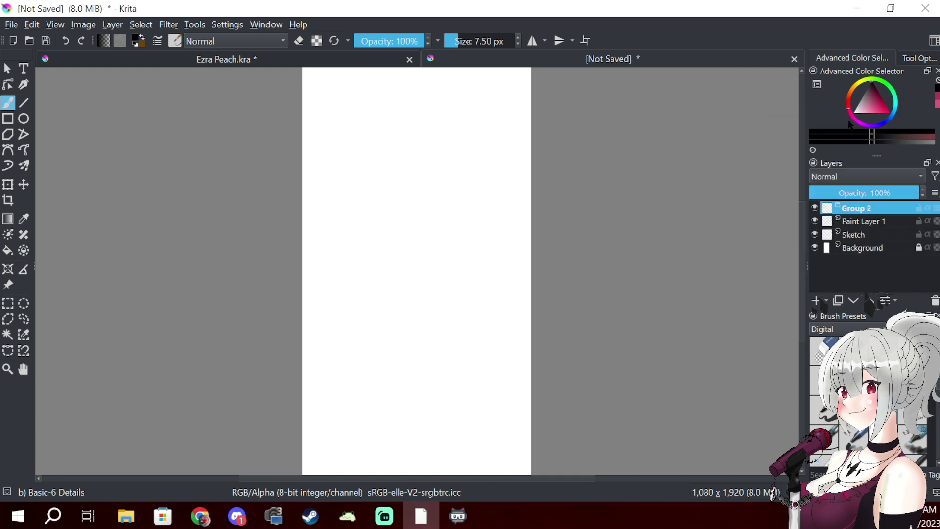
double_click(870, 209)
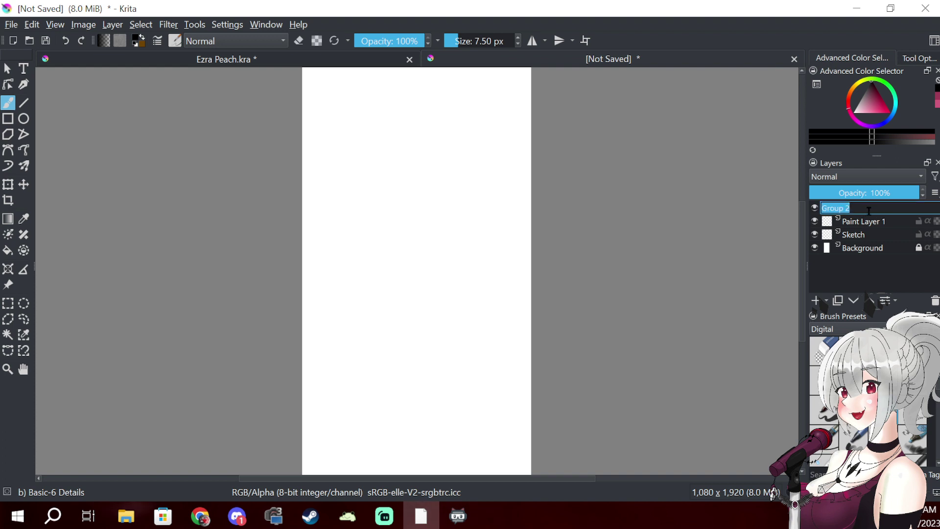
type("Sketch")
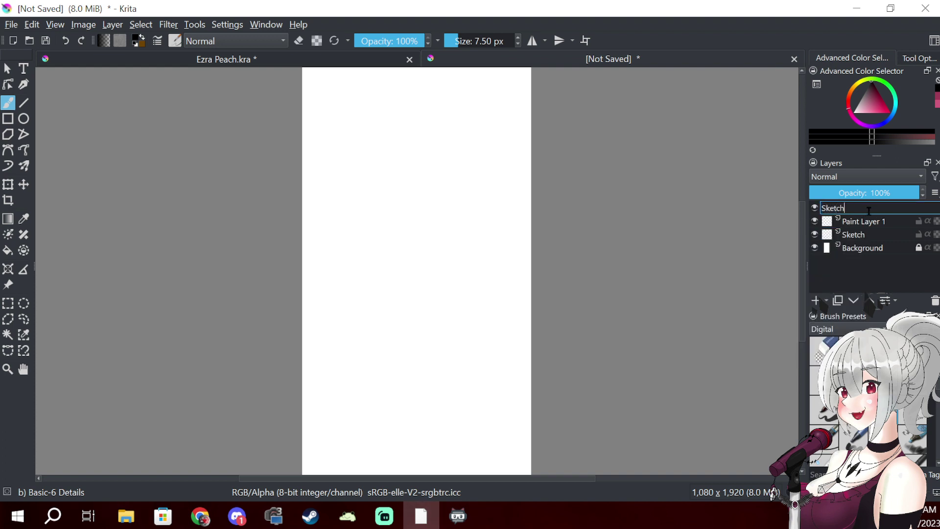
key("Return")
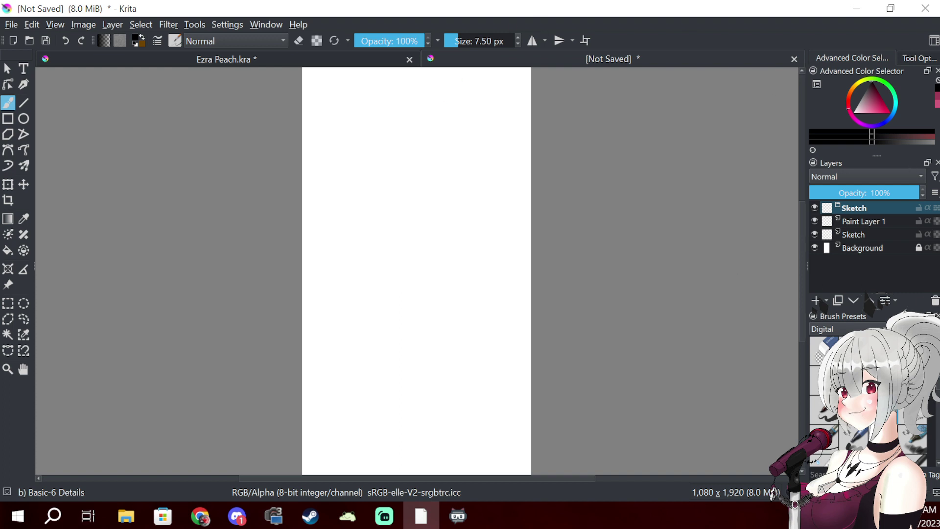
- Return to the Krita canvas and make the Sketch paint layer directly above the Background active
key("alt+Tab")
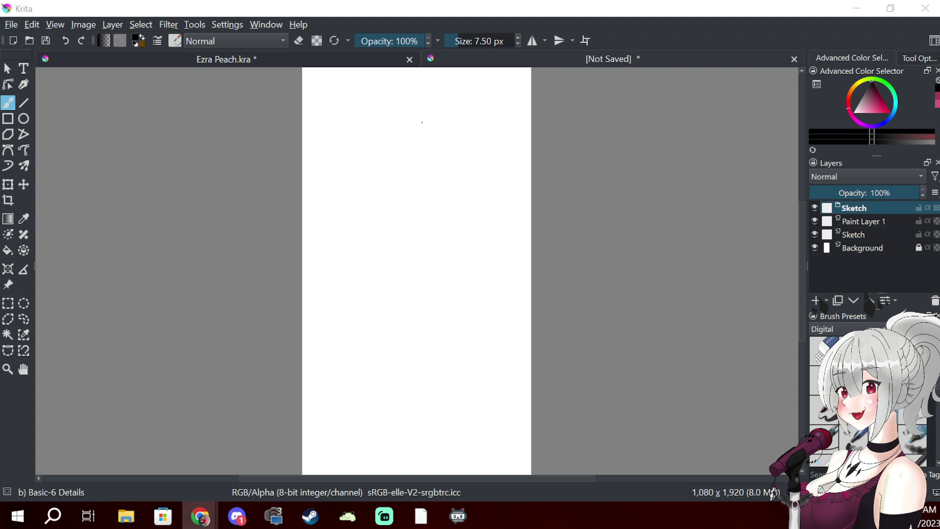
left_click(423, 122)
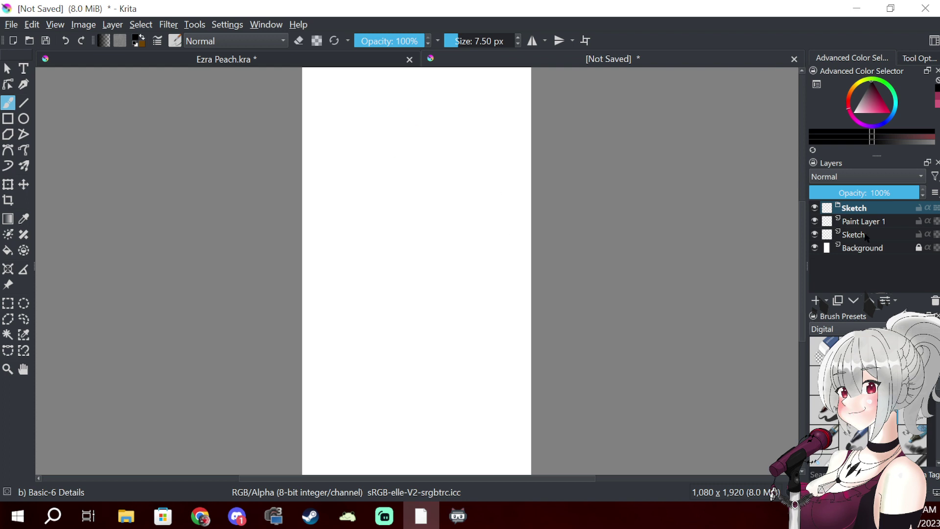
key("Page_Down")
key("Page_Down")
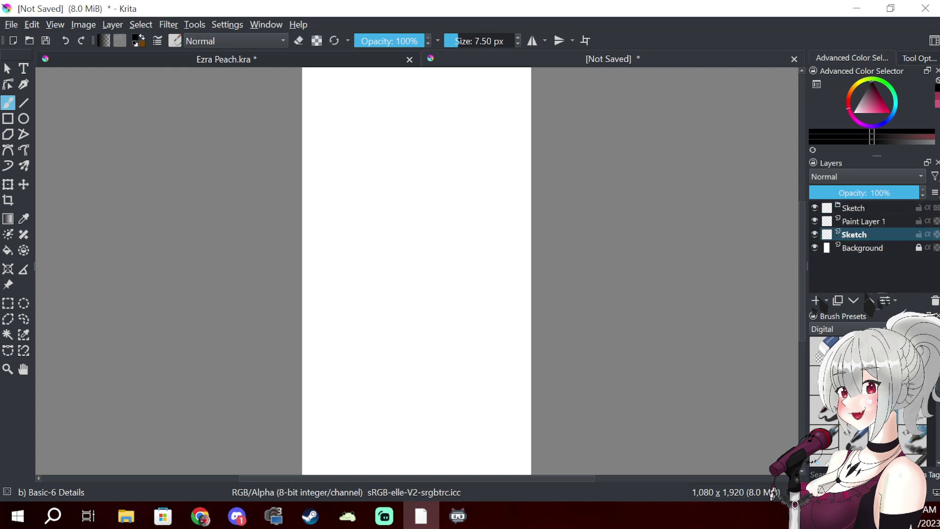
- Try roughing out a tilted head with a jaw and center line in the canvas's upper part, then undo all strokes
mouse_move(381, 123)
left_mouse_down()
mouse_move(407, 98)
mouse_move(422, 172)
mouse_move(386, 160)
left_mouse_up()
mouse_move(450, 113)
left_mouse_down()
mouse_move(423, 194)
mouse_move(424, 187)
left_mouse_up()
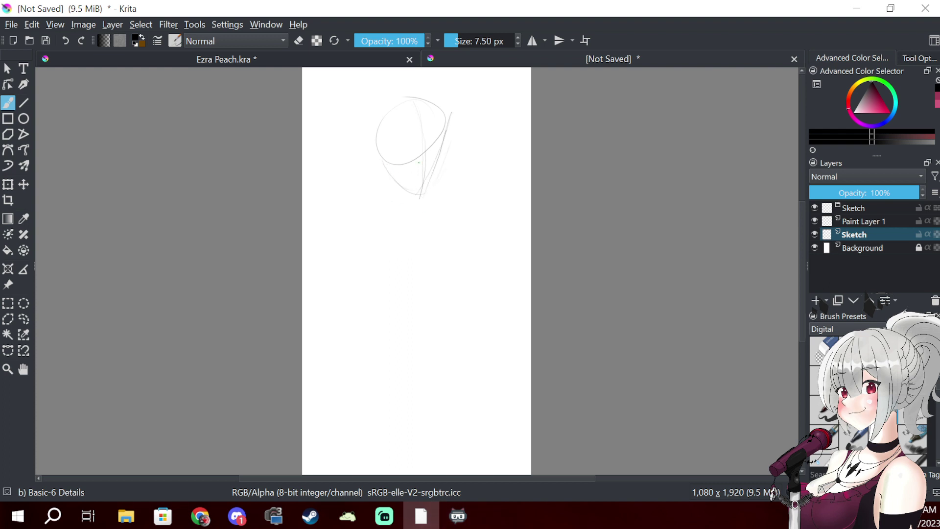
key("e")
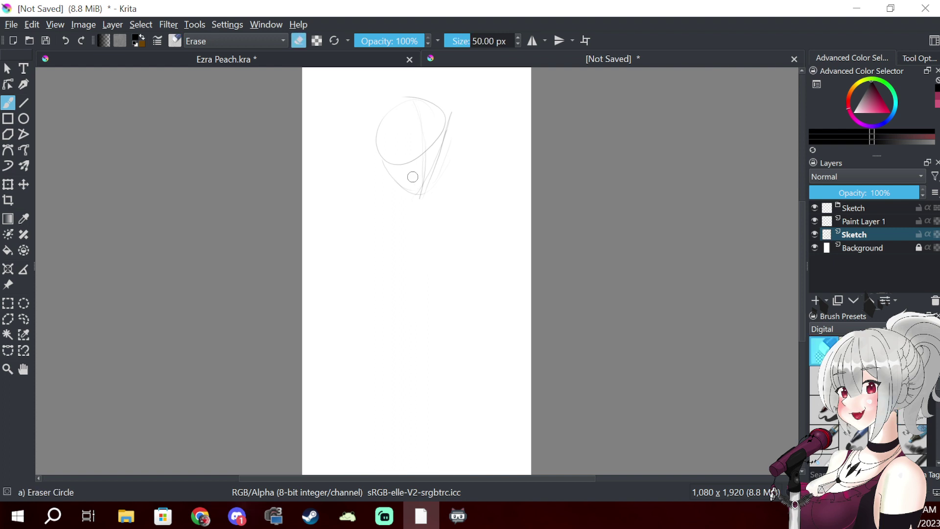
key("ctrl+z")
key("ctrl+z")
key("ctrl+z")
key("ctrl+z")
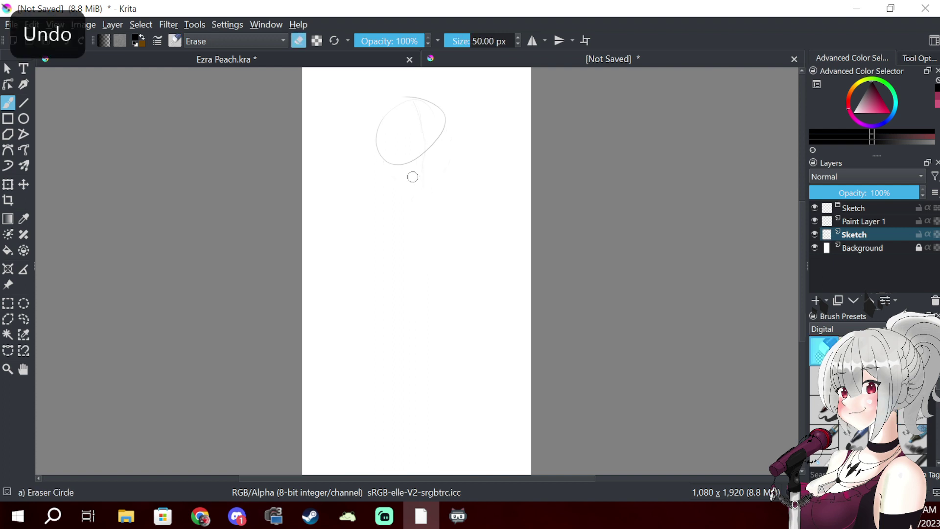
key("e")
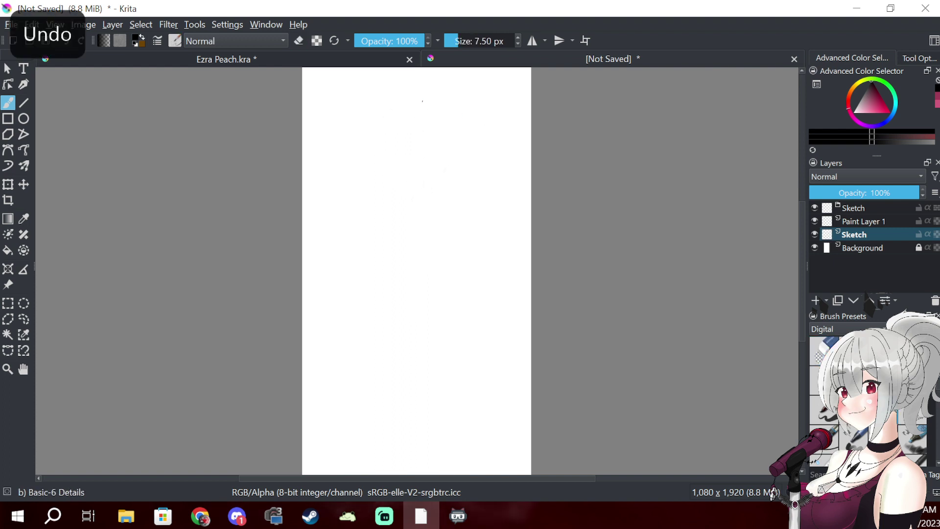
key("ctrl+z")
key("ctrl+z")
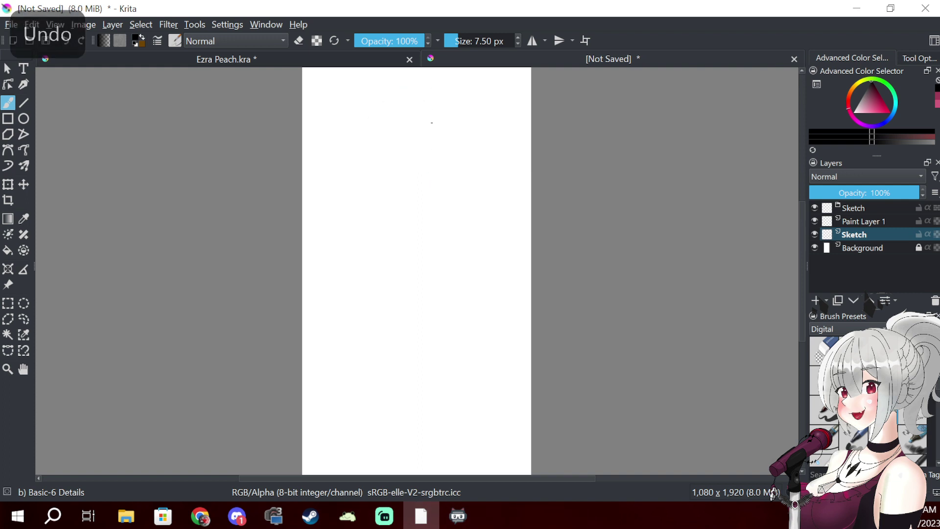
- Sketch the head in the canvas's upper part with overlapping circles, a face center line and a pointed jaw
mouse_move(351, 142)
left_mouse_down()
mouse_move(418, 159)
mouse_move(382, 95)
left_mouse_up()
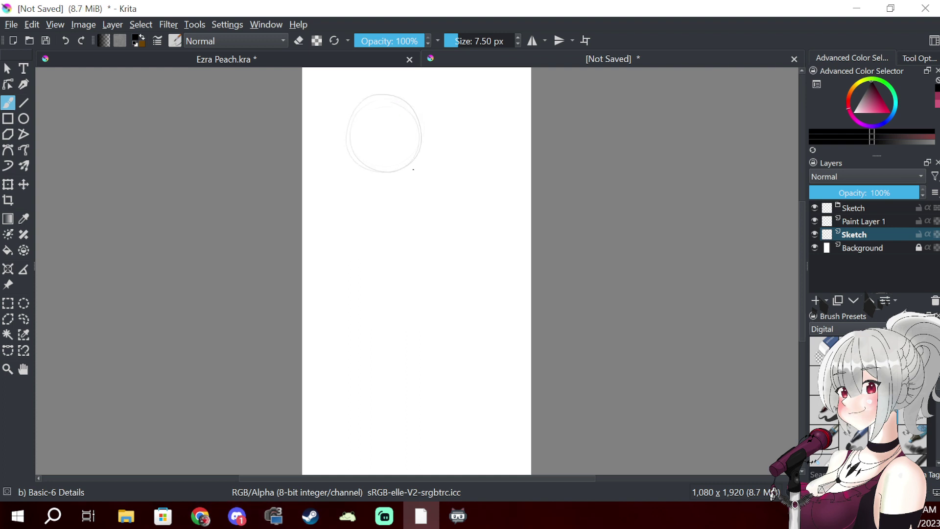
key("ctrl+z")
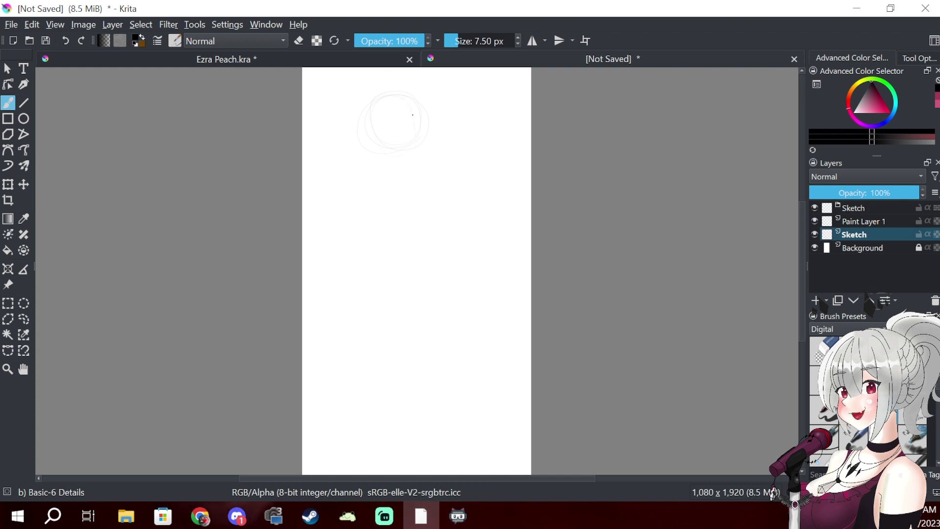
left_click_drag(414, 162, 406, 102)
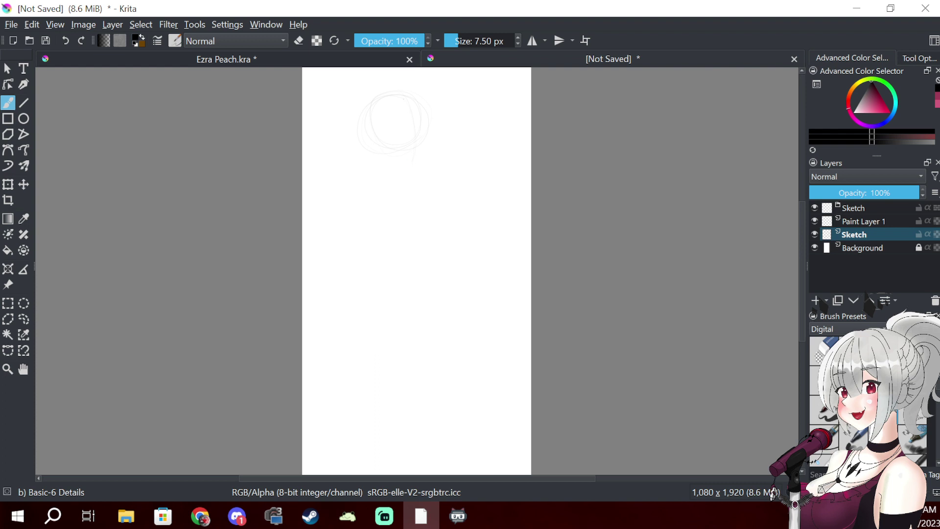
left_click_drag(414, 144, 411, 174)
left_click_drag(375, 147, 412, 179)
- Rough in the body's gesture lines: a curved spine, one bent leg, short chest marks and a nearly horizontal shoulder line
left_click_drag(376, 304, 380, 234)
mouse_move(385, 345)
left_mouse_down()
mouse_move(444, 337)
mouse_move(372, 332)
mouse_move(369, 358)
mouse_move(446, 310)
mouse_move(441, 340)
mouse_move(455, 301)
mouse_move(524, 380)
left_mouse_up()
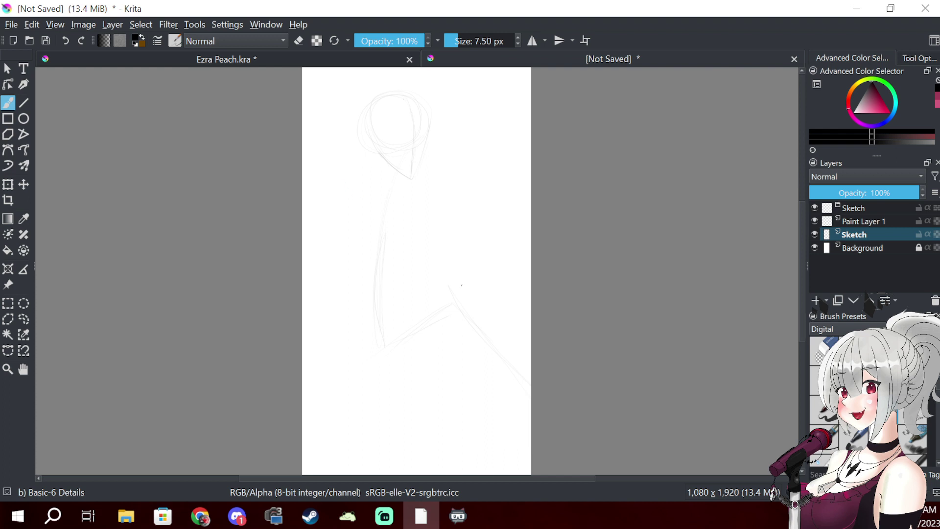
scroll(462, 286, "up", 2)
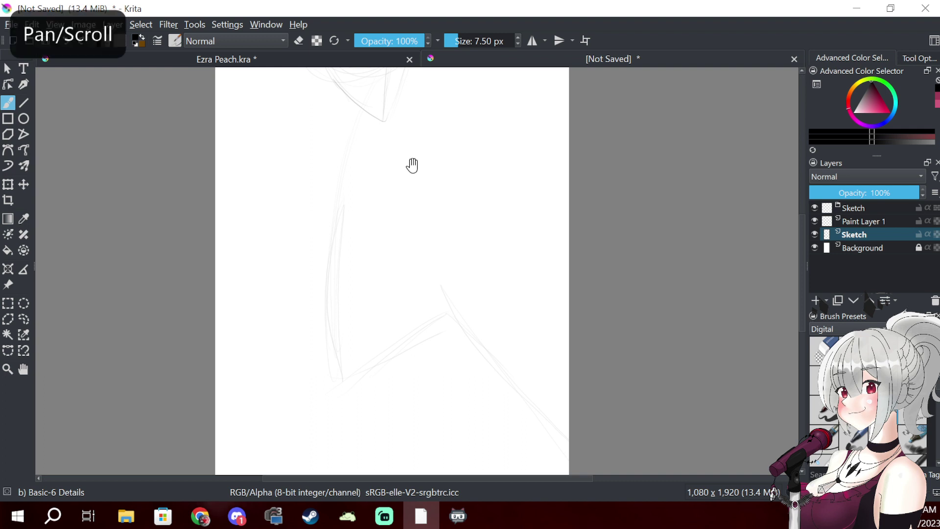
left_click_drag(411, 163, 413, 277)
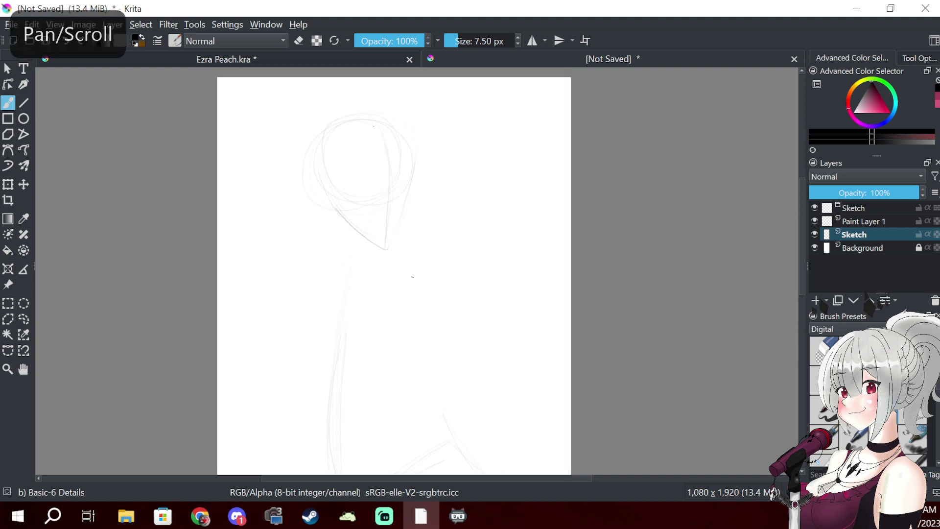
mouse_move(435, 231)
left_mouse_down()
mouse_move(445, 157)
mouse_move(436, 103)
left_mouse_up()
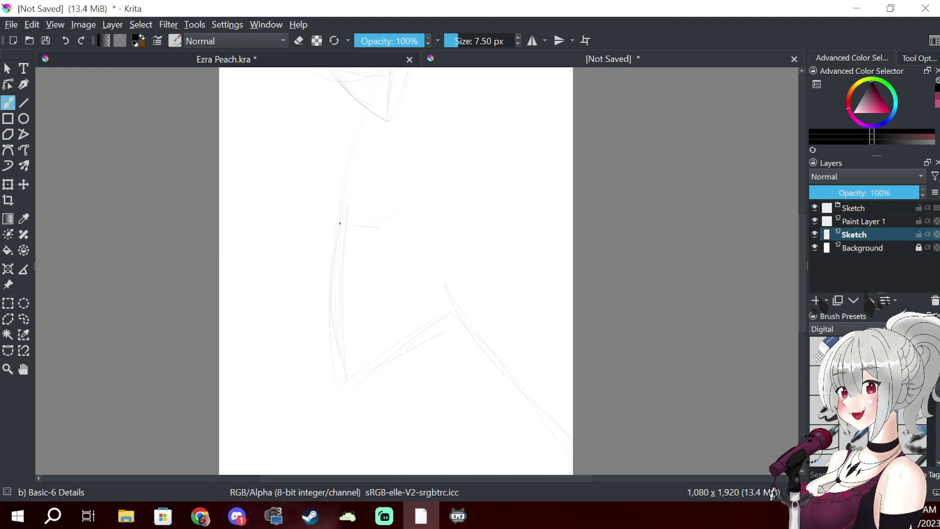
left_click_drag(345, 226, 381, 226)
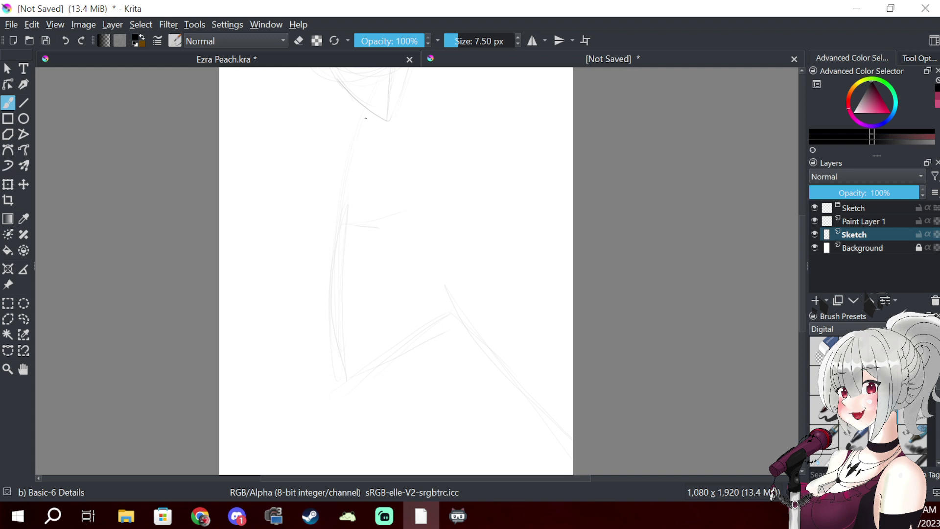
left_click_drag(300, 142, 460, 132)
- Sketch the neck and replace the jaw's pointed tip with a softer, rounded chin by erasing and redrawing it
mouse_move(405, 157)
left_mouse_down()
mouse_move(399, 289)
mouse_move(386, 291)
left_mouse_up()
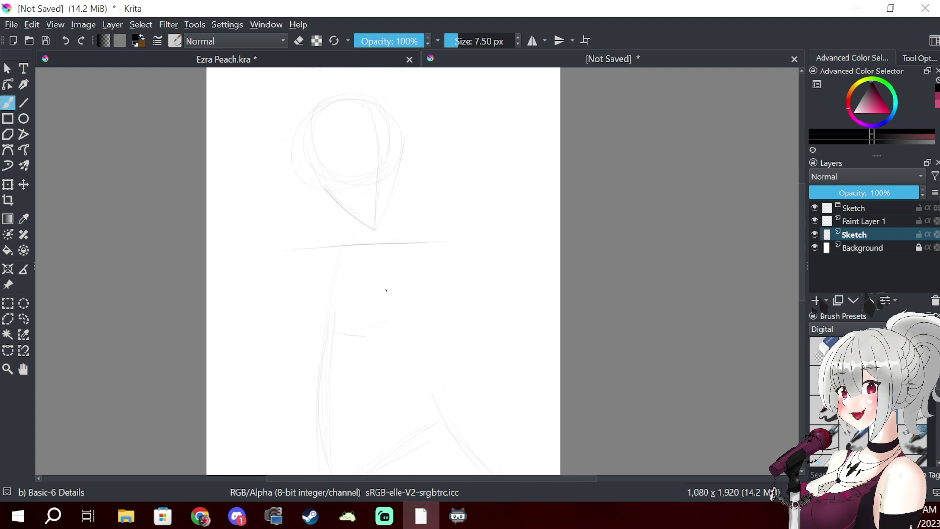
scroll(386, 290, "up", 2)
scroll(386, 291, "down", 1)
scroll(387, 290, "up", 1)
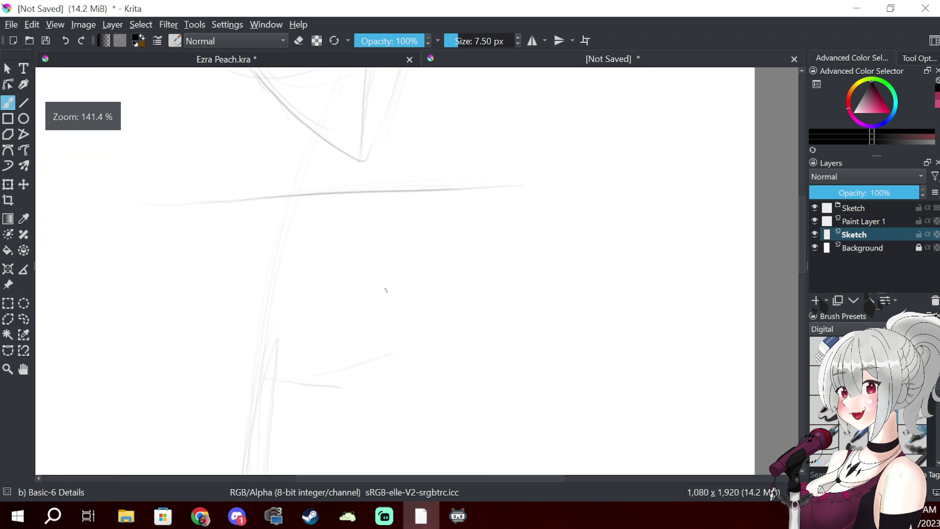
key("alt")
mouse_move(340, 162)
left_mouse_down()
mouse_move(349, 307)
mouse_move(375, 362)
left_mouse_up()
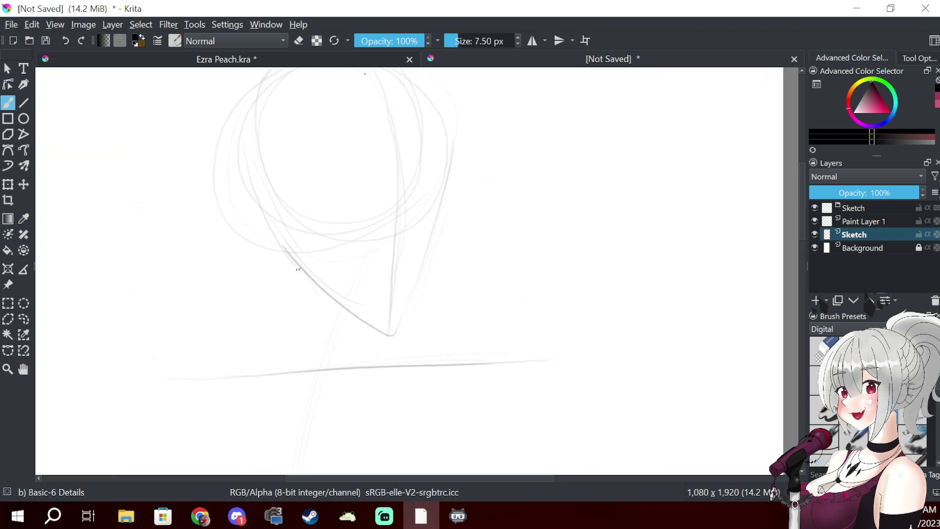
left_click_drag(300, 281, 302, 337)
key("e")
left_click_drag(403, 325, 400, 325)
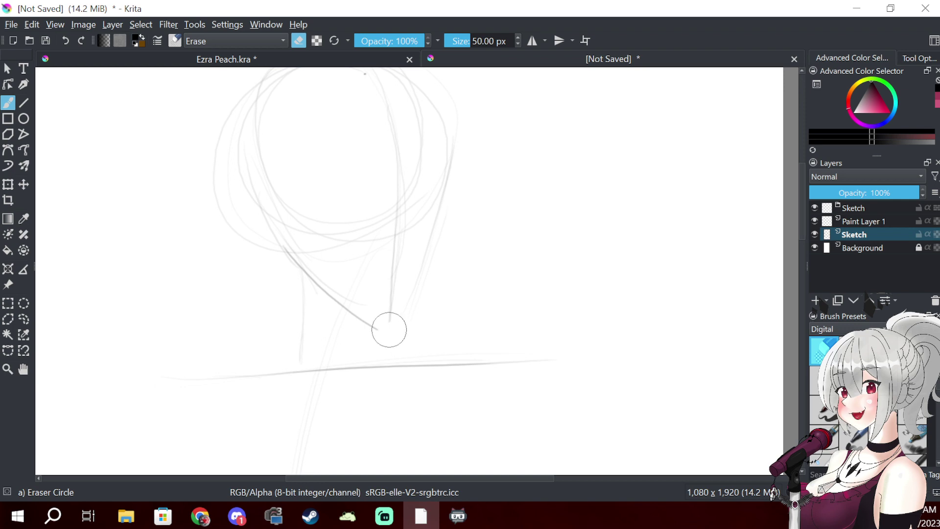
key("e")
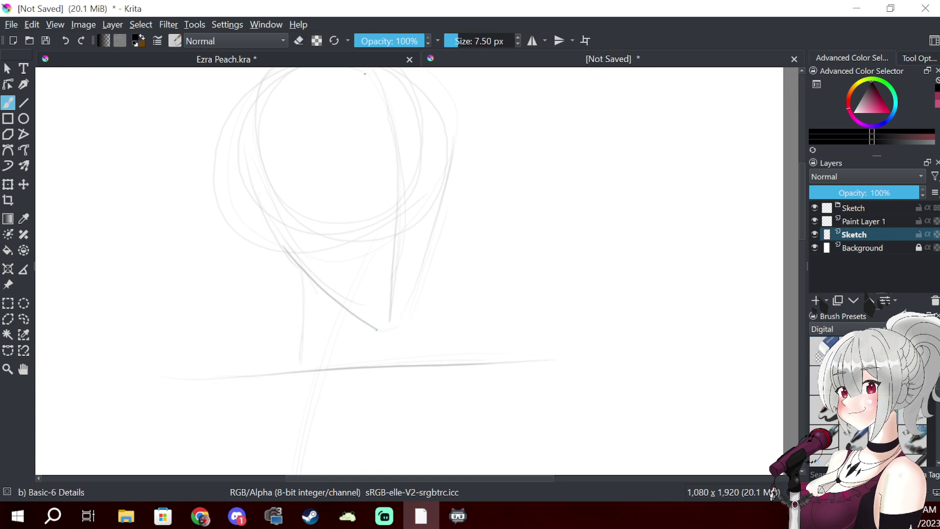
left_click_drag(377, 330, 415, 291)
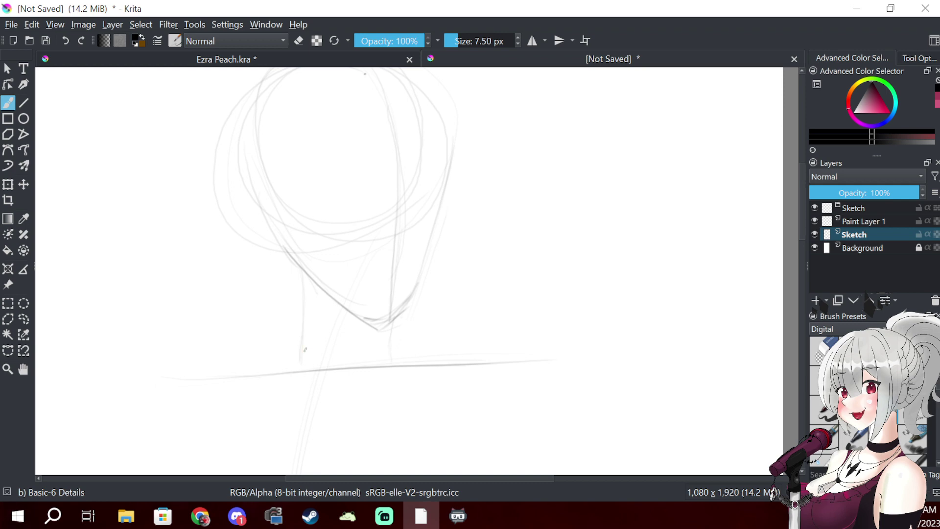
- Draw sloping trapezius lines from both sides of the neck to the shoulder line
left_click_drag(302, 329, 231, 378)
left_click_drag(275, 352, 231, 367)
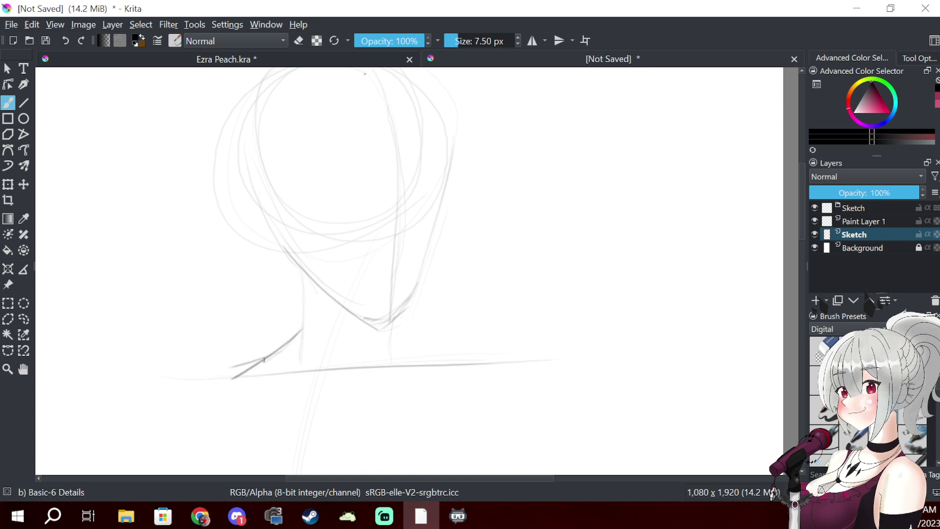
left_click_drag(438, 361, 417, 351)
left_click_drag(474, 367, 406, 346)
- Sketch a curved torso center line running from below the neck toward the waist
key("space")
left_click_drag(437, 286, 499, 184)
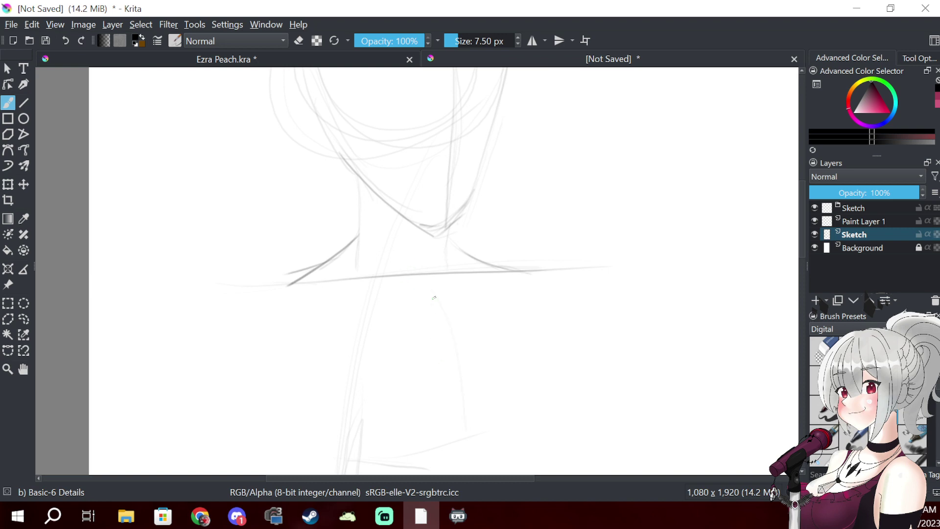
left_click_drag(434, 292, 465, 430)
mouse_move(514, 264)
left_mouse_down()
mouse_move(480, 212)
mouse_move(468, 122)
left_mouse_up()
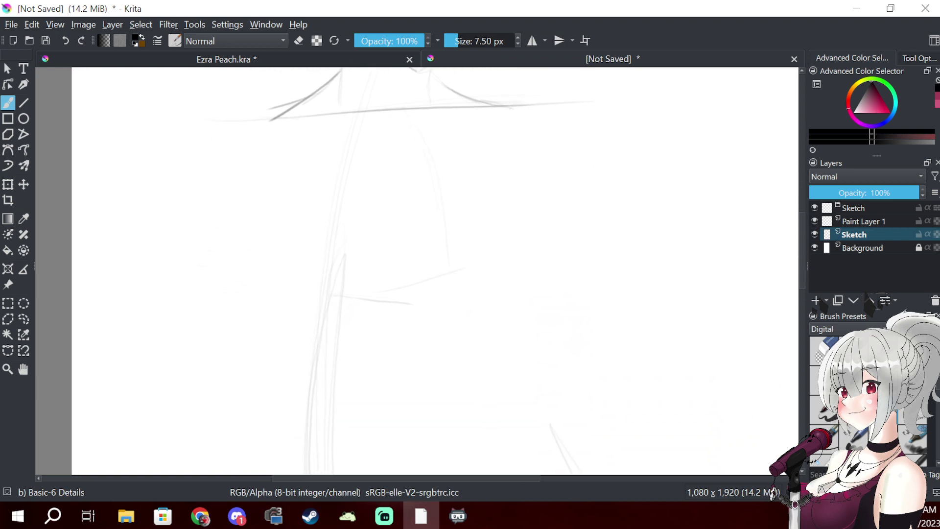
left_click_drag(433, 171, 456, 355)
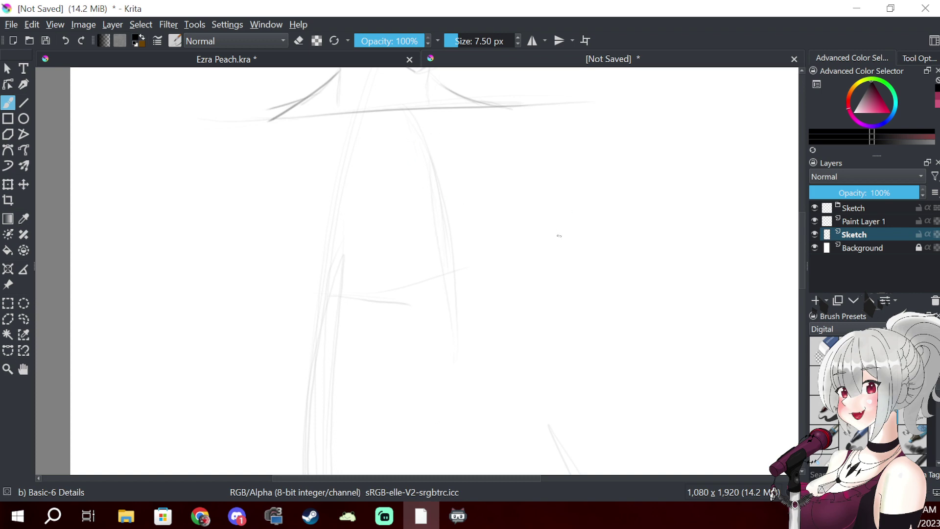
- Build the ribcage with overlapping ovals below the shoulder line and darken the torso's curved center line
scroll(560, 236, "down", 1)
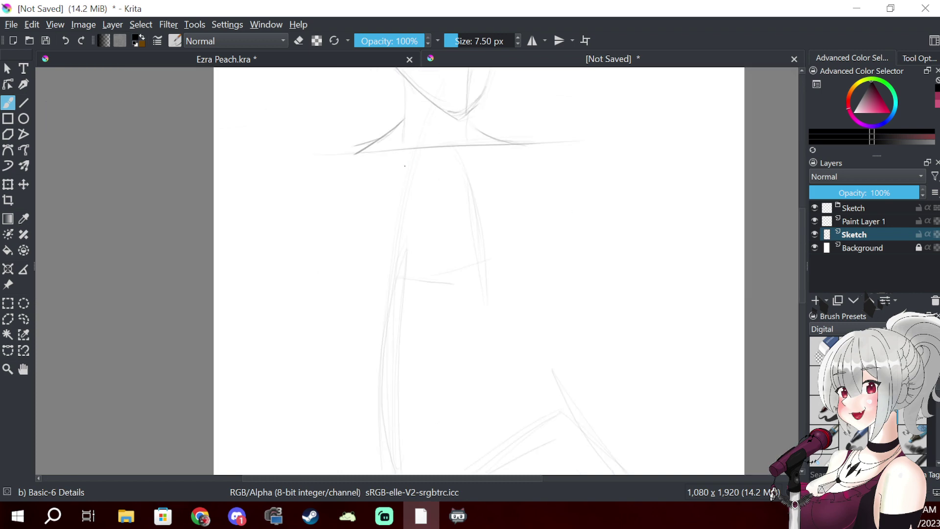
left_click_drag(415, 156, 421, 150)
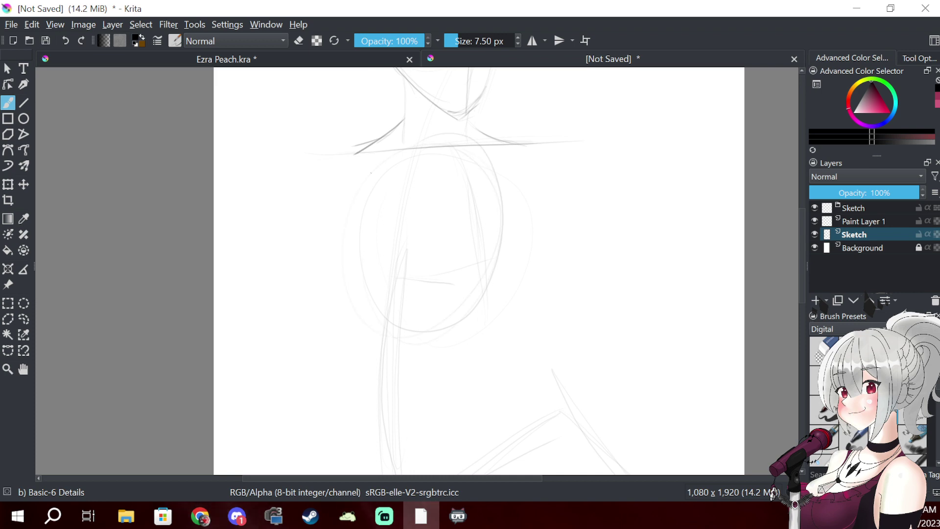
mouse_move(504, 235)
left_mouse_down()
mouse_move(350, 216)
mouse_move(350, 227)
left_mouse_up()
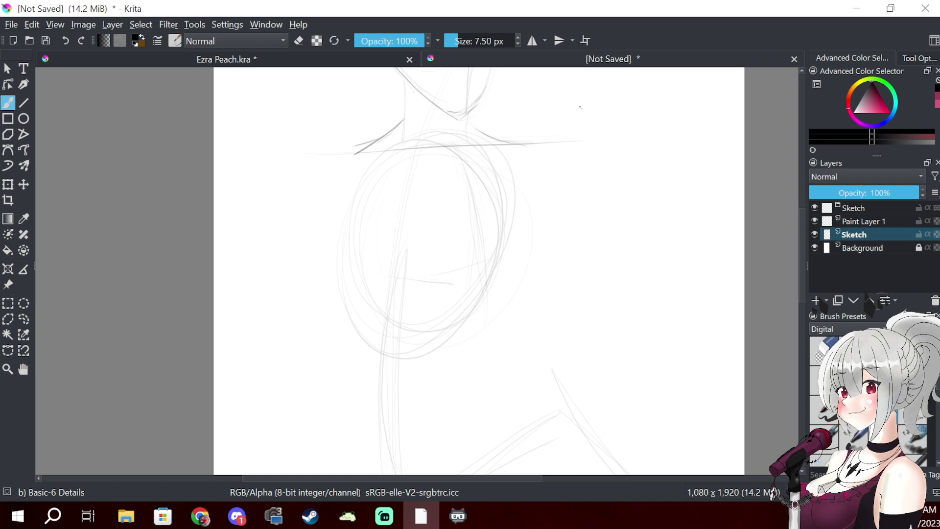
left_click_drag(451, 142, 498, 323)
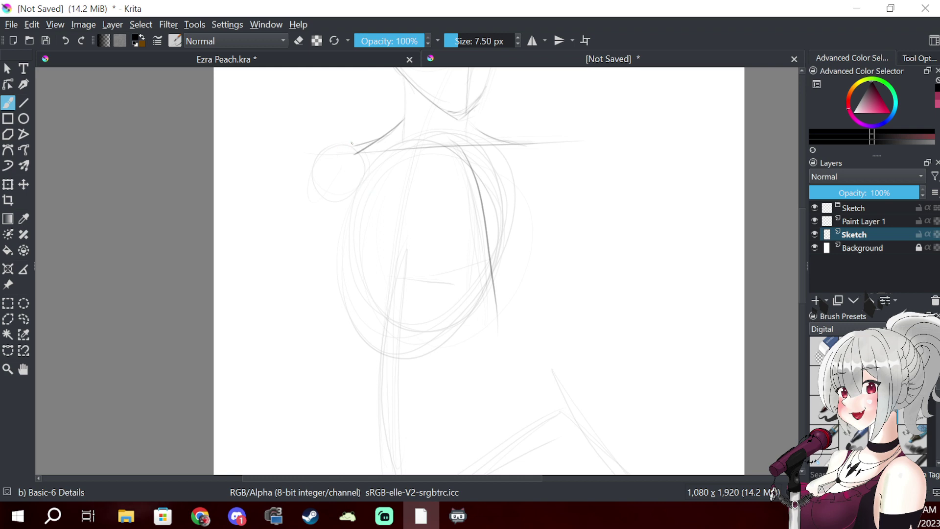
- Sketch the straight supporting arm down from the shoulder, ending in an oval hand on a sloping ground line
left_click_drag(337, 204, 313, 392)
left_click_drag(321, 244, 297, 399)
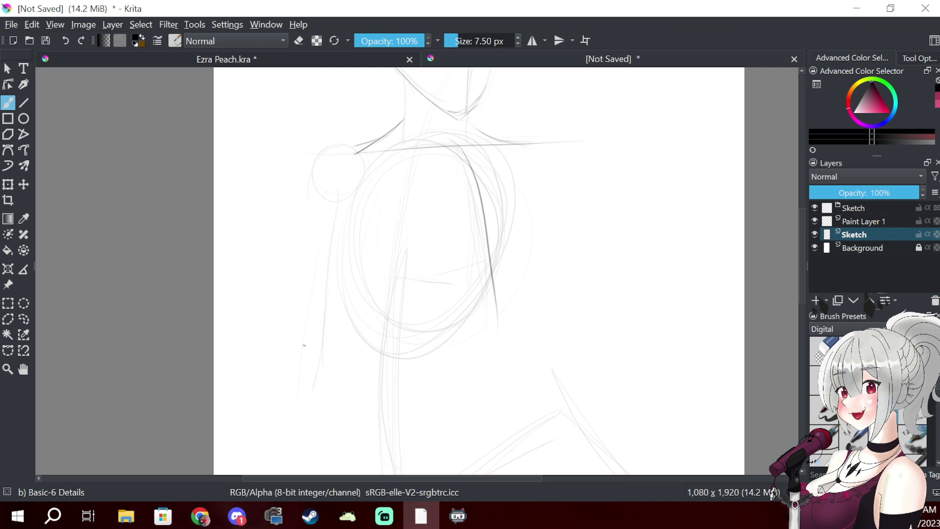
left_click_drag(556, 291, 565, 135)
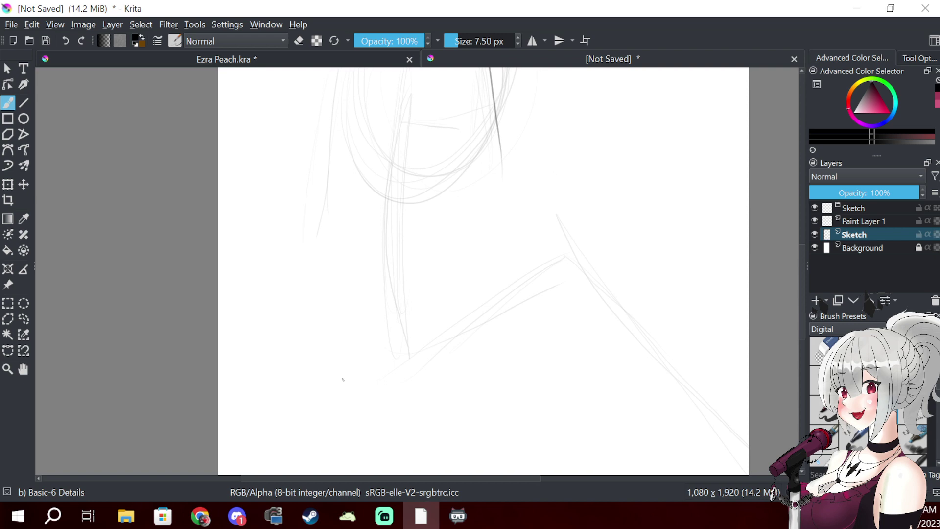
left_click_drag(234, 407, 594, 333)
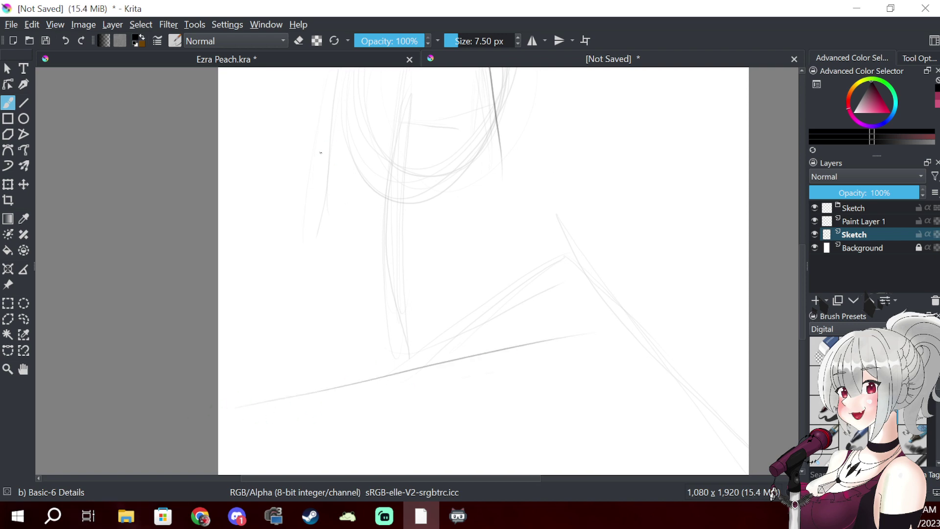
left_click_drag(325, 206, 294, 418)
mouse_move(296, 366)
left_mouse_down()
mouse_move(257, 392)
mouse_move(299, 396)
mouse_move(316, 357)
left_mouse_up()
- Sketch the opposite arm with a shoulder circle, a bent elbow and a raised forearm ending in an oval hand
scroll(413, 307, "up", 3)
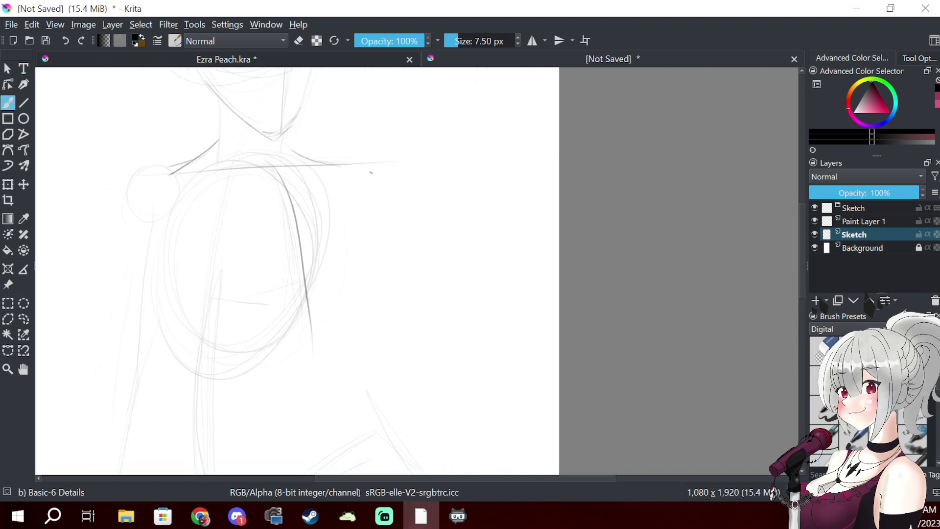
left_click_drag(338, 168, 360, 163)
left_click_drag(442, 244, 406, 268)
mouse_move(456, 201)
left_mouse_down()
mouse_move(541, 205)
mouse_move(499, 214)
mouse_move(537, 186)
left_mouse_up()
- Add a knee oval and thigh contour to the bent leg and rough in the second leg beneath it
mouse_move(335, 231)
left_mouse_down()
mouse_move(382, 180)
mouse_move(422, 183)
mouse_move(415, 218)
mouse_move(492, 279)
mouse_move(516, 124)
mouse_move(505, 63)
left_mouse_up()
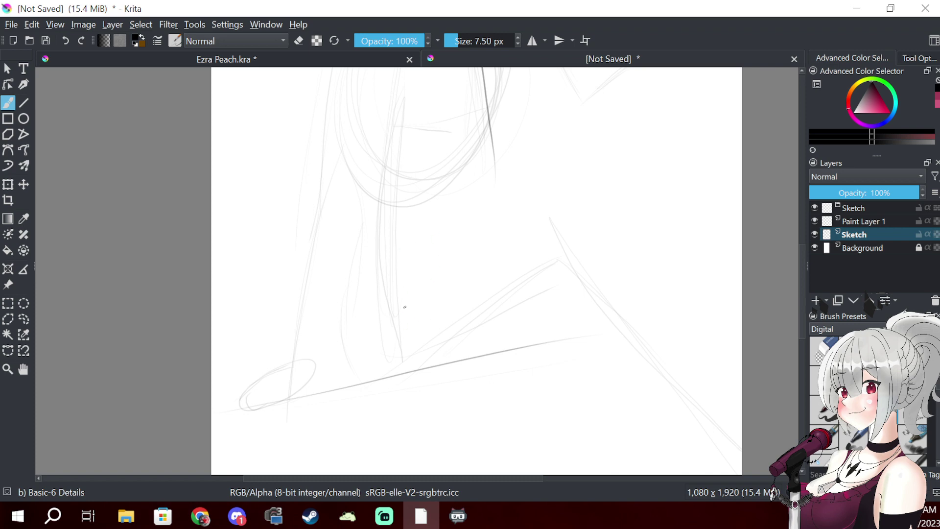
mouse_move(409, 251)
left_mouse_down()
mouse_move(431, 310)
mouse_move(428, 383)
mouse_move(460, 212)
mouse_move(444, 221)
left_mouse_up()
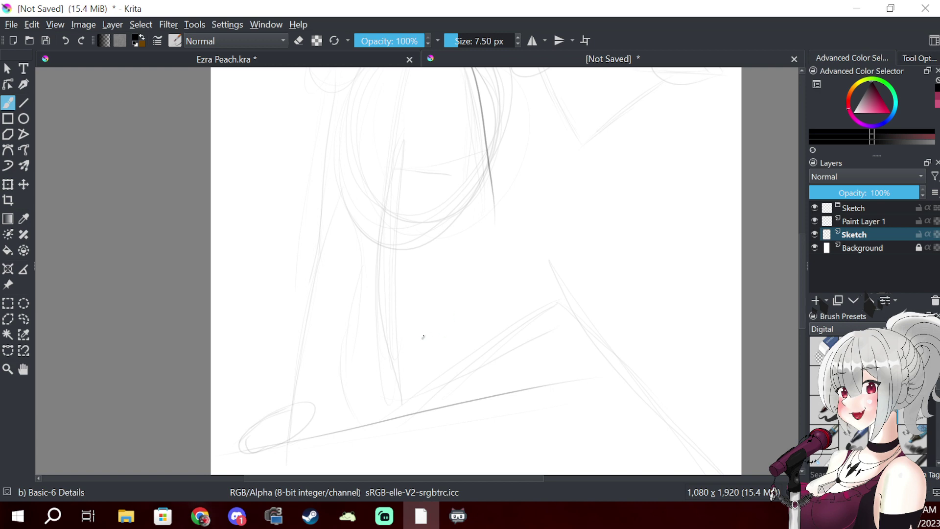
mouse_move(450, 322)
left_mouse_down()
mouse_move(437, 310)
mouse_move(425, 255)
left_mouse_up()
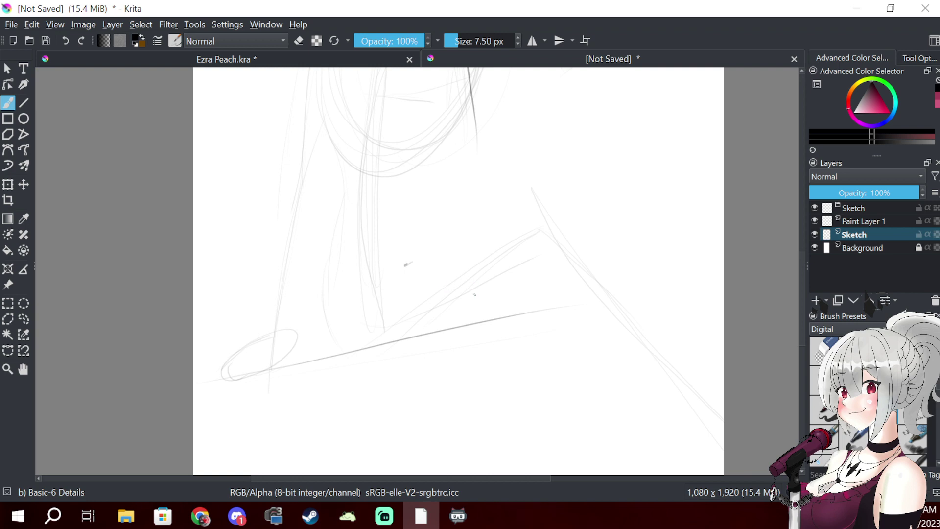
mouse_move(474, 294)
left_mouse_down()
mouse_move(510, 220)
mouse_move(504, 204)
mouse_move(504, 263)
mouse_move(489, 280)
left_mouse_up()
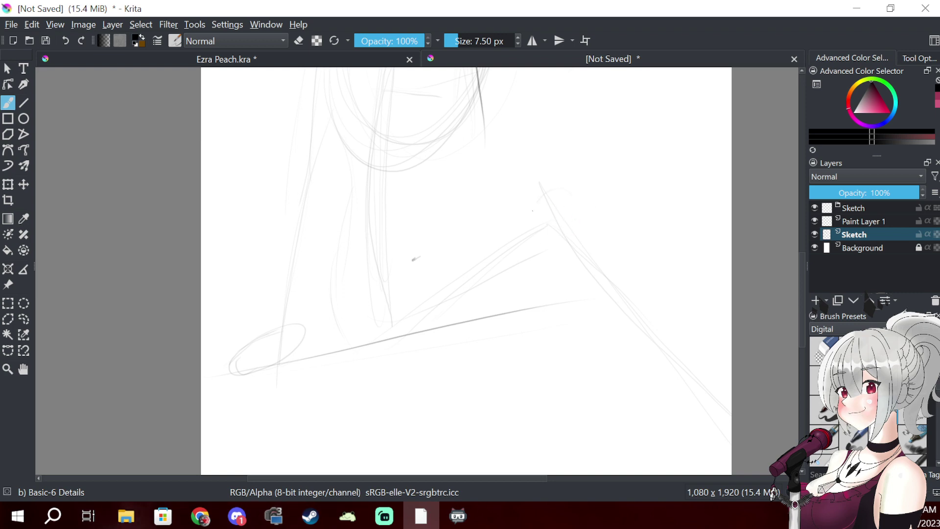
left_click_drag(563, 204, 549, 194)
left_click_drag(487, 318, 572, 341)
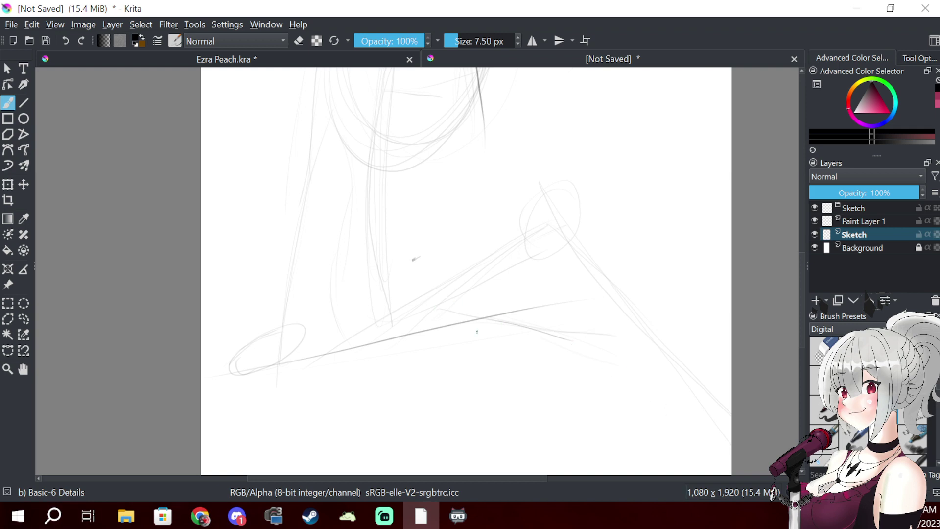
left_click_drag(693, 441, 606, 354)
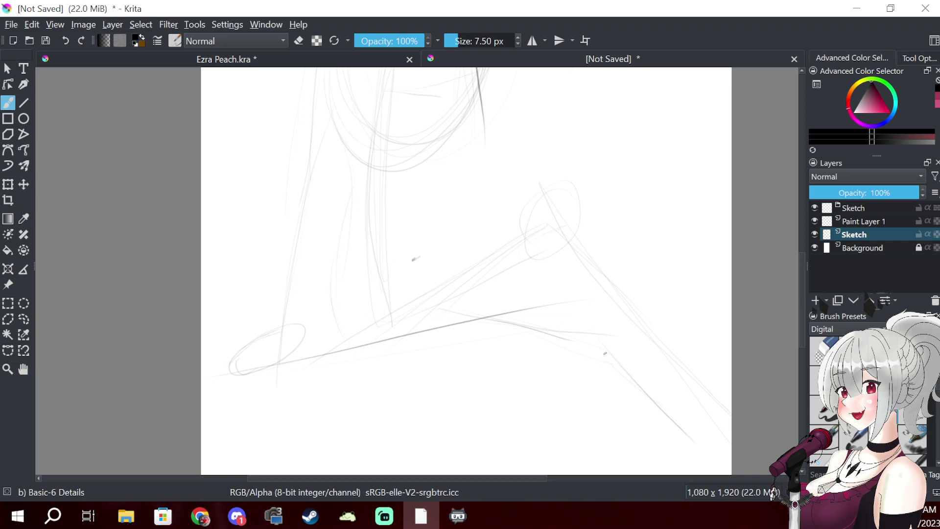
- Make Paint Layer 1, directly above the Sketch paint layer, the active layer
left_click_drag(475, 265, 423, 440)
mouse_move(506, 202)
left_mouse_down()
mouse_move(441, 357)
mouse_move(454, 199)
mouse_move(449, 302)
mouse_move(475, 247)
mouse_move(482, 253)
left_mouse_up()
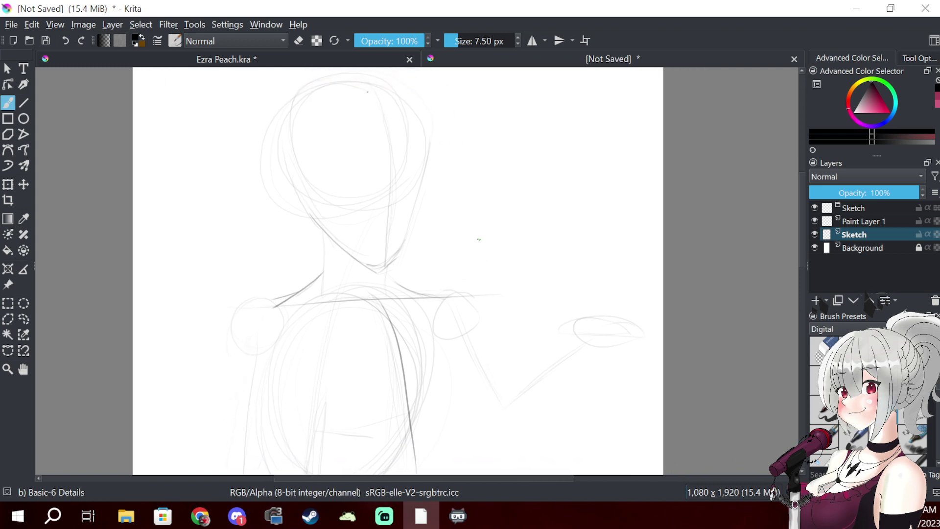
left_click(880, 223)
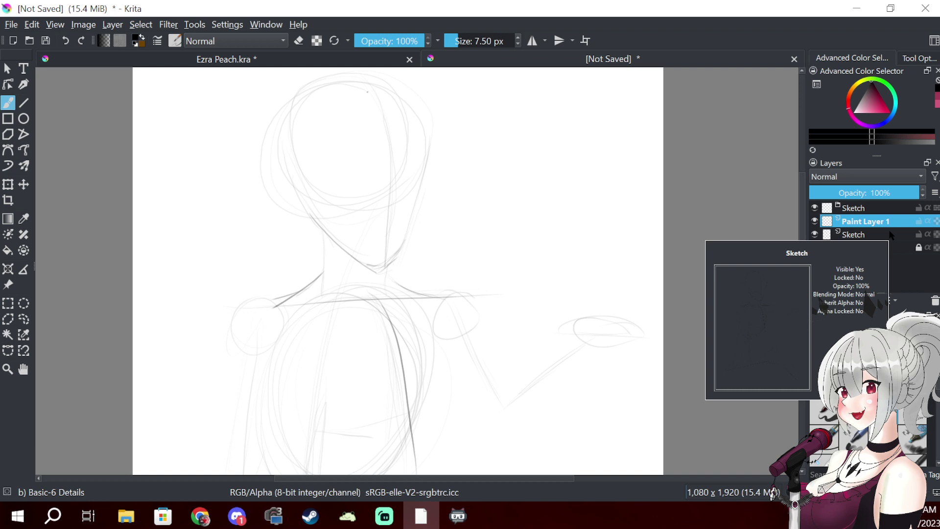
left_click_drag(417, 256, 406, 154)
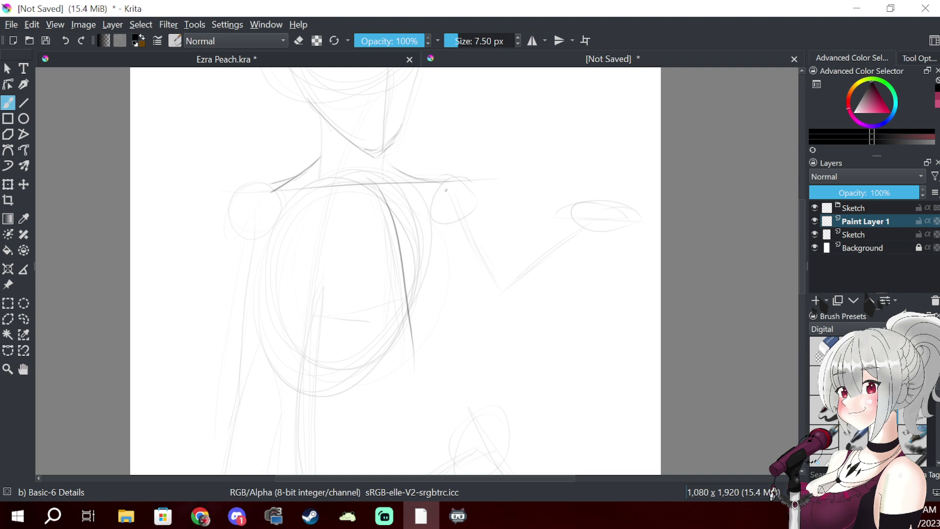
- Draw a horizontal eye guideline and a short forehead guideline across the face on the Sketch paint layer
mouse_move(447, 189)
left_mouse_down()
mouse_move(439, 277)
mouse_move(450, 328)
left_mouse_up()
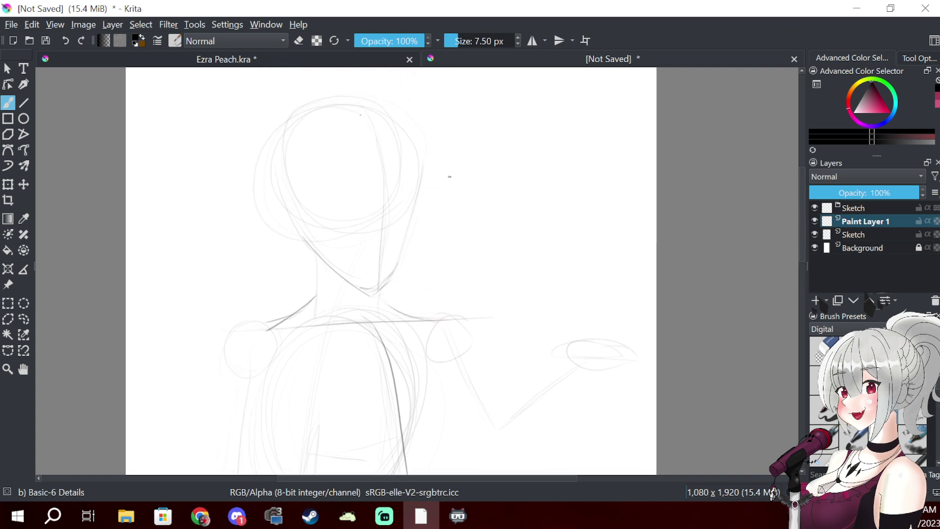
left_click(863, 235)
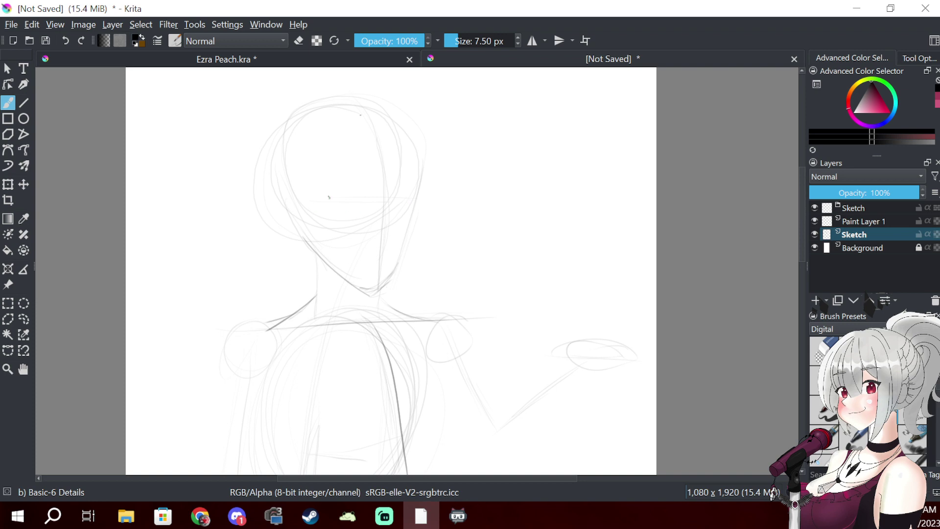
left_click_drag(395, 195, 347, 196)
left_click_drag(395, 149, 361, 150)
- Sketch the nose bridge and pointed tip down from the eye guideline on Paint Layer 1, redoing unsatisfactory strokes
left_click(876, 222)
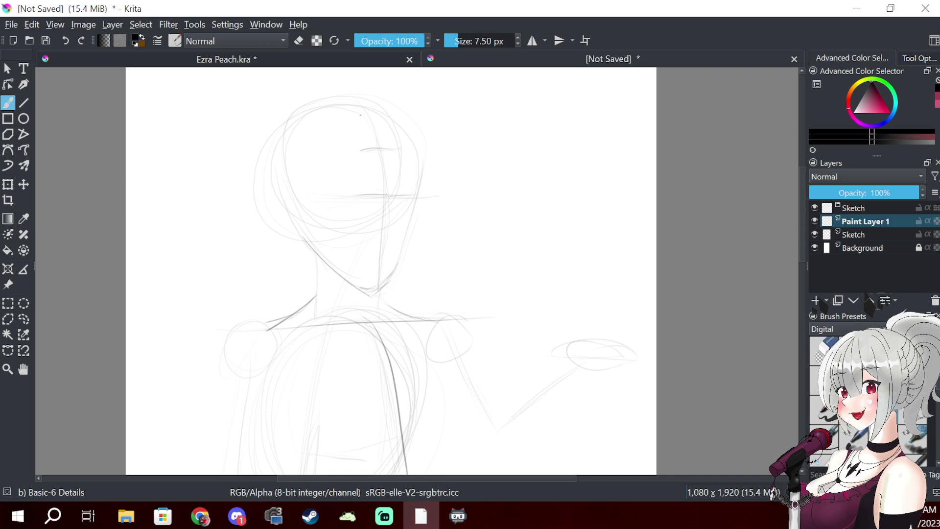
left_click_drag(386, 195, 393, 230)
key("ctrl+z")
key("ctrl+z")
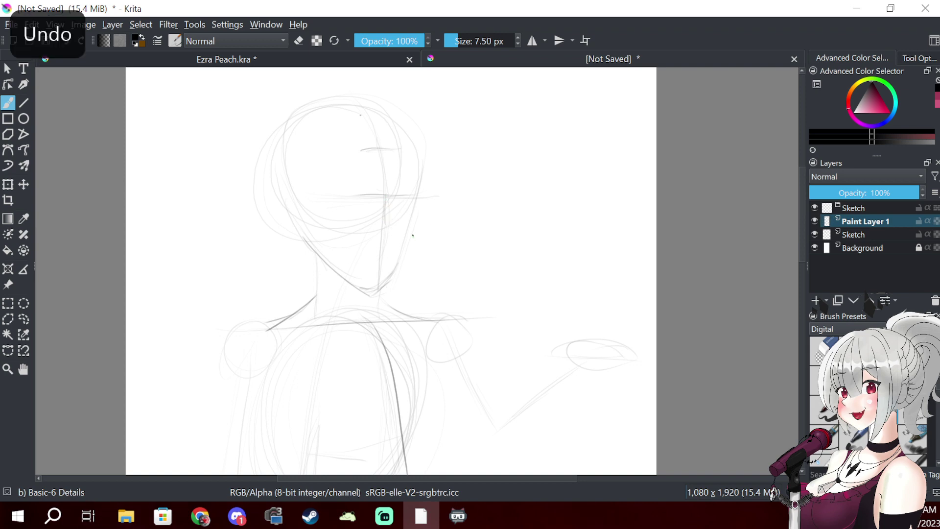
scroll(442, 254, "up", 1)
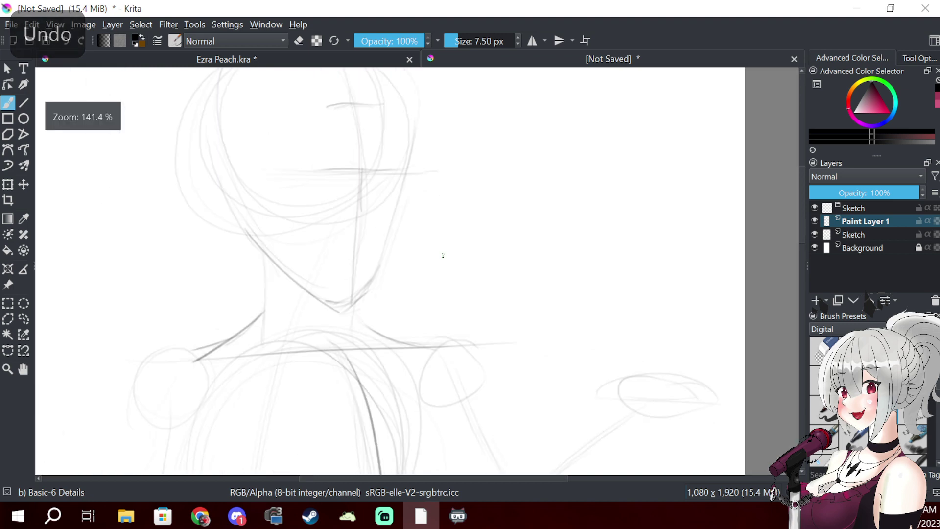
left_click_drag(403, 206, 467, 268)
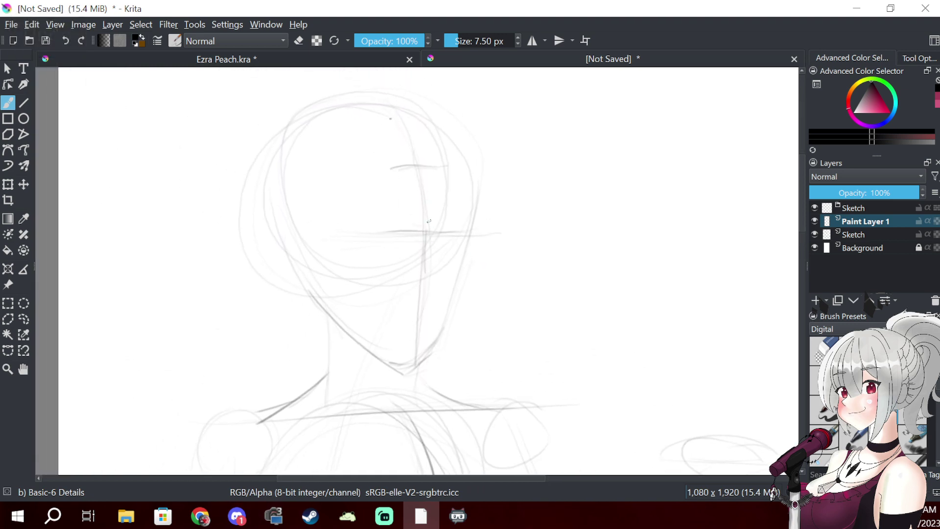
left_click_drag(428, 233, 444, 267)
key("ctrl+z")
mouse_move(428, 233)
left_mouse_down()
mouse_move(422, 274)
mouse_move(431, 290)
mouse_move(419, 305)
left_mouse_up()
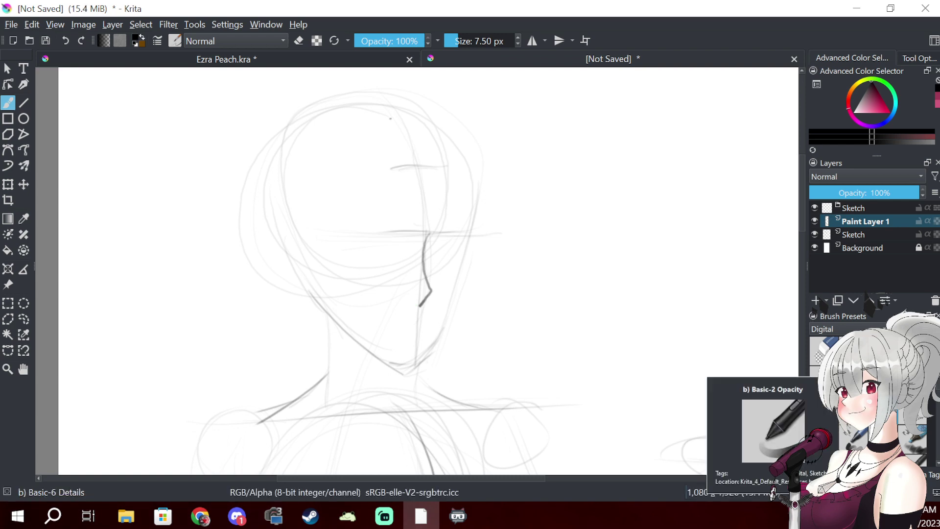
- Reinforce the eye guideline on the Sketch paint layer and draw an upper eyelid on each side of the nose on Paint Layer 1
left_click(867, 234)
left_click_drag(367, 228, 482, 228)
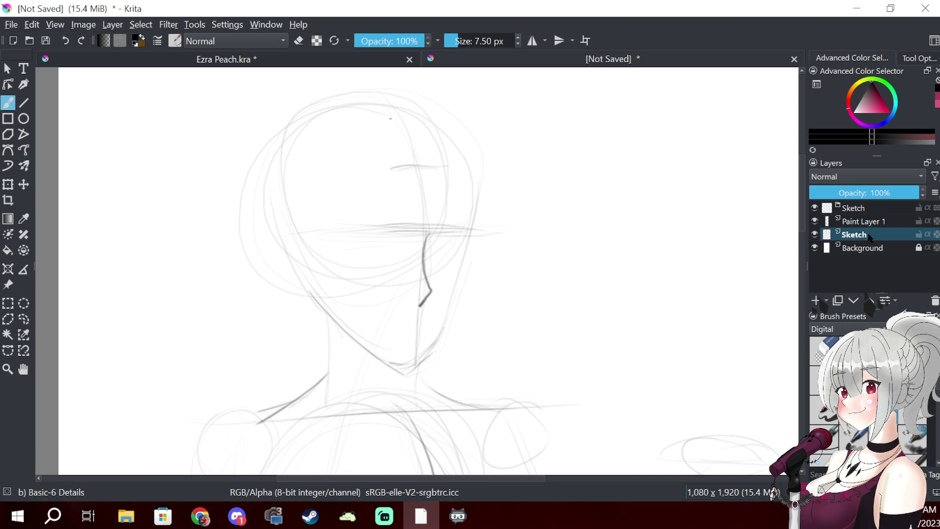
left_click(881, 223)
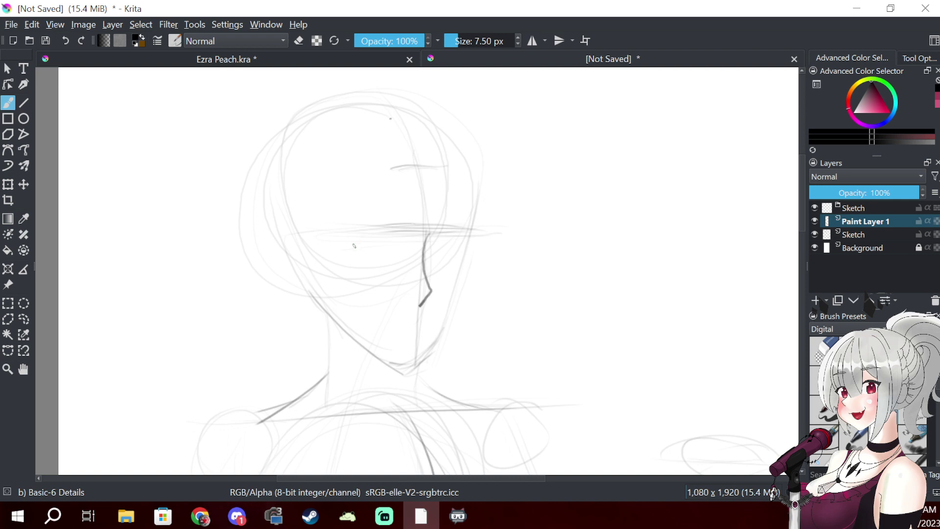
mouse_move(354, 246)
left_mouse_down()
mouse_move(377, 234)
mouse_move(411, 237)
left_mouse_up()
key("ctrl+z")
left_click_drag(363, 238, 403, 238)
key("ctrl+z")
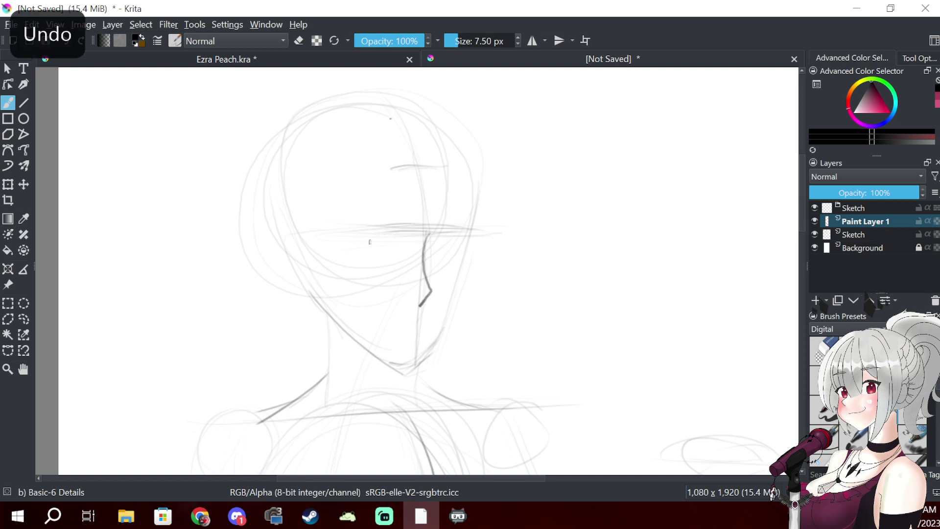
key("ctrl+z")
left_click_drag(363, 240, 468, 238)
key("ctrl+z")
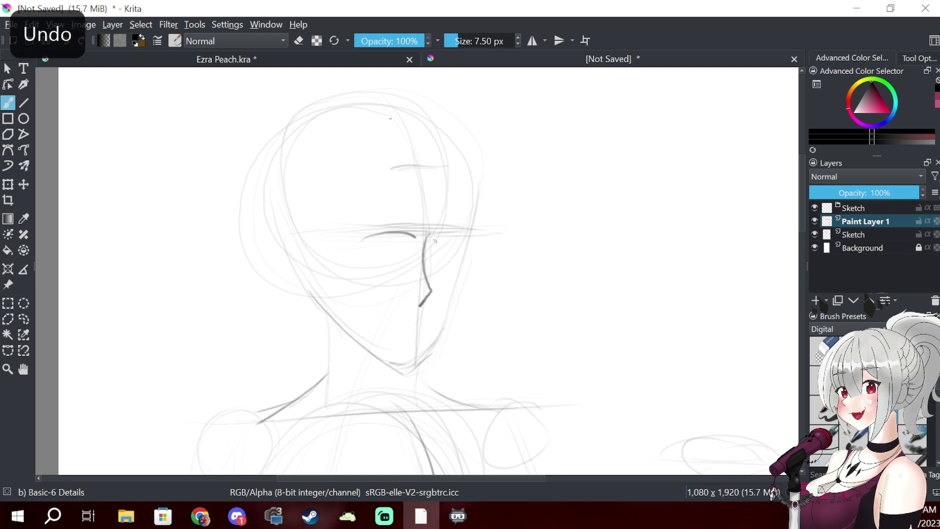
key("ctrl+z")
left_click_drag(427, 237, 465, 235)
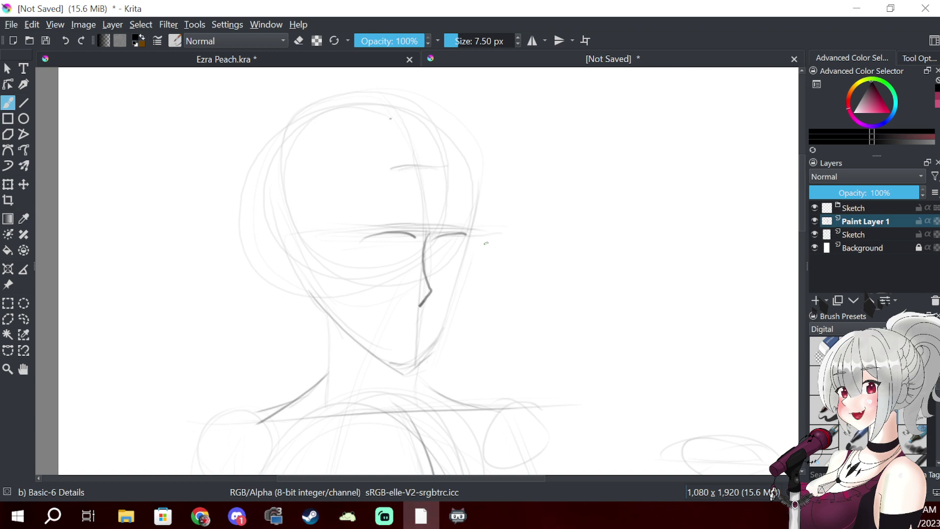
- Erase the nose and eyelids from Paint Layer 1 and the construction lines inside the face from the Sketch paint layer
key("e")
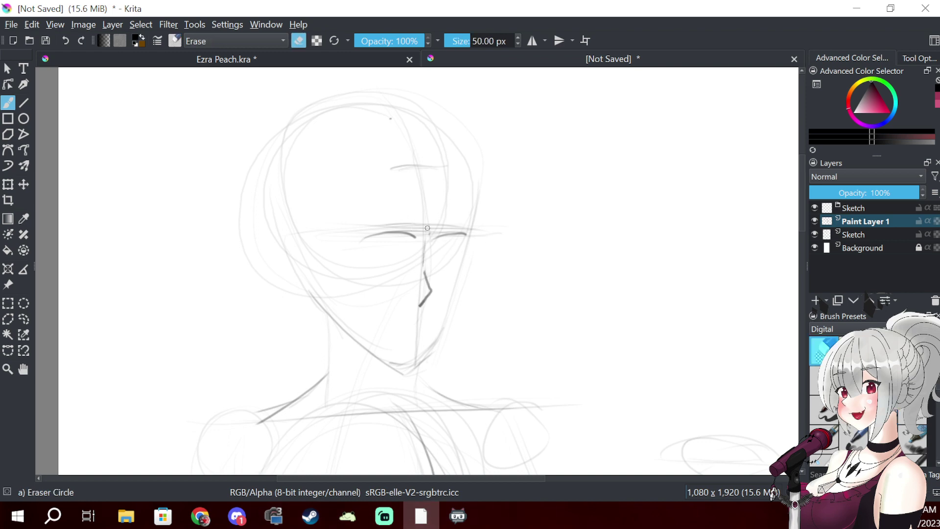
left_click_drag(419, 211, 430, 289)
mouse_move(444, 220)
left_mouse_down()
mouse_move(451, 252)
mouse_move(420, 212)
mouse_move(389, 216)
mouse_move(367, 265)
left_mouse_up()
left_click(854, 235)
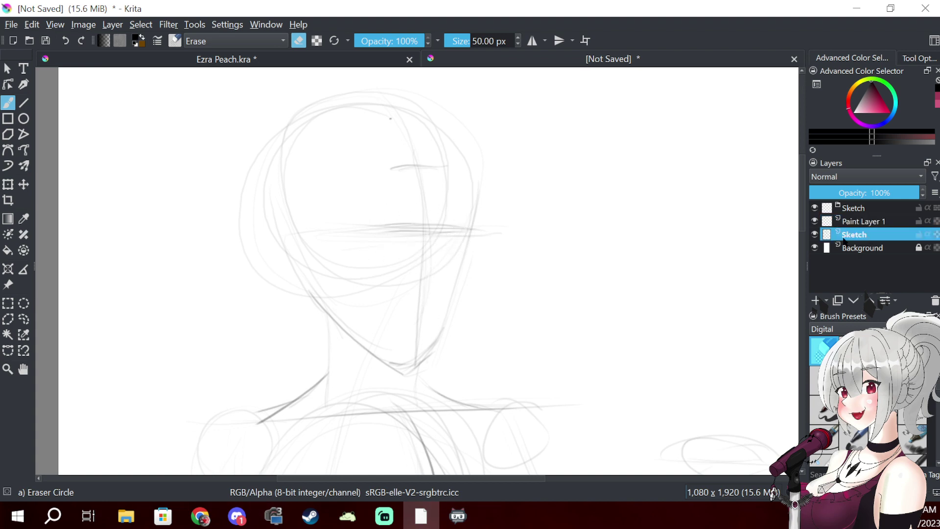
mouse_move(418, 169)
left_mouse_down()
mouse_move(412, 138)
mouse_move(431, 205)
mouse_move(440, 174)
mouse_move(425, 169)
mouse_move(440, 158)
mouse_move(452, 168)
mouse_move(420, 274)
mouse_move(414, 352)
mouse_move(444, 187)
mouse_move(453, 236)
mouse_move(422, 275)
mouse_move(392, 237)
left_mouse_up()
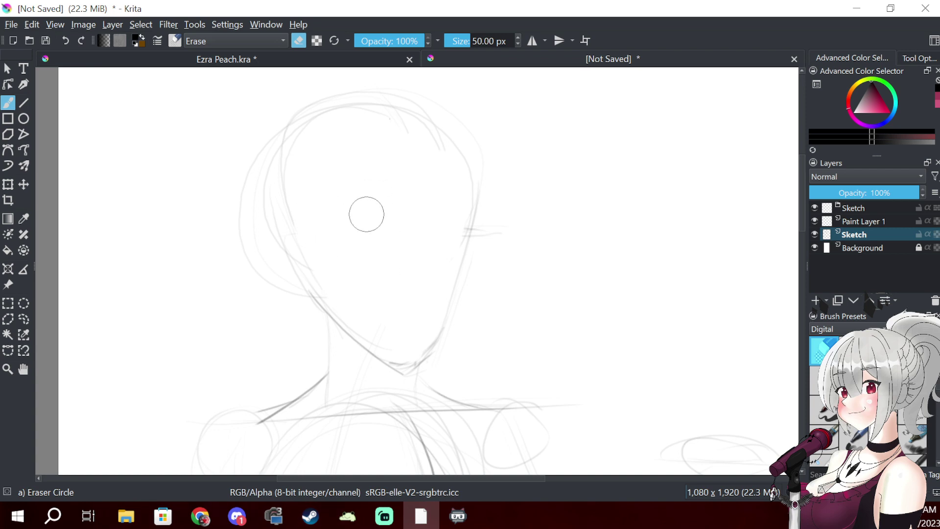
- Redraw the face's curved vertical centre line and horizontal eye line on the Sketch paint layer with the 7.50 px detail brush
key("slash")
left_click_drag(390, 120, 413, 255)
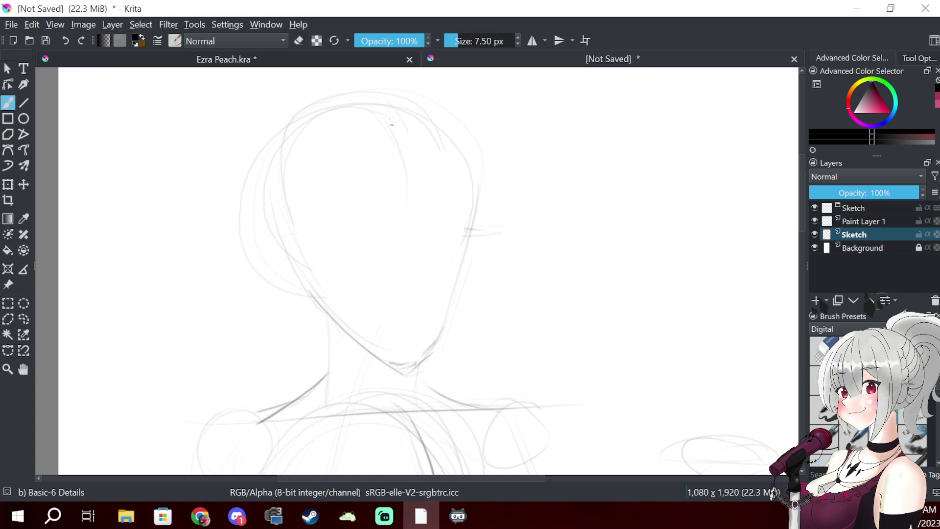
left_click_drag(412, 314, 410, 360)
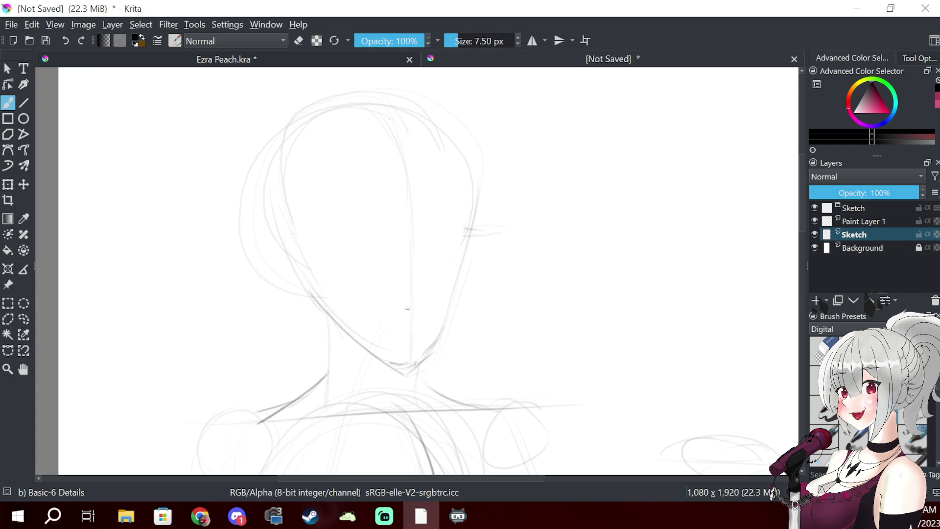
left_click_drag(468, 220, 298, 226)
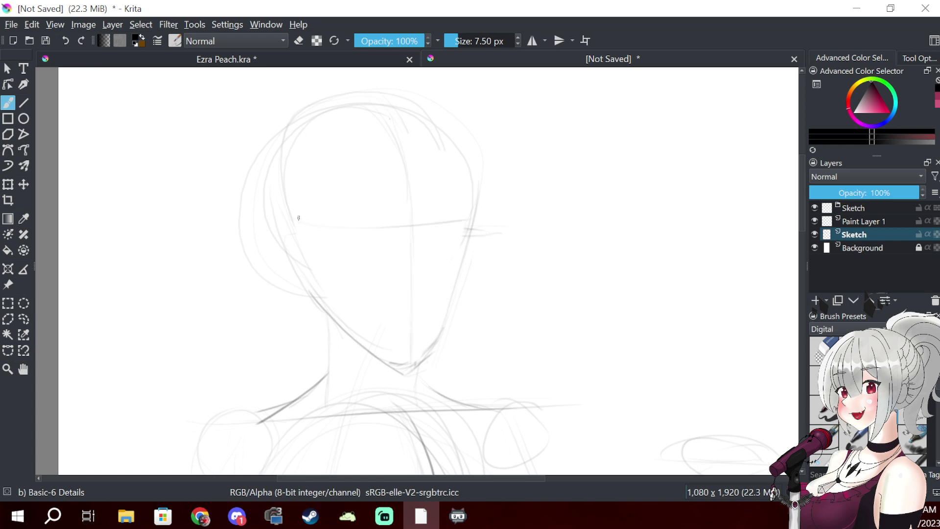
left_click_drag(465, 231, 324, 229)
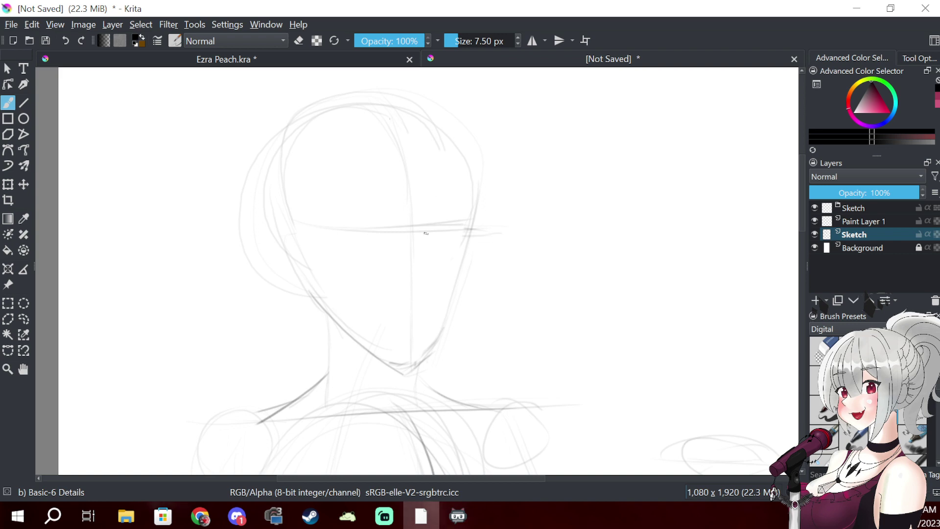
- Draw the nose along the new centre line and both upper eyelids along the eye line on Paint Layer 1
left_click(876, 223)
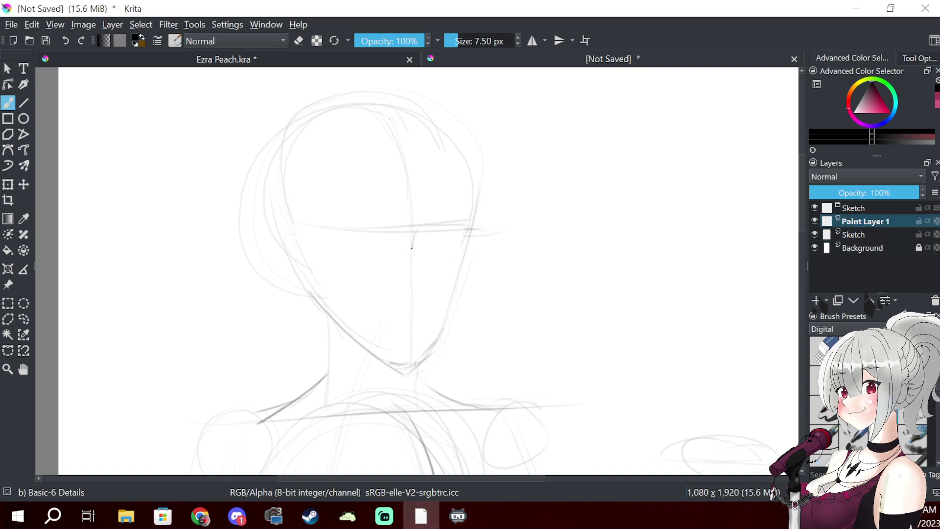
left_click_drag(417, 274, 413, 285)
left_click_drag(421, 233, 463, 225)
mouse_move(403, 234)
left_mouse_down()
mouse_move(353, 237)
mouse_move(411, 235)
left_mouse_up()
key("ctrl+z")
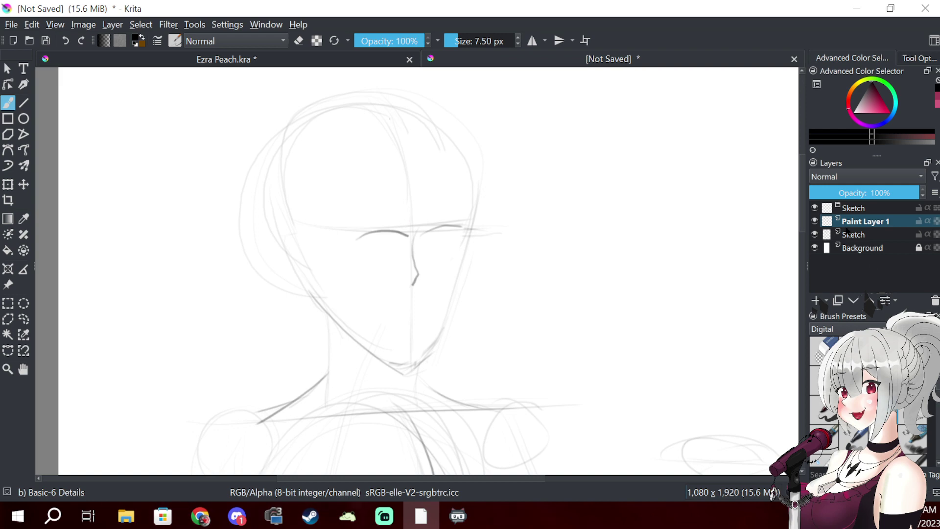
- Try drawing small iris circles beneath both upper eyelids on a new paint layer
left_click(816, 300)
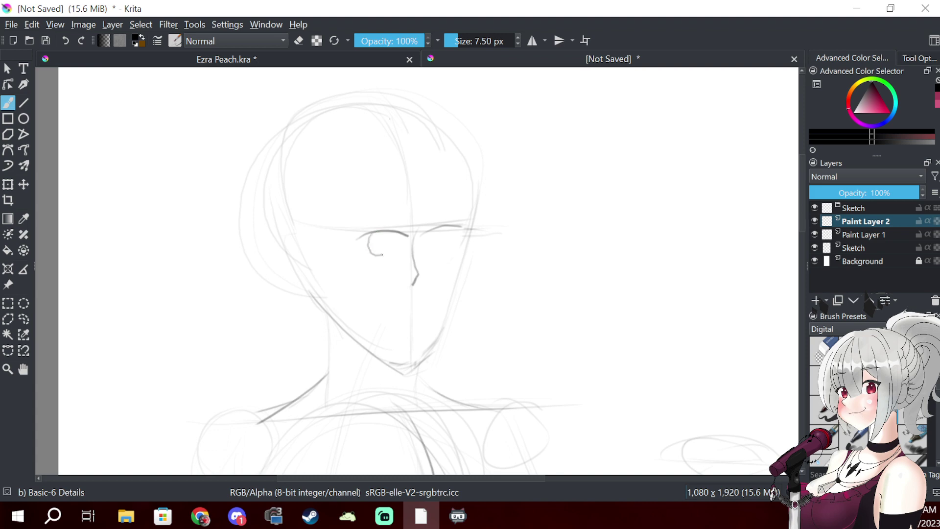
key("ctrl+z")
mouse_move(377, 231)
left_mouse_down()
mouse_move(370, 254)
mouse_move(383, 259)
mouse_move(393, 242)
mouse_move(371, 236)
mouse_move(374, 252)
mouse_move(391, 242)
mouse_move(387, 231)
mouse_move(449, 244)
mouse_move(442, 221)
left_mouse_up()
key("ctrl+z")
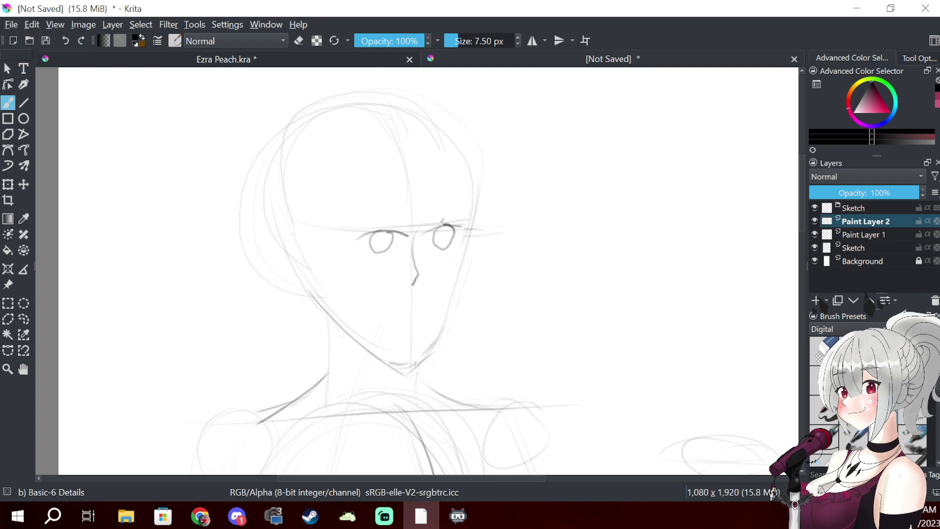
- Undo the irises, their layer and the upper eyelids, and redraw both eyelids slightly longer on Paint Layer 1
key("ctrl+z")
key("ctrl+z")
key("ctrl+z")
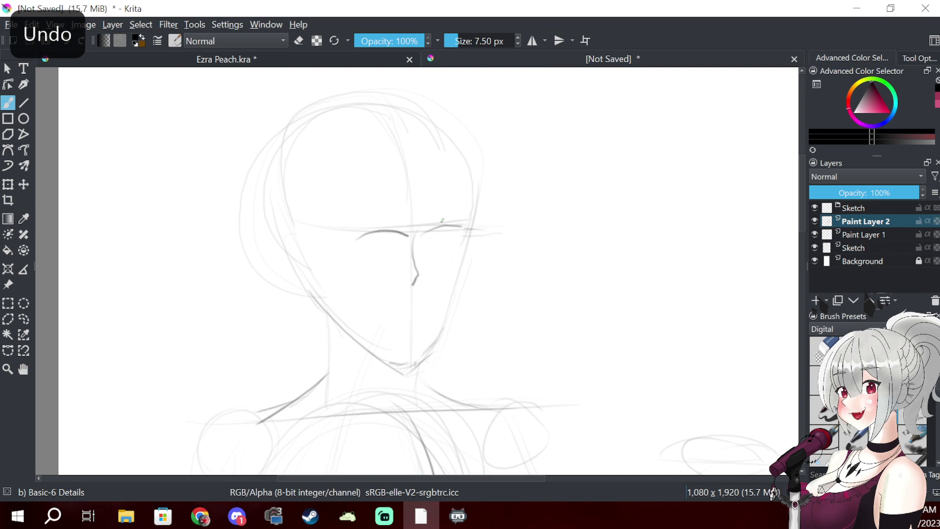
key("ctrl+z")
key("ctrl+z")
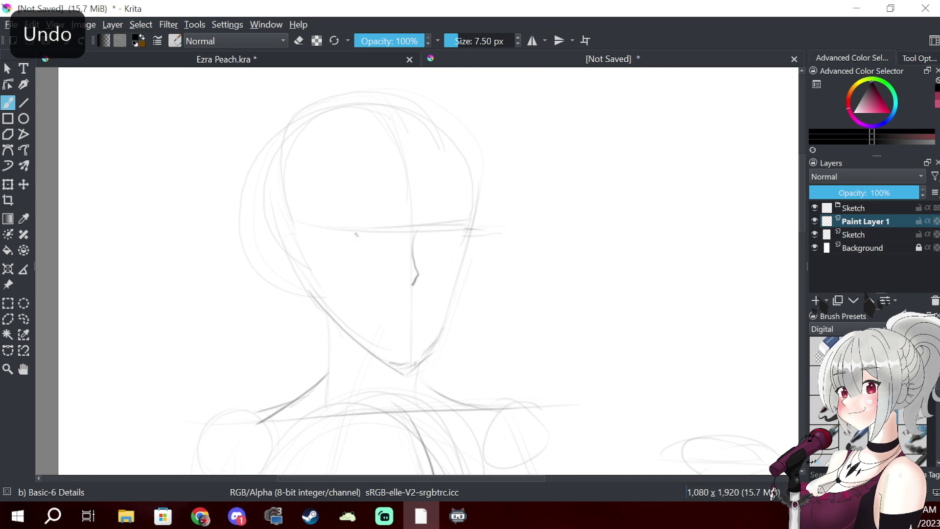
left_click_drag(349, 237, 470, 226)
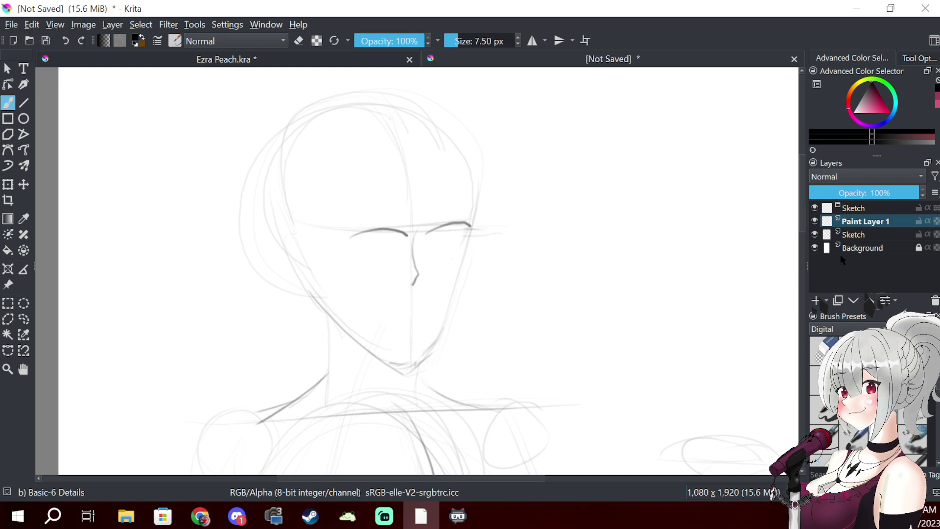
- Add a new paint layer and draw a round iris under each upper eyelid, with a short crease line above each eye
left_click(816, 300)
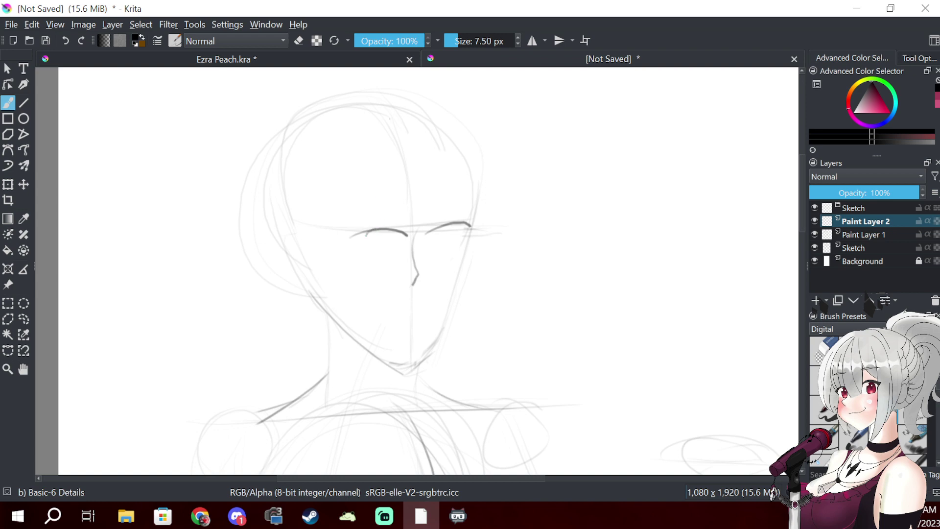
mouse_move(366, 235)
left_mouse_down()
mouse_move(384, 256)
mouse_move(392, 236)
mouse_move(389, 249)
mouse_move(378, 233)
mouse_move(378, 266)
mouse_move(367, 234)
mouse_move(362, 252)
mouse_move(380, 261)
mouse_move(387, 230)
left_mouse_up()
key("ctrl+z")
key("ctrl+z")
key("ctrl+z")
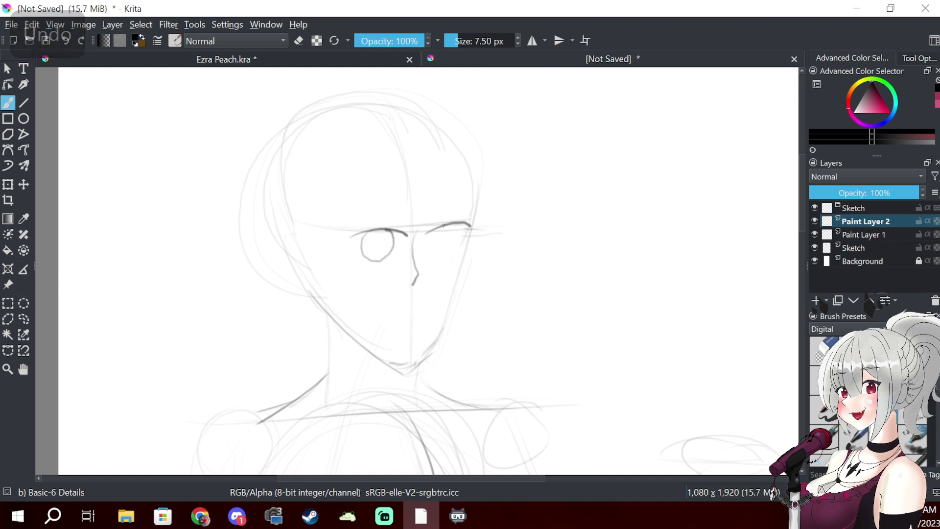
mouse_move(445, 227)
left_mouse_down()
mouse_move(437, 248)
mouse_move(453, 248)
mouse_move(448, 222)
left_mouse_up()
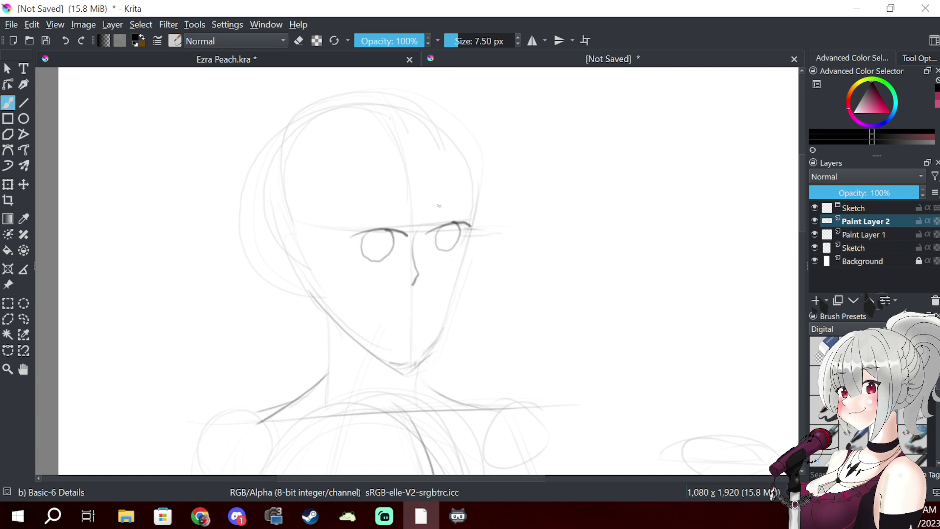
left_click_drag(430, 222, 453, 211)
left_click_drag(374, 219, 404, 224)
- Add another paint layer and draw a pupil with a small highlight inside each iris
left_click(814, 302)
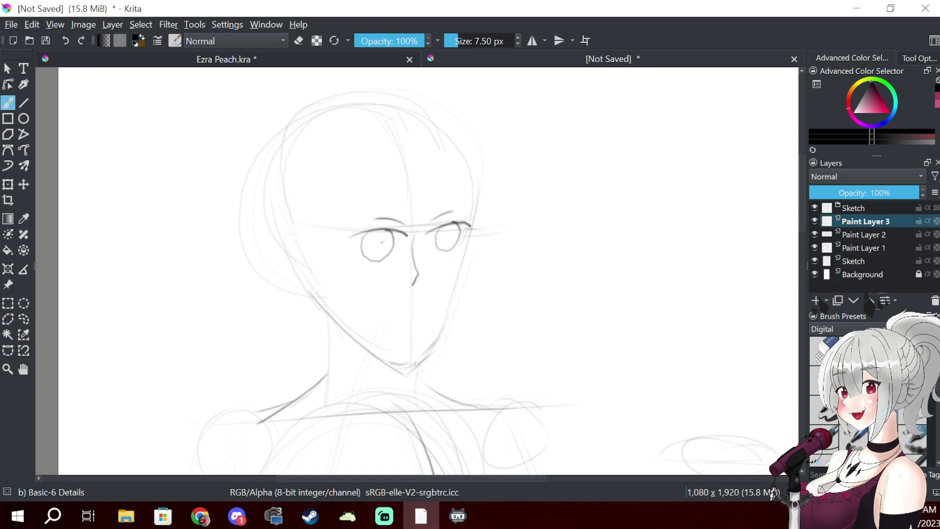
mouse_move(382, 241)
left_mouse_down()
mouse_move(373, 239)
mouse_move(385, 250)
left_mouse_up()
key("ctrl+z")
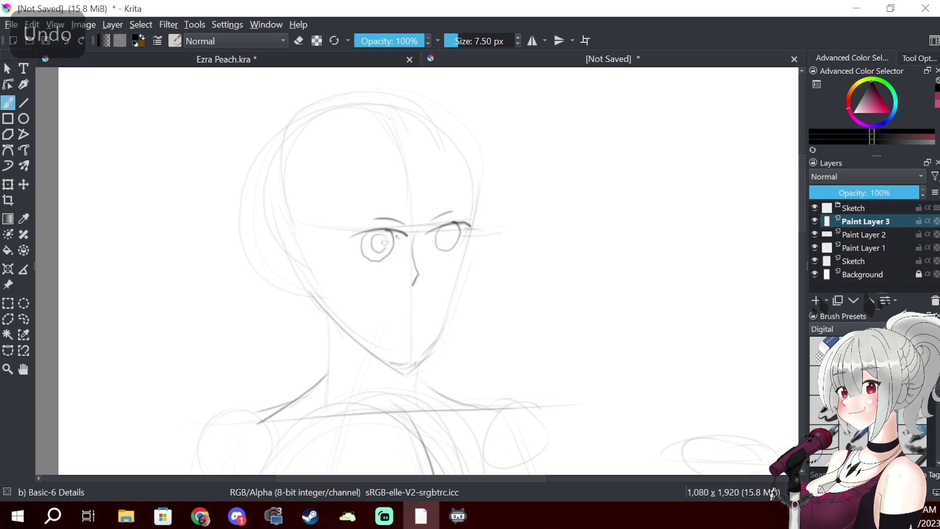
left_click_drag(455, 233, 448, 239)
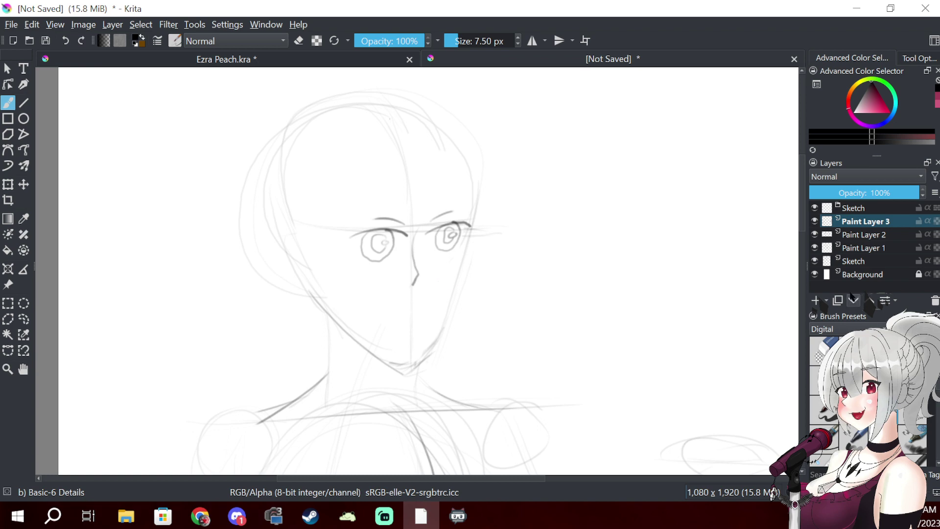
- Add a paint layer for the mouth and draw a slightly curved smiling lip line with a short stroke beneath it
left_click(815, 300)
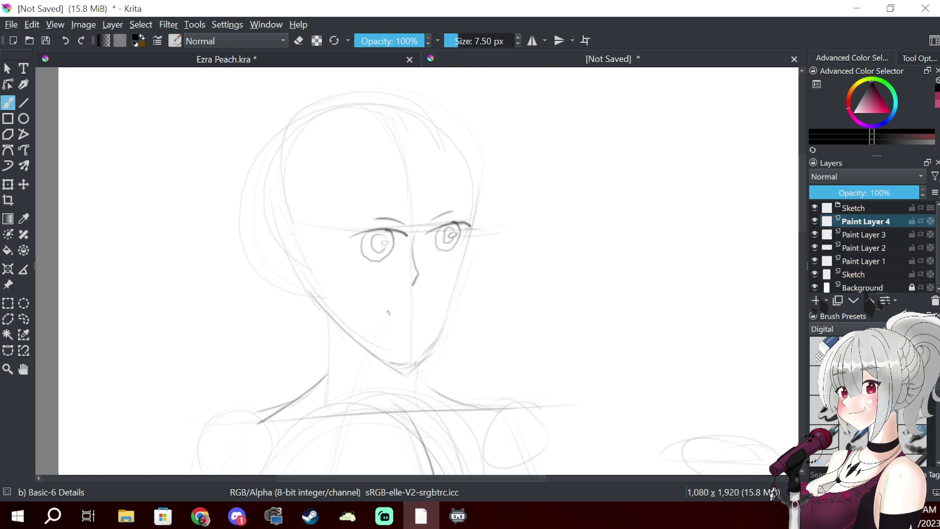
left_click_drag(392, 311, 435, 303)
left_click_drag(394, 313, 409, 316)
- Add another paint layer, and on Paint Layer 2 draw the outer and lower eyelid lines around both irises
left_click(815, 301)
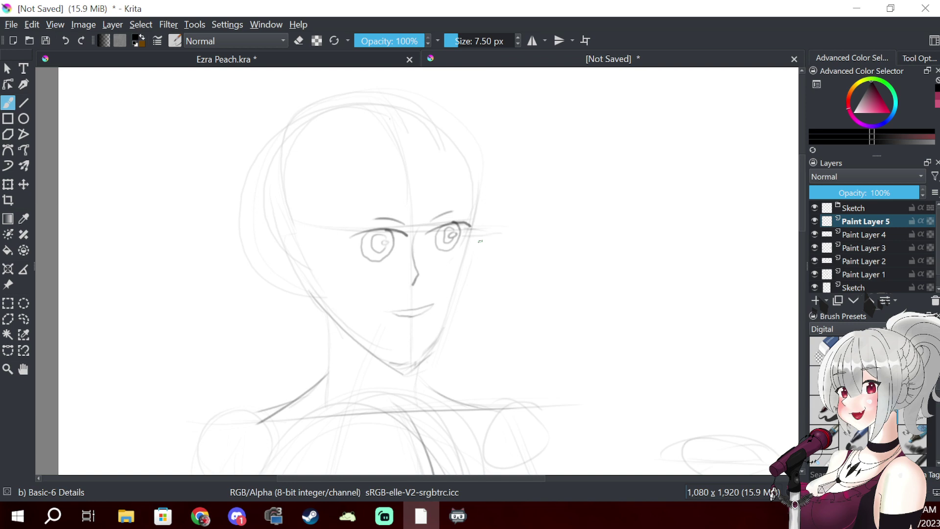
left_click(886, 262)
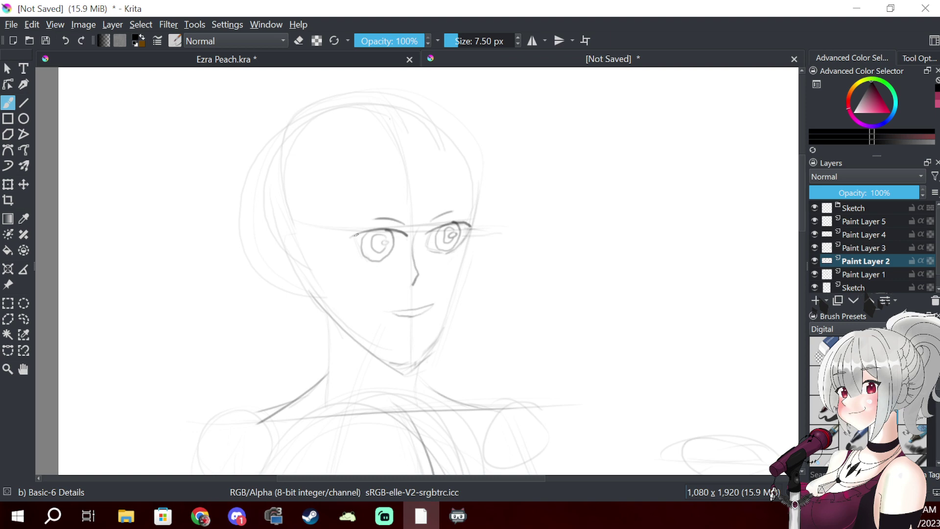
left_click_drag(355, 233, 377, 264)
- Set the opacity of Paint Layer 1 to 93%, leaving the brush opacity at 100%
mouse_move(877, 266)
left_click(866, 276)
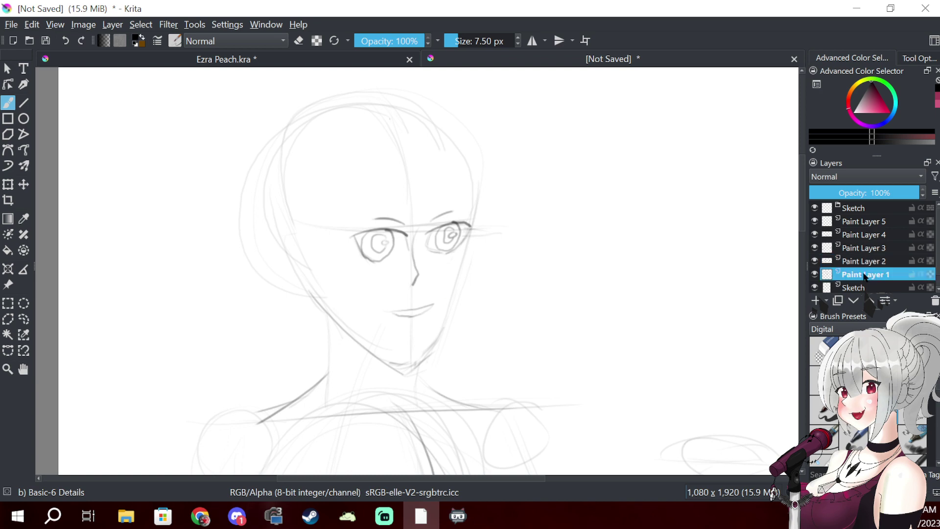
left_click_drag(411, 41, 386, 42)
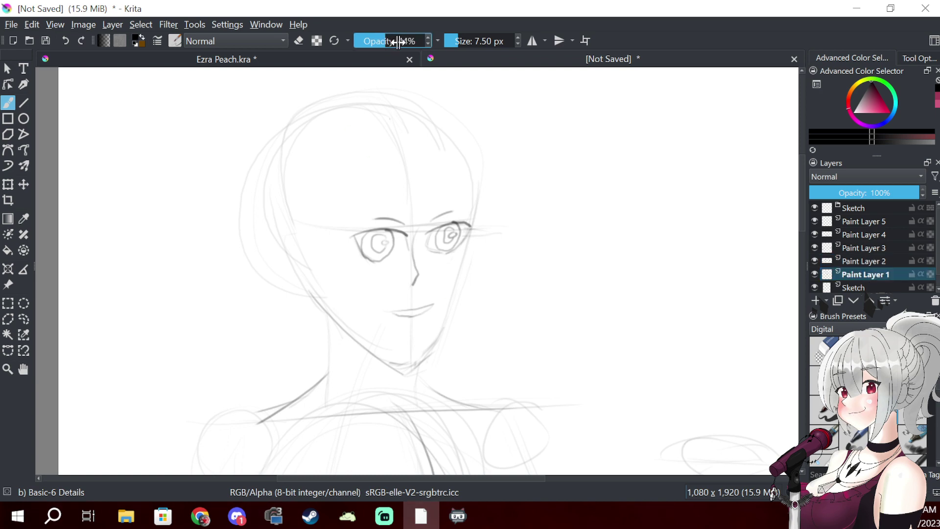
left_click_drag(389, 41, 439, 40)
left_click(865, 277)
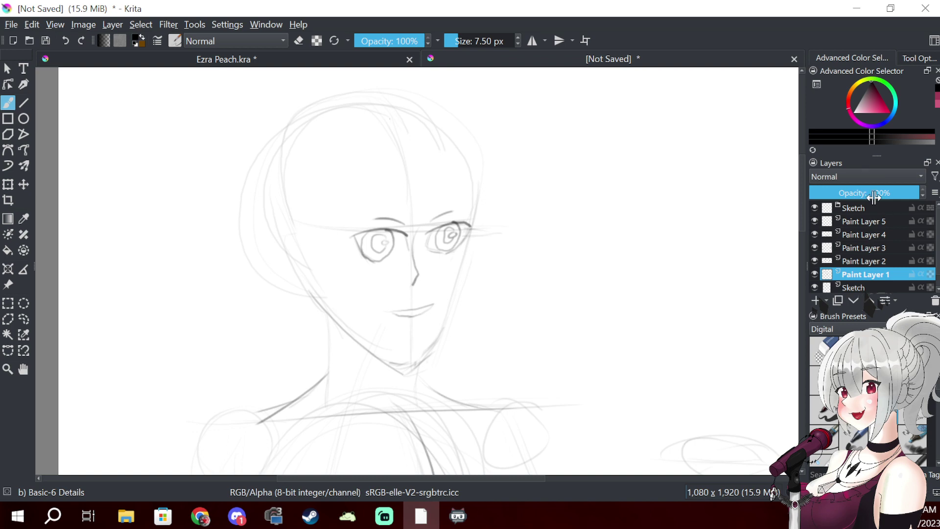
left_click(864, 193)
mouse_move(864, 194)
left_mouse_down()
mouse_move(823, 193)
mouse_move(905, 199)
mouse_move(789, 201)
mouse_move(921, 198)
mouse_move(827, 195)
mouse_move(911, 195)
left_mouse_up()
- Lower the opacity of the Sketch layer beneath the paint layers to 78%
left_click(871, 289)
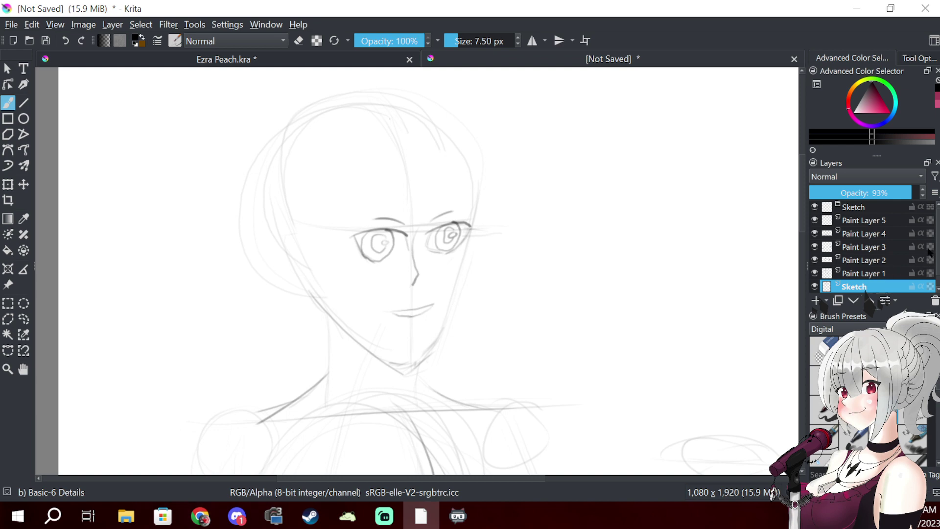
mouse_move(929, 252)
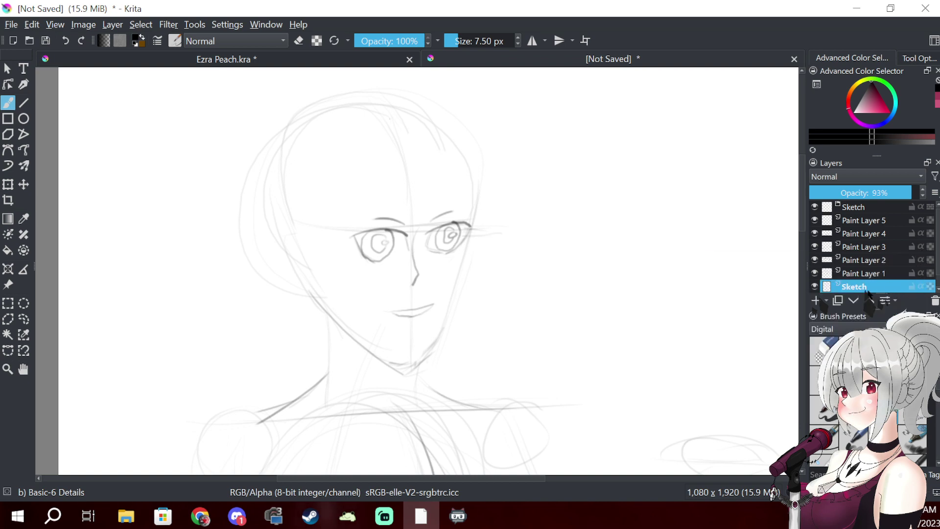
mouse_move(880, 291)
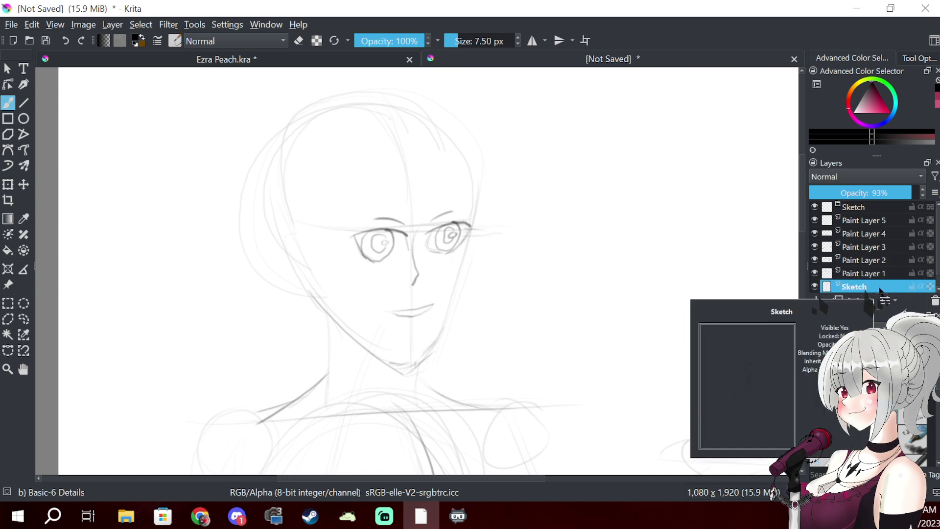
mouse_move(892, 193)
left_mouse_down()
mouse_move(808, 193)
mouse_move(875, 193)
left_mouse_up()
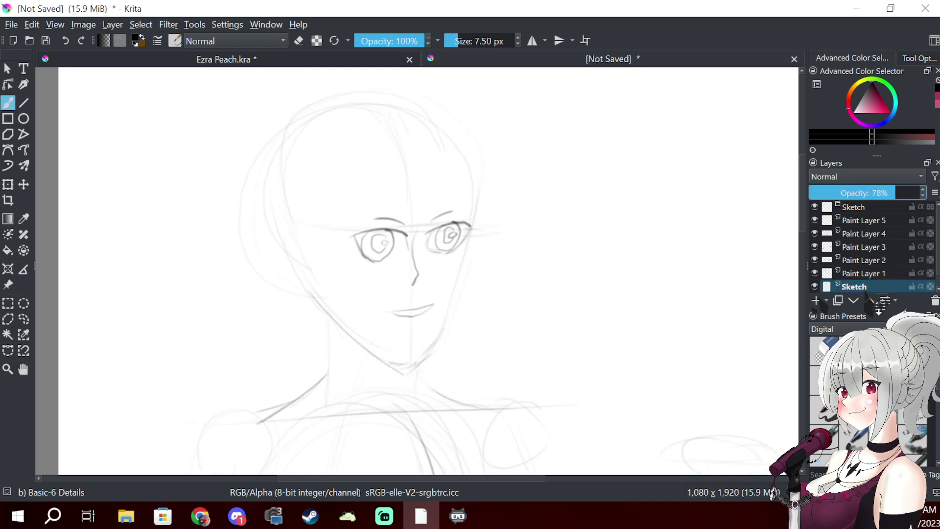
- Erase the nose and upper eyelids from Paint Layer 1 and the irises, creases and lower lids from Paint Layer 2
left_click(885, 274)
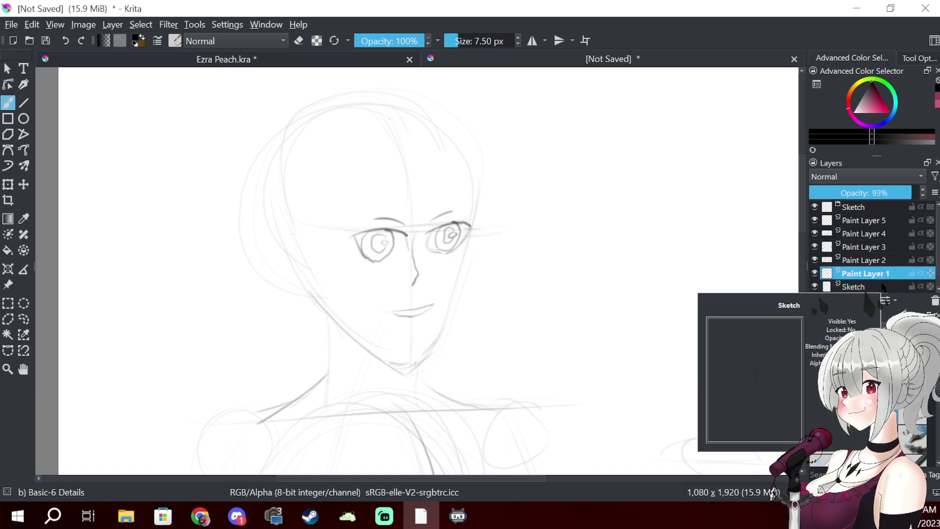
key("e")
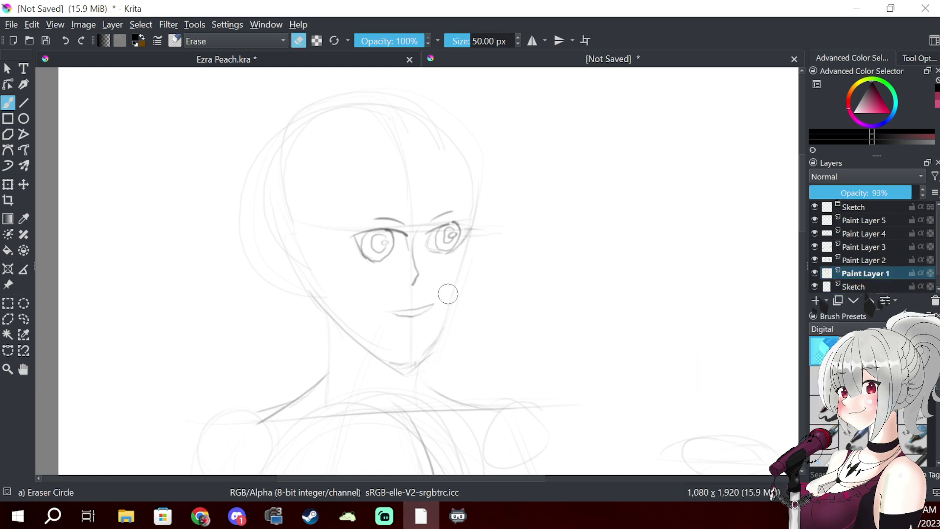
left_click_drag(417, 235, 415, 284)
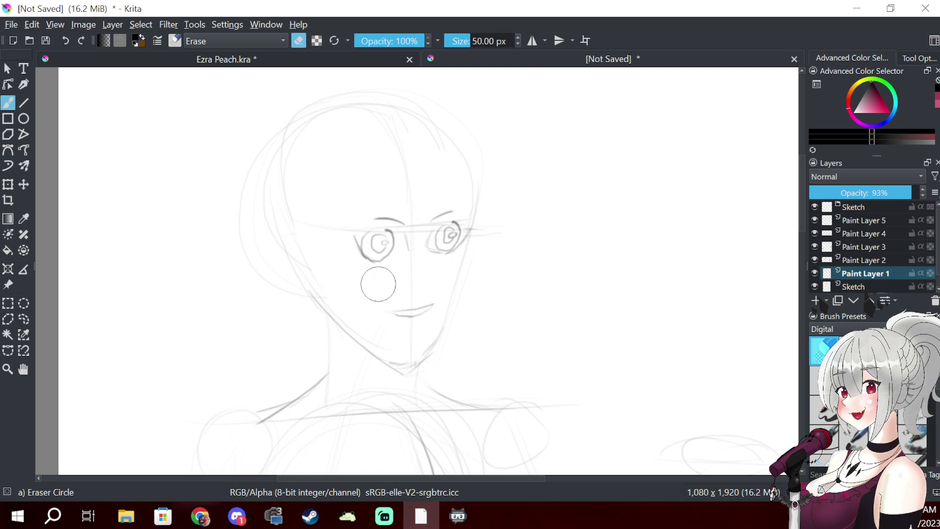
left_click(862, 258)
mouse_move(357, 203)
left_mouse_down()
mouse_move(365, 306)
mouse_move(385, 206)
mouse_move(395, 197)
mouse_move(386, 256)
left_mouse_up()
mouse_move(431, 228)
left_mouse_down()
mouse_move(444, 242)
mouse_move(456, 220)
mouse_move(458, 242)
left_mouse_up()
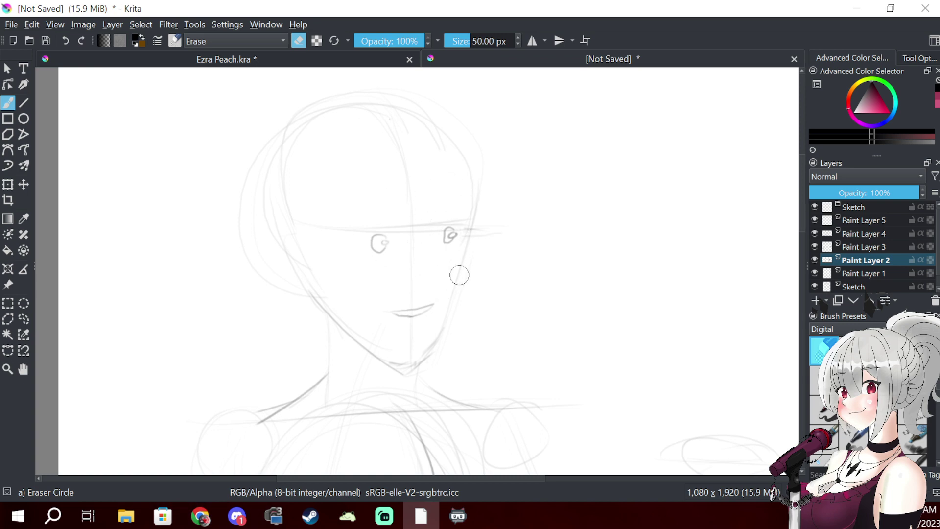
- Erase both pupils from Paint Layer 3 and the mouth from Paint Layer 4
left_click(854, 246)
left_click_drag(382, 247, 368, 249)
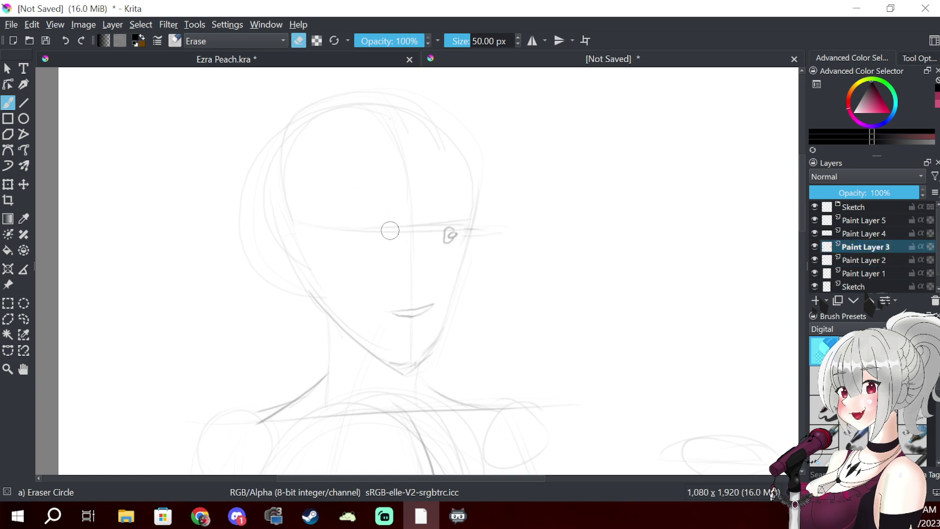
left_click_drag(443, 242, 453, 228)
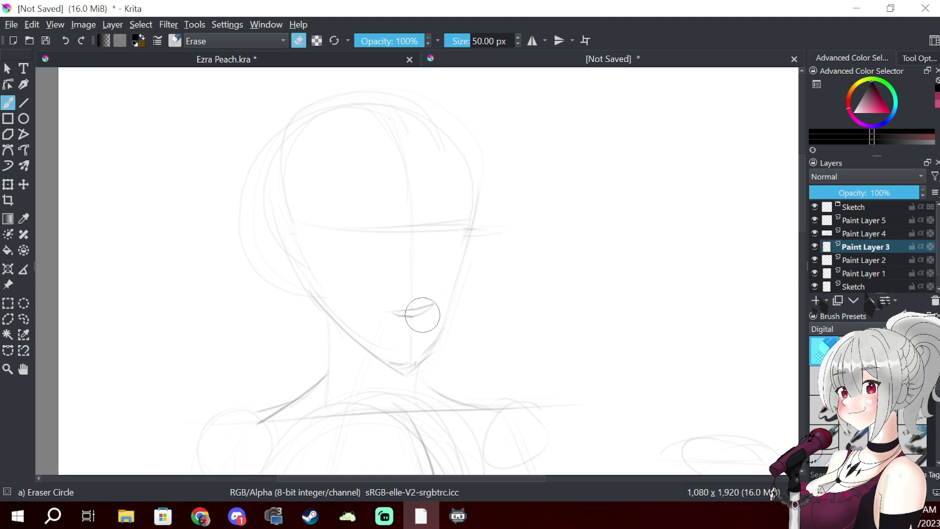
left_click(886, 234)
mouse_move(431, 306)
left_mouse_down()
mouse_move(397, 336)
mouse_move(396, 279)
mouse_move(423, 310)
mouse_move(422, 332)
mouse_move(433, 294)
left_mouse_up()
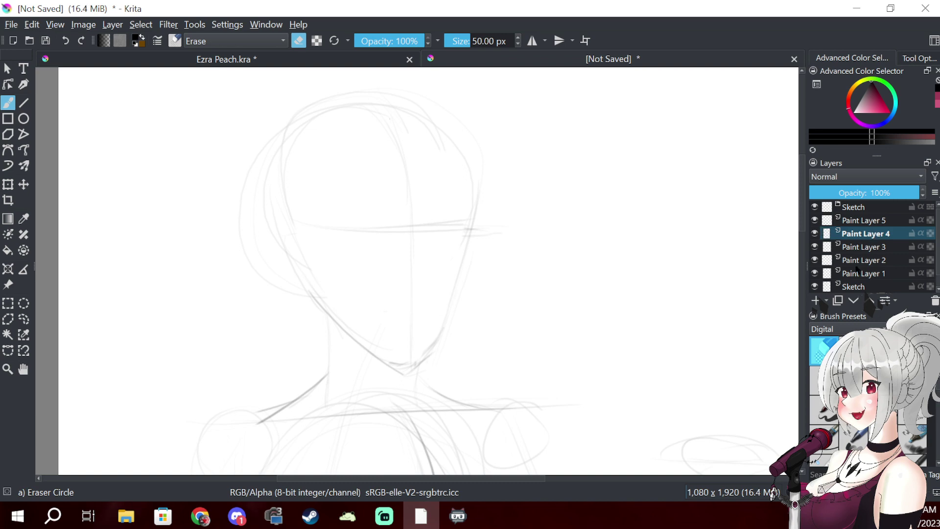
- On Paint Layer 2, draw the outline of the face's right-hand eye with an arched upper lid, both sides and a flat lower lid
key("e")
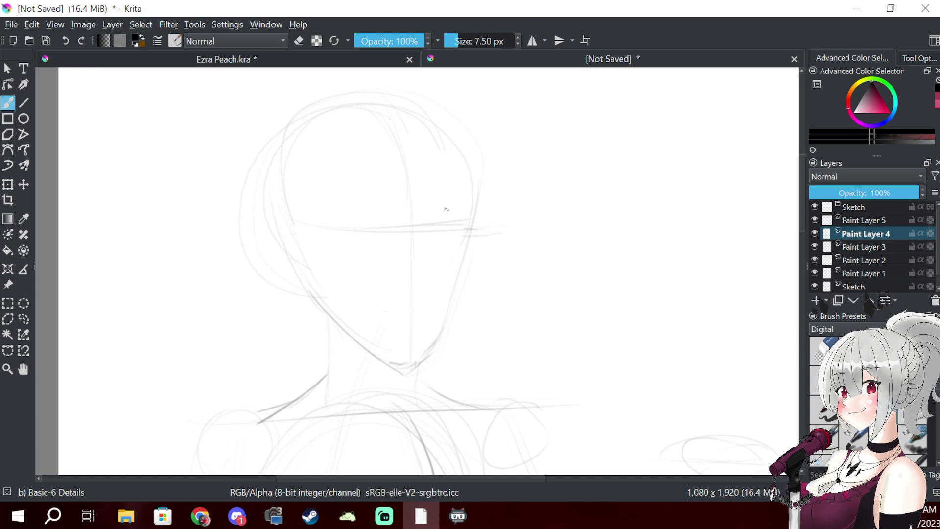
left_click(858, 263)
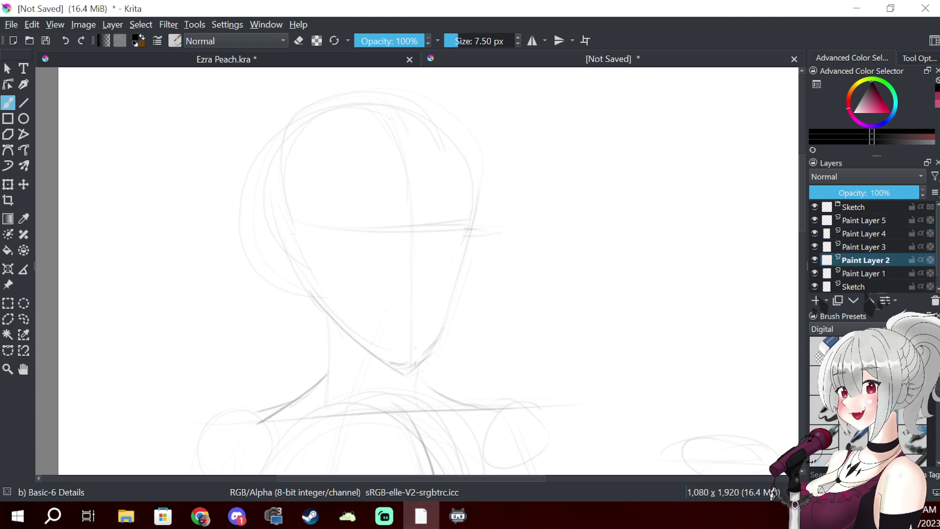
left_click_drag(411, 350, 444, 322)
key("e")
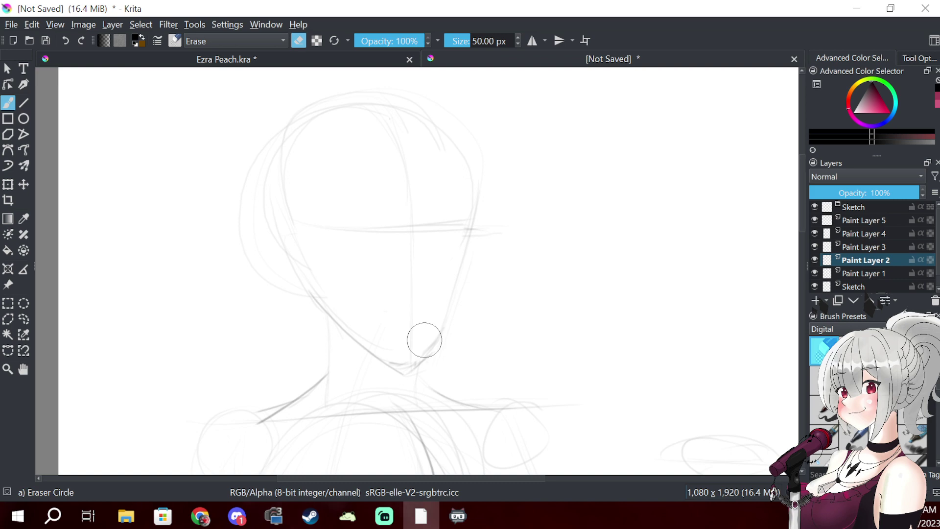
key("e")
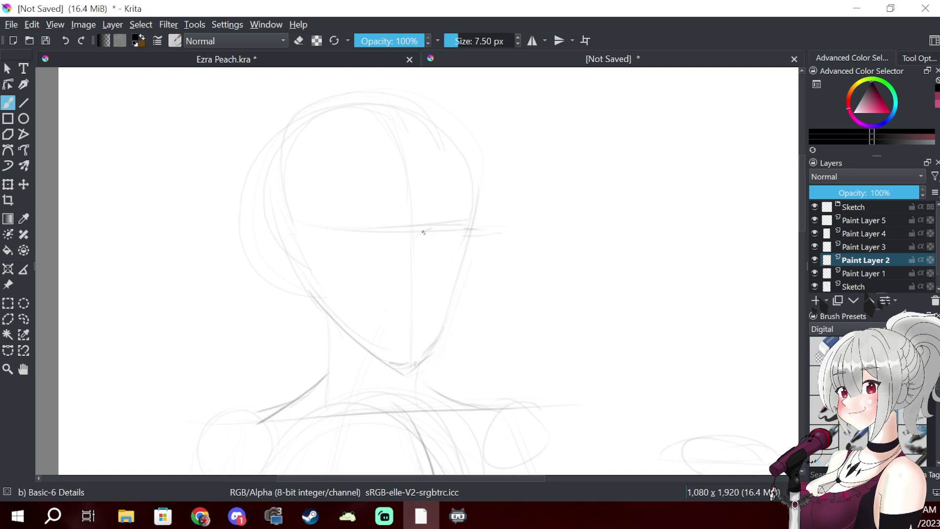
mouse_move(419, 235)
left_mouse_down()
mouse_move(455, 228)
mouse_move(432, 227)
mouse_move(471, 231)
mouse_move(417, 238)
mouse_move(471, 231)
left_mouse_up()
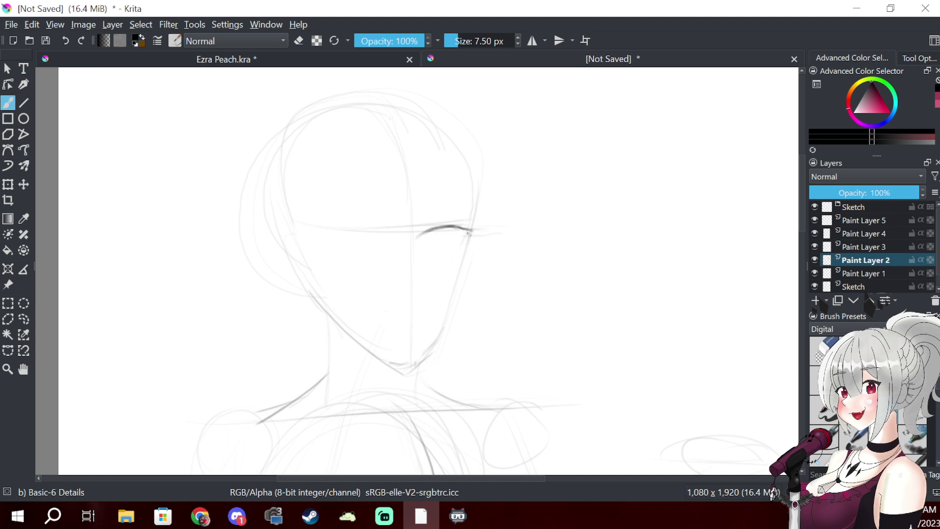
left_click_drag(471, 231, 461, 253)
mouse_move(424, 230)
left_mouse_down()
mouse_move(418, 248)
mouse_move(453, 259)
mouse_move(434, 255)
left_mouse_up()
mouse_move(348, 239)
left_mouse_down()
mouse_move(370, 230)
mouse_move(400, 233)
left_mouse_up()
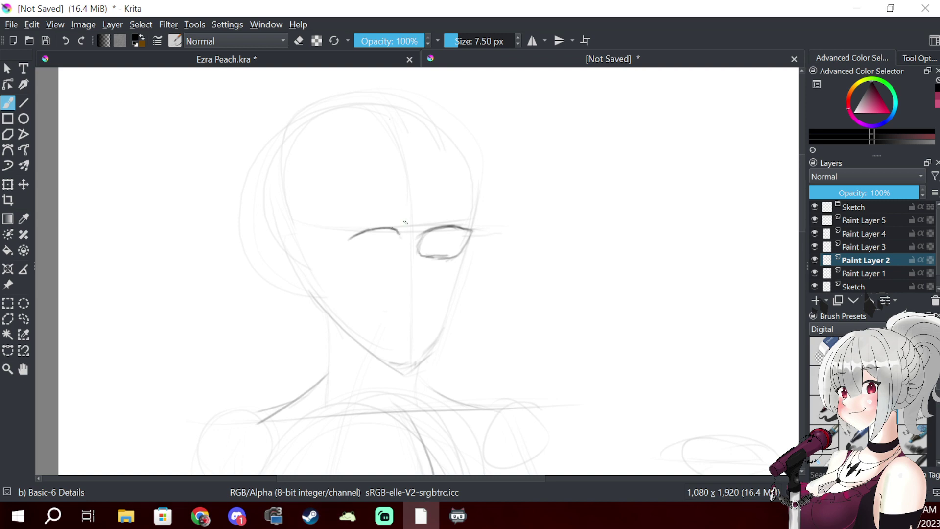
key("e")
mouse_move(394, 226)
left_mouse_down()
mouse_move(371, 240)
mouse_move(357, 230)
left_mouse_up()
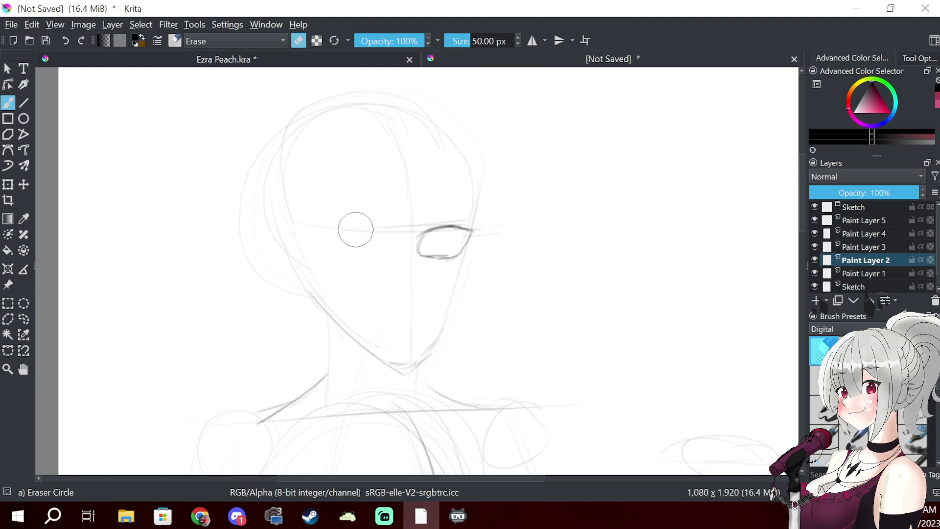
key("e")
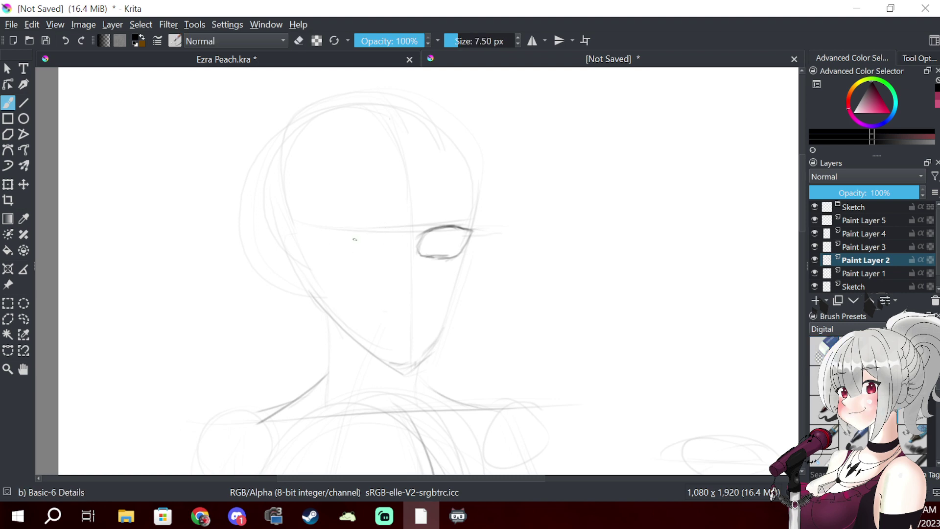
- Draw the outline of the face's left-hand eye with a curved upper lid and a rounded lower lid, erasing the stray outer stroke
mouse_move(349, 240)
left_mouse_down()
mouse_move(384, 230)
mouse_move(398, 237)
mouse_move(369, 232)
mouse_move(386, 231)
left_mouse_up()
left_click_drag(365, 258, 352, 238)
key("e")
left_click_drag(371, 263, 359, 251)
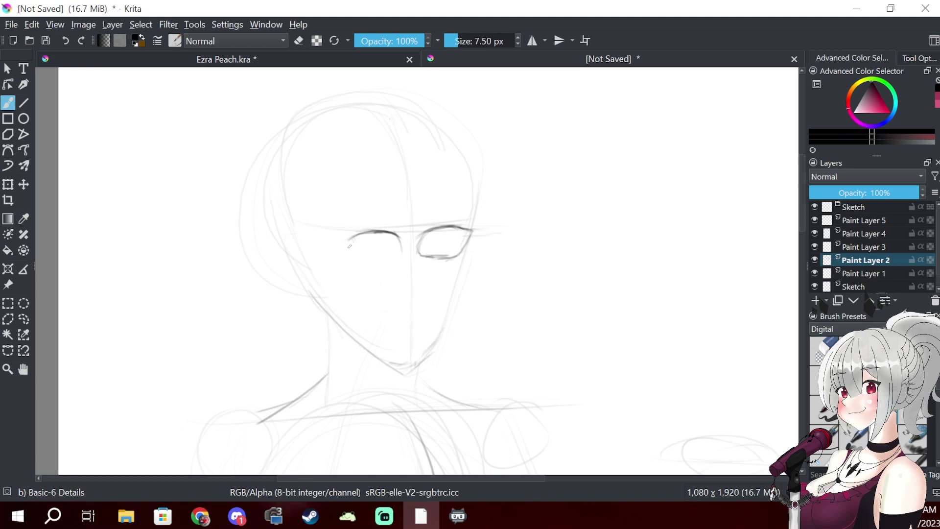
key("e")
left_click_drag(362, 248, 398, 260)
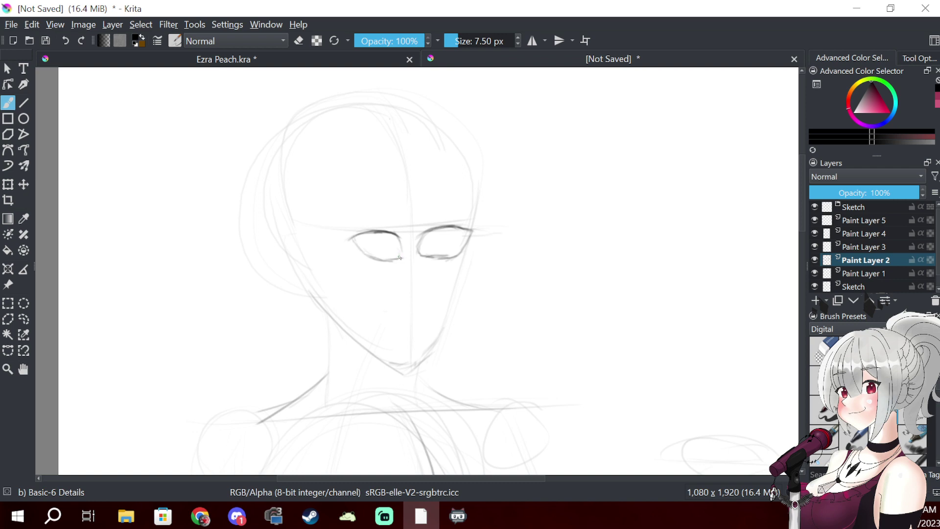
- Erase and redraw the outer edge of the right-hand eye as a slanted almond shape, and trim its protruding outer corner
key("slash")
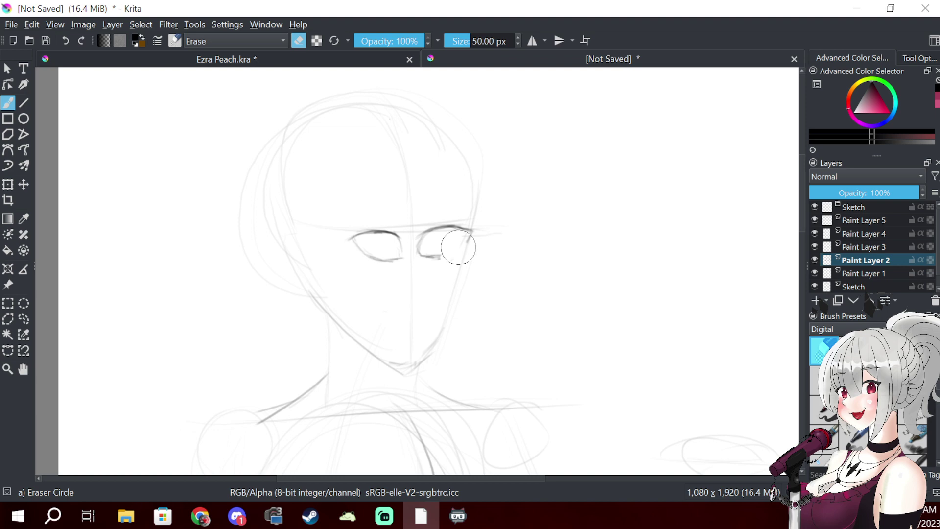
key("slash")
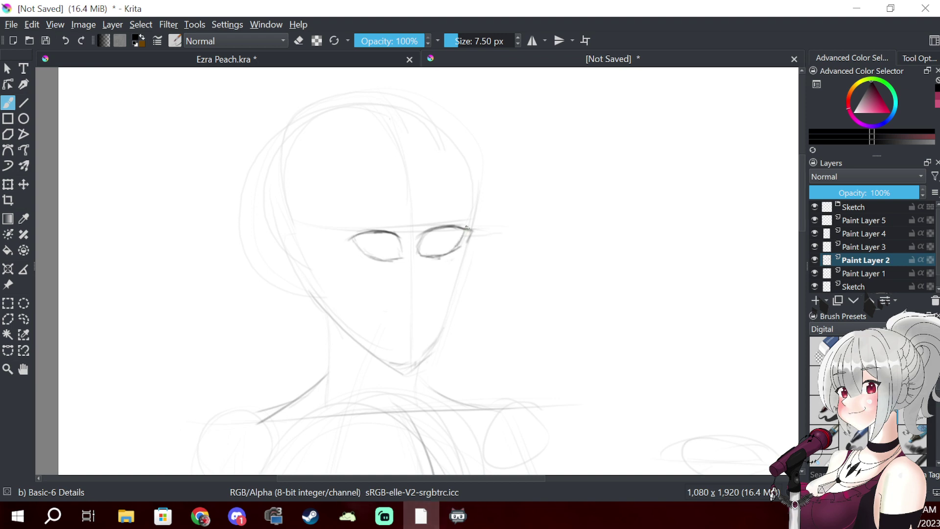
key("slash")
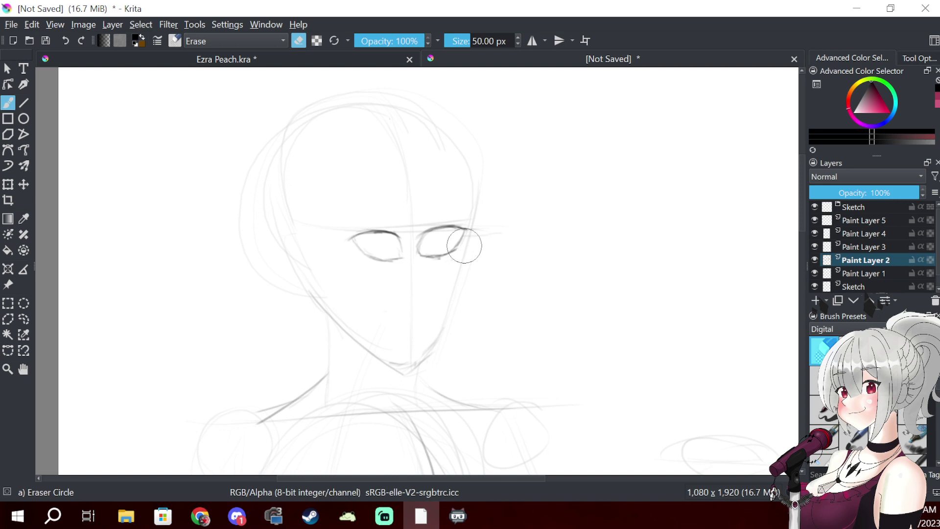
key("slash")
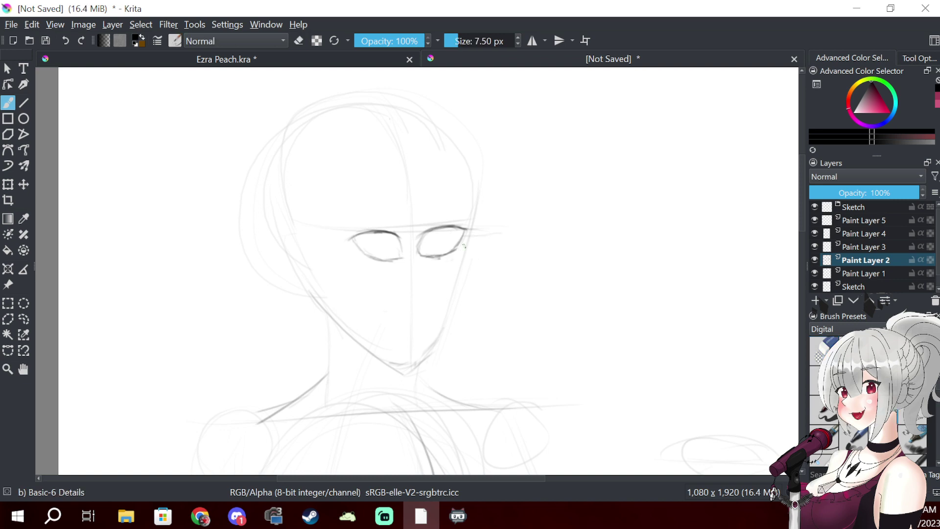
key("slash")
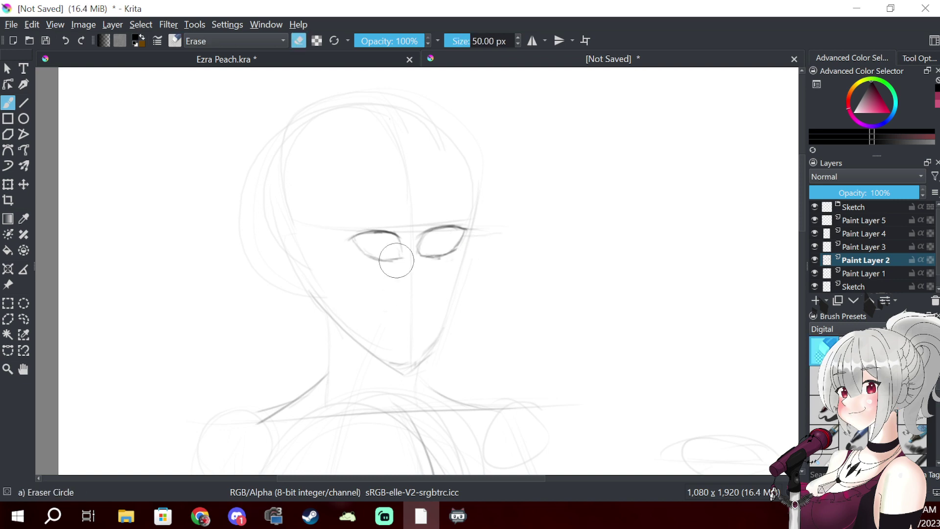
key("slash")
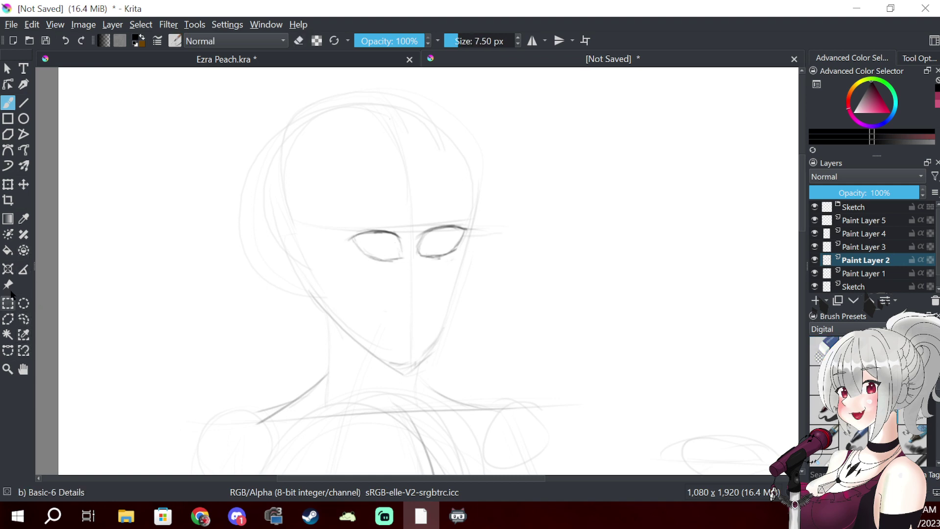
- Try to transform the left-hand eye by outlining it with a freehand selection and using Select Shapes, and clear the selection
left_click(24, 319)
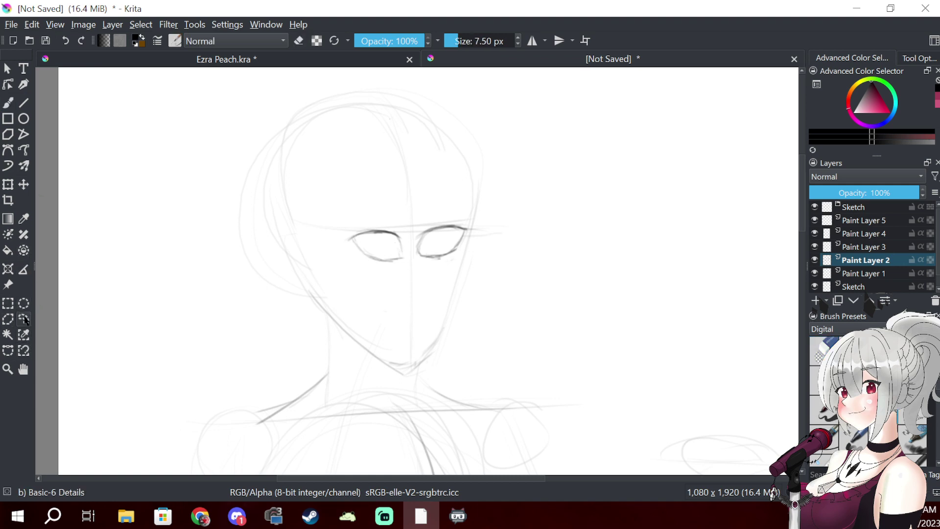
mouse_move(404, 262)
left_mouse_down()
mouse_move(402, 245)
mouse_move(370, 234)
mouse_move(357, 250)
mouse_move(403, 260)
left_mouse_up()
left_click(8, 69)
left_click(397, 245)
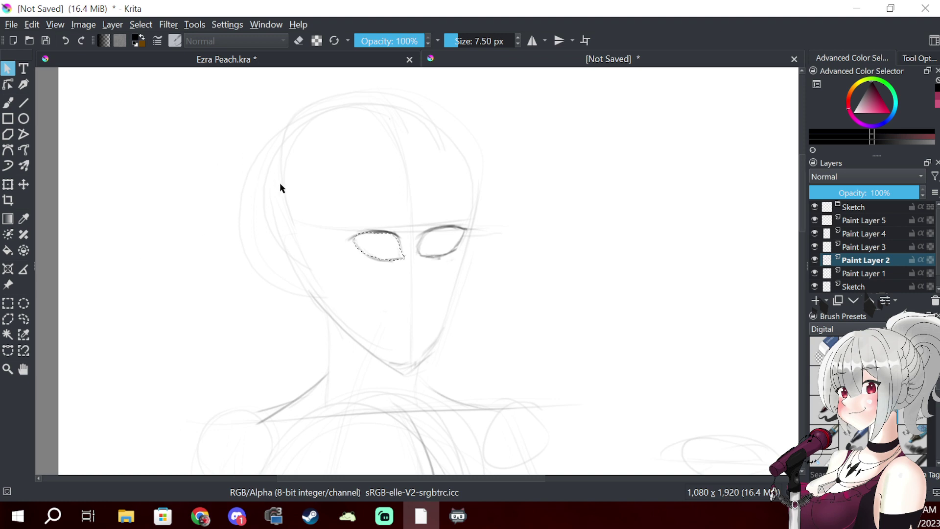
right_click(370, 234)
mouse_move(387, 252)
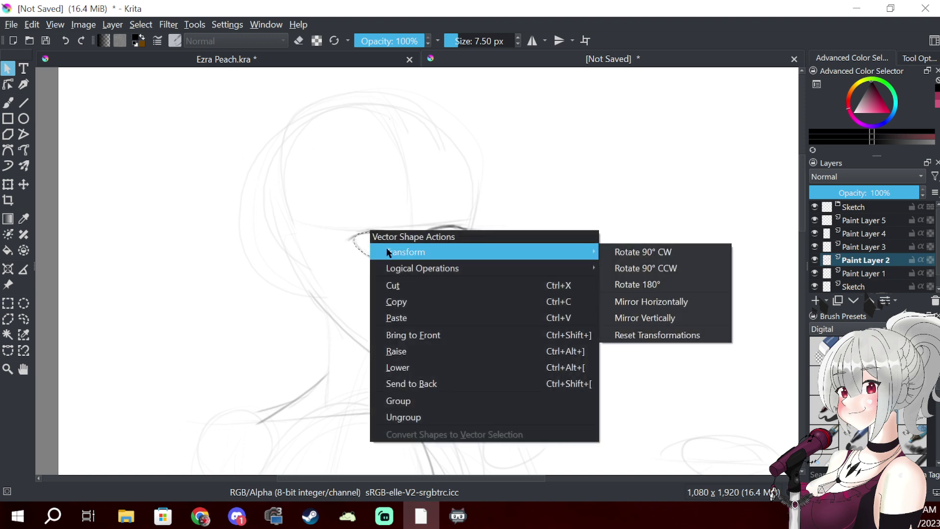
left_click(239, 249)
left_click(142, 25)
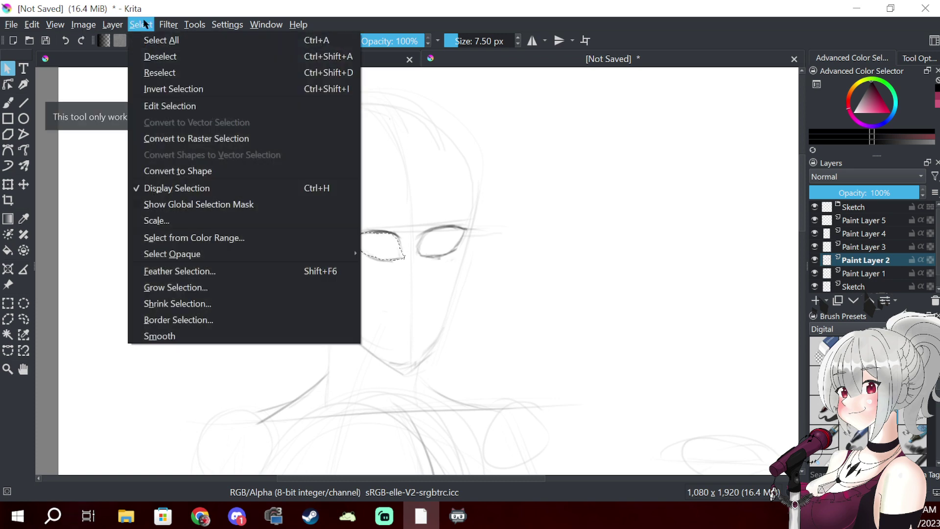
left_click(160, 57)
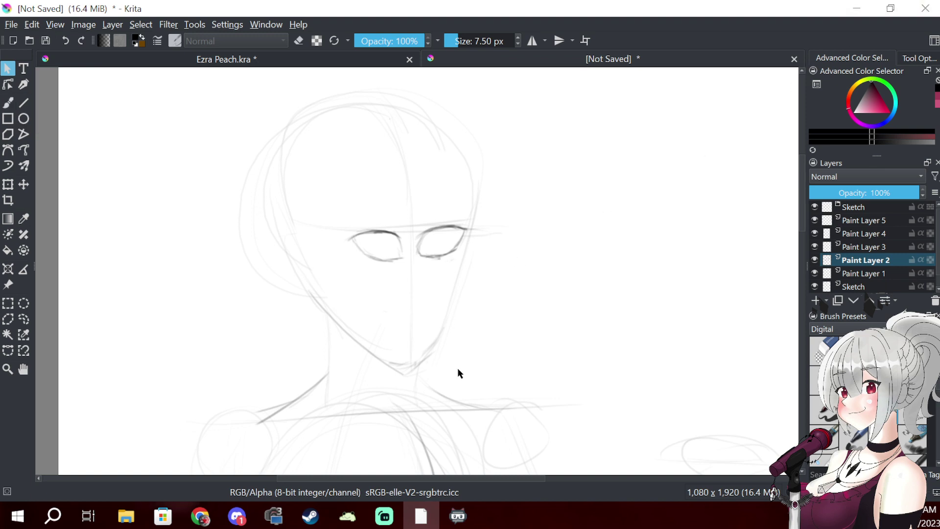
key("alt+Tab")
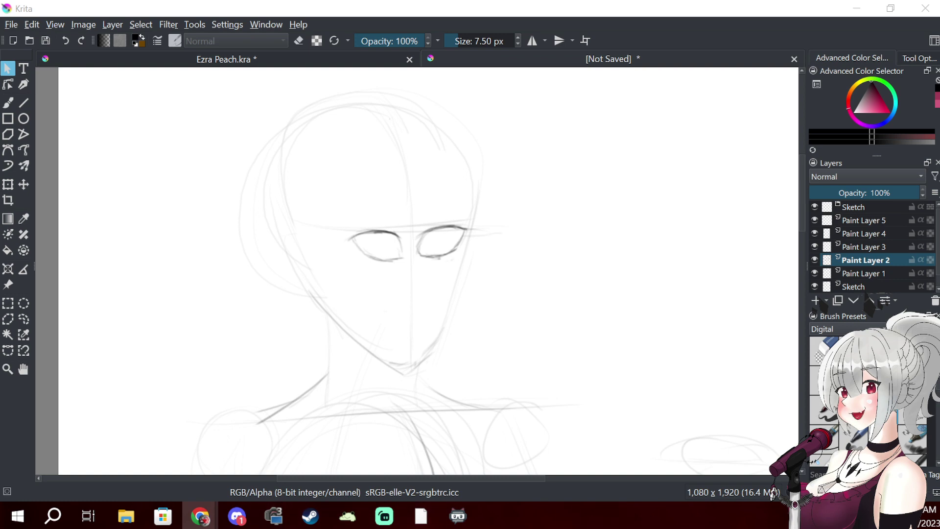
left_click(420, 226)
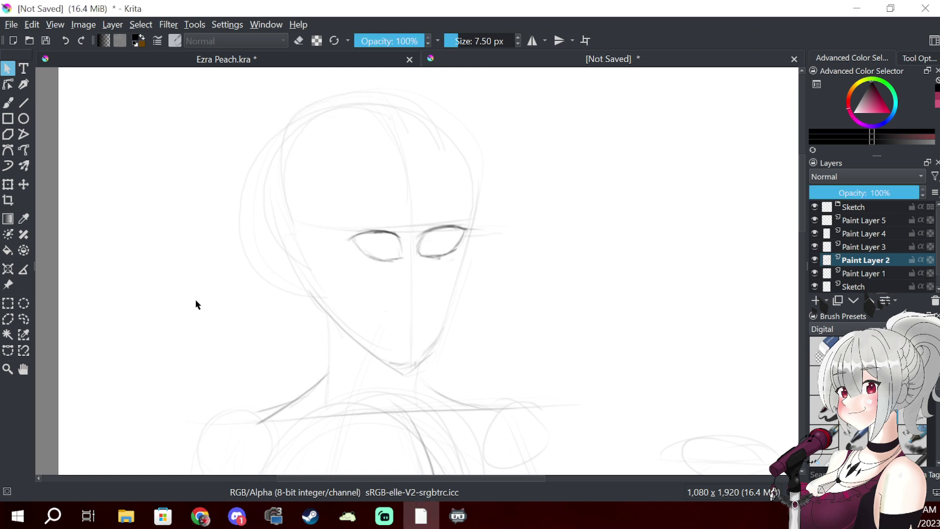
left_click(418, 237)
key("alt+Tab")
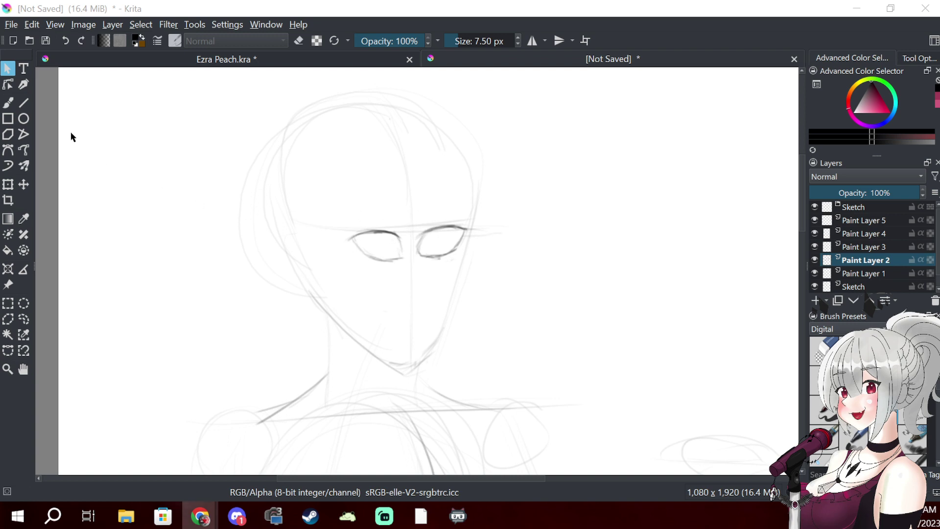
left_click(25, 323)
left_click(388, 232)
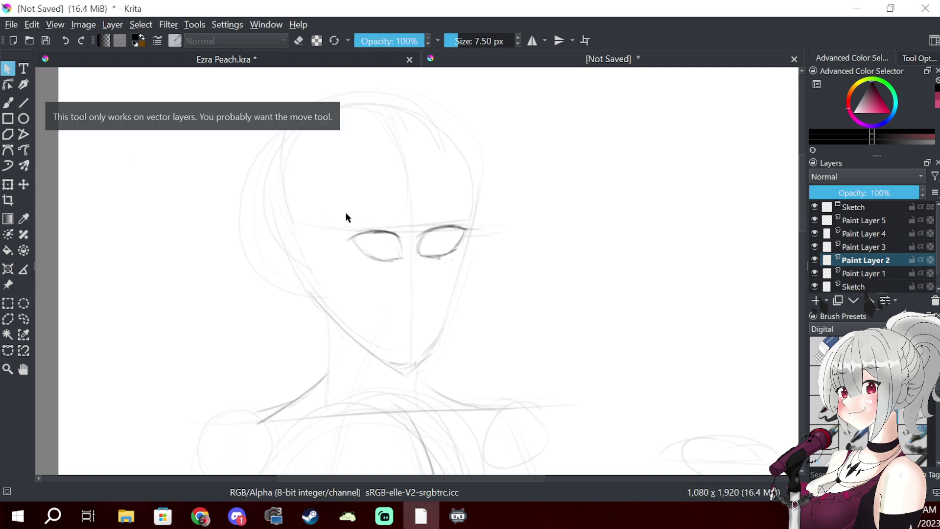
- Try to move the left-hand eye with a rectangular selection around it and Select Shapes, and clear the selection
left_click(13, 87)
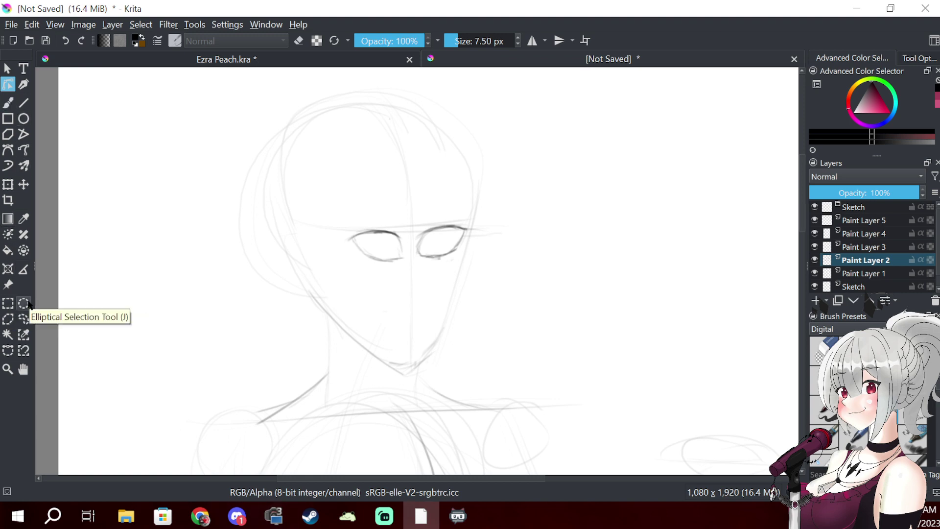
left_click(7, 304)
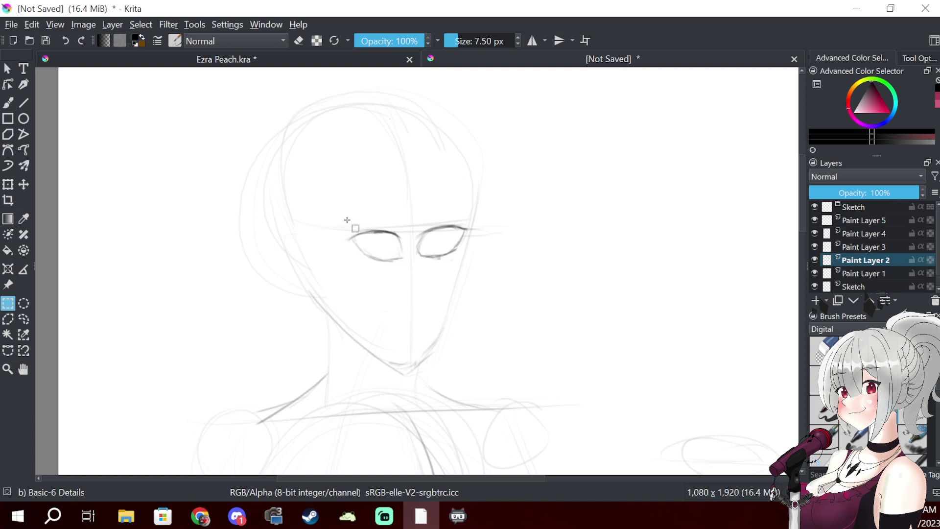
left_click_drag(338, 227, 408, 264)
left_click(8, 69)
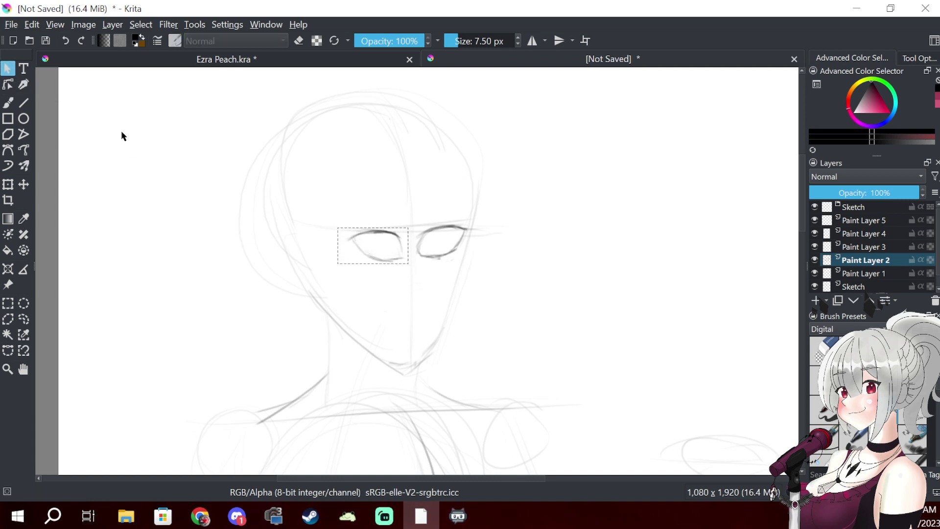
left_click(368, 239)
left_click(141, 25)
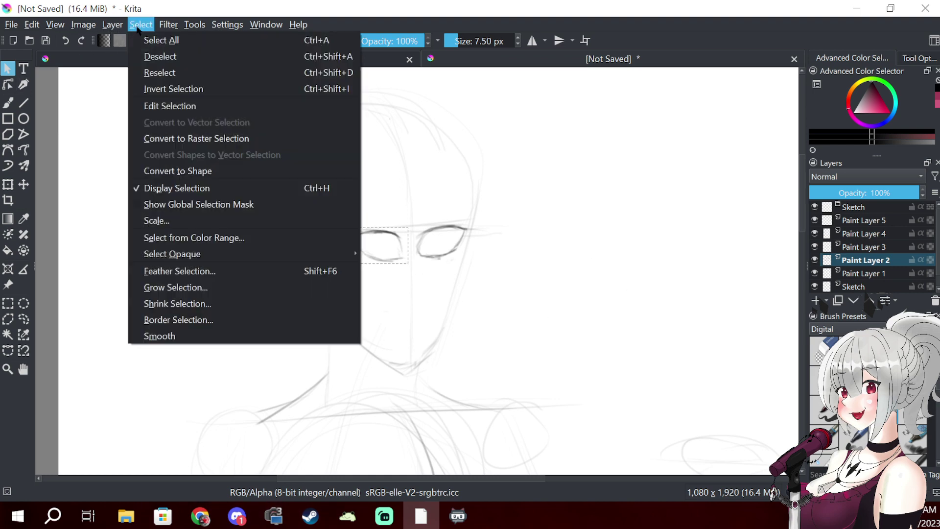
left_click(157, 56)
left_click(73, 141)
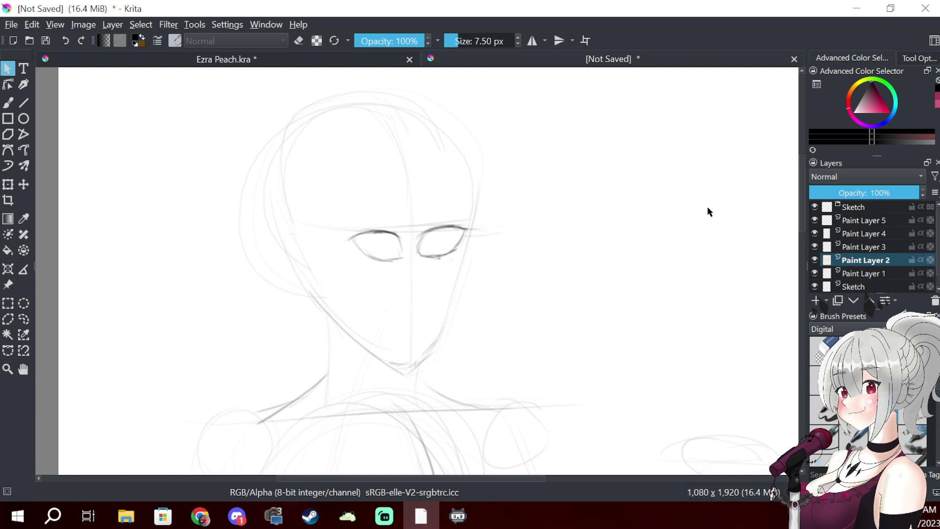
- Erase the whole left-hand eye from Paint Layer 2 with the 50 px eraser
key("b")
key("e")
mouse_move(388, 221)
left_mouse_down()
mouse_move(392, 248)
mouse_move(405, 217)
mouse_move(387, 279)
mouse_move(374, 211)
mouse_move(361, 262)
mouse_move(359, 223)
mouse_move(357, 246)
left_mouse_up()
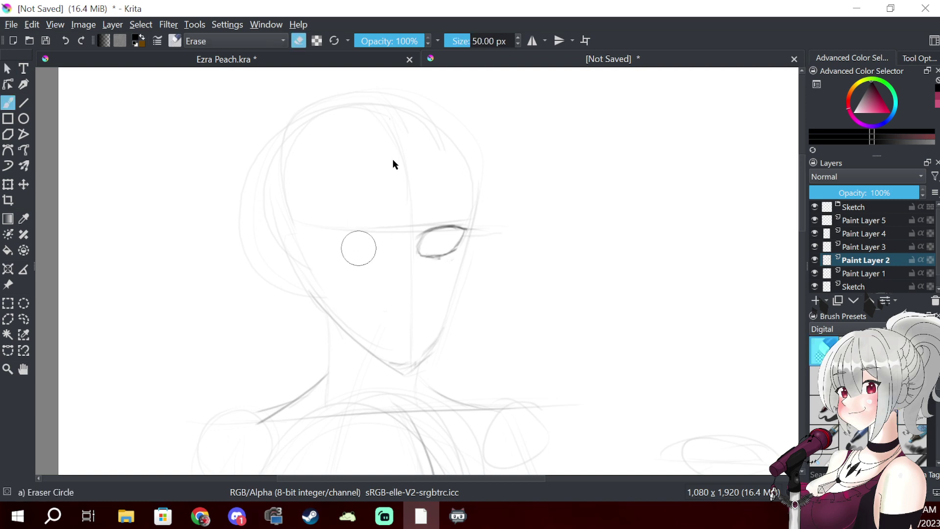
key("e")
- Draw the nose with the brush as a curved bridge beside the right-hand eye leading down to an angular tip
left_click(419, 225)
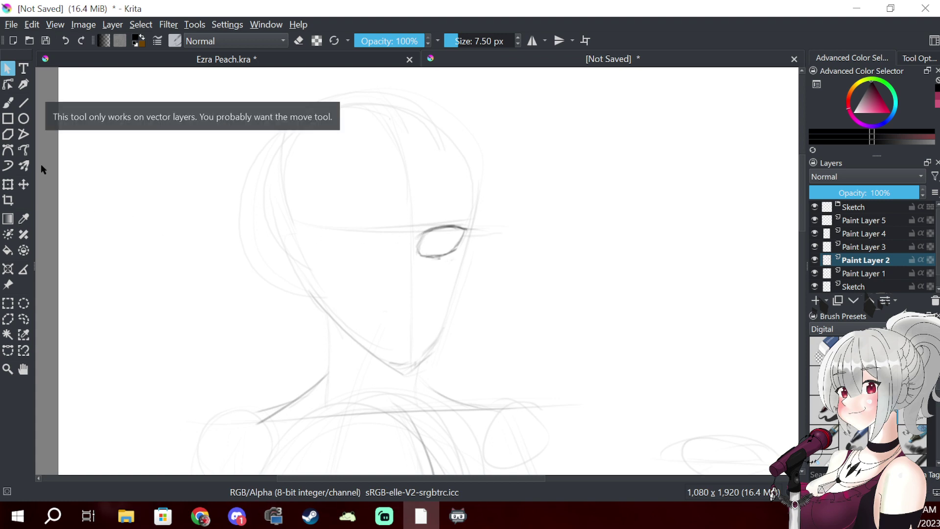
left_click(10, 102)
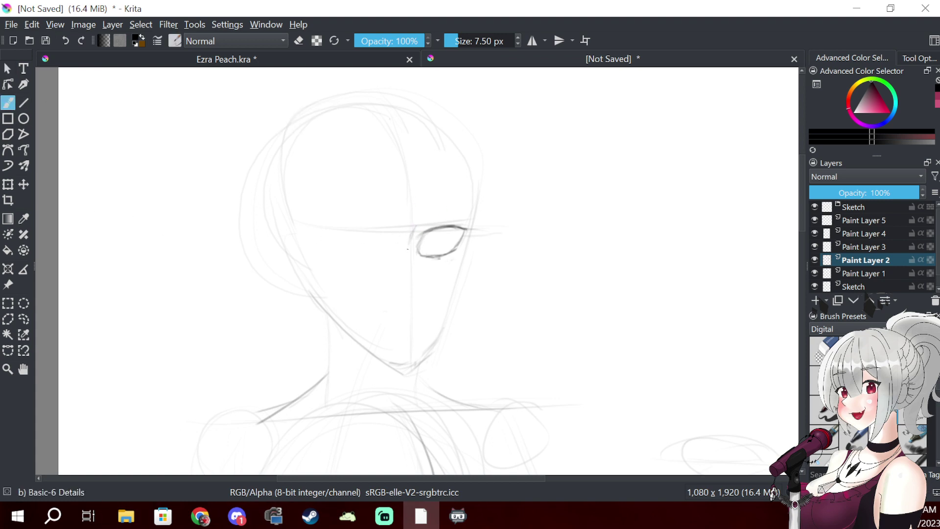
left_click_drag(408, 258, 410, 241)
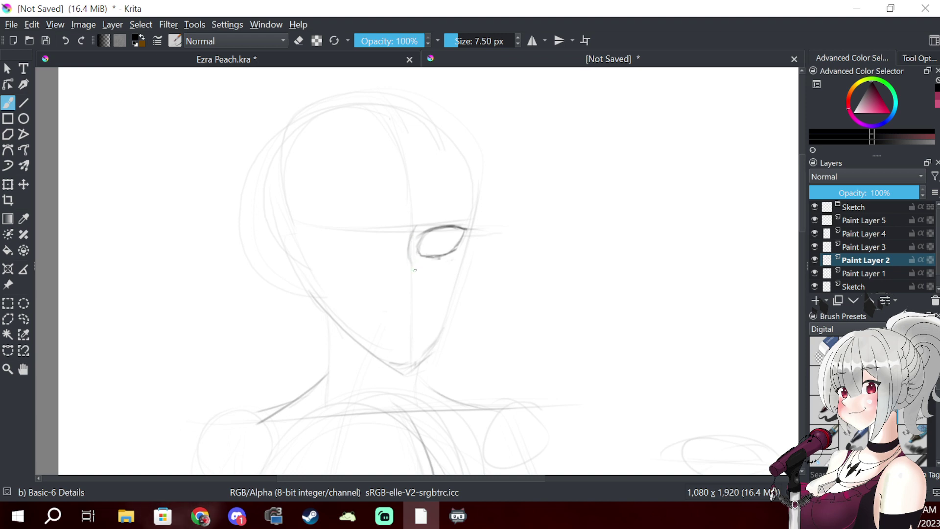
mouse_move(411, 267)
left_mouse_down()
mouse_move(420, 284)
mouse_move(410, 303)
left_mouse_up()
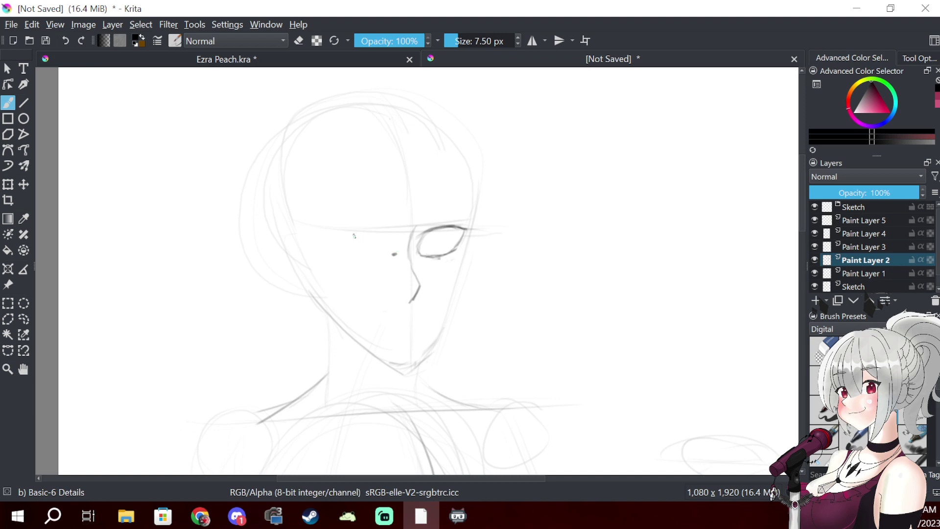
- Redraw the left-hand eye's outline in its former place, with an arched upper lid and a flat lower lid
mouse_move(351, 238)
left_mouse_down()
mouse_move(395, 235)
mouse_move(381, 231)
left_mouse_up()
key("e")
mouse_move(392, 226)
left_mouse_down()
mouse_move(353, 233)
mouse_move(390, 231)
left_mouse_up()
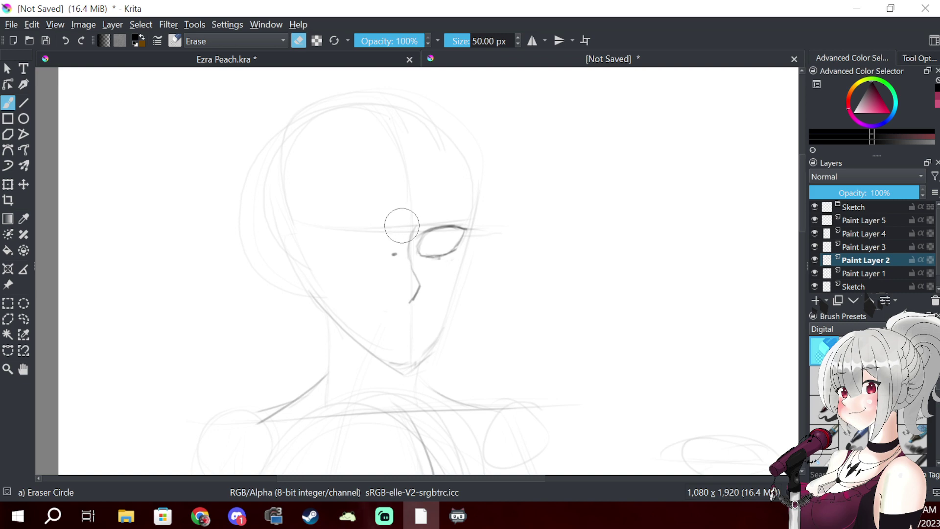
key("e")
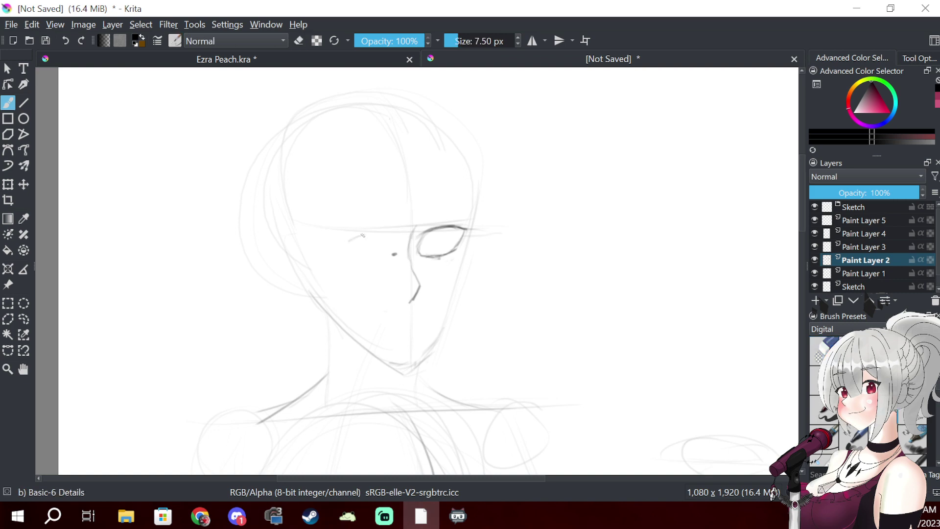
left_click_drag(364, 235, 387, 232)
mouse_move(368, 262)
left_mouse_down()
mouse_move(401, 255)
mouse_move(391, 258)
left_mouse_up()
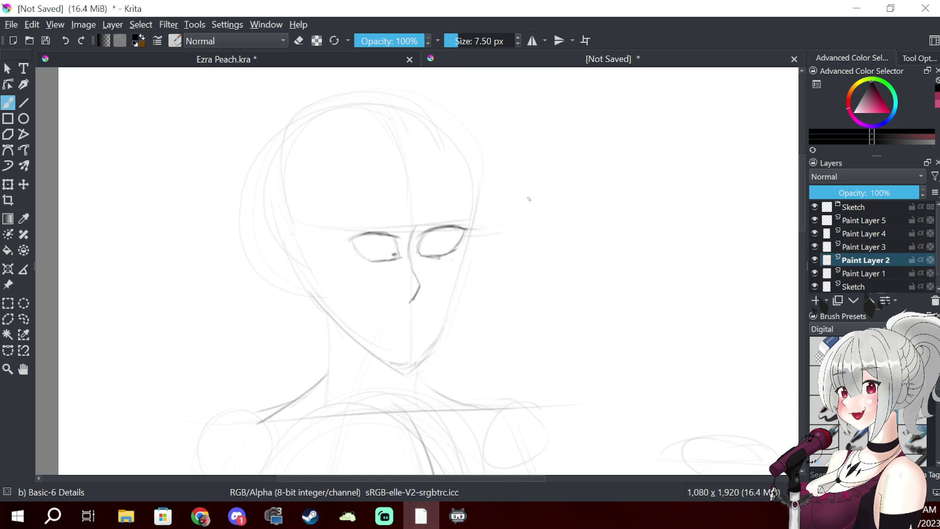
- Erase the left-hand eye's outline and redraw it slightly lower and farther from the nose
key("e")
mouse_move(395, 257)
left_mouse_down()
mouse_move(394, 217)
mouse_move(389, 254)
mouse_move(370, 278)
mouse_move(347, 234)
mouse_move(389, 330)
left_mouse_up()
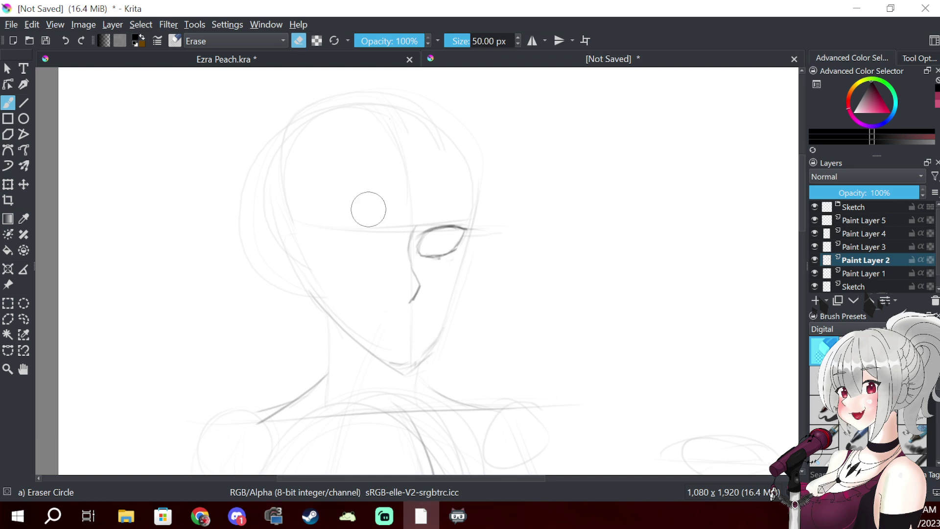
key("e")
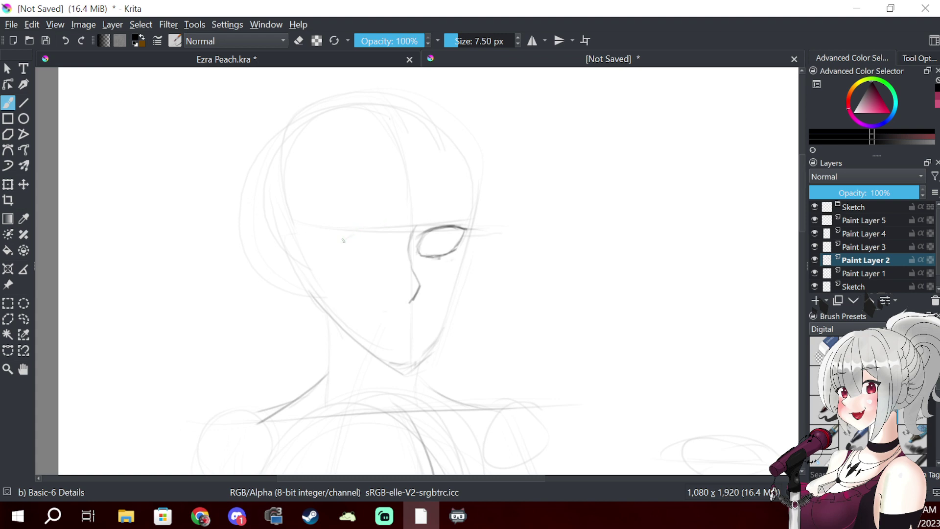
mouse_move(337, 242)
left_mouse_down()
mouse_move(392, 242)
mouse_move(370, 233)
left_mouse_up()
left_click_drag(353, 260, 363, 267)
left_click_drag(361, 265, 390, 263)
key("ctrl+z")
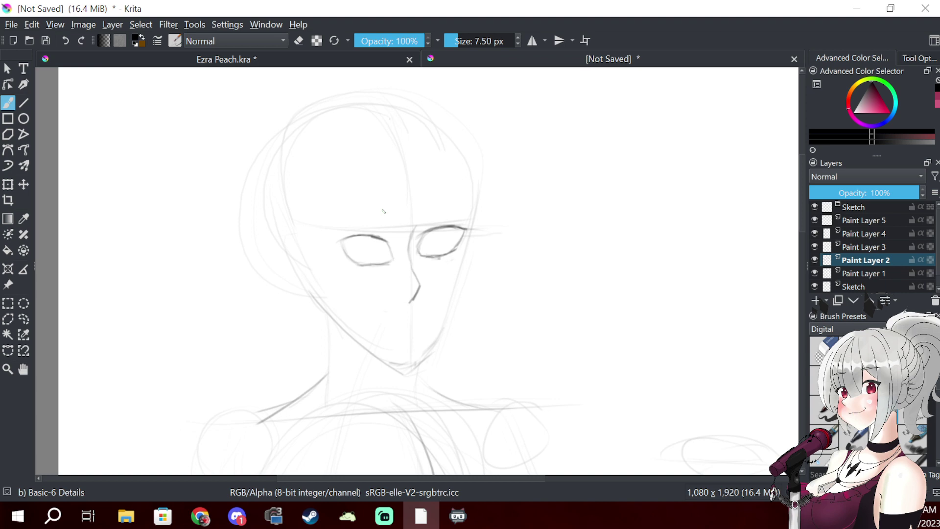
- On Paint Layer 3, draw a light eyelid crease above each eye
left_click(863, 247)
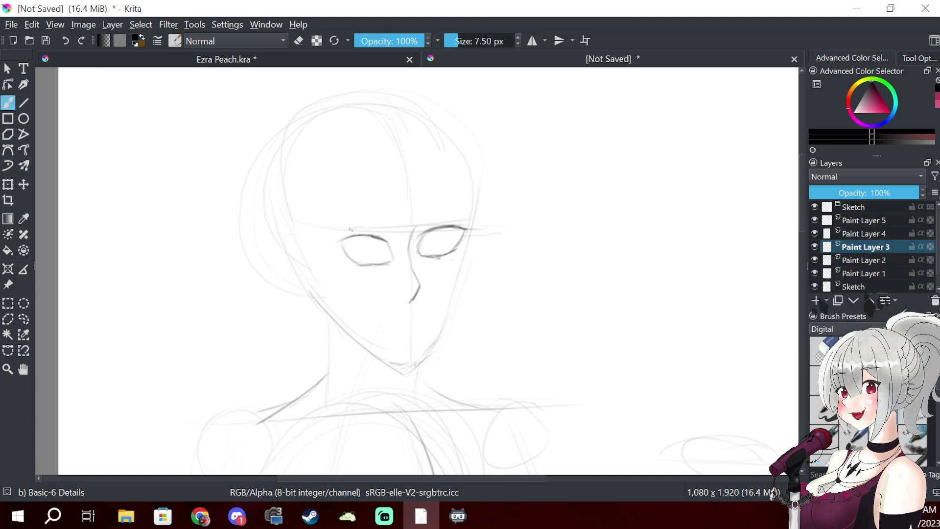
left_click_drag(368, 227, 438, 218)
mouse_move(849, 238)
- Draw irises with pupils inside both eyes, and add short upward lashes at their outer corners
left_click_drag(377, 245, 377, 247)
mouse_move(450, 237)
left_mouse_down()
mouse_move(440, 242)
mouse_move(450, 238)
left_mouse_up()
left_click_drag(362, 238, 372, 252)
key("ctrl+z")
left_click_drag(356, 247, 381, 245)
mouse_move(380, 237)
left_mouse_down()
mouse_move(434, 247)
mouse_move(451, 236)
left_mouse_up()
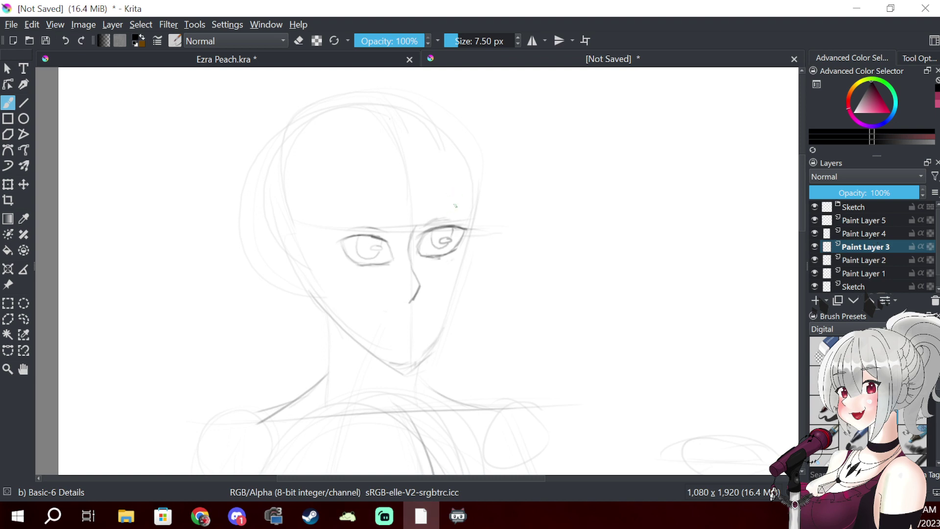
mouse_move(452, 222)
left_mouse_down()
mouse_move(474, 215)
mouse_move(469, 225)
left_mouse_up()
left_click_drag(359, 235, 333, 221)
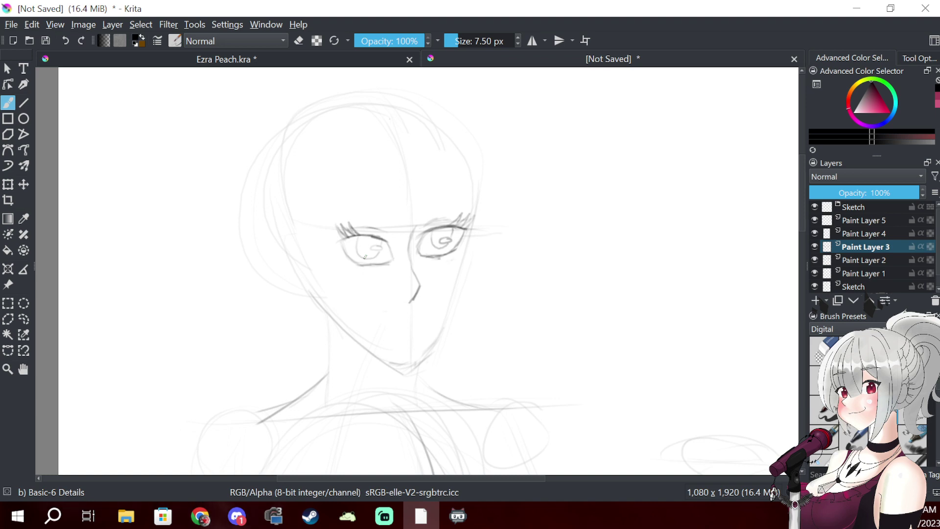
- On Paint Layer 4, outline the face from the right-hand cheek around the chin and jaw, and draw both sides of the neck
left_click(882, 234)
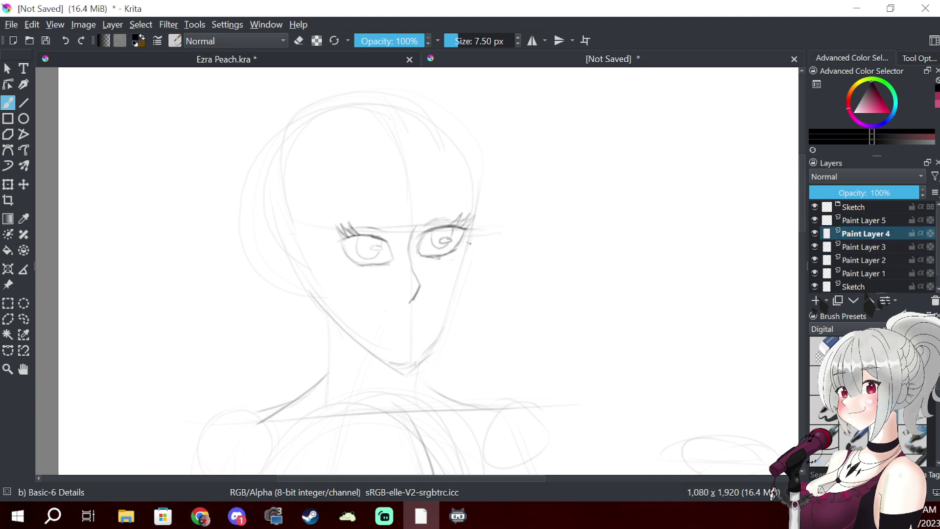
left_click_drag(469, 243, 450, 296)
mouse_move(444, 329)
left_mouse_down()
mouse_move(424, 359)
mouse_move(400, 362)
mouse_move(356, 340)
mouse_move(315, 294)
left_mouse_up()
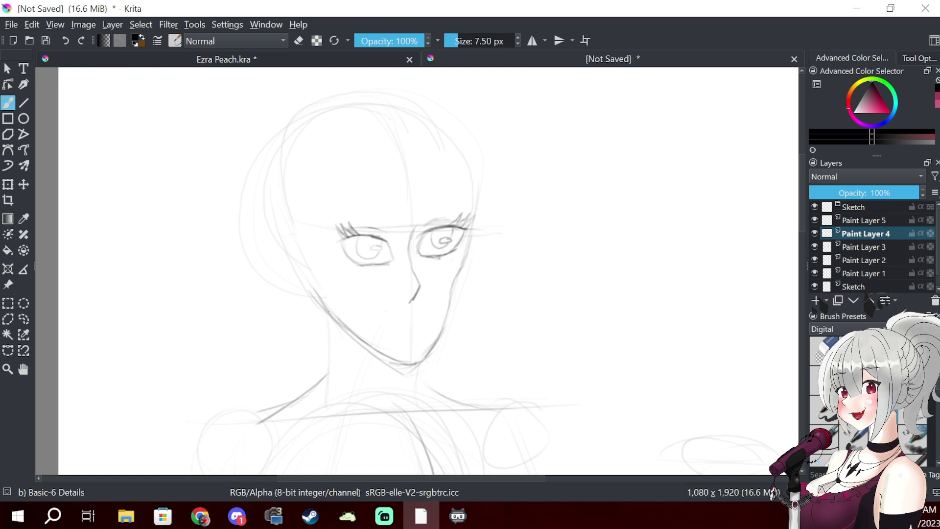
left_click_drag(330, 313, 335, 394)
left_click_drag(416, 363, 415, 388)
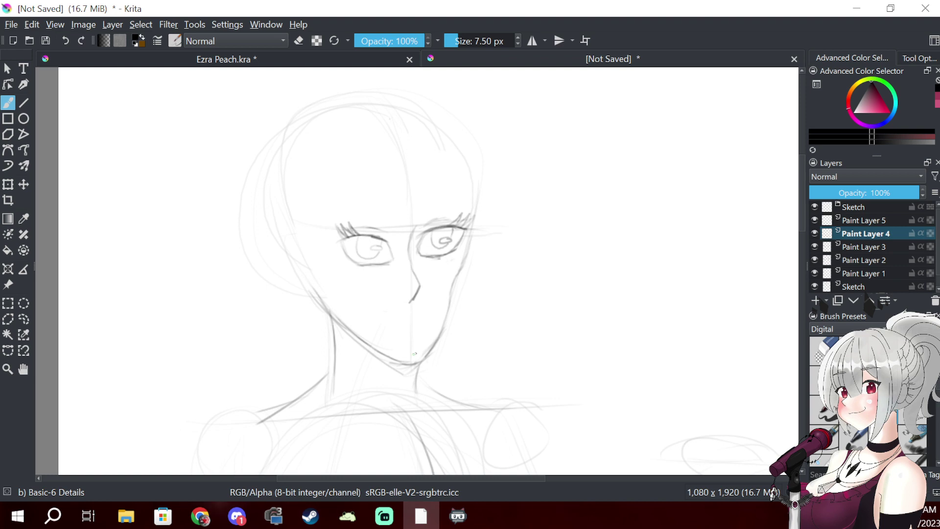
- On Paint Layer 5, draw a slightly open, smiling mouth below the nose
left_click(867, 221)
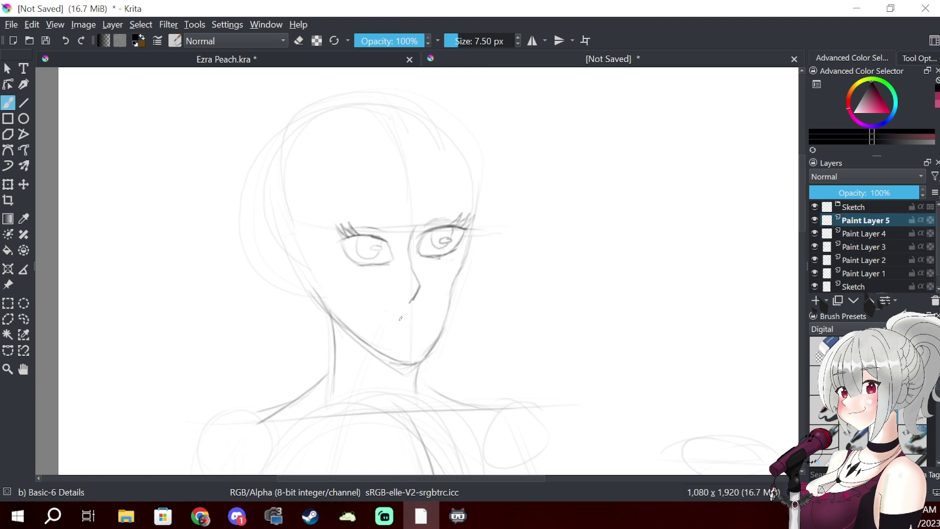
mouse_move(398, 323)
left_mouse_down()
mouse_move(431, 319)
mouse_move(400, 329)
mouse_move(425, 331)
left_mouse_up()
- Add Paint Layer 6 and draw a long pointed ear slanting down and outward from the left-hand side of the head
left_click(839, 301)
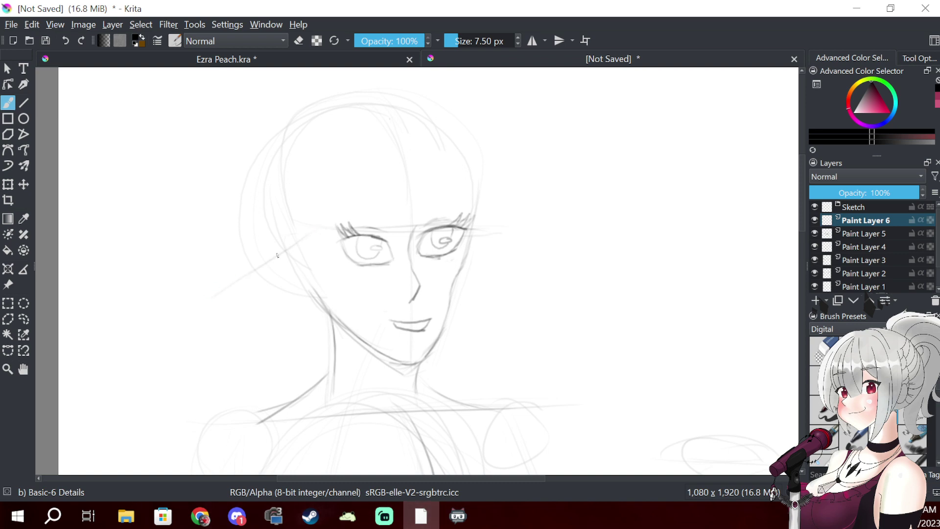
left_click_drag(199, 308, 314, 257)
key("ctrl+z")
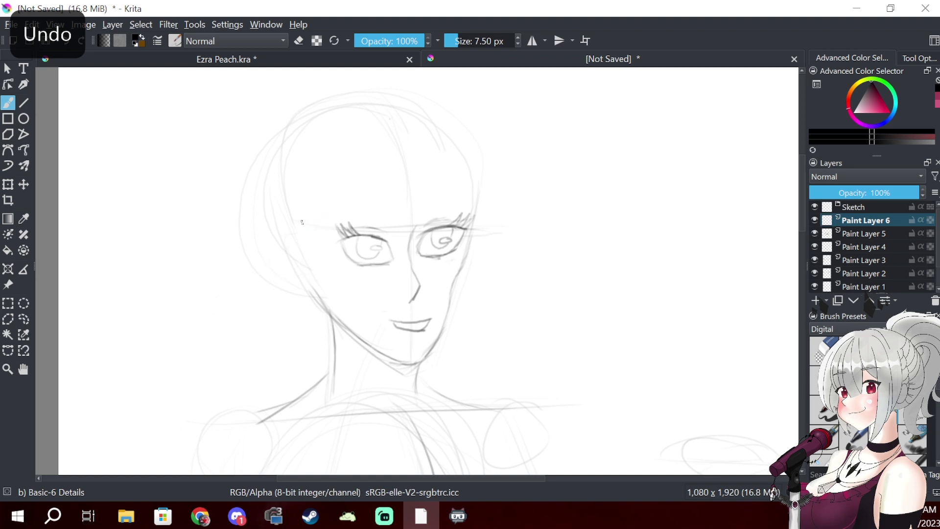
mouse_move(282, 258)
left_mouse_down()
mouse_move(203, 323)
mouse_move(318, 270)
left_mouse_up()
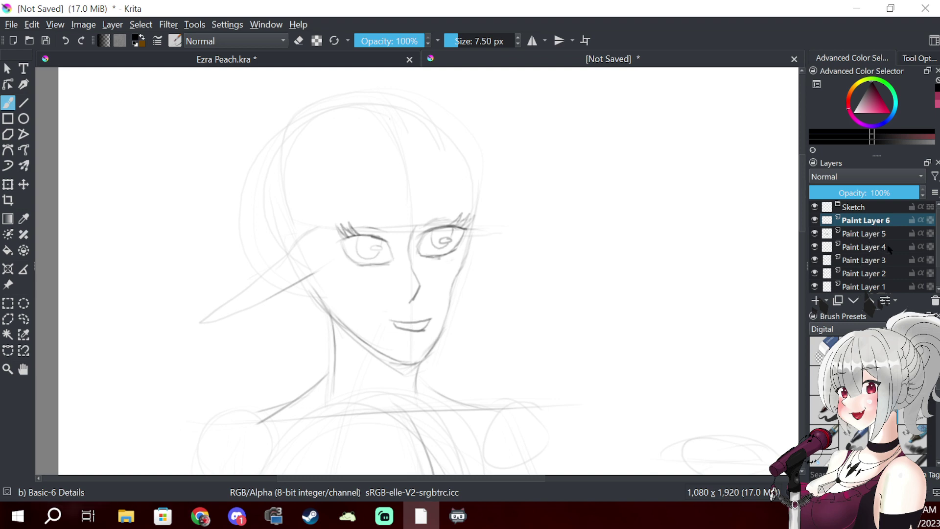
- Add Paint Layer 7 above Paint Layer 5 and draw short strokes for both collarbones at the base of the neck
left_click(872, 235)
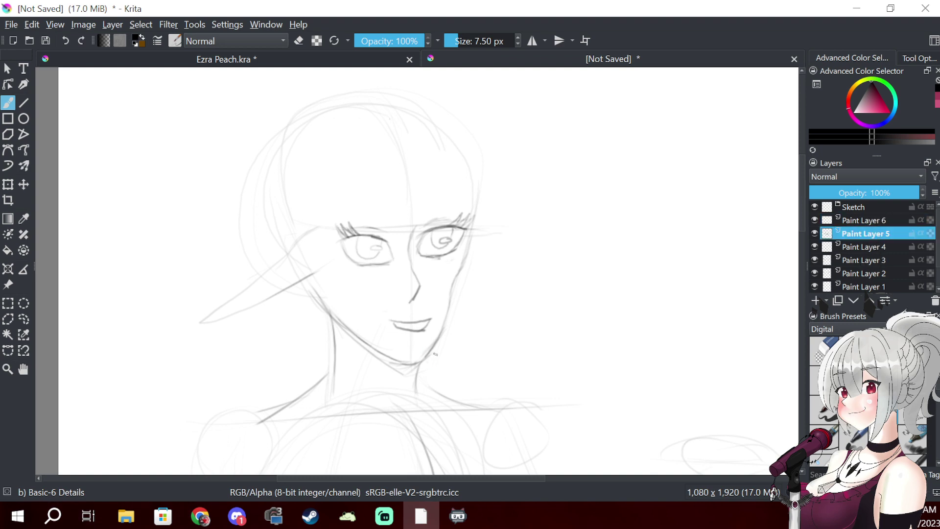
left_click_drag(541, 314, 496, 167)
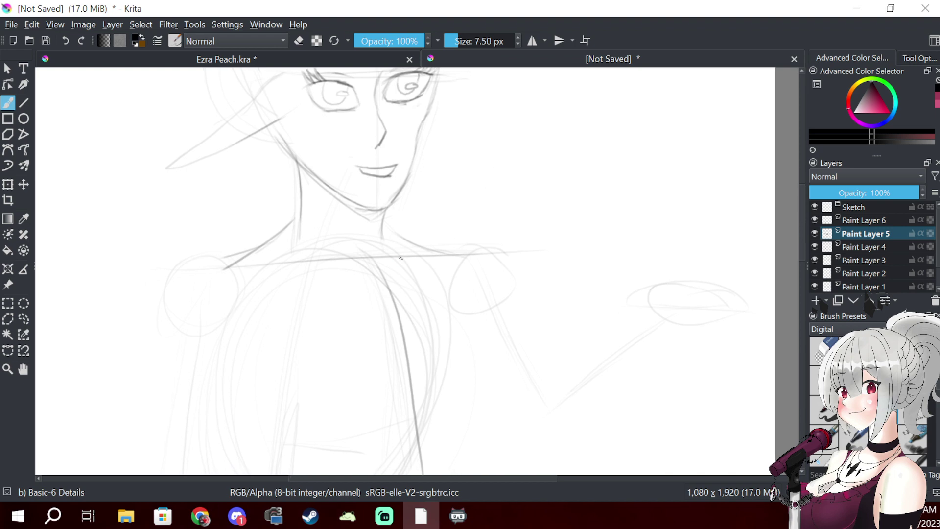
left_click(815, 300)
left_click_drag(379, 266, 414, 255)
left_click_drag(335, 260, 310, 261)
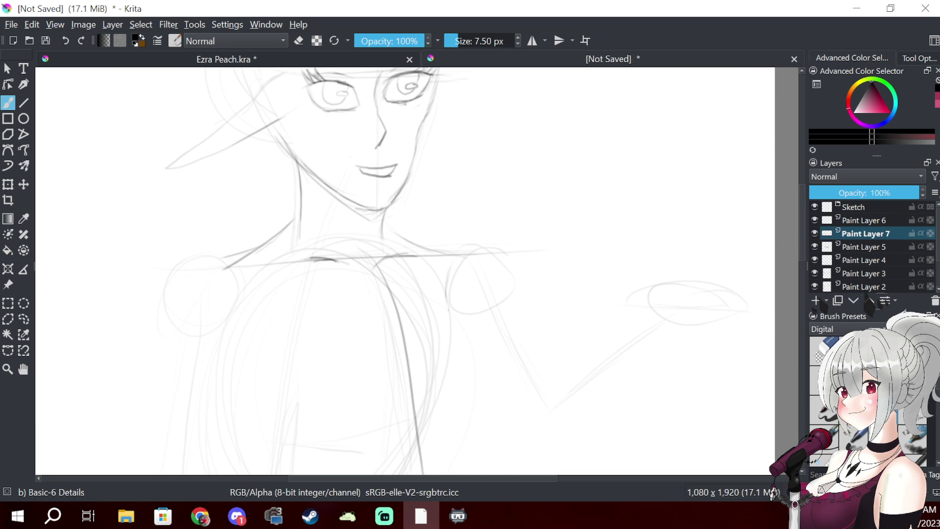
- Sketch rounded breast outlines on both sides of the chest's centre line, with guide strokes running down from the collarbones
scroll(535, 322, "down", 5)
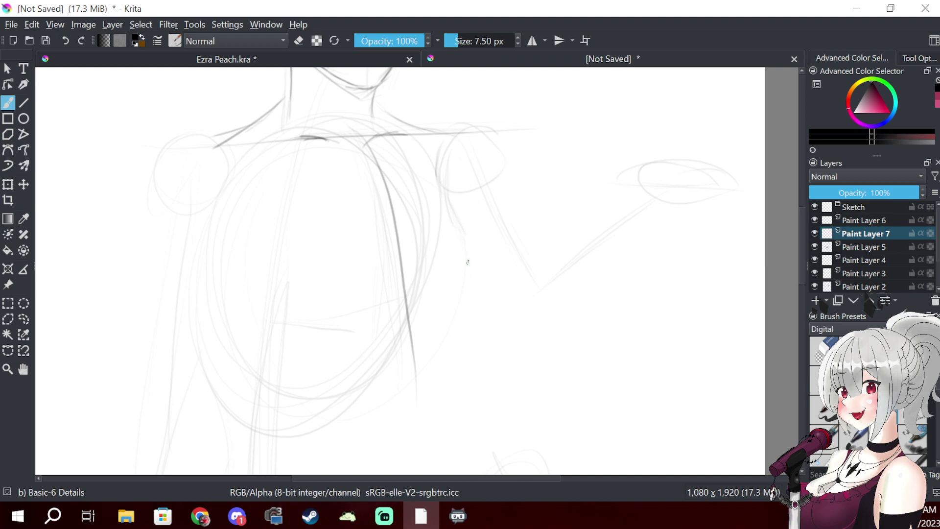
left_click_drag(489, 248, 473, 313)
mouse_move(482, 241)
left_mouse_down()
mouse_move(490, 285)
mouse_move(407, 245)
left_mouse_up()
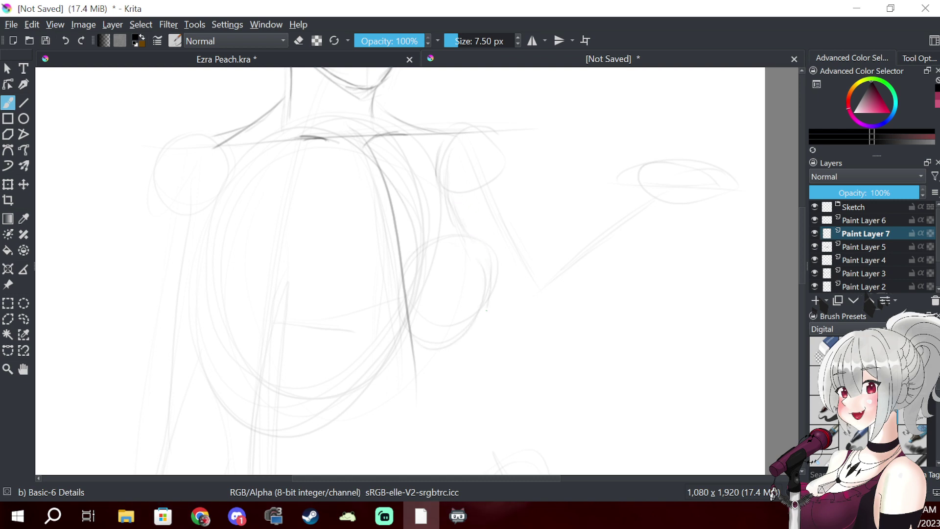
mouse_move(481, 311)
left_mouse_down()
mouse_move(447, 336)
mouse_move(422, 339)
left_mouse_up()
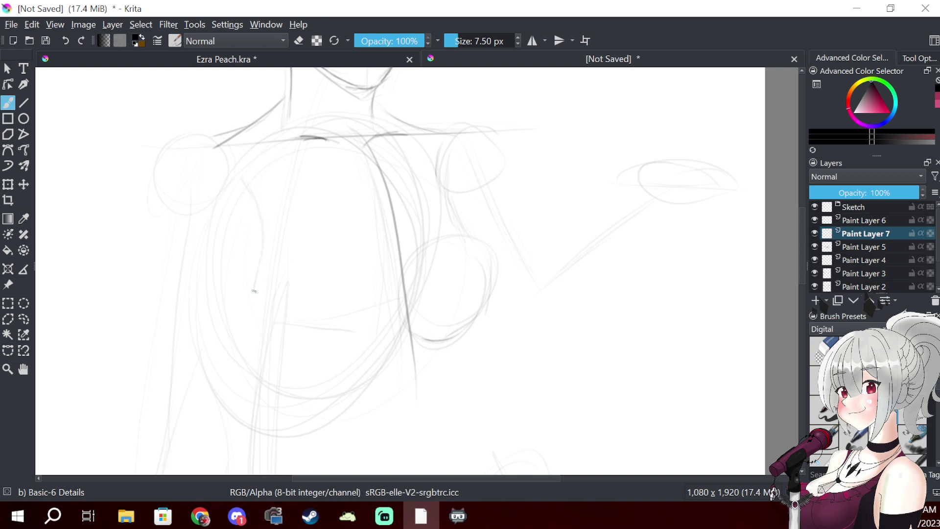
mouse_move(262, 256)
left_mouse_down()
mouse_move(258, 287)
mouse_move(286, 341)
mouse_move(303, 352)
mouse_move(288, 320)
mouse_move(271, 314)
mouse_move(275, 331)
mouse_move(348, 346)
mouse_move(294, 346)
mouse_move(361, 334)
left_mouse_up()
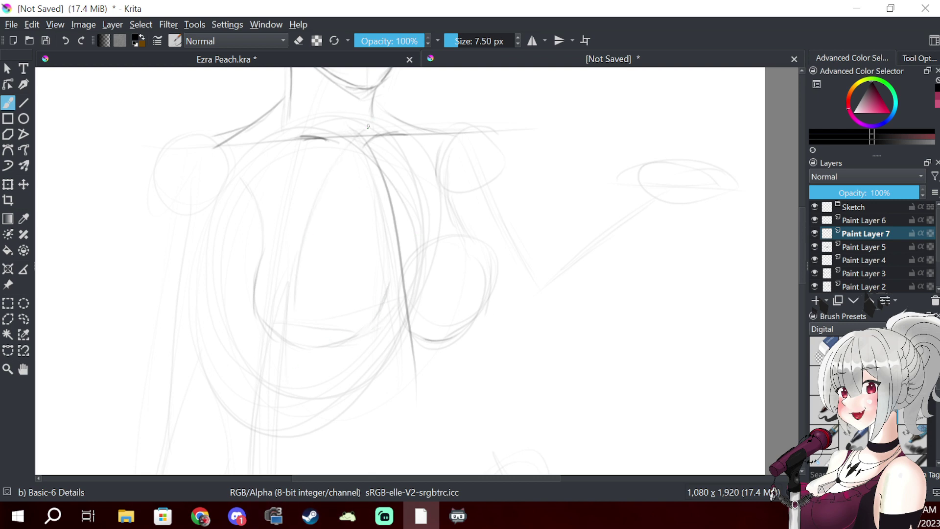
mouse_move(374, 138)
left_mouse_down()
mouse_move(451, 252)
mouse_move(465, 308)
left_mouse_up()
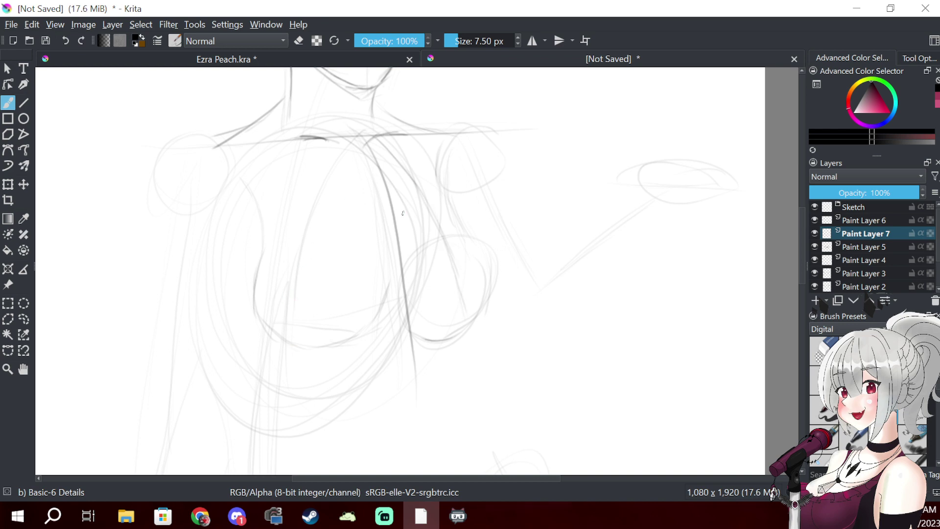
- Darken the sides and lower curve of the left-hand breast outline with repeated strokes
left_click_drag(369, 298, 335, 234)
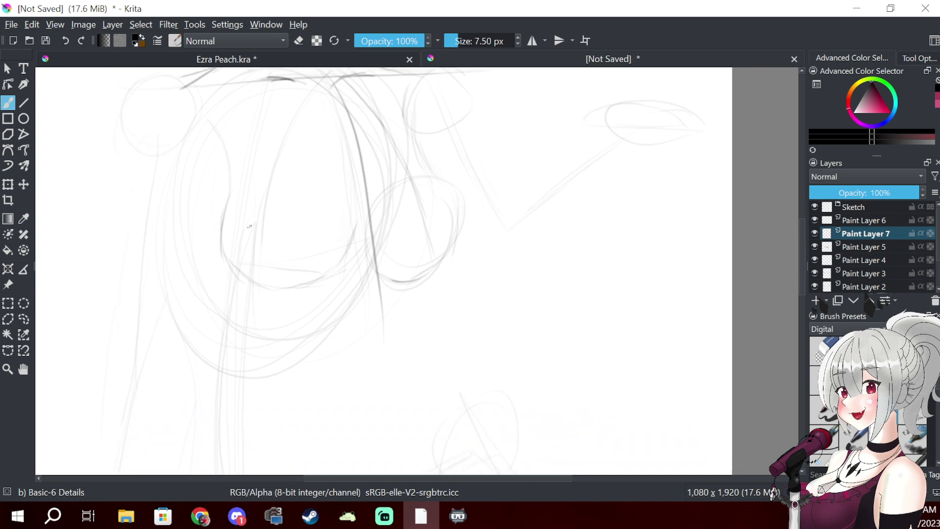
left_click_drag(229, 193, 226, 252)
mouse_move(225, 213)
left_mouse_down()
mouse_move(237, 270)
mouse_move(318, 285)
mouse_move(355, 247)
mouse_move(364, 224)
left_mouse_up()
mouse_move(347, 255)
left_mouse_down()
mouse_move(363, 216)
mouse_move(354, 198)
left_mouse_up()
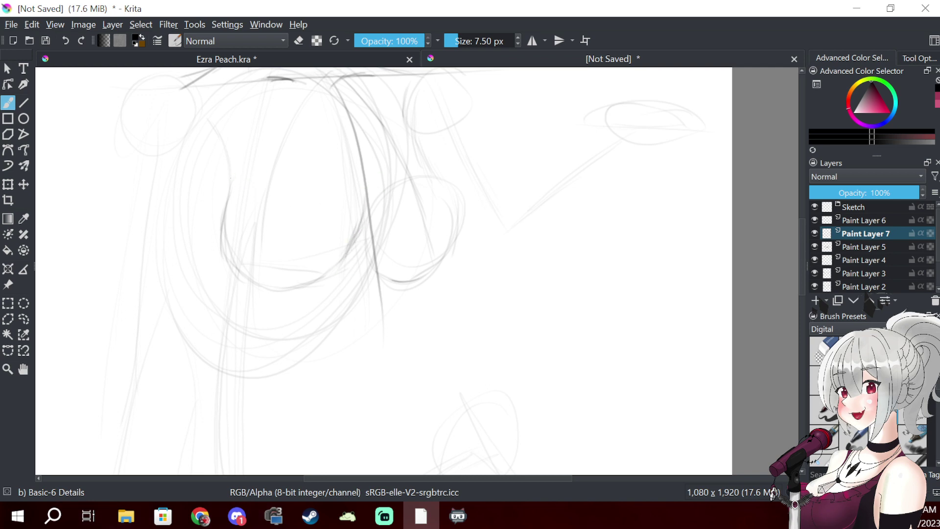
mouse_move(228, 210)
left_mouse_down()
mouse_move(226, 233)
mouse_move(242, 269)
left_mouse_up()
mouse_move(229, 185)
left_mouse_down()
mouse_move(247, 262)
mouse_move(294, 291)
left_mouse_up()
- Erase the outer and lower-left part of the left-hand breast outline and redraw it as a smoother curve slightly further inward
key("e")
mouse_move(240, 274)
left_mouse_down()
mouse_move(210, 183)
mouse_move(223, 181)
mouse_move(231, 234)
mouse_move(269, 293)
left_mouse_up()
key("e")
left_click_drag(228, 144, 234, 210)
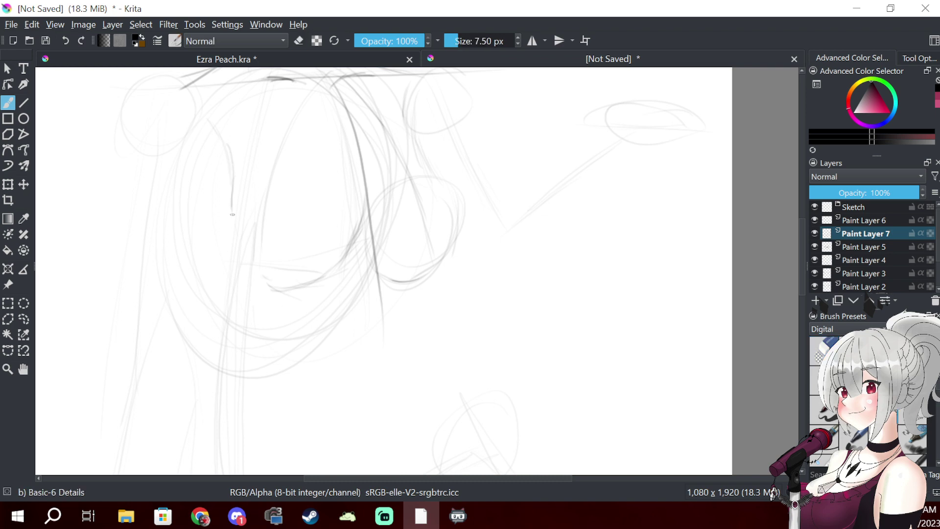
left_click_drag(230, 160, 245, 260)
mouse_move(231, 205)
left_mouse_down()
mouse_move(265, 282)
mouse_move(336, 275)
mouse_move(351, 251)
left_mouse_up()
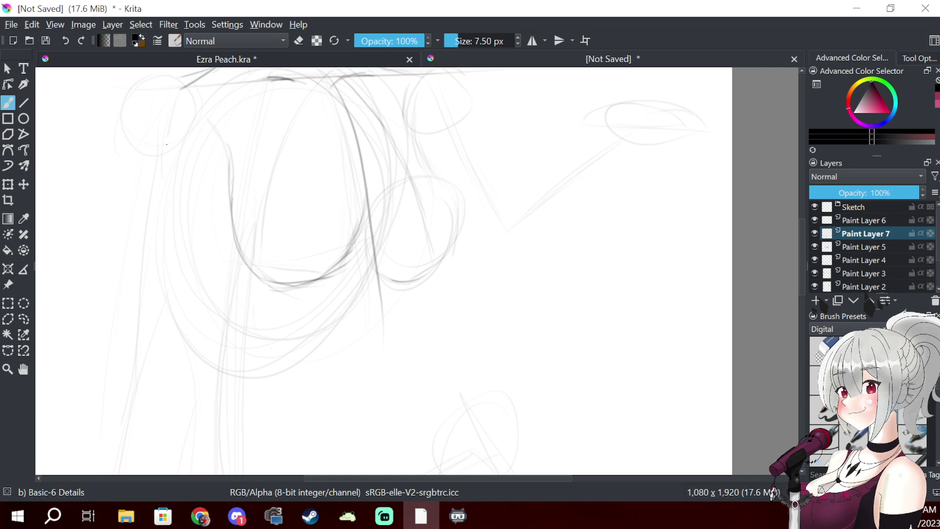
- Draw the left-hand side of the torso from the armpit down through the waist to the hip
left_click_drag(312, 187, 329, 313)
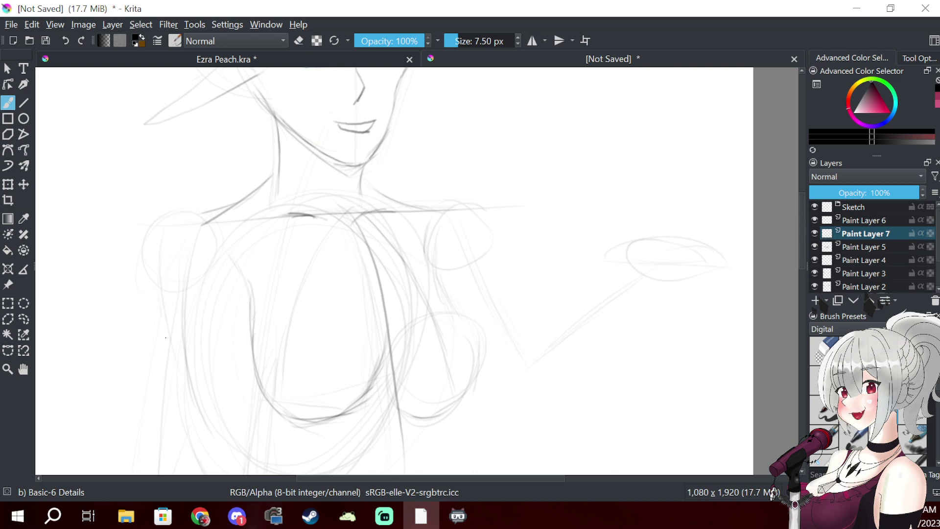
scroll(253, 302, "down", 5)
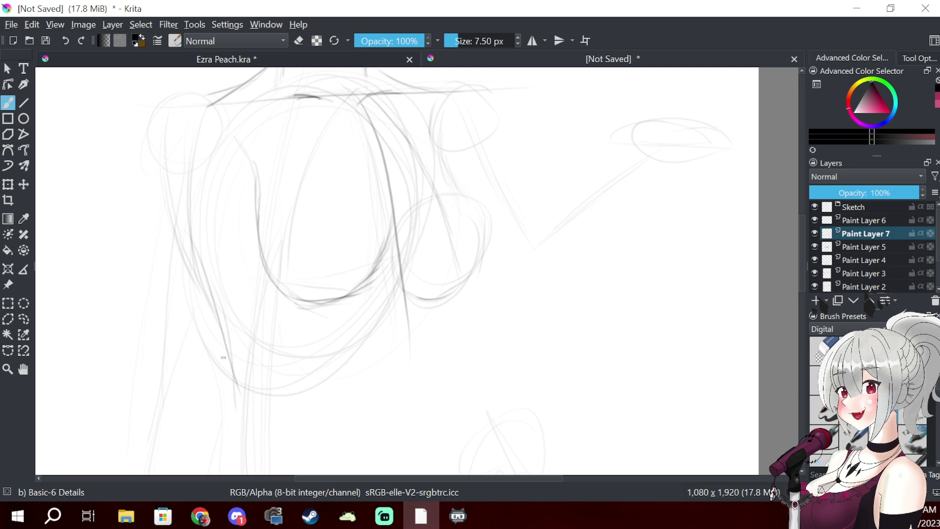
mouse_move(233, 387)
left_mouse_down()
mouse_move(263, 217)
mouse_move(250, 174)
mouse_move(245, 267)
mouse_move(211, 394)
left_mouse_up()
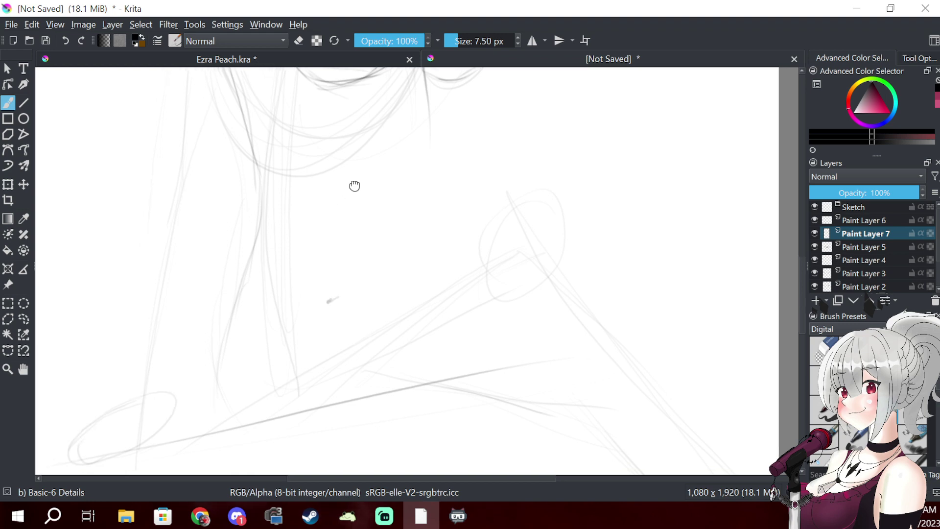
mouse_move(354, 187)
left_mouse_down()
mouse_move(285, 410)
mouse_move(288, 434)
mouse_move(324, 344)
mouse_move(311, 394)
left_mouse_up()
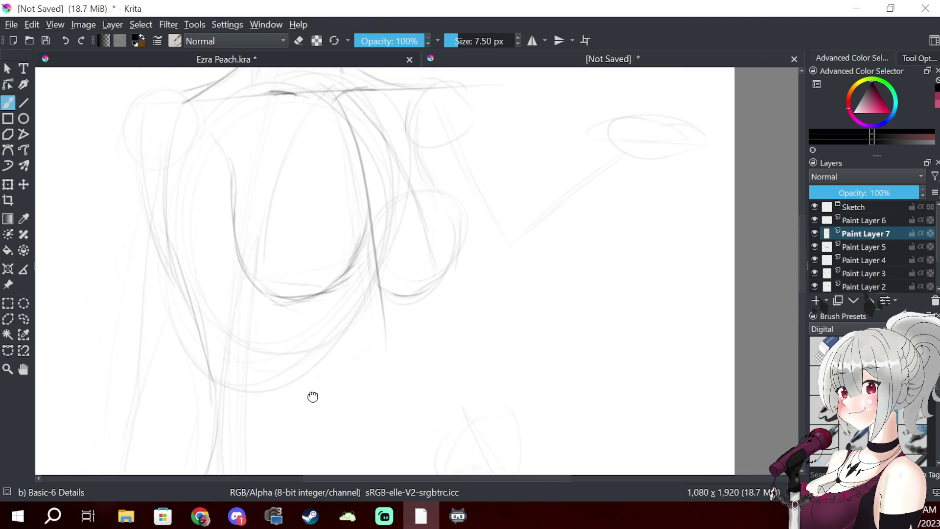
- Erase both breast outlines from Paint Layer 7 with the 50 px eraser, keeping the torso side and collarbones
key("e")
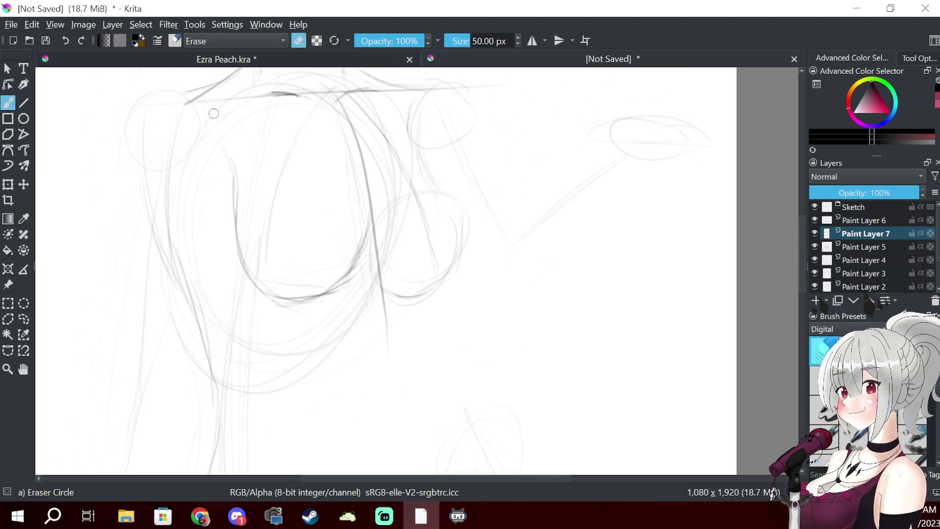
mouse_move(244, 212)
left_mouse_down()
mouse_move(265, 216)
mouse_move(280, 197)
mouse_move(303, 232)
mouse_move(304, 223)
mouse_move(286, 231)
mouse_move(255, 336)
mouse_move(286, 277)
mouse_move(322, 252)
mouse_move(283, 316)
mouse_move(282, 337)
mouse_move(361, 219)
mouse_move(346, 217)
mouse_move(354, 279)
mouse_move(379, 260)
mouse_move(376, 292)
mouse_move(395, 296)
mouse_move(412, 319)
mouse_move(423, 182)
mouse_move(424, 198)
mouse_move(438, 206)
mouse_move(440, 185)
mouse_move(471, 254)
mouse_move(406, 207)
mouse_move(408, 230)
left_mouse_up()
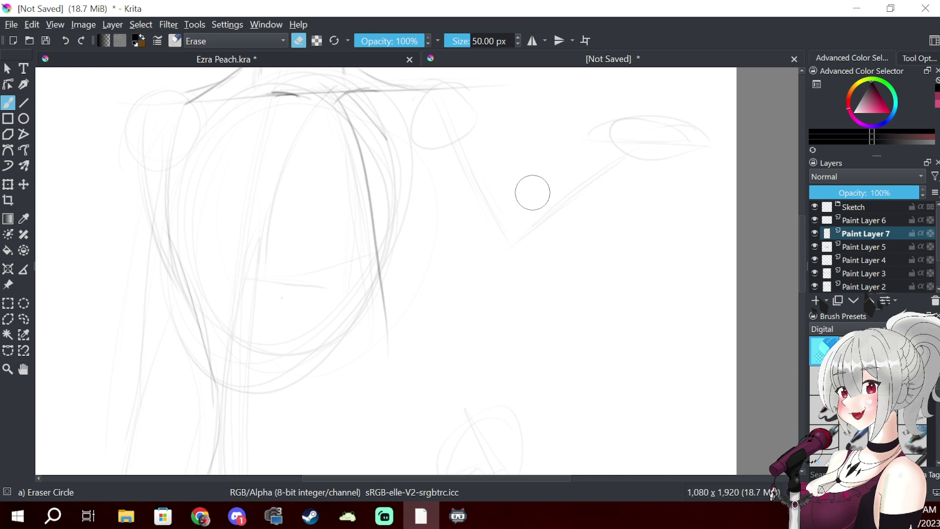
scroll(533, 193, "down", 1)
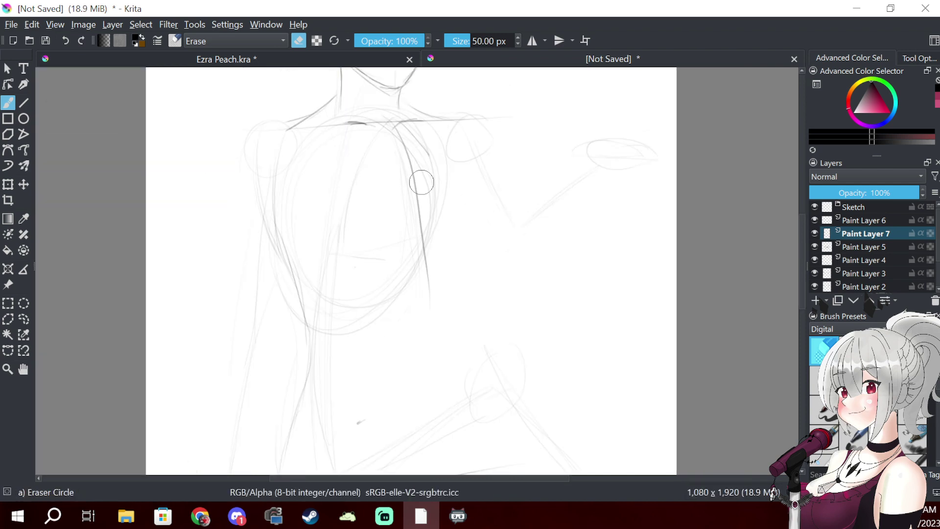
- With the 7.50 px Basic-6 Details brush, outline the left-hand shoulder from the neck slope over its rounded top, undoing and redrawing the upper stroke
mouse_move(422, 183)
left_mouse_down()
mouse_move(374, 380)
mouse_move(389, 330)
left_mouse_up()
key("/")
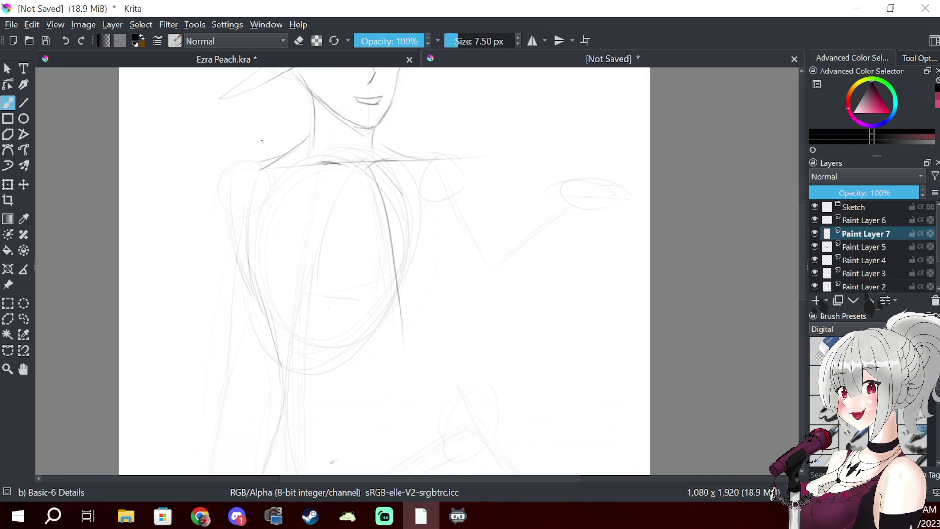
left_click_drag(268, 168, 240, 161)
mouse_move(241, 158)
left_mouse_down()
mouse_move(213, 210)
mouse_move(227, 167)
mouse_move(220, 183)
mouse_move(220, 231)
mouse_move(216, 176)
mouse_move(212, 204)
mouse_move(224, 172)
mouse_move(281, 156)
left_mouse_up()
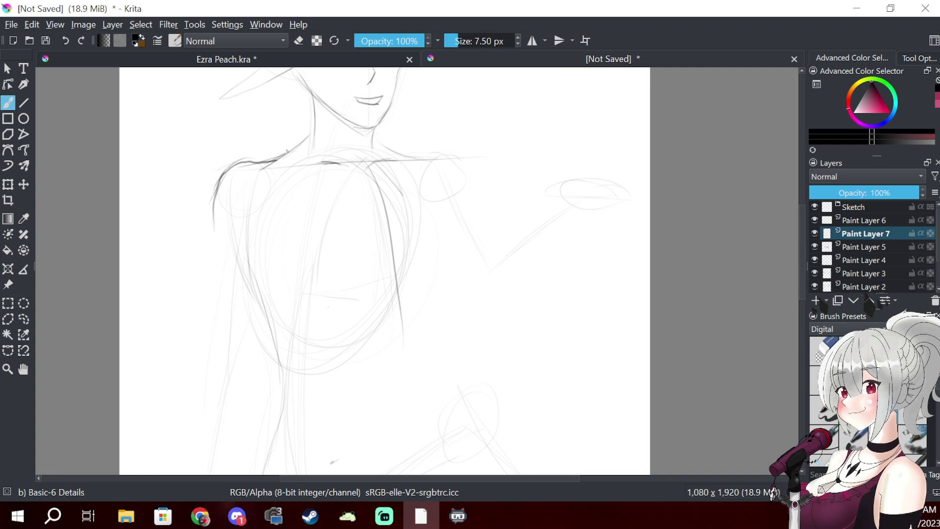
key("ctrl+z")
key("ctrl+z")
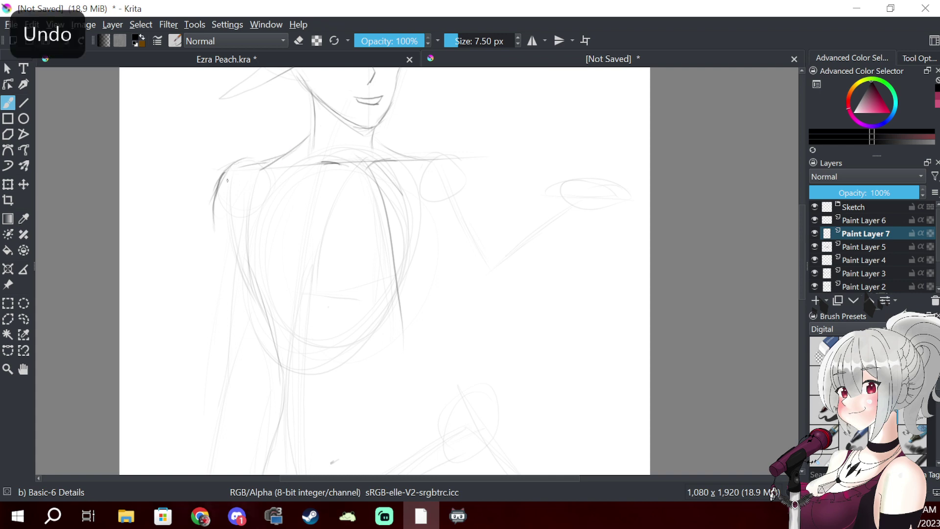
left_click_drag(228, 171, 269, 155)
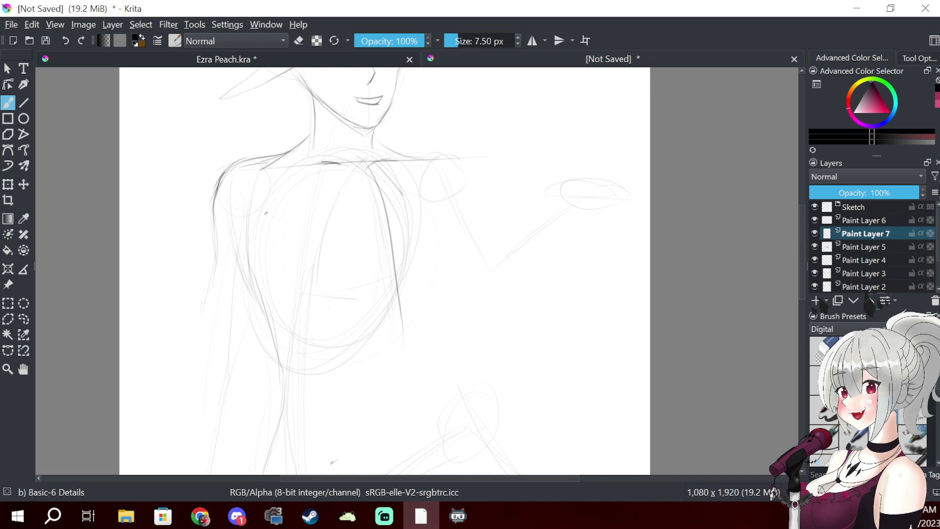
- Draw the inner and outer contours of the left-hand upper arm from the armpit and shoulder down to the elbow
mouse_move(275, 182)
left_mouse_down()
mouse_move(257, 254)
mouse_move(257, 313)
left_mouse_up()
left_click_drag(217, 259, 199, 342)
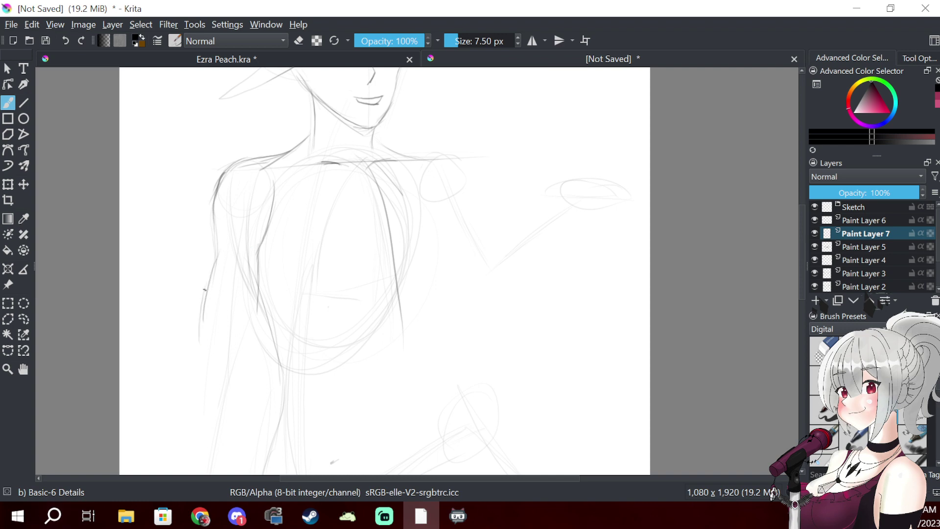
left_click_drag(258, 293, 257, 314)
left_click_drag(242, 362, 257, 325)
left_click_drag(197, 334, 205, 281)
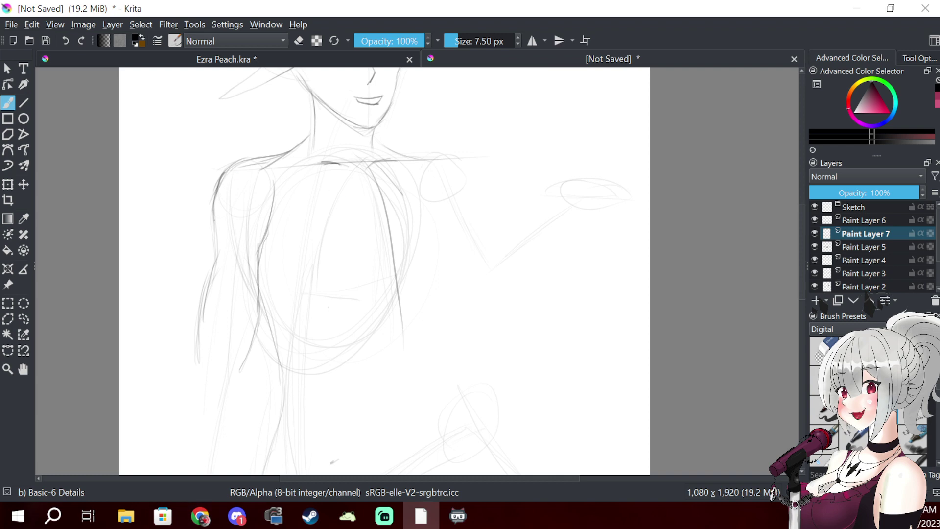
- Draw both sides of the left-hand forearm from the elbow down to the wrist, joining them to the upper arm
mouse_move(307, 275)
left_mouse_down()
mouse_move(288, 222)
mouse_move(218, 284)
mouse_move(221, 401)
mouse_move(227, 330)
mouse_move(288, 275)
mouse_move(252, 377)
mouse_move(277, 311)
left_mouse_up()
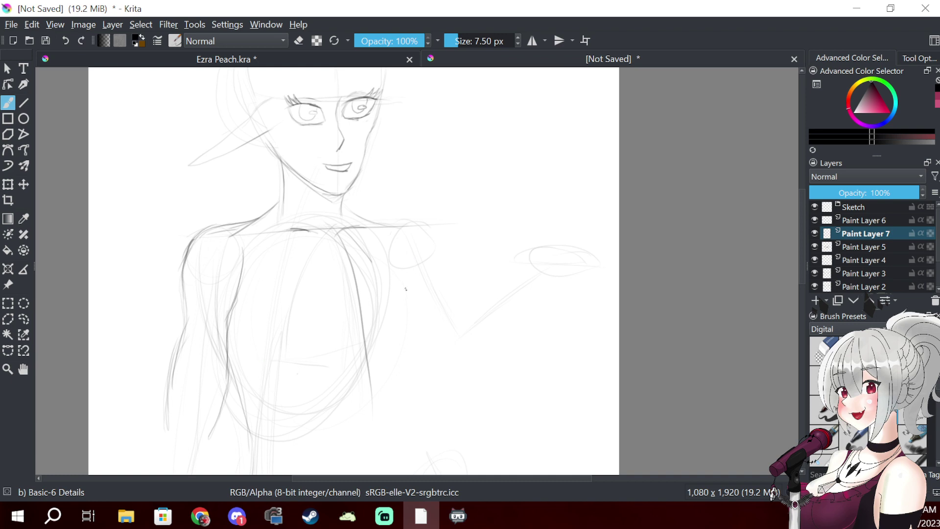
left_click_drag(328, 339, 389, 196)
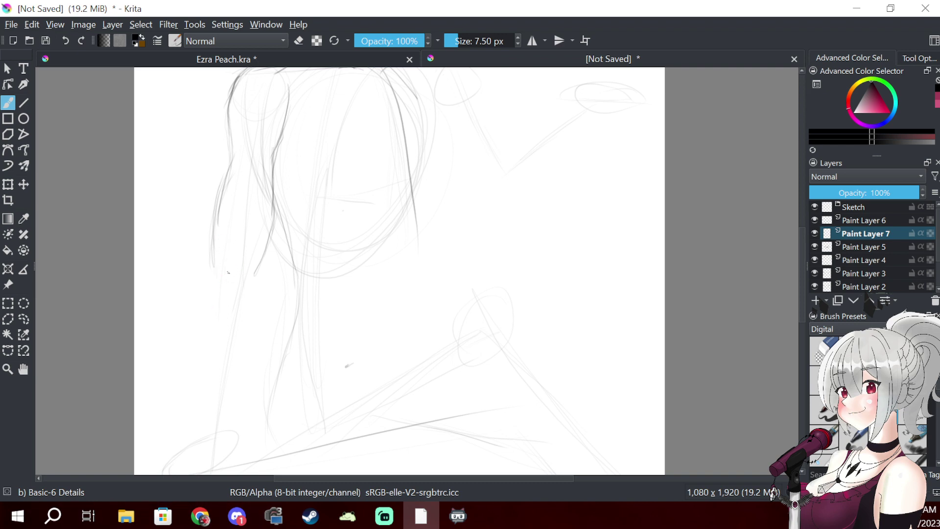
left_click_drag(204, 341, 199, 396)
left_click_drag(246, 365, 237, 395)
left_click_drag(249, 347, 235, 404)
left_click_drag(250, 317, 246, 354)
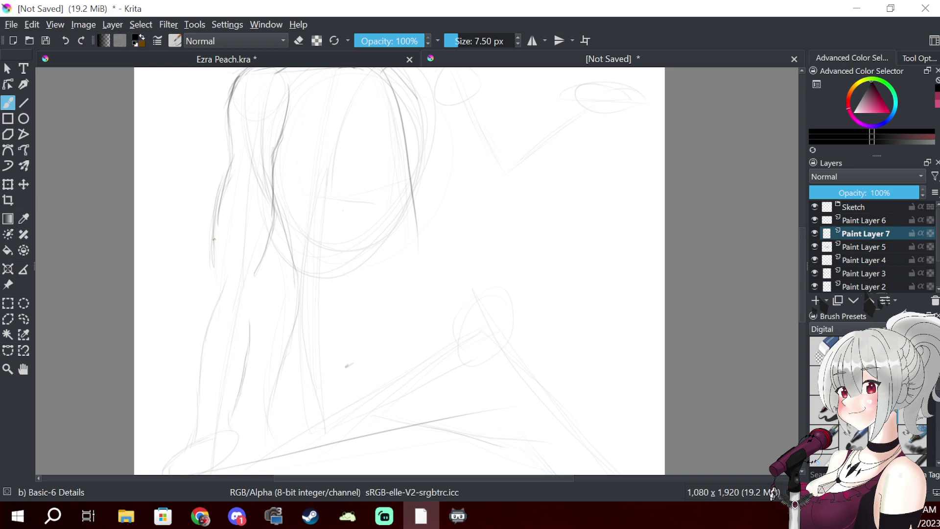
left_click_drag(213, 294, 200, 349)
mouse_move(255, 297)
left_mouse_down()
mouse_move(252, 269)
mouse_move(251, 328)
left_mouse_up()
- Draw new curved outlines for both breasts, meeting at the chest's centre line
mouse_move(342, 217)
left_mouse_down()
mouse_move(292, 281)
mouse_move(313, 279)
mouse_move(305, 275)
left_mouse_up()
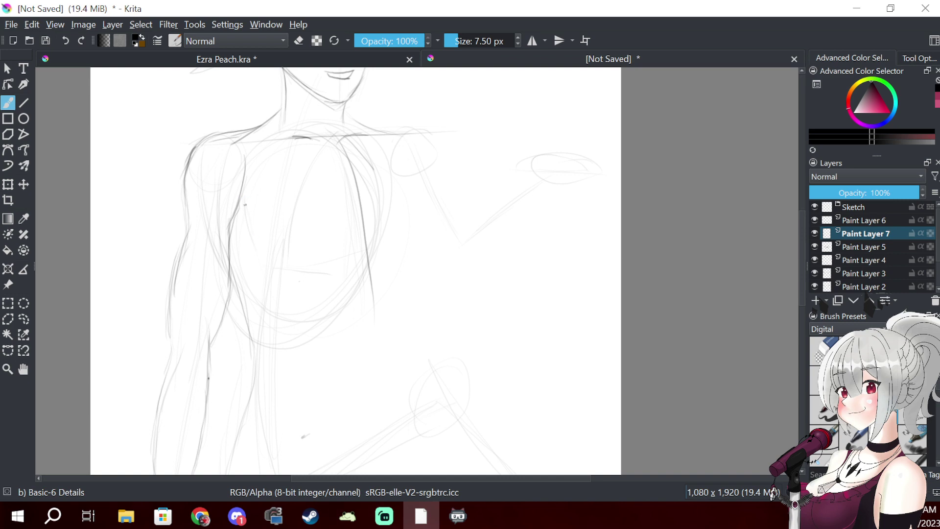
left_click_drag(256, 198, 249, 241)
mouse_move(253, 195)
left_mouse_down()
mouse_move(254, 228)
mouse_move(275, 254)
mouse_move(328, 249)
mouse_move(343, 234)
left_mouse_up()
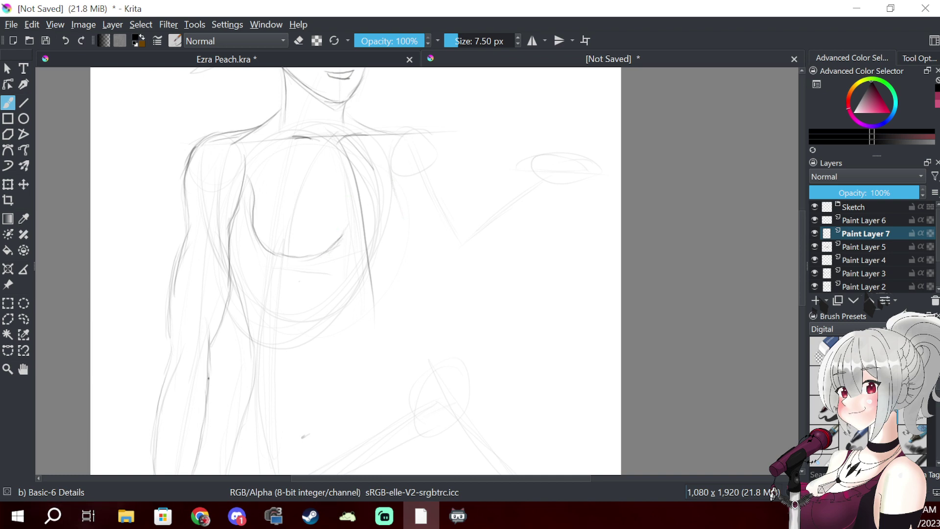
mouse_move(398, 199)
left_mouse_down()
mouse_move(392, 253)
mouse_move(401, 241)
mouse_move(364, 255)
left_mouse_up()
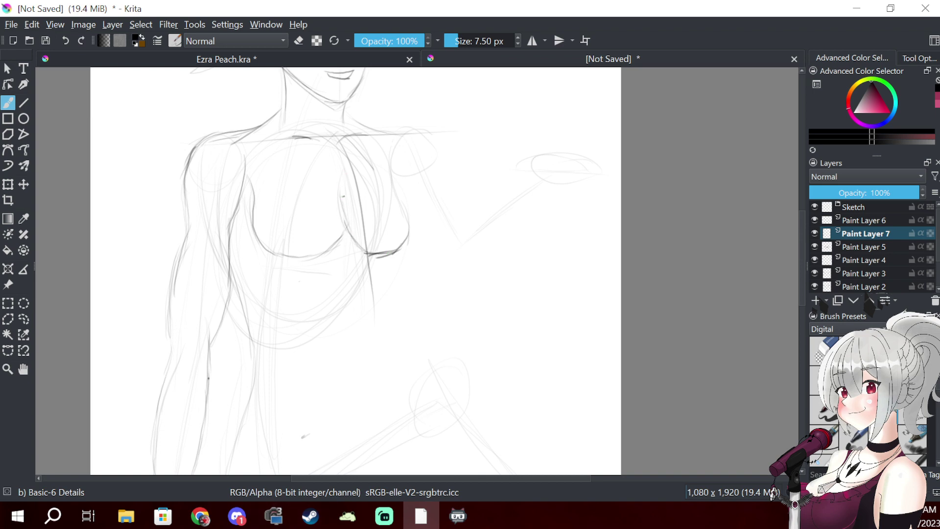
- Erase the redrawn outlines of both breasts with the 50 px eraser
key("slash")
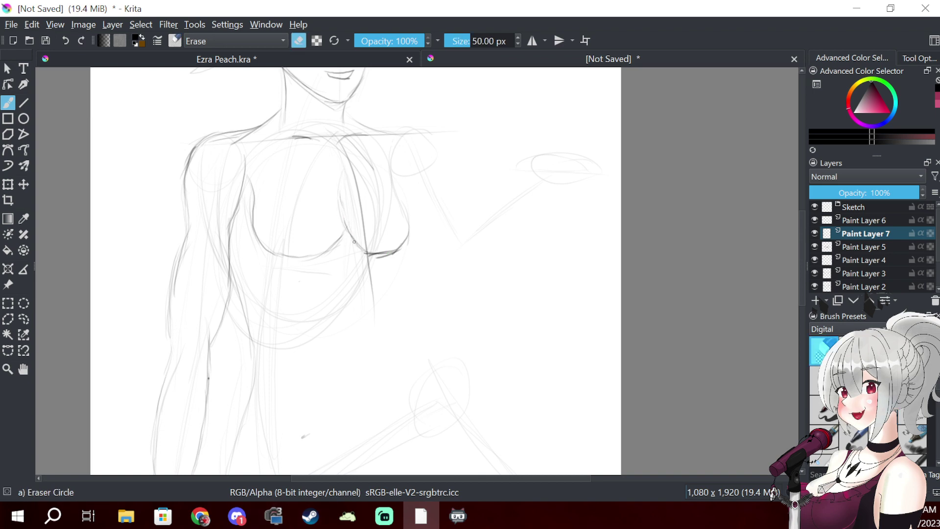
mouse_move(363, 252)
left_mouse_down()
mouse_move(346, 212)
mouse_move(380, 275)
mouse_move(387, 198)
mouse_move(410, 274)
left_mouse_up()
mouse_move(338, 242)
left_mouse_down()
mouse_move(325, 296)
mouse_move(309, 231)
mouse_move(288, 279)
mouse_move(285, 234)
mouse_move(268, 207)
mouse_move(253, 238)
mouse_move(263, 182)
left_mouse_up()
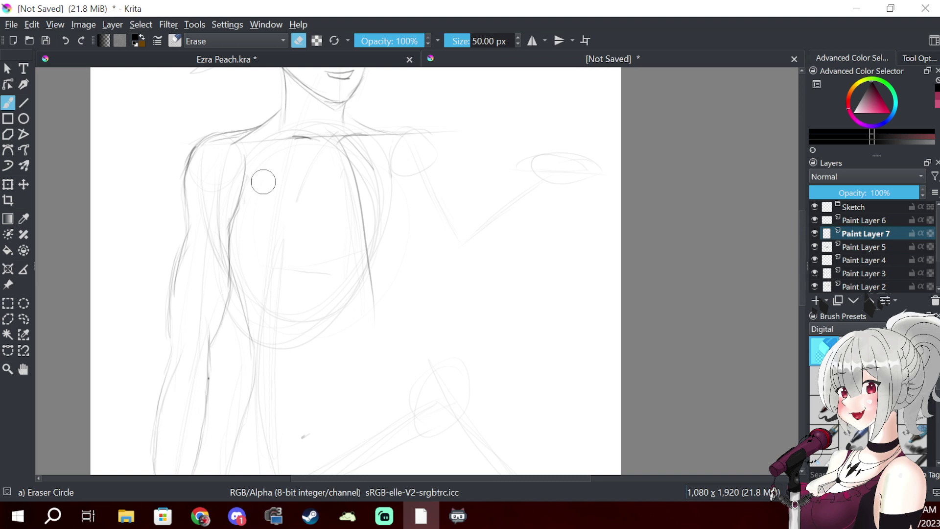
- With the 7.50 px brush, draw a chest contour beside the left-hand armpit and a construction circle for each breast on either side of the centre line
key("e")
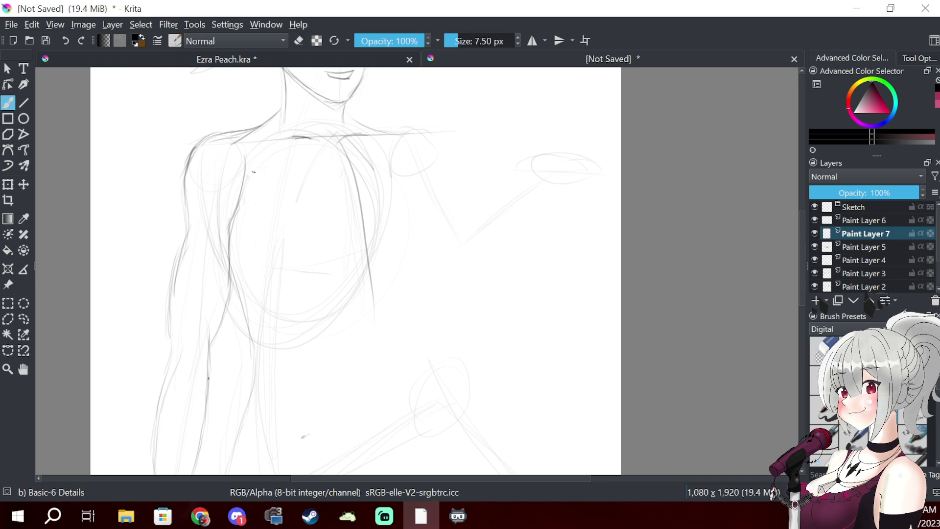
left_click_drag(261, 172, 259, 226)
mouse_move(317, 197)
left_mouse_down()
mouse_move(342, 199)
mouse_move(306, 197)
left_mouse_up()
mouse_move(378, 201)
left_mouse_down()
mouse_move(370, 243)
mouse_move(376, 205)
left_mouse_up()
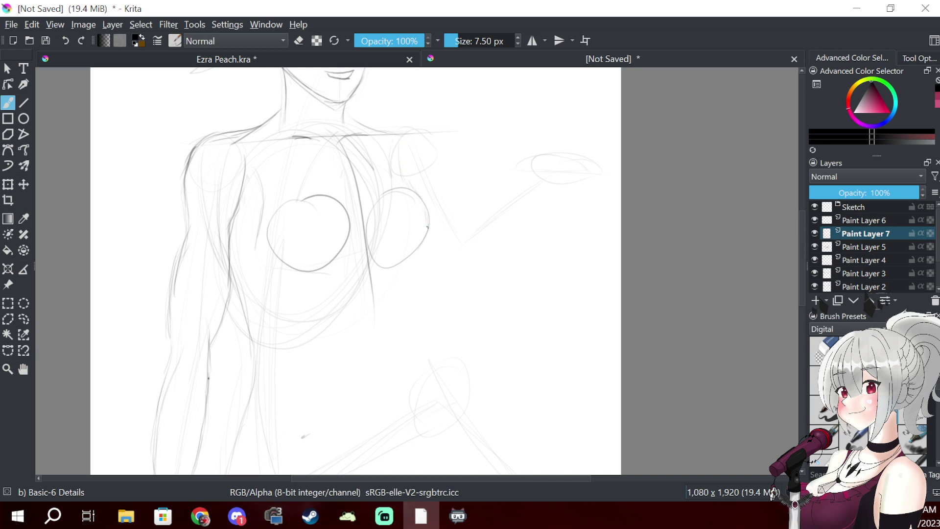
- Darken the lower and outer edges of the right-hand breast circle and erase its outer side with the 50 px eraser
left_click_drag(431, 236, 379, 266)
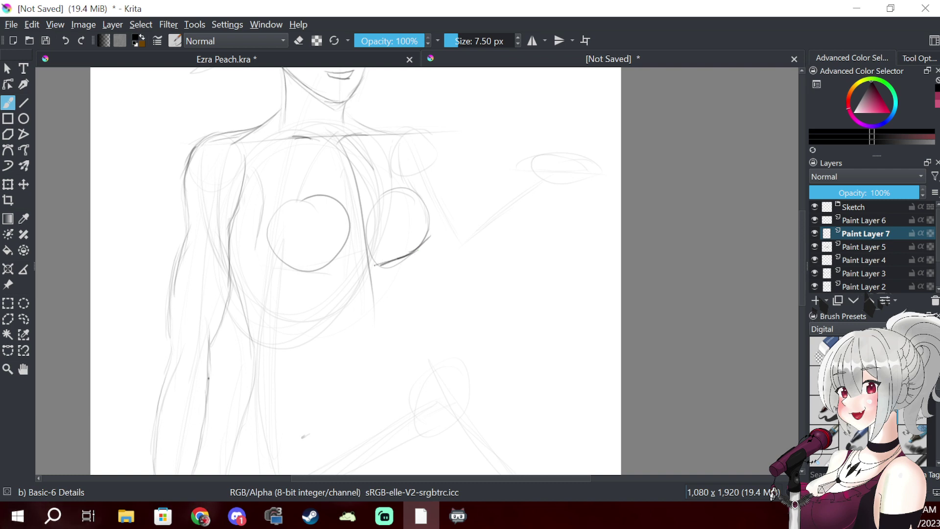
left_click_drag(421, 186, 432, 239)
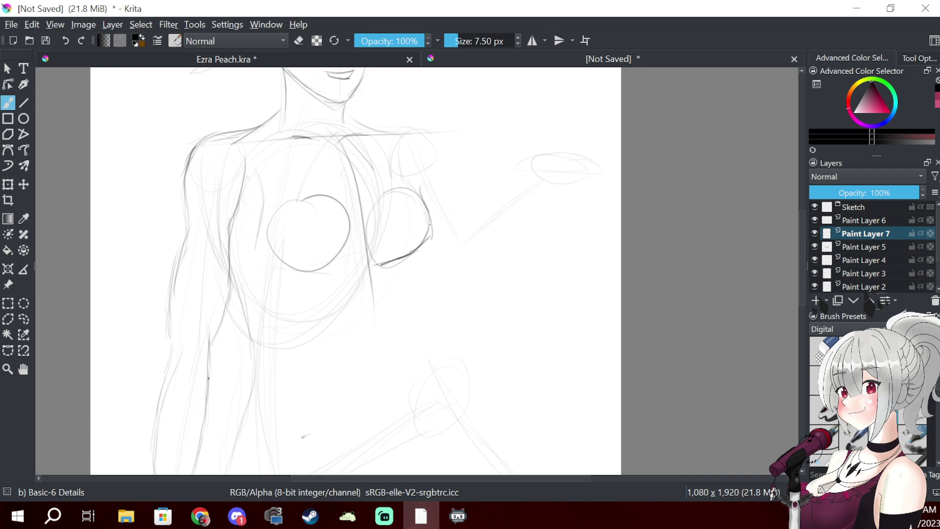
key("e")
mouse_move(416, 186)
left_mouse_down()
mouse_move(441, 260)
mouse_move(381, 263)
left_mouse_up()
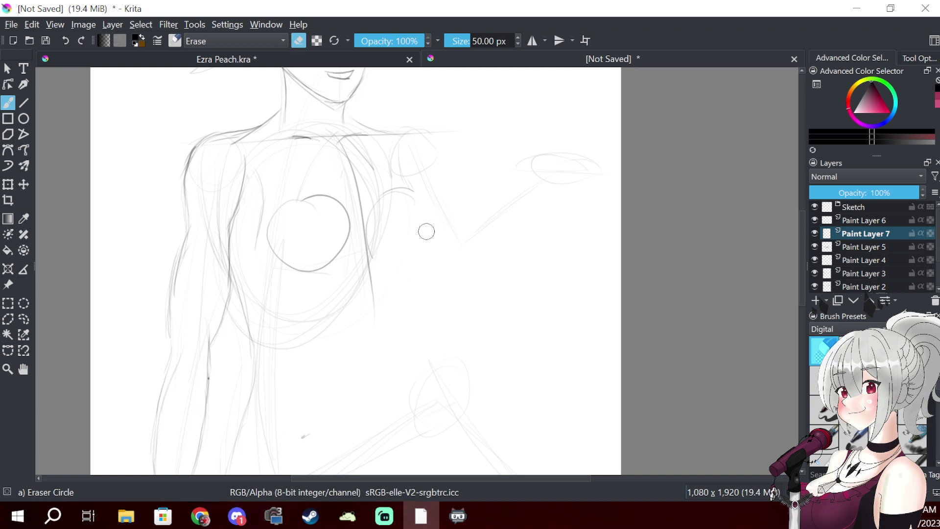
- With the 7.50 px brush, redraw the right-hand breast from the armpit around its underside and add contour strokes beside the left-hand circle
key("/")
mouse_move(407, 152)
left_mouse_down()
mouse_move(420, 237)
mouse_move(426, 229)
mouse_move(414, 258)
mouse_move(380, 273)
left_mouse_up()
mouse_move(395, 269)
left_mouse_down()
mouse_move(370, 267)
mouse_move(374, 258)
left_mouse_up()
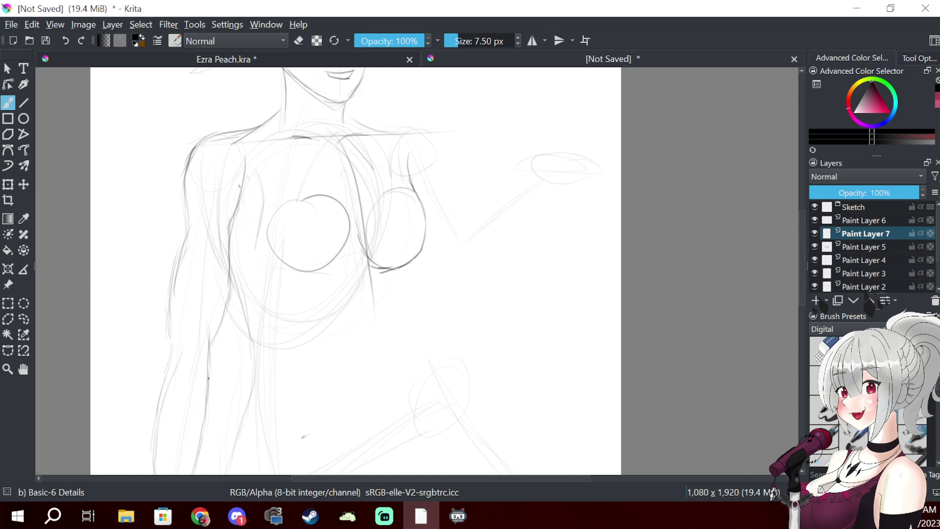
left_click_drag(267, 223, 285, 262)
mouse_move(350, 241)
left_mouse_down()
mouse_move(335, 263)
mouse_move(357, 216)
mouse_move(352, 189)
left_mouse_up()
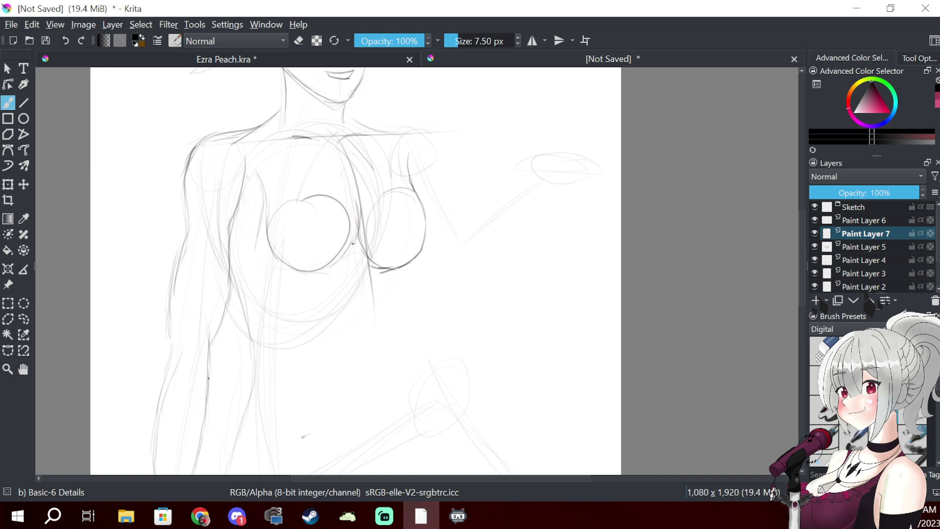
scroll(352, 243, "up", 4)
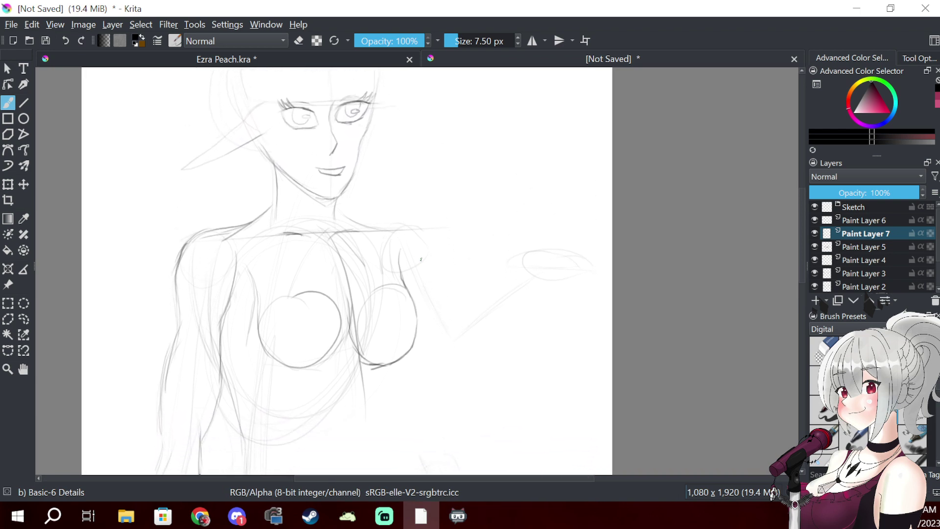
left_click_drag(420, 216, 431, 308)
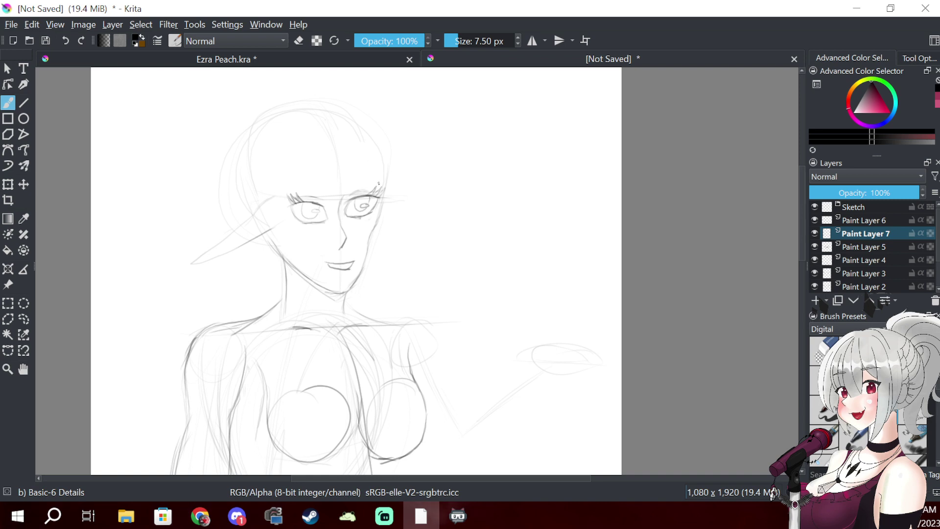
left_click_drag(403, 201, 437, 161)
mouse_move(406, 168)
left_mouse_down()
mouse_move(404, 202)
mouse_move(447, 182)
mouse_move(405, 199)
mouse_move(416, 159)
mouse_move(414, 203)
mouse_move(453, 153)
mouse_move(434, 231)
mouse_move(443, 198)
left_mouse_up()
- Erase both breast outlines and the contours beside the armpits with the 50 px eraser
key("e")
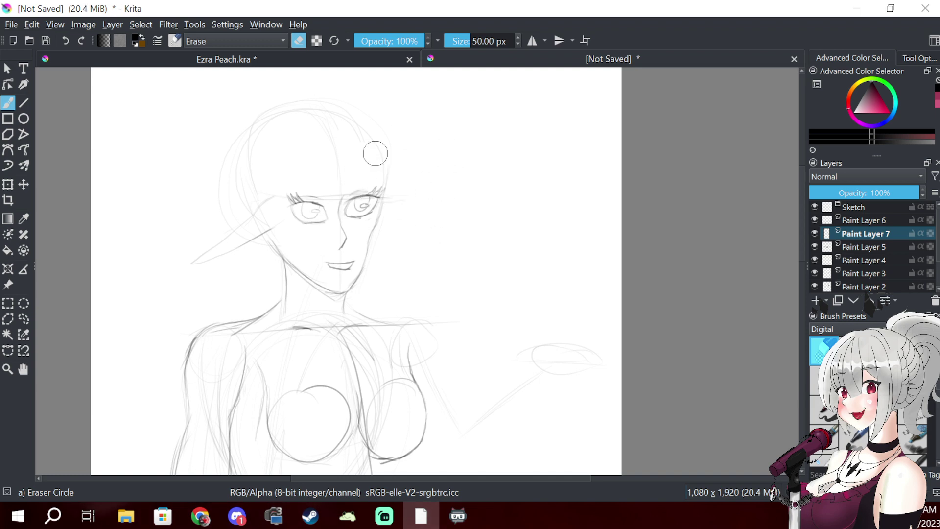
key("slash")
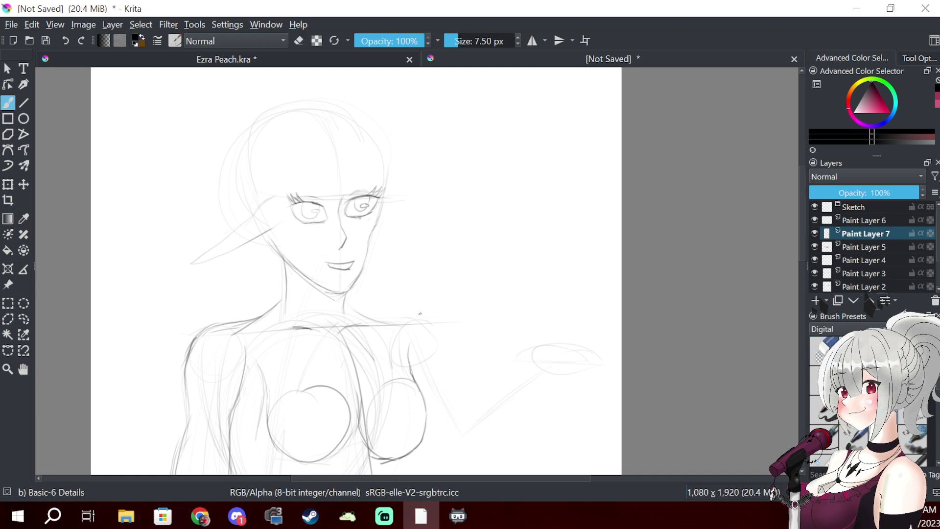
key("slash")
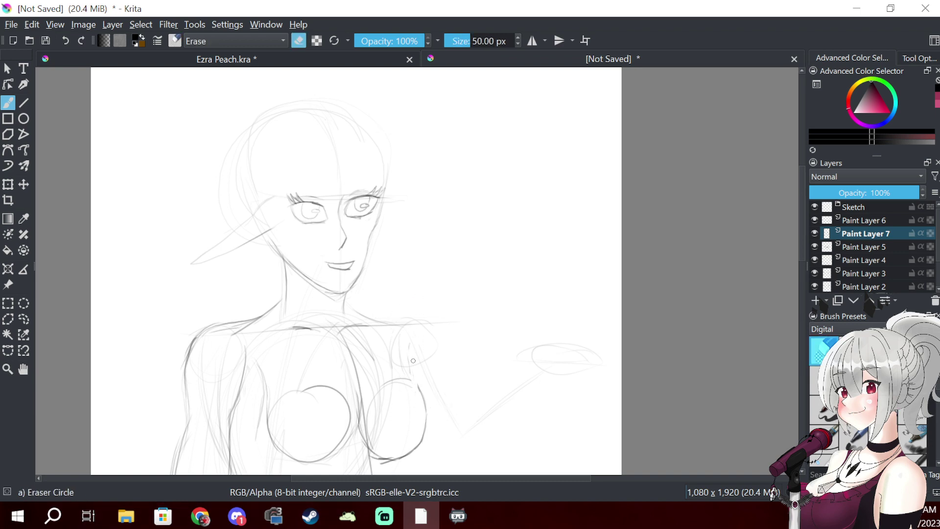
left_click_drag(416, 384, 429, 433)
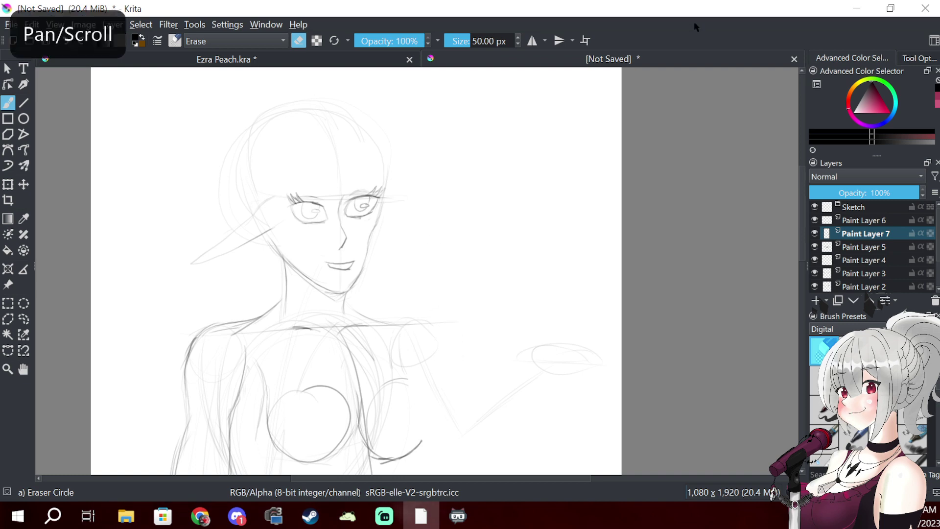
key("slash")
left_click_drag(449, 344, 486, 227)
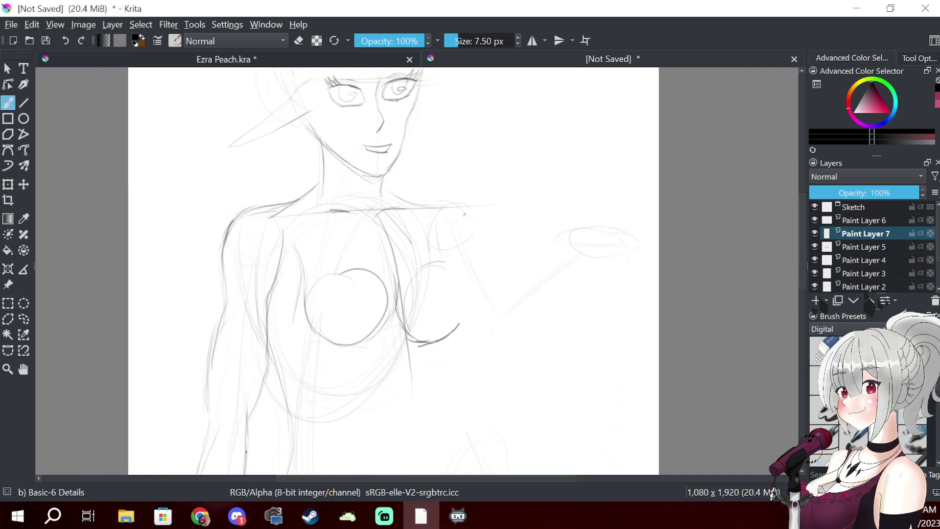
key("slash")
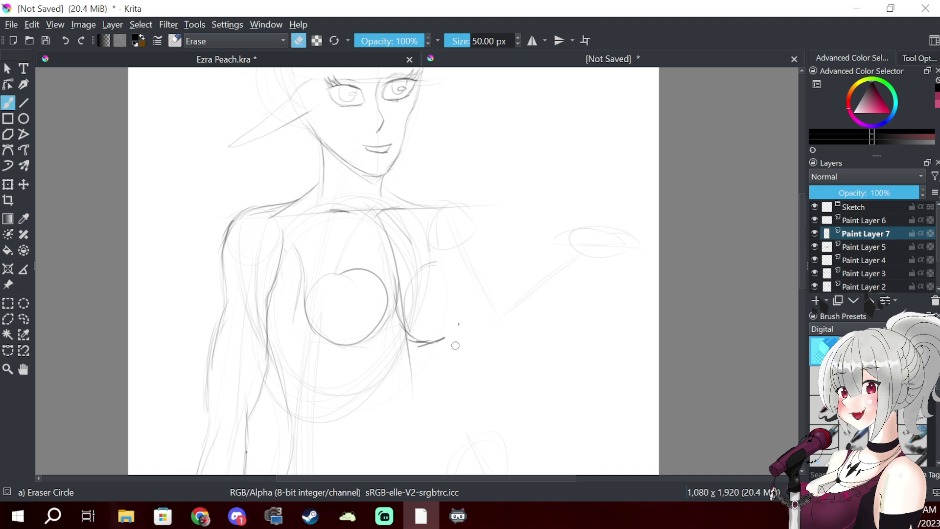
mouse_move(457, 342)
left_mouse_down()
mouse_move(436, 232)
mouse_move(407, 338)
mouse_move(411, 266)
mouse_move(392, 320)
mouse_move(396, 344)
mouse_move(389, 261)
mouse_move(367, 319)
mouse_move(370, 357)
mouse_move(355, 266)
mouse_move(328, 357)
mouse_move(338, 341)
mouse_move(344, 245)
mouse_move(313, 284)
mouse_move(302, 333)
mouse_move(302, 286)
mouse_move(294, 360)
left_mouse_up()
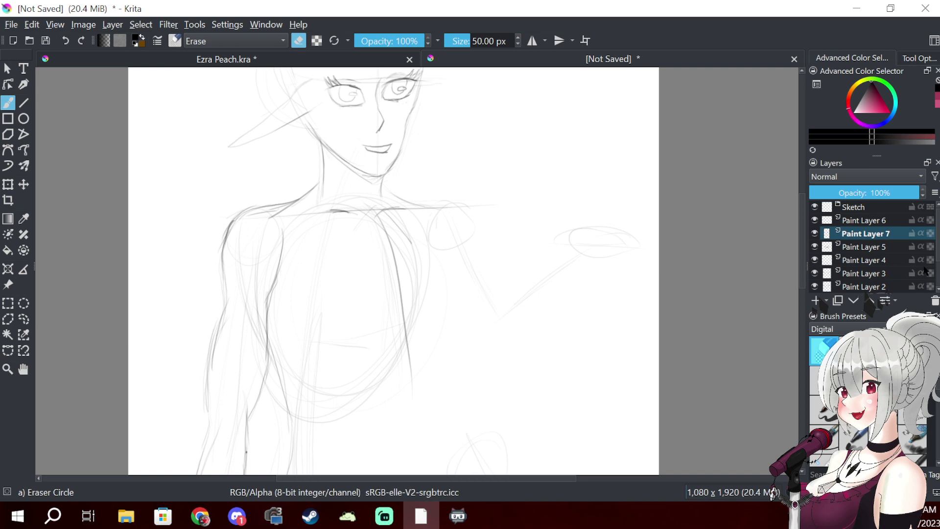
- On the Sketch layer, erase the curved centre line running down the chest with the 50 px eraser
key("slash")
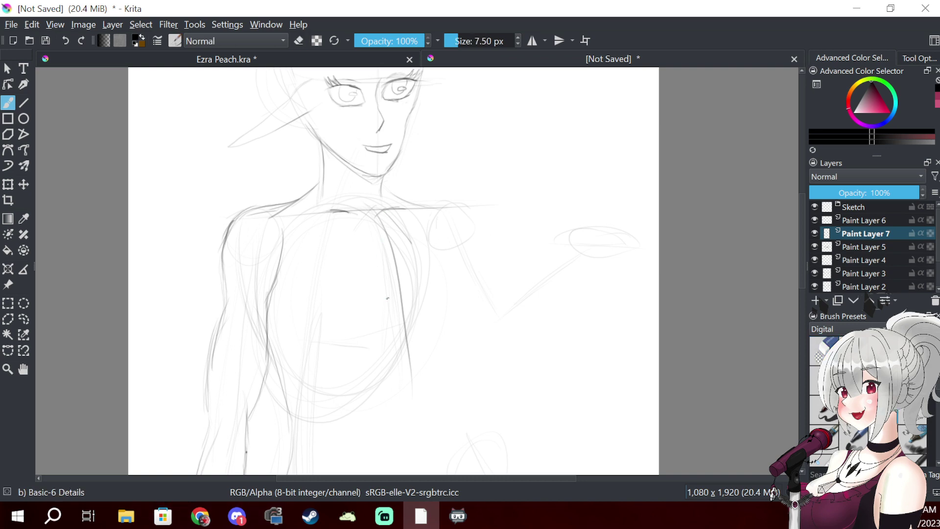
scroll(931, 290, "down", 3)
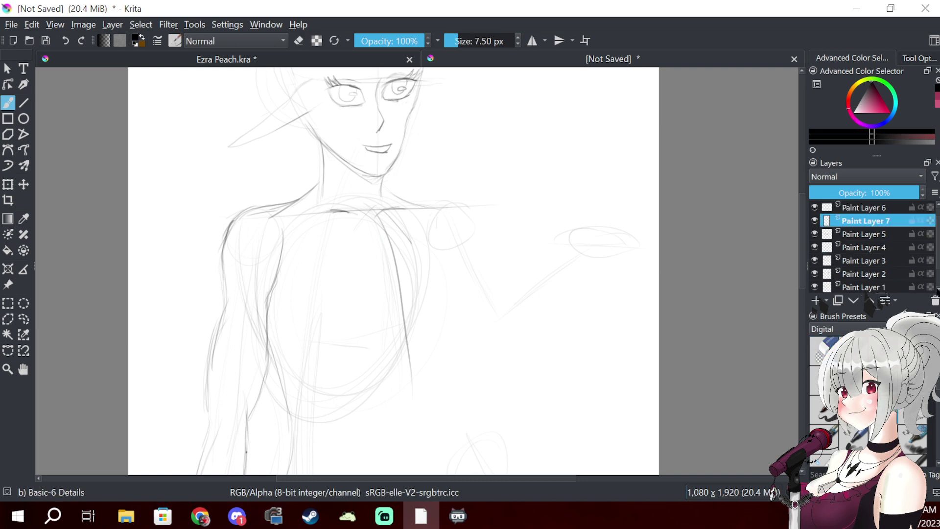
left_click(886, 273)
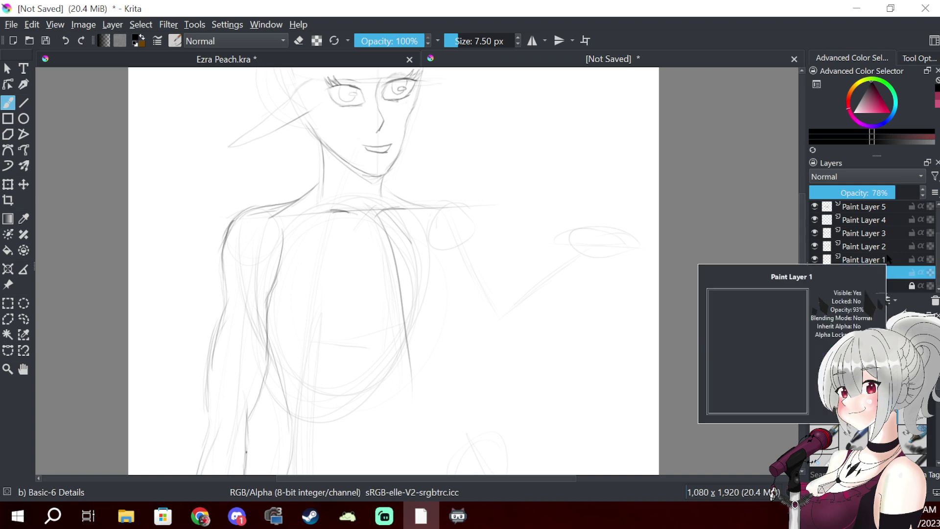
key("slash")
left_click_drag(381, 220, 412, 346)
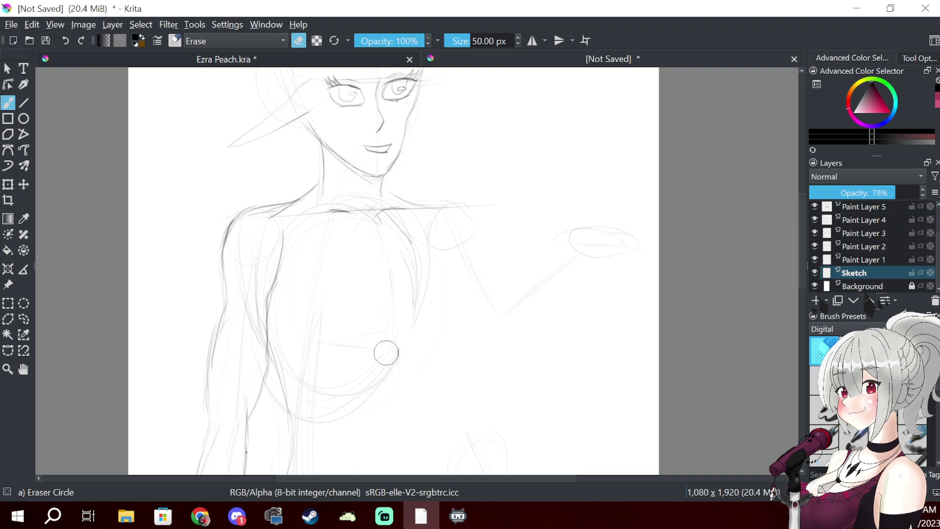
- With the 7.50 px brush, redraw the chest's centre line and sketch curved guide strokes from the collarbones down both sides of the chest
key("slash")
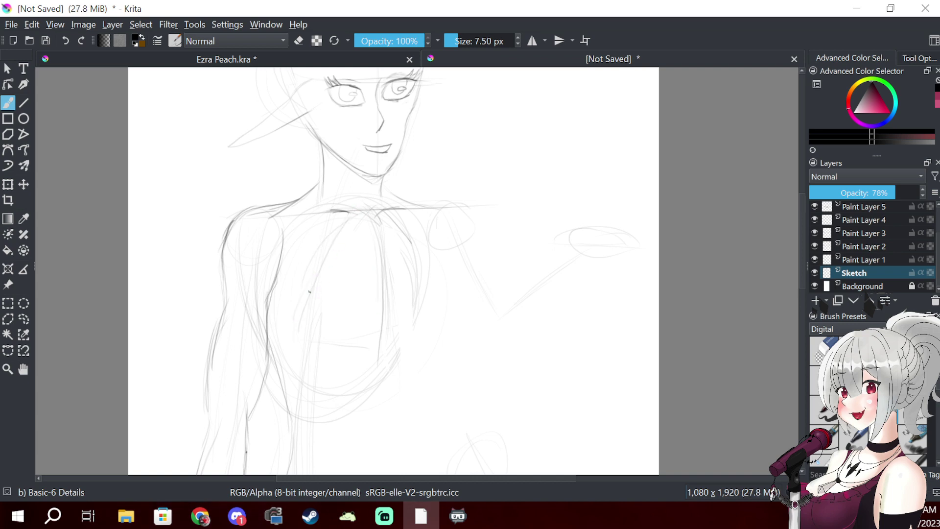
right_click(353, 265)
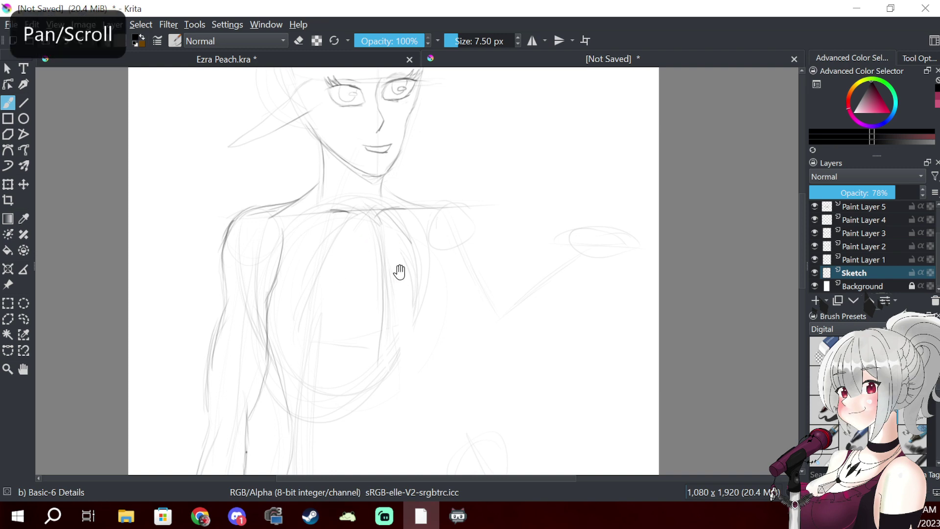
mouse_move(410, 244)
left_mouse_down()
mouse_move(399, 247)
mouse_move(404, 222)
mouse_move(402, 237)
left_mouse_up()
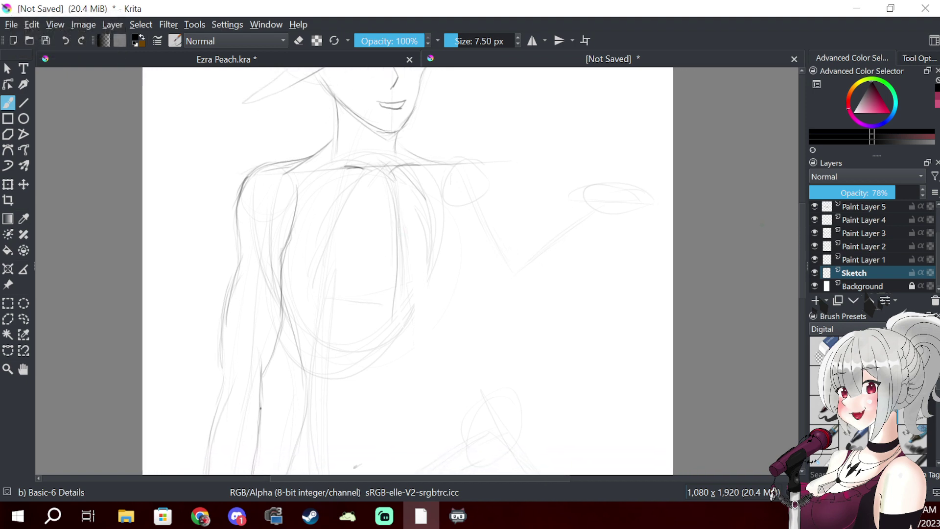
- On Paint Layer 5, draw the right-hand breast's rounded underside and outer edge from the centre line up towards the armpit
left_click(899, 215)
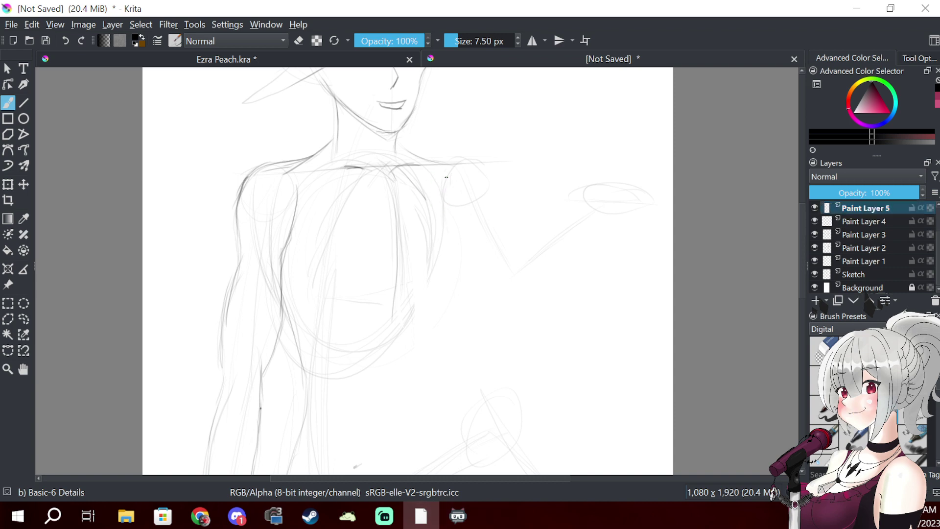
mouse_move(428, 187)
left_mouse_down()
mouse_move(395, 363)
mouse_move(424, 214)
mouse_move(408, 216)
left_mouse_up()
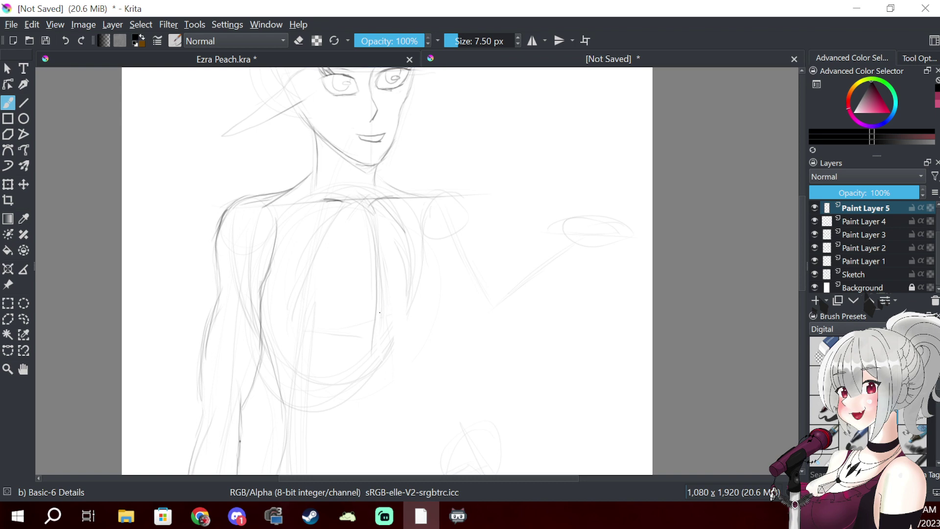
left_click_drag(380, 313, 379, 307)
mouse_move(434, 307)
left_mouse_down()
mouse_move(403, 319)
mouse_move(381, 304)
left_mouse_up()
left_click_drag(437, 313, 445, 270)
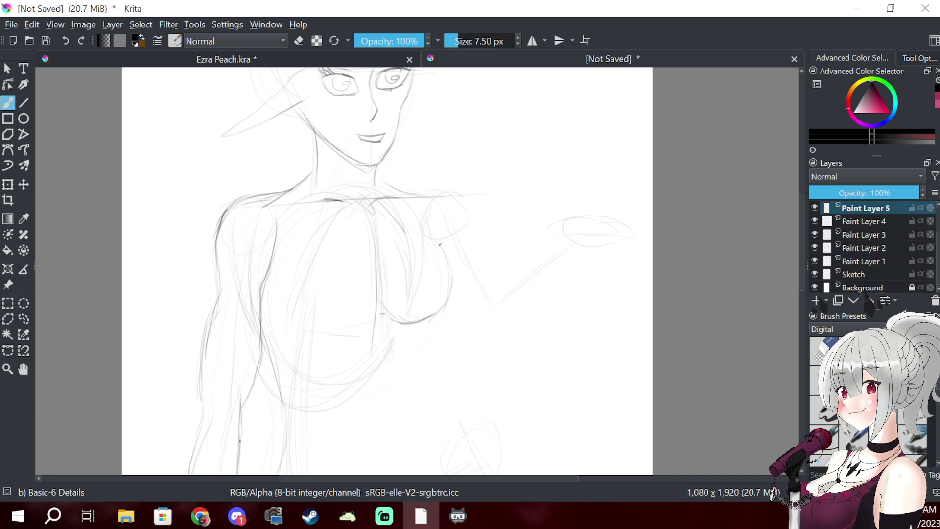
key("ctrl+z")
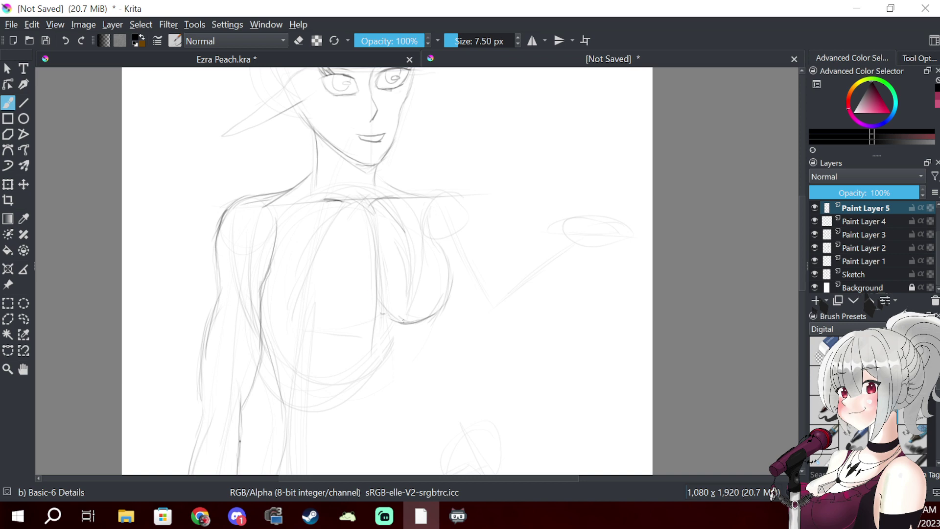
- Draw the left-hand breast's outer edge and underside, and darken the contours where both breasts meet at the centre line
left_click_drag(393, 320, 373, 295)
mouse_move(293, 278)
left_mouse_down()
mouse_move(298, 319)
mouse_move(325, 328)
mouse_move(368, 308)
left_mouse_up()
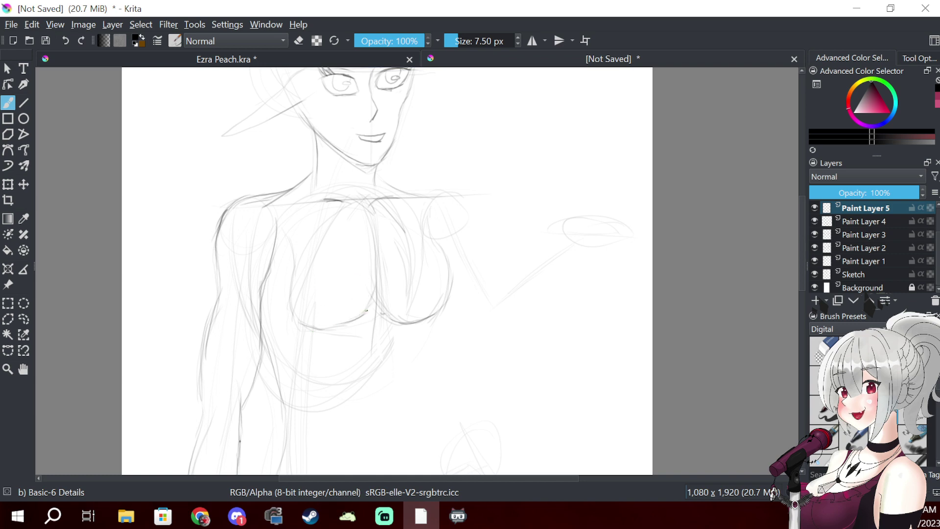
mouse_move(380, 295)
left_mouse_down()
mouse_move(374, 272)
mouse_move(380, 300)
left_mouse_up()
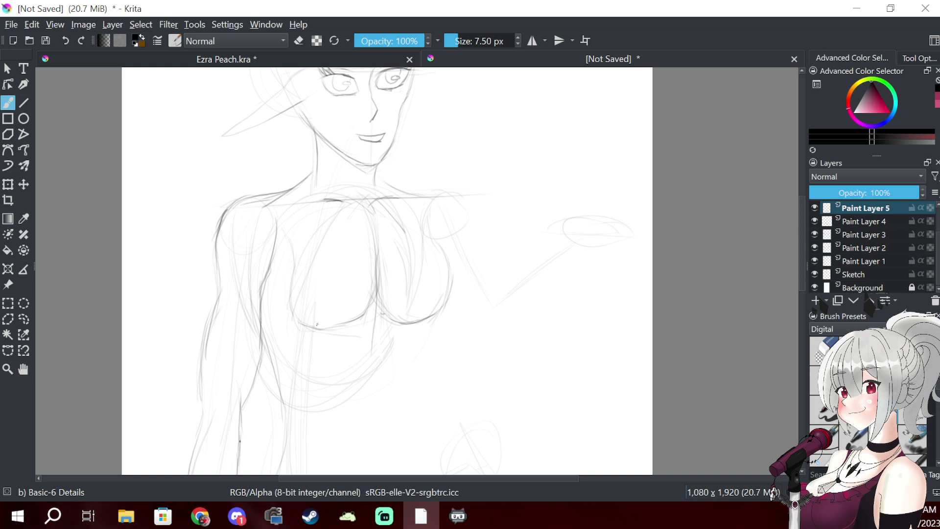
mouse_move(292, 304)
left_mouse_down()
mouse_move(300, 316)
mouse_move(335, 323)
mouse_move(362, 310)
left_mouse_up()
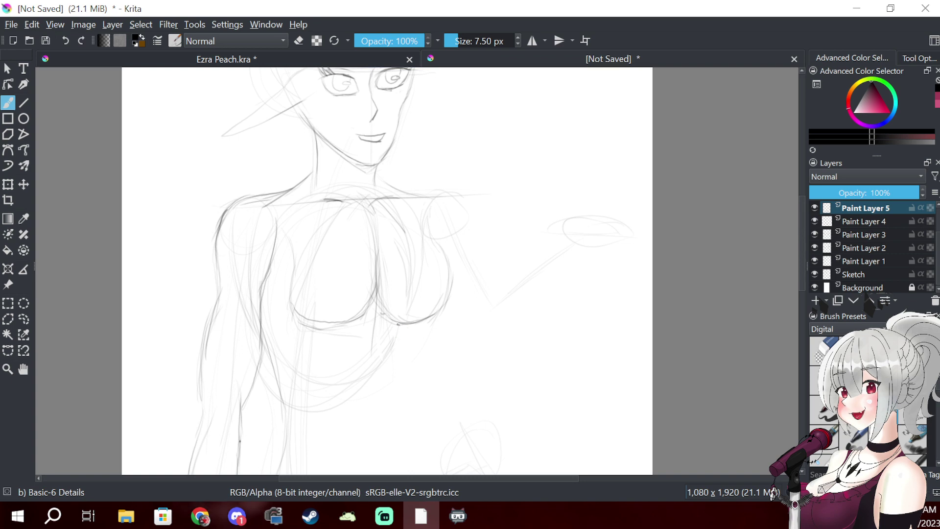
- Draw the right-hand side of the torso from beneath the breast inward and down to the waist
left_click_drag(401, 337, 415, 323)
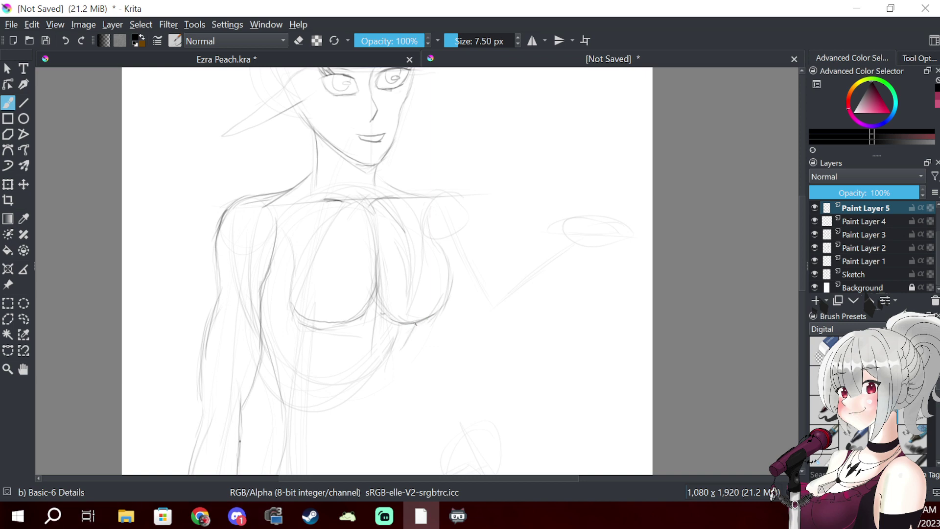
left_click_drag(414, 322, 380, 415)
scroll(430, 275, "down", 5)
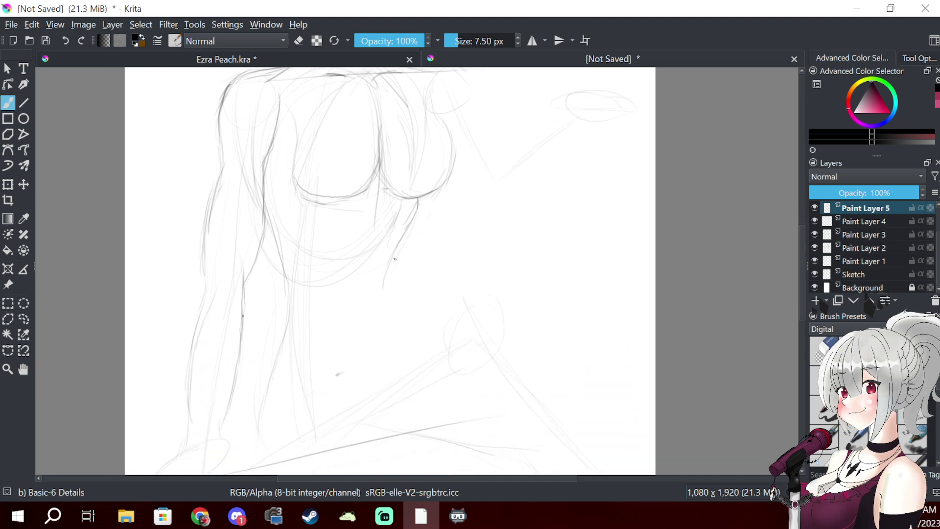
left_click_drag(388, 272, 382, 330)
left_click_drag(393, 253, 385, 339)
- Draw the left-hand side of the torso from the lower rib cage through the waist and down towards the hip
left_click_drag(276, 294, 269, 343)
left_click_drag(276, 310, 251, 430)
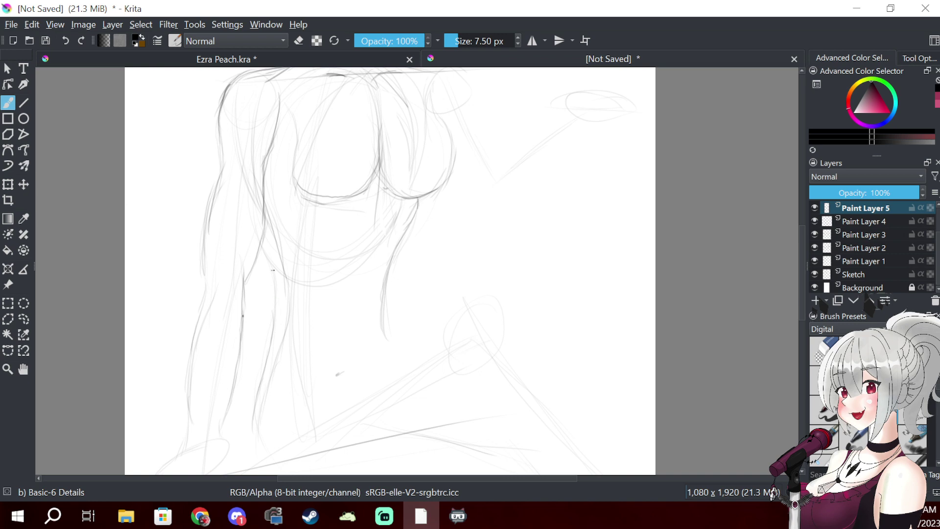
left_click_drag(270, 260, 278, 301)
key("e")
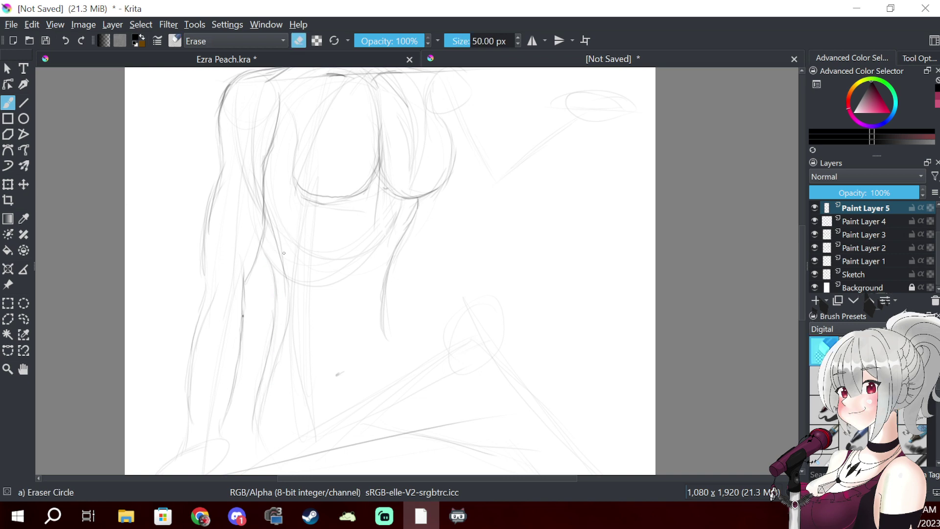
key("e")
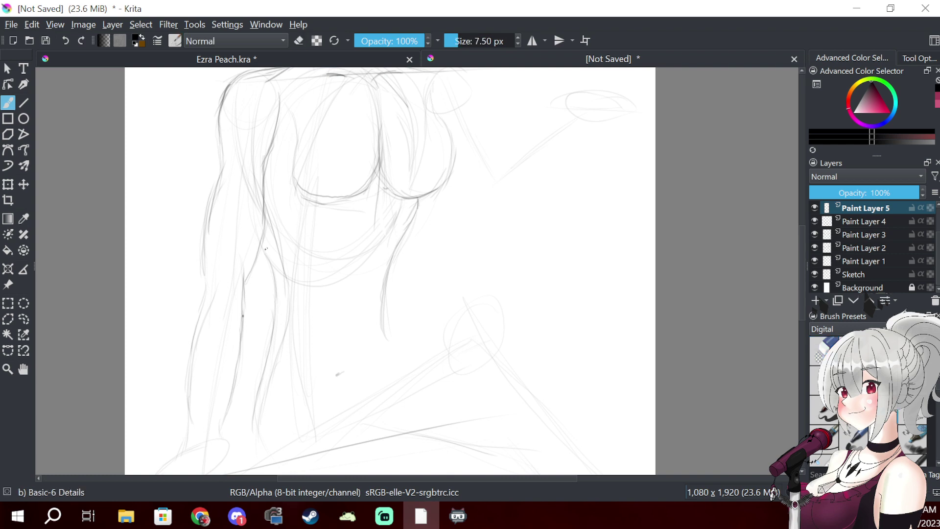
- Retrace the left-hand waist contour beside the arm as a darker line down to the hip, undoing the unsuitable strokes
left_click_drag(264, 245, 274, 322)
key("ctrl+z")
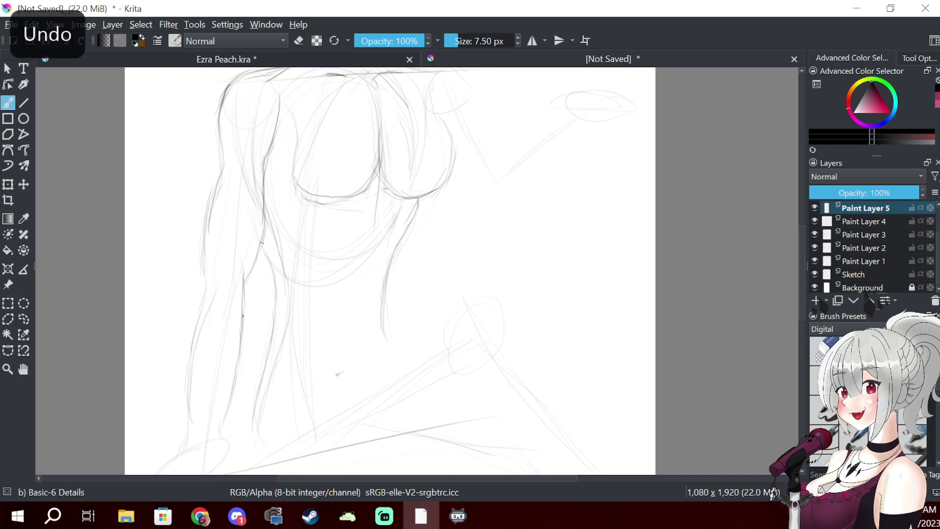
mouse_move(264, 245)
left_mouse_down()
mouse_move(275, 286)
mouse_move(267, 362)
left_mouse_up()
key("ctrl+z")
mouse_move(267, 247)
left_mouse_down()
mouse_move(276, 300)
mouse_move(262, 366)
left_mouse_up()
left_click_drag(275, 306, 249, 413)
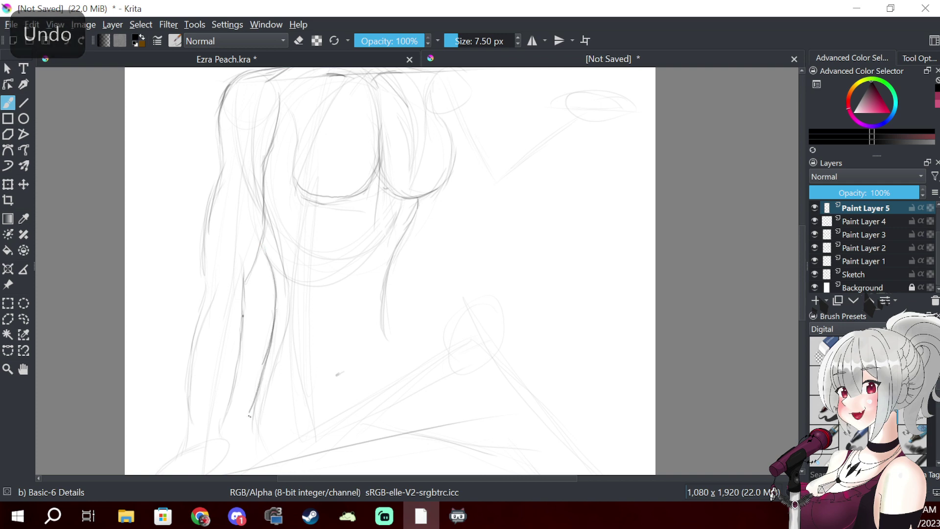
- Retrace the right-hand waist contour and draw the curved lower edges of the rib cage beneath both breasts, meeting at the centre line
left_click_drag(384, 335, 392, 271)
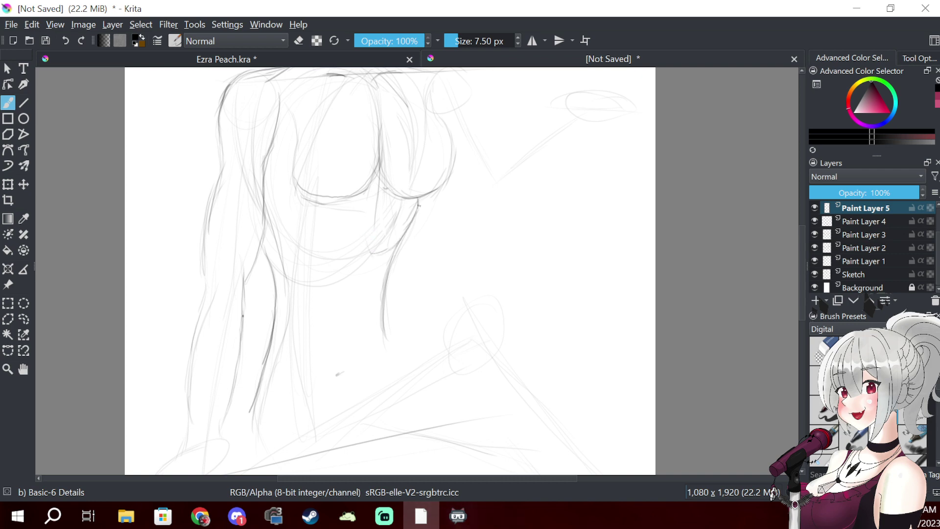
mouse_move(376, 254)
left_mouse_down()
mouse_move(366, 229)
mouse_move(370, 188)
left_mouse_up()
left_click_drag(371, 223, 343, 261)
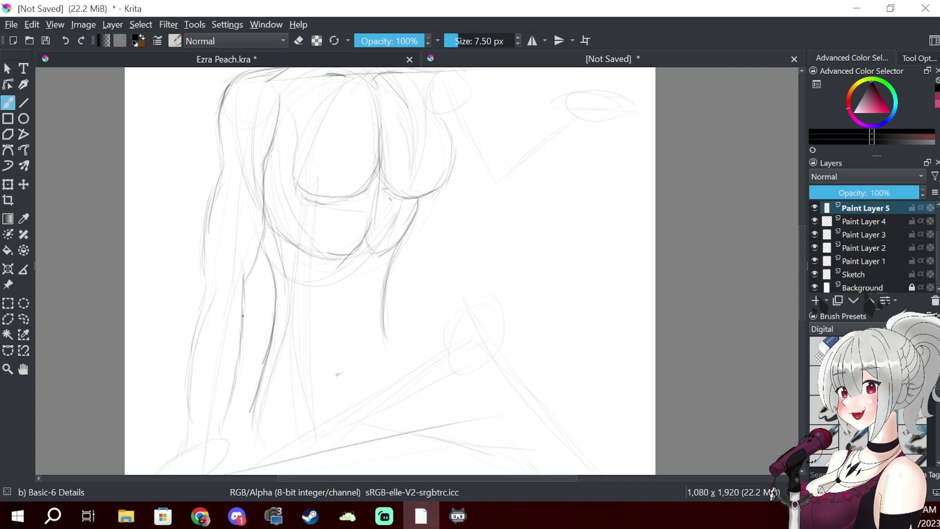
- Draw the right-hand shoulder and both edges of the upper arm down to a rounded elbow
mouse_move(275, 235)
left_mouse_down()
mouse_move(342, 318)
mouse_move(378, 388)
mouse_move(376, 379)
mouse_move(369, 422)
left_mouse_up()
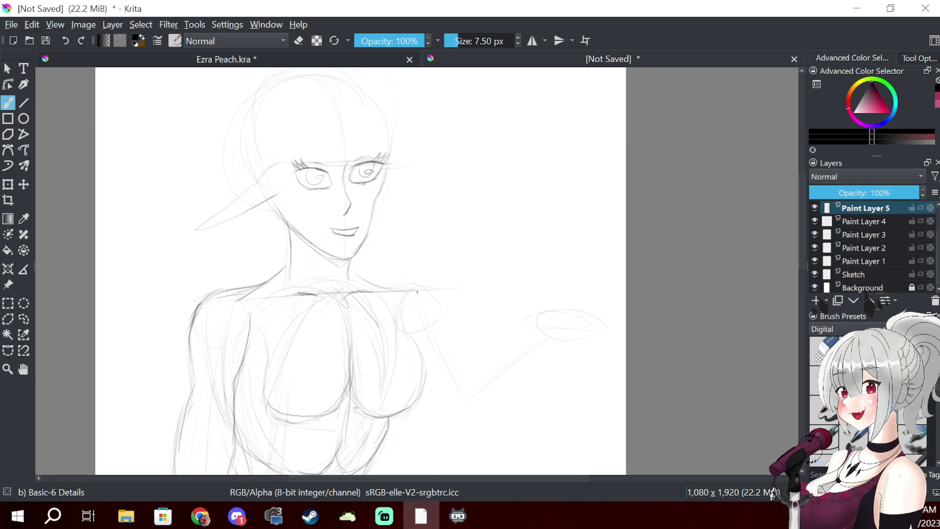
mouse_move(401, 288)
left_mouse_down()
mouse_move(421, 290)
mouse_move(444, 344)
mouse_move(444, 376)
left_mouse_up()
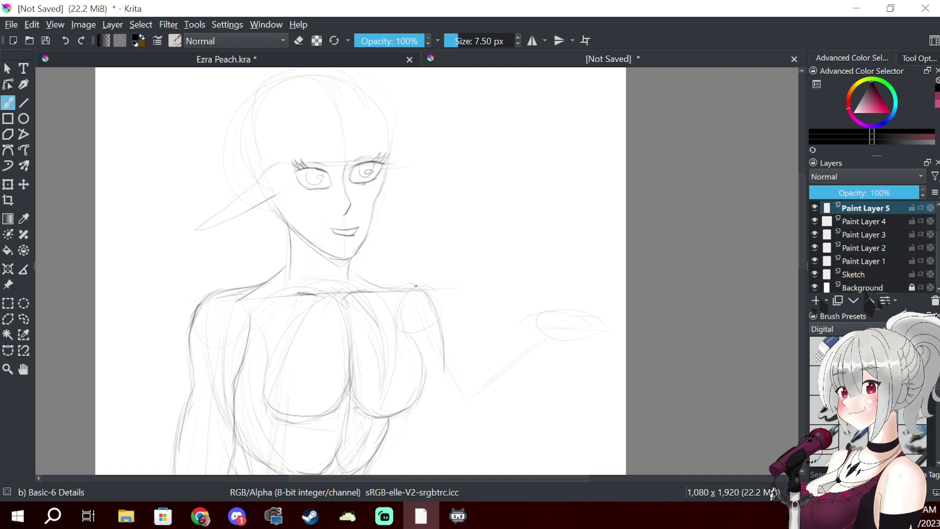
mouse_move(415, 286)
left_mouse_down()
mouse_move(447, 175)
mouse_move(431, 170)
left_mouse_up()
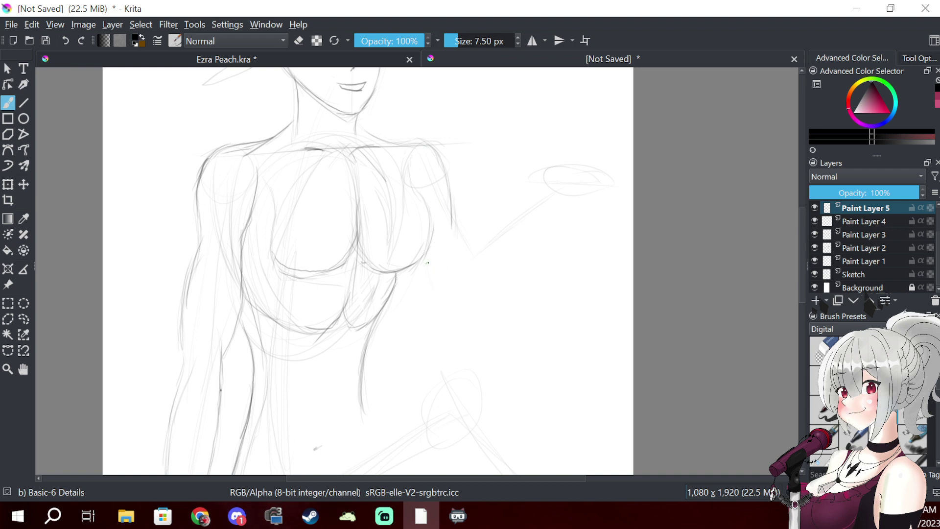
mouse_move(433, 267)
left_mouse_down()
mouse_move(429, 287)
mouse_move(455, 291)
mouse_move(464, 256)
mouse_move(455, 204)
left_mouse_up()
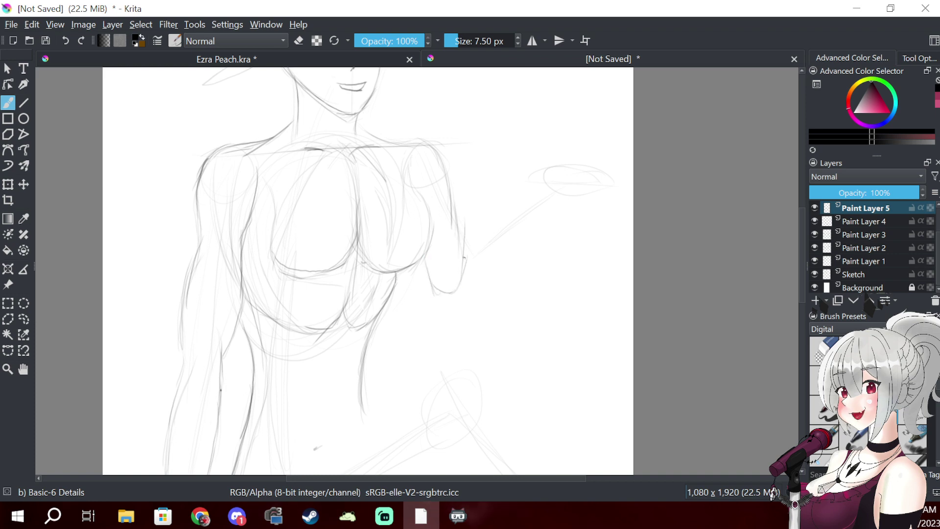
- Draw the upper and lower edges of the raised right-hand forearm from the elbow to the hand's oval guide
mouse_move(444, 290)
left_mouse_down()
mouse_move(548, 202)
mouse_move(463, 276)
left_mouse_up()
left_click_drag(520, 222, 492, 245)
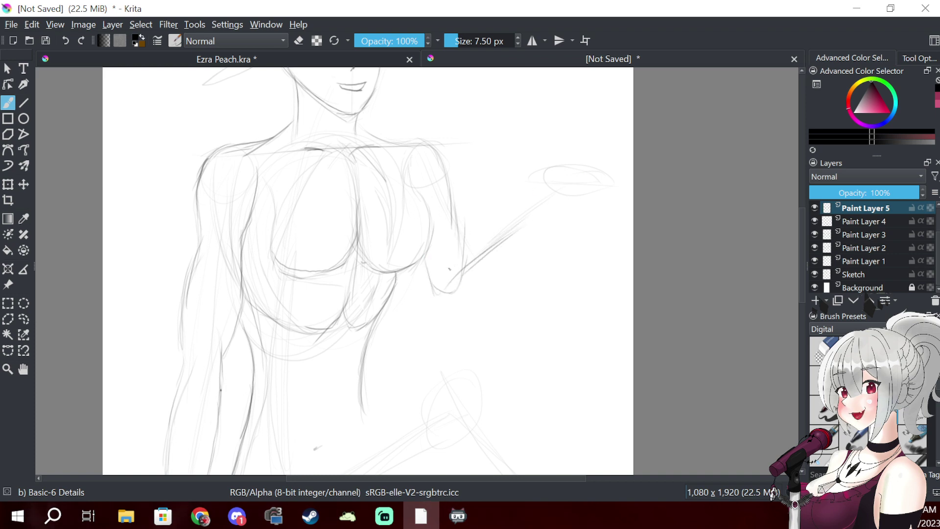
mouse_move(447, 268)
left_mouse_down()
mouse_move(552, 182)
mouse_move(587, 197)
mouse_move(503, 277)
mouse_move(435, 297)
left_mouse_up()
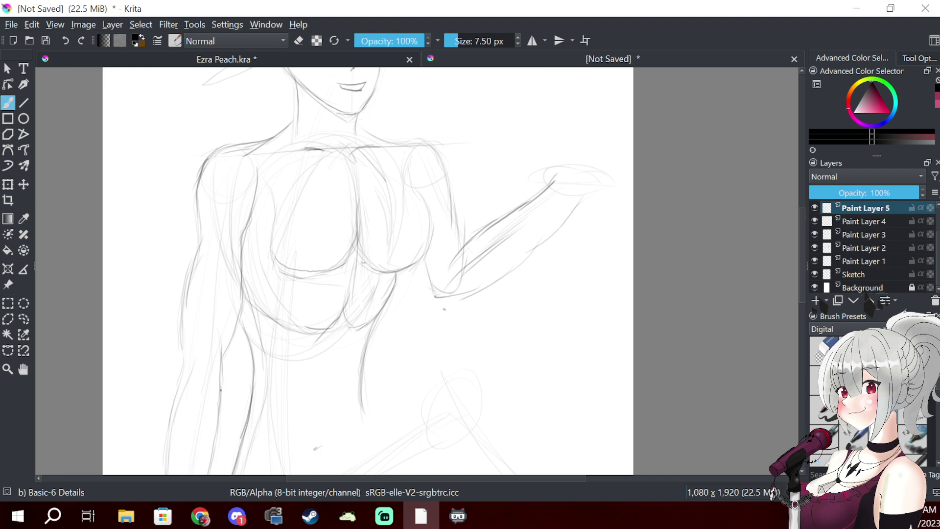
- Extend the left-hand waist contour over the hip, around the buttock and along the underside of the thigh
mouse_move(364, 350)
left_mouse_down()
mouse_move(384, 237)
mouse_move(384, 265)
left_mouse_up()
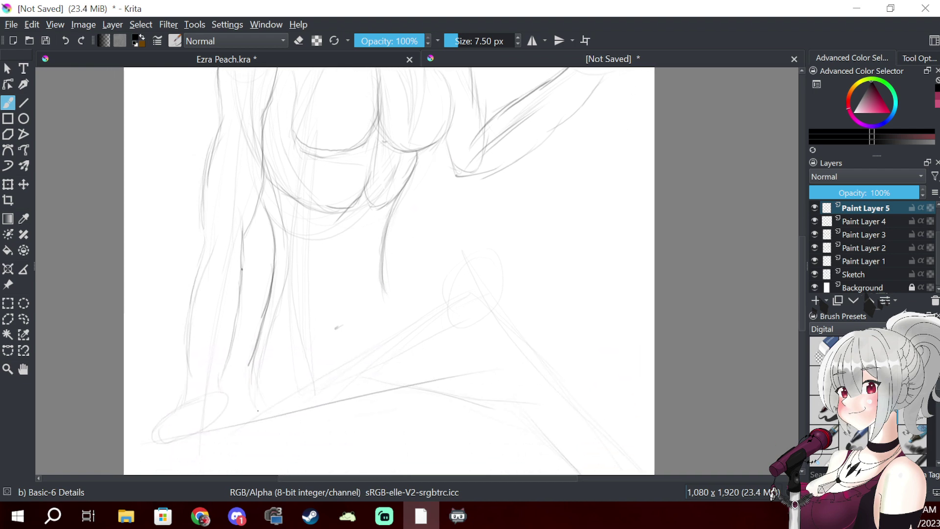
left_click_drag(274, 267, 269, 300)
left_click_drag(260, 330, 249, 416)
left_click_drag(250, 362, 256, 416)
mouse_move(260, 362)
left_mouse_down()
mouse_move(294, 234)
mouse_move(296, 318)
mouse_move(308, 332)
left_mouse_up()
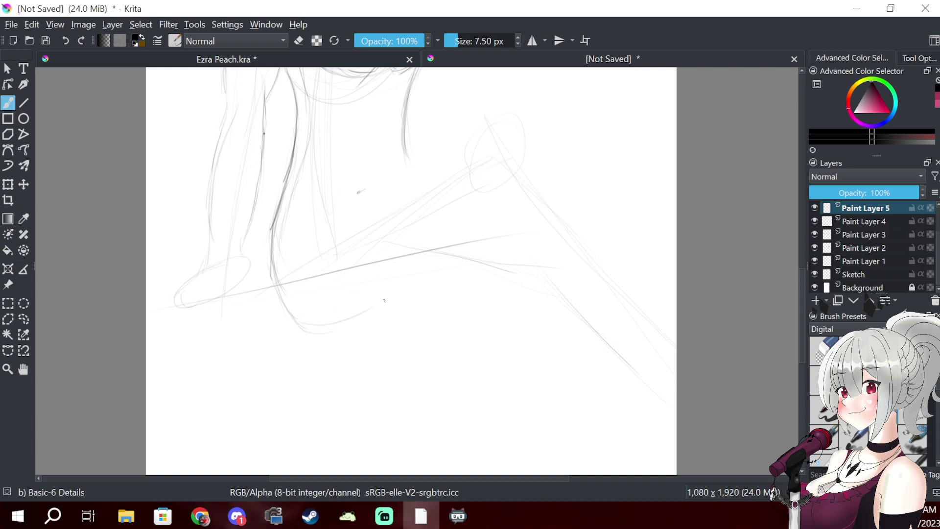
mouse_move(312, 329)
left_mouse_down()
mouse_move(382, 312)
mouse_move(478, 217)
left_mouse_up()
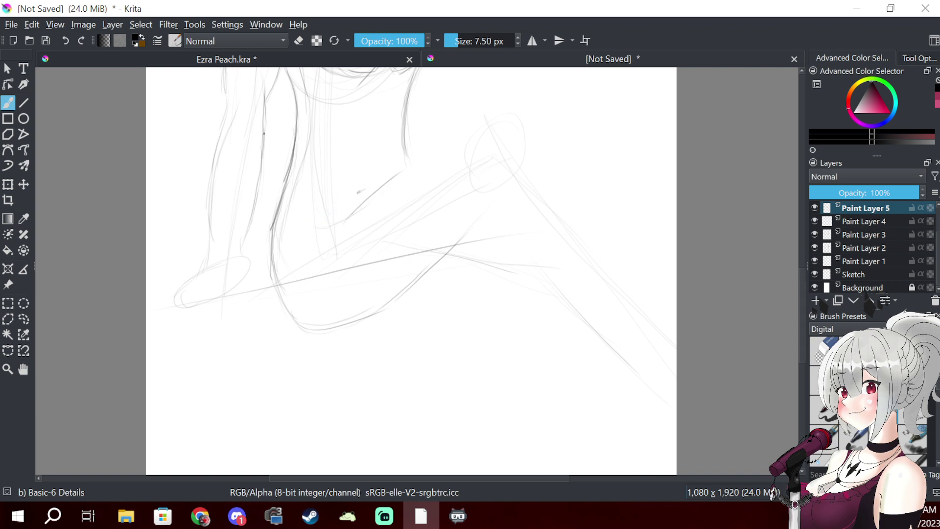
- Draw the top edge of the thigh from the crease at the lap up to the knee guide circle
left_click_drag(346, 219, 455, 150)
left_click_drag(410, 169, 477, 140)
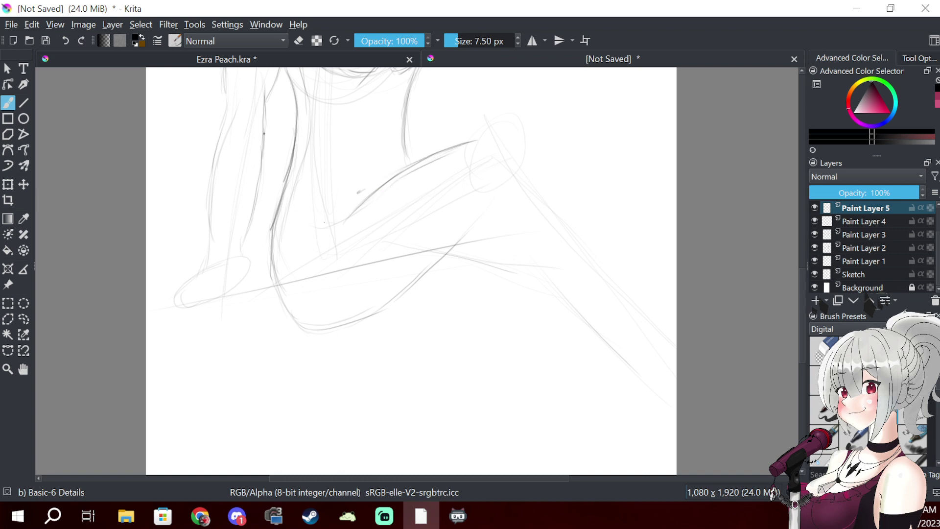
left_click_drag(317, 224, 338, 222)
- Draw the back of the bent knee and the calf's curved underside down the lower leg to the canvas edge
scroll(387, 189, "down", 2)
left_click_drag(399, 260, 341, 332)
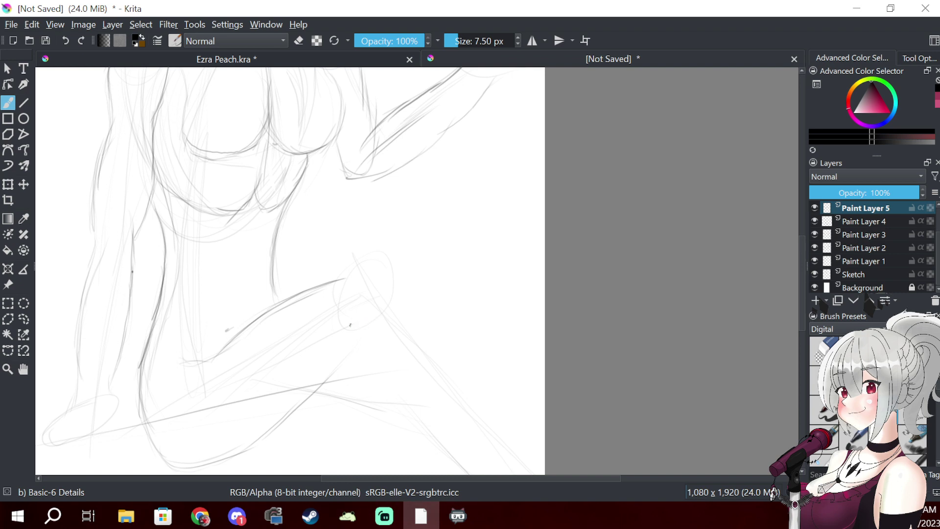
left_click_drag(370, 357, 352, 333)
left_click_drag(366, 340, 378, 245)
left_click_drag(394, 285, 416, 346)
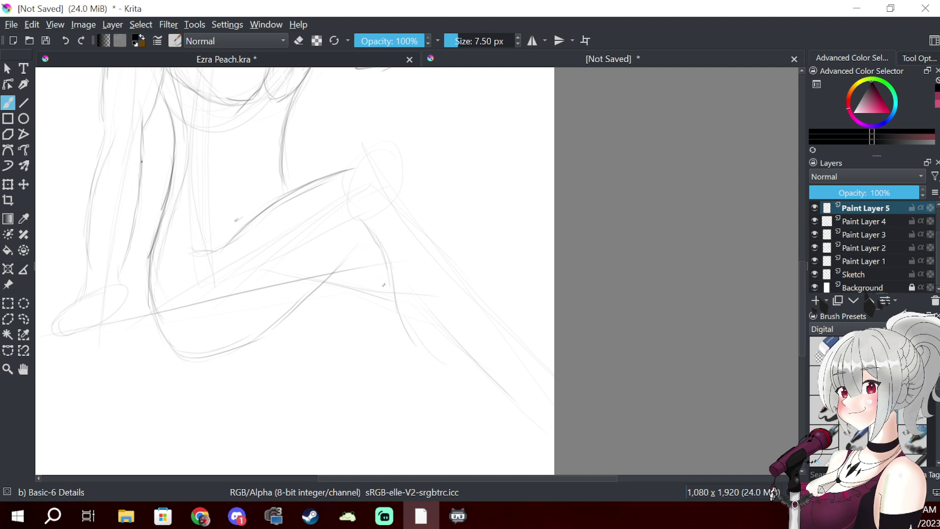
mouse_move(394, 289)
left_mouse_down()
mouse_move(461, 385)
mouse_move(507, 407)
mouse_move(550, 447)
left_mouse_up()
left_click_drag(399, 295, 424, 356)
left_click_drag(409, 324, 469, 389)
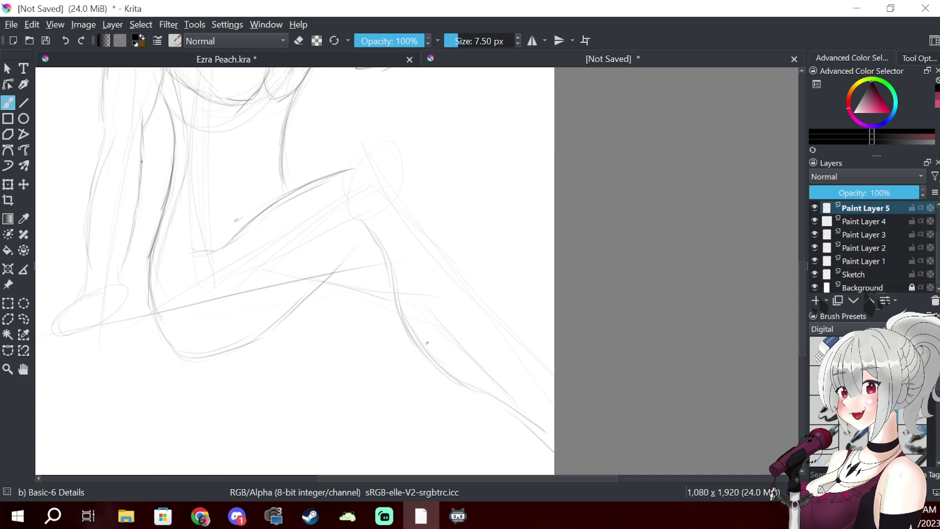
left_click_drag(521, 424, 547, 451)
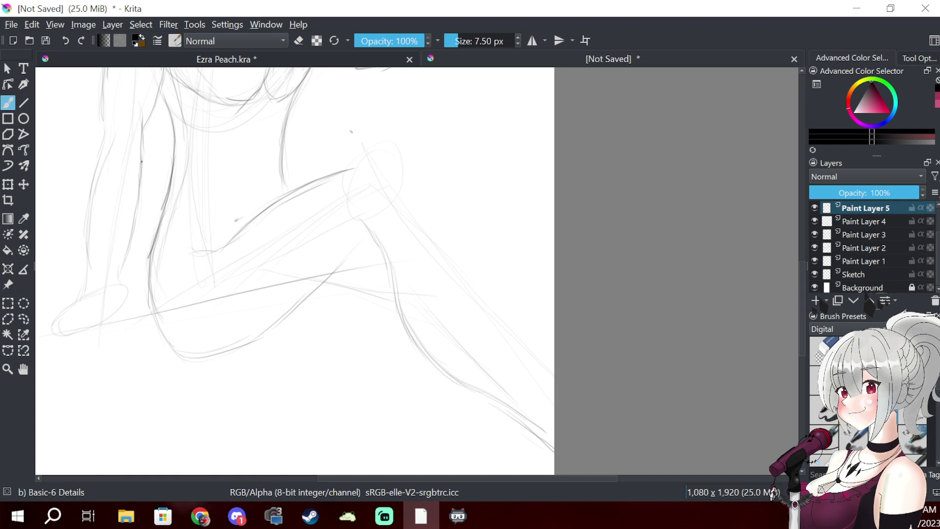
- Round off the top of the knee, draw the shin line down the lower leg, and reinforce the calf contour
mouse_move(344, 171)
left_mouse_down()
mouse_move(372, 156)
mouse_move(391, 161)
mouse_move(411, 195)
left_mouse_up()
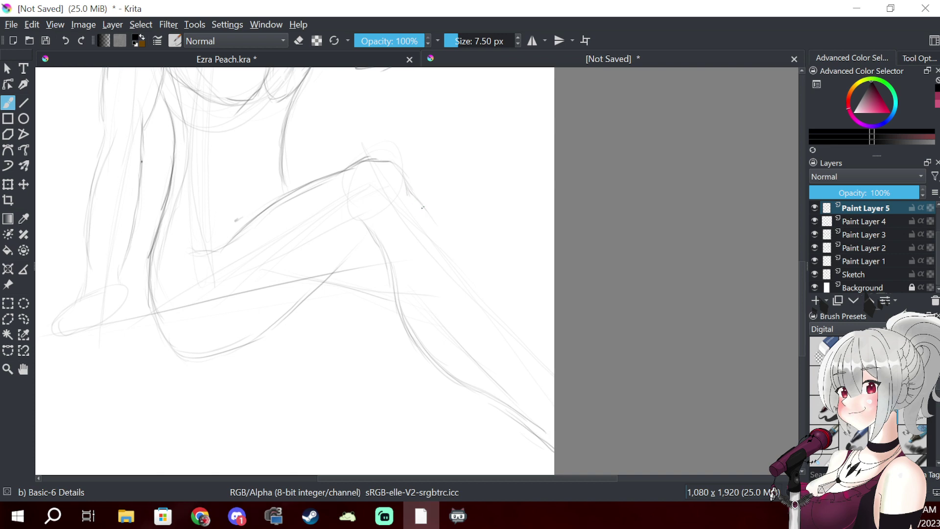
mouse_move(413, 197)
left_mouse_down()
mouse_move(518, 331)
mouse_move(536, 380)
left_mouse_up()
left_click_drag(388, 250, 432, 341)
left_click_drag(394, 270, 475, 394)
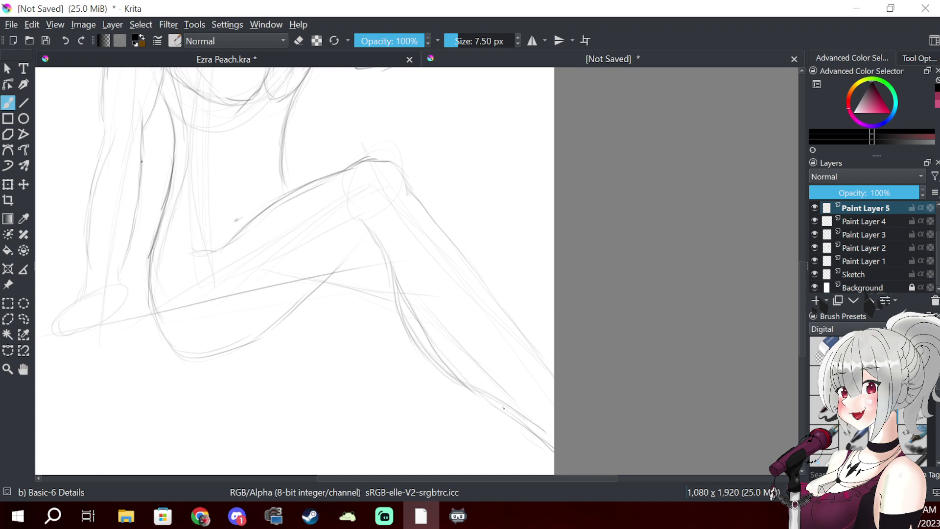
- Erase the rough lines along the underside of the crossed lower leg and redraw the calf contour with the 7.50 px brush
key("e")
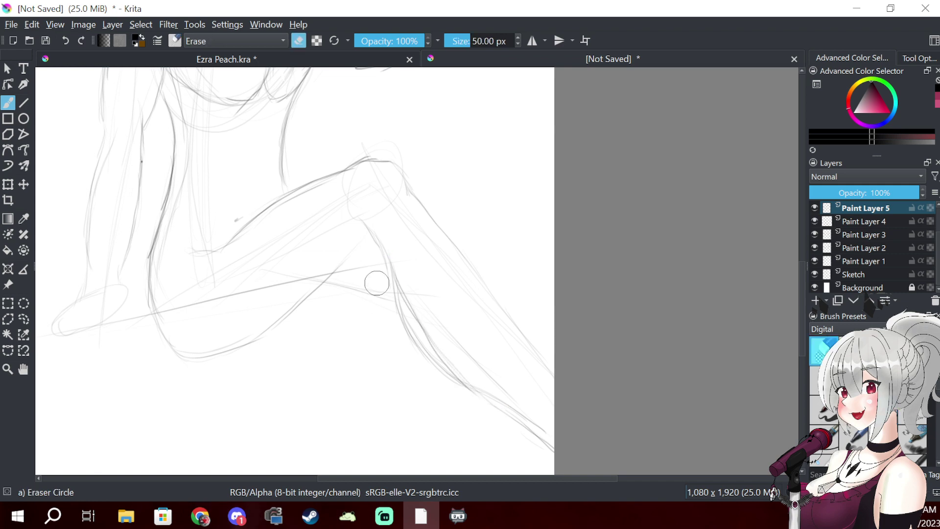
left_click_drag(439, 388, 393, 279)
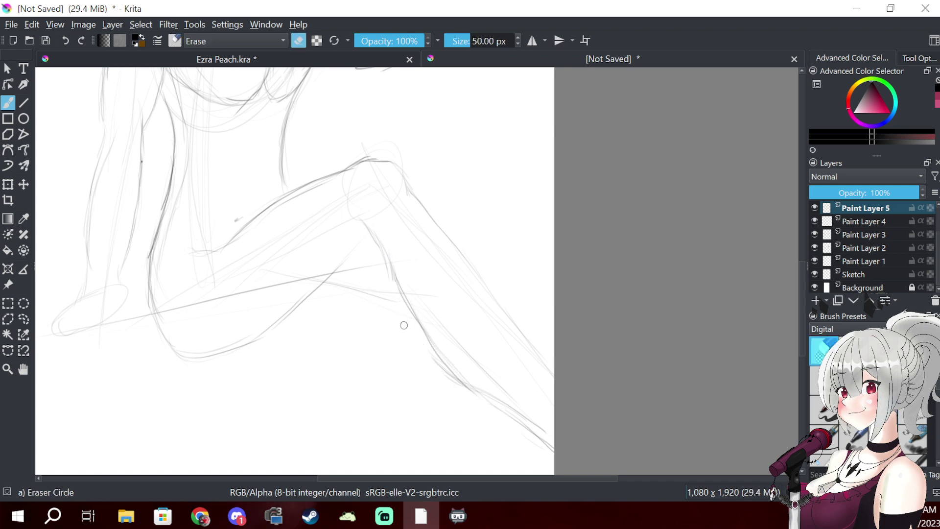
left_click_drag(403, 323, 489, 420)
key("e")
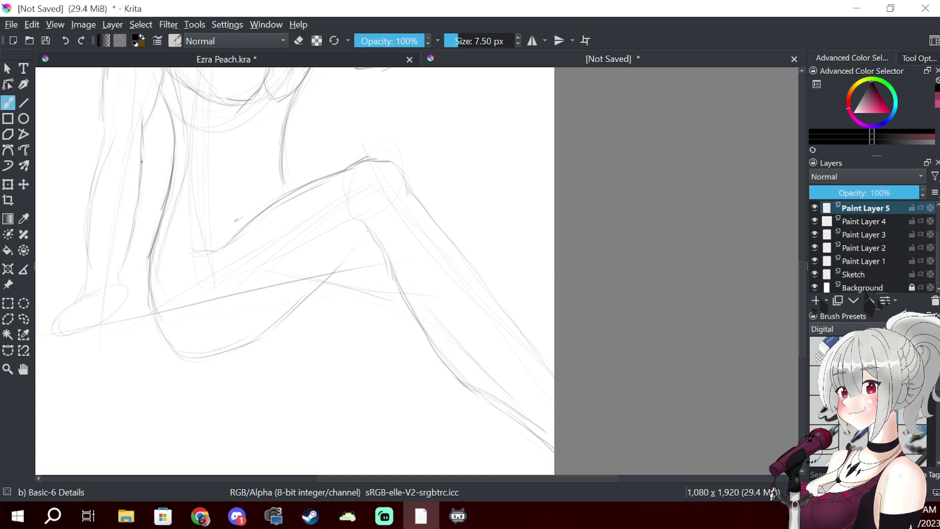
mouse_move(370, 232)
left_mouse_down()
mouse_move(429, 355)
mouse_move(495, 418)
mouse_move(538, 446)
left_mouse_up()
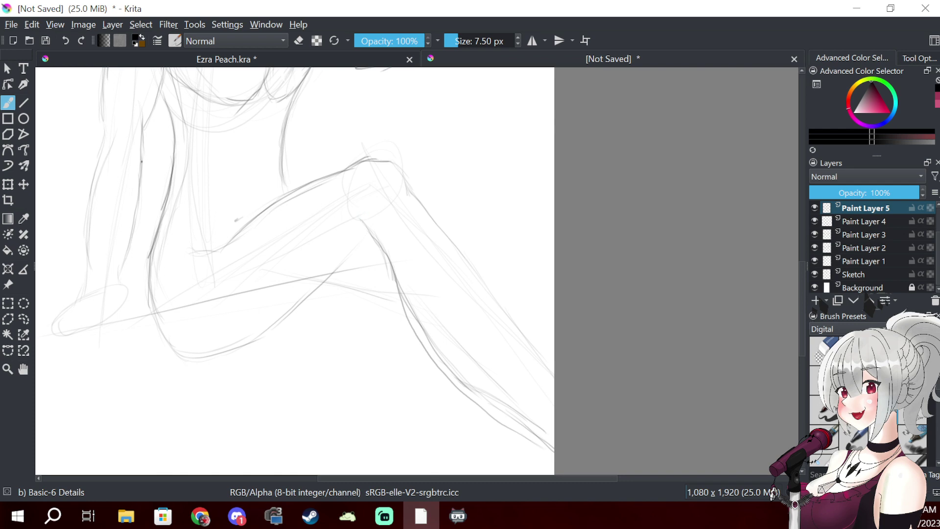
mouse_move(363, 223)
left_mouse_down()
mouse_move(382, 247)
mouse_move(396, 297)
left_mouse_up()
- Erase the contour in the bend behind the knee and redraw it, extending the thigh's underside line up to the knee
key("e")
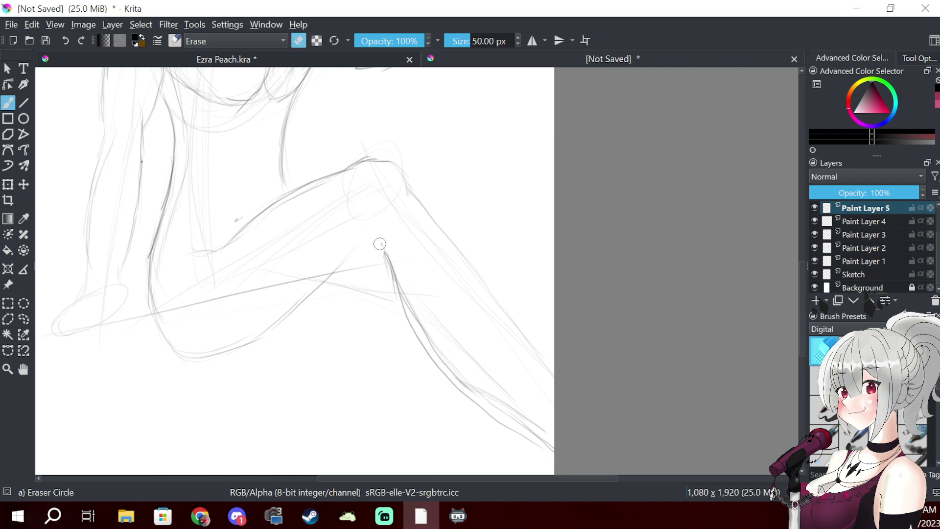
mouse_move(380, 244)
left_mouse_down()
mouse_move(378, 235)
mouse_move(384, 251)
left_mouse_up()
key("e")
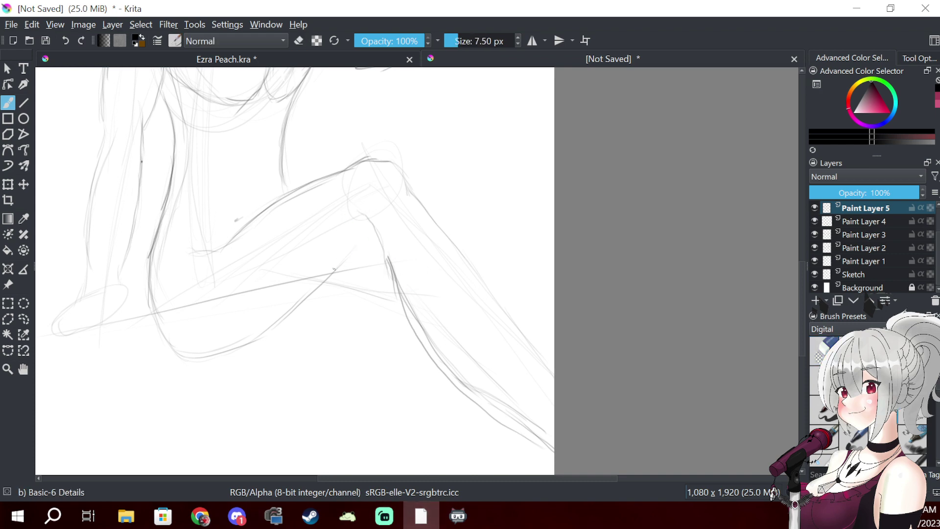
left_click_drag(350, 257, 365, 237)
- Sketch the second leg beneath the crossed one, with its thigh underside and the curved back of its calf
mouse_move(272, 345)
left_mouse_down()
mouse_move(237, 361)
mouse_move(359, 326)
left_mouse_up()
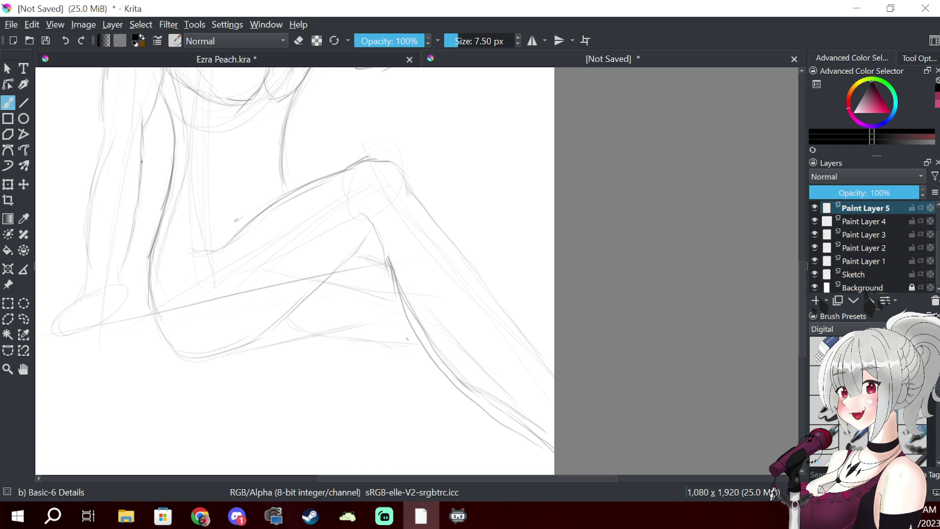
mouse_move(415, 350)
left_mouse_down()
mouse_move(420, 382)
mouse_move(477, 454)
left_mouse_up()
left_click_drag(431, 389, 416, 351)
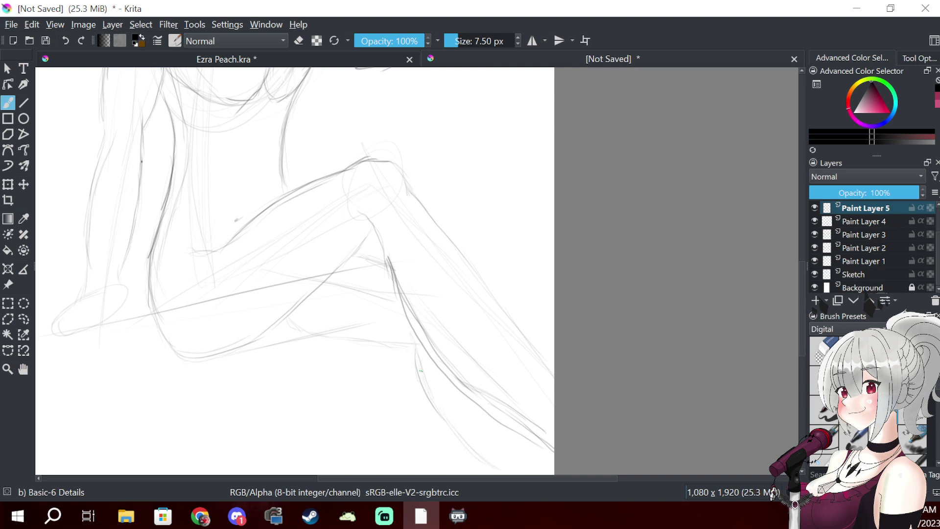
- Add a new paint layer above Paint Layer 5 for sketching the hair on the head
mouse_move(425, 298)
left_mouse_down()
mouse_move(450, 357)
mouse_move(443, 352)
left_mouse_up()
left_click_drag(375, 213, 426, 439)
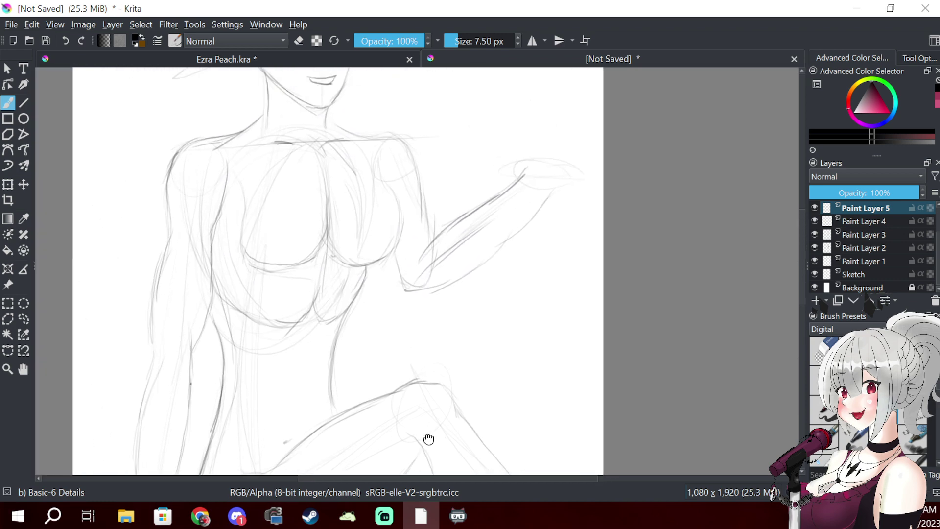
left_click_drag(422, 343, 422, 421)
mouse_move(419, 303)
left_mouse_down()
mouse_move(420, 384)
mouse_move(469, 417)
left_mouse_up()
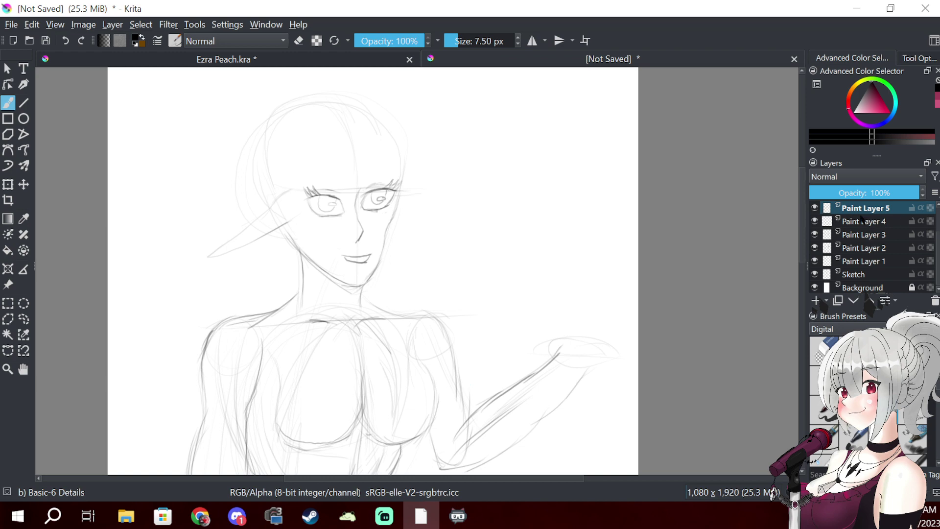
left_click(816, 300)
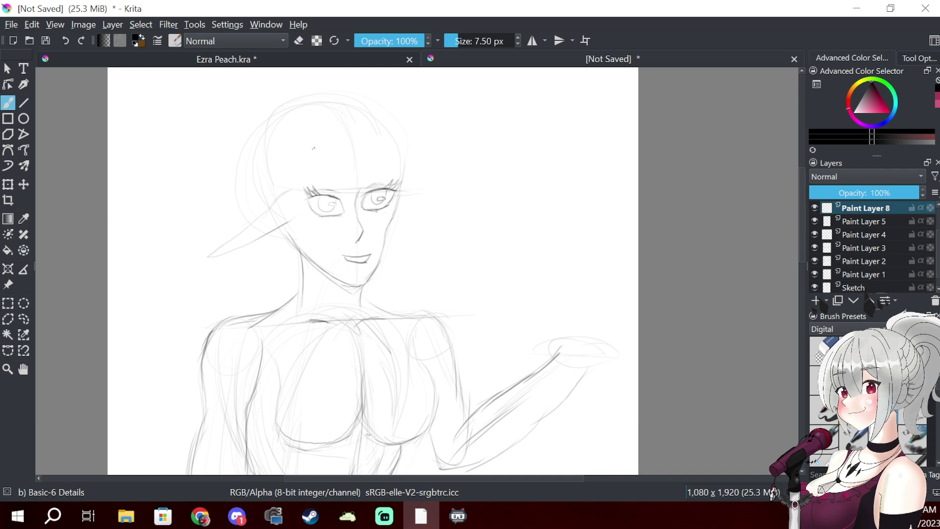
left_click_drag(308, 167, 309, 241)
left_click_drag(299, 202, 312, 235)
left_click_drag(280, 180, 301, 223)
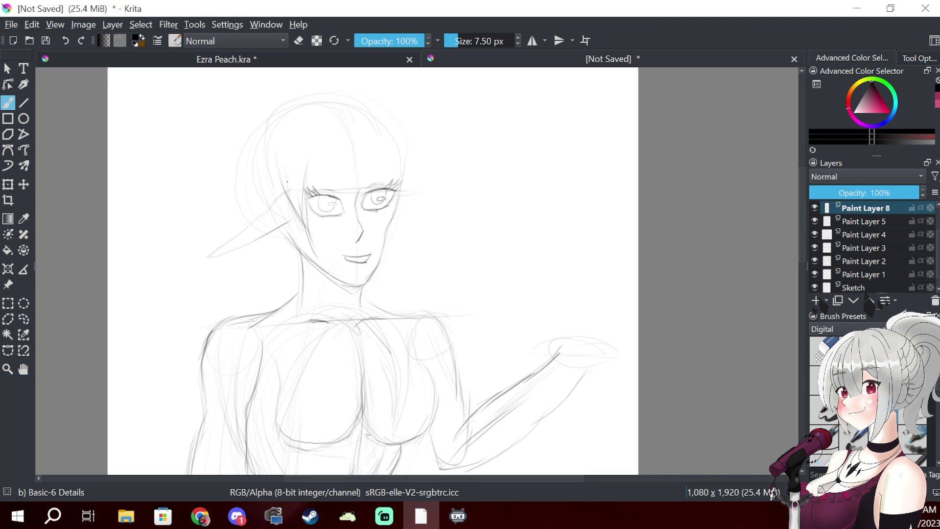
mouse_move(291, 195)
left_mouse_down()
mouse_move(288, 229)
mouse_move(264, 180)
mouse_move(270, 232)
left_mouse_up()
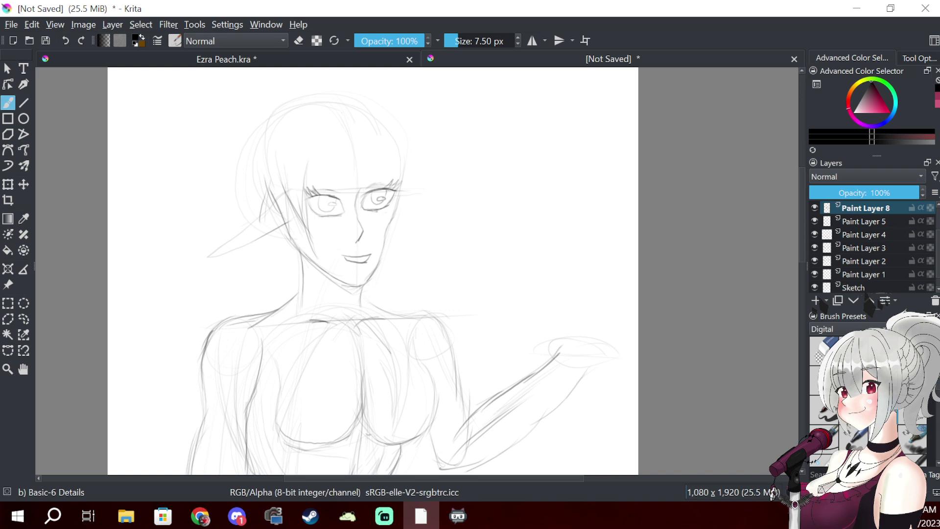
key("alt+Tab")
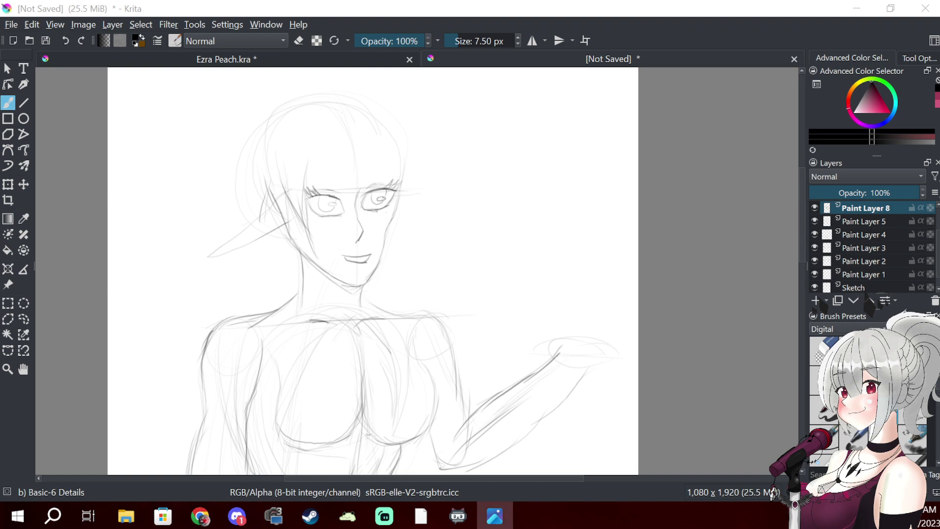
key("e")
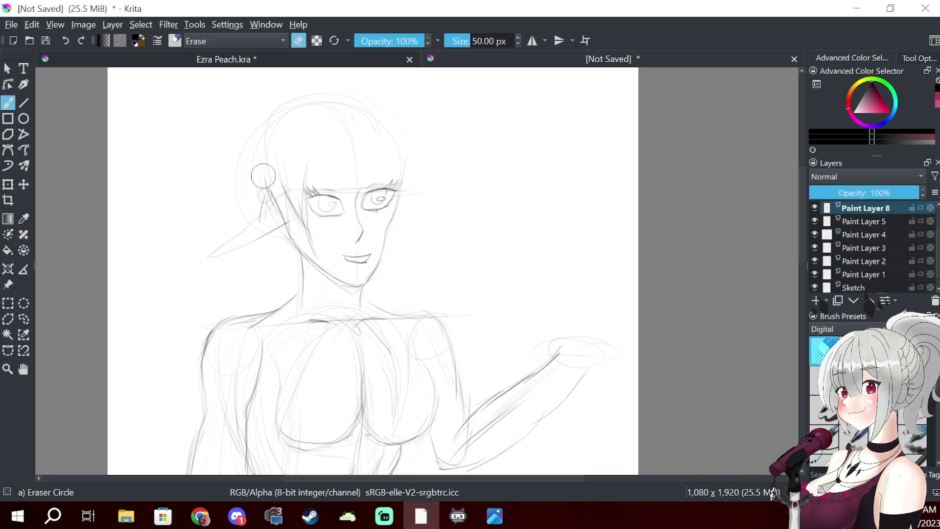
mouse_move(263, 230)
left_mouse_down()
mouse_move(307, 271)
mouse_move(272, 176)
mouse_move(314, 255)
left_mouse_up()
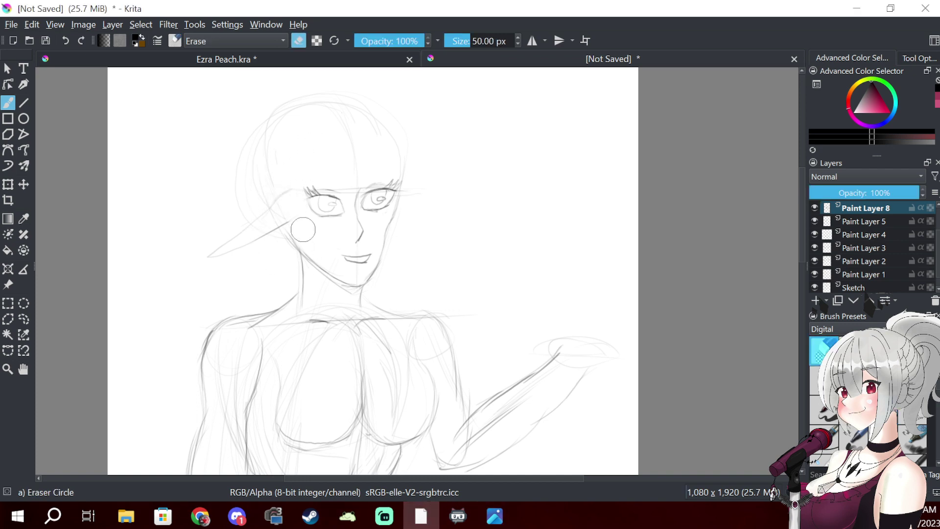
- Sketch the pointed fringe strands falling over the forehead, between the eyes and down both sides of the face
key("e")
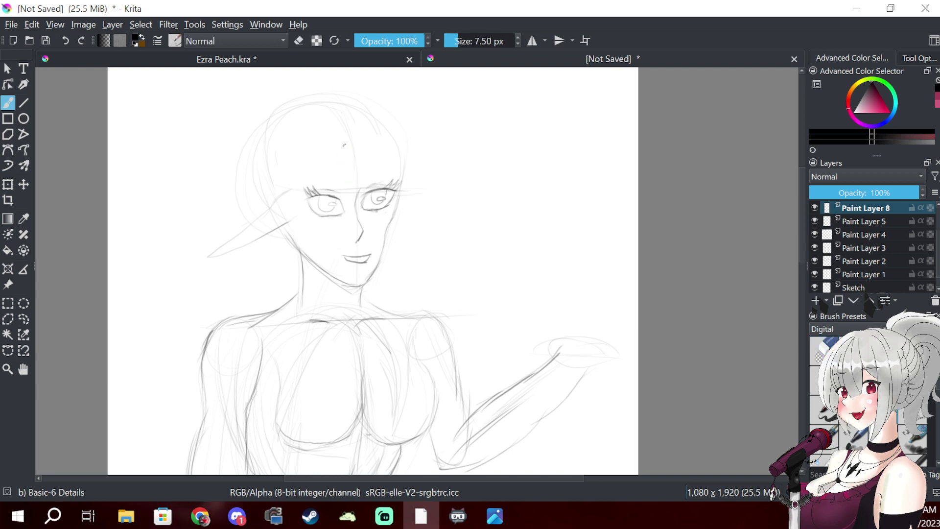
mouse_move(345, 149)
left_mouse_down()
mouse_move(346, 237)
mouse_move(357, 201)
left_mouse_up()
mouse_move(368, 135)
left_mouse_down()
mouse_move(374, 169)
mouse_move(377, 132)
mouse_move(363, 179)
mouse_move(323, 207)
left_mouse_up()
left_click_drag(351, 158, 327, 194)
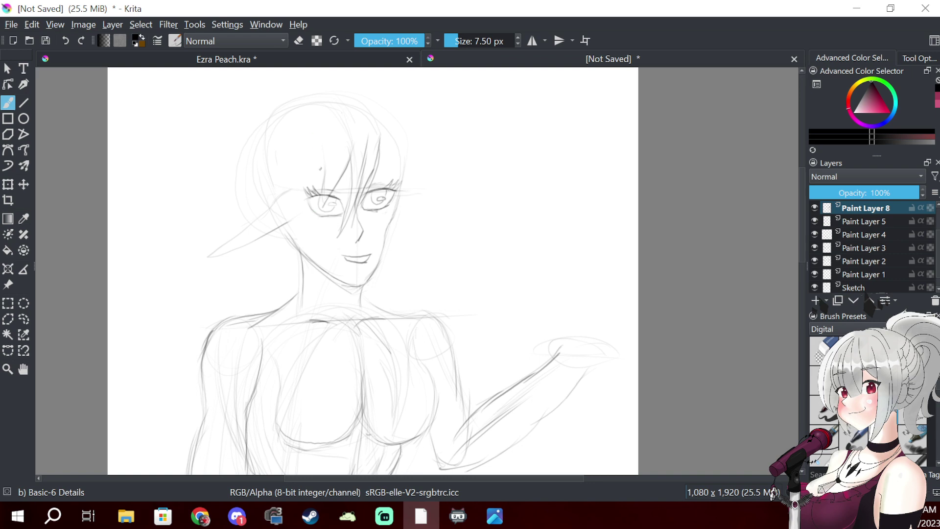
mouse_move(320, 147)
left_mouse_down()
mouse_move(305, 196)
mouse_move(286, 211)
mouse_move(295, 226)
left_mouse_up()
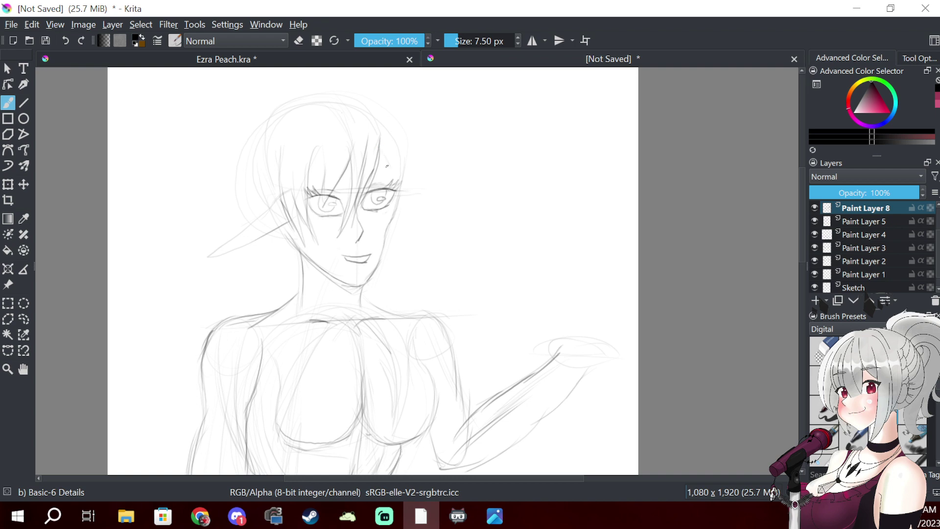
mouse_move(401, 185)
left_mouse_down()
mouse_move(405, 134)
mouse_move(396, 199)
left_mouse_up()
left_click_drag(405, 145, 399, 208)
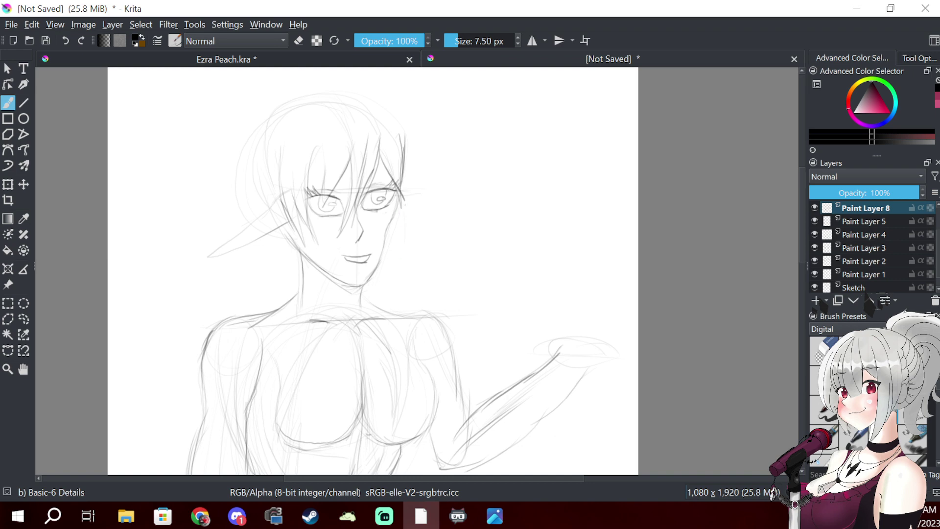
left_click_drag(405, 205, 397, 292)
left_click_drag(399, 238, 396, 292)
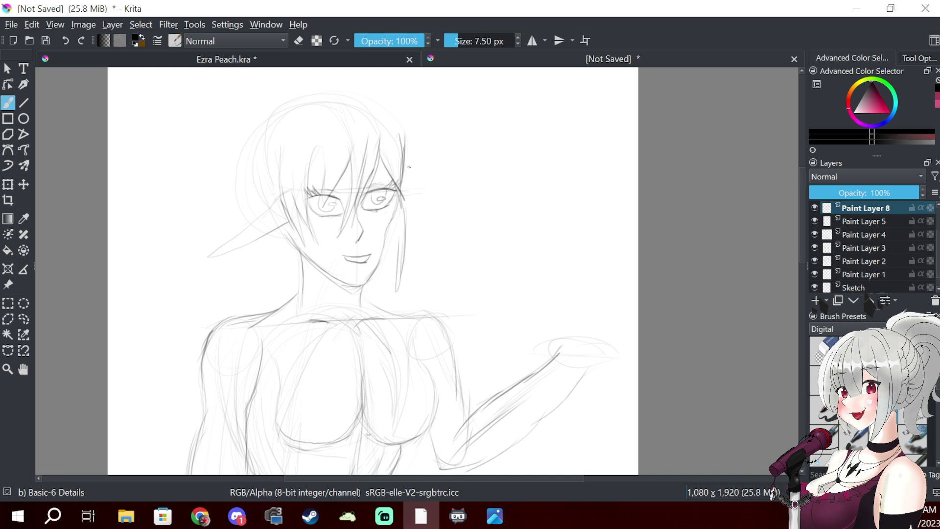
key("e")
mouse_move(404, 238)
left_mouse_down()
mouse_move(393, 266)
mouse_move(412, 243)
mouse_move(394, 295)
mouse_move(415, 224)
left_mouse_up()
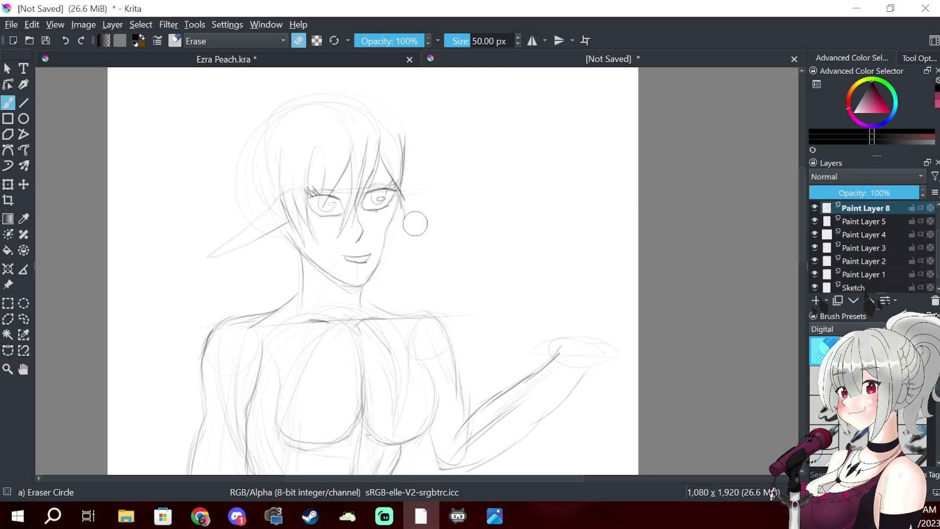
- Sketch a short, pointed lock of hair beside the far cheek, ending above the chin
key("e")
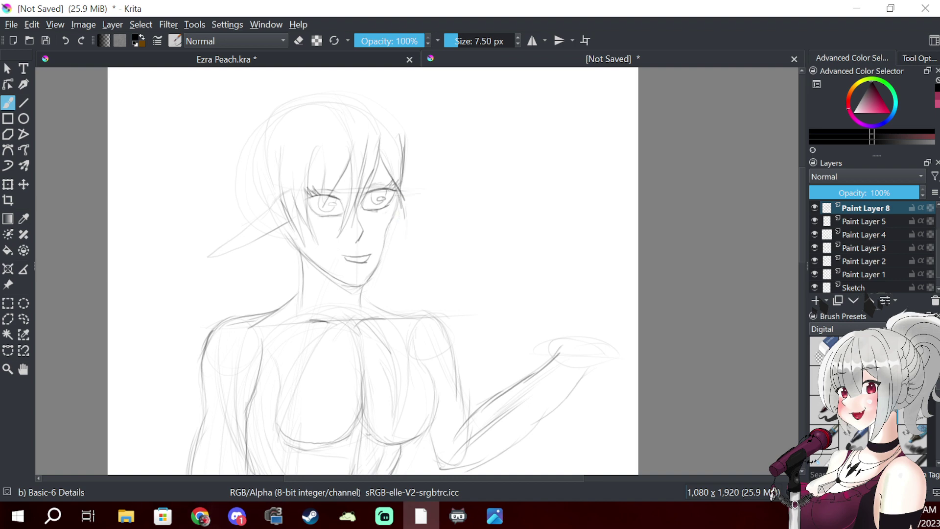
mouse_move(404, 216)
left_mouse_down()
mouse_move(406, 250)
mouse_move(398, 212)
left_mouse_up()
mouse_move(392, 222)
left_mouse_down()
mouse_move(399, 261)
mouse_move(391, 225)
left_mouse_up()
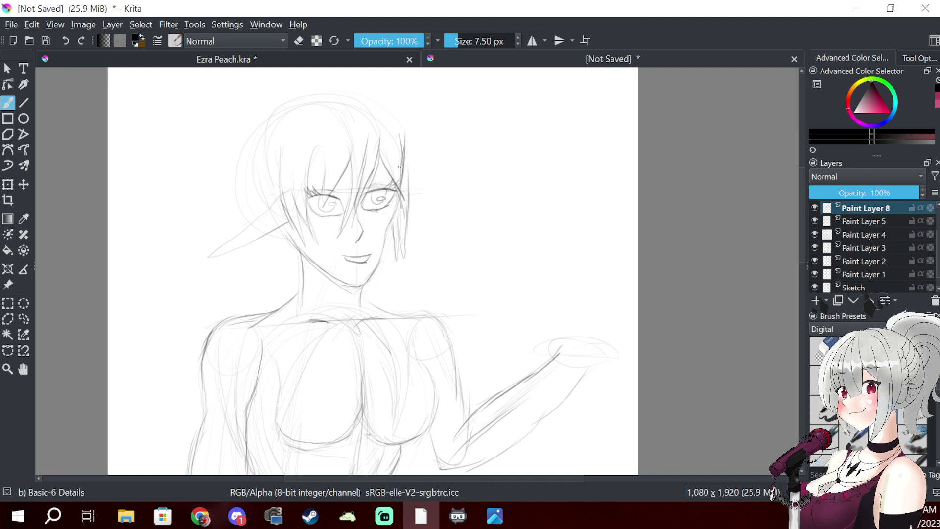
- Sketch the top of the fringe across the forehead and the hair outline over the crown of the head
left_click_drag(399, 175, 424, 186)
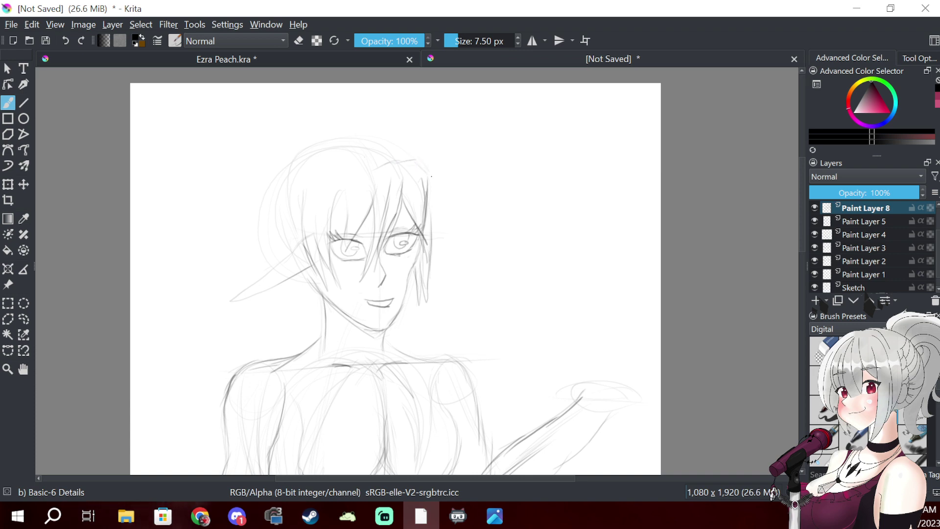
left_click_drag(371, 174, 360, 170)
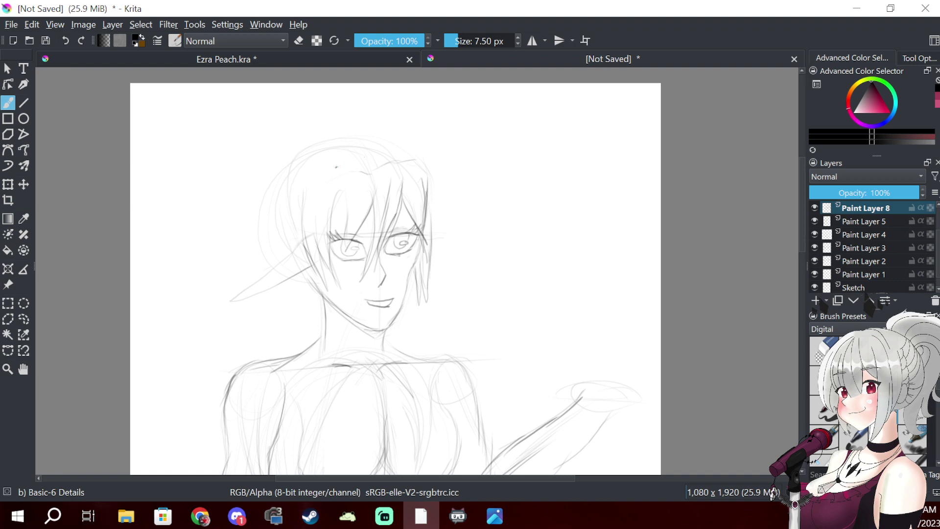
left_click_drag(358, 171, 322, 169)
mouse_move(386, 152)
left_mouse_down()
mouse_move(345, 148)
mouse_move(381, 145)
mouse_move(397, 161)
mouse_move(382, 144)
mouse_move(338, 143)
left_mouse_up()
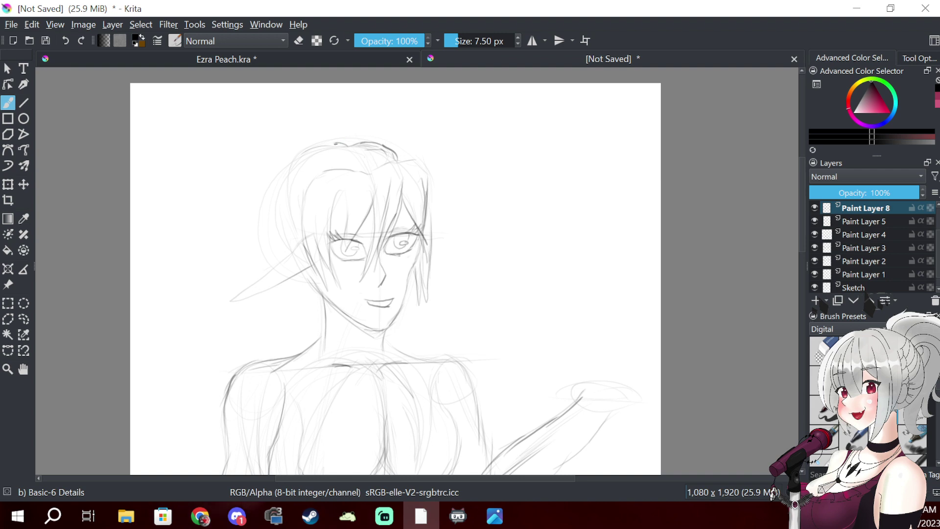
- Sketch a ponytail rising from the crown and sweeping back behind the head into several pointed tips
mouse_move(327, 144)
left_mouse_down()
mouse_move(302, 131)
mouse_move(223, 218)
mouse_move(221, 211)
mouse_move(189, 237)
mouse_move(245, 210)
left_mouse_up()
left_click_drag(221, 258, 263, 207)
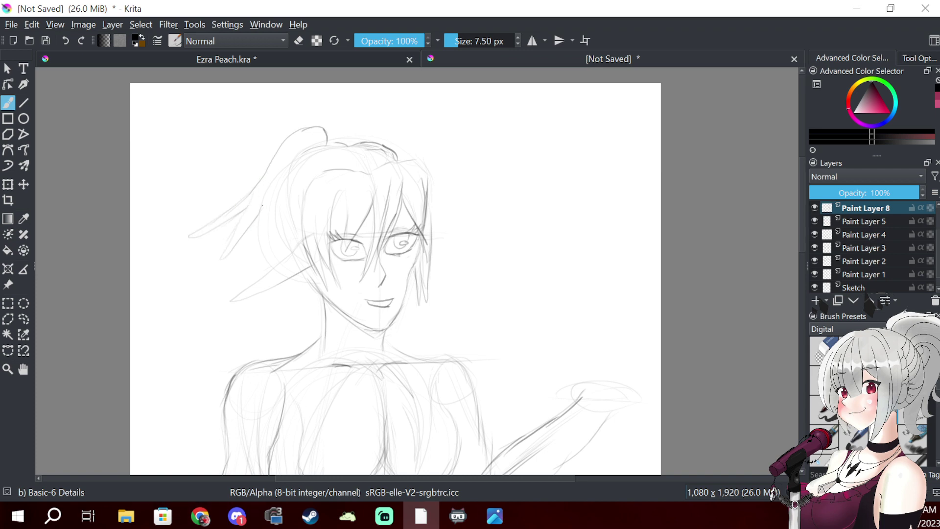
left_click_drag(235, 259, 273, 223)
- Outline the back of the hair from behind the ear up to the base of the ponytail
left_click(384, 516)
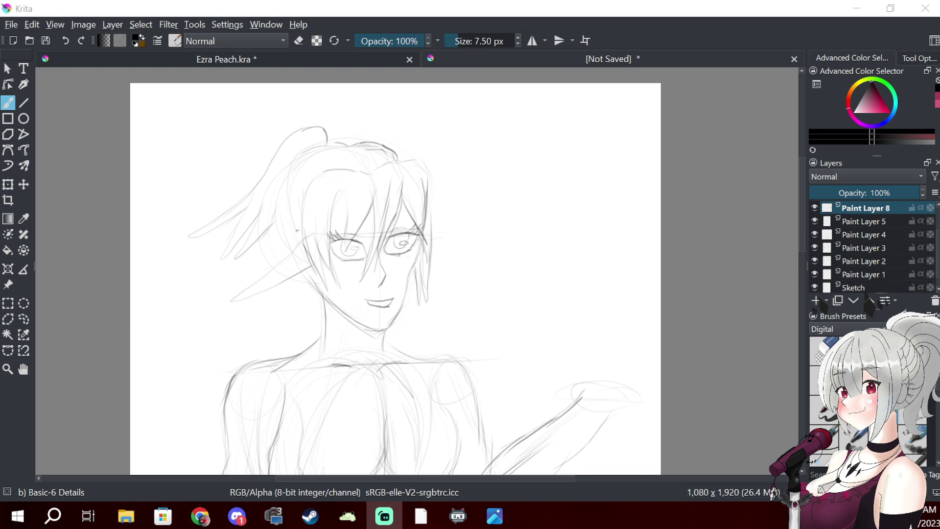
left_click(290, 240)
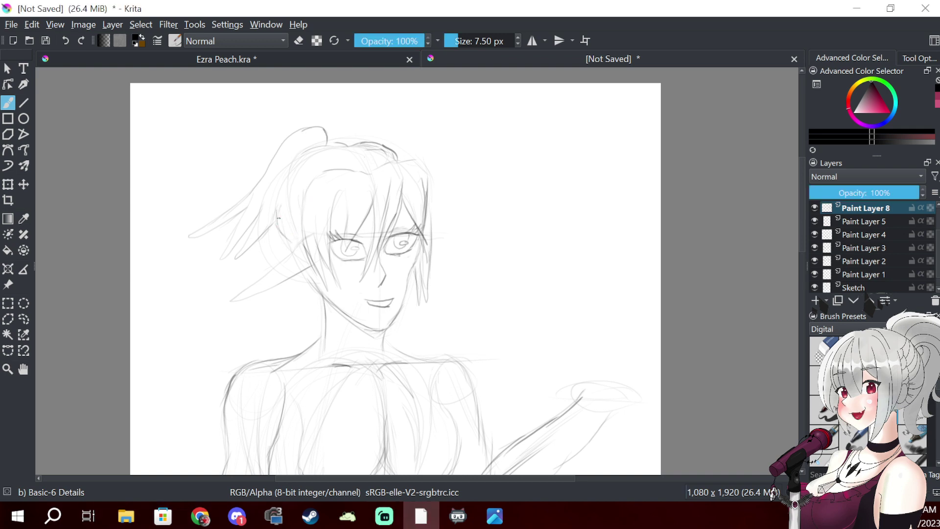
mouse_move(280, 210)
left_mouse_down()
mouse_move(283, 176)
mouse_move(308, 152)
left_mouse_up()
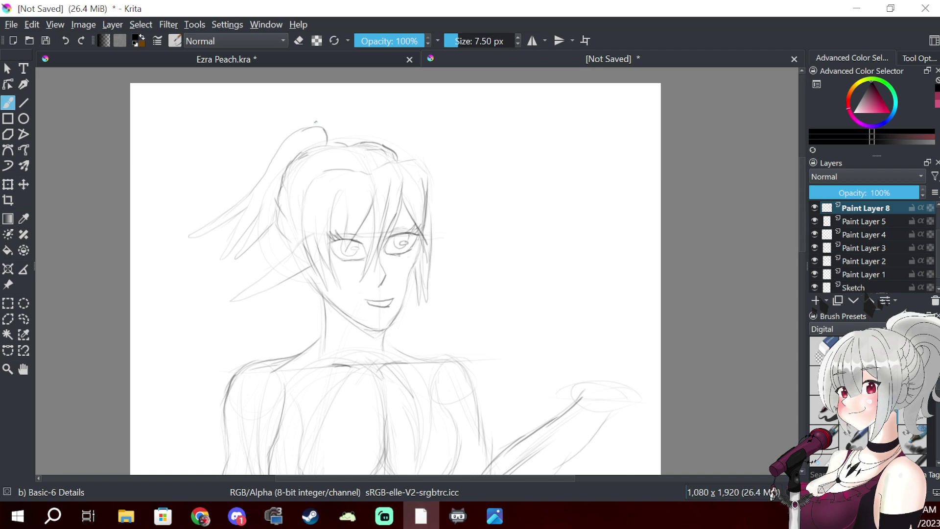
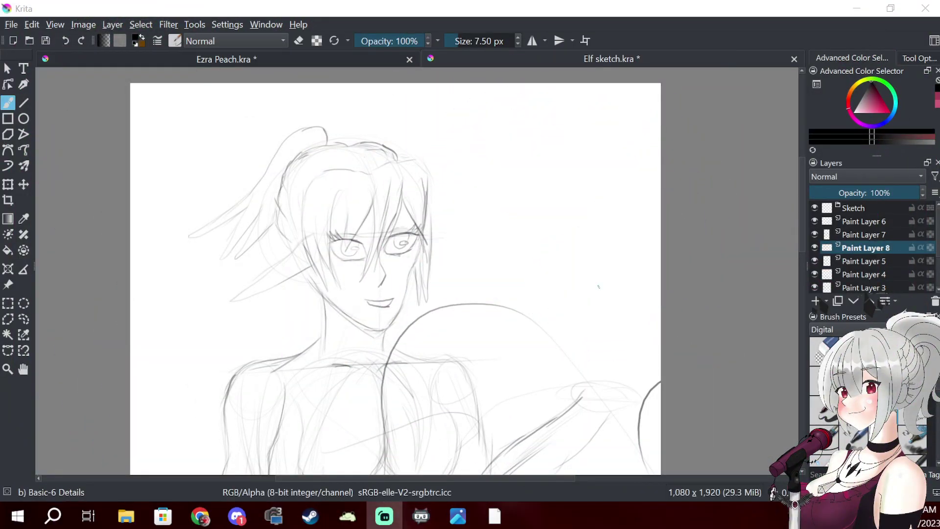
- Undo the last stroke and erase the dark curve at the canvas's right edge beside the raised hand on Paint Layer 8
key("ctrl+z")
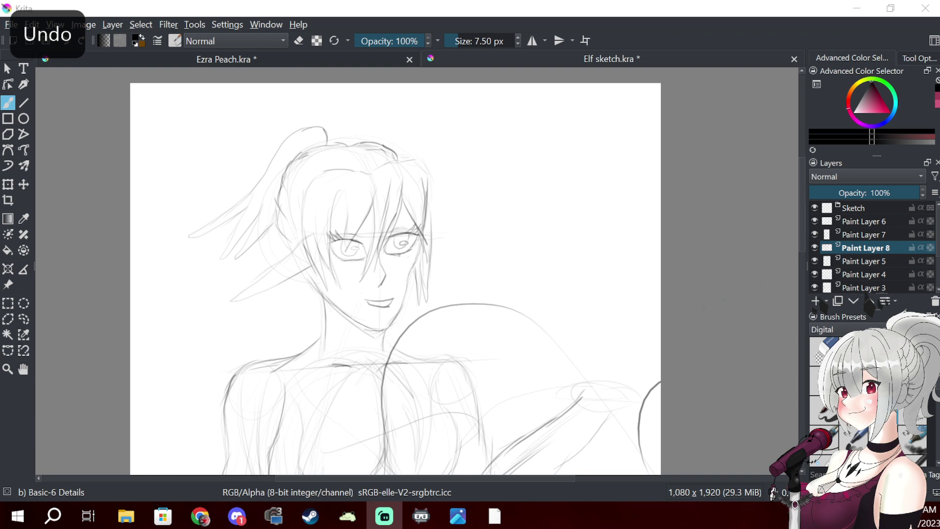
mouse_move(575, 307)
left_mouse_down()
mouse_move(542, 317)
mouse_move(499, 128)
left_mouse_up()
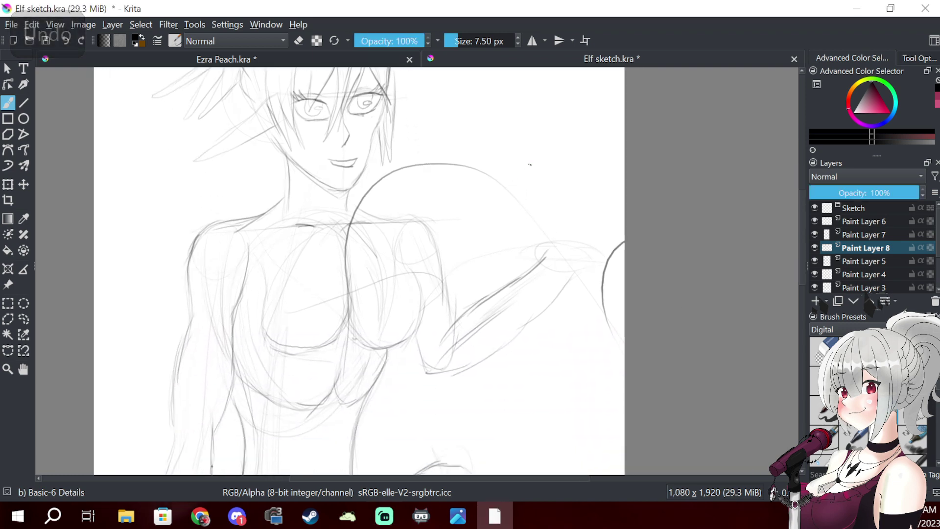
key("e")
left_click_drag(607, 241, 612, 247)
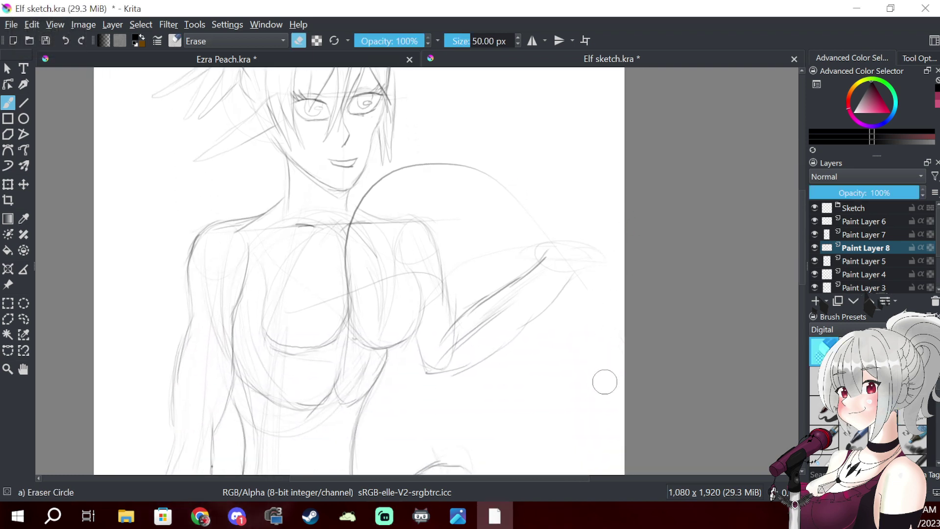
- Erase the large stray curve arching from the raised hand over the shoulder and down the chest on Paint Layer 8
mouse_move(553, 242)
left_mouse_down()
mouse_move(537, 204)
mouse_move(492, 214)
left_mouse_up()
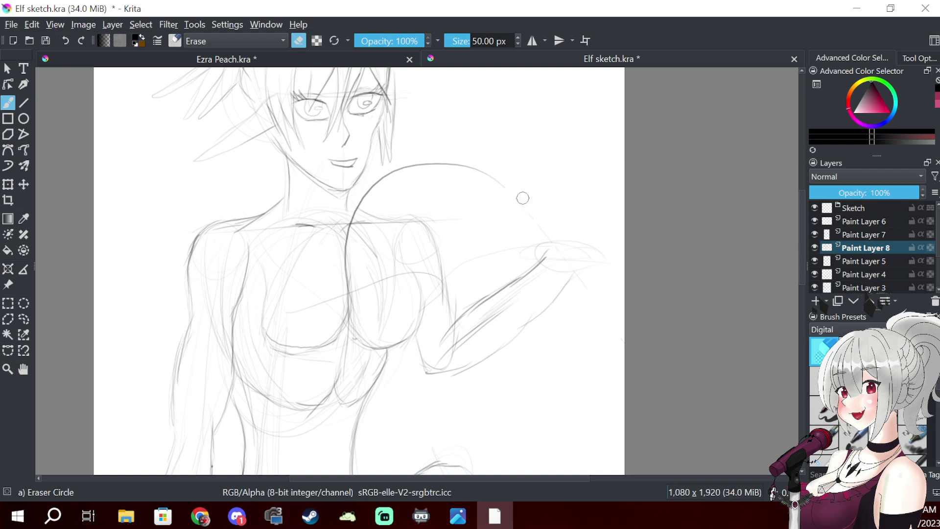
mouse_move(532, 158)
left_mouse_down()
mouse_move(484, 187)
mouse_move(414, 202)
mouse_move(411, 186)
mouse_move(452, 153)
mouse_move(413, 160)
mouse_move(350, 268)
mouse_move(348, 246)
mouse_move(358, 354)
left_mouse_up()
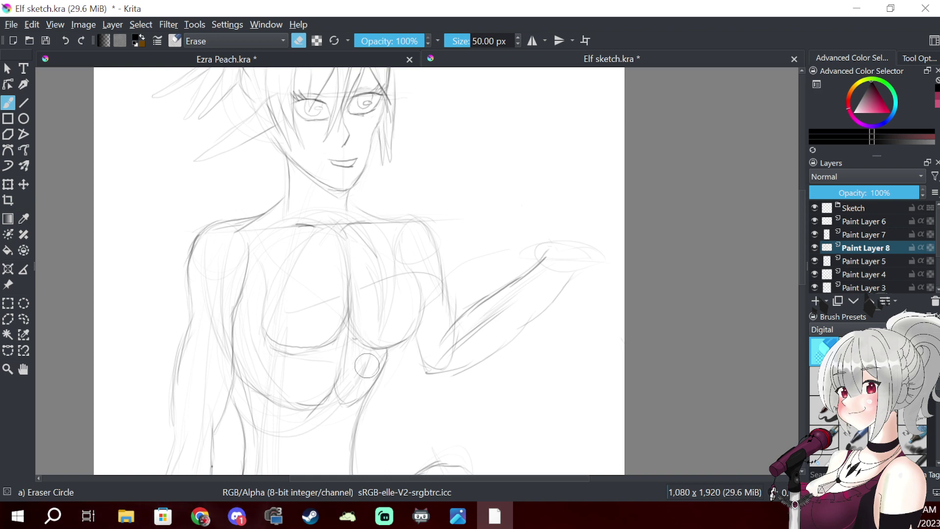
- Sketch loose hair strands falling from behind the ear to the shoulder and down onto the chest with the Basic-6 Details brush
key("slash")
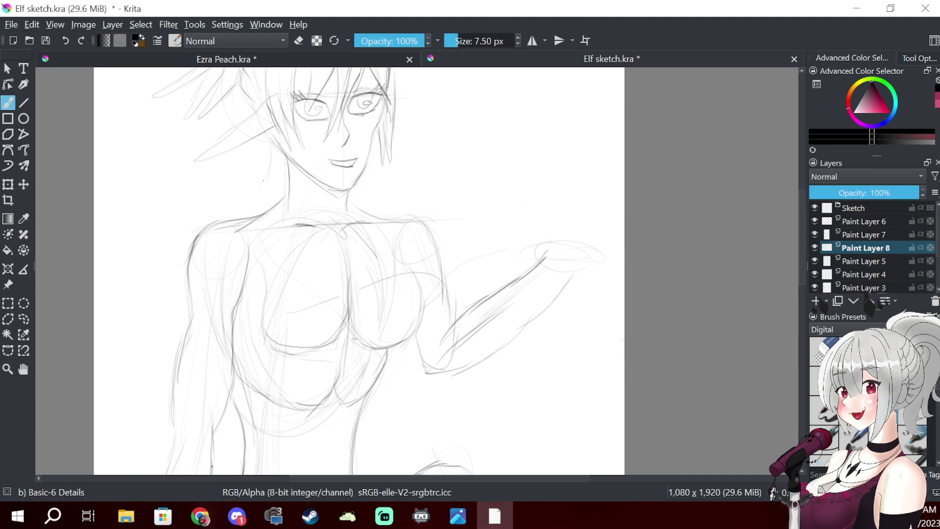
mouse_move(272, 150)
left_mouse_down()
mouse_move(266, 177)
mouse_move(267, 163)
mouse_move(240, 208)
left_mouse_up()
left_click_drag(275, 174, 273, 185)
left_click_drag(273, 179, 285, 264)
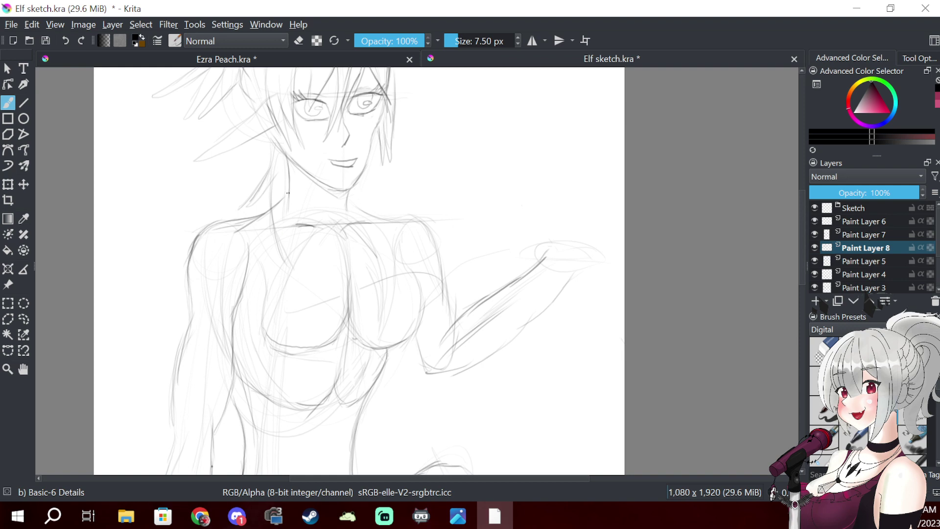
left_click_drag(300, 278, 289, 237)
mouse_move(320, 276)
left_mouse_down()
mouse_move(299, 236)
mouse_move(292, 165)
left_mouse_up()
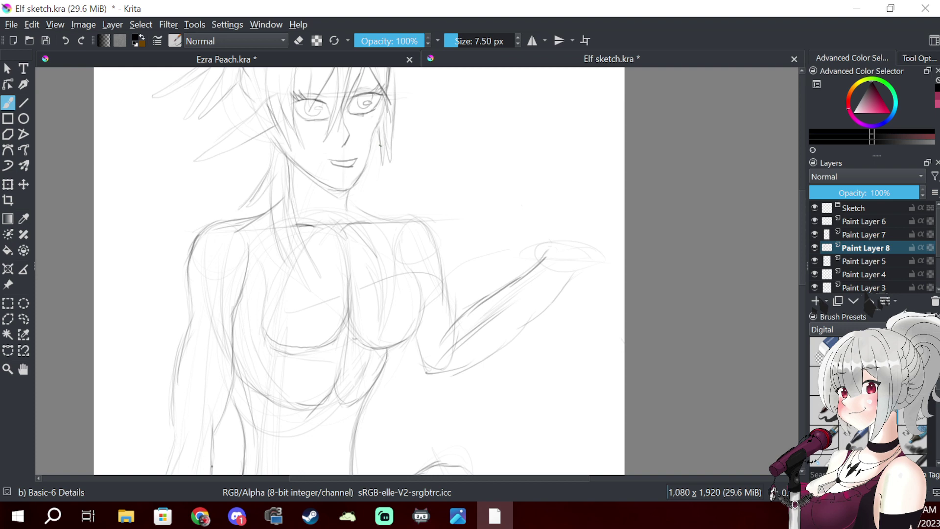
- Sketch the hair strands on the other side of the neck down to the collarbone and reinforce the pointed lock behind the neck
mouse_move(373, 169)
left_mouse_down()
mouse_move(390, 213)
mouse_move(376, 211)
mouse_move(377, 243)
left_mouse_up()
mouse_move(371, 207)
left_mouse_down()
mouse_move(363, 234)
mouse_move(348, 191)
left_mouse_up()
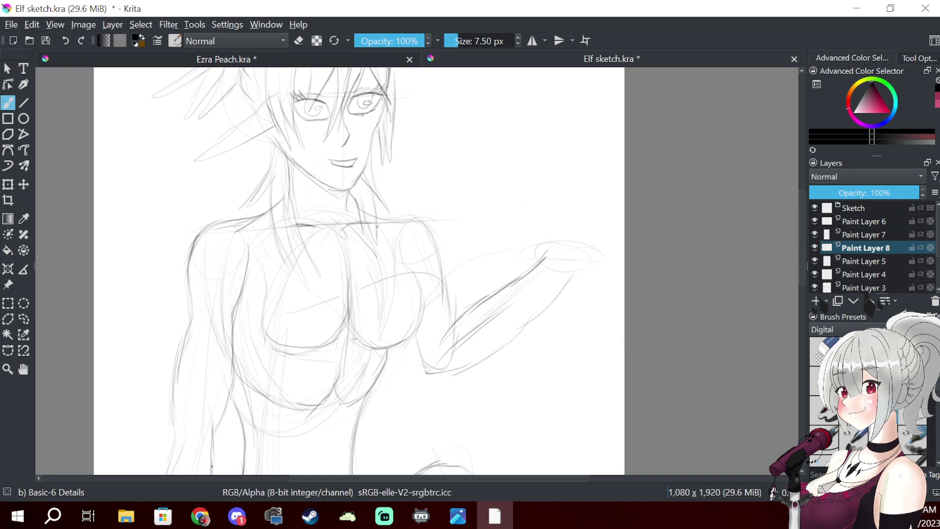
mouse_move(378, 214)
left_mouse_down()
mouse_move(365, 231)
mouse_move(365, 197)
left_mouse_up()
left_click_drag(275, 152, 245, 202)
mouse_move(348, 203)
left_mouse_down()
mouse_move(318, 317)
mouse_move(355, 297)
mouse_move(360, 280)
left_mouse_up()
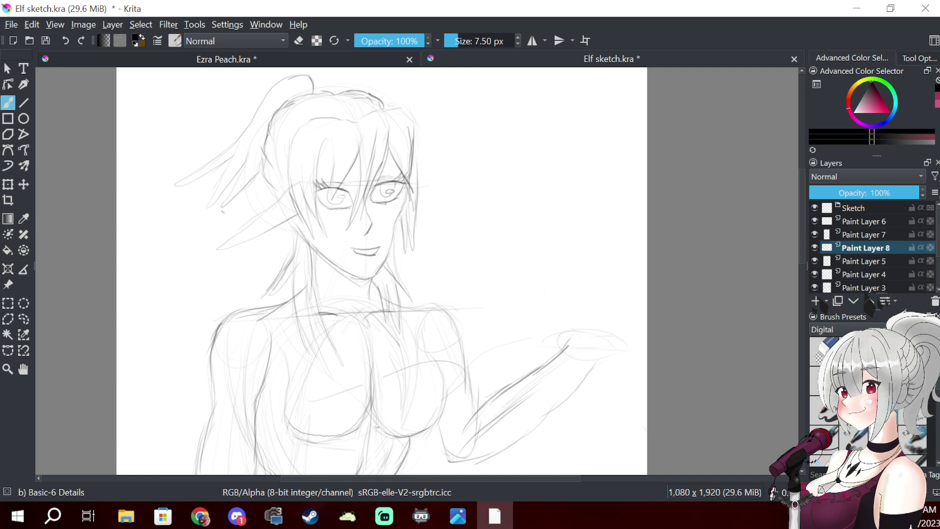
- Add a new paint layer above Paint Layer 6 inside the Sketch group
left_click(874, 235)
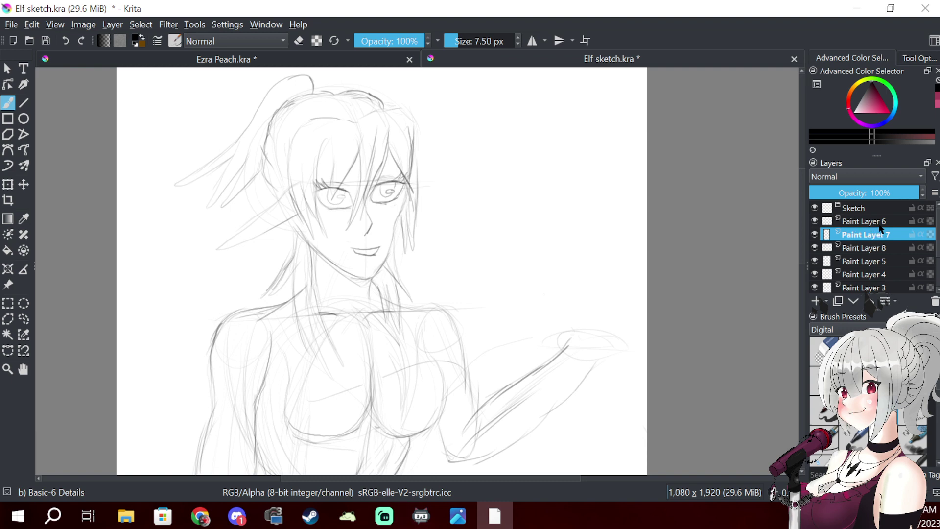
left_click(881, 225)
left_click(816, 301)
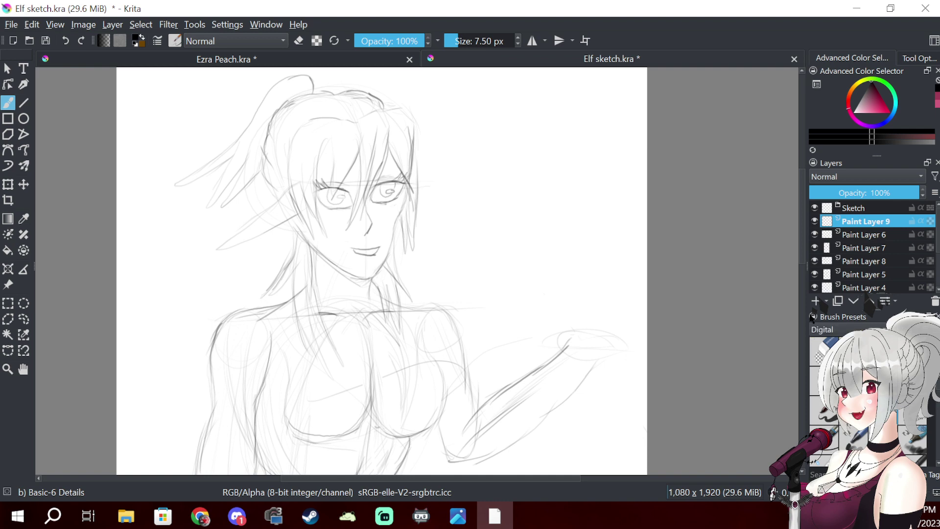
mouse_move(438, 275)
left_mouse_down()
mouse_move(489, 120)
mouse_move(485, 135)
left_mouse_up()
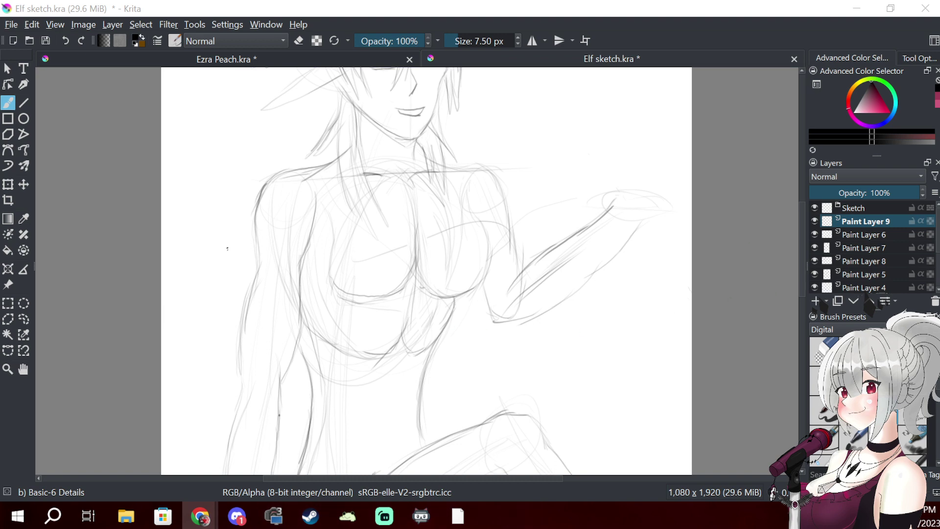
key("minus")
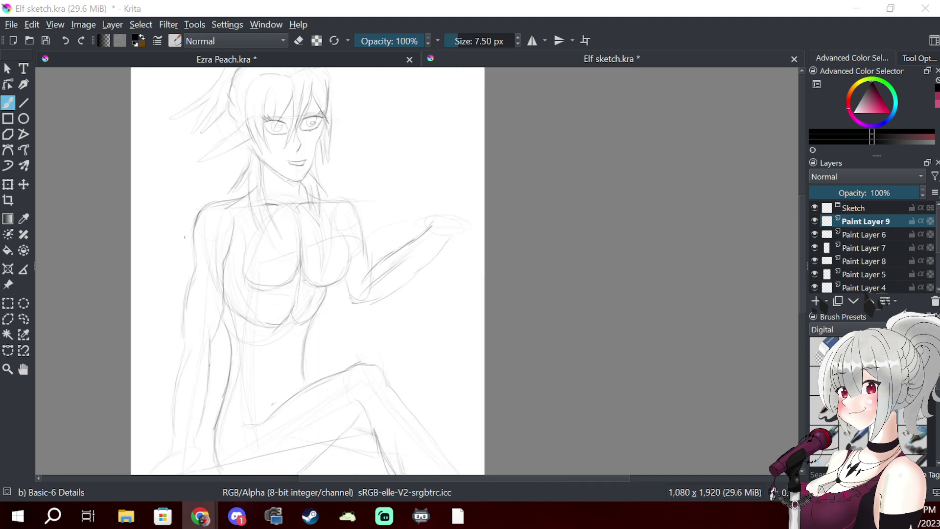
key("minus")
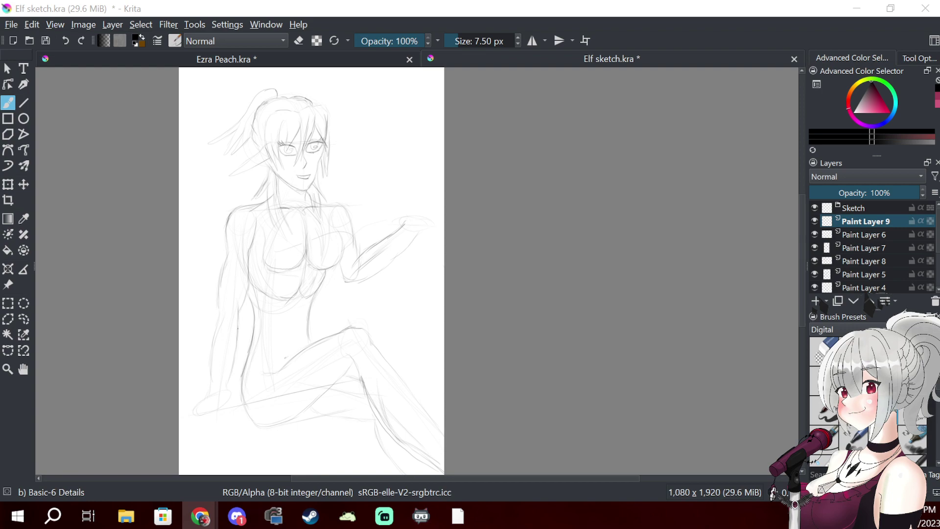
- Switch to Chrome and examine the seated elf reference pin from the hair down to the dress and crossed legs
left_click(200, 517)
left_click_drag(330, 142, 342, 2)
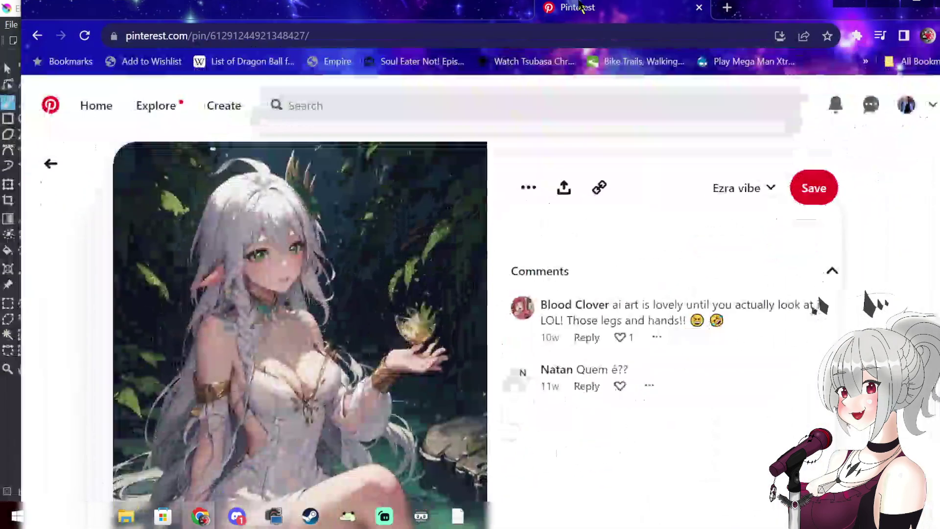
scroll(339, 346, "down", 3)
scroll(339, 346, "up", 5)
scroll(339, 349, "down", 4)
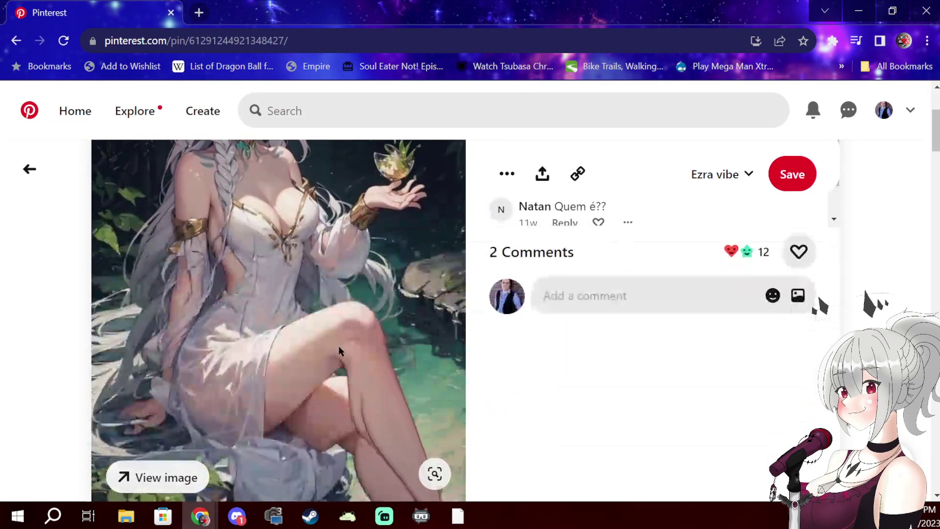
scroll(339, 349, "up", 5)
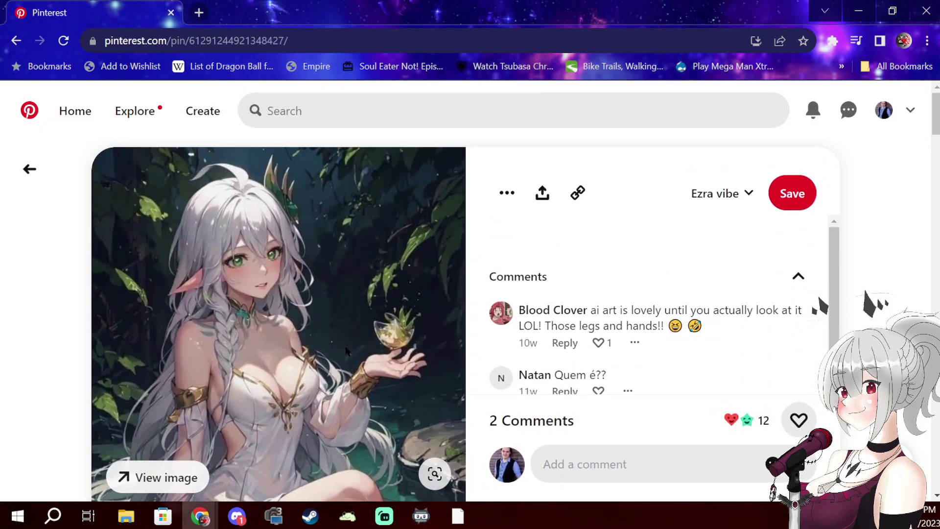
- Return to the "elf princess" Pinterest results, browse the outfit ideas and move the browser window off the Krita canvas
left_click(30, 172)
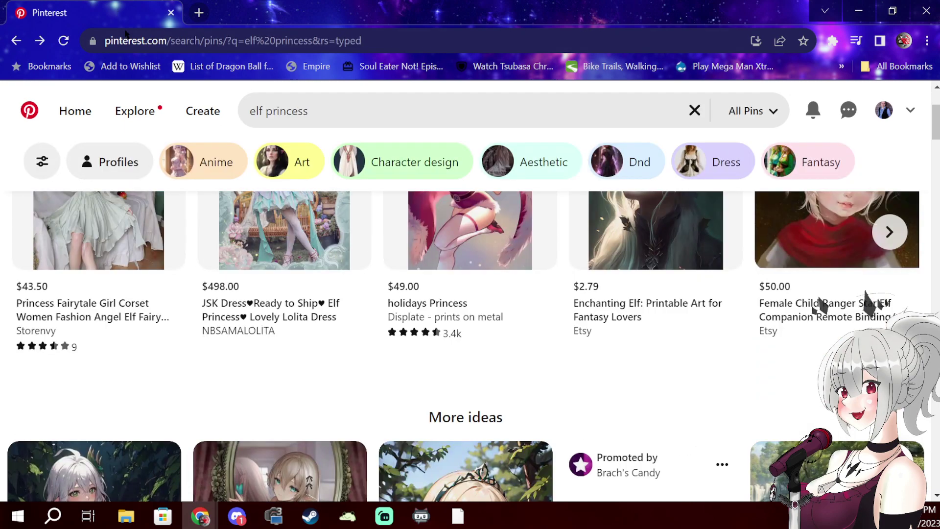
scroll(377, 411, "down", 6)
left_click_drag(258, 11, 939, 162)
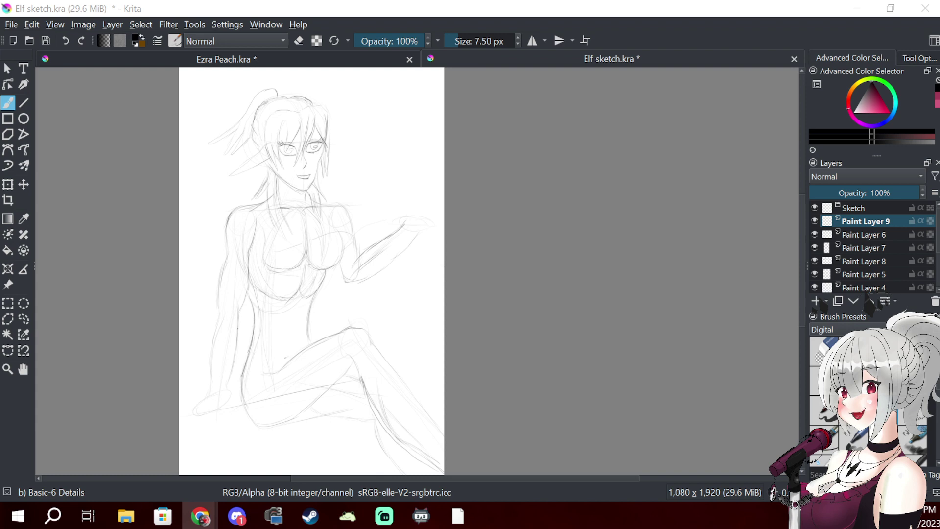
- Sketch outfit lines over the chest and down the side of the torso, continuing around the hip and onto the thigh
left_click(262, 225)
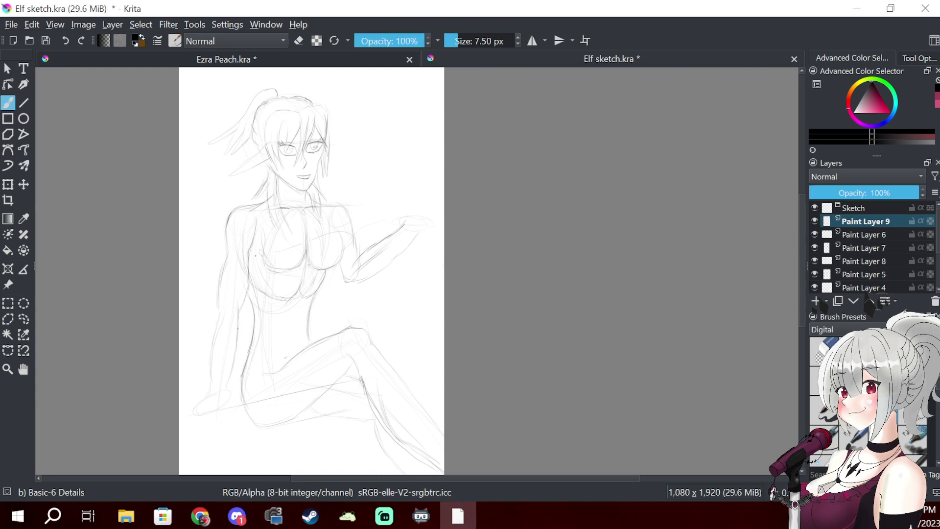
left_click_drag(265, 267, 246, 303)
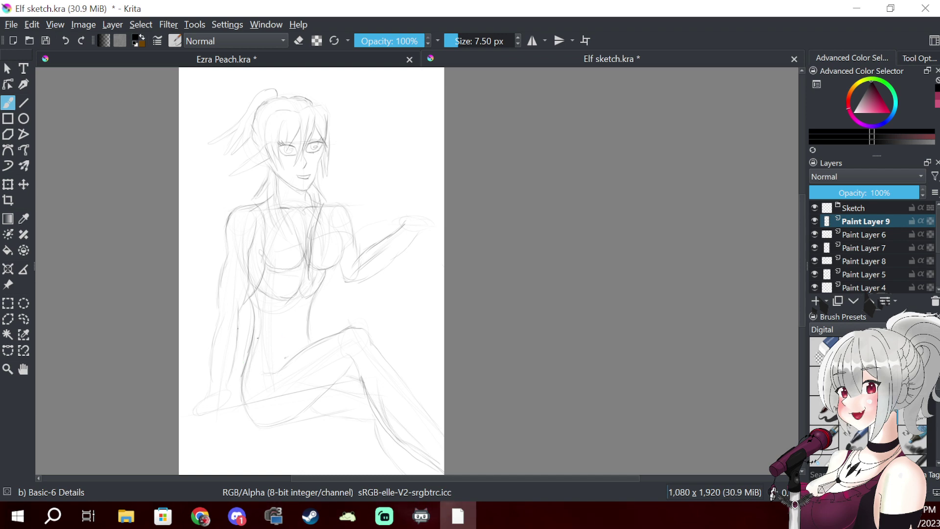
left_click_drag(256, 327, 273, 372)
left_click_drag(255, 340, 251, 403)
left_click_drag(249, 362, 258, 425)
mouse_move(264, 389)
left_mouse_down()
mouse_move(252, 429)
mouse_move(265, 430)
left_mouse_up()
left_click(345, 379)
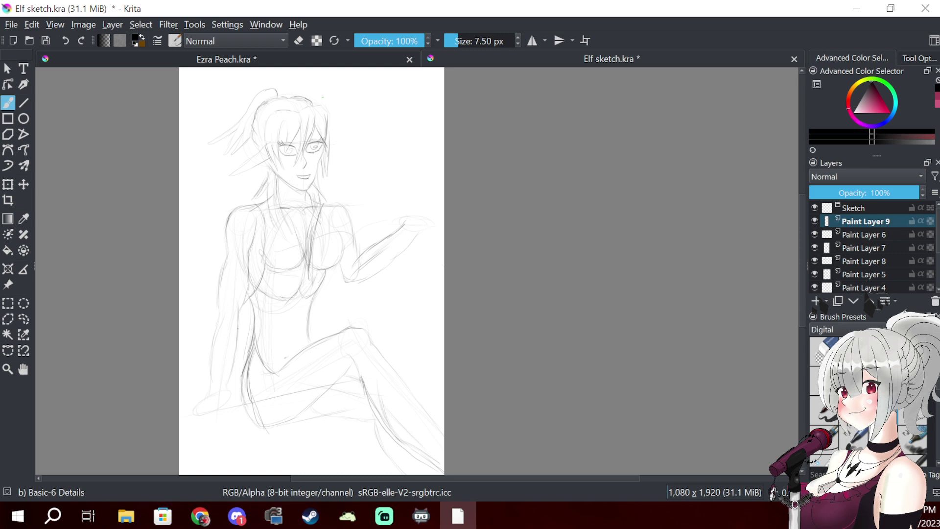
- Try a pointed shoulder piece beside the neck, and erase it together with the outfit lines along the side and hip
key("e")
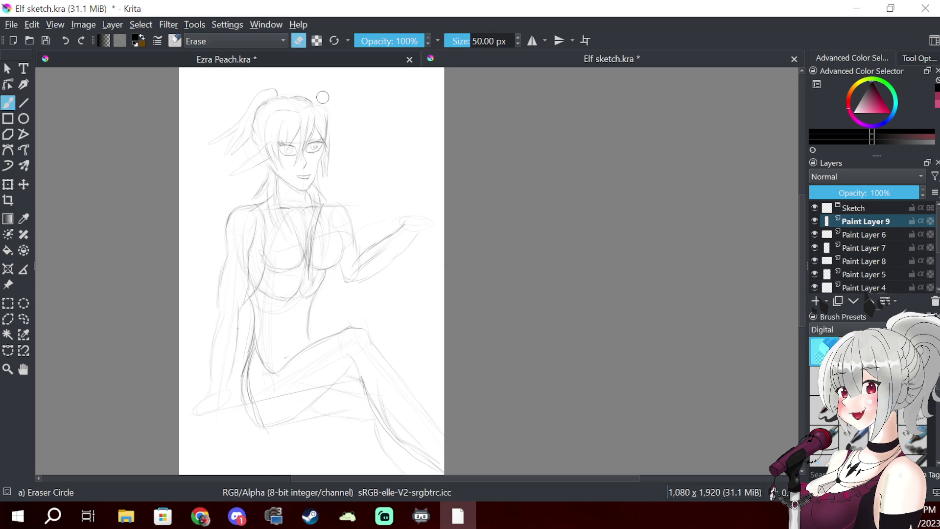
key("slash")
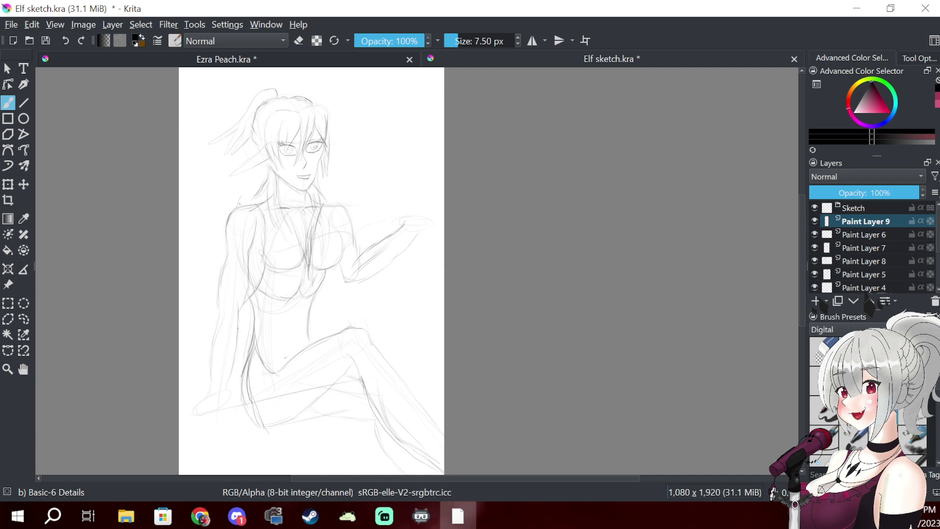
left_click_drag(240, 193, 255, 199)
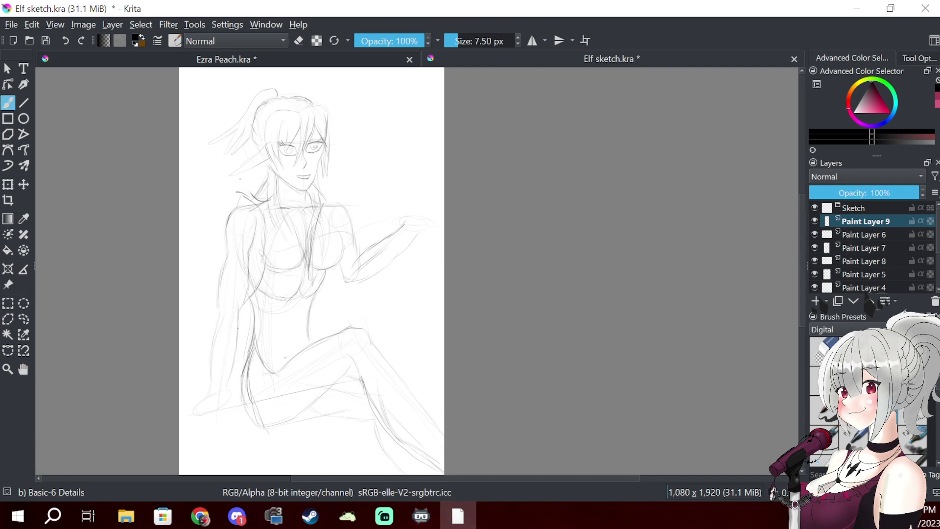
key("e")
mouse_move(245, 174)
left_mouse_down()
mouse_move(239, 231)
mouse_move(249, 175)
mouse_move(252, 281)
mouse_move(264, 324)
mouse_move(267, 305)
mouse_move(250, 342)
mouse_move(244, 305)
left_mouse_up()
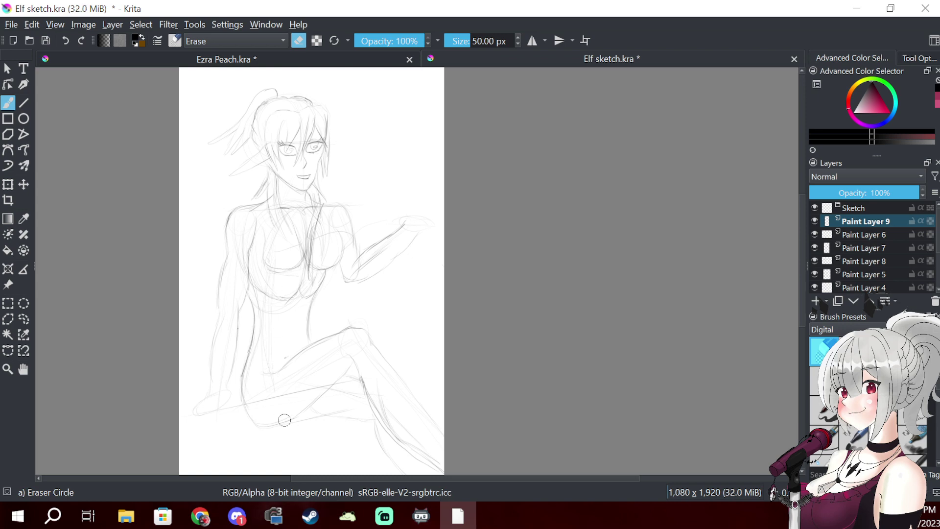
- Sketch a collar around the neck, a teardrop opening over the chest and the bodice's edges beside both arms
key("slash")
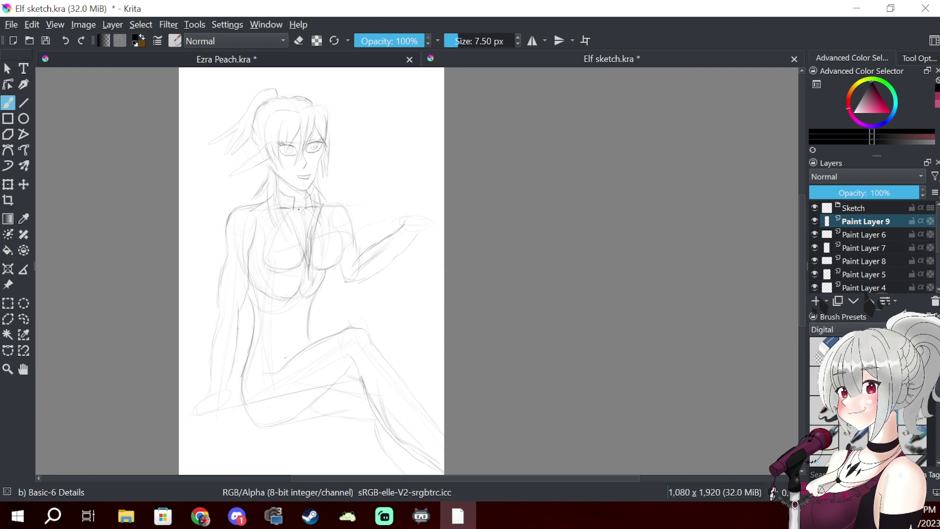
mouse_move(294, 210)
left_mouse_down()
mouse_move(283, 240)
mouse_move(299, 255)
left_mouse_up()
mouse_move(319, 206)
left_mouse_down()
mouse_move(304, 231)
mouse_move(317, 247)
left_mouse_up()
mouse_move(267, 207)
left_mouse_down()
mouse_move(263, 262)
mouse_move(247, 297)
left_mouse_up()
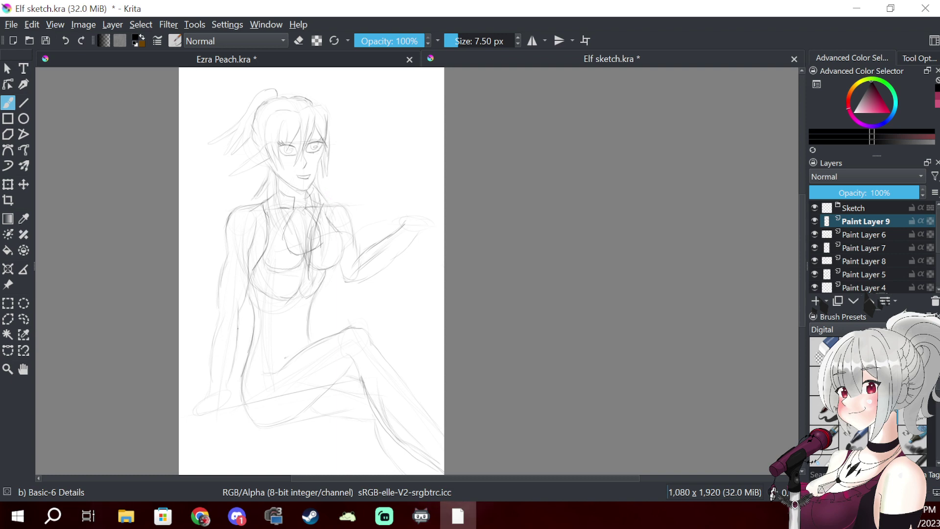
left_click_drag(339, 216, 333, 233)
- Sketch the outfit's pointed hip line and skirt edges hanging below the crossed legs, and undo the extra stroke at the waist
left_click_drag(265, 356, 282, 374)
left_click_drag(256, 346, 254, 397)
mouse_move(254, 363)
left_mouse_down()
mouse_move(277, 435)
mouse_move(258, 413)
left_mouse_up()
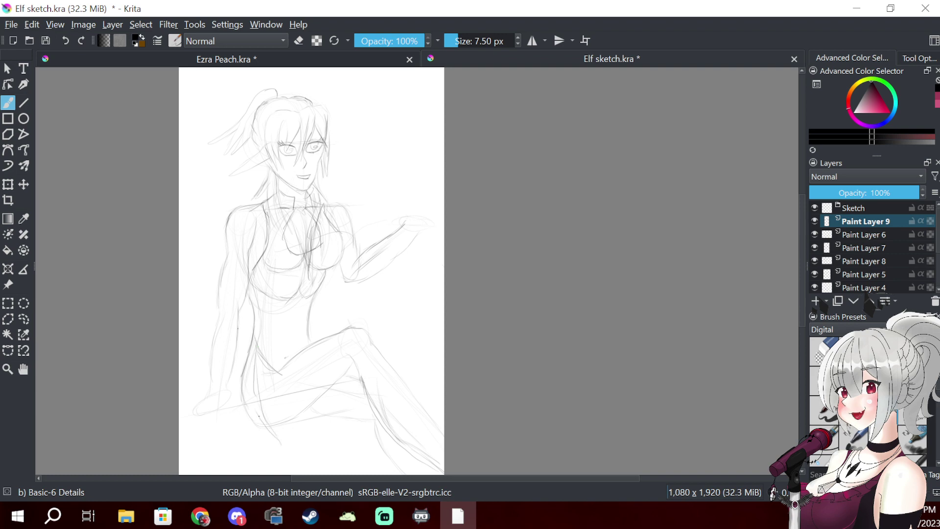
left_click_drag(248, 351, 235, 401)
left_click_drag(317, 419, 334, 469)
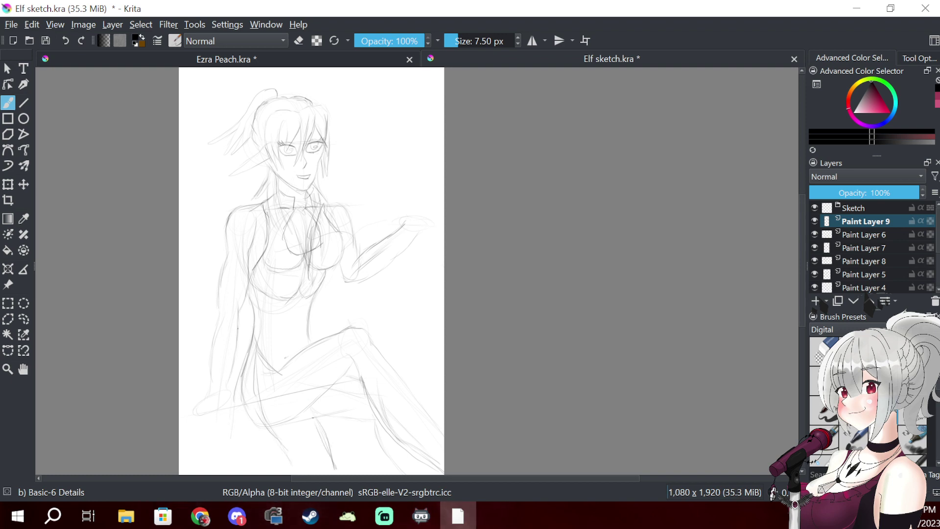
left_click_drag(315, 348, 330, 285)
key("ctrl+z")
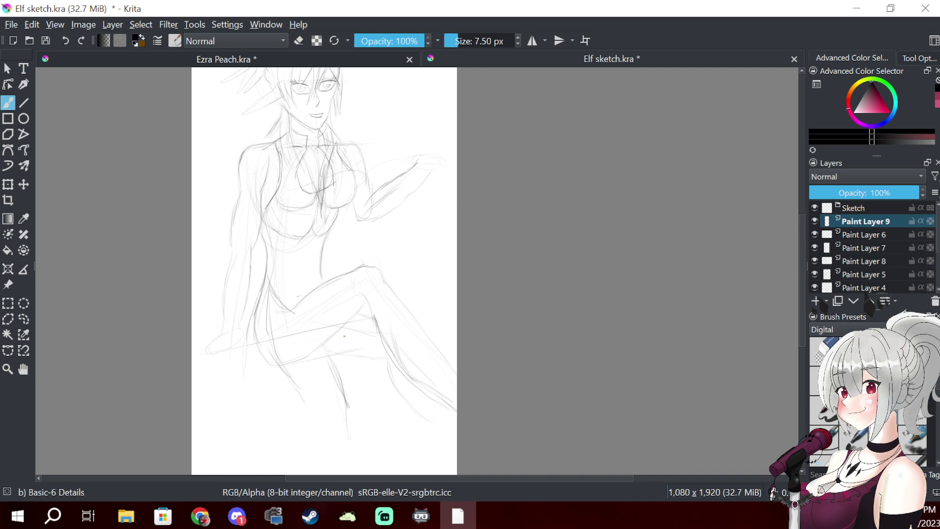
- Erase the skirt edges around the hip and below the legs, plus the collar and bodice lines, with the Eraser Circle brush
left_click(825, 352)
left_click_drag(333, 360, 342, 425)
mouse_move(272, 292)
left_mouse_down()
mouse_move(275, 364)
mouse_move(261, 294)
left_mouse_up()
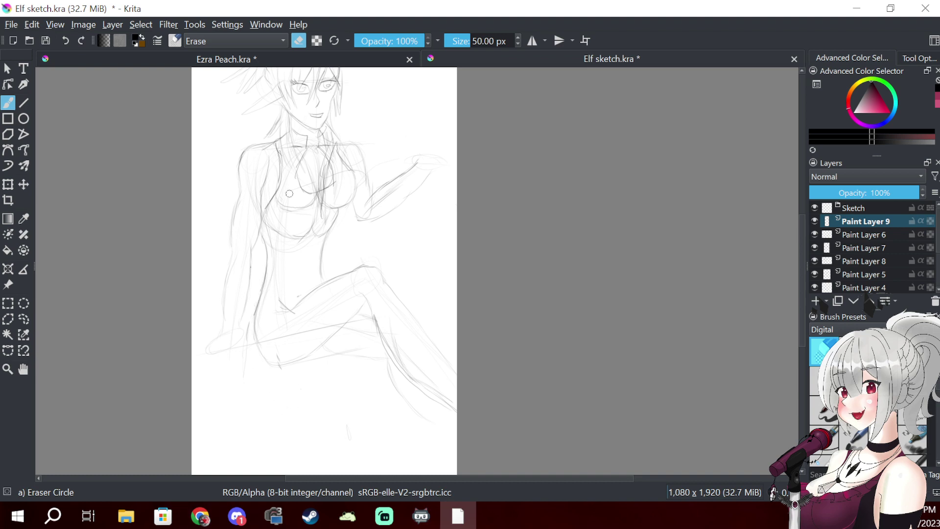
left_click_drag(323, 144, 320, 221)
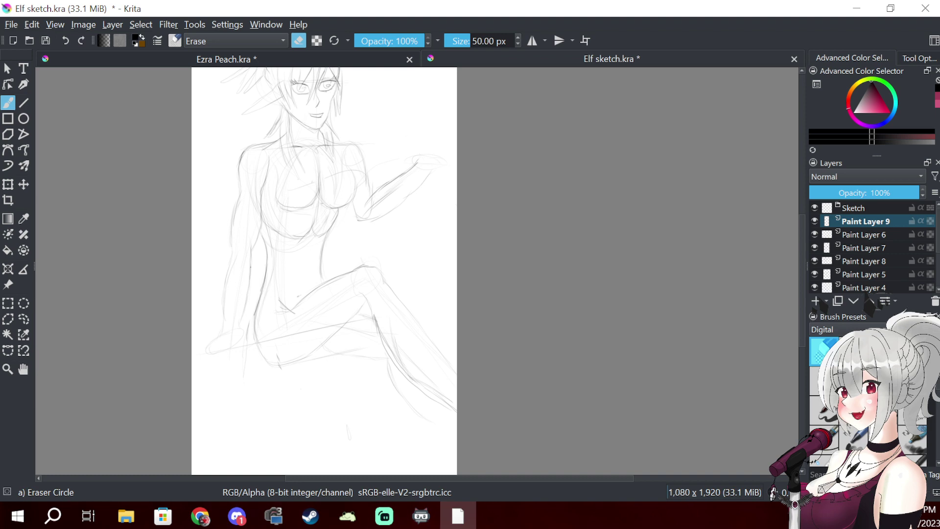
- Switch to Pinterest in Chrome, browse the "elf princess" results and inspect the pin of the off-shoulder white gown with a jeweled necklace
key("alt+Tab")
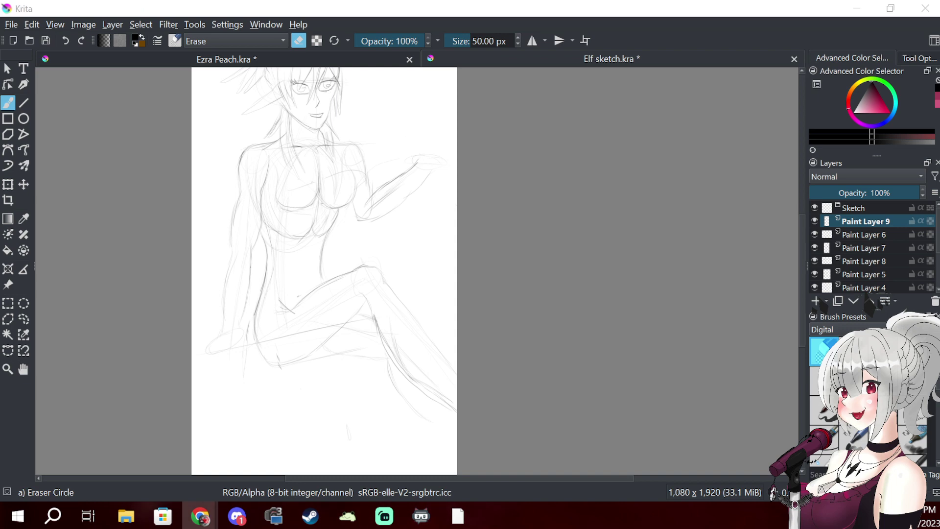
key("alt+Tab")
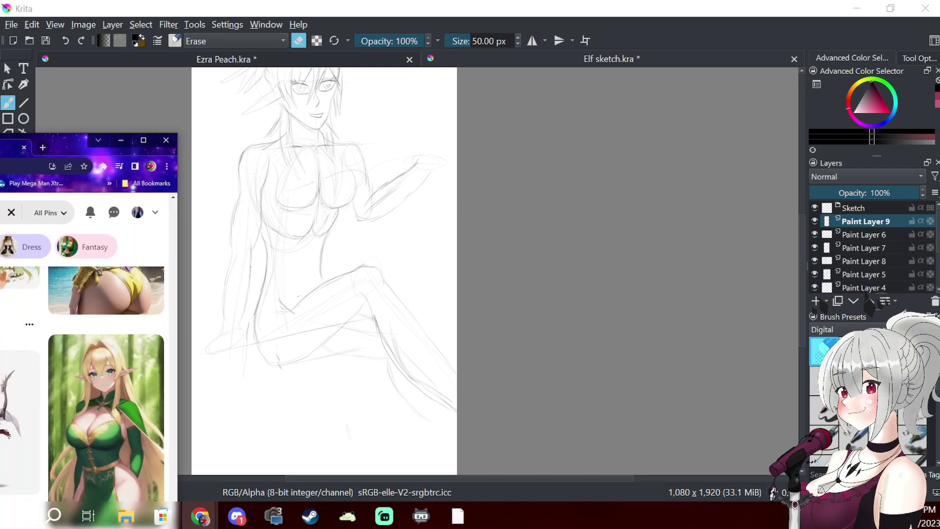
scroll(373, 274, "down", 10)
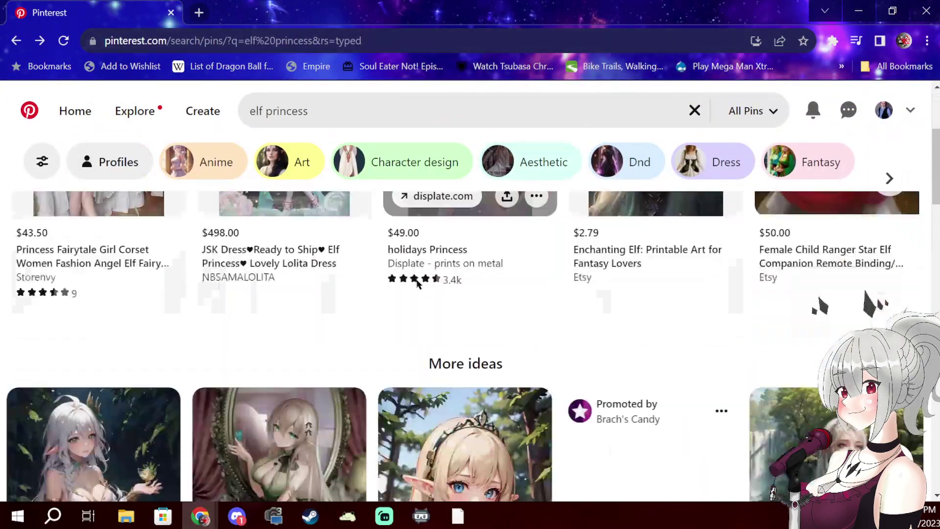
scroll(373, 274, "down", 5)
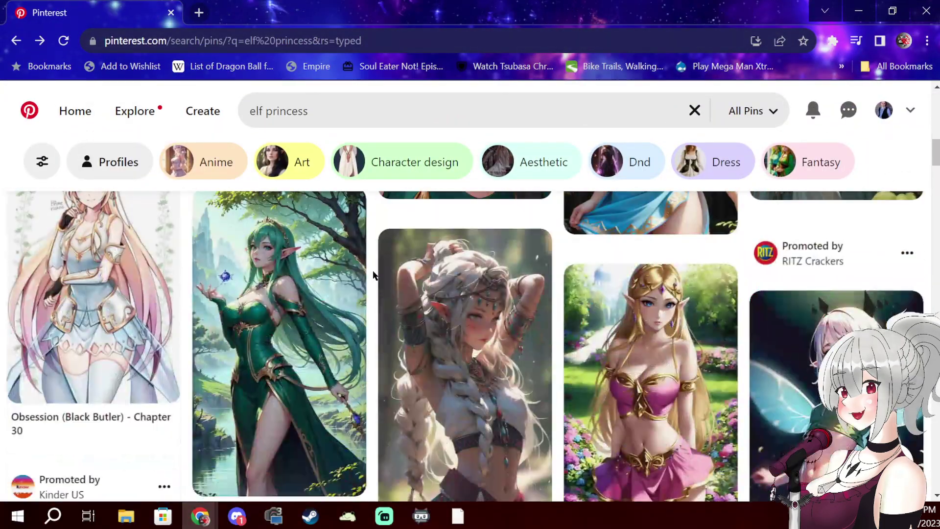
scroll(554, 337, "down", 8)
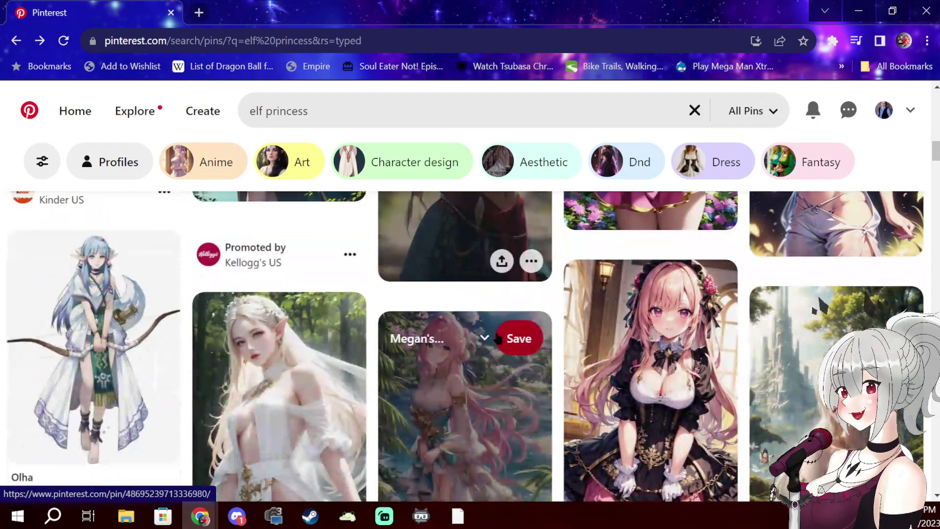
scroll(475, 331, "down", 3)
scroll(474, 330, "up", 3)
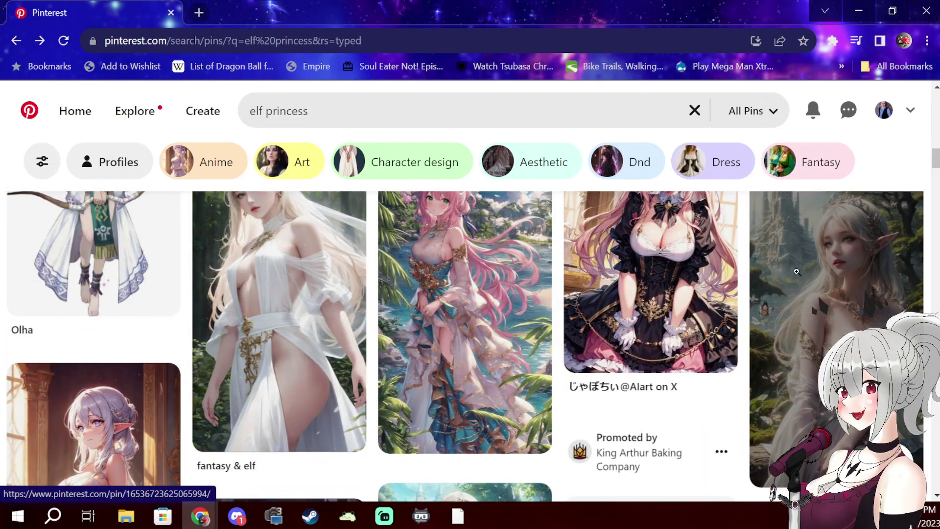
left_click(795, 309)
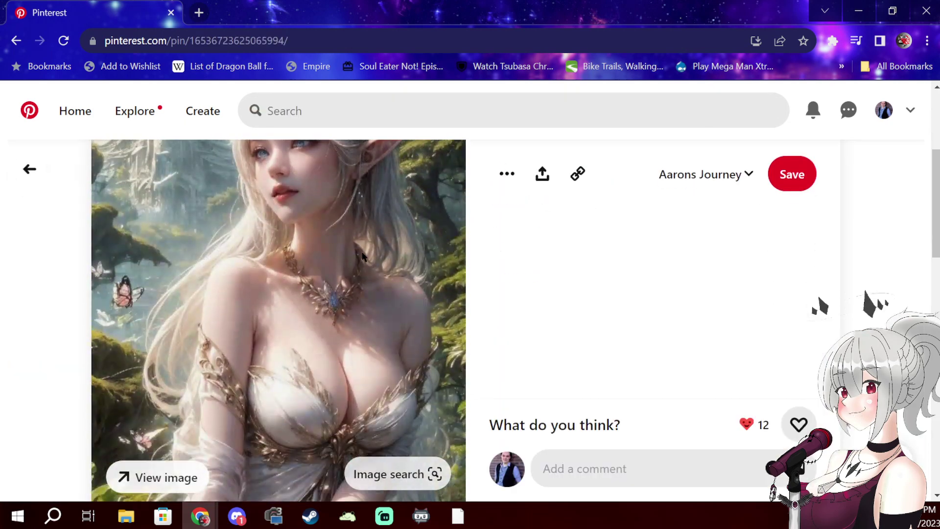
key("alt+Left")
- Open the pin of the white dress with a lace collar and laced bodice, examine its details and return to the results
scroll(427, 327, "down", 10)
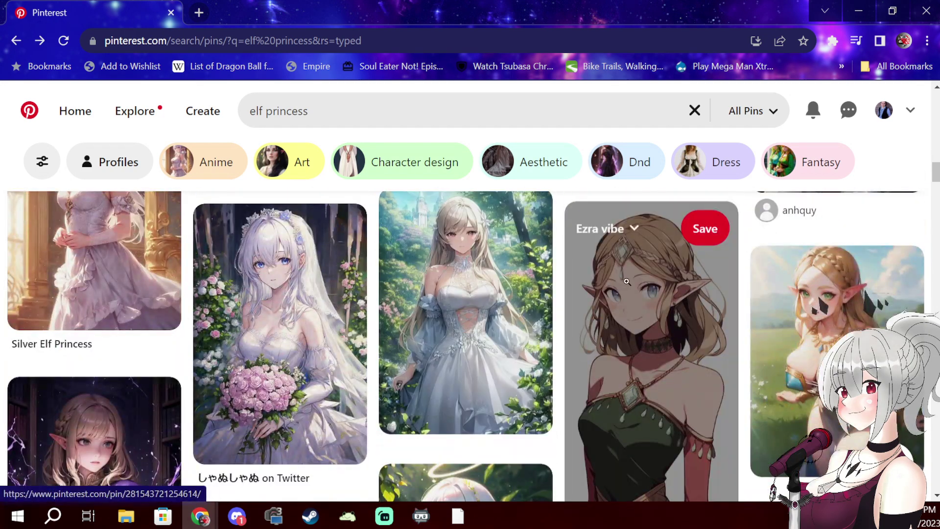
left_click(451, 309)
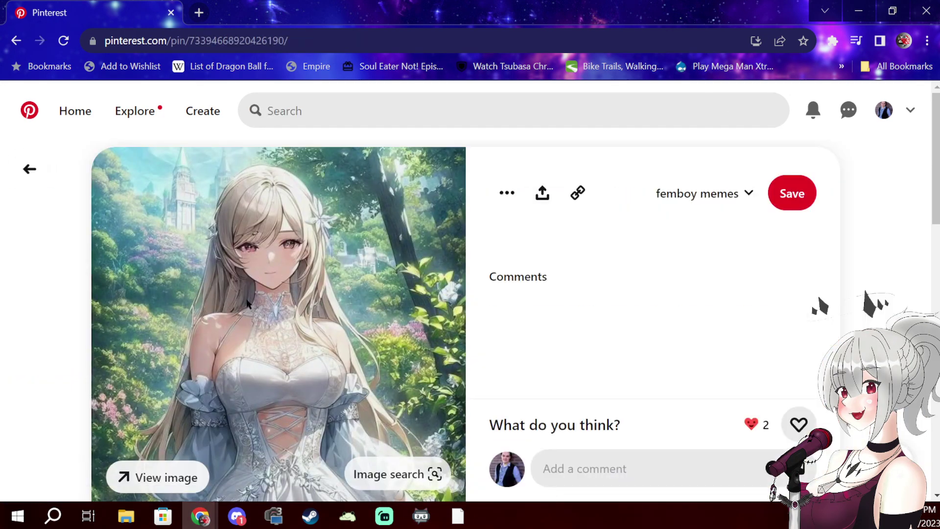
scroll(275, 354, "down", 5)
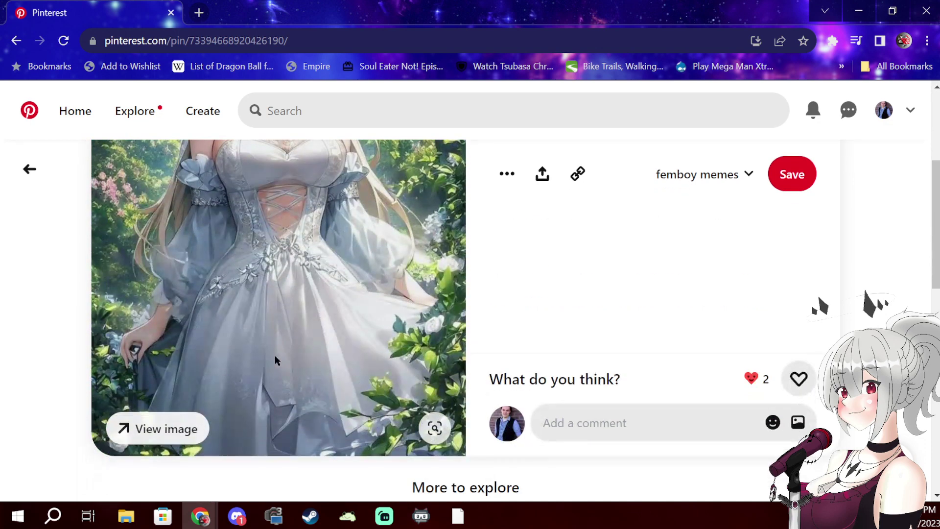
scroll(275, 355, "up", 3)
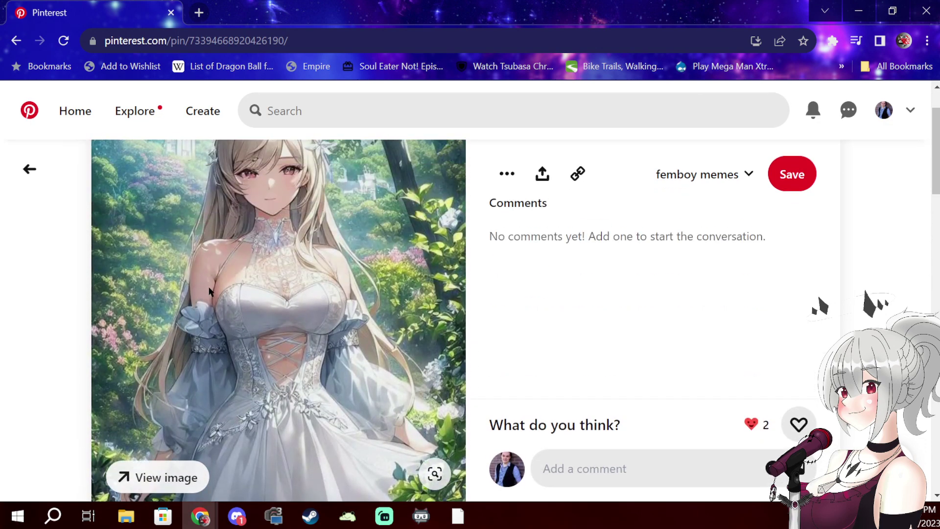
left_click(52, 275)
- Browse further through the "elf princess" results, comparing the necklines, bodices and skirts of the pictured elf outfits
scroll(357, 325, "down", 3)
scroll(357, 324, "down", 1)
scroll(357, 324, "down", 3)
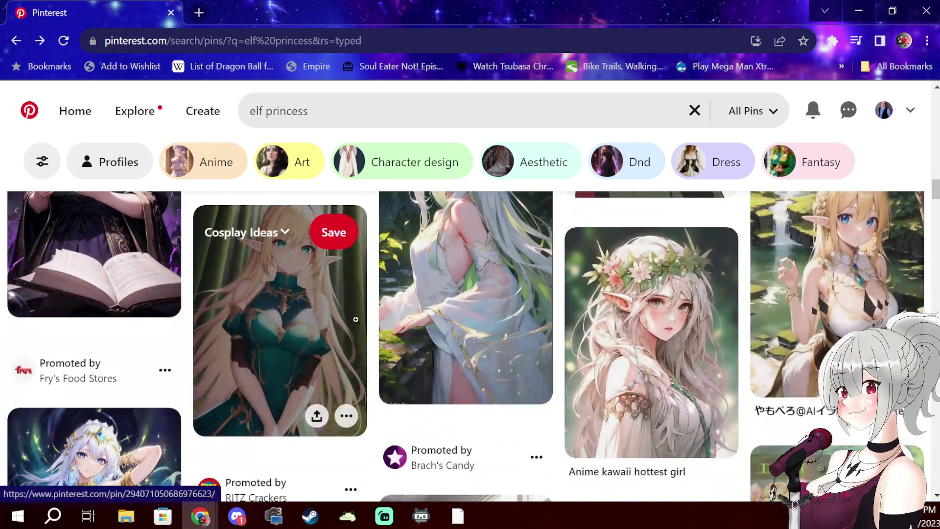
scroll(356, 319, "down", 2)
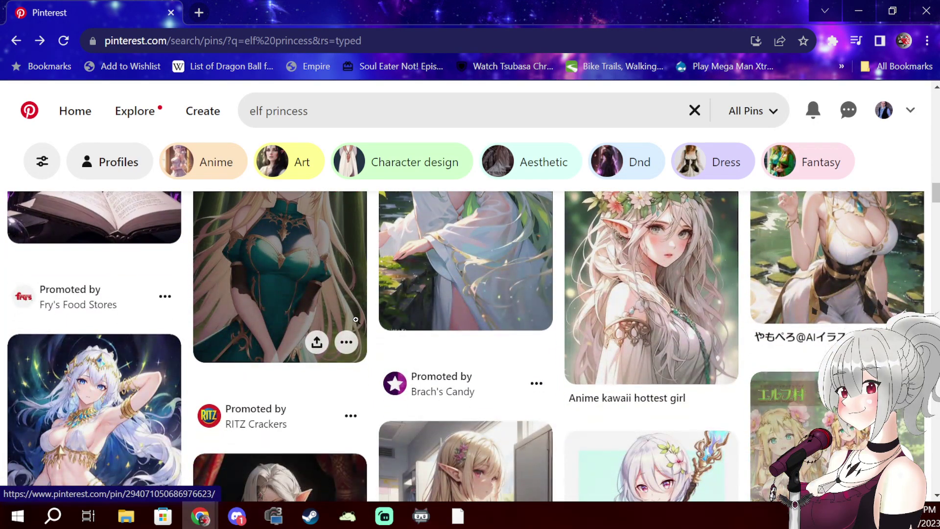
scroll(356, 319, "up", 1)
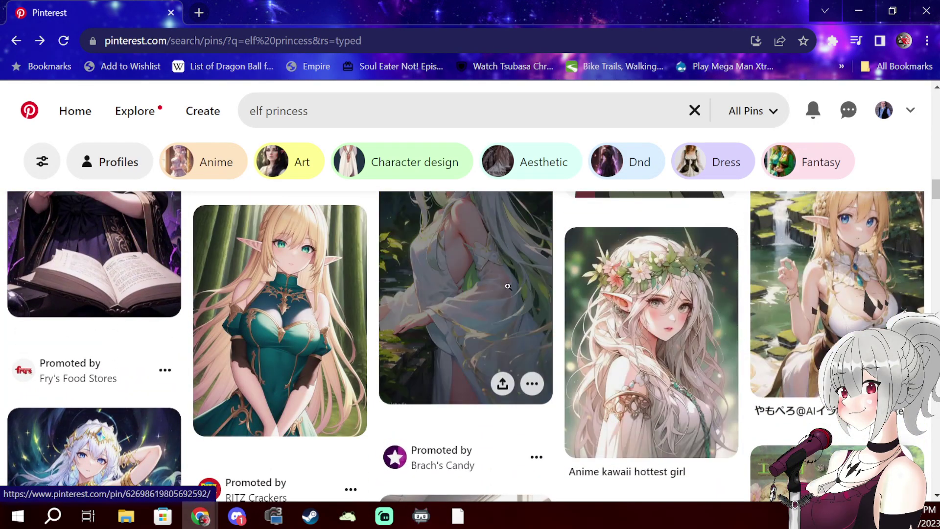
scroll(499, 292, "down", 2)
scroll(499, 292, "down", 4)
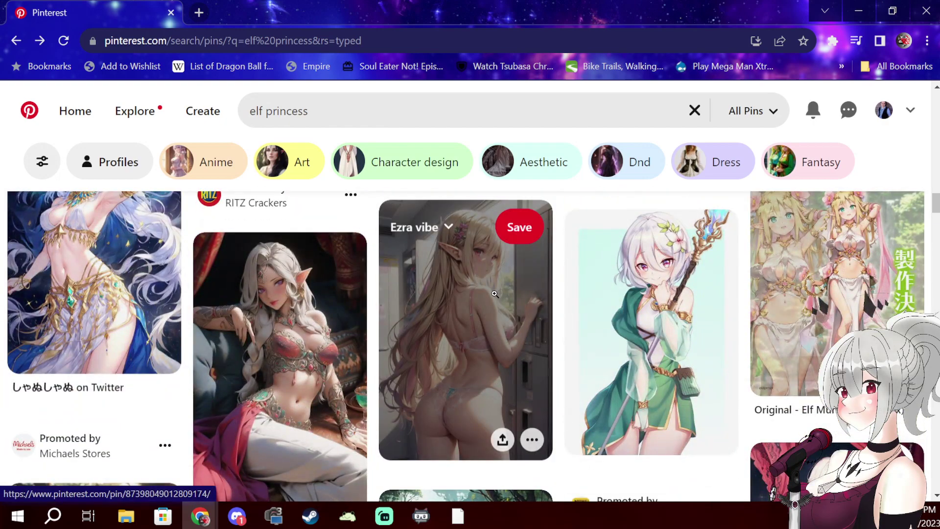
scroll(494, 294, "down", 6)
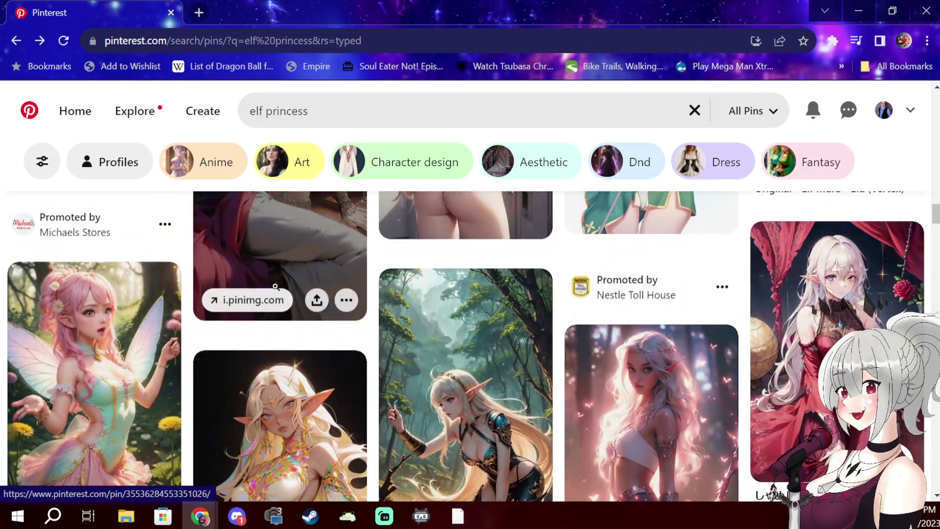
scroll(276, 291, "down", 2)
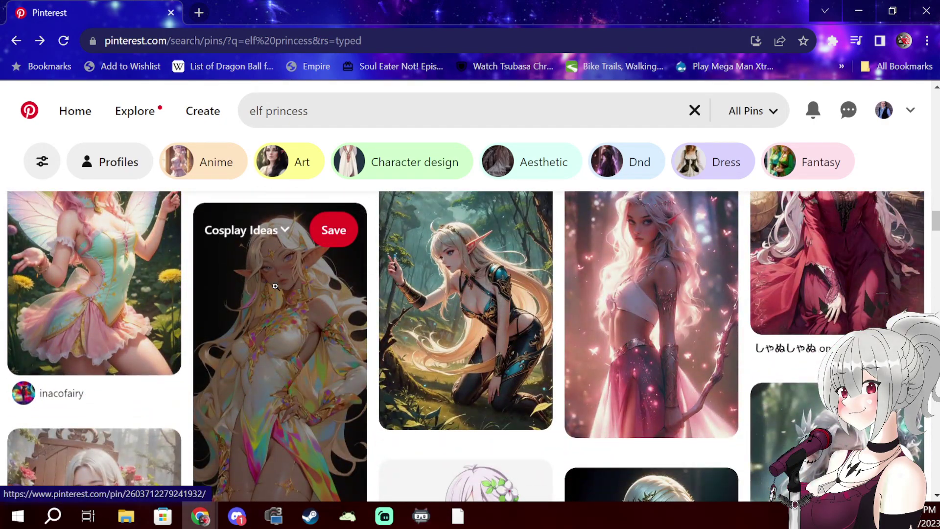
scroll(165, 352, "up", 2)
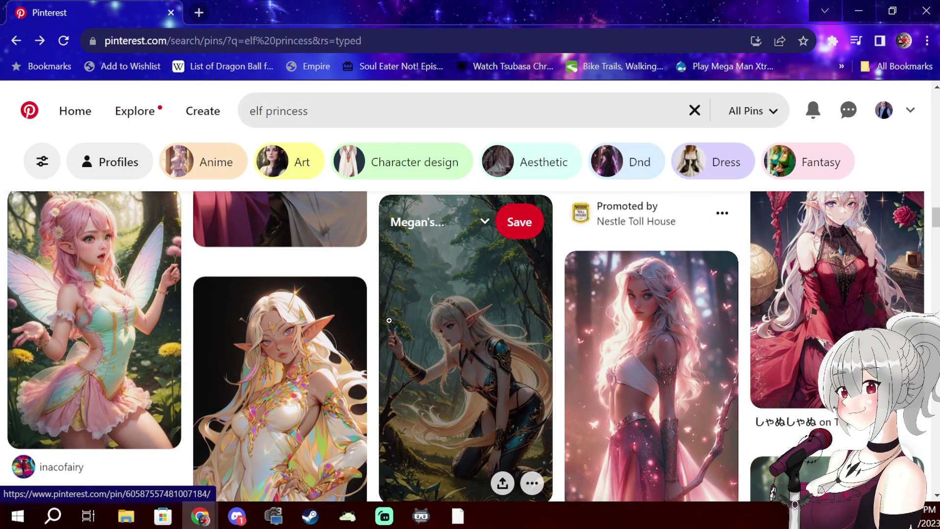
scroll(389, 323, "down", 4)
scroll(389, 323, "down", 4)
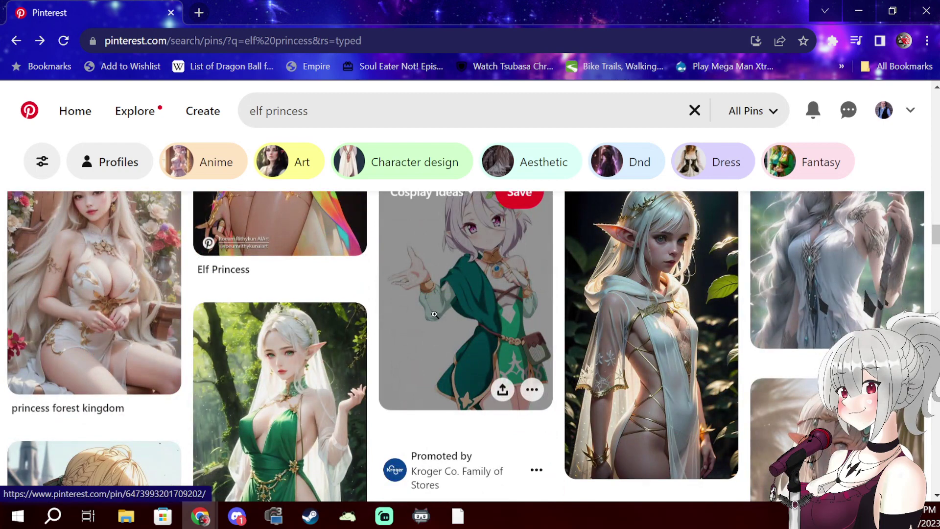
scroll(437, 314, "down", 2)
scroll(437, 314, "down", 3)
scroll(292, 320, "up", 2)
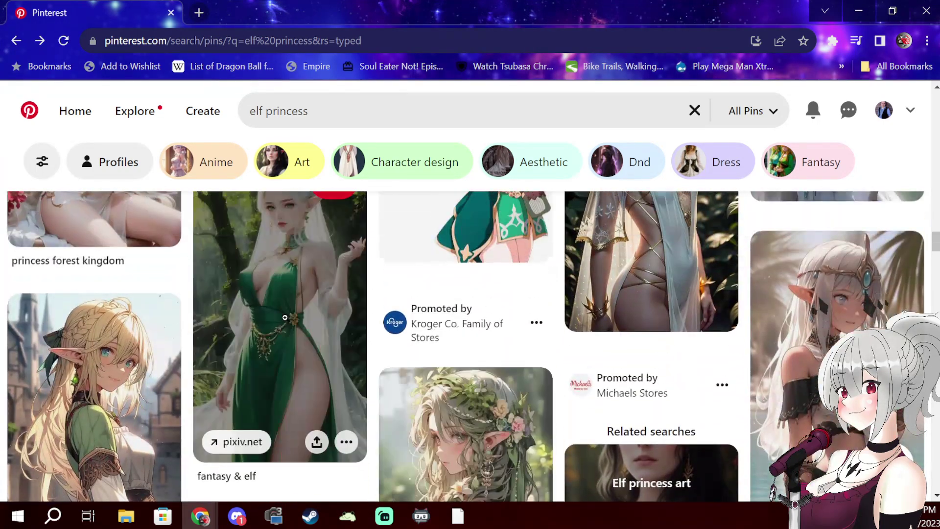
scroll(289, 308, "down", 3)
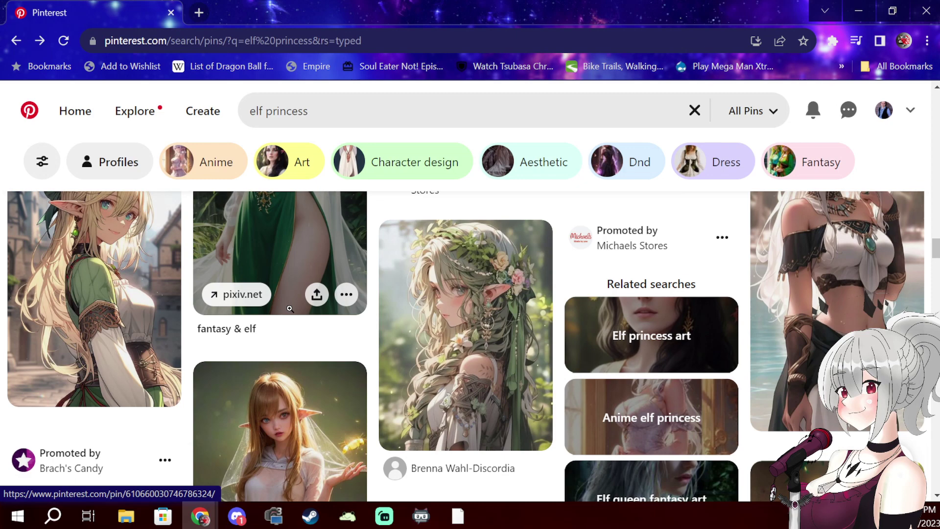
scroll(290, 308, "up", 2)
scroll(392, 329, "down", 4)
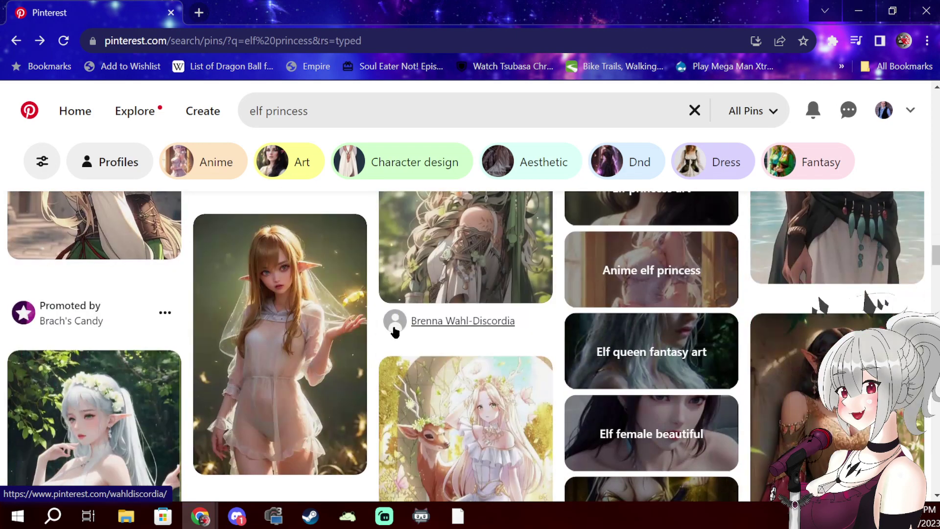
scroll(337, 316, "down", 5)
scroll(337, 316, "up", 2)
scroll(338, 318, "down", 2)
scroll(338, 318, "down", 4)
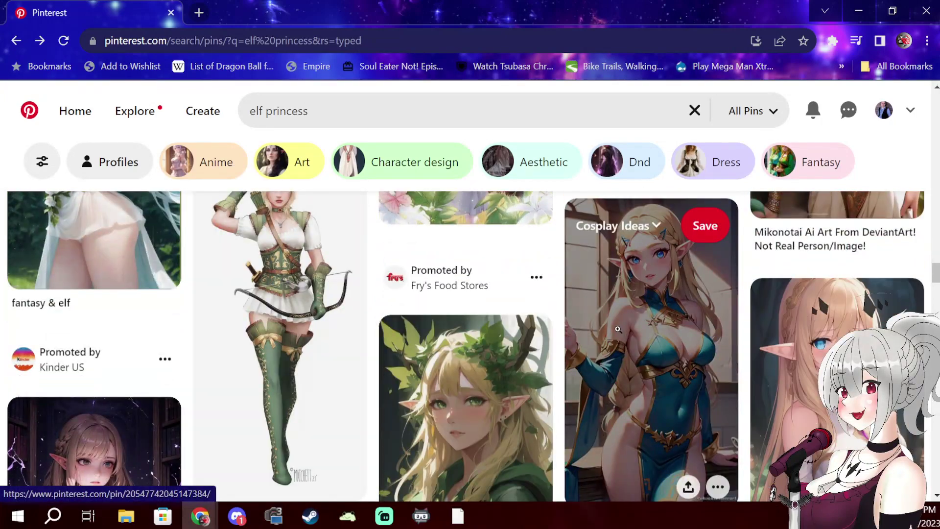
scroll(555, 335, "down", 3)
scroll(544, 333, "down", 3)
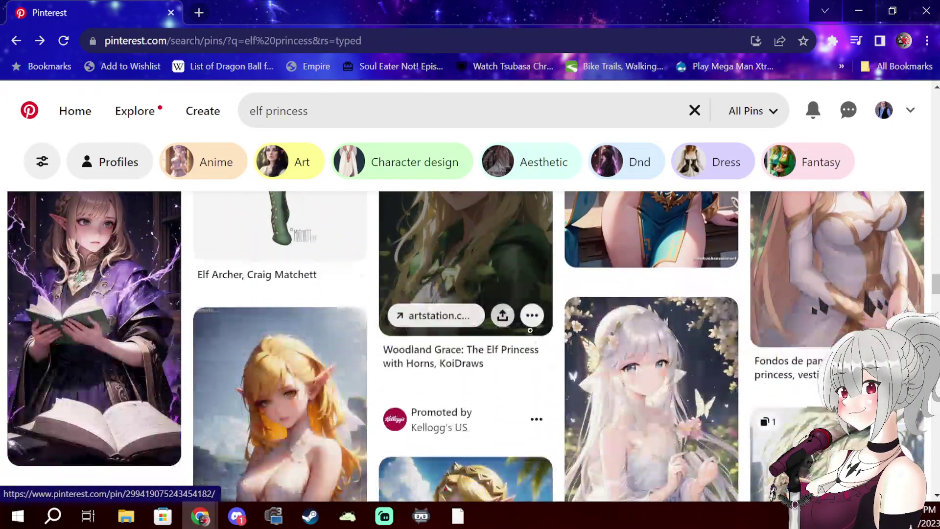
scroll(529, 330, "down", 3)
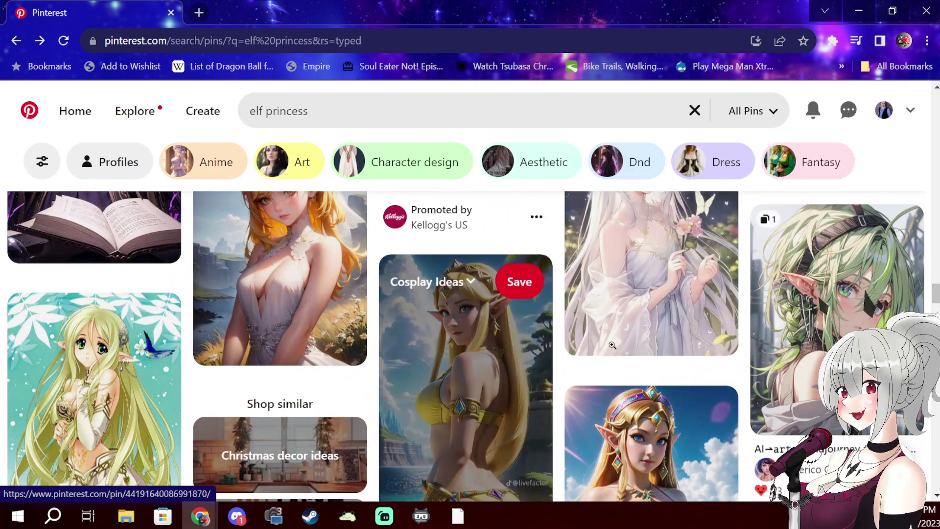
scroll(561, 349, "down", 2)
scroll(383, 275, "down", 4)
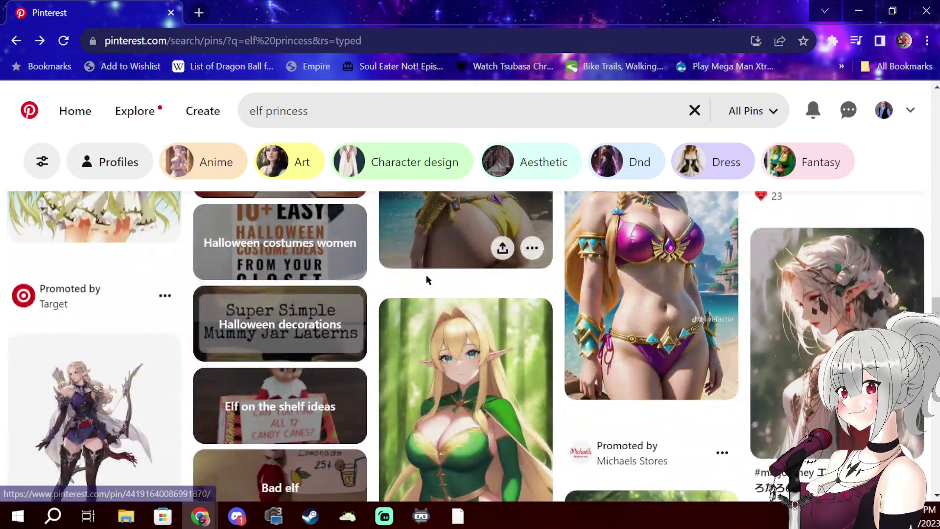
scroll(514, 322, "down", 3)
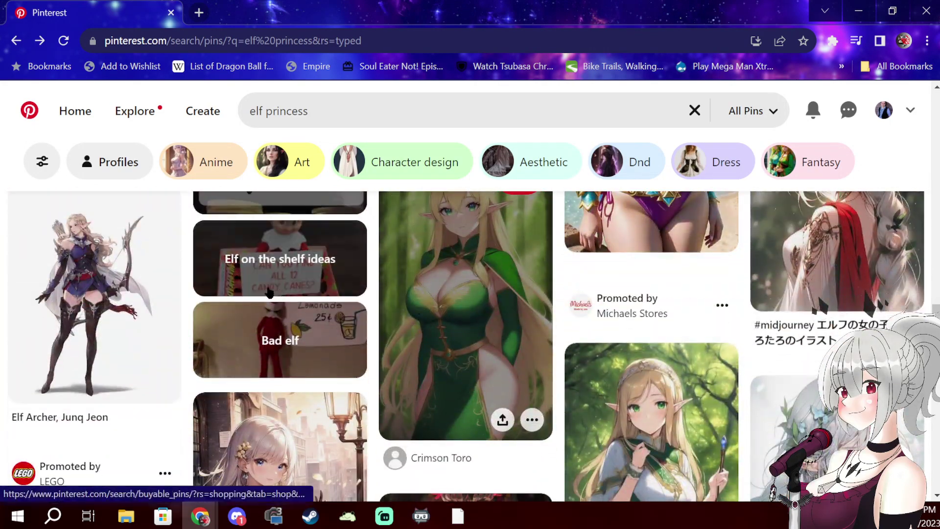
scroll(268, 290, "down", 4)
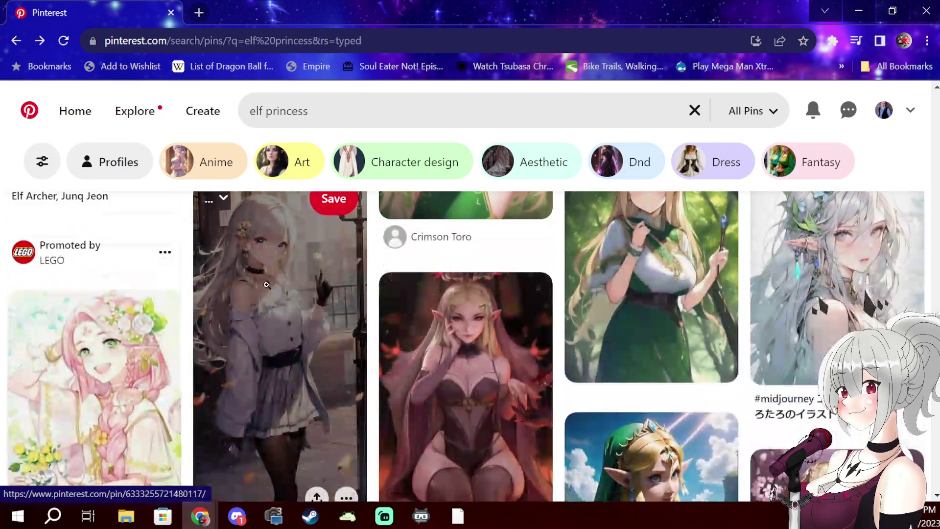
scroll(266, 287, "down", 6)
scroll(692, 329, "up", 2)
scroll(692, 330, "down", 3)
scroll(635, 318, "up", 3)
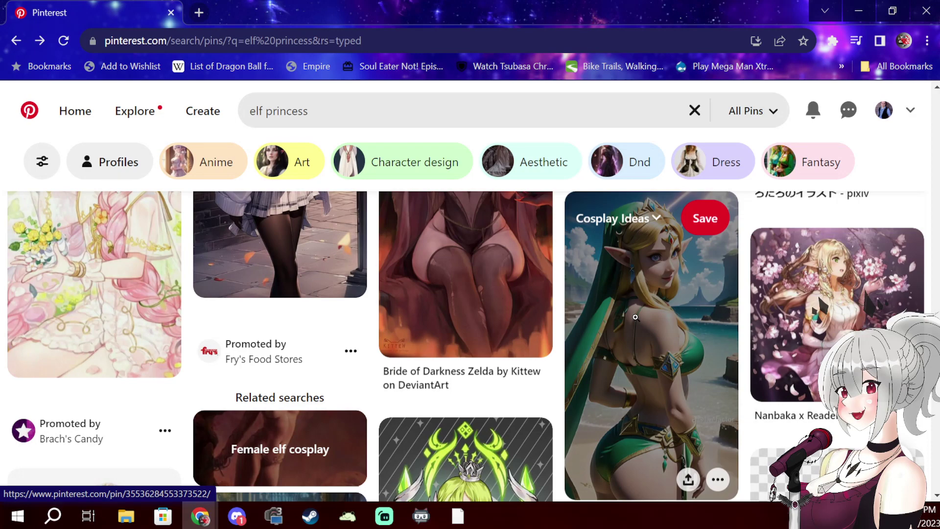
scroll(635, 318, "down", 4)
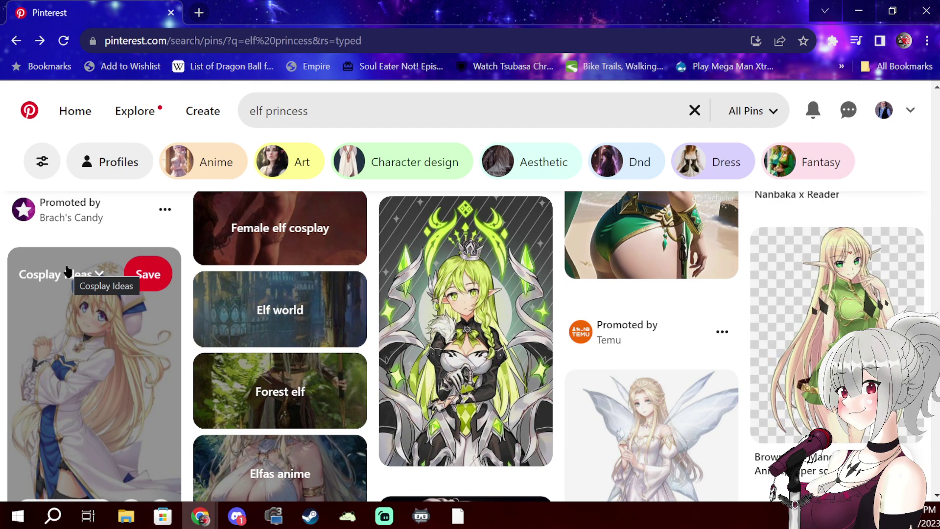
scroll(67, 271, "down", 4)
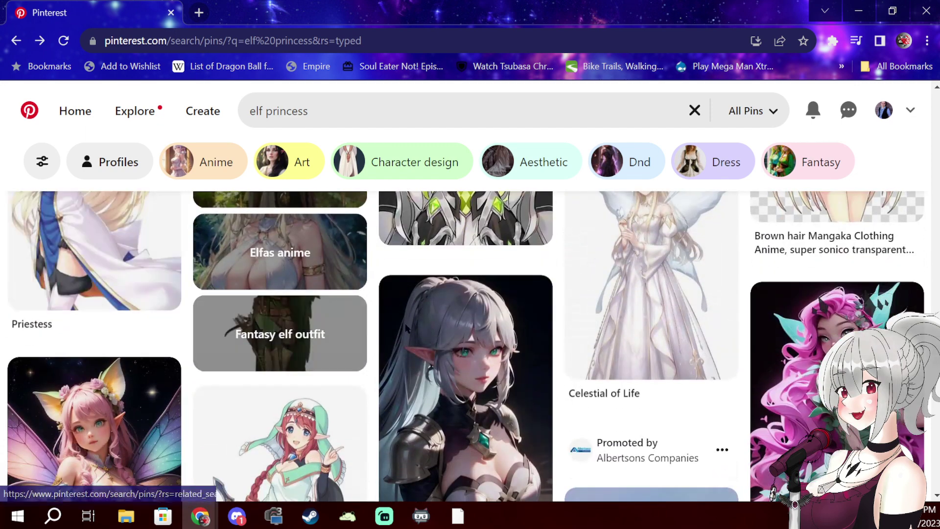
scroll(465, 319, "down", 4)
scroll(639, 348, "up", 3)
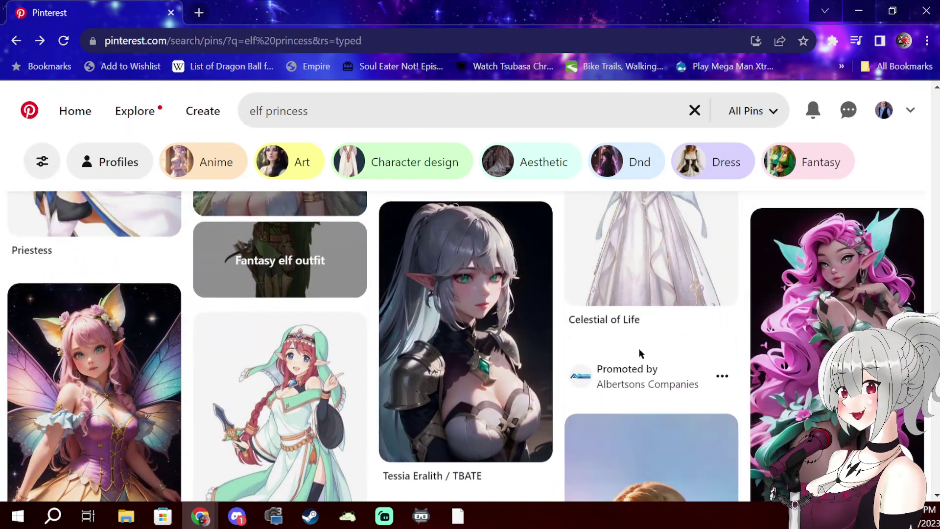
- Examine the shoulder armor, gem collar and bodice in the "Tessia Eralith / TBATE" pin, and return to browsing the results
left_click(469, 354)
scroll(298, 317, "down", 2)
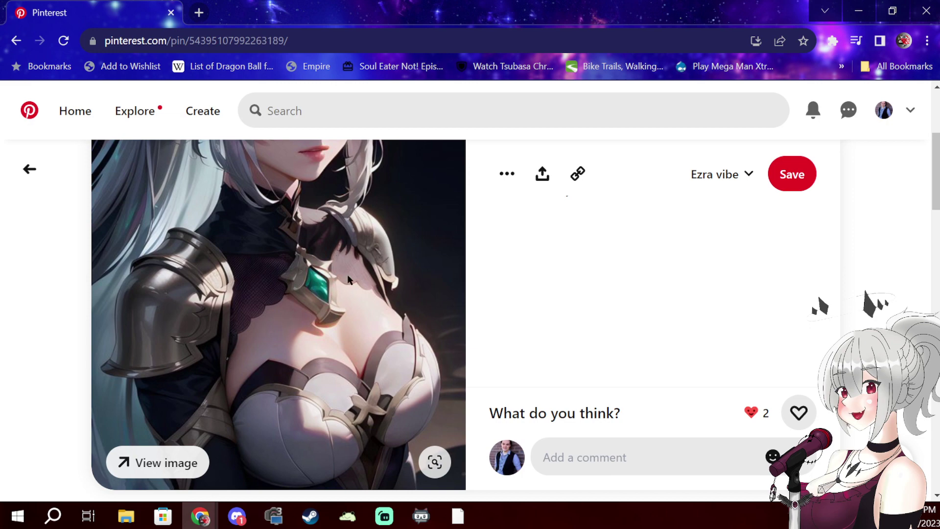
key("alt+Left")
scroll(359, 267, "down", 5)
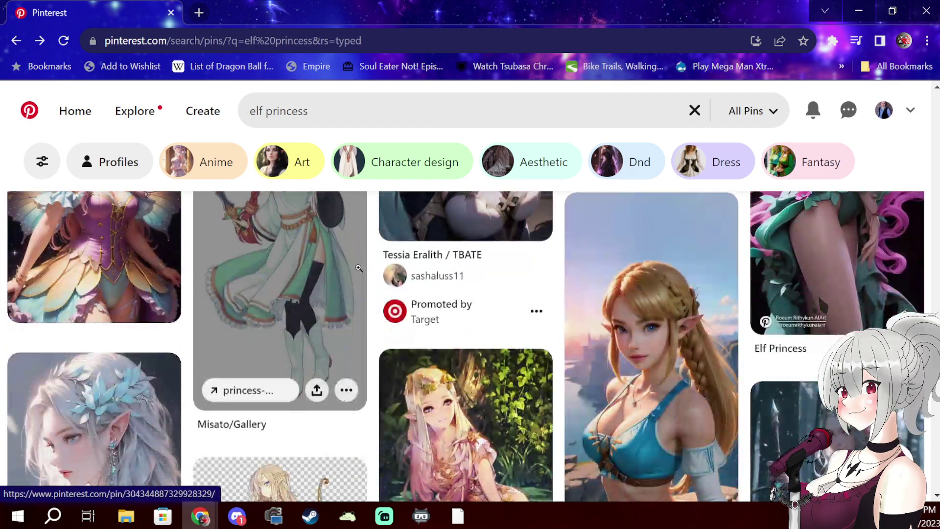
scroll(359, 268, "up", 2)
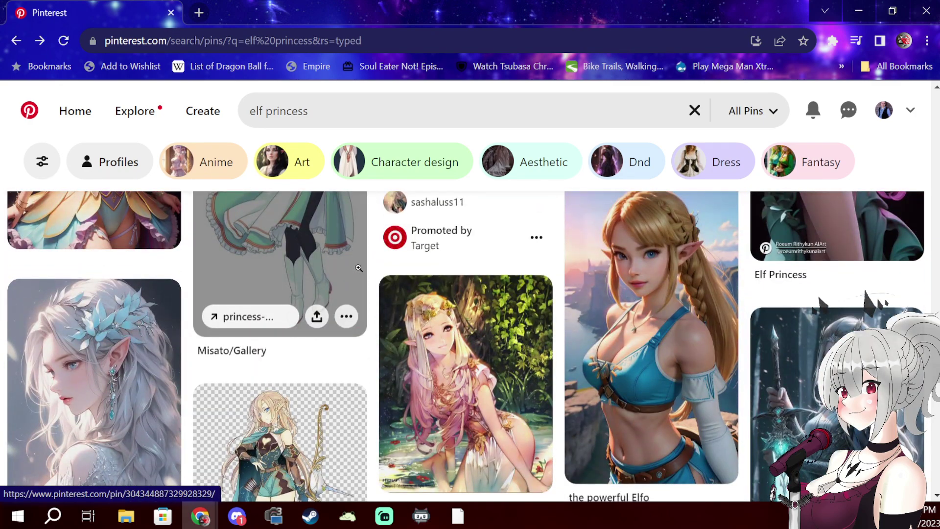
- Browse further down the "elf princess" results for an outfit design with a usable bodice and skirt
scroll(359, 268, "down", 2)
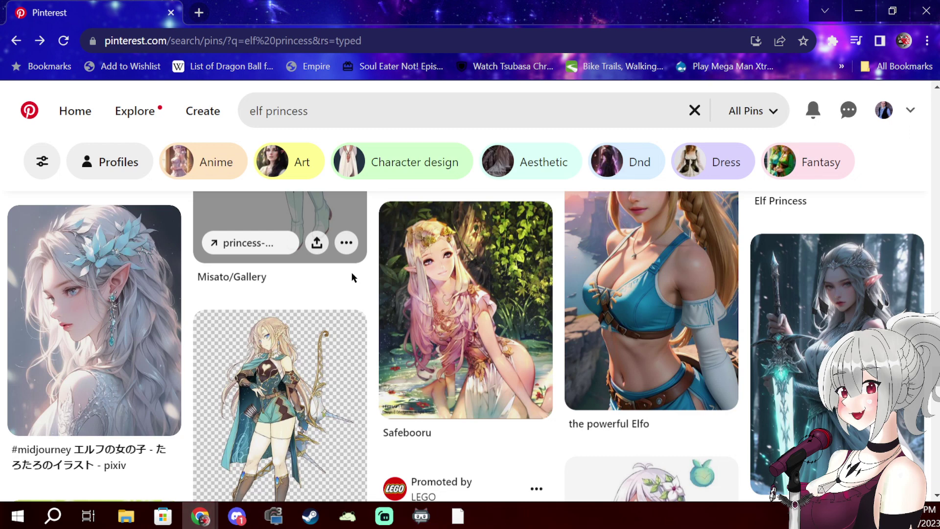
scroll(313, 313, "down", 5)
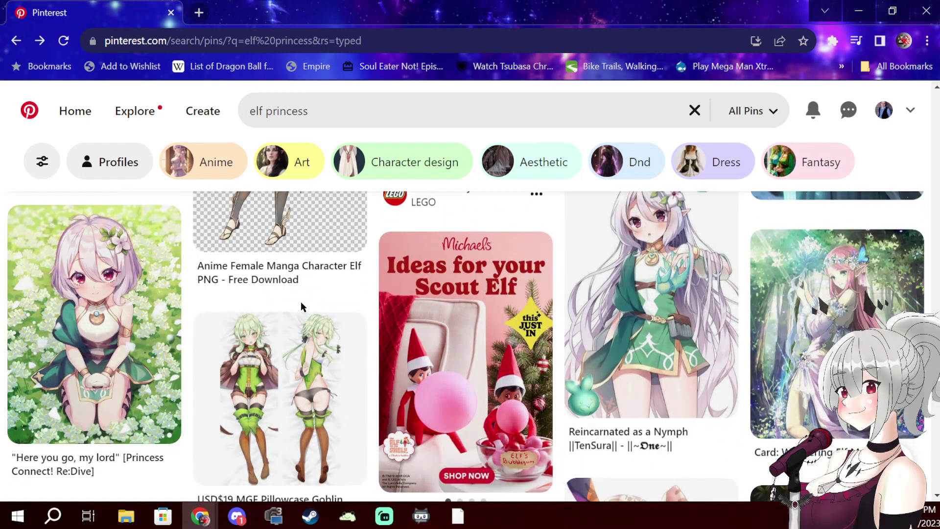
scroll(301, 304, "down", 5)
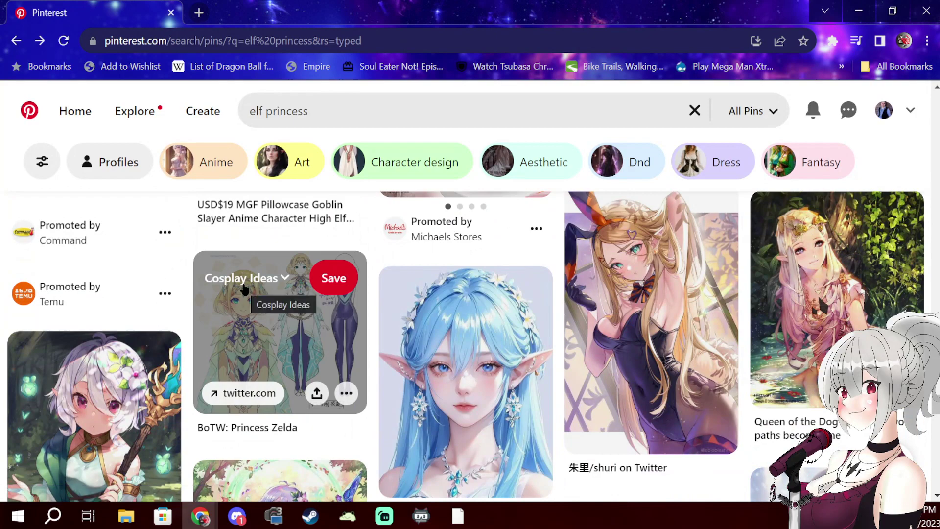
scroll(245, 290, "down", 6)
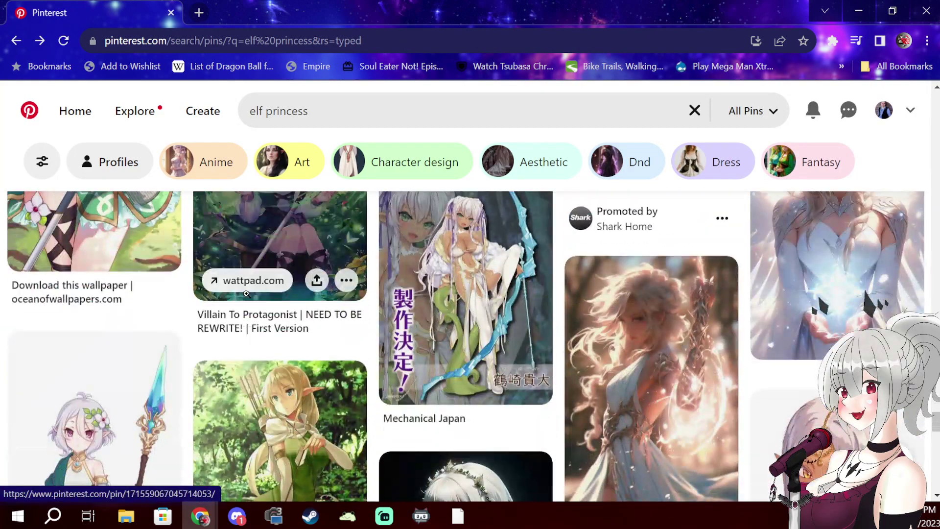
scroll(247, 294, "down", 2)
scroll(466, 311, "down", 3)
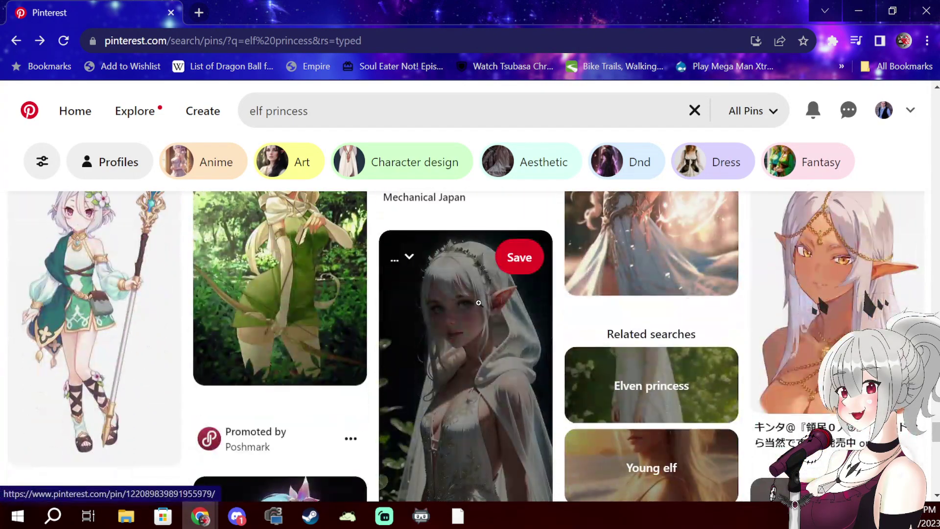
scroll(464, 322, "down", 5)
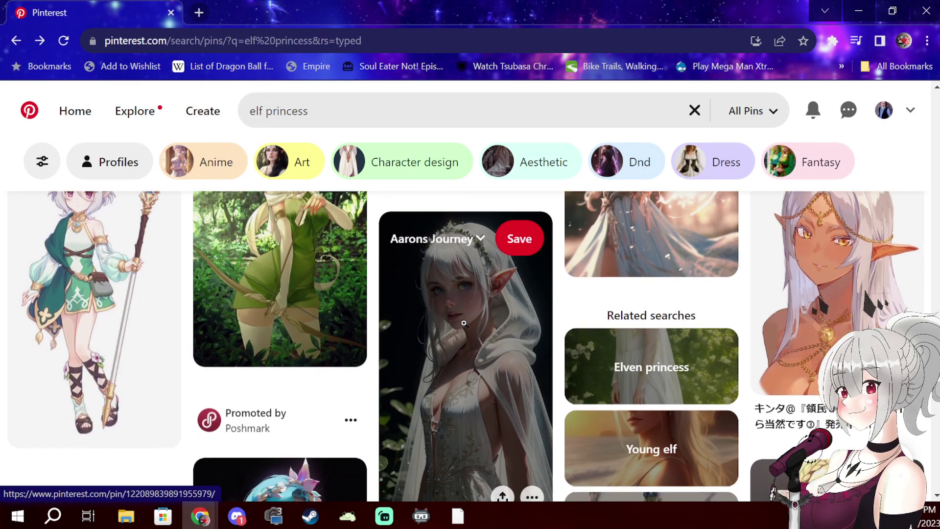
scroll(460, 322, "down", 3)
scroll(459, 322, "up", 3)
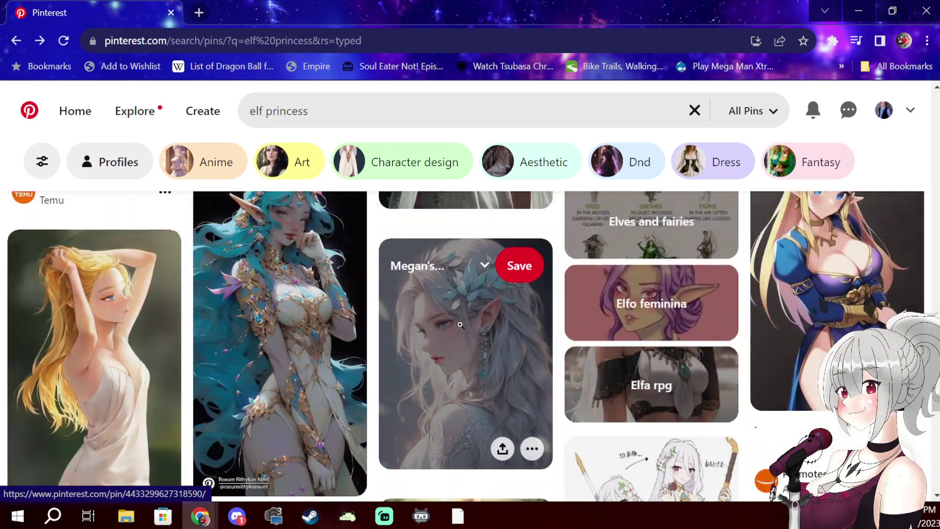
scroll(459, 322, "down", 2)
scroll(459, 325, "down", 5)
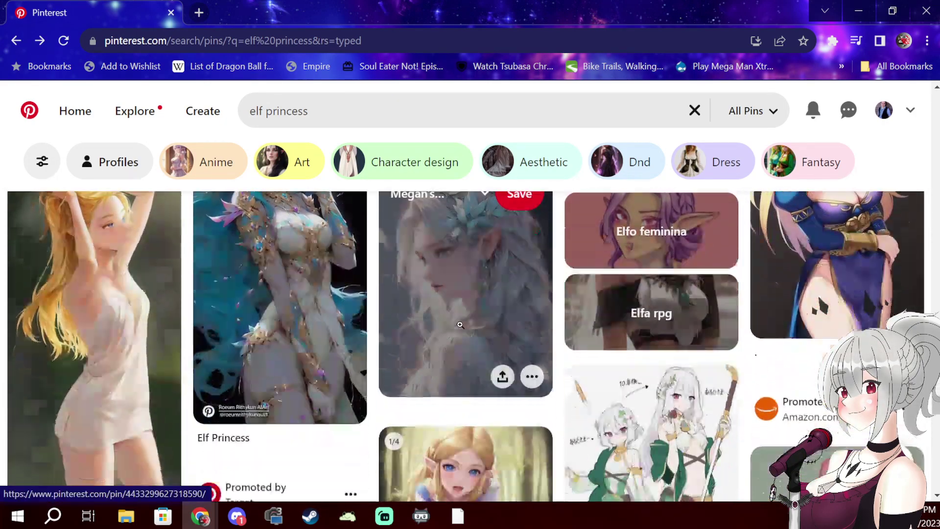
scroll(463, 315, "down", 1)
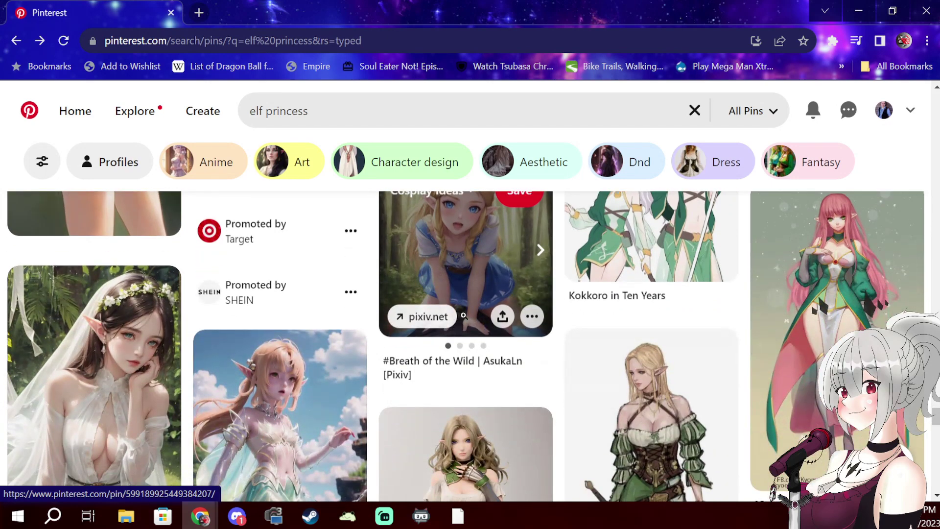
- Open the pin of the pink-haired elf in a green coat and examine its bodice, red gem, split skirt and coat tails
left_click(813, 274)
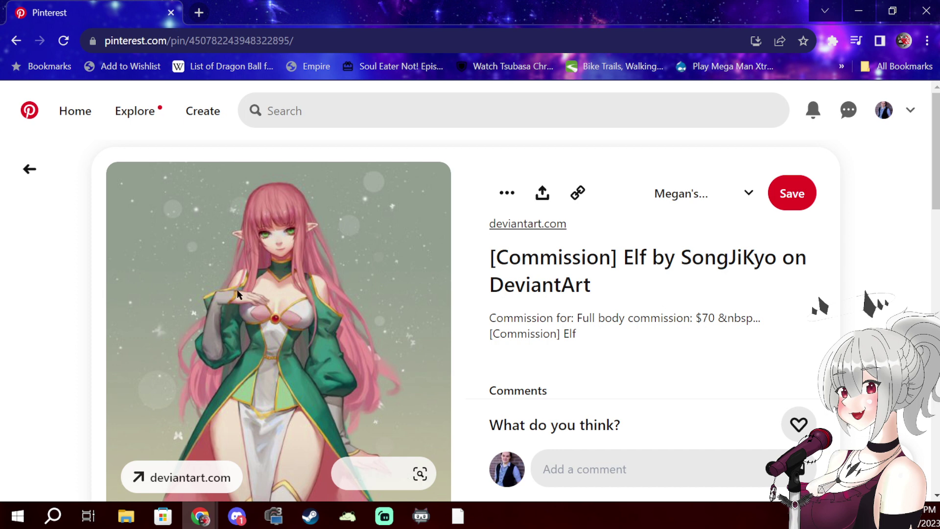
scroll(257, 298, "down", 1)
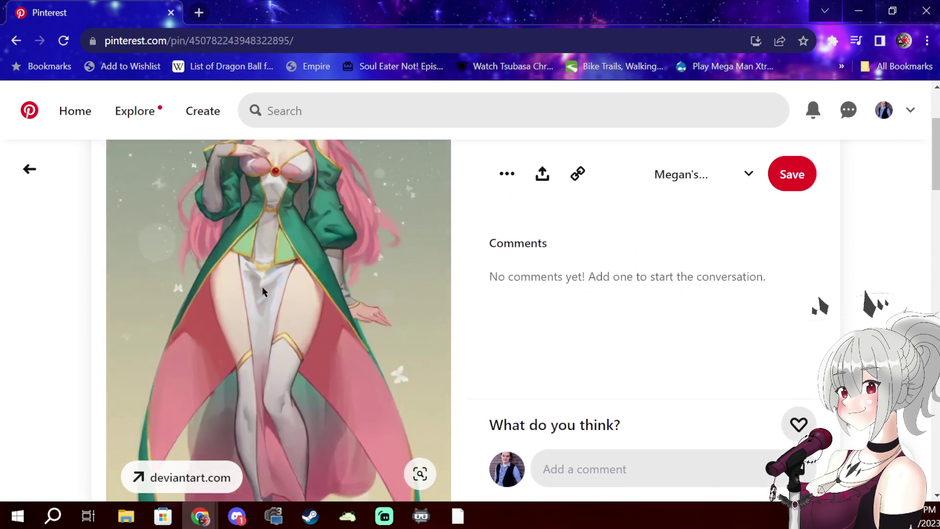
scroll(263, 288, "down", 3)
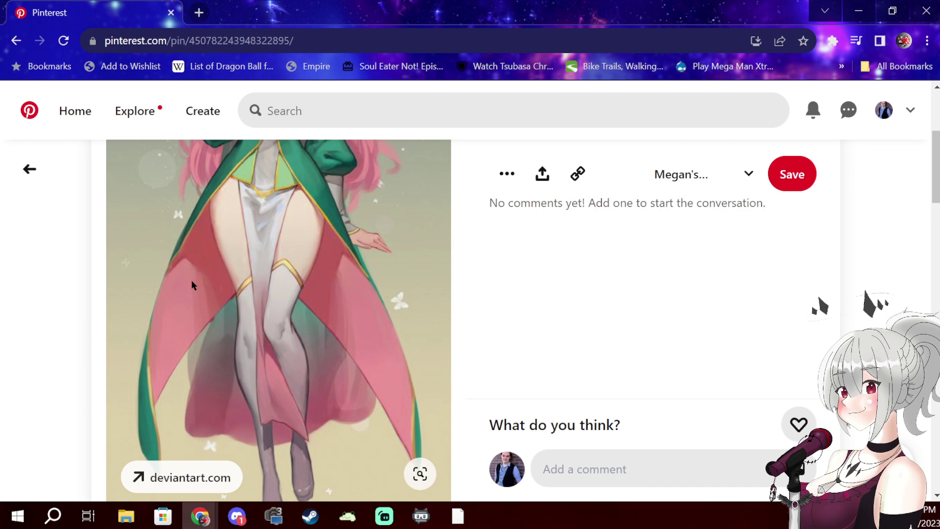
scroll(198, 286, "down", 2)
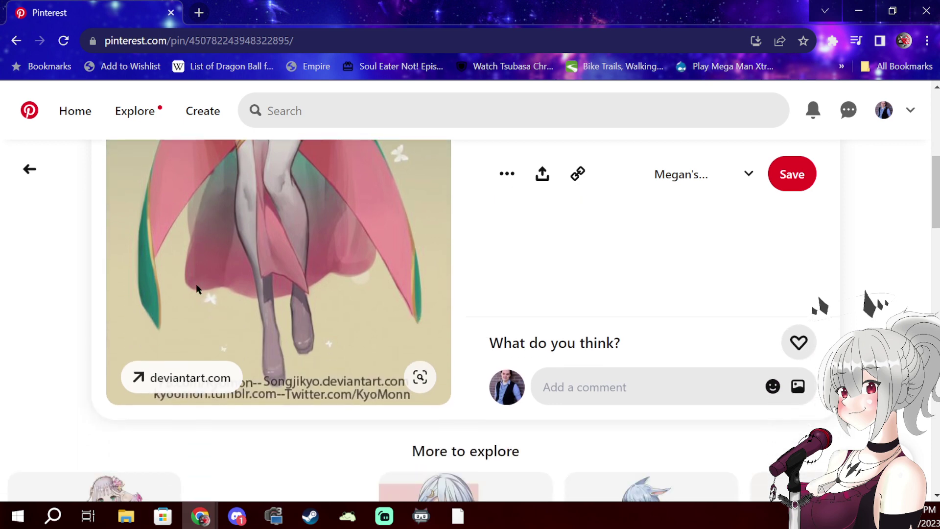
scroll(197, 281, "up", 5)
scroll(198, 284, "up", 2)
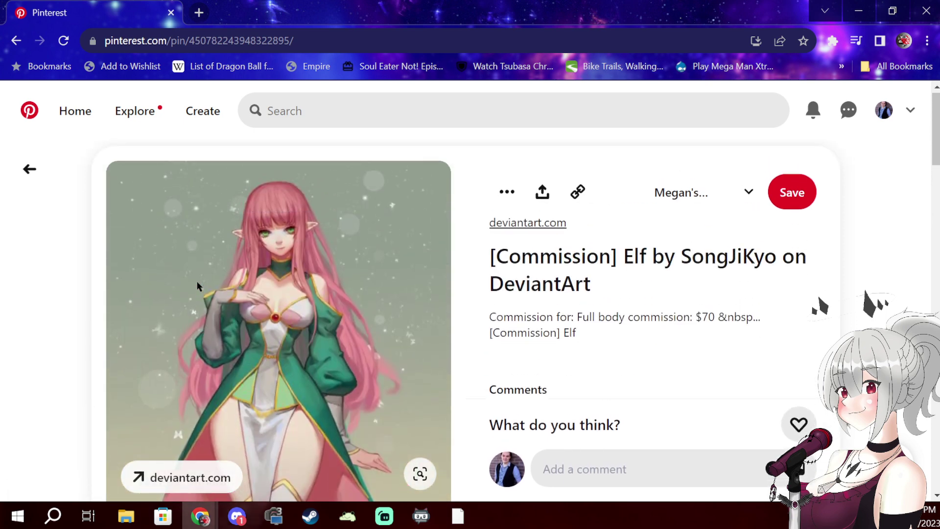
scroll(197, 282, "down", 1)
- Switch to Krita and darken the lower curve of the viewer's-left breast on Paint Layer 6 with the 7.50 px Basic-6 Details brush
key("alt+Tab")
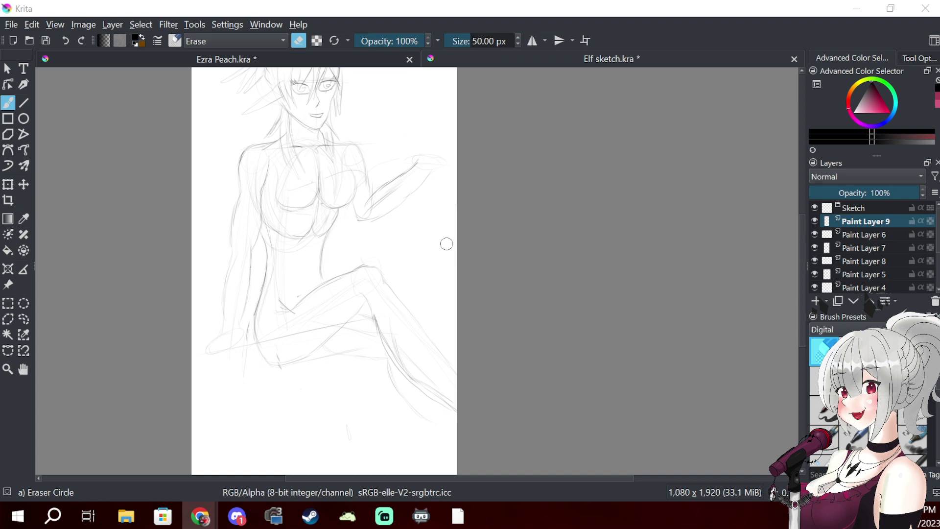
scroll(305, 183, "up", 2)
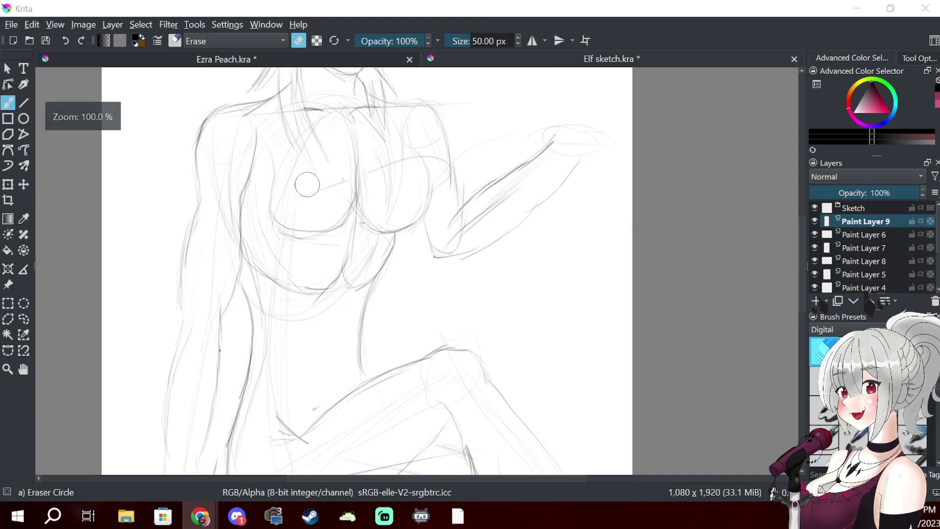
scroll(308, 185, "up", 1)
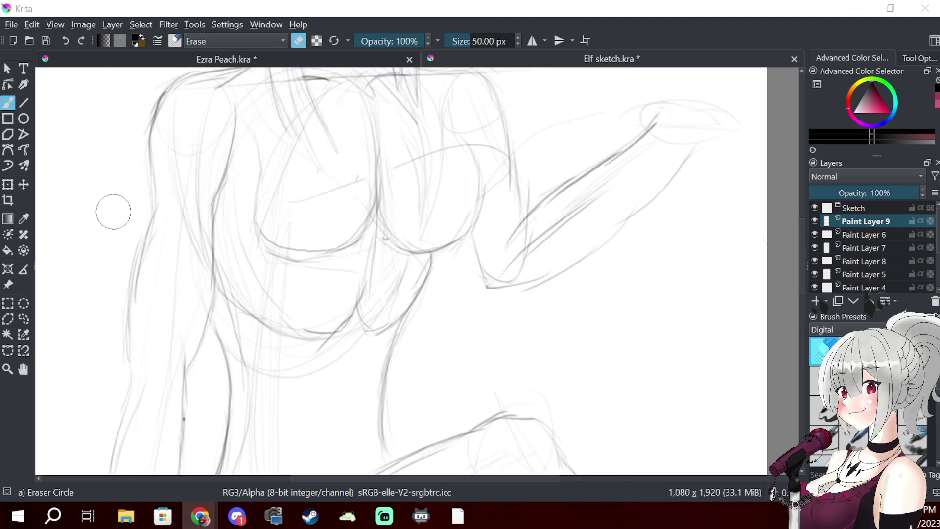
key("e")
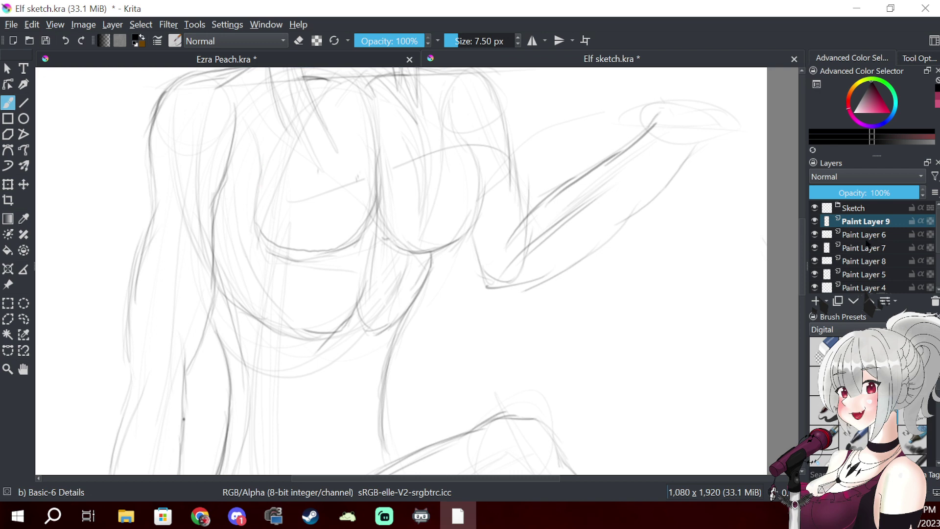
left_click(882, 239)
left_click_drag(267, 176, 258, 224)
mouse_move(263, 181)
left_mouse_down()
mouse_move(265, 225)
mouse_move(273, 236)
mouse_move(261, 186)
mouse_move(274, 234)
mouse_move(266, 224)
mouse_move(299, 253)
mouse_move(290, 224)
mouse_move(275, 238)
mouse_move(335, 251)
mouse_move(322, 254)
mouse_move(362, 234)
mouse_move(378, 205)
left_mouse_up()
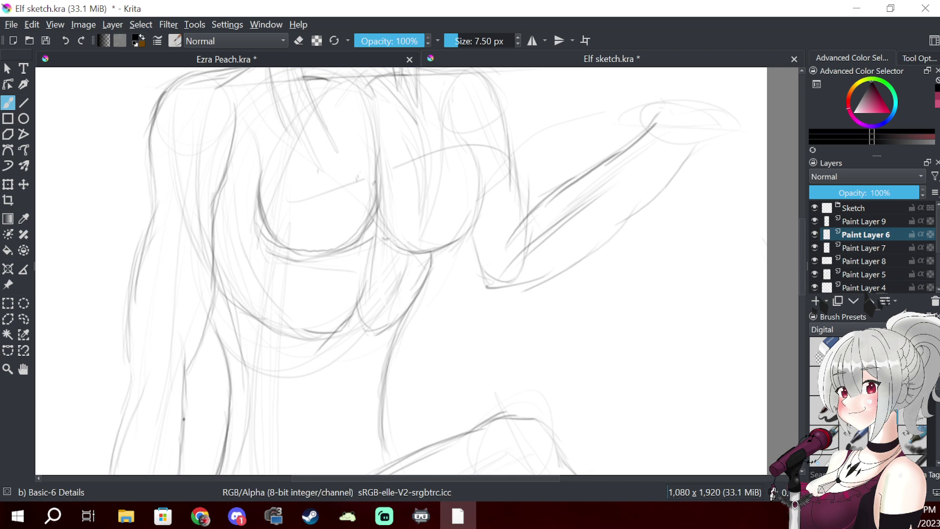
- On Paint Layer 9, sketch the viewer's-right cup's upper and outer edges, and continue the outfit's edge from the ribs past the waist to the thigh
left_click(861, 222)
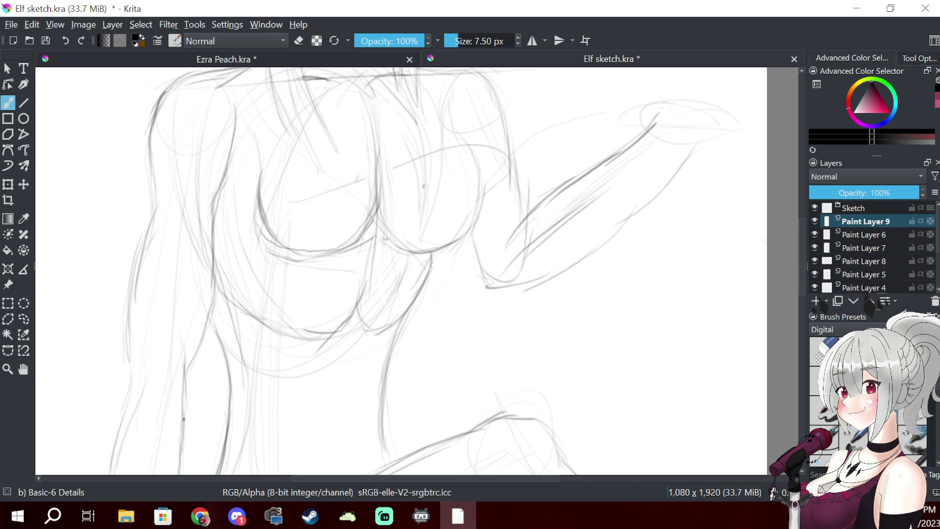
mouse_move(394, 195)
left_mouse_down()
mouse_move(426, 157)
mouse_move(461, 145)
left_mouse_up()
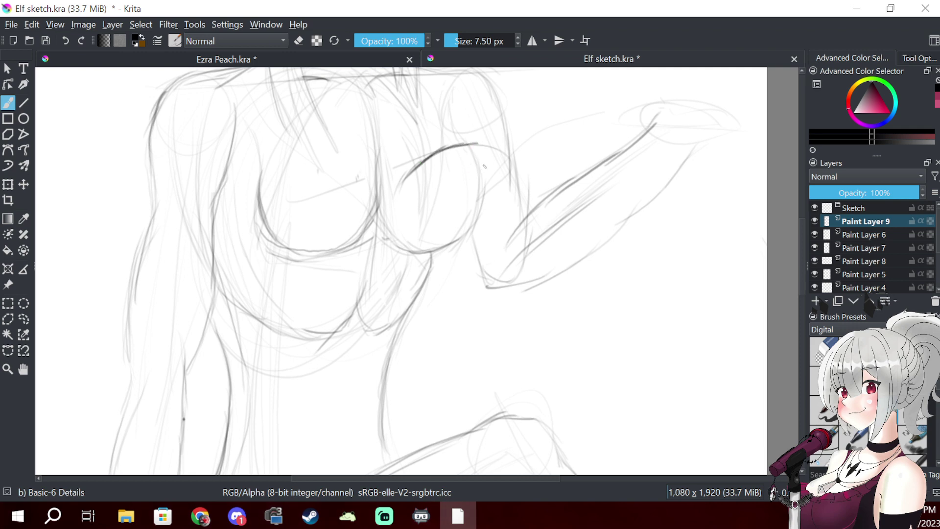
left_click_drag(476, 145, 486, 208)
mouse_move(480, 156)
left_mouse_down()
mouse_move(485, 195)
mouse_move(434, 264)
left_mouse_up()
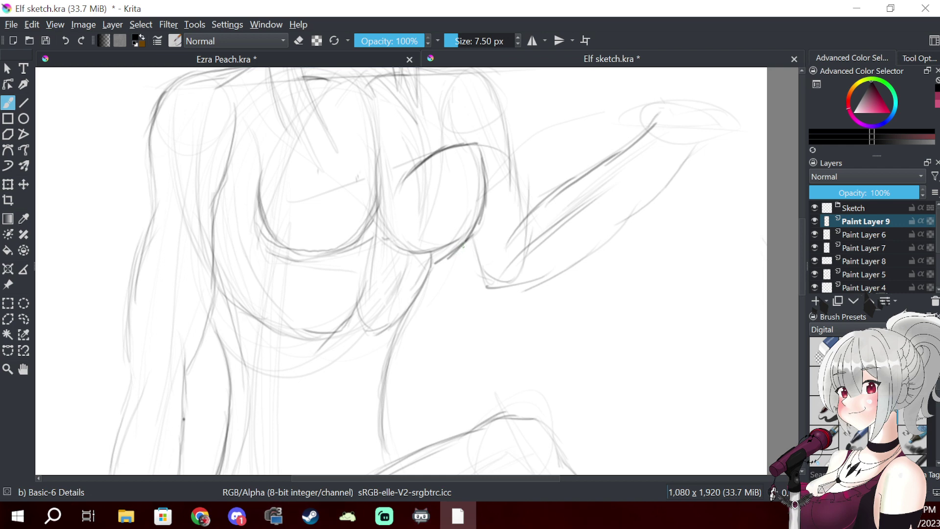
left_click_drag(433, 263, 459, 245)
mouse_move(426, 289)
left_mouse_down()
mouse_move(441, 241)
mouse_move(419, 190)
mouse_move(395, 282)
mouse_move(435, 339)
left_mouse_up()
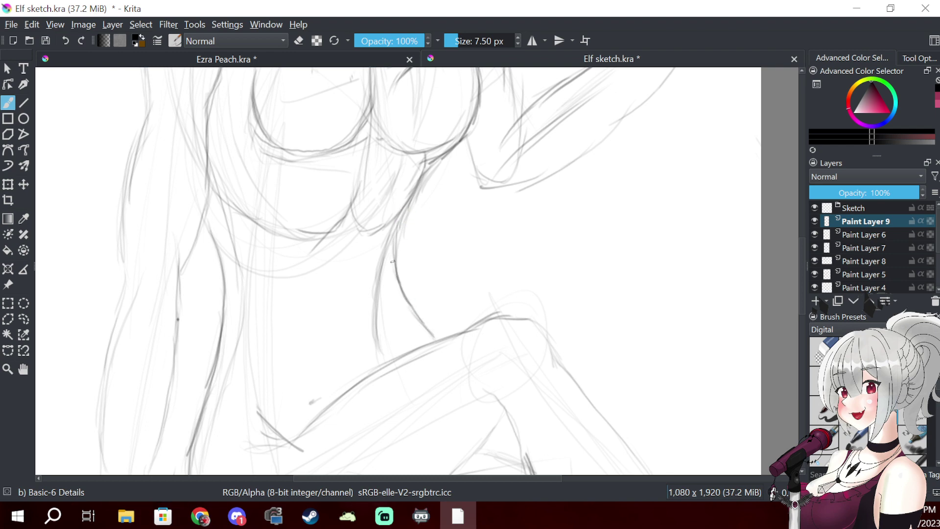
- Extend the viewer's-right cup's edge to the center, then sketch a round gem between the cups and the curved upper edge of the viewer's-left cup
scroll(367, 162, "up", 5)
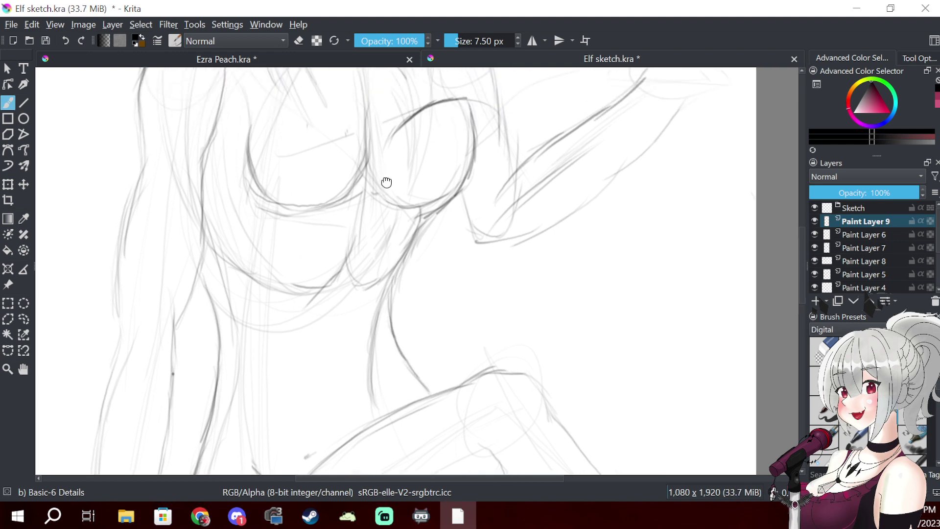
left_click_drag(405, 187, 363, 233)
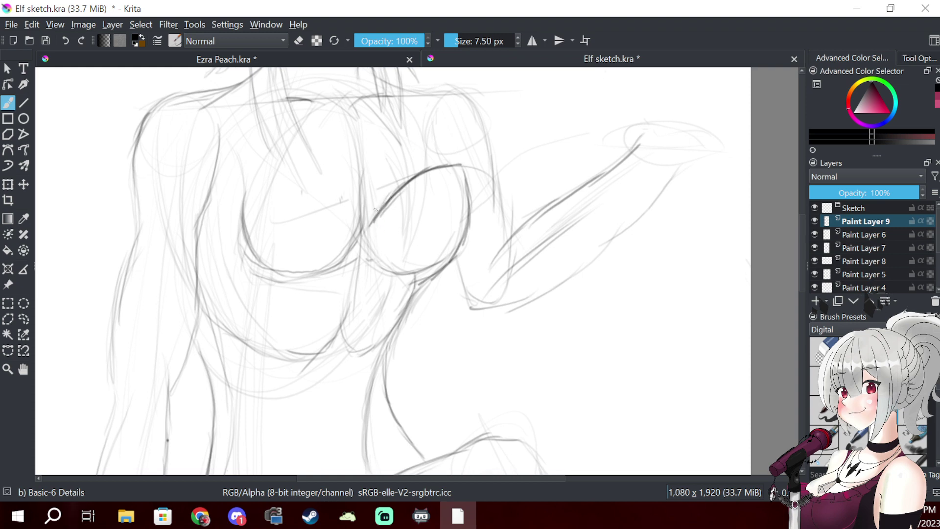
mouse_move(375, 218)
left_mouse_down()
mouse_move(357, 239)
mouse_move(376, 220)
mouse_move(359, 225)
mouse_move(346, 205)
mouse_move(310, 188)
mouse_move(244, 189)
left_mouse_up()
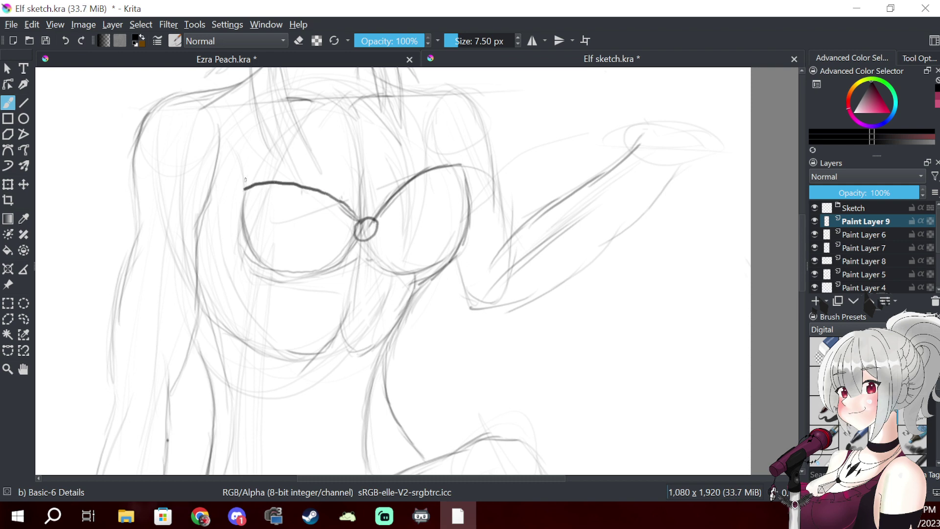
key("ctrl+z")
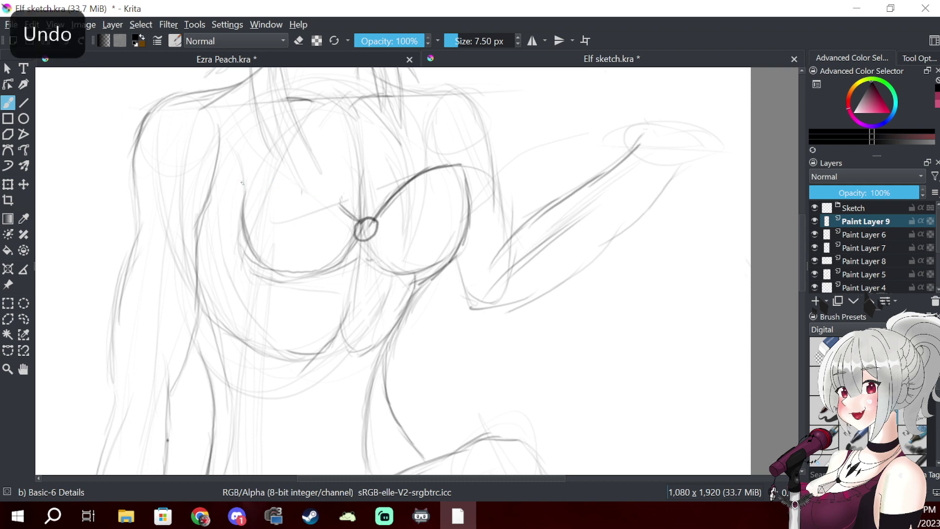
mouse_move(251, 187)
left_mouse_down()
mouse_move(342, 201)
mouse_move(349, 213)
mouse_move(340, 199)
mouse_move(259, 186)
left_mouse_up()
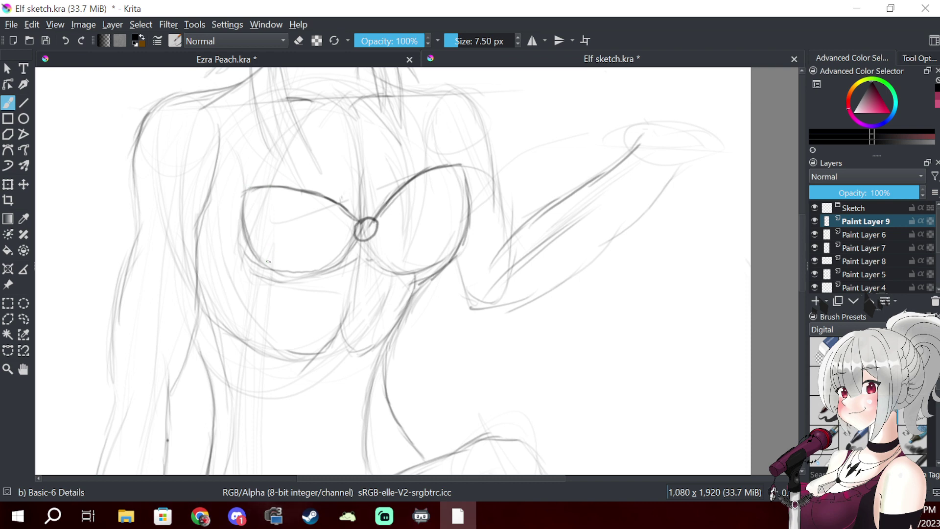
mouse_move(252, 187)
left_mouse_down()
mouse_move(235, 208)
mouse_move(245, 190)
mouse_move(249, 254)
left_mouse_up()
left_click_drag(248, 192, 235, 249)
left_click_drag(238, 217, 245, 261)
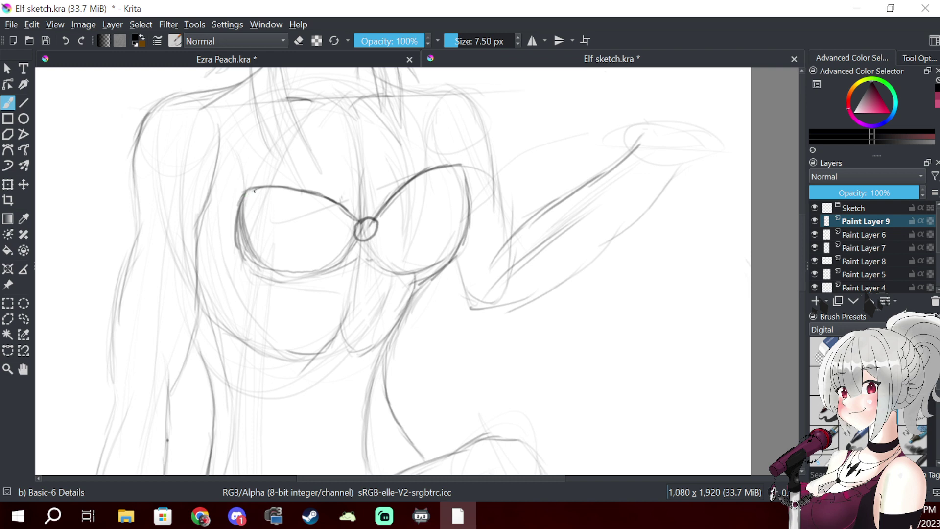
- Sketch the outfit's edge slanting from the viewer's-left cup's outer corner to the ribs, and erase the extra strokes along the cup's outer edge
mouse_move(234, 184)
left_mouse_down()
mouse_move(250, 189)
mouse_move(204, 230)
mouse_move(217, 221)
left_mouse_up()
left_click_drag(248, 187, 222, 213)
key("e")
mouse_move(262, 224)
left_mouse_down()
mouse_move(253, 265)
mouse_move(239, 211)
mouse_move(240, 244)
mouse_move(260, 256)
left_mouse_up()
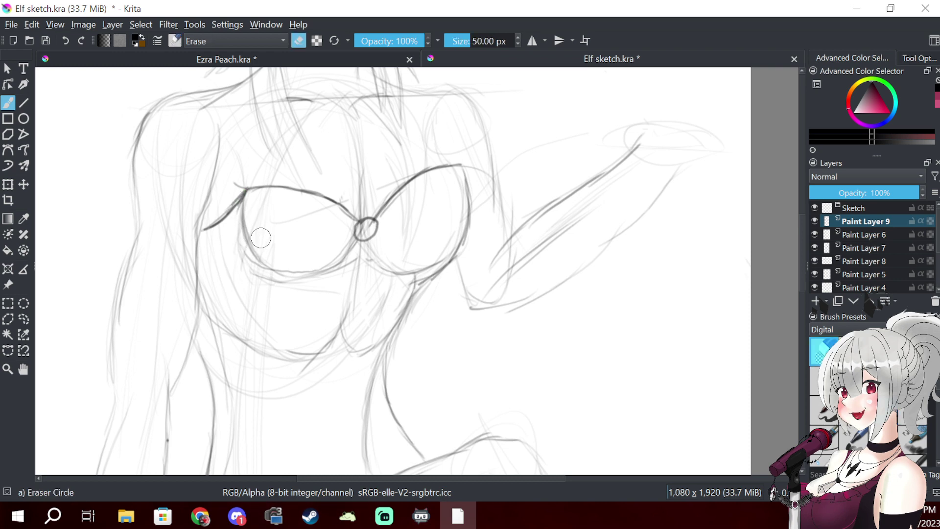
key("e")
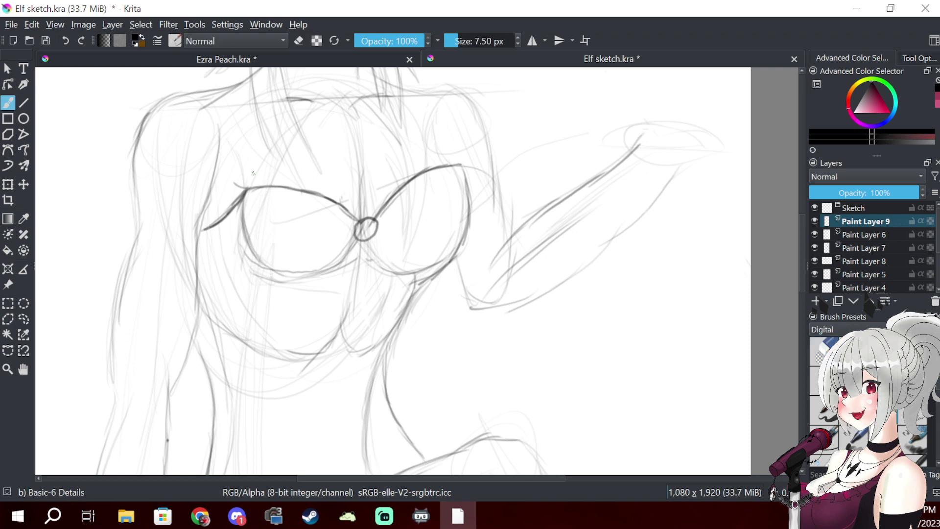
- Sketch the coat tail's edge on the viewer's-left side, curving from the waist around the hip to below the seated thigh
left_click_drag(252, 189, 238, 222)
mouse_move(211, 339)
left_mouse_down()
mouse_move(252, 223)
mouse_move(242, 213)
left_mouse_up()
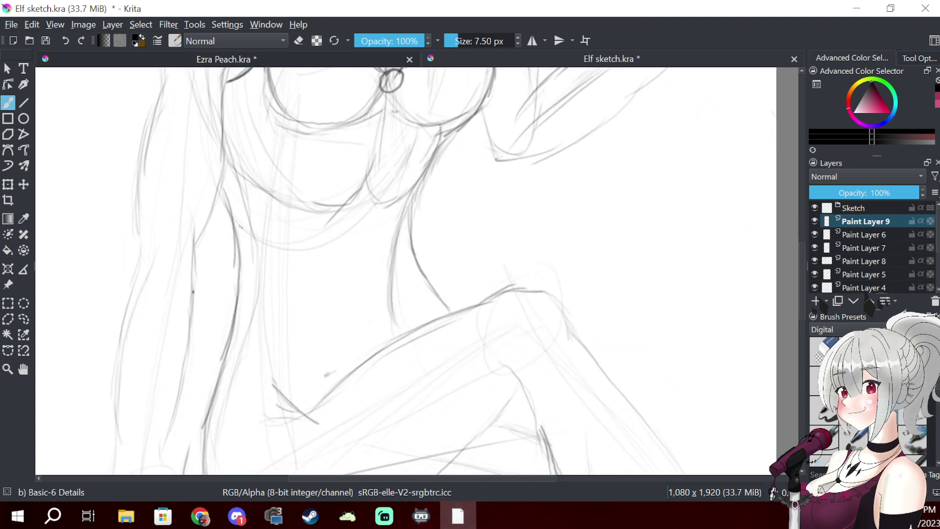
left_click_drag(226, 263, 245, 233)
mouse_move(238, 268)
left_mouse_down()
mouse_move(309, 131)
mouse_move(271, 161)
mouse_move(282, 153)
left_mouse_up()
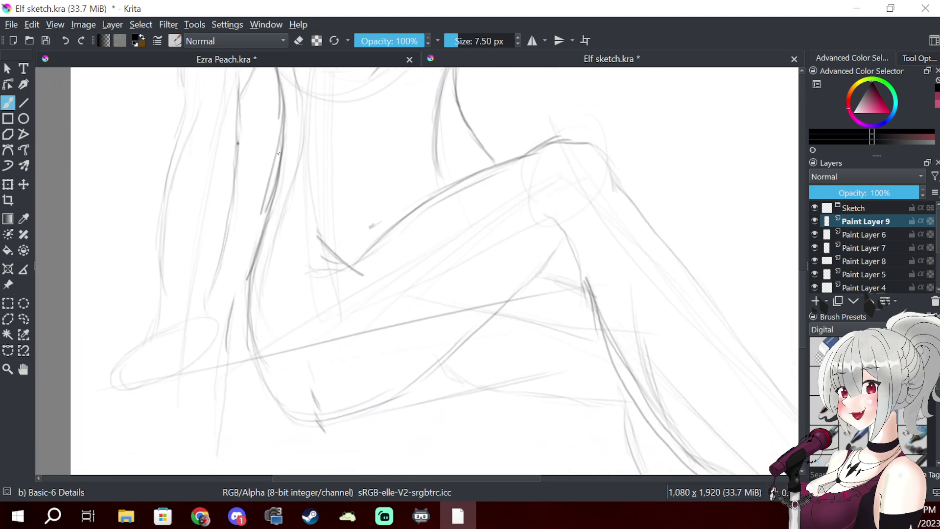
scroll(263, 240, "down", 1)
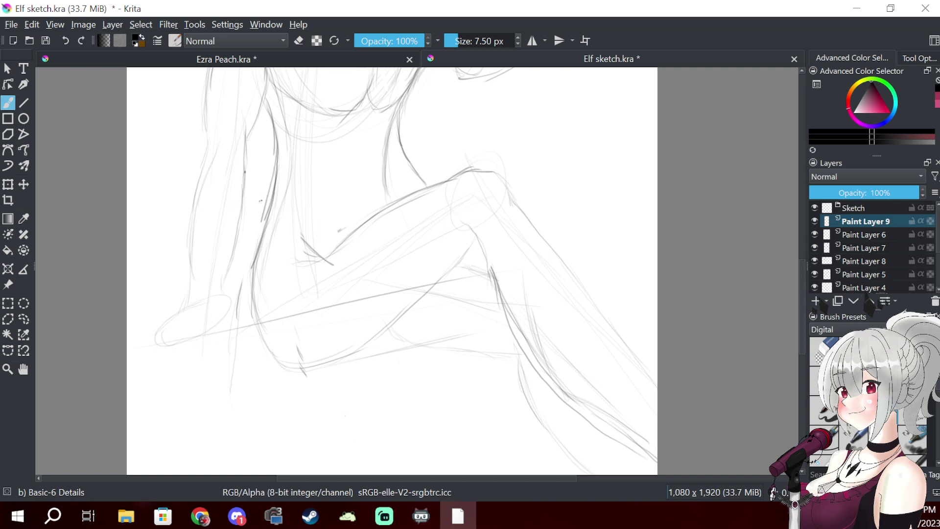
mouse_move(273, 183)
left_mouse_down()
mouse_move(246, 405)
mouse_move(258, 420)
left_mouse_up()
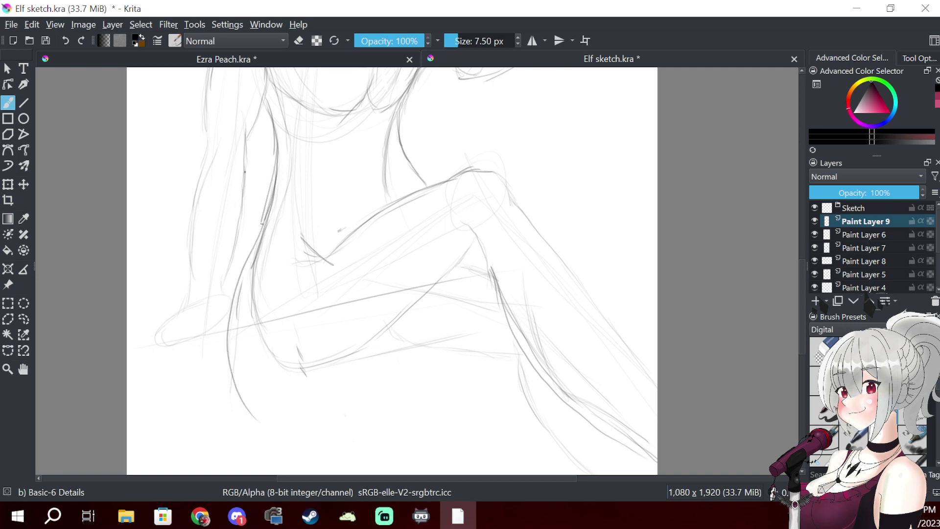
- Undo the coat tail's curved edge and redraw it flaring outward from the waist past the hip to below the hand on the viewer's-left side
left_click_drag(254, 424, 258, 469)
key("ctrl+z")
key("ctrl+z")
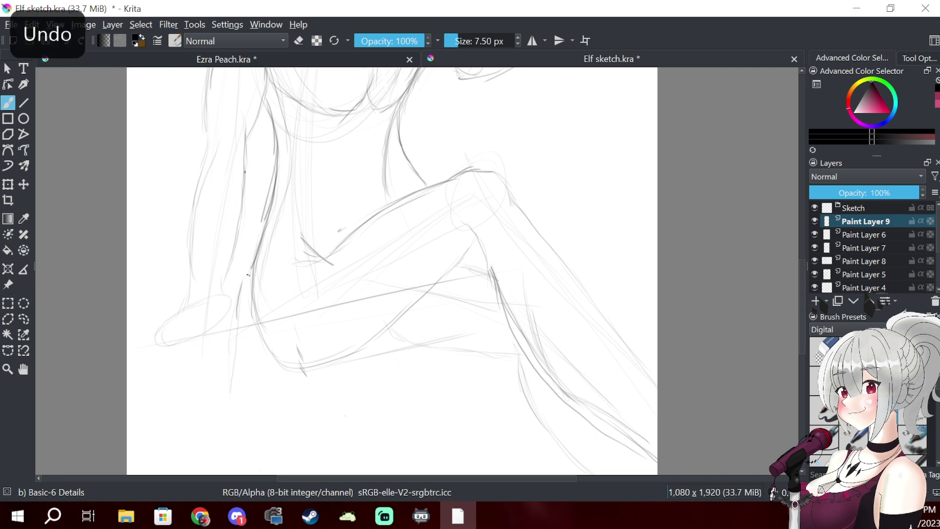
mouse_move(267, 210)
left_mouse_down()
mouse_move(261, 248)
mouse_move(219, 334)
mouse_move(194, 445)
left_mouse_up()
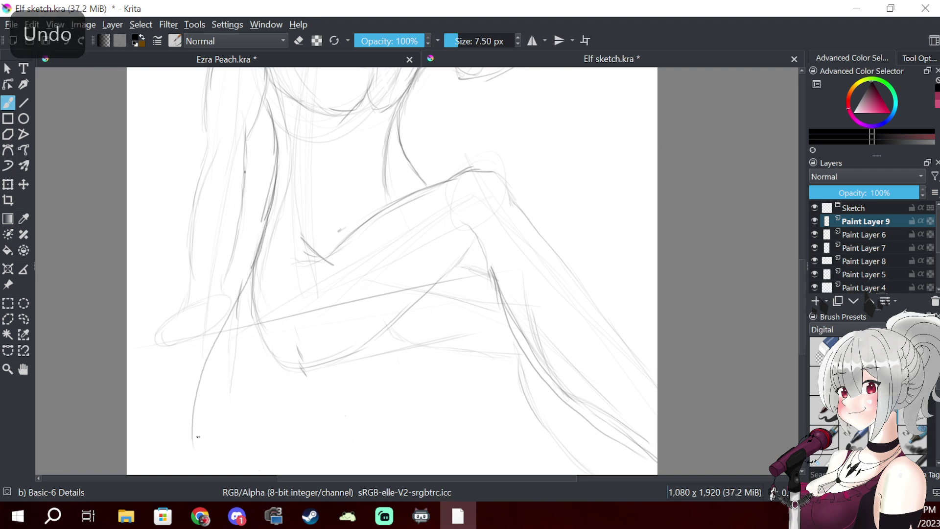
mouse_move(202, 391)
left_mouse_down()
mouse_move(198, 470)
mouse_move(191, 424)
left_mouse_up()
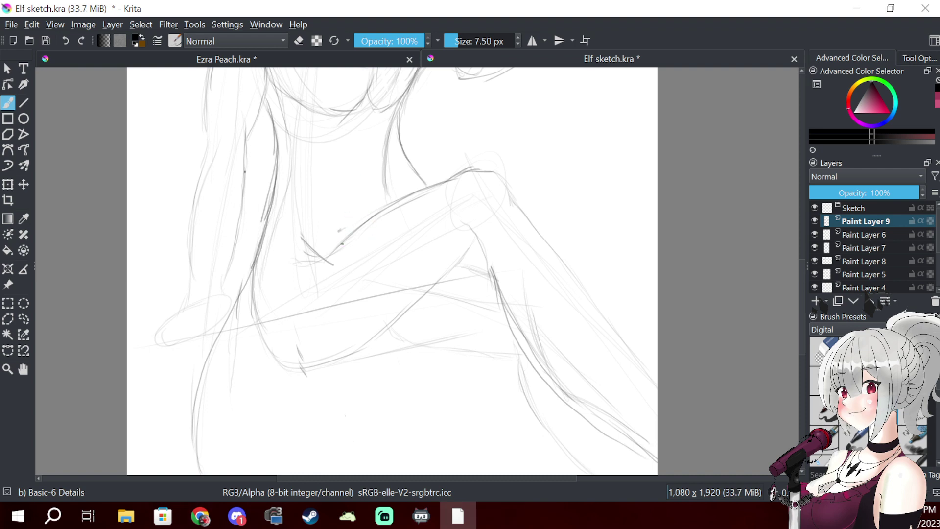
- Sketch the skirt panel's edge from the lap over the thigh, and add two fabric edges hanging below the crossed legs
left_click_drag(338, 237, 297, 407)
mouse_move(311, 310)
left_mouse_down()
mouse_move(301, 420)
mouse_move(314, 474)
left_mouse_up()
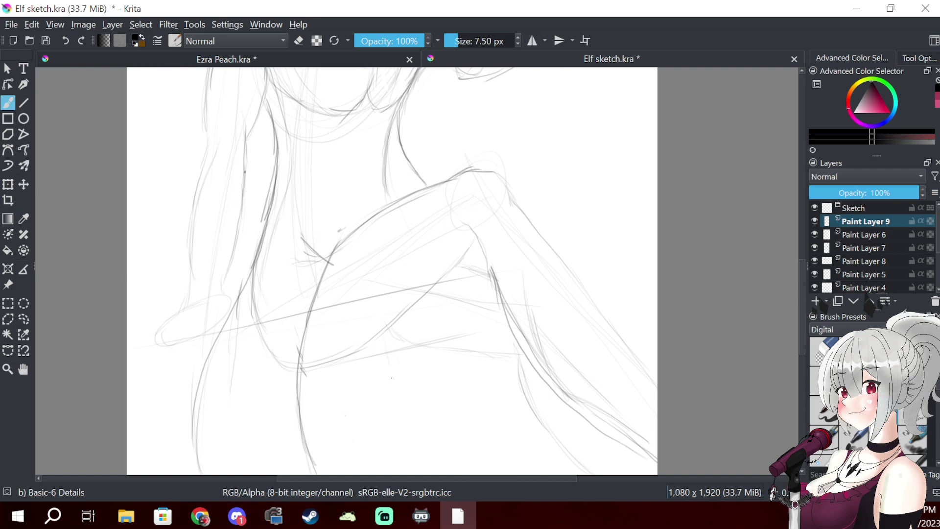
left_click_drag(385, 341, 402, 448)
left_click_drag(389, 376, 410, 461)
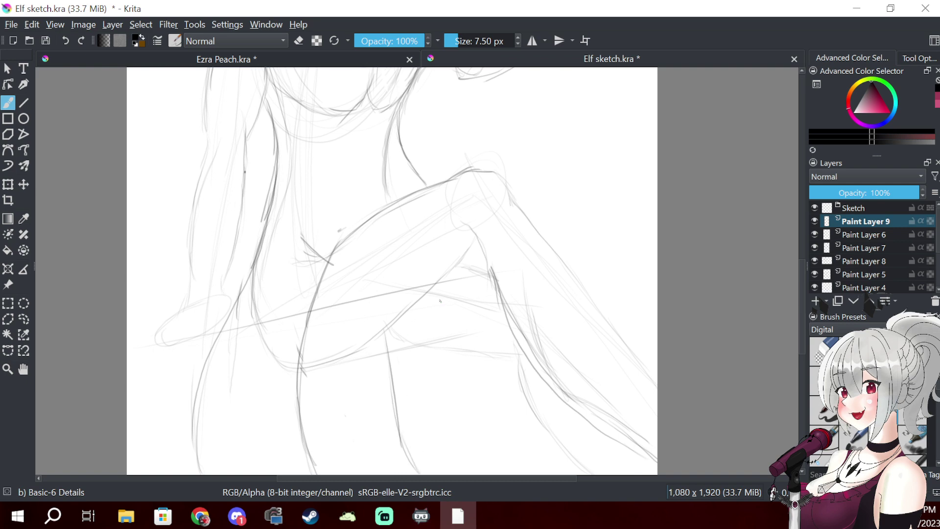
left_click_drag(443, 295, 484, 448)
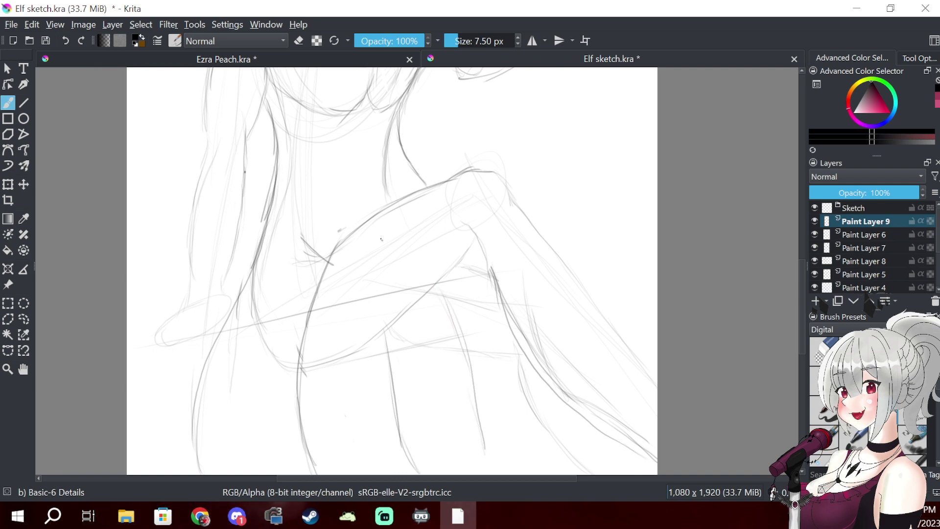
- Sketch the bodice opening's edge from under the viewer's-left cup to the lap, and the matching edges from the viewer's-right cup to the thigh
mouse_move(384, 194)
left_mouse_down()
mouse_move(374, 333)
mouse_move(381, 384)
left_mouse_up()
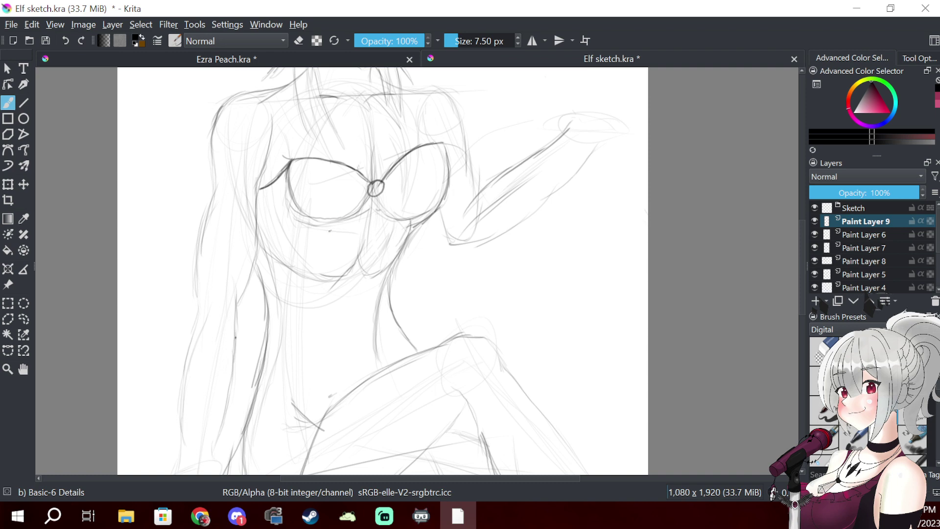
left_click_drag(355, 231, 347, 337)
left_click_drag(352, 283, 333, 406)
left_click_drag(339, 364, 317, 431)
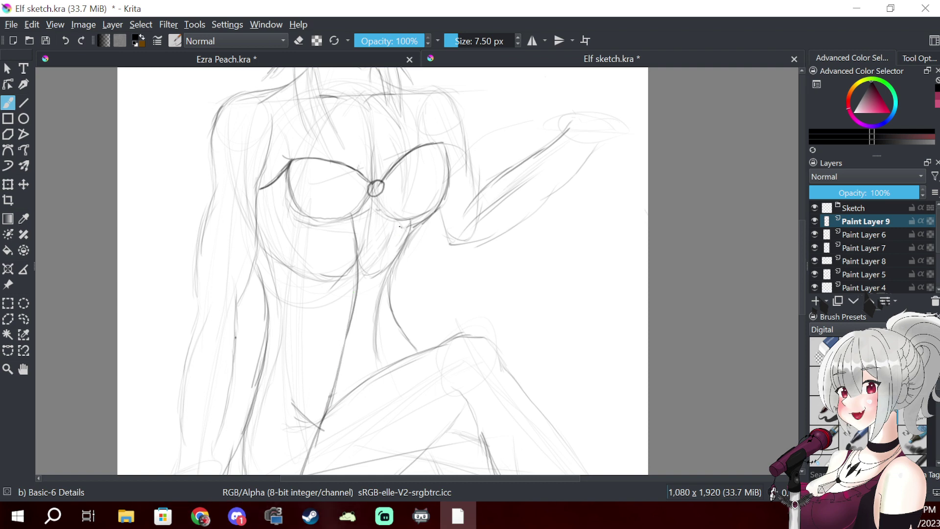
left_click_drag(391, 227, 378, 335)
mouse_move(388, 256)
left_mouse_down()
mouse_move(384, 304)
mouse_move(395, 365)
left_mouse_up()
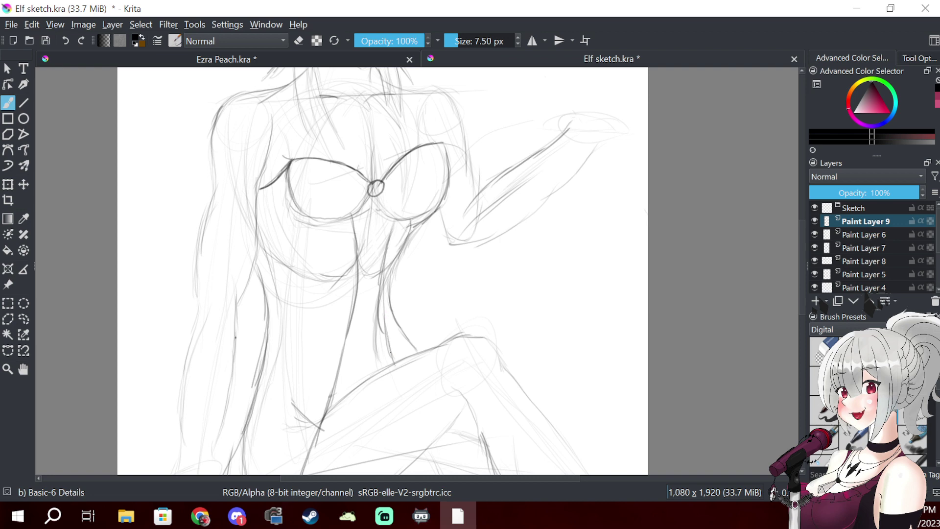
mouse_move(411, 230)
left_mouse_down()
mouse_move(404, 303)
mouse_move(415, 232)
mouse_move(428, 351)
left_mouse_up()
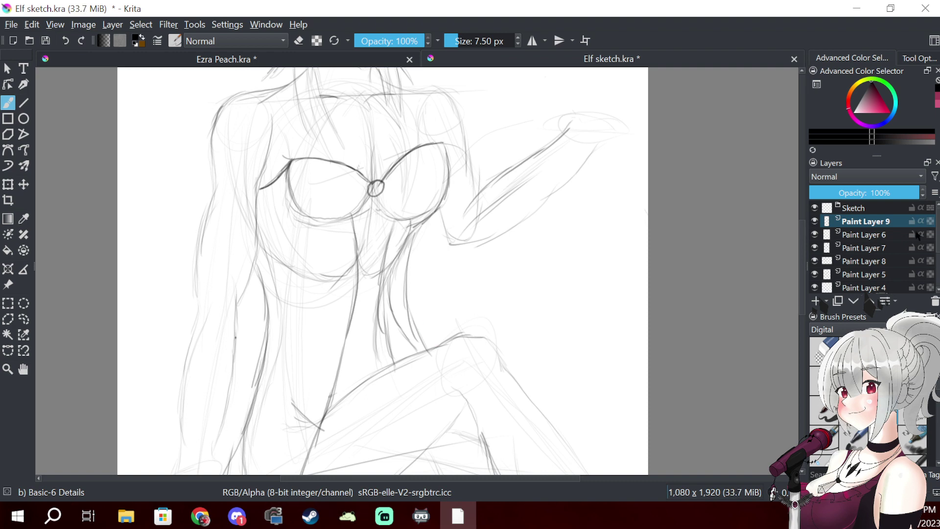
- Lower the Sketch paint layer's opacity to 10%, keep Paint Layer 1 at 100%, and make Paint Layer 9 active again
scroll(934, 248, "down", 3)
left_click(882, 273)
mouse_move(869, 193)
left_mouse_down()
mouse_move(879, 193)
mouse_move(817, 195)
left_mouse_up()
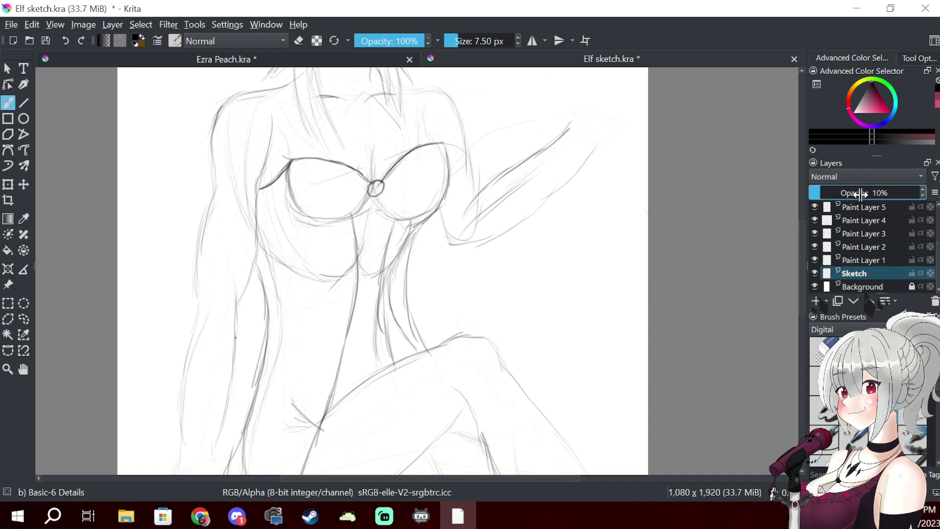
left_click(881, 261)
mouse_move(864, 188)
left_mouse_down()
mouse_move(835, 192)
mouse_move(934, 184)
left_mouse_up()
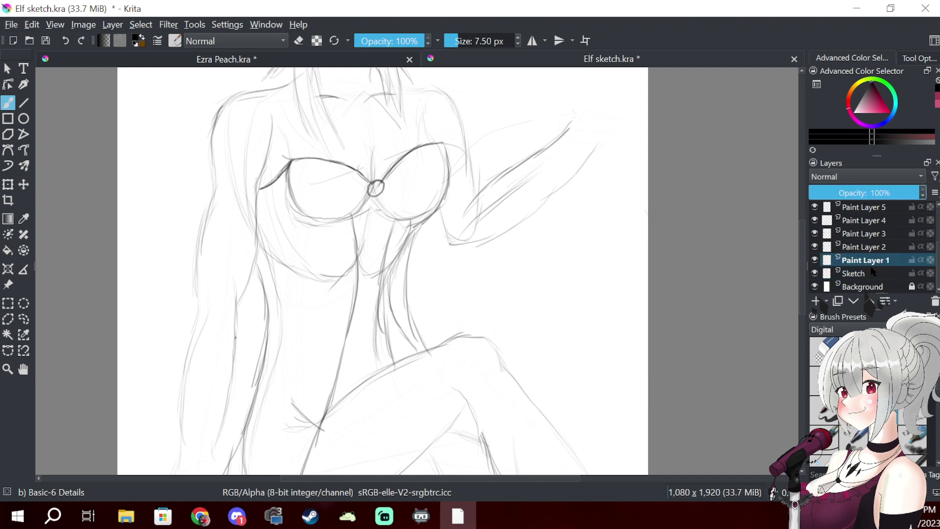
left_click(874, 273)
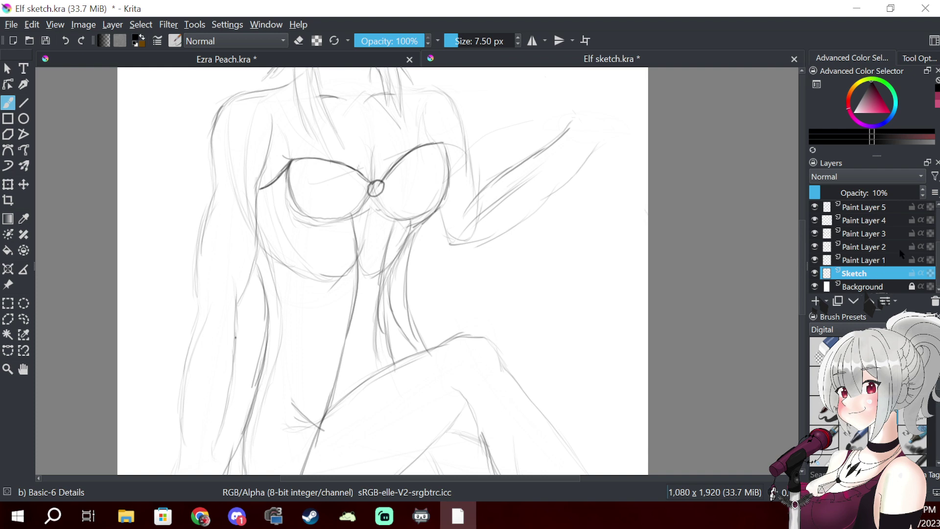
scroll(917, 253, "up", 2)
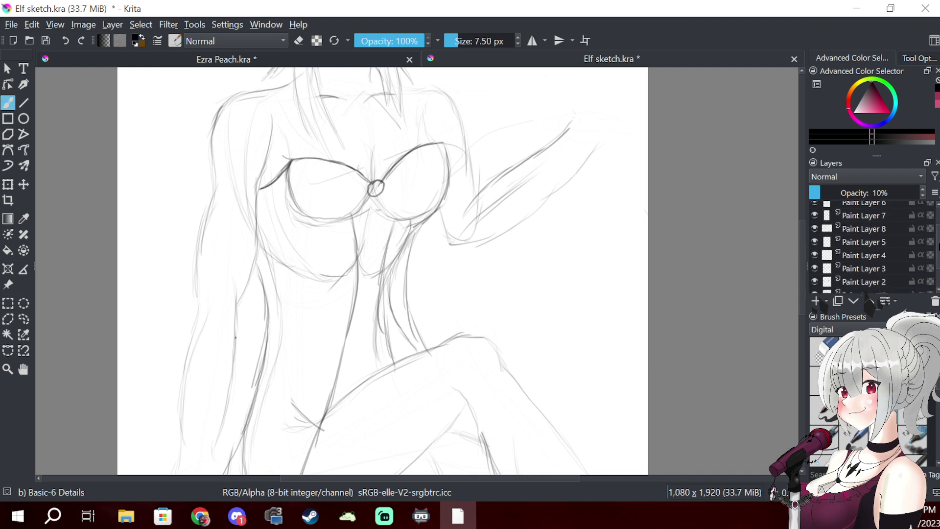
left_click(872, 222)
- Add a new paint layer and sketch a choker band around the neck with a four-pointed star charm hanging from it
mouse_move(506, 247)
left_mouse_down()
mouse_move(480, 418)
mouse_move(533, 191)
mouse_move(561, 132)
left_mouse_up()
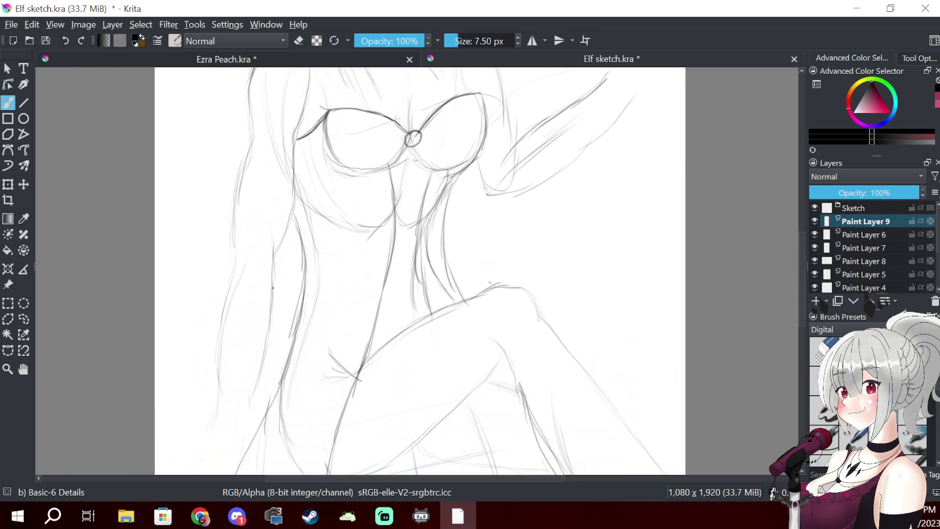
left_click_drag(482, 282, 515, 206)
left_click_drag(470, 317, 493, 369)
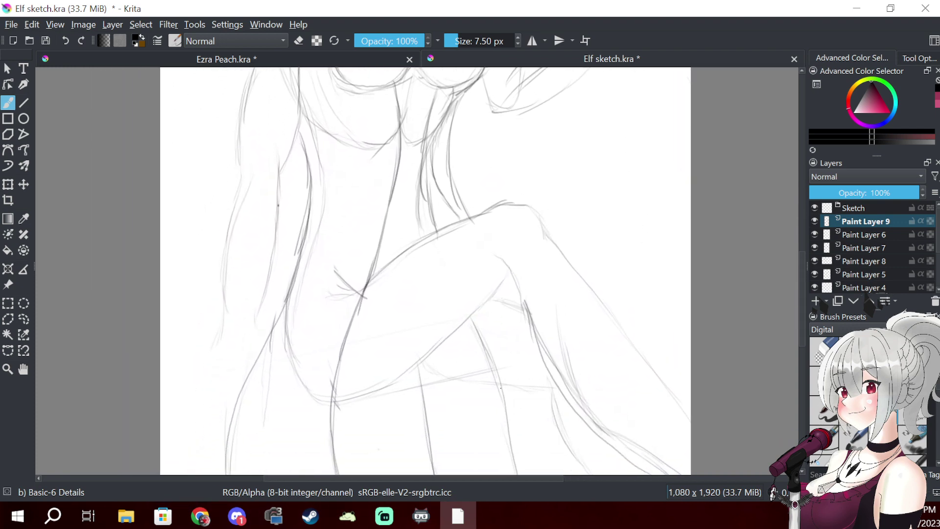
scroll(417, 270, "up", 5)
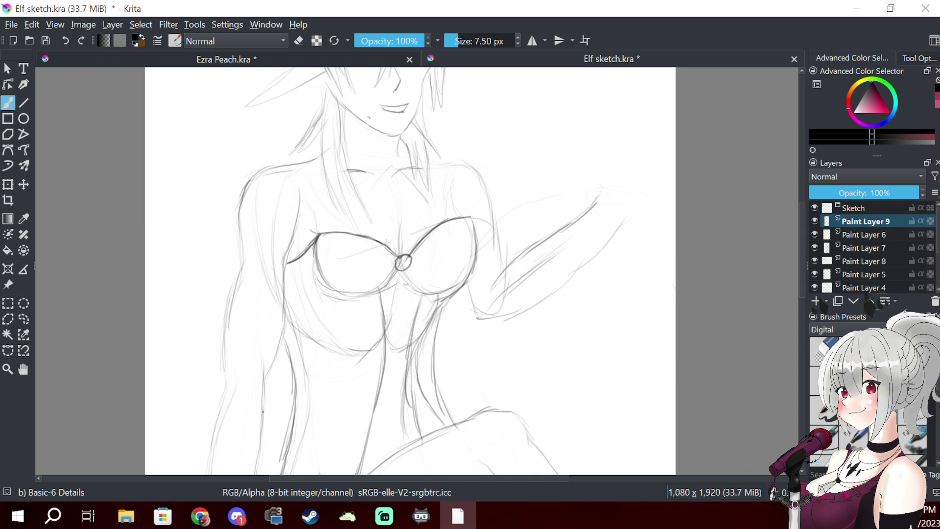
scroll(369, 149, "up", 3)
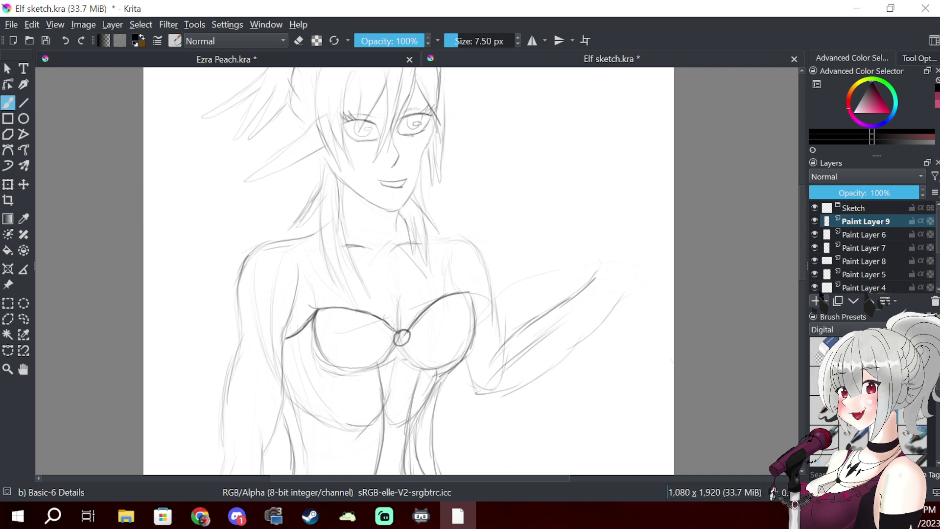
left_click(815, 300)
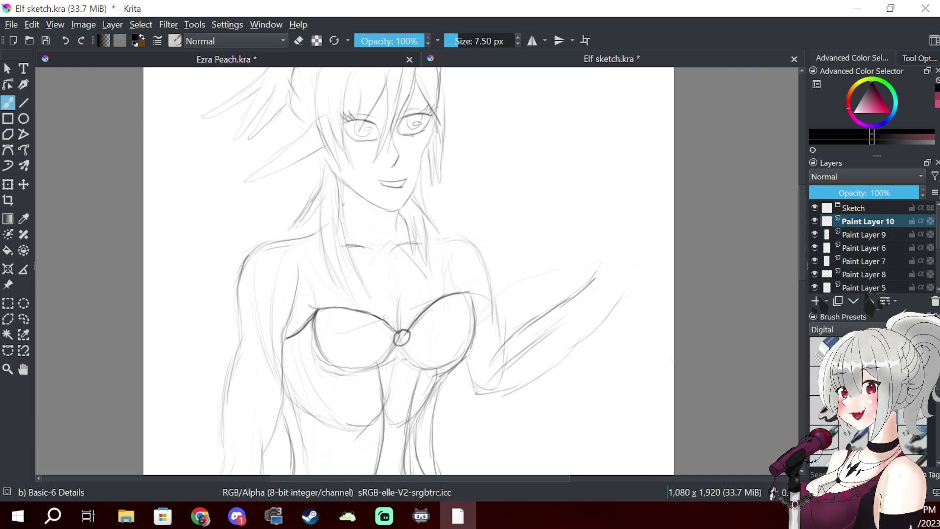
mouse_move(342, 198)
left_mouse_down()
mouse_move(395, 218)
mouse_move(346, 208)
mouse_move(397, 219)
left_mouse_up()
key("ctrl+z")
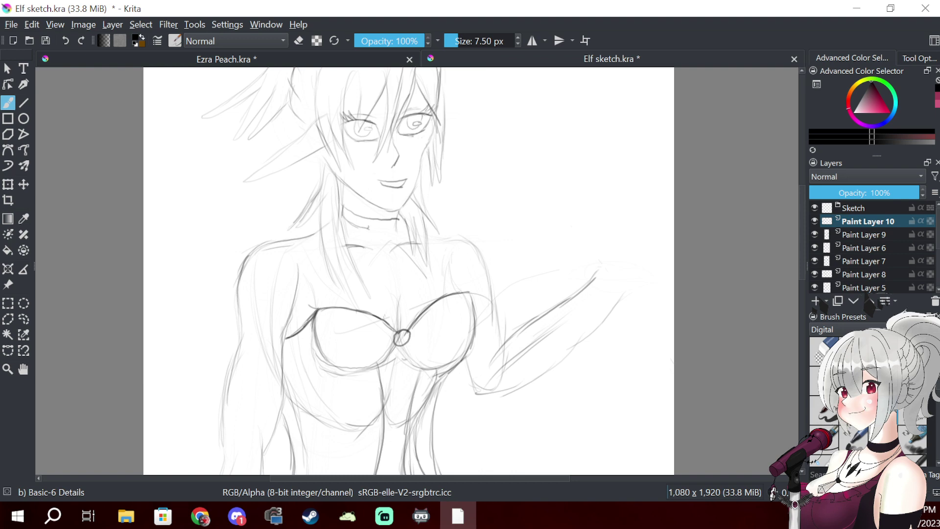
left_click_drag(364, 231, 392, 229)
left_click_drag(385, 239, 386, 251)
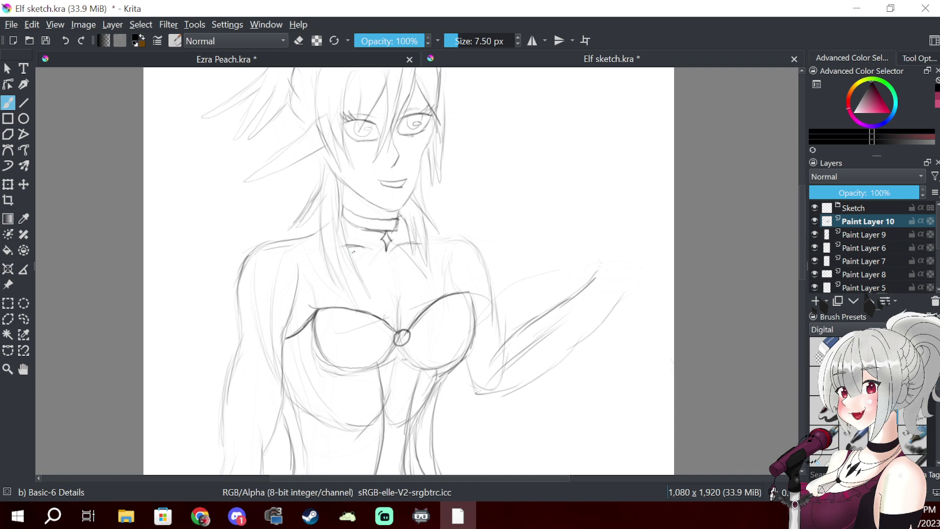
- Sketch a V-shaped necklace below the choker, ending in a long crystal pendant above the center gem
left_click_drag(349, 241, 377, 279)
mouse_move(343, 227)
left_mouse_down()
mouse_move(381, 275)
mouse_move(400, 241)
left_mouse_up()
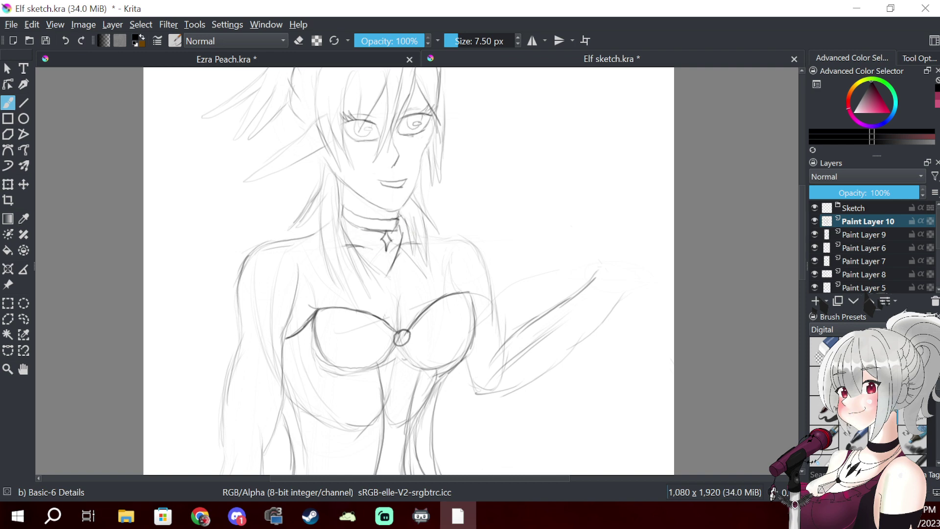
left_click_drag(391, 270, 387, 281)
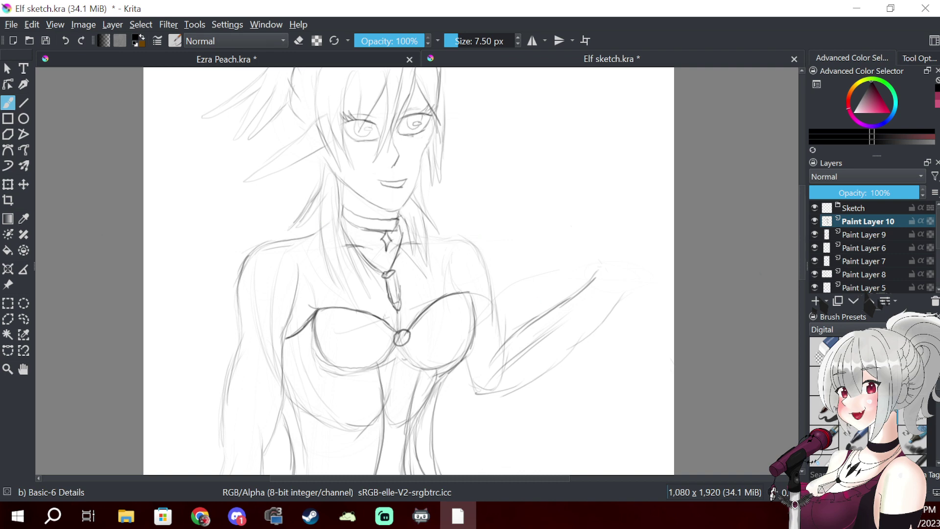
- Sketch halter straps running from the choker down to the upper edges of both cups
key("alt+Tab")
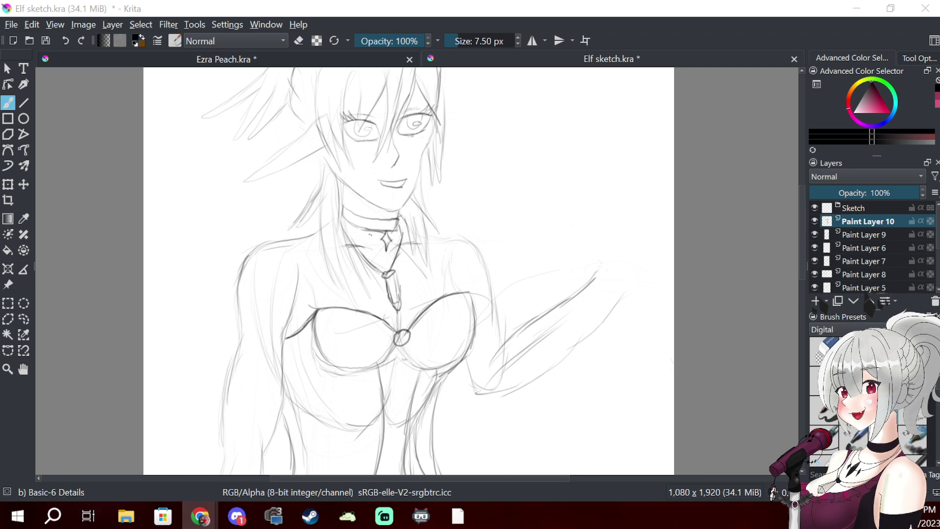
left_click(369, 228)
left_click_drag(368, 229, 333, 311)
left_click_drag(353, 253, 340, 296)
left_click_drag(402, 238, 426, 281)
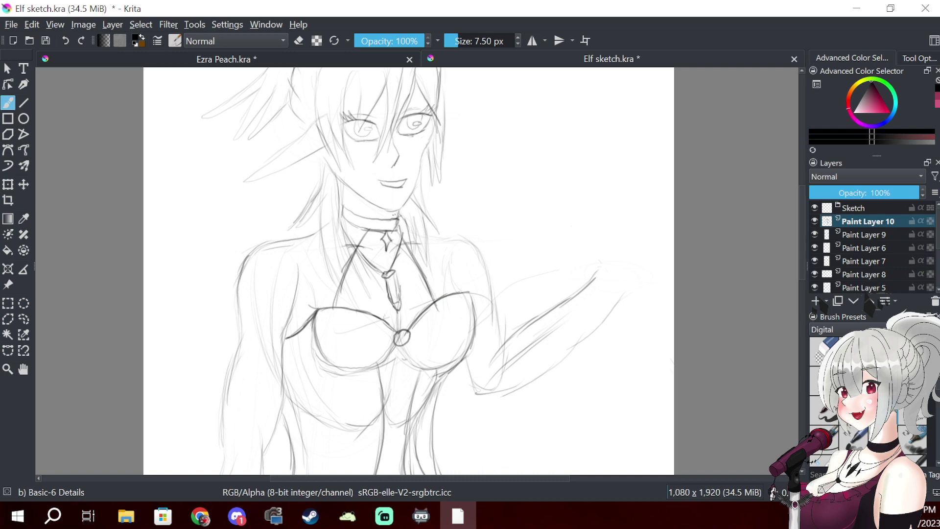
- Erase the hair outline at the viewer's-right side of the crown and redraw it as a rounded curve on Paint Layer 8
mouse_move(417, 279)
left_mouse_down()
mouse_move(402, 314)
mouse_move(411, 142)
mouse_move(398, 77)
mouse_move(367, 42)
left_mouse_up()
left_click_drag(500, 266, 356, 409)
left_click_drag(396, 280, 370, 336)
left_click_drag(369, 245, 370, 381)
left_click_drag(387, 327, 456, 359)
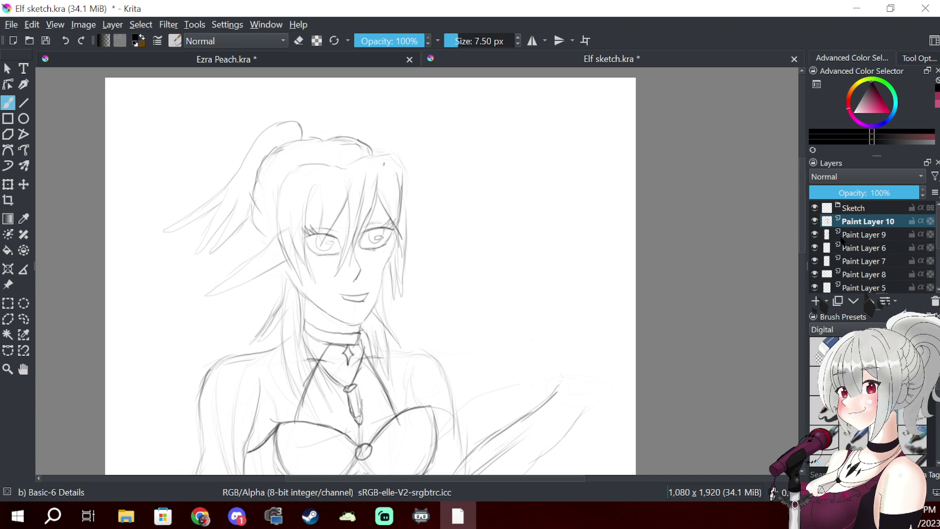
left_click(878, 251)
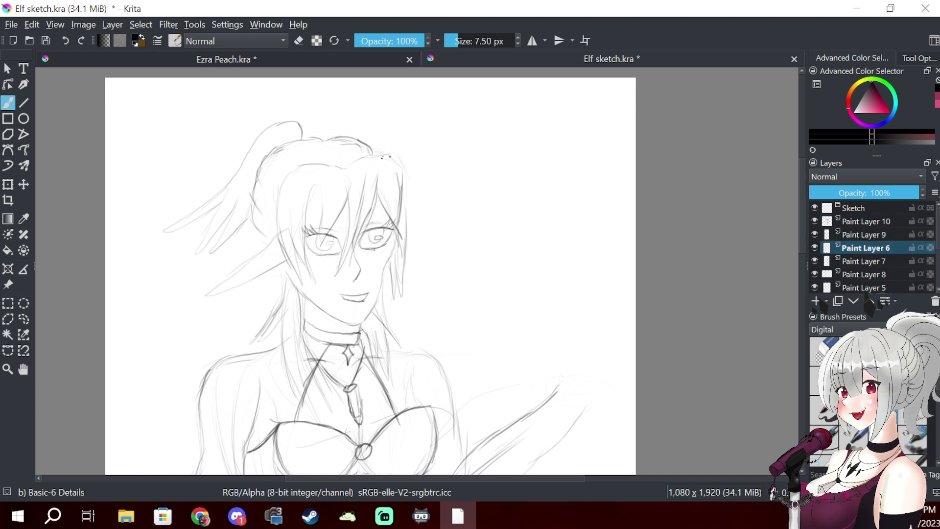
left_click_drag(391, 157, 405, 188)
key("e")
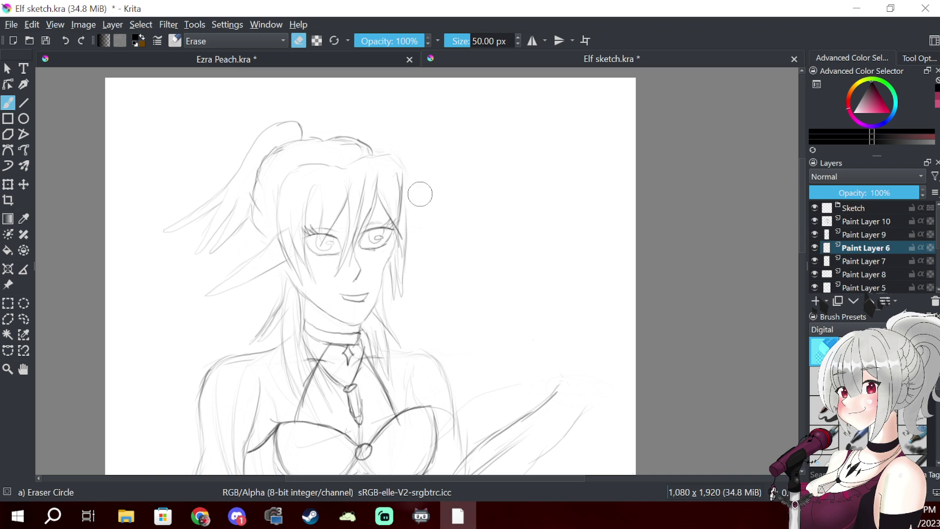
key("Page_Down")
key("e")
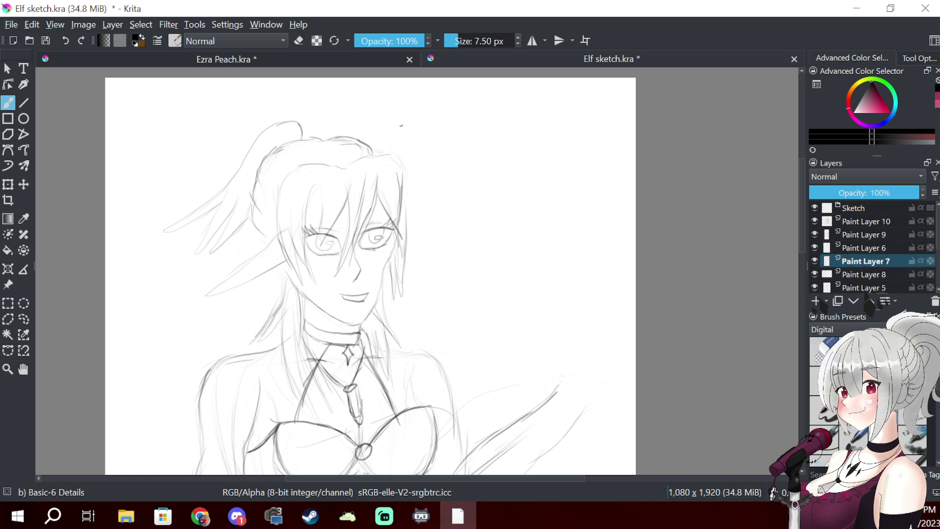
key("e")
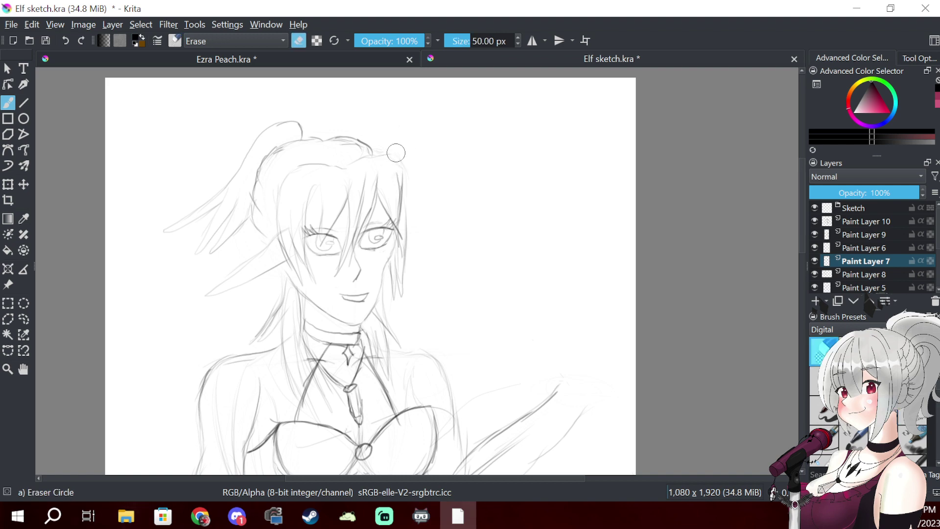
left_click(889, 270)
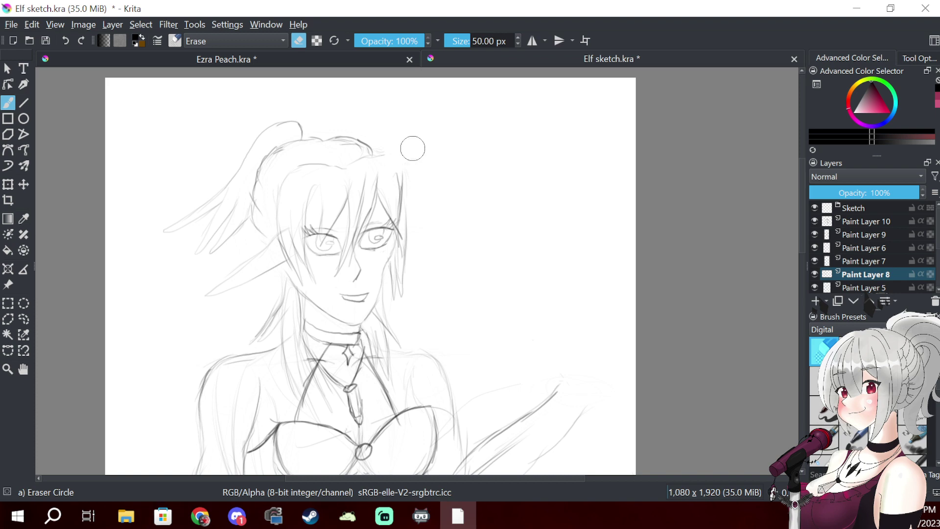
key("slash")
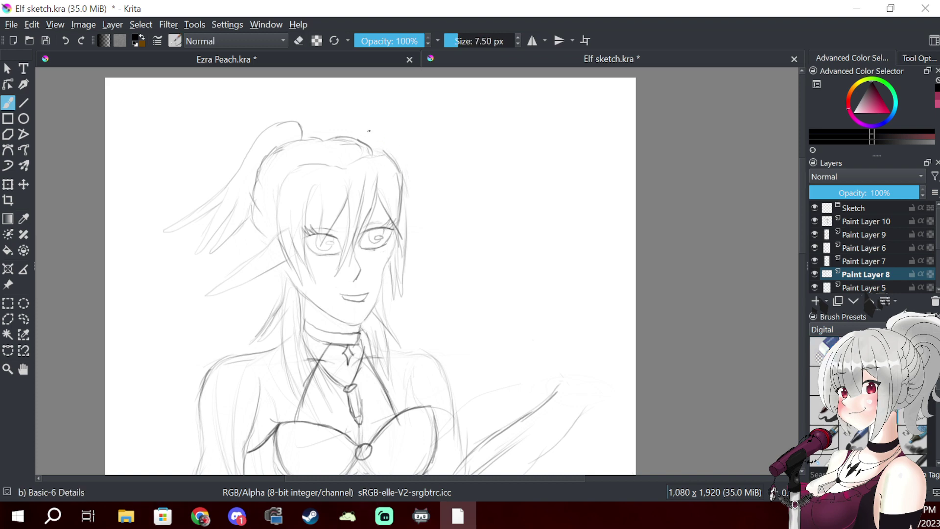
scroll(377, 286, "down", 5)
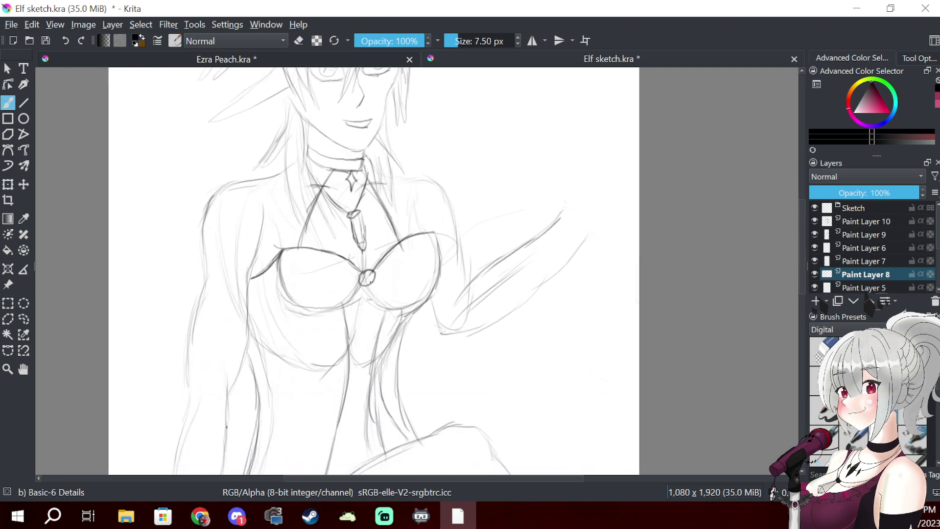
scroll(510, 169, "down", 8)
mouse_move(378, 140)
left_mouse_down()
mouse_move(426, 140)
mouse_move(336, 357)
left_mouse_up()
scroll(336, 357, "up", 9)
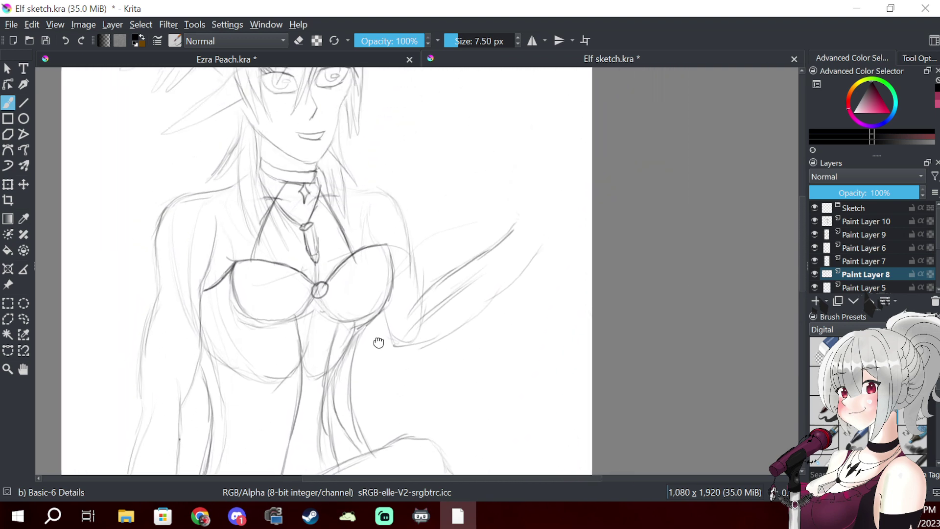
mouse_move(385, 390)
left_mouse_down()
mouse_move(385, 315)
mouse_move(384, 497)
left_mouse_up()
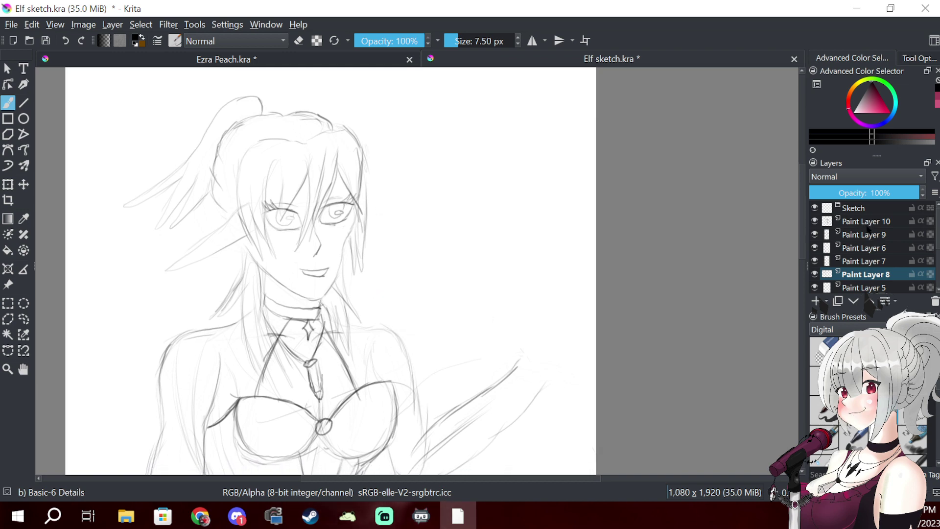
- Merge the sketch layers from Paint Layer 10 down to the bottom Sketch layer, and set the merged layer's opacity to 40%
left_click(871, 226)
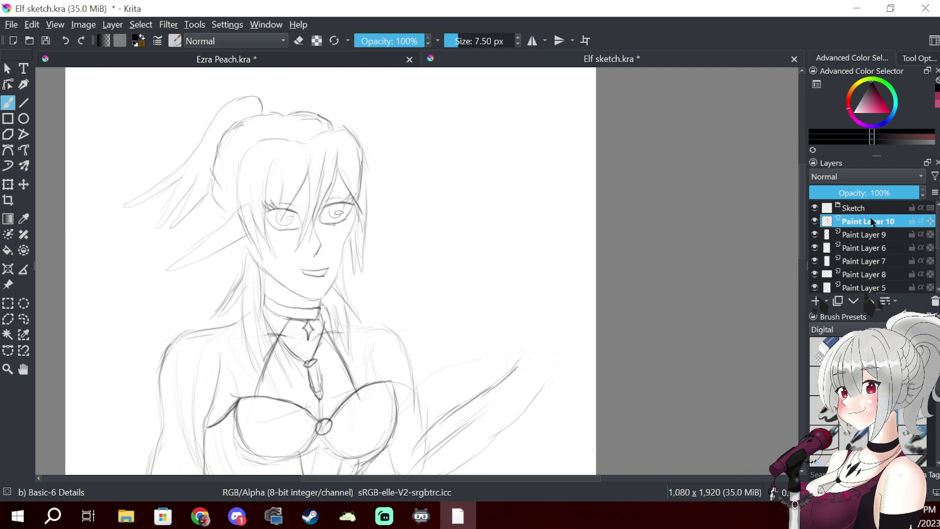
mouse_move(874, 221)
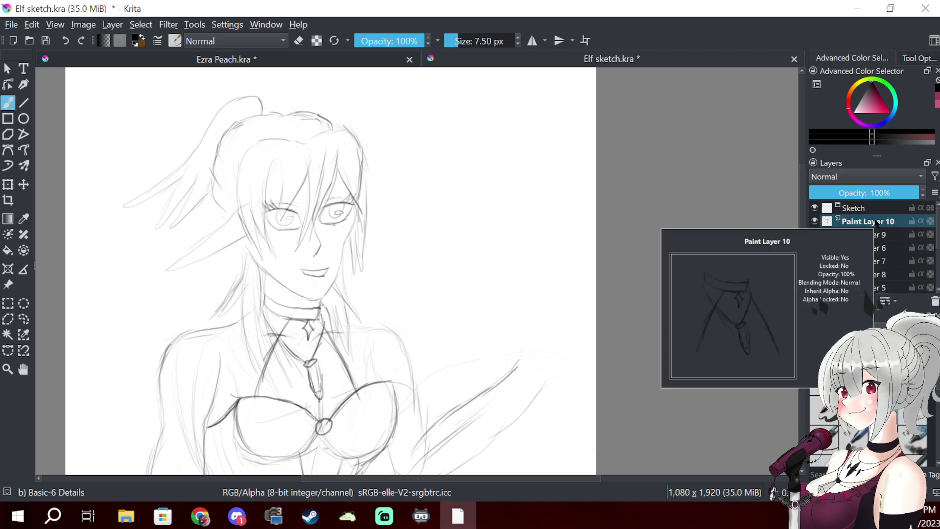
right_click(877, 222)
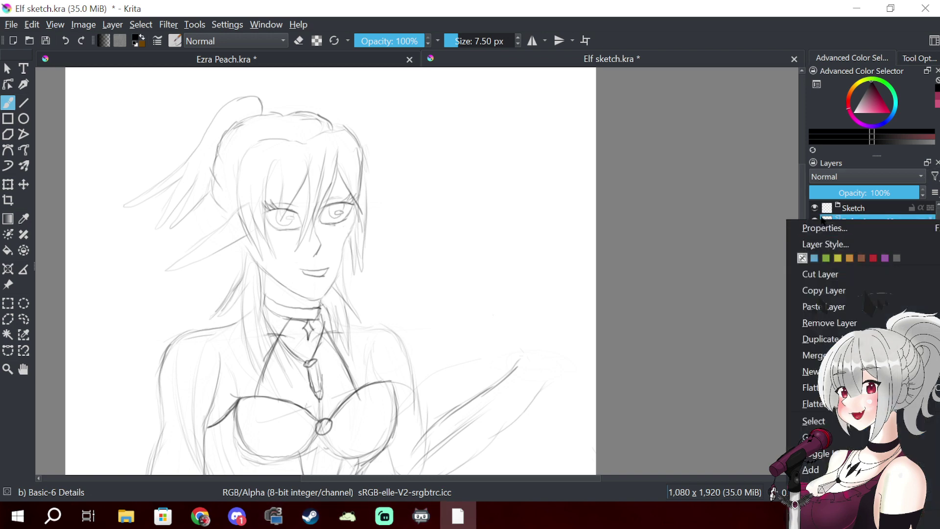
key("Escape")
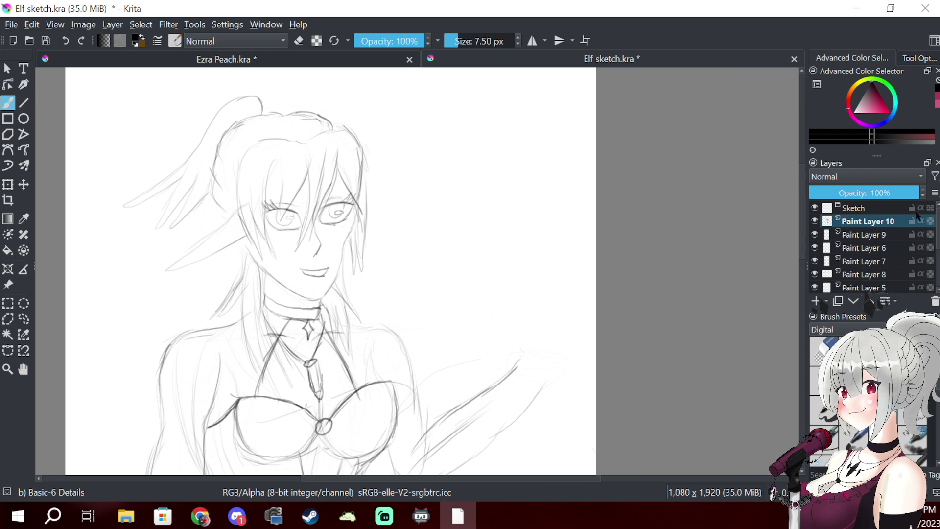
scroll(870, 255, "down", 2)
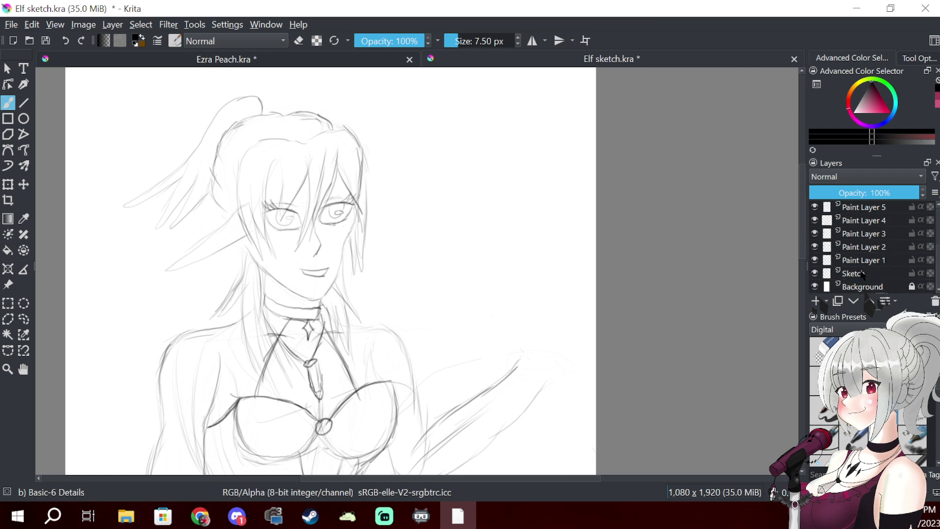
left_click(862, 268, "shift")
right_click(859, 241)
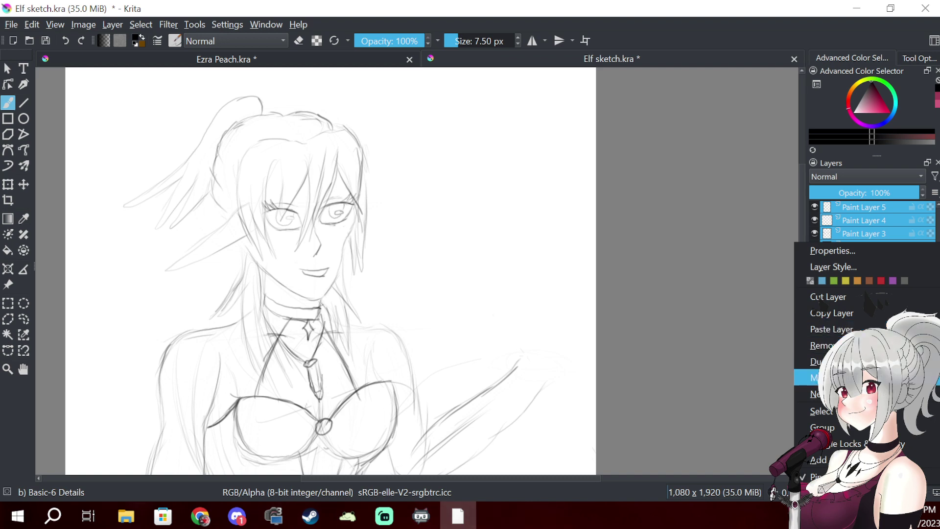
left_click(827, 378)
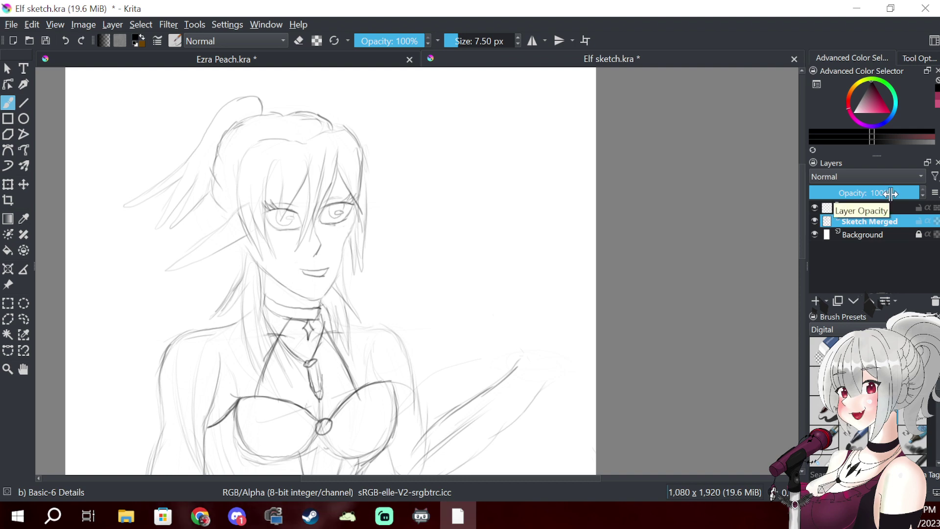
left_click_drag(842, 194, 854, 191)
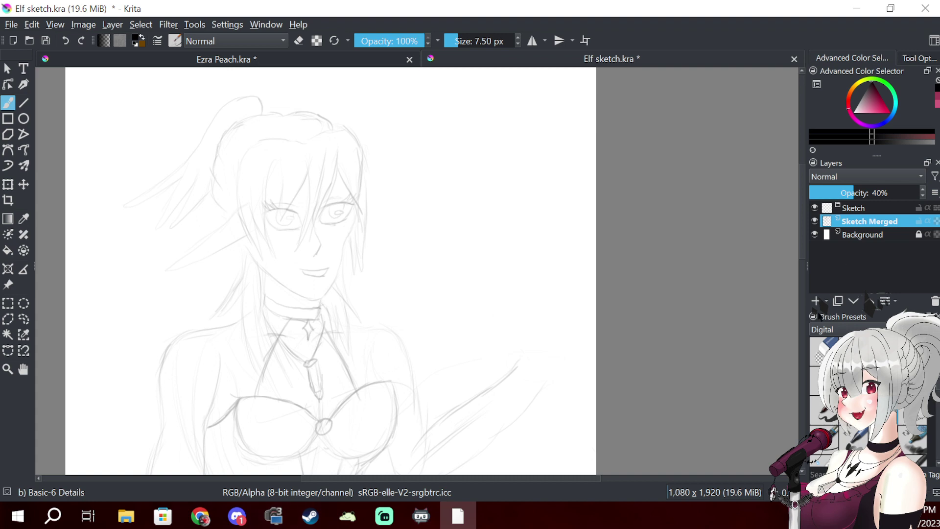
left_click(816, 301)
double_click(854, 223)
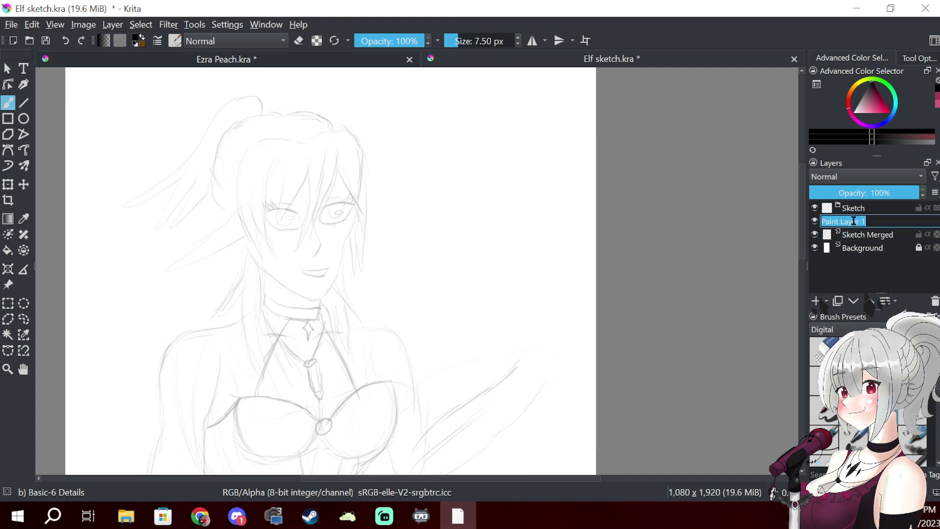
type("L")
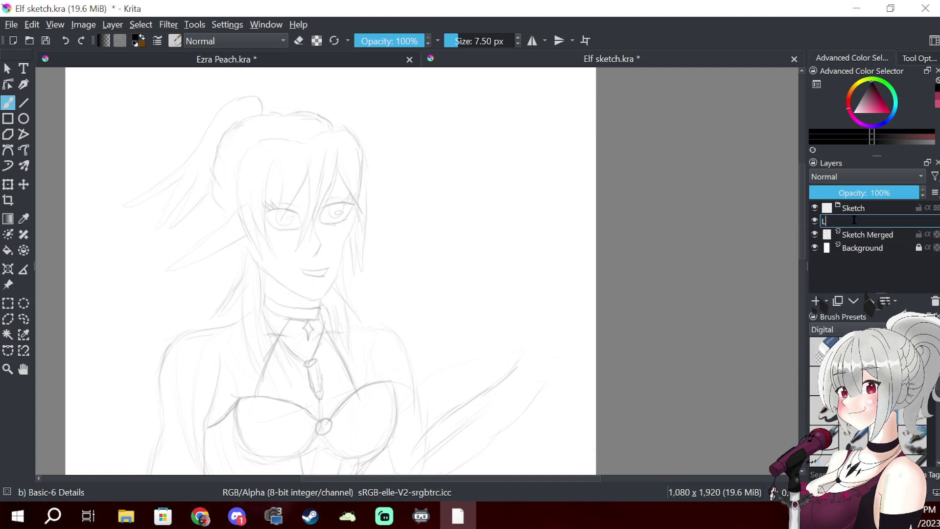
type("ine Art")
key("Return")
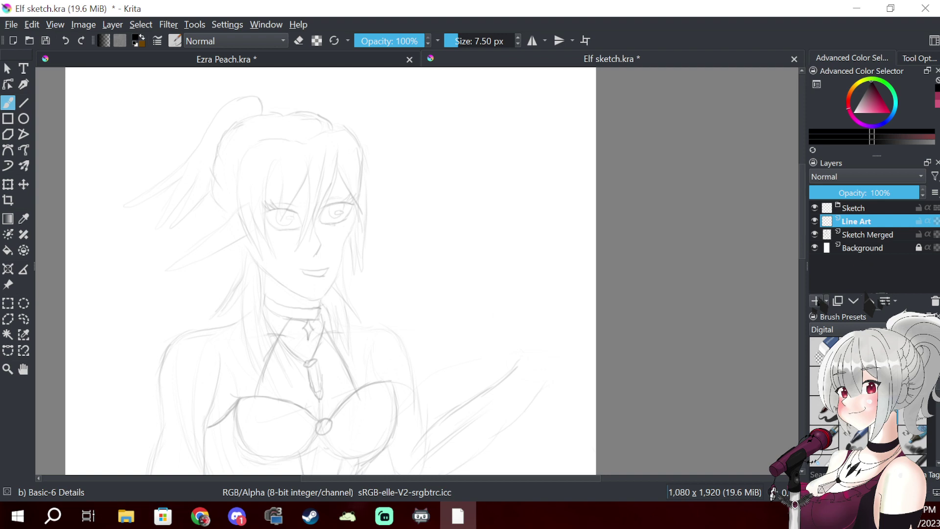
left_click(816, 301)
left_click_drag(862, 224, 873, 239)
left_click(871, 223)
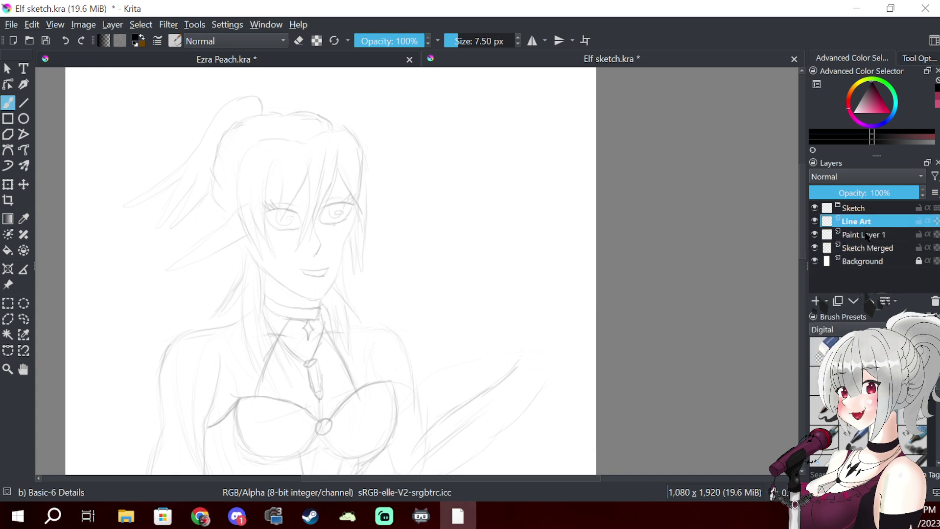
right_click(882, 235)
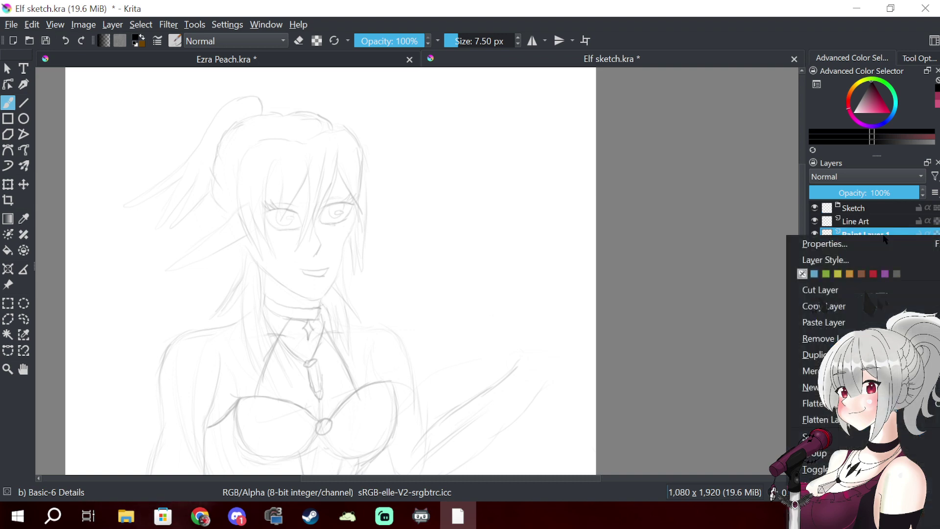
left_click(828, 339)
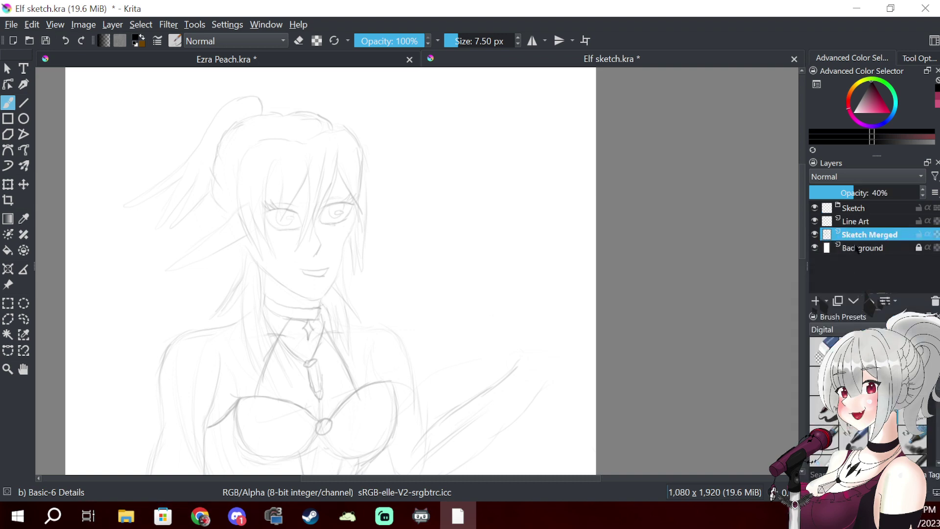
left_click(866, 226)
right_click(865, 225)
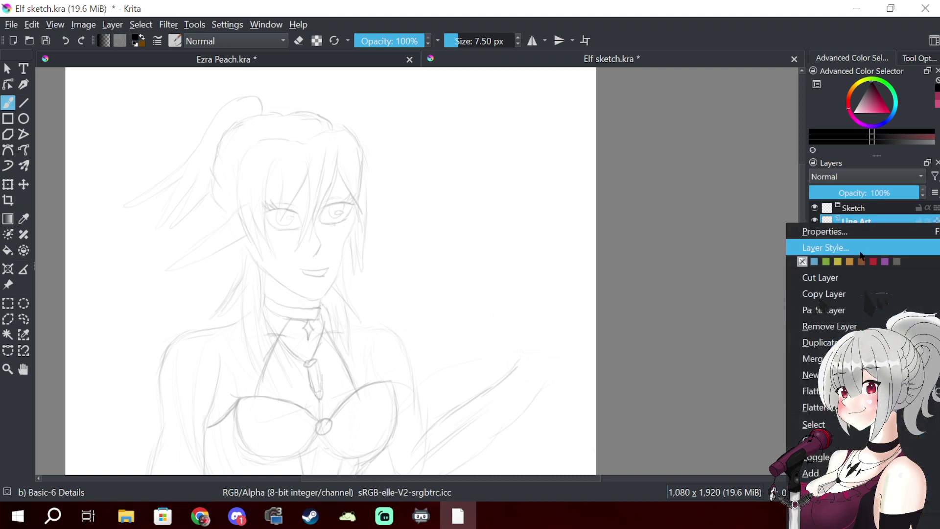
left_click(858, 327)
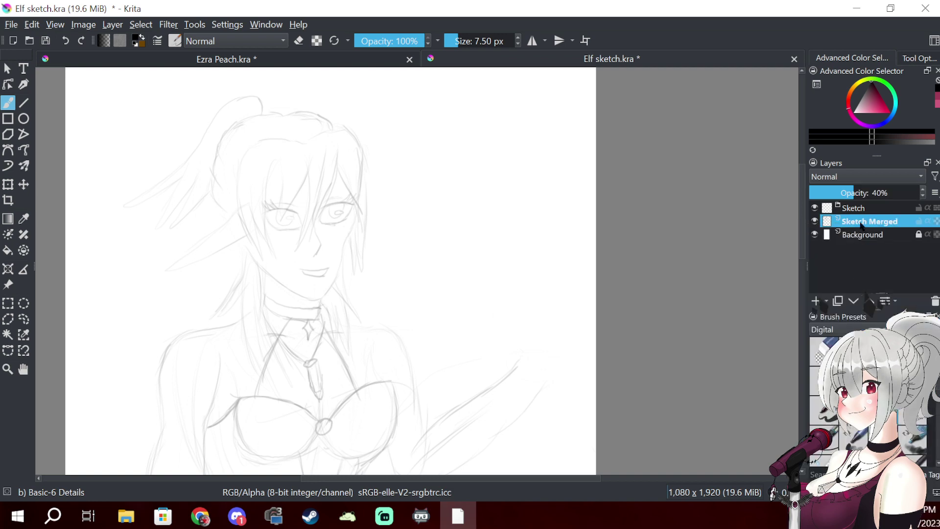
- Add a group layer, move it out of the Sketch group to the top of the layer stack, and rename it Line
left_click(865, 210)
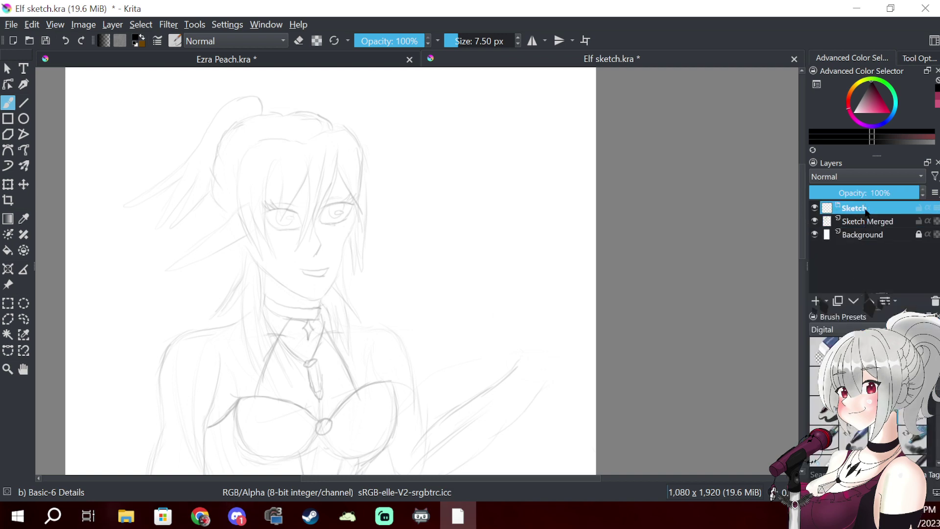
left_click(826, 301)
left_click(840, 332)
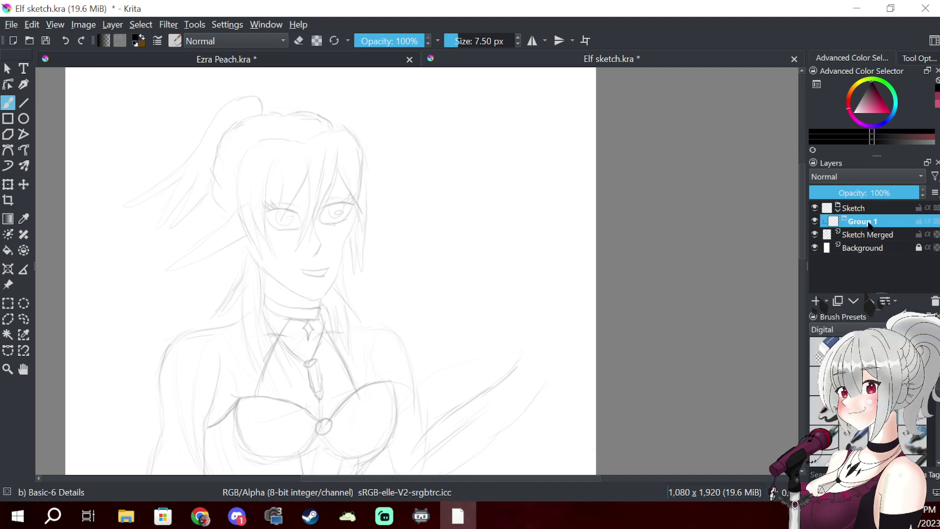
mouse_move(849, 223)
left_mouse_down()
mouse_move(851, 196)
mouse_move(868, 208)
left_mouse_up()
double_click(853, 209)
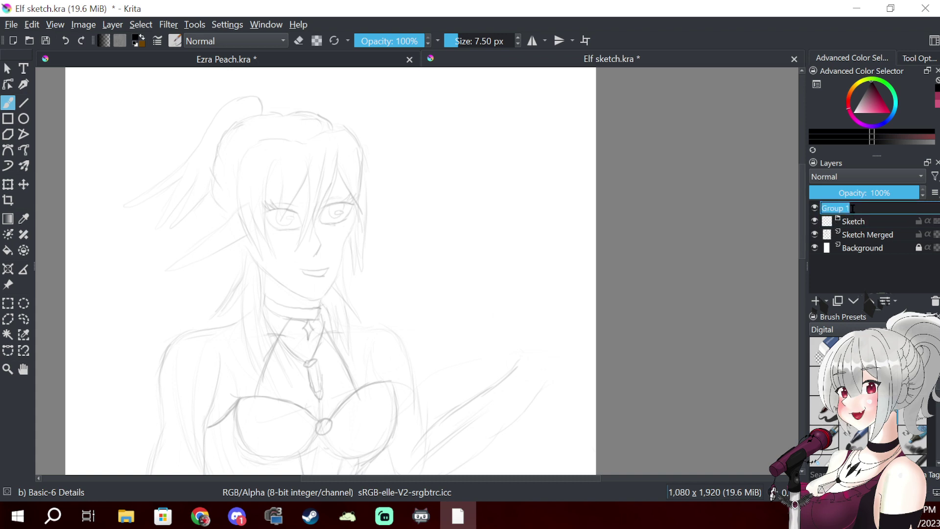
type("Line")
key("Return")
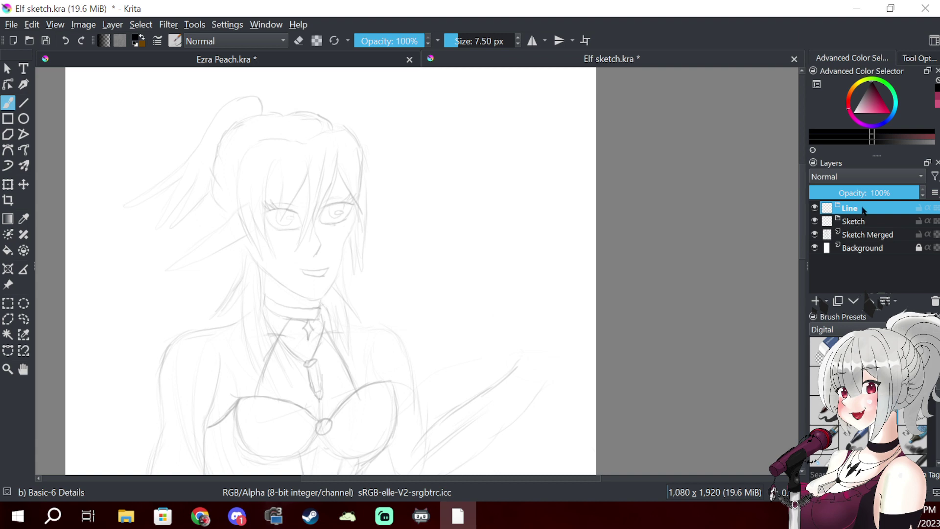
- Add a paint layer inside the Line group and name it Eyes
left_click(815, 301)
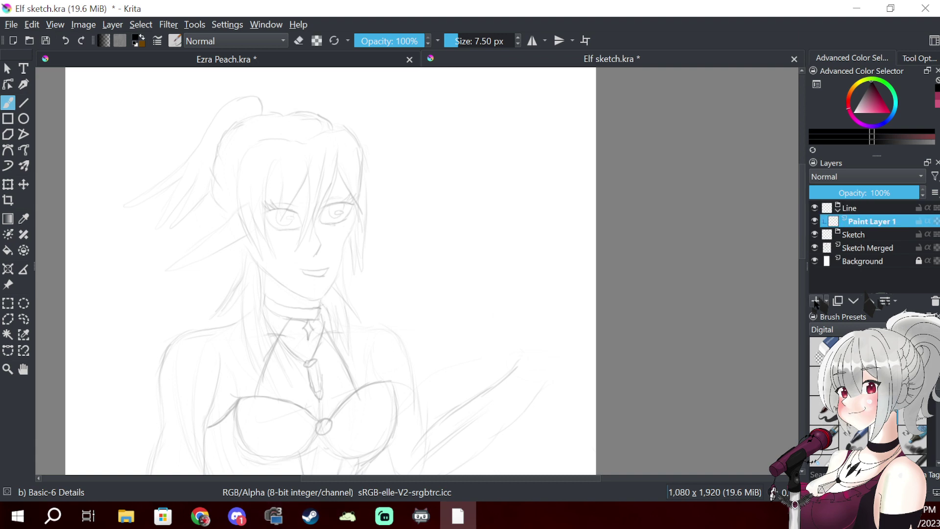
double_click(858, 223)
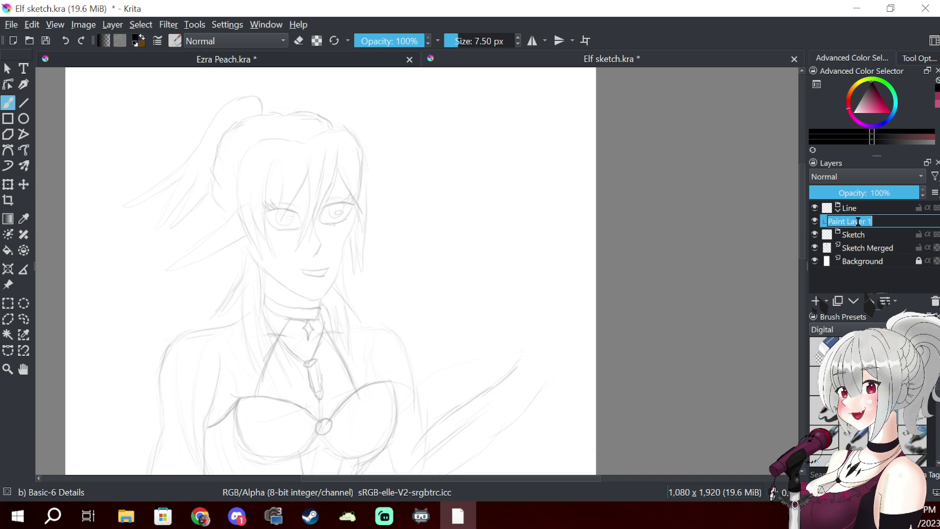
type("Eyes")
key("Return")
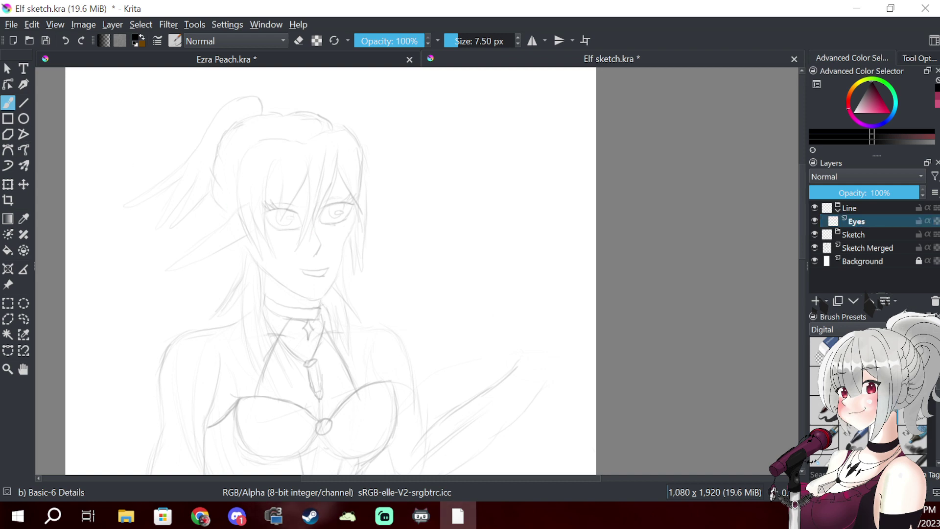
- Ink the outline of the viewer's-left eye over the sketch with the Basic-5 Size brush at 6.74 px
key("slash")
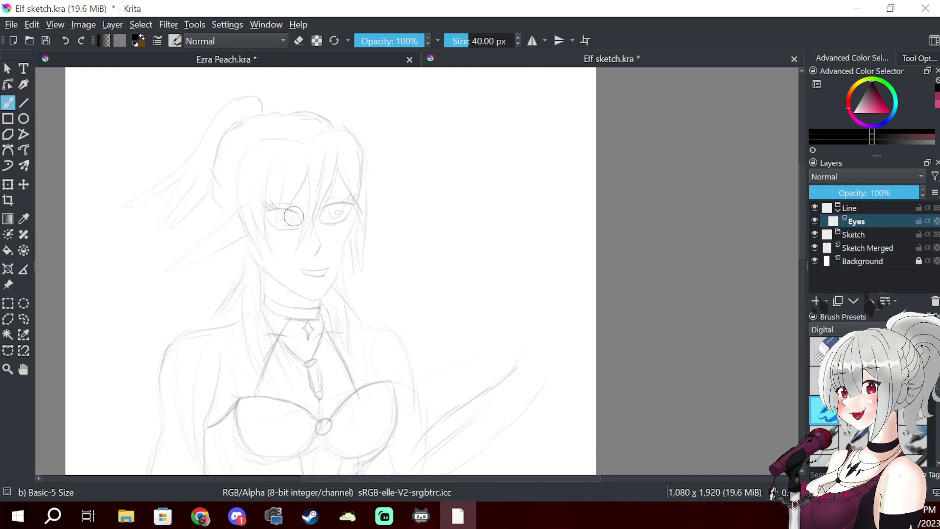
left_click_drag(281, 224, 313, 210)
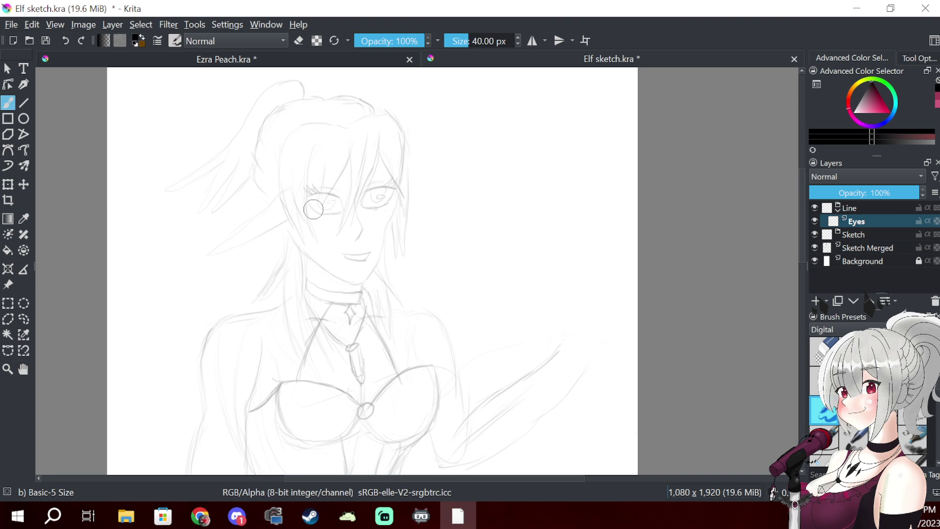
scroll(314, 209, "up", 3)
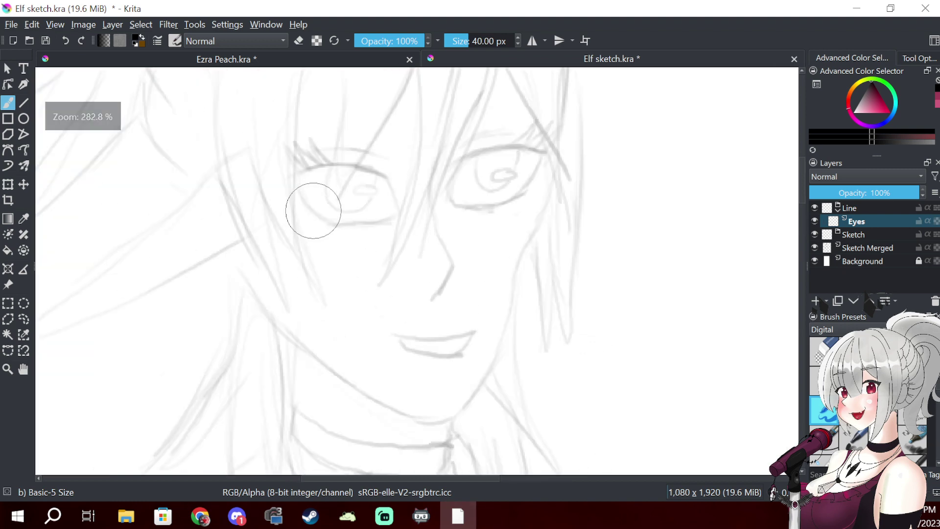
left_click_drag(475, 39, 448, 40)
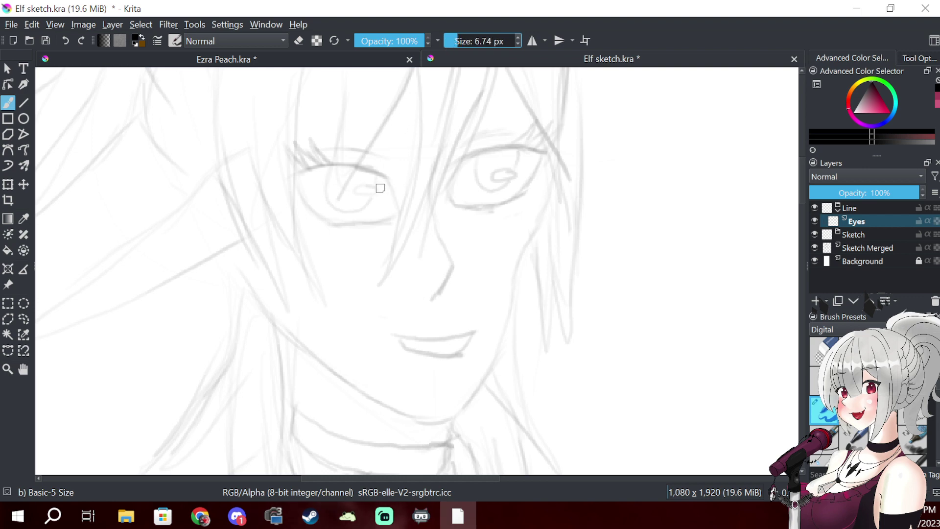
mouse_move(389, 179)
left_mouse_down()
mouse_move(399, 208)
mouse_move(381, 177)
left_mouse_up()
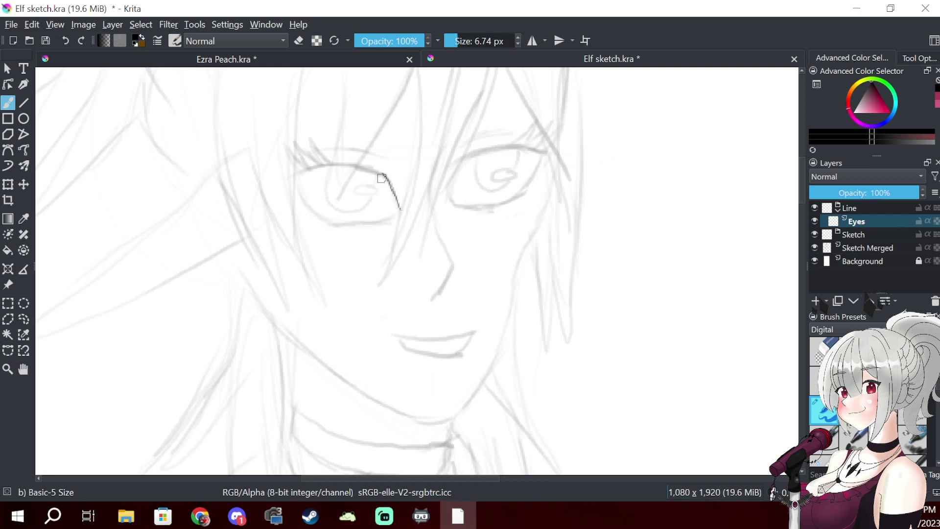
key("ctrl+z")
left_click_drag(297, 171, 293, 173)
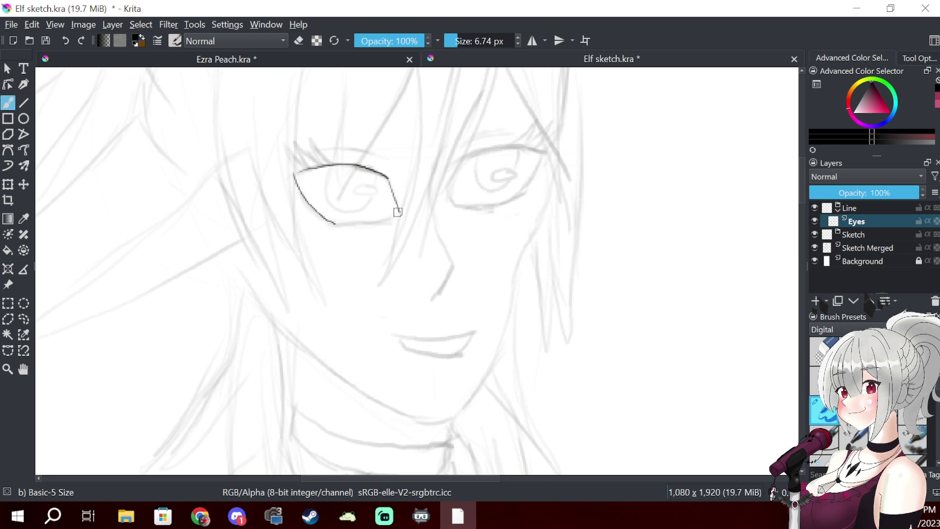
left_click_drag(335, 223, 399, 211)
- Ink the outline of the viewer's-right eye on the Eyes layer, with an arched upper lid and curved lower lid
mouse_move(472, 156)
left_mouse_down()
mouse_move(507, 145)
mouse_move(548, 152)
left_mouse_up()
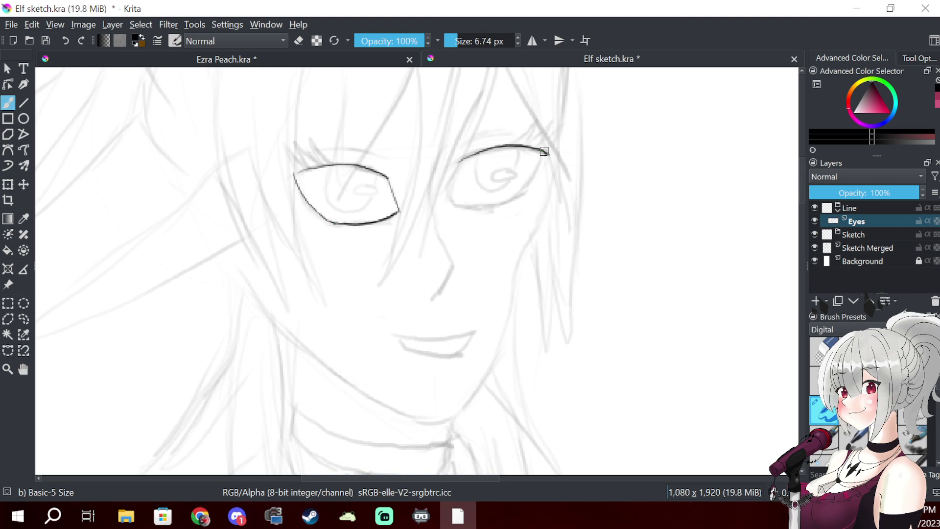
left_click_drag(498, 202, 459, 206)
key("ctrl+z")
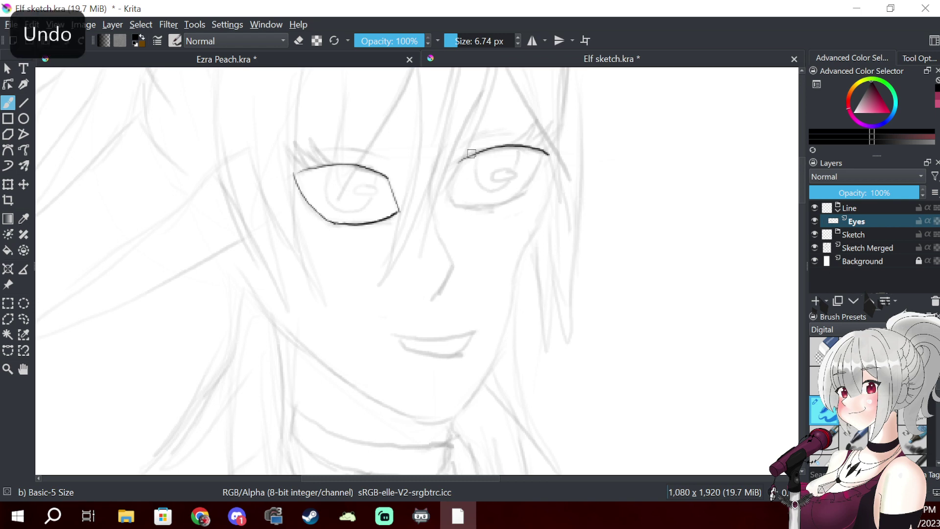
left_click_drag(449, 188, 454, 202)
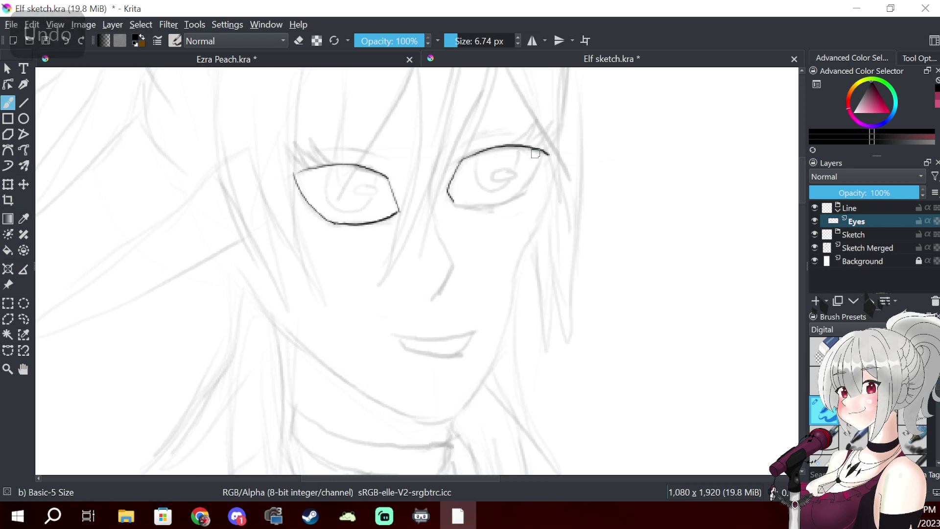
mouse_move(522, 191)
left_mouse_down()
mouse_move(478, 206)
mouse_move(450, 191)
left_mouse_up()
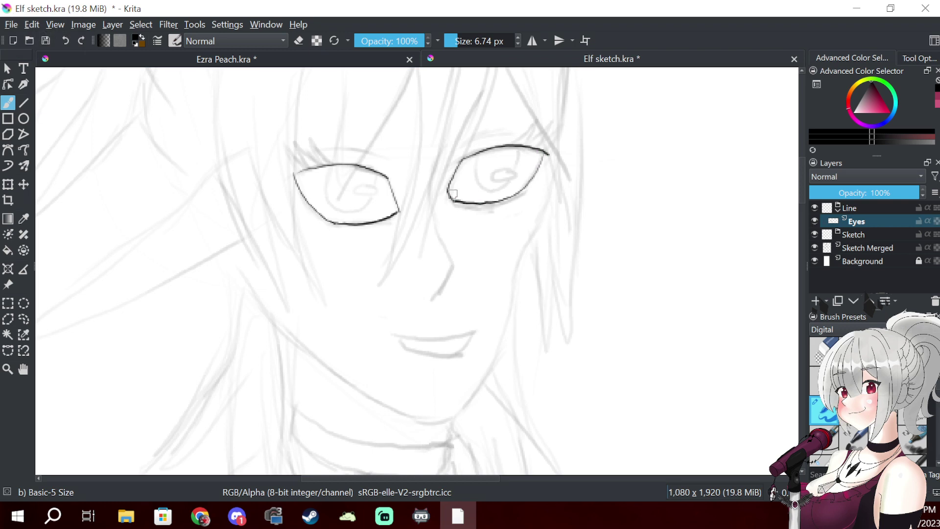
key("ctrl+z")
mouse_move(540, 170)
left_mouse_down()
mouse_move(519, 193)
mouse_move(480, 205)
mouse_move(448, 195)
mouse_move(532, 178)
mouse_move(507, 203)
mouse_move(479, 207)
mouse_move(455, 205)
left_mouse_up()
key("ctrl+z")
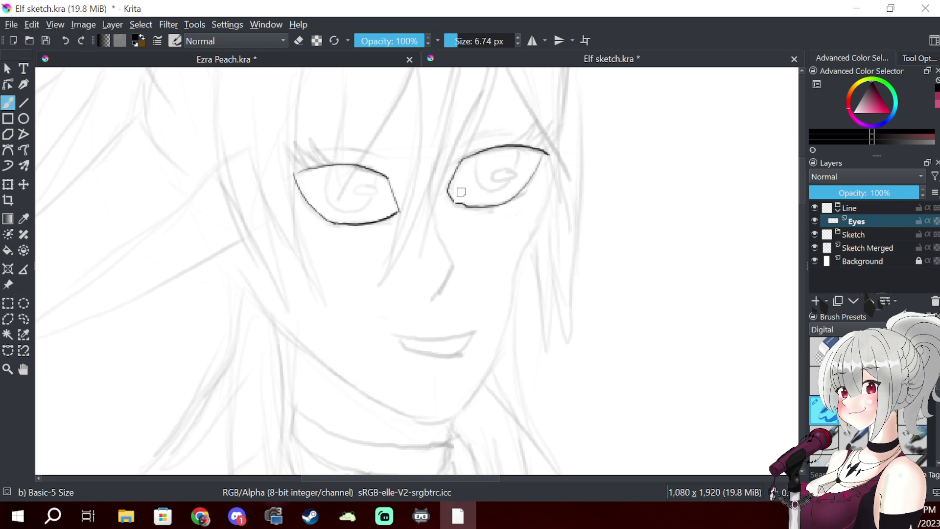
- Add a paint layer above Eyes in the Line group and ink a small oval highlight in each eye
left_click(816, 300)
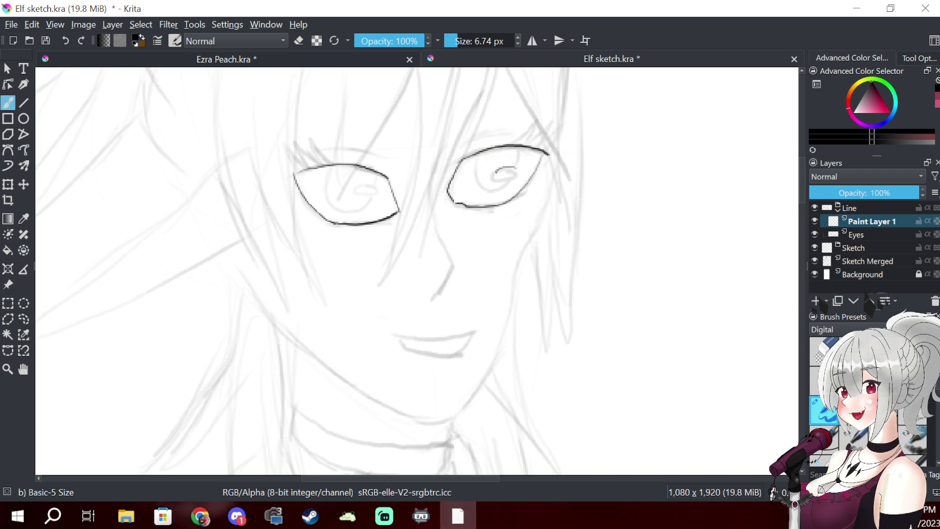
left_click_drag(517, 168, 513, 167)
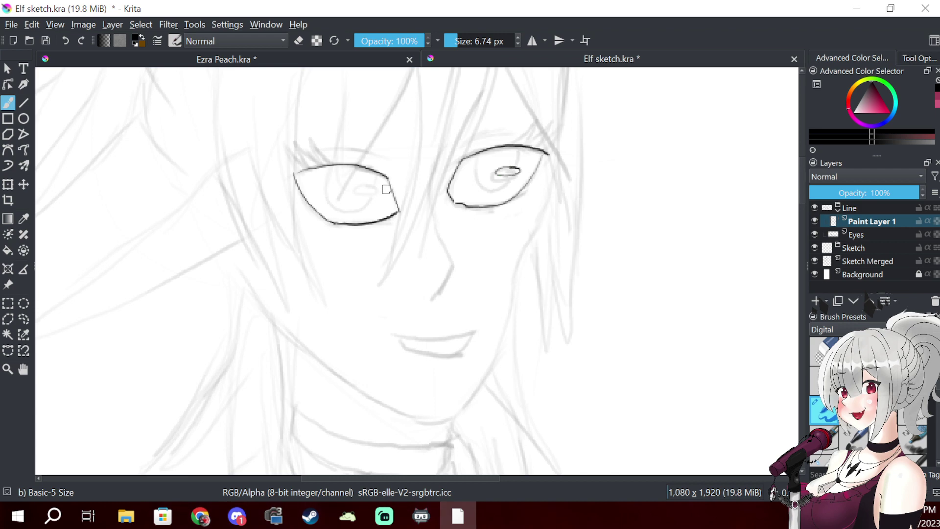
left_click_drag(365, 183, 375, 185)
key("ctrl+z")
key("ctrl+z")
mouse_move(512, 167)
left_mouse_down()
mouse_move(501, 170)
mouse_move(510, 169)
left_mouse_up()
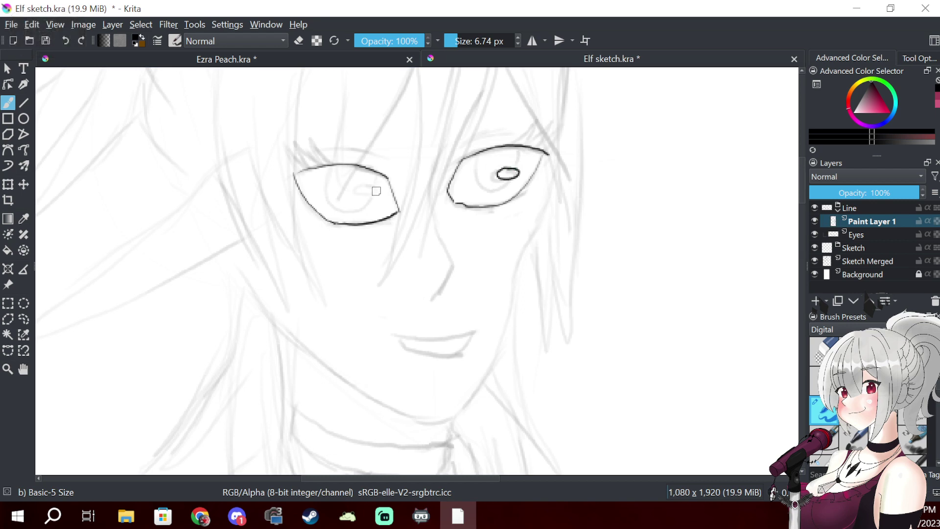
mouse_move(376, 188)
left_mouse_down()
mouse_move(360, 192)
mouse_move(375, 186)
left_mouse_up()
- Add another paint layer above the highlight layer and ink the curved iris outline in both eyes around the highlights
left_click(816, 300)
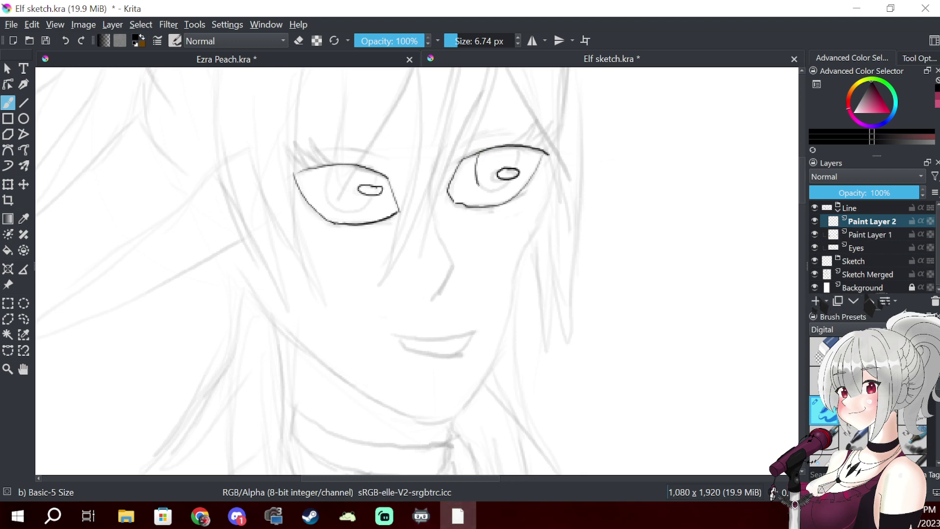
key("ctrl+z")
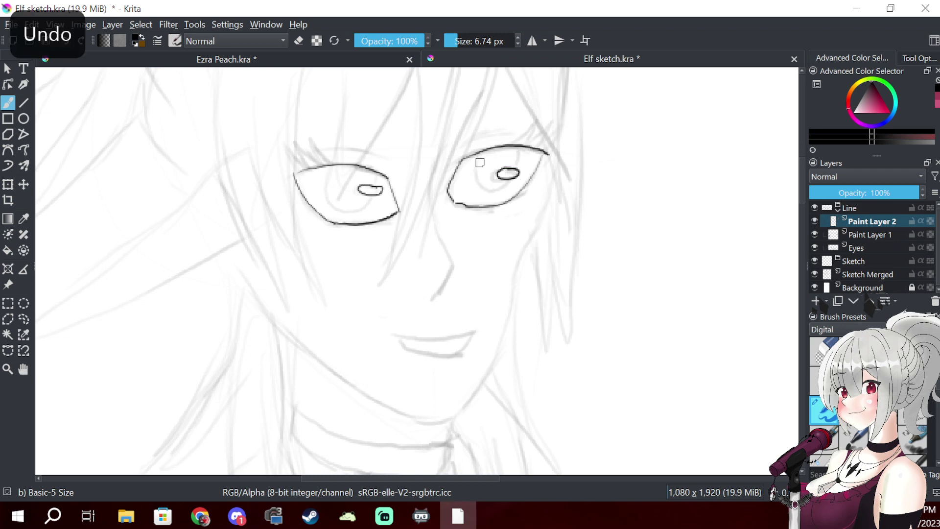
key("ctrl+z")
mouse_move(478, 154)
left_mouse_down()
mouse_move(476, 170)
mouse_move(515, 172)
mouse_move(520, 158)
left_mouse_up()
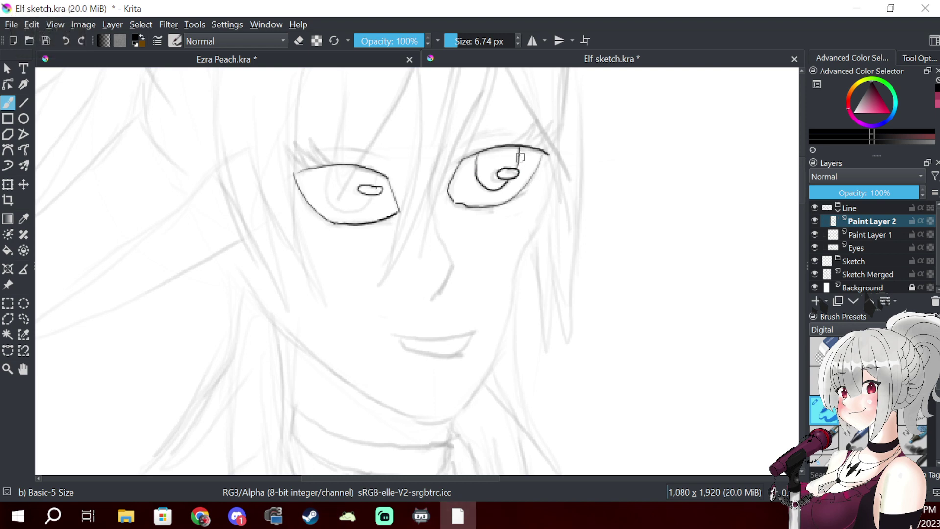
mouse_move(328, 170)
left_mouse_down()
mouse_move(326, 193)
mouse_move(346, 206)
mouse_move(379, 168)
left_mouse_up()
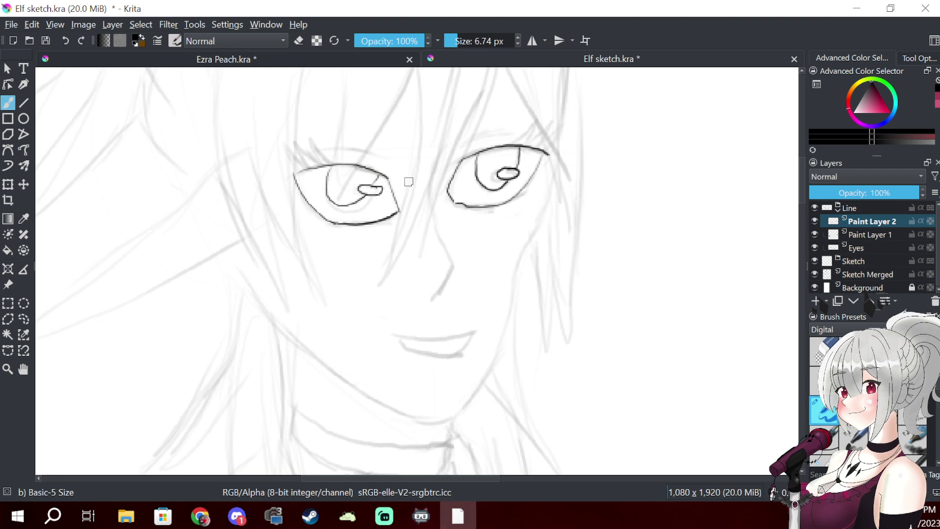
left_click_drag(466, 158, 492, 148)
key("ctrl+z")
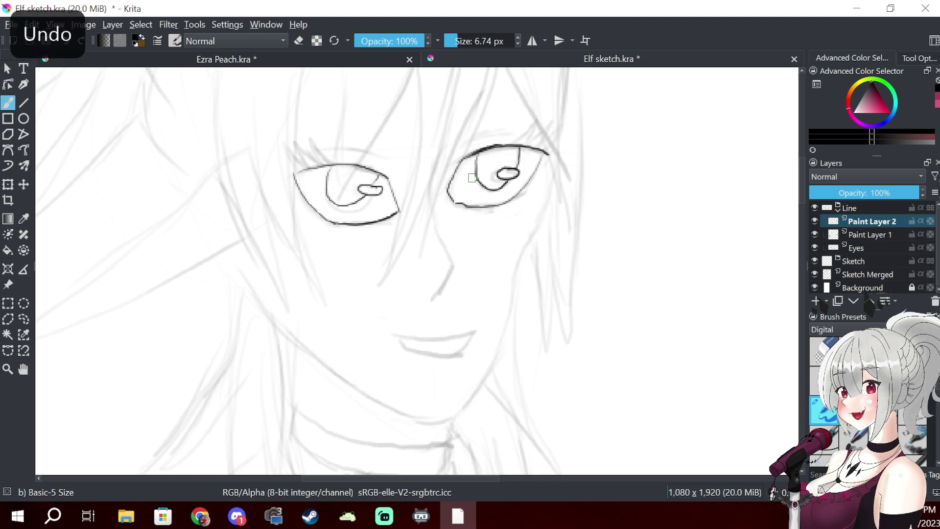
key("ctrl+z")
- Thicken the upper lid lines of both eyes on the Eyes layer
left_click(866, 248)
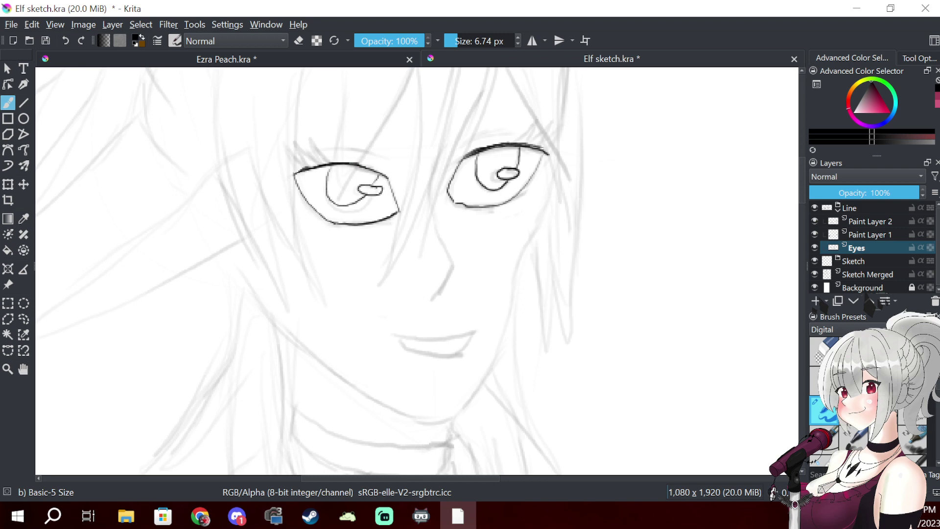
left_click_drag(370, 168, 349, 162)
- Add a paint layer above Paint Layer 2 and ink a small round pupil in each eye beside the highlight
left_click(864, 224)
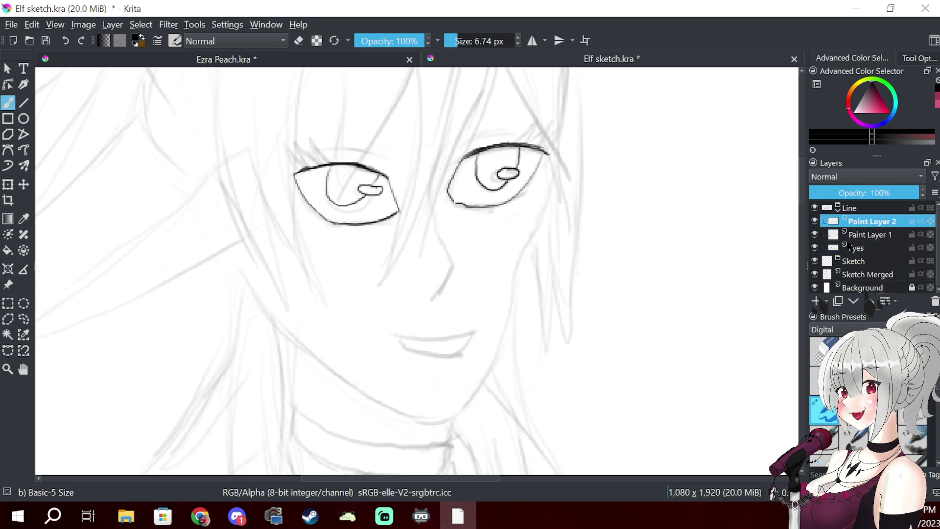
left_click(816, 301)
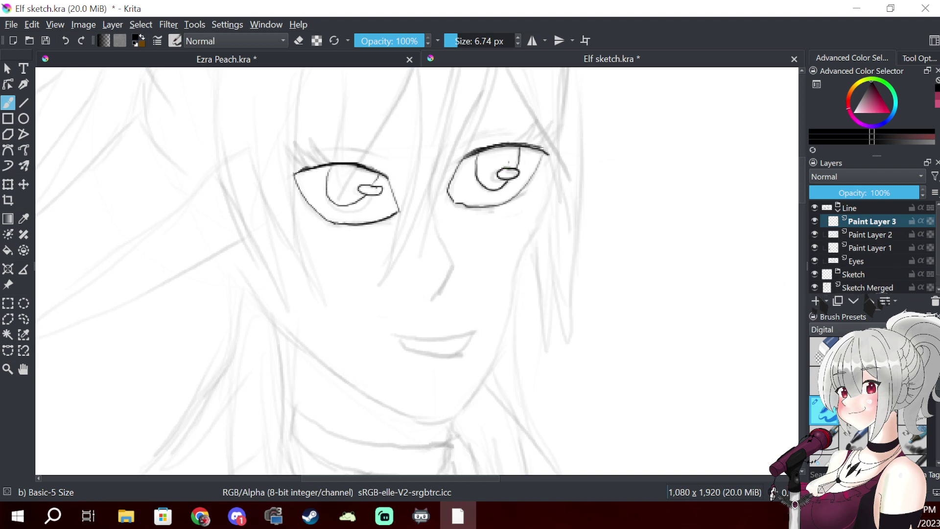
key("ctrl+z")
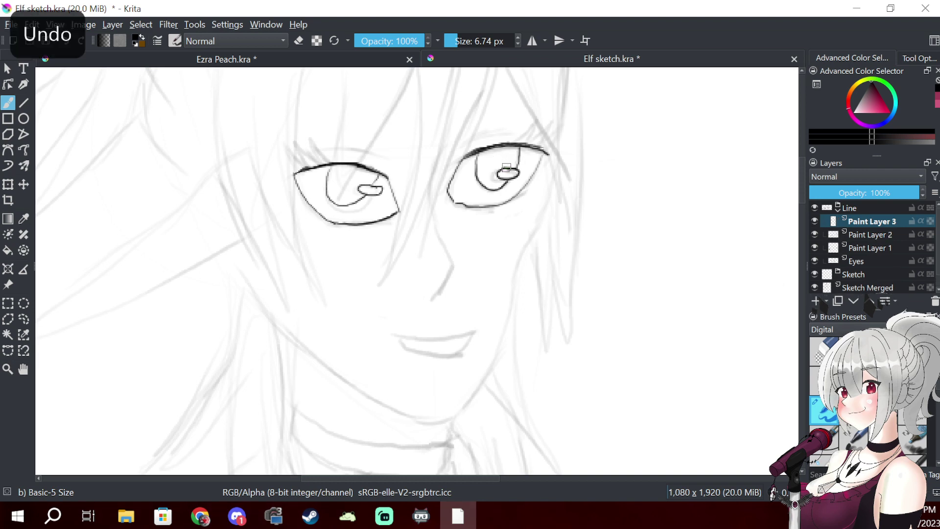
left_click_drag(492, 179, 513, 167)
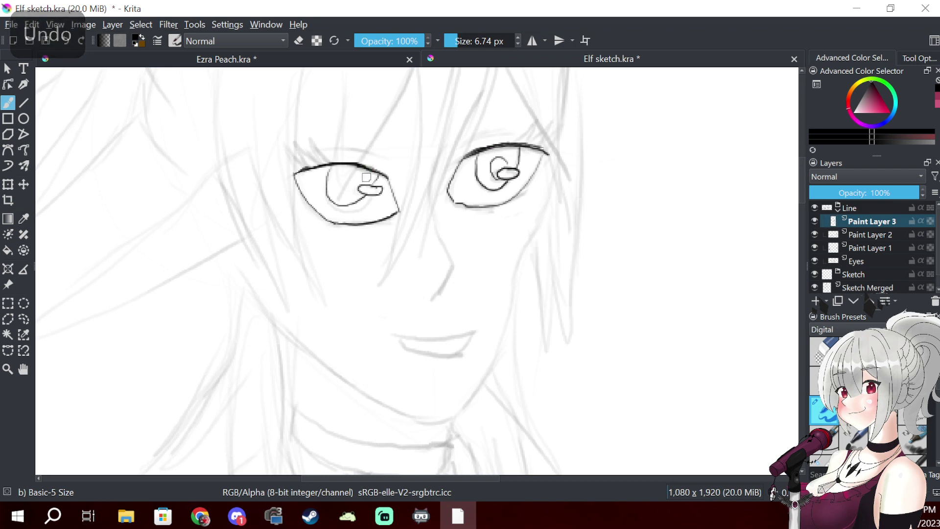
mouse_move(348, 175)
left_mouse_down()
mouse_move(354, 195)
mouse_move(368, 184)
left_mouse_up()
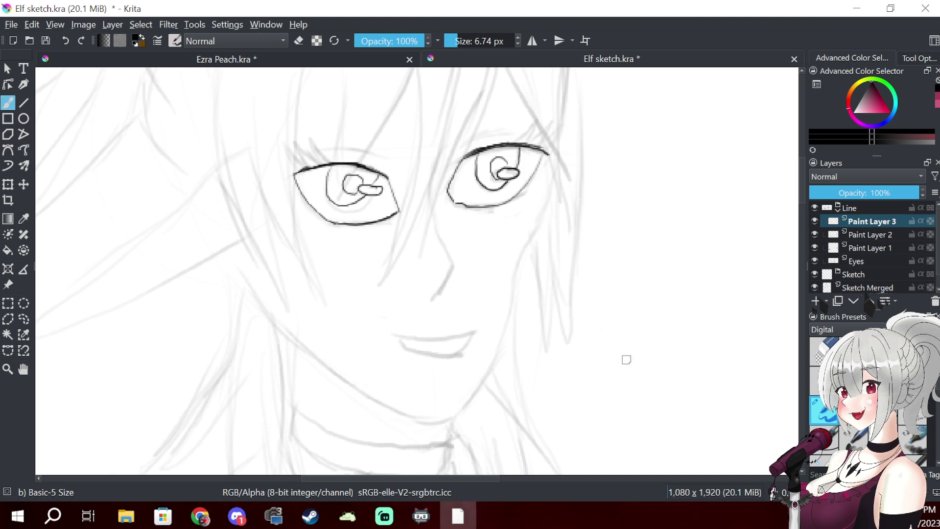
- Add a paint layer at the top of the Line group and name it Face
left_click(815, 300)
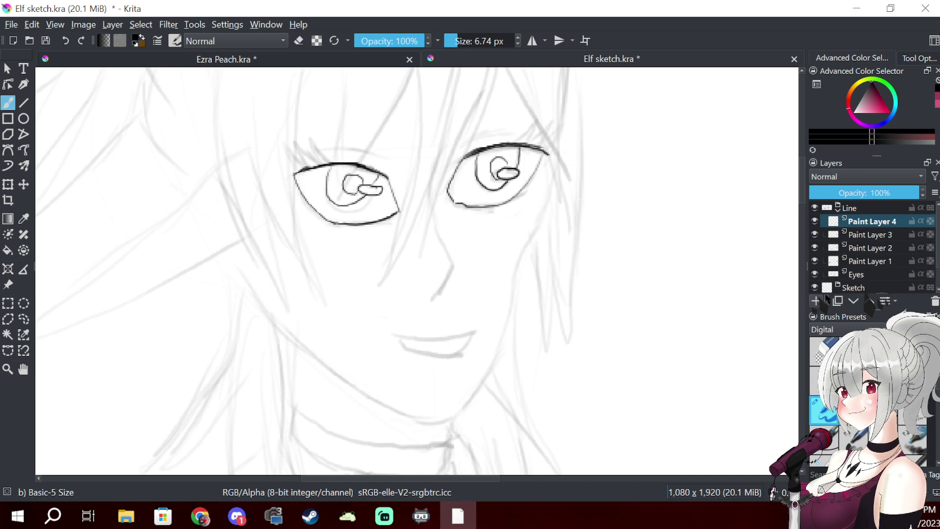
double_click(870, 223)
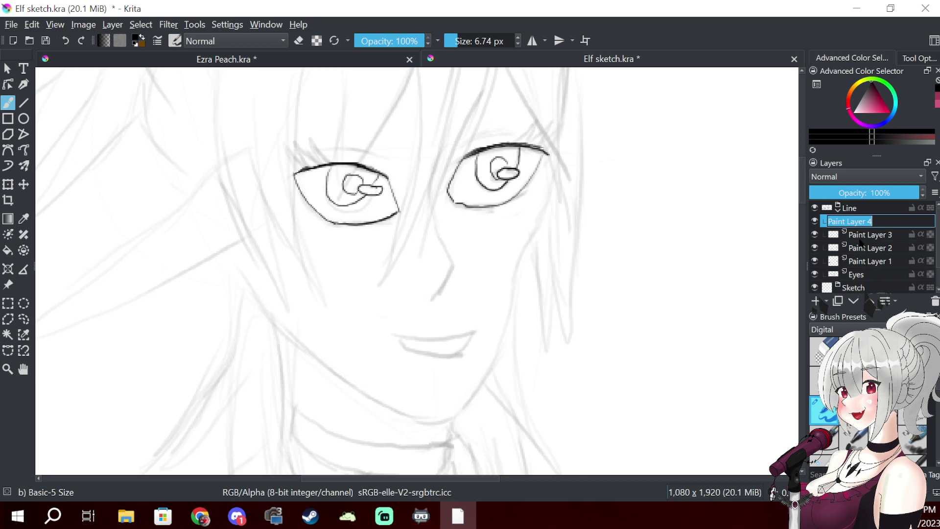
type("Face")
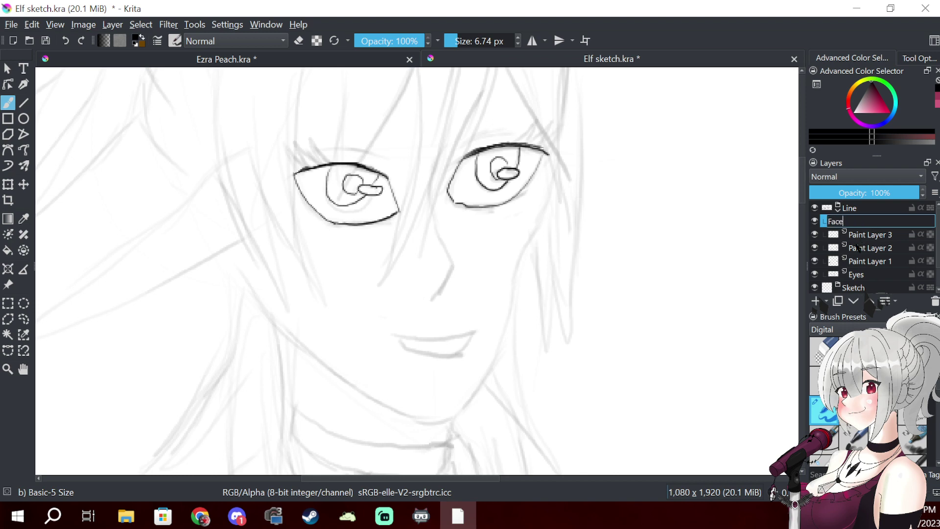
key("Return")
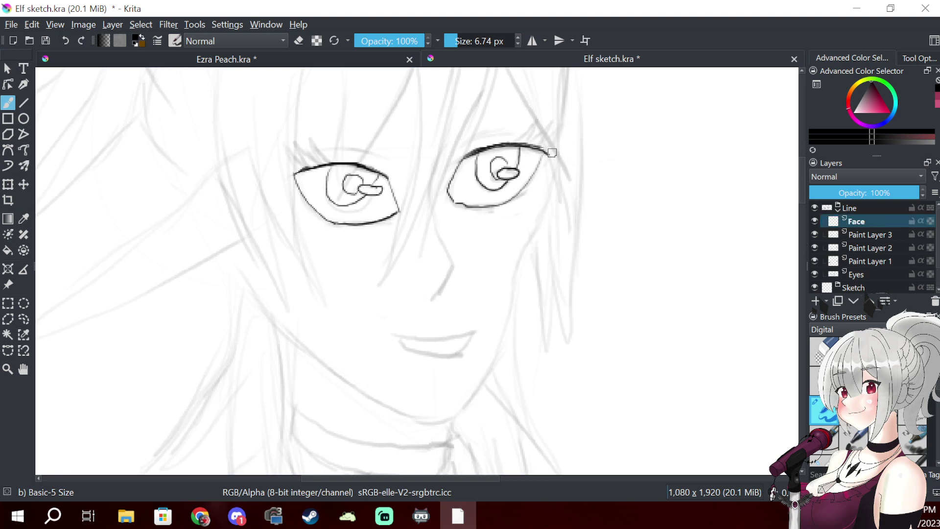
- Set the brush size to 13.45 px and ink the viewer's-right face contour from the outer eye corner down to the chin
left_click_drag(545, 208, 512, 304)
key("ctrl+z")
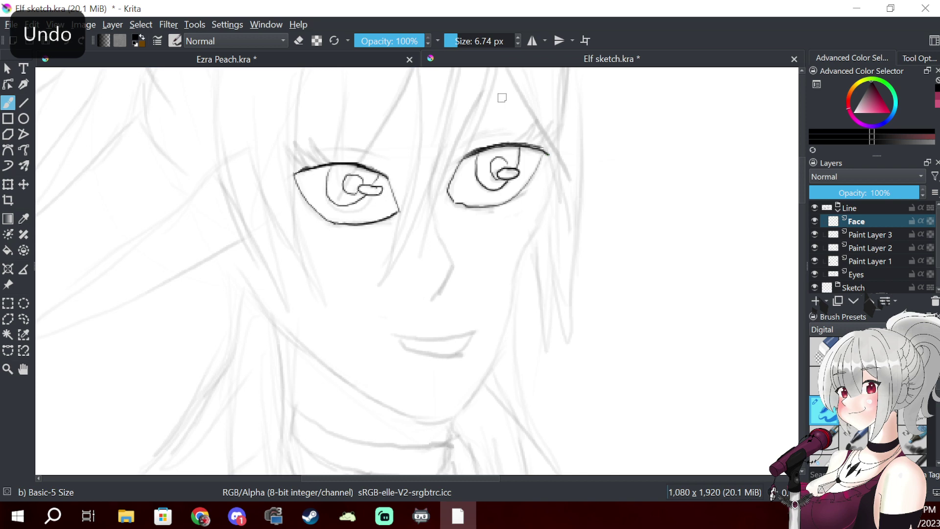
left_click(462, 41)
left_click_drag(463, 40, 468, 41)
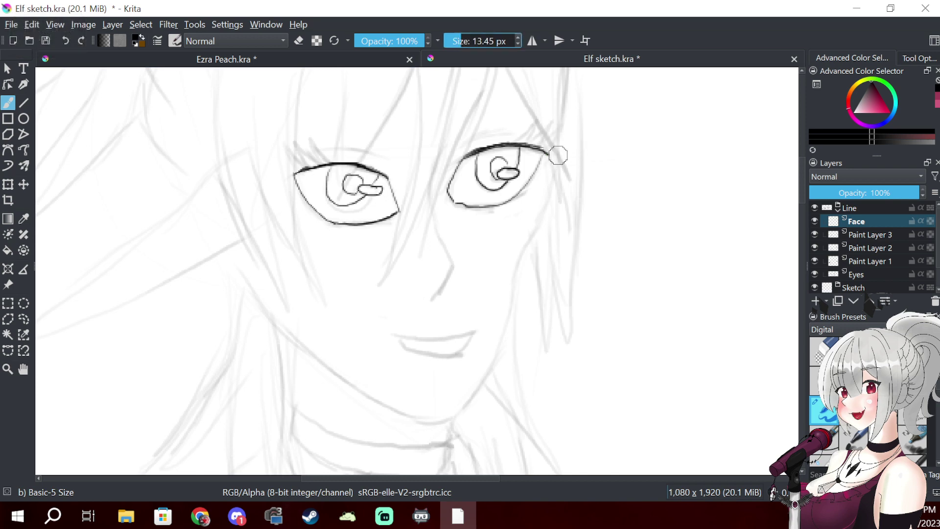
mouse_move(551, 149)
left_mouse_down()
mouse_move(554, 187)
mouse_move(522, 259)
mouse_move(511, 349)
left_mouse_up()
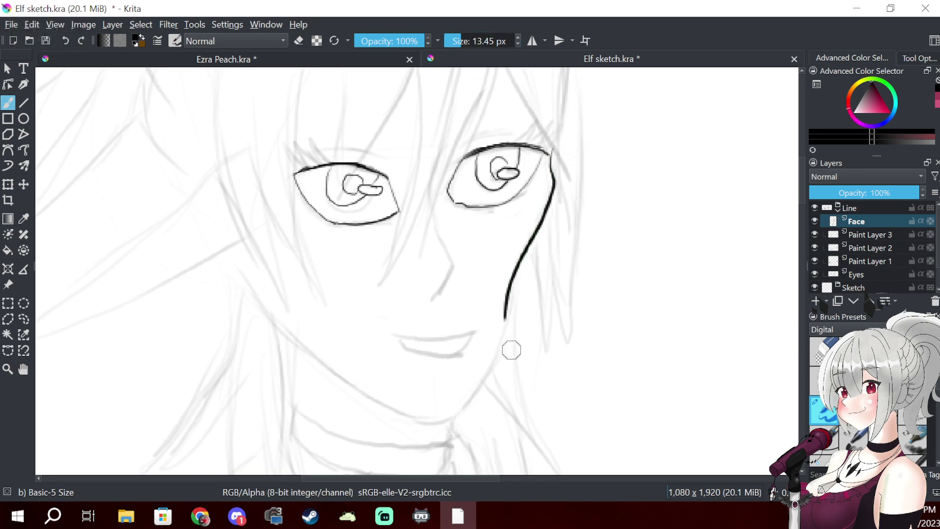
key("ctrl+z")
mouse_move(551, 149)
left_mouse_down()
mouse_move(545, 220)
mouse_move(515, 289)
mouse_move(498, 372)
left_mouse_up()
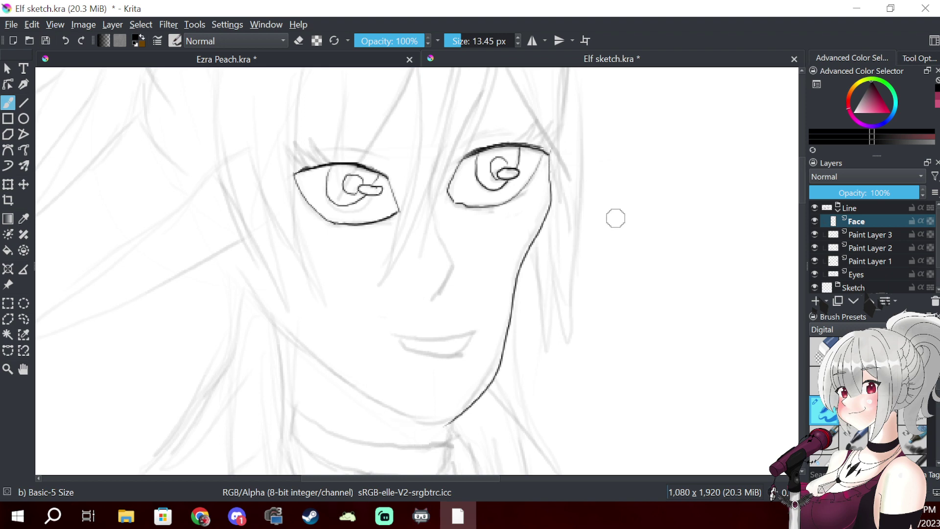
key("ctrl+z")
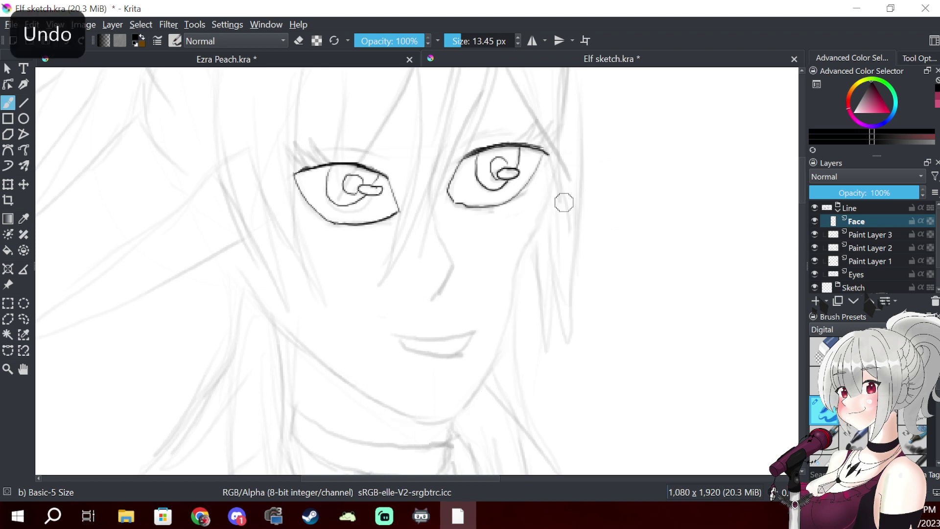
mouse_move(535, 226)
left_mouse_down()
mouse_move(510, 334)
mouse_move(477, 399)
left_mouse_up()
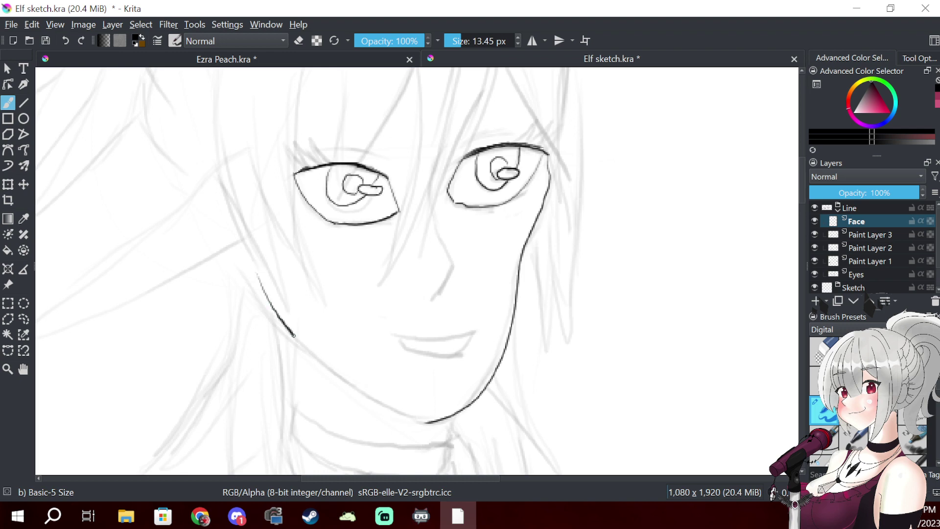
- Ink the viewer's-left jawline down to the chin and the angular nose line between the eyes on the Face layer
left_click_drag(389, 412, 424, 417)
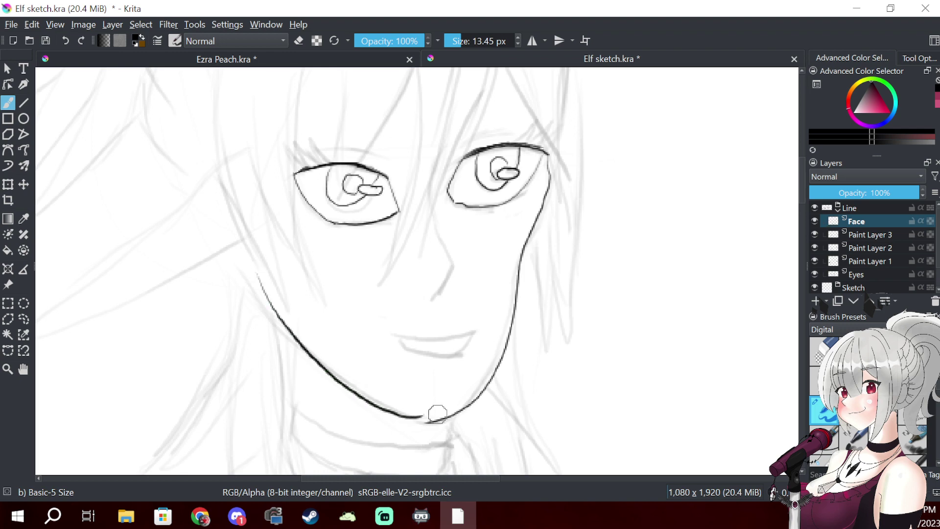
key("ctrl+z")
mouse_move(409, 418)
left_mouse_down()
mouse_move(329, 367)
mouse_move(252, 291)
mouse_move(282, 329)
mouse_move(358, 387)
mouse_move(424, 420)
left_mouse_up()
key("ctrl+z")
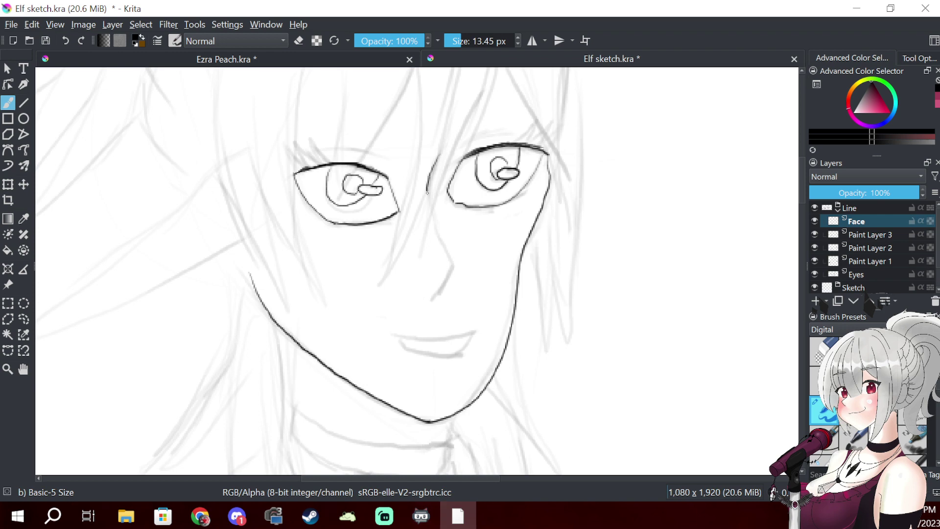
key("ctrl+z")
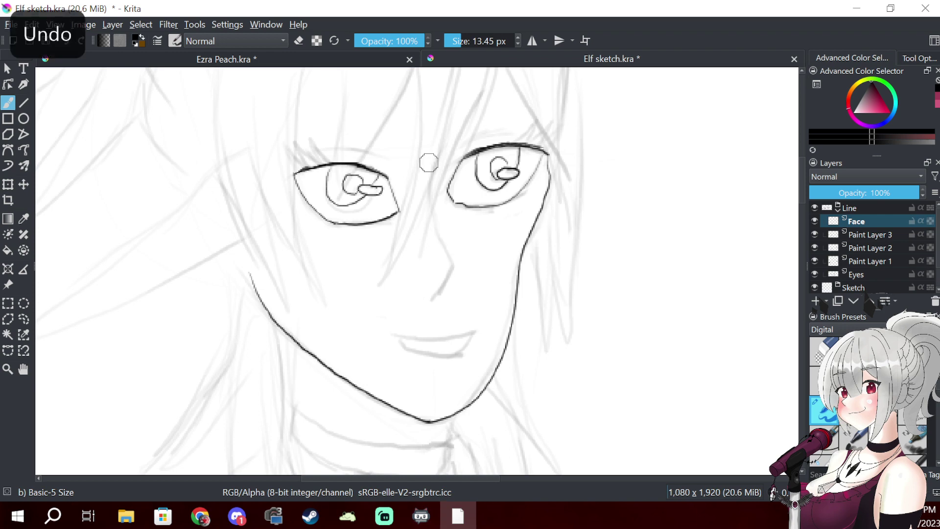
mouse_move(435, 162)
left_mouse_down()
mouse_move(430, 188)
mouse_move(449, 261)
mouse_move(430, 291)
left_mouse_up()
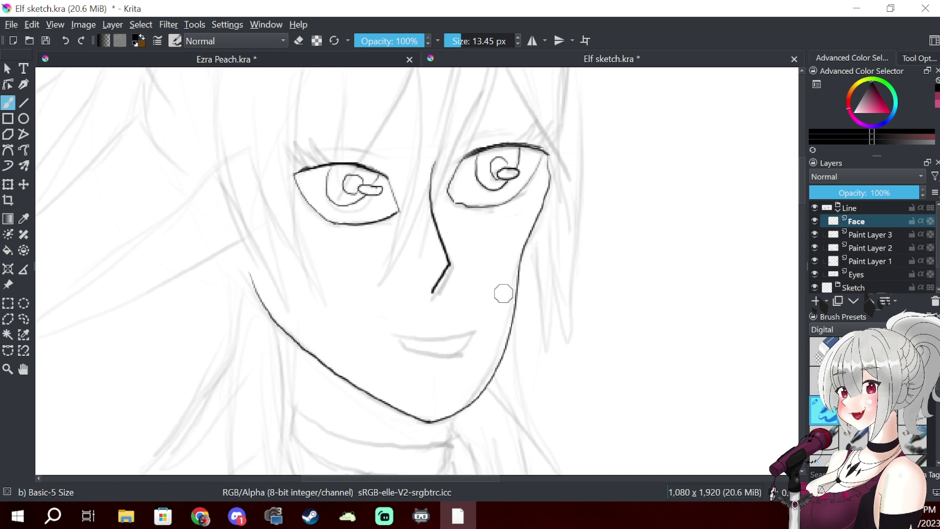
- Add a paint layer above Face and ink the two side lines of the neck below the jaw
mouse_move(472, 227)
left_mouse_down()
mouse_move(470, 254)
mouse_move(415, 366)
mouse_move(604, 256)
mouse_move(592, 245)
mouse_move(465, 335)
mouse_move(483, 393)
mouse_move(563, 216)
mouse_move(517, 194)
left_mouse_up()
left_click_drag(517, 351, 524, 227)
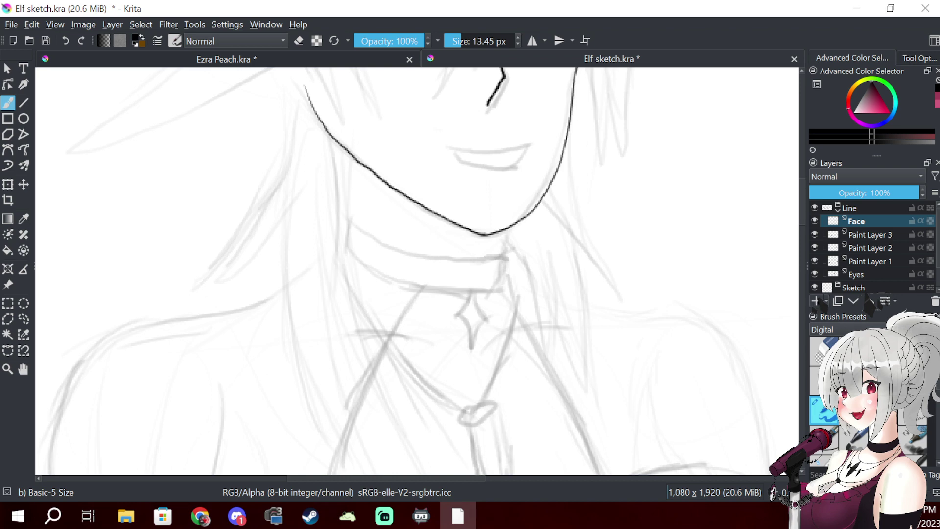
left_click(815, 301)
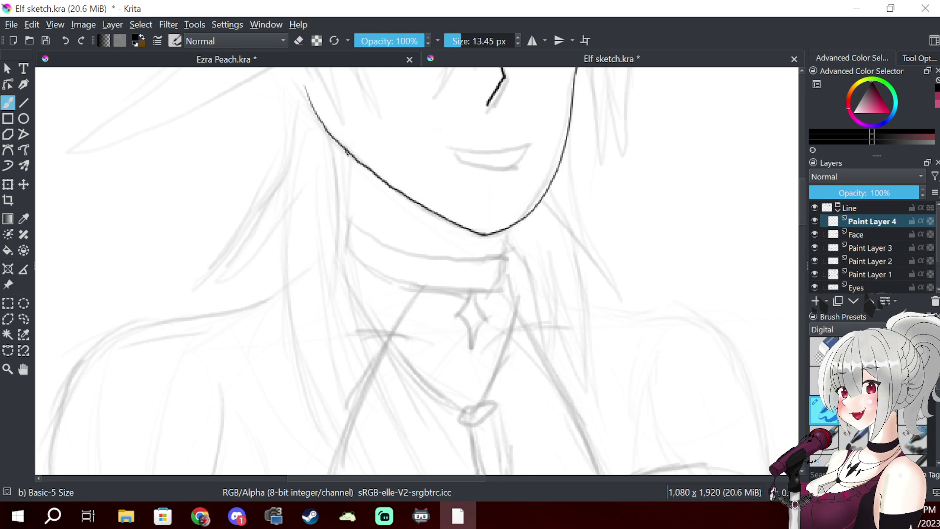
left_click_drag(351, 197, 347, 260)
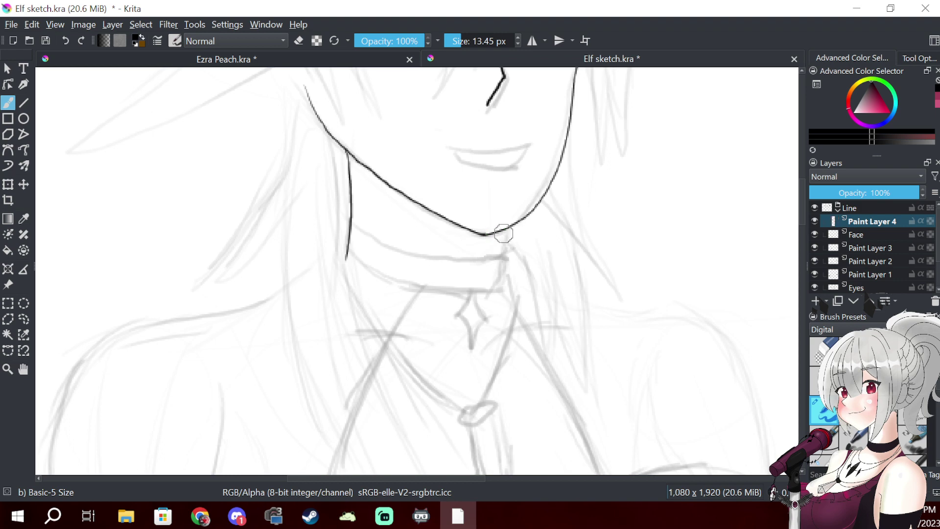
mouse_move(495, 270)
left_mouse_down()
mouse_move(425, 382)
mouse_move(429, 352)
left_mouse_up()
- Erase the viewer's-right cheek contour on the Face layer and re-ink it from the outer eye corner to the chin
left_click(866, 237)
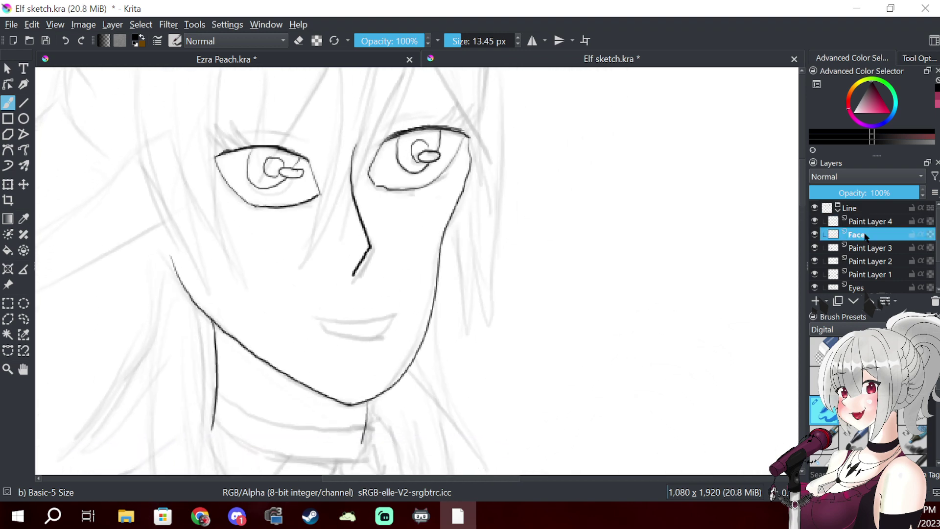
left_click(825, 351)
mouse_move(493, 142)
left_mouse_down()
mouse_move(470, 173)
mouse_move(475, 142)
mouse_move(438, 311)
mouse_move(405, 396)
mouse_move(383, 390)
mouse_move(364, 401)
mouse_move(373, 385)
left_mouse_up()
left_click(825, 411)
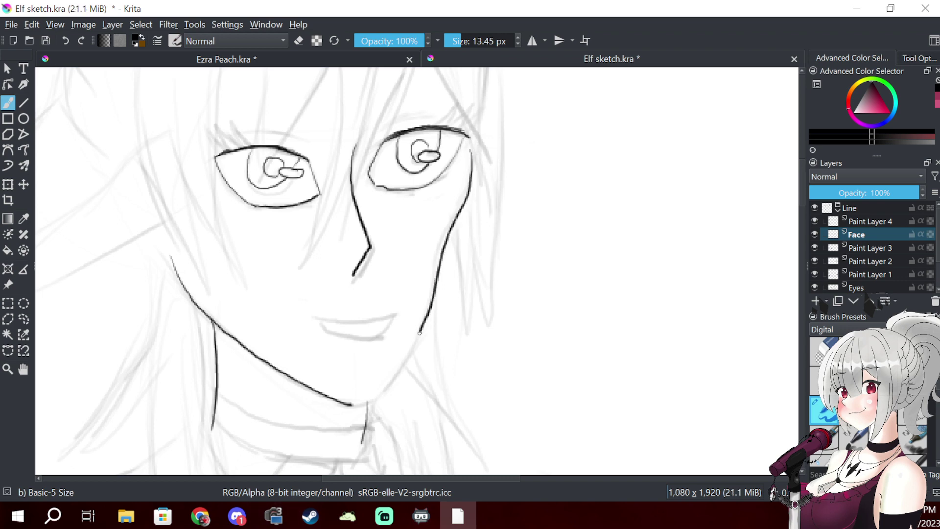
left_click_drag(422, 327, 370, 407)
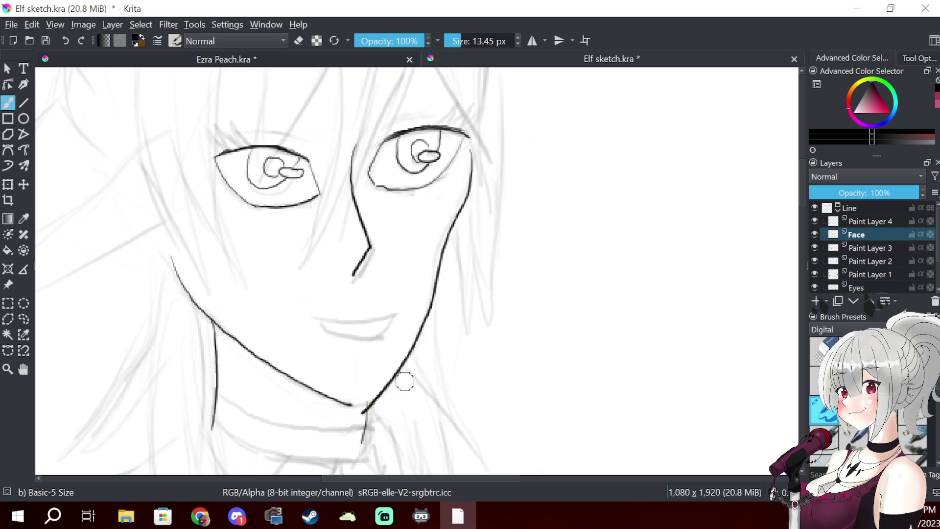
key("ctrl+z")
mouse_move(465, 147)
left_mouse_down()
mouse_move(464, 208)
mouse_move(394, 366)
mouse_move(346, 405)
left_mouse_up()
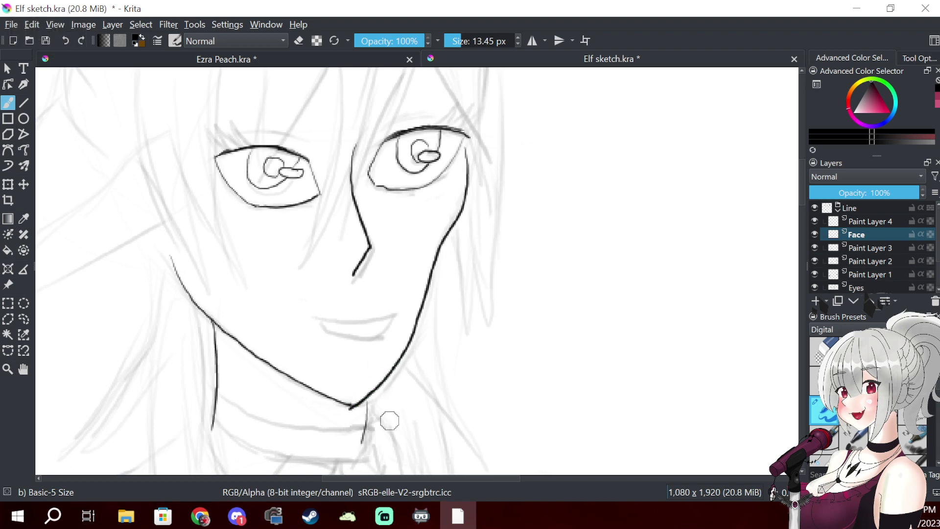
- Erase the overshooting line end at the chin tip on the Face layer and return to the inking brush
key("e")
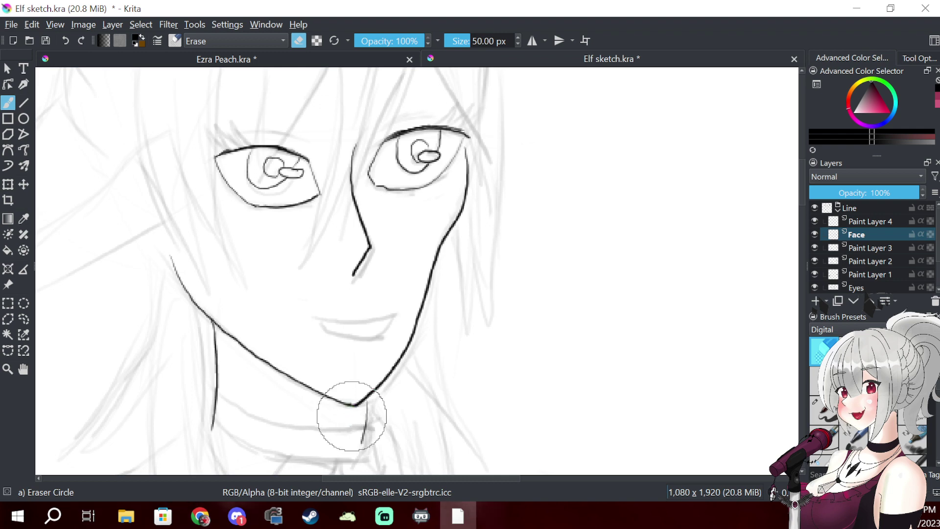
key("slash")
- Add a paint layer above Paint Layer 4 and name it Hair
mouse_move(480, 219)
left_mouse_down()
mouse_move(500, 241)
mouse_move(506, 370)
mouse_move(600, 208)
mouse_move(577, 269)
mouse_move(495, 267)
mouse_move(527, 289)
mouse_move(604, 219)
mouse_move(554, 203)
mouse_move(504, 253)
mouse_move(498, 348)
mouse_move(506, 324)
left_mouse_up()
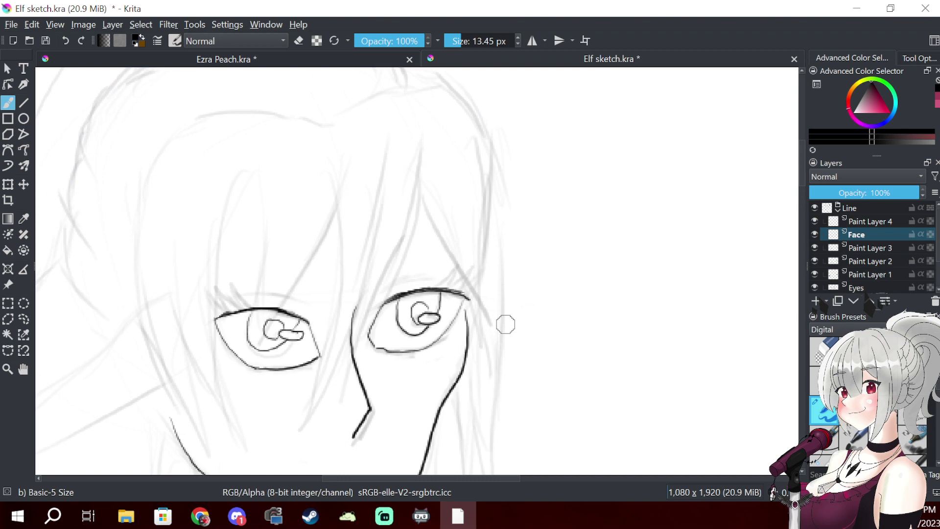
left_click(874, 223)
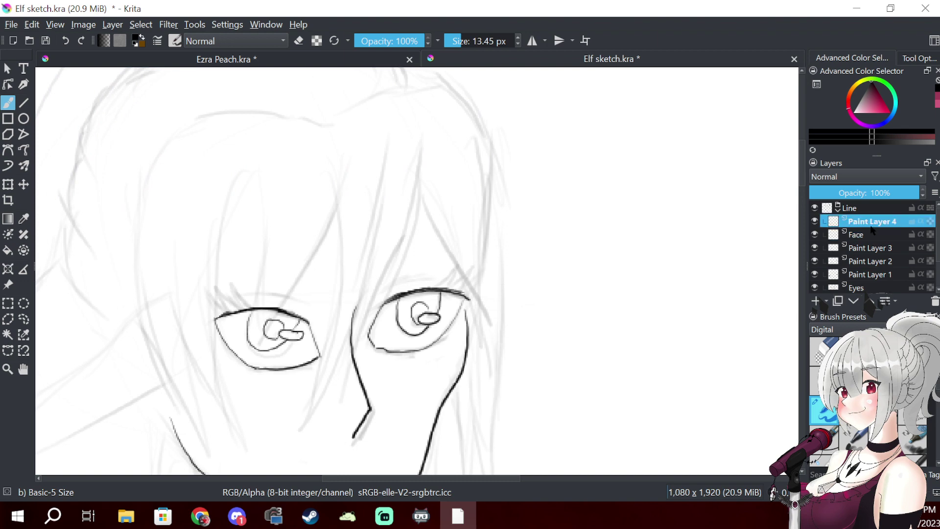
left_click(815, 300)
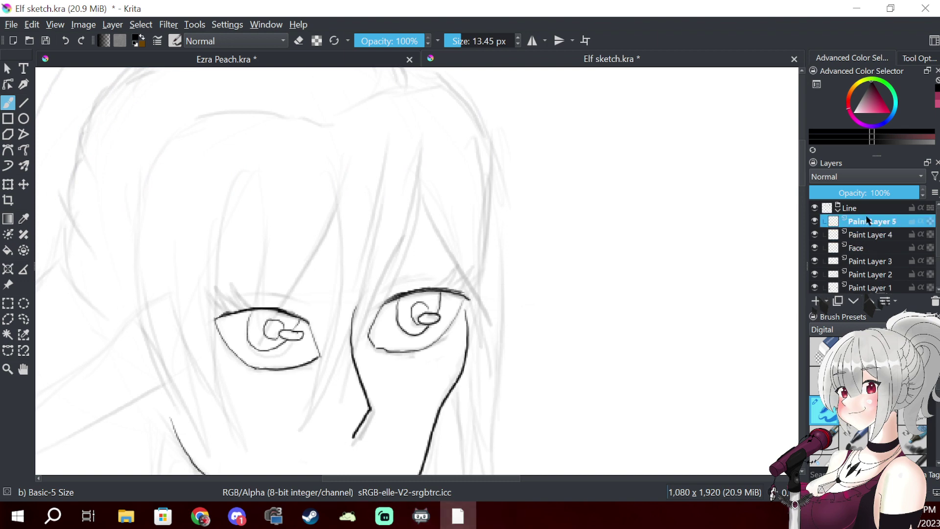
double_click(867, 221)
type("Hair")
key("Return")
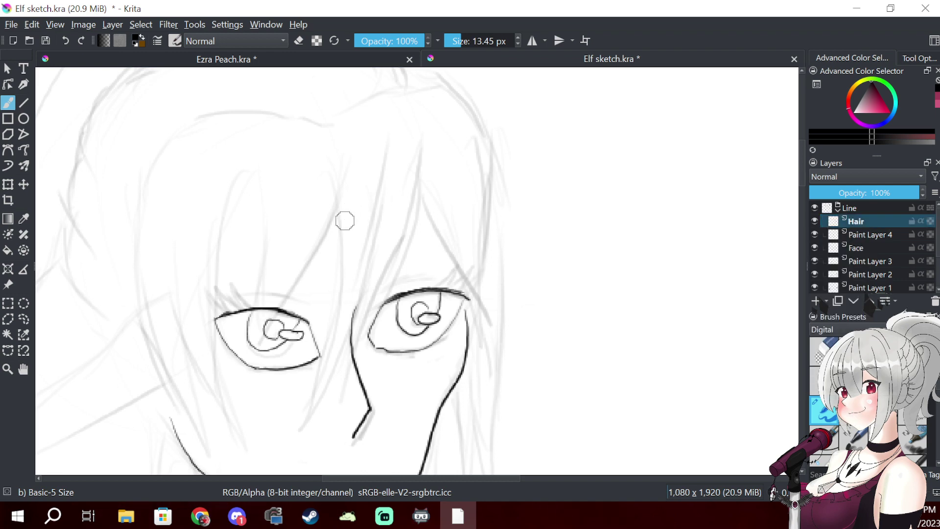
- Ink the central bangs between the eyes, plus the strand and outer hair line at the viewer's right, on the Hair layer
mouse_move(339, 259)
left_mouse_down()
mouse_move(350, 229)
mouse_move(344, 189)
left_mouse_up()
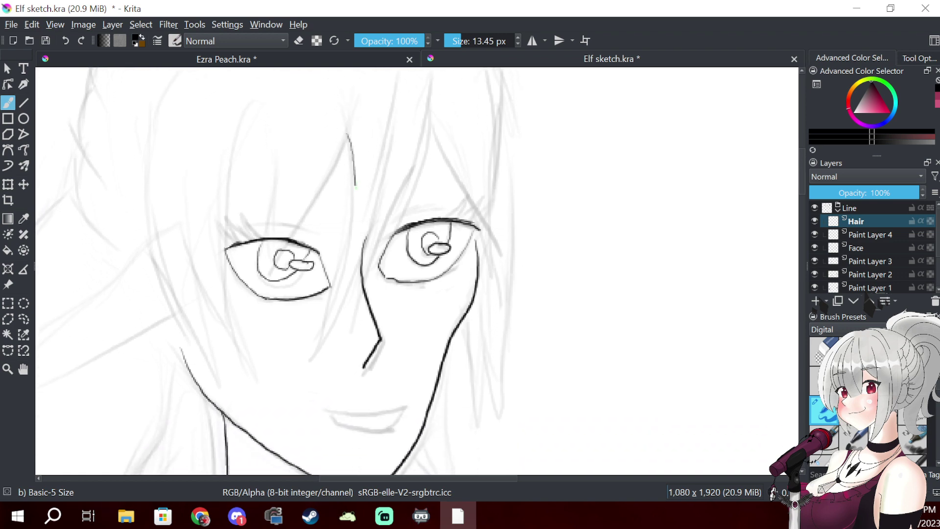
mouse_move(316, 350)
left_mouse_down()
mouse_move(384, 211)
mouse_move(398, 96)
left_mouse_up()
mouse_move(350, 335)
left_mouse_down()
mouse_move(426, 144)
mouse_move(428, 81)
left_mouse_up()
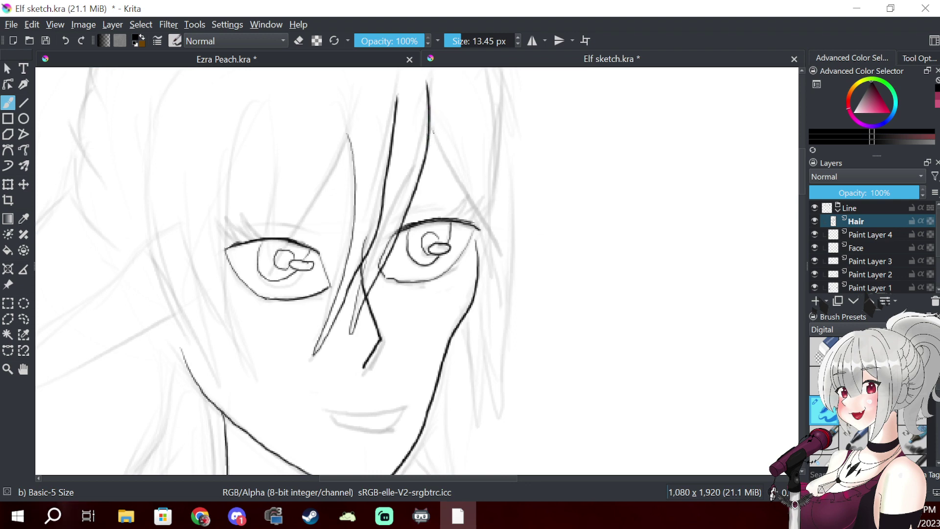
left_click_drag(482, 225, 507, 338)
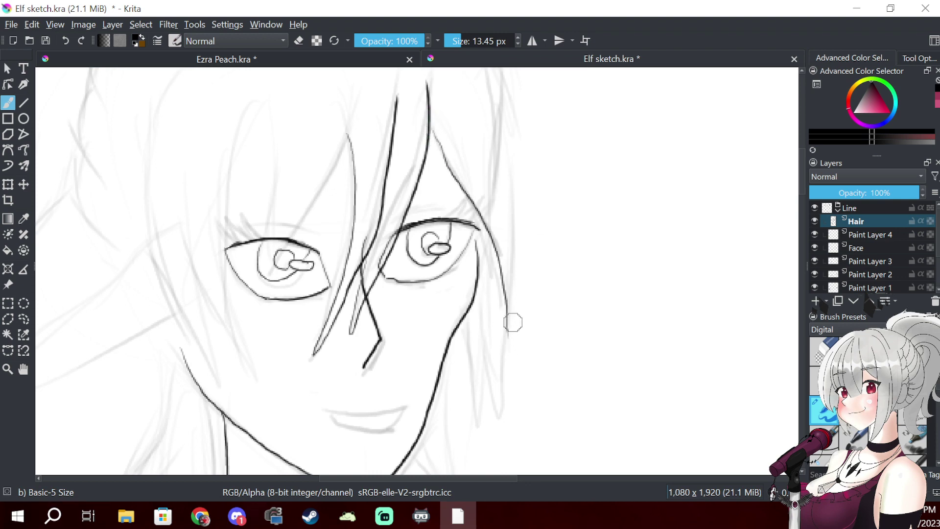
left_click_drag(514, 107, 512, 192)
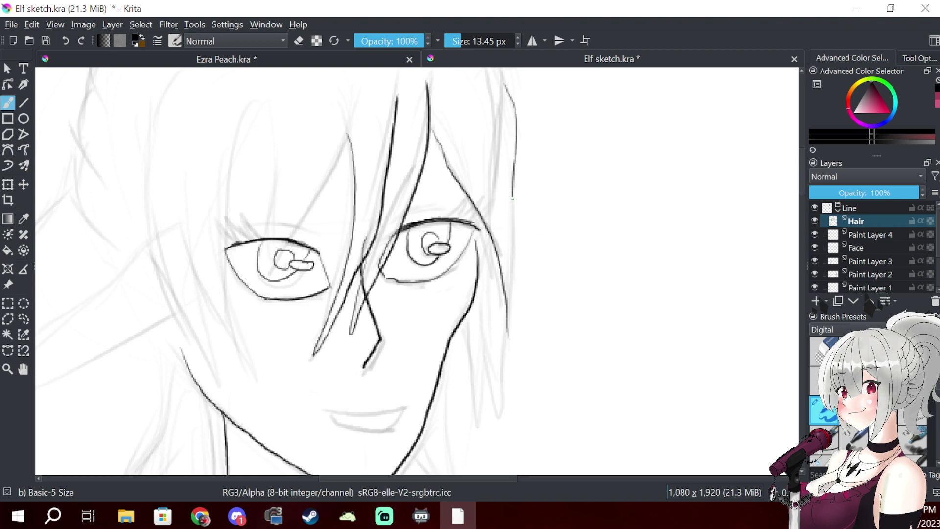
- Ink the pointed bang strand that crosses the viewer's-left eye
mouse_move(507, 241)
left_mouse_down()
mouse_move(481, 369)
mouse_move(537, 192)
left_mouse_up()
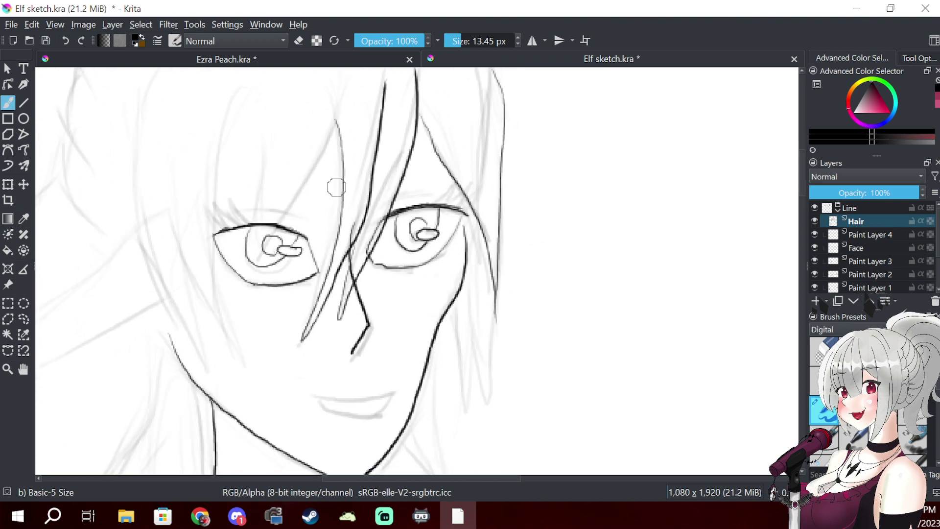
left_click_drag(613, 190, 413, 208)
left_click_drag(435, 134, 397, 203)
mouse_move(358, 264)
left_mouse_down()
mouse_move(363, 200)
mouse_move(343, 276)
left_mouse_up()
key("ctrl+z")
left_click_drag(346, 276, 436, 128)
key("ctrl+z")
key("ctrl+z")
mouse_move(366, 162)
left_mouse_down()
mouse_move(343, 268)
mouse_move(438, 133)
left_mouse_up()
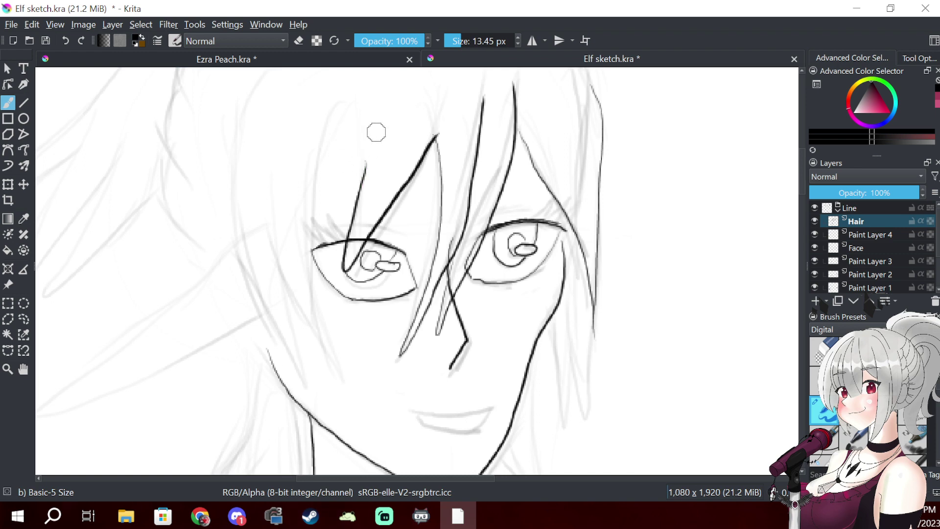
- Ink the remaining bang lines and the long tapered side strands framing the viewer's-left side of the face
left_click_drag(366, 161, 313, 229)
mouse_move(339, 104)
left_mouse_down()
mouse_move(311, 245)
mouse_move(353, 392)
mouse_move(268, 200)
left_mouse_up()
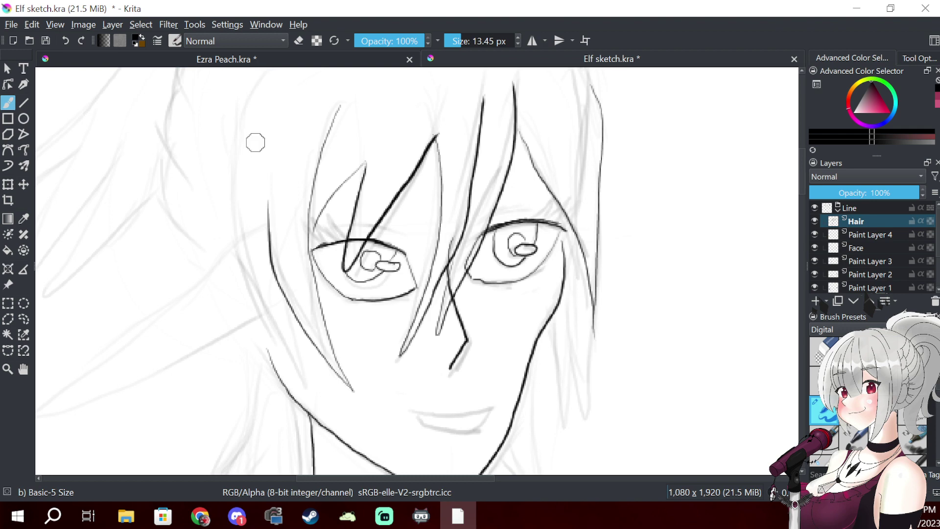
mouse_move(277, 285)
left_mouse_down()
mouse_move(309, 392)
mouse_move(242, 189)
left_mouse_up()
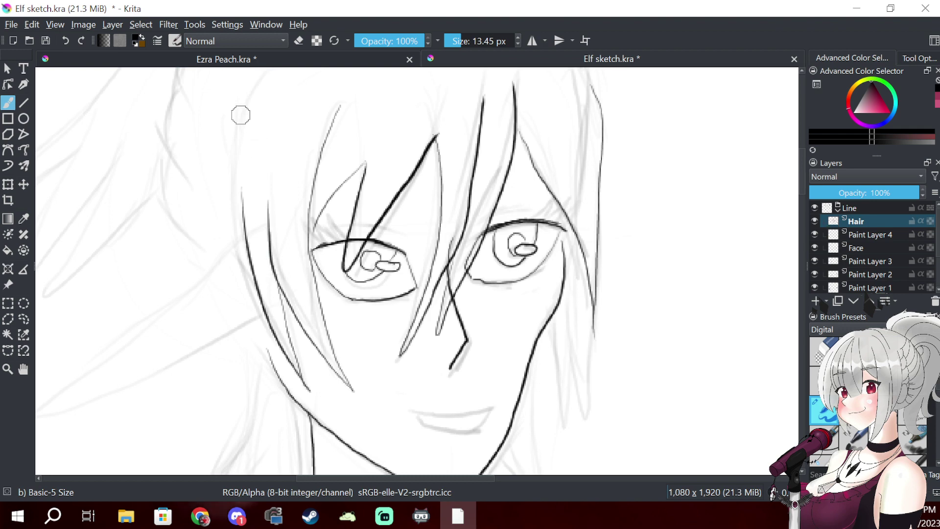
left_click_drag(280, 355, 231, 217)
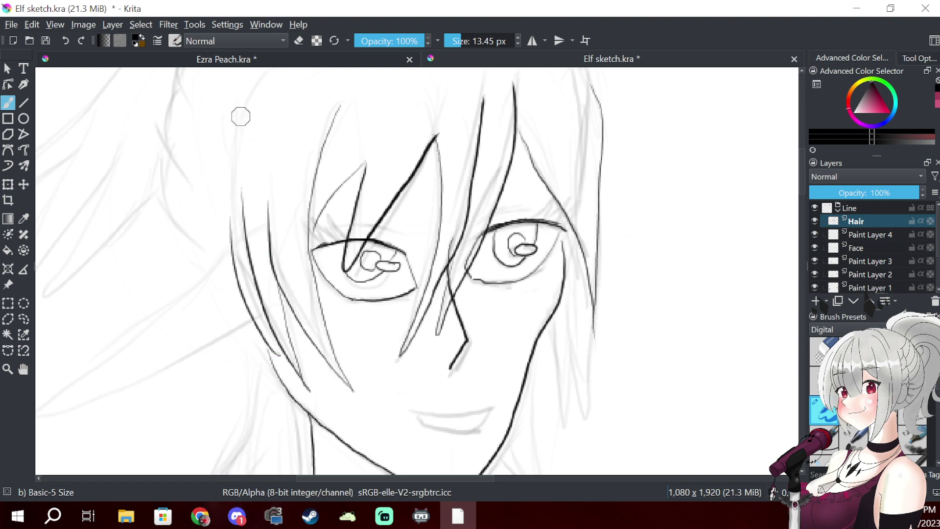
- Ink the two pointed side locks hanging beside the viewer's-right cheek
mouse_move(553, 365)
left_mouse_down()
mouse_move(568, 319)
mouse_move(557, 418)
left_mouse_up()
key("ctrl+z")
key("ctrl+z")
mouse_move(554, 360)
left_mouse_down()
mouse_move(568, 307)
mouse_move(586, 426)
mouse_move(598, 303)
left_mouse_up()
mouse_move(586, 200)
left_mouse_down()
mouse_move(571, 273)
mouse_move(573, 384)
mouse_move(592, 252)
mouse_move(657, 147)
mouse_move(661, 120)
left_mouse_up()
- Try the Sketching-3 Leaky, Sketching-2 Chrome Large, Distort Move, Distort Grow and Clone Tool brushes on the canvas and undo the test marks
scroll(936, 451, "down", 5)
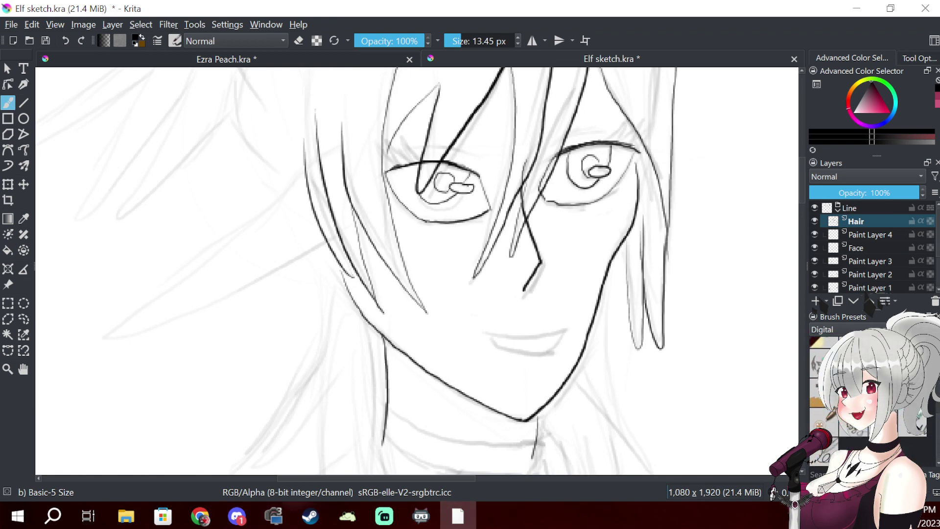
left_click(823, 457)
mouse_move(669, 372)
left_mouse_down()
mouse_move(700, 387)
mouse_move(760, 317)
left_mouse_up()
key("ctrl+z")
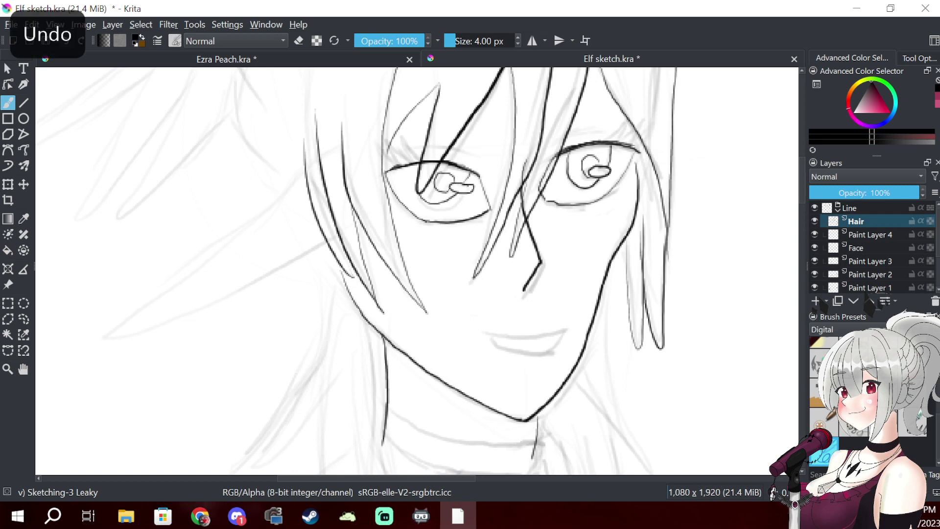
left_click(913, 423)
mouse_move(737, 360)
left_mouse_down()
mouse_move(735, 415)
mouse_move(767, 375)
mouse_move(702, 387)
mouse_move(760, 392)
mouse_move(754, 344)
mouse_move(715, 380)
mouse_move(753, 390)
mouse_move(759, 363)
left_mouse_up()
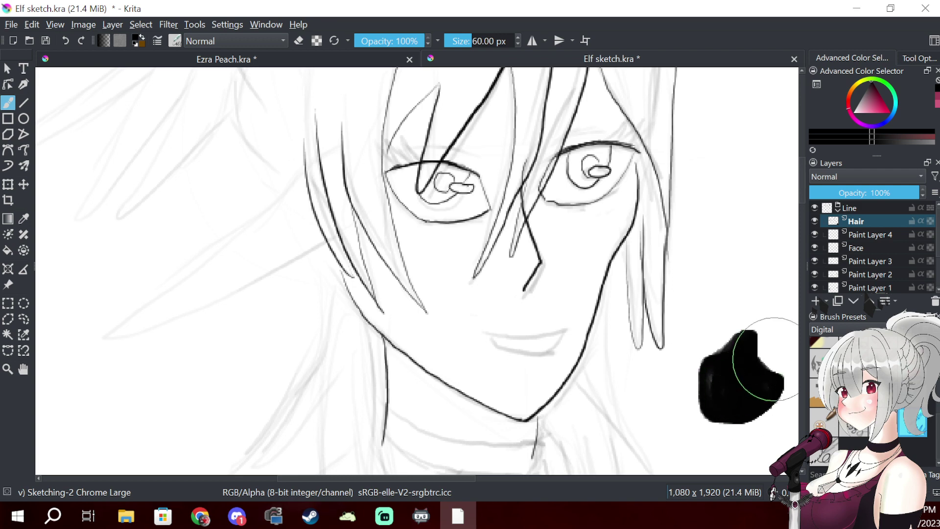
key("ctrl+z")
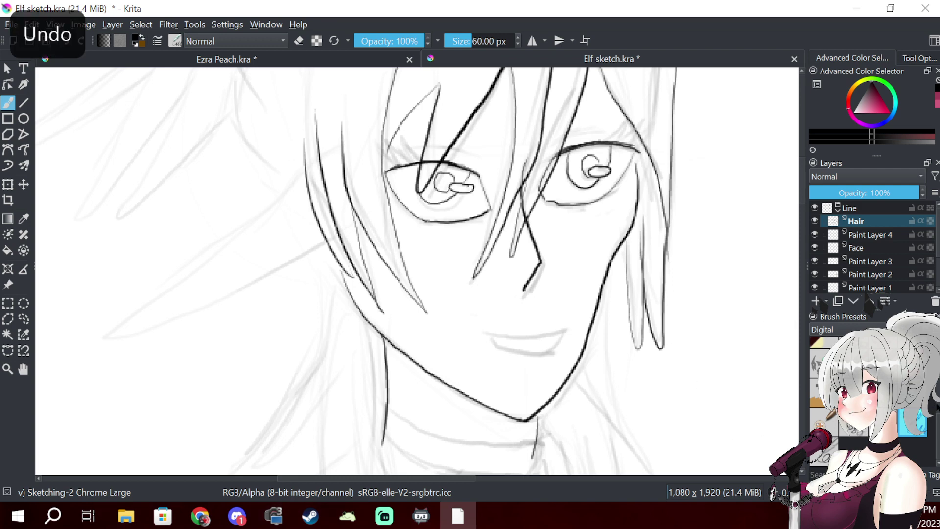
left_click(933, 405)
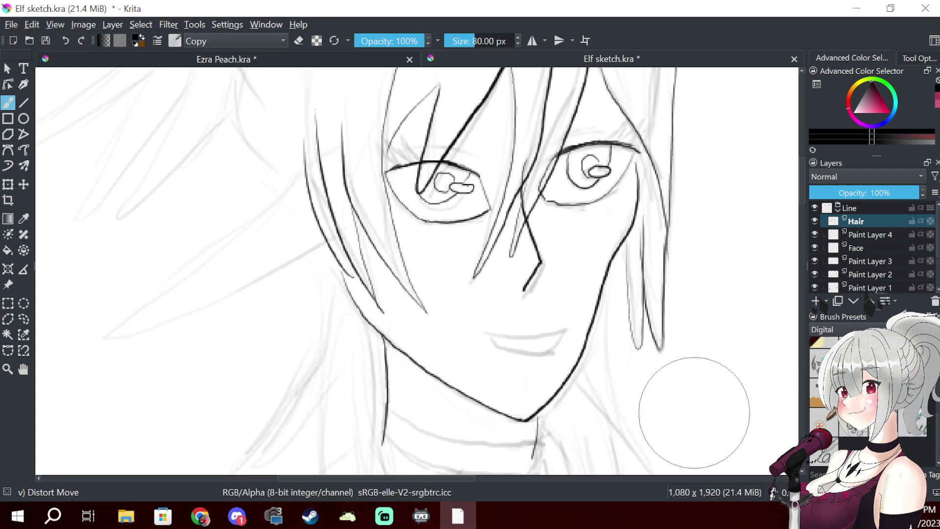
left_click(823, 372)
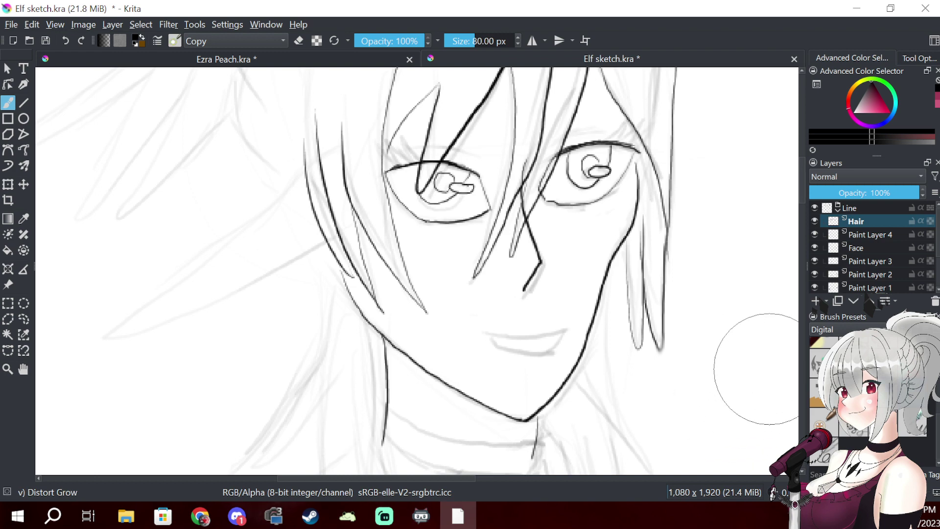
left_click(820, 365)
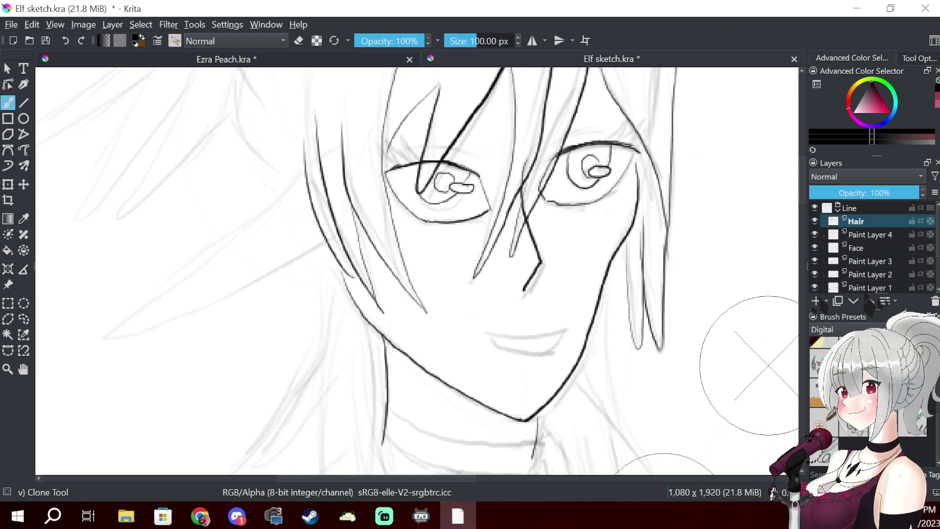
key("ctrl+z")
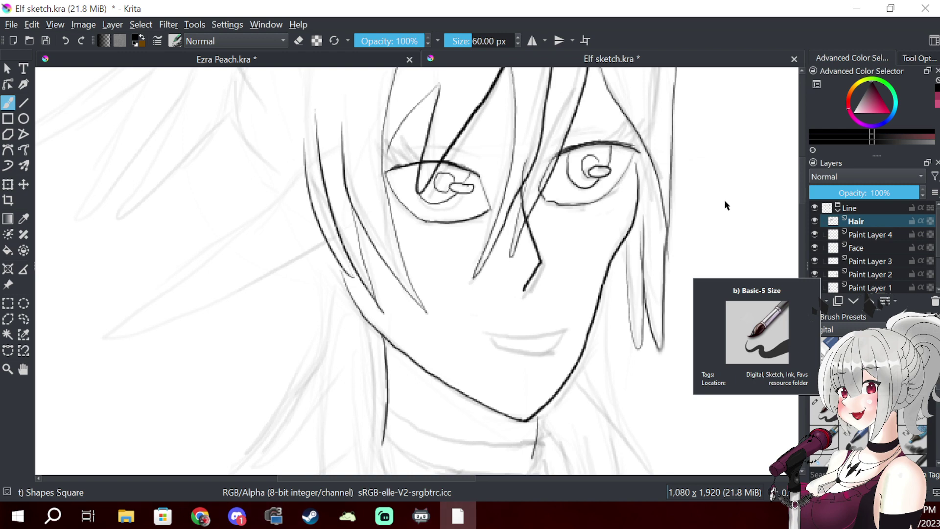
- Return to the Basic-5 Size brush at 13.45 px with the Hair layer active and the whole head in view
key("e")
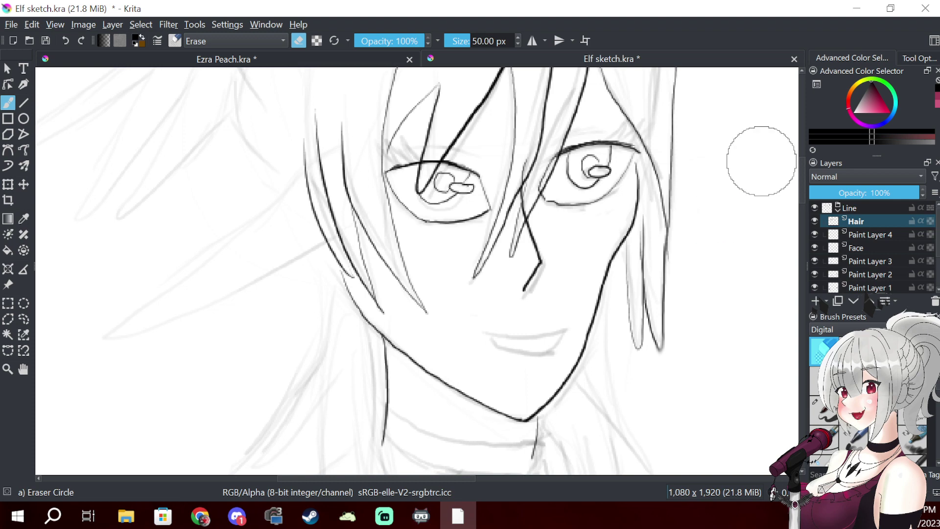
scroll(572, 292, "down", 3)
scroll(665, 310, "up", 1)
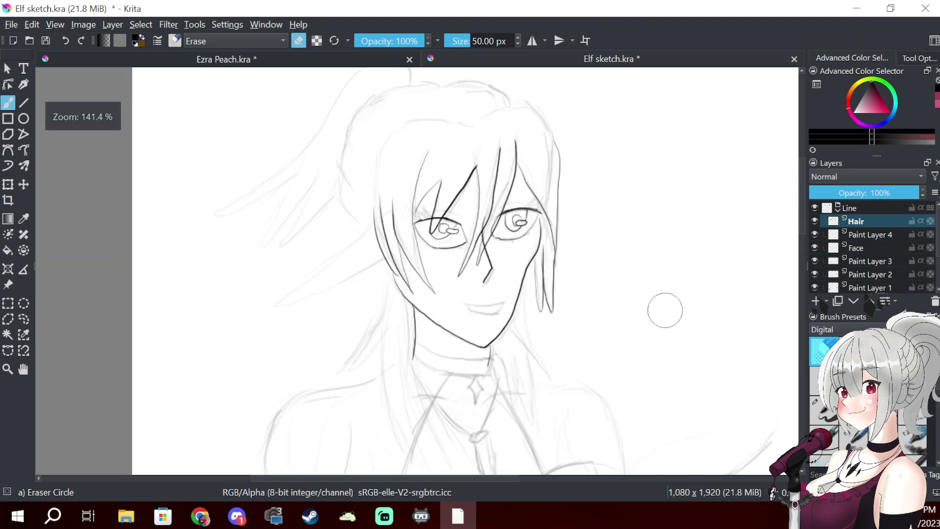
scroll(666, 310, "up", 1)
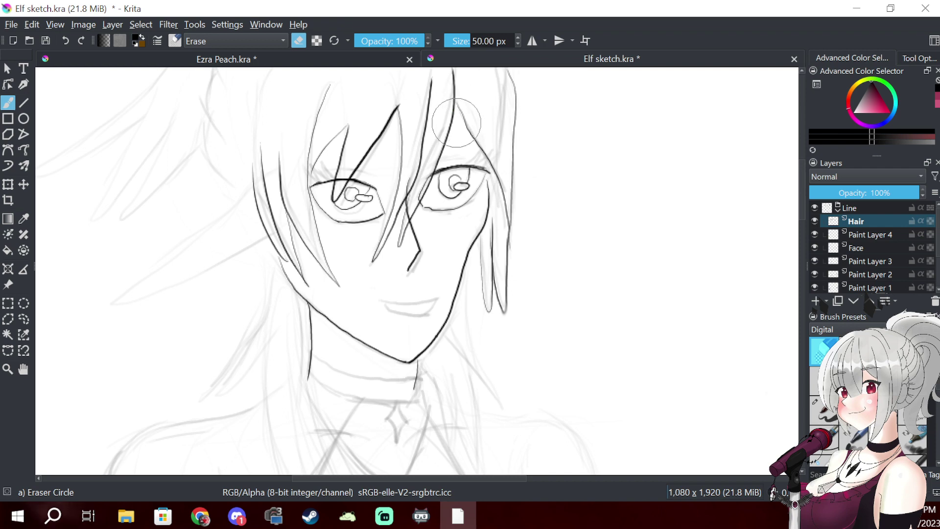
key("slash")
left_click_drag(456, 122, 442, 232)
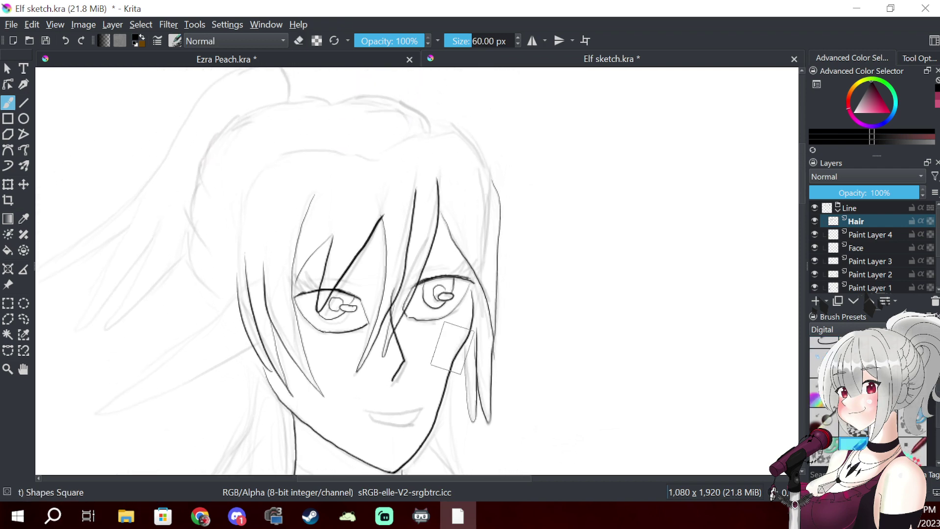
left_click(866, 224)
scroll(833, 392, "down", 2)
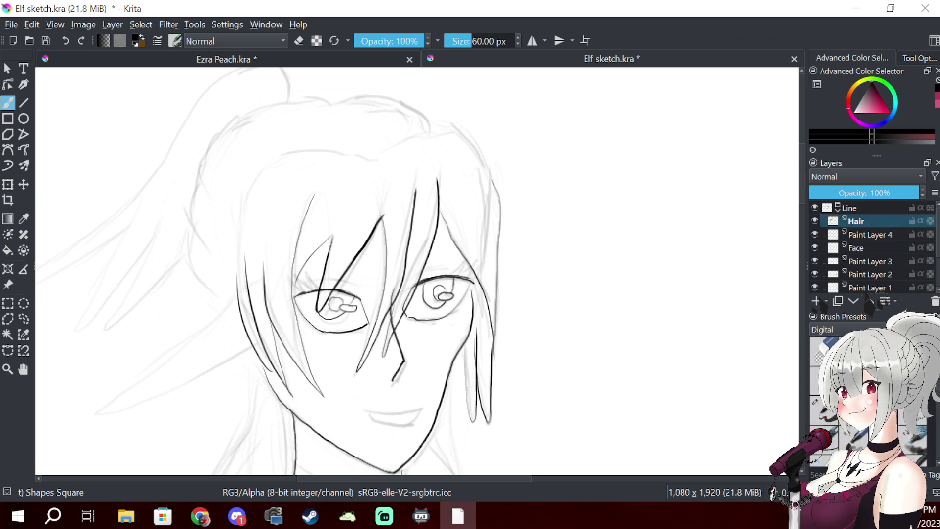
left_click(824, 414)
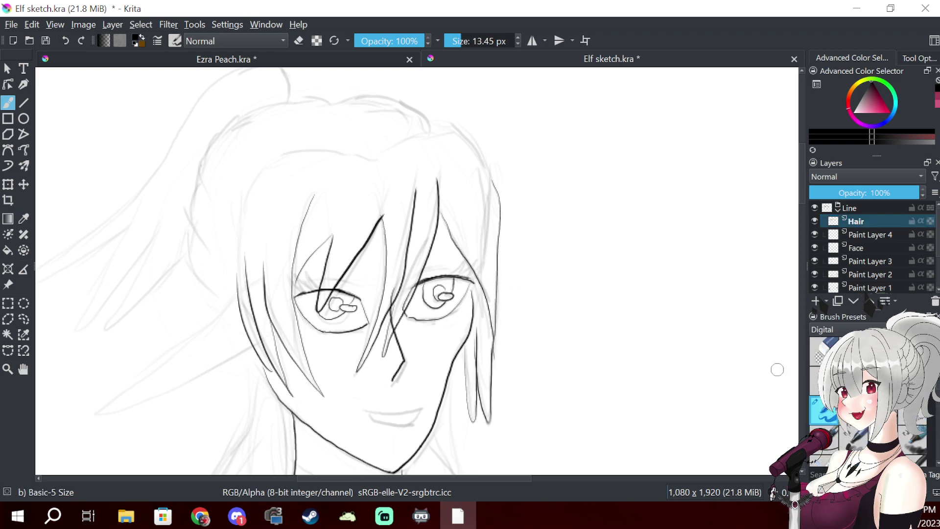
mouse_move(522, 169)
left_mouse_down()
mouse_move(587, 228)
mouse_move(643, 207)
mouse_move(654, 289)
left_mouse_up()
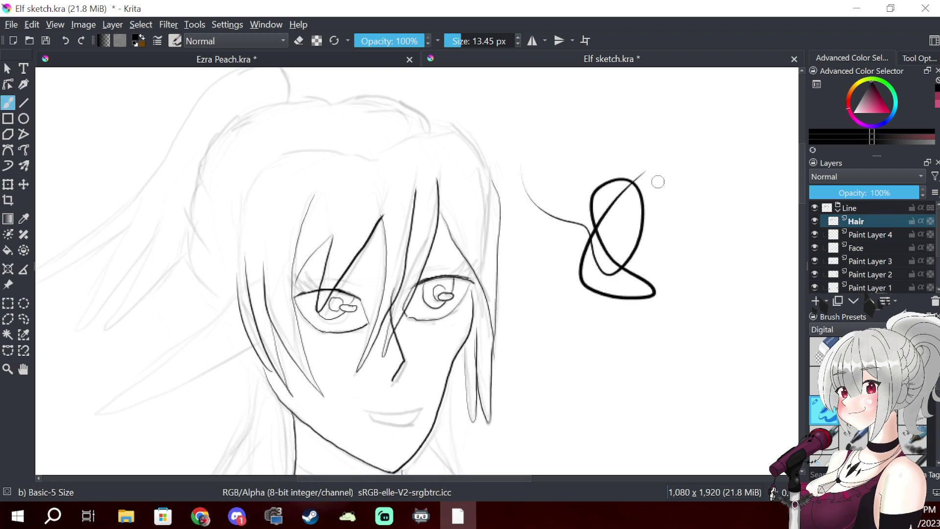
key("ctrl+z")
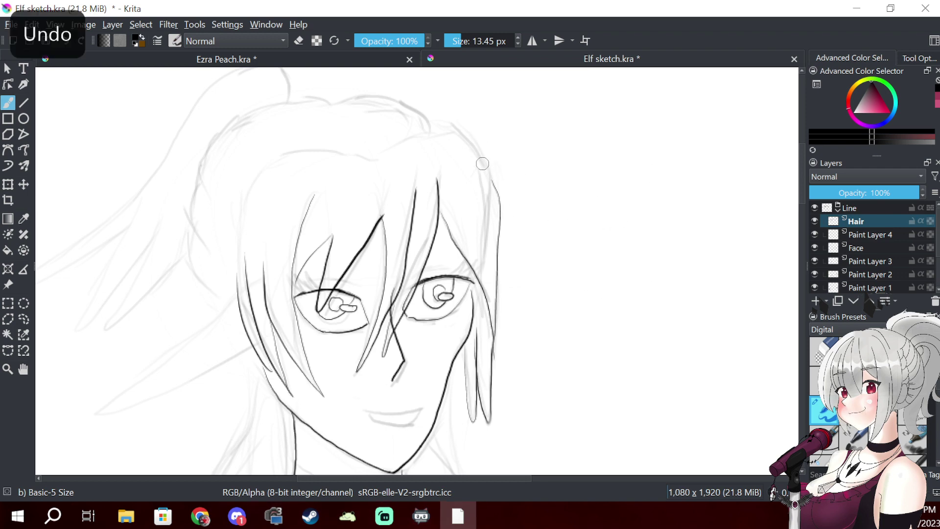
left_click_drag(465, 134, 502, 206)
key("ctrl+z")
left_click_drag(461, 128, 502, 216)
key("ctrl+z")
- Erase the viewer's-right outer hair line and side locks, and re-ink them as one contour from the crown to a pointed tip beside the cheek
key("e")
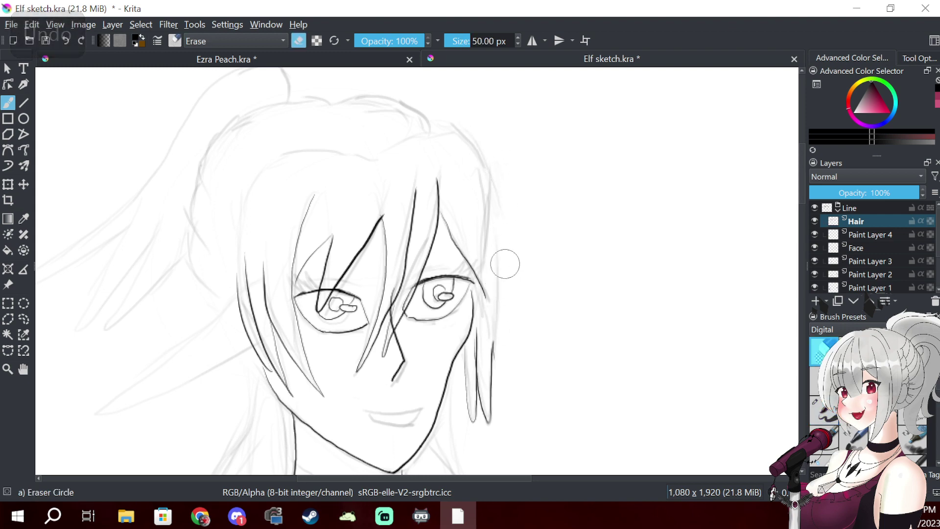
mouse_move(491, 358)
left_mouse_down()
mouse_move(483, 342)
mouse_move(480, 407)
left_mouse_up()
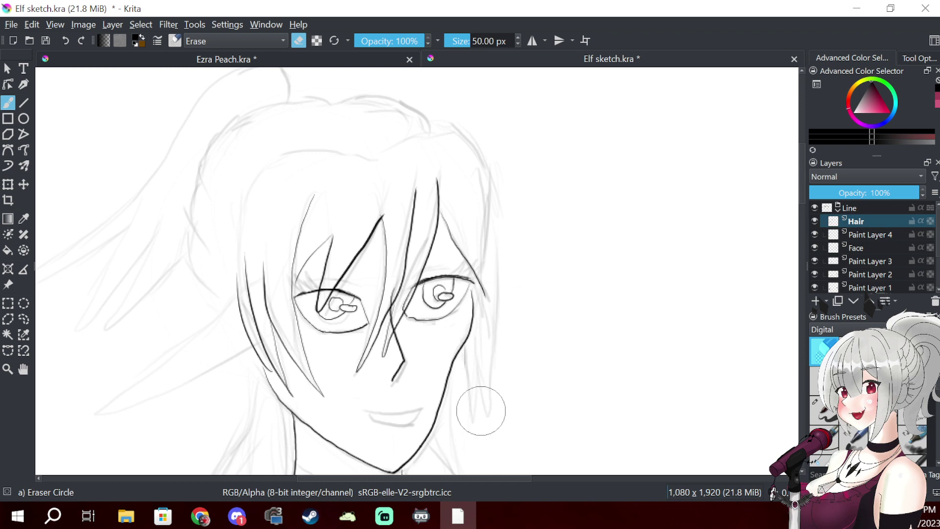
key("e")
mouse_move(451, 125)
left_mouse_down()
mouse_move(472, 143)
mouse_move(499, 267)
mouse_move(501, 414)
left_mouse_up()
mouse_move(471, 309)
left_mouse_down()
mouse_move(478, 368)
mouse_move(505, 430)
left_mouse_up()
key("e")
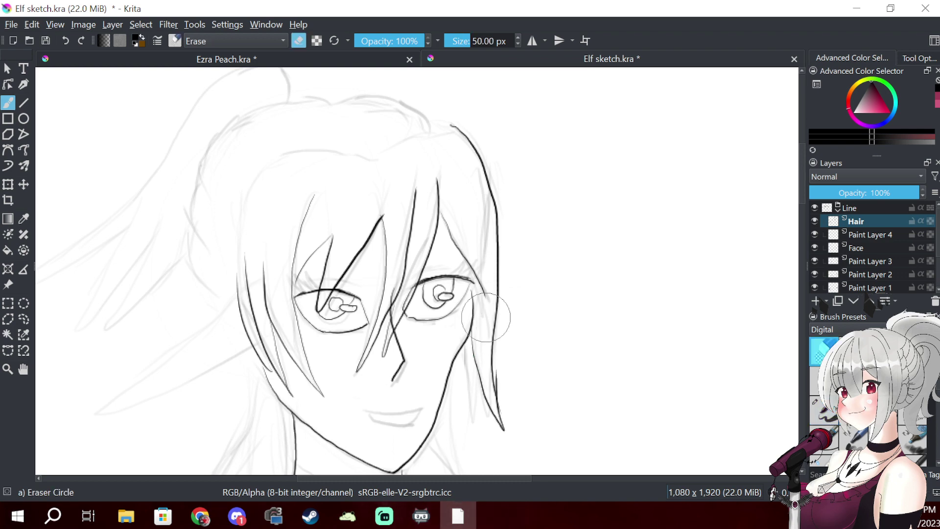
mouse_move(501, 367)
left_mouse_down()
mouse_move(500, 388)
mouse_move(503, 371)
left_mouse_up()
key("e")
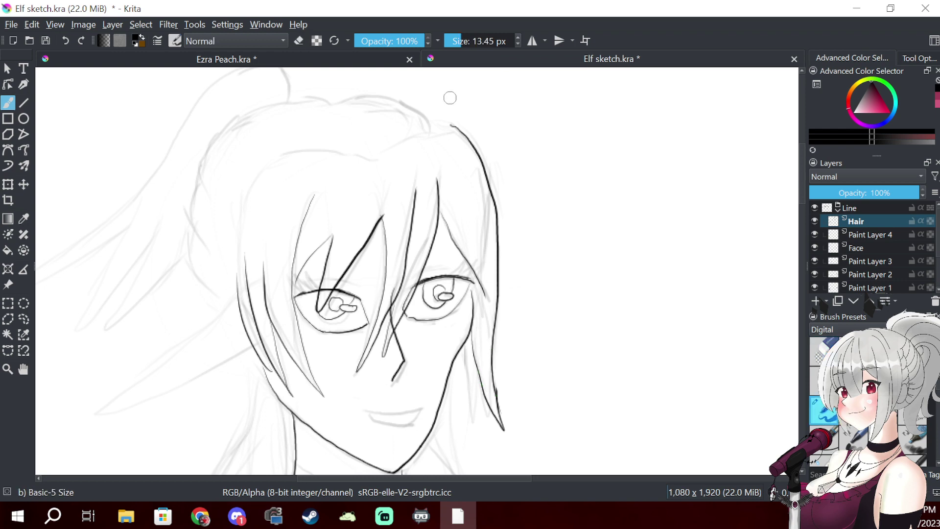
- Ink the upper crown line of the hair and the outline of the high ponytail with its pointed strands
mouse_move(449, 129)
left_mouse_down()
mouse_move(376, 97)
mouse_move(267, 113)
mouse_move(224, 144)
mouse_move(201, 220)
left_mouse_up()
key("ctrl+z")
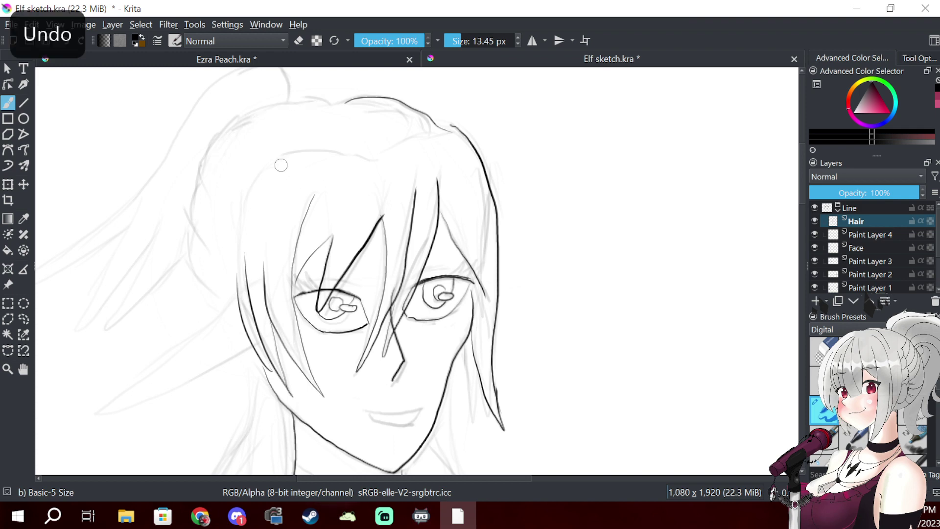
left_click_drag(279, 161, 372, 246)
mouse_move(384, 184)
left_mouse_down()
mouse_move(316, 159)
mouse_move(144, 333)
mouse_move(90, 362)
mouse_move(230, 286)
mouse_move(185, 388)
mouse_move(149, 424)
mouse_move(276, 269)
mouse_move(200, 432)
mouse_move(281, 364)
left_mouse_up()
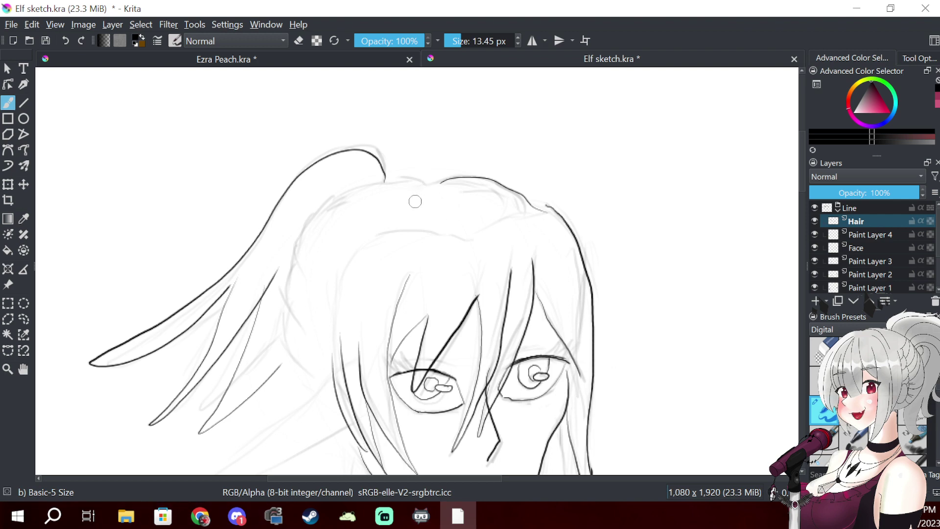
- Ink the rest of the head's outer hair contour behind the ponytail, with curved swept-back strands toward the viewer's-left side lock
left_click_drag(431, 187, 391, 180)
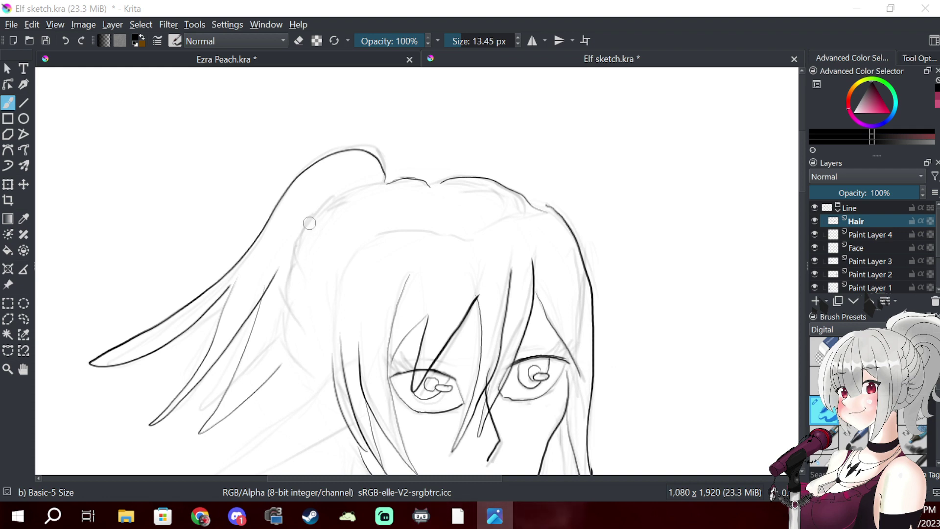
left_click_drag(309, 224, 326, 302)
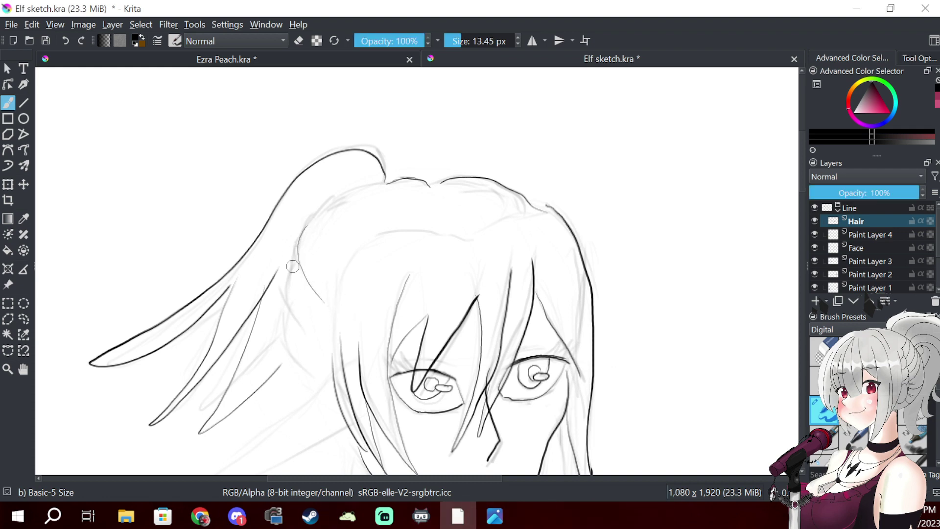
left_click_drag(294, 268, 333, 349)
mouse_move(291, 303)
left_mouse_down()
mouse_move(286, 323)
mouse_move(333, 392)
mouse_move(399, 204)
mouse_move(378, 227)
mouse_move(417, 242)
left_mouse_up()
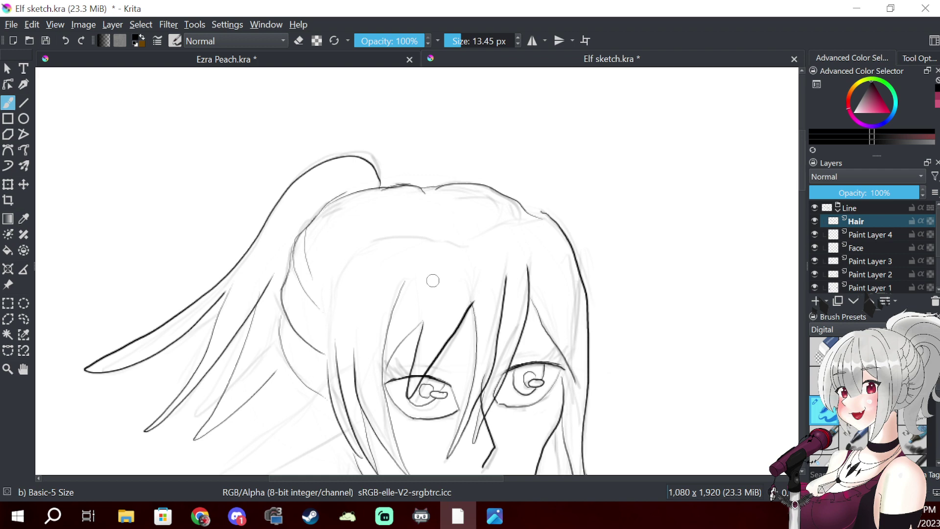
- Try an arc for the fringe from the parting down to the viewer's-left side lock, compare it, and undo it
scroll(434, 279, "down", 4)
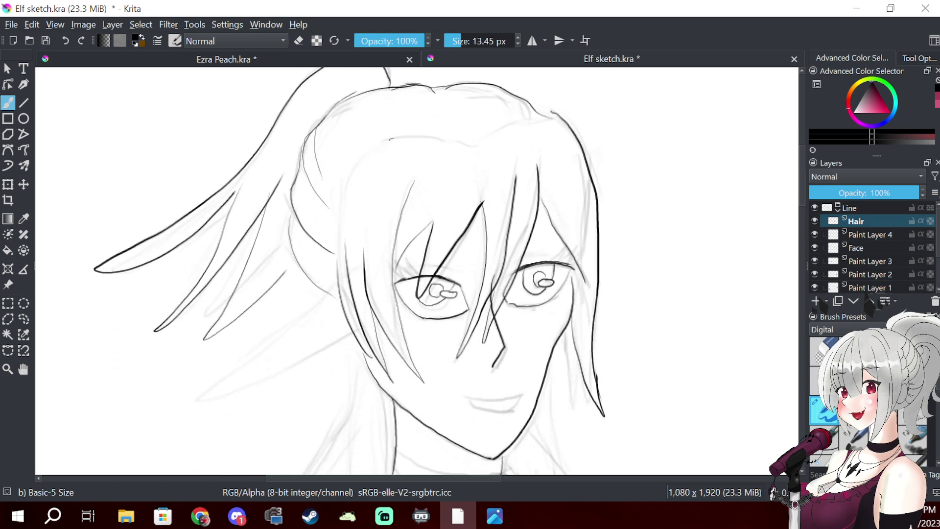
left_click_drag(349, 180, 335, 252)
left_click_drag(473, 149, 380, 147)
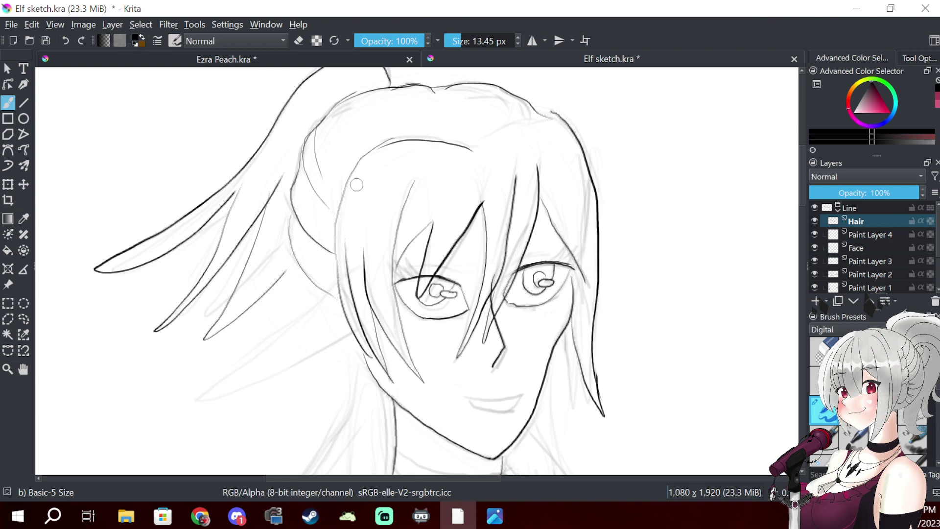
key("ctrl+z")
key("ctrl+z")
key("ctrl+shift+z")
key("ctrl+shift+z")
key("ctrl+z")
key("ctrl+z")
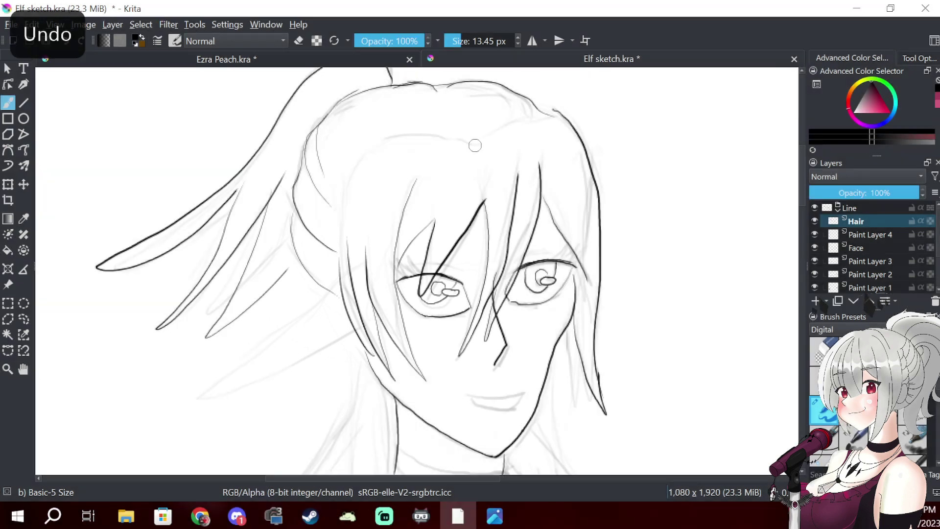
- Re-ink the fringe arc from the parting to the viewer's-left side lock, and ink the curve joining the parting to the viewer's-right crown
mouse_move(484, 173)
left_mouse_down()
mouse_move(287, 223)
mouse_move(276, 284)
left_mouse_up()
left_click_drag(309, 417, 327, 448)
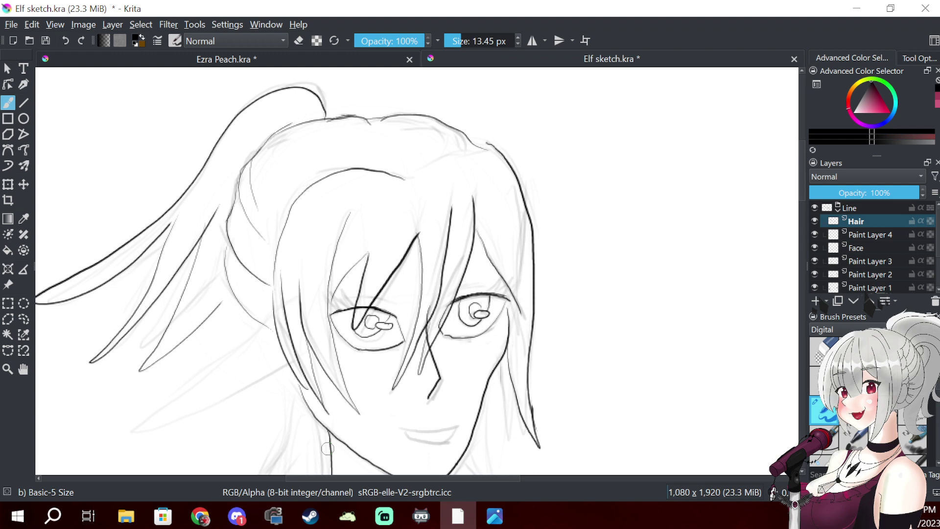
left_click_drag(274, 269, 277, 336)
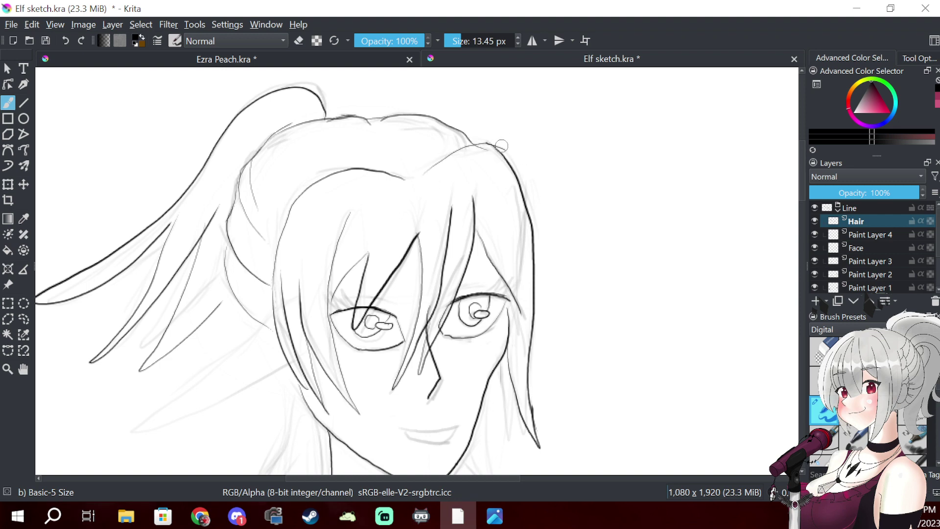
- Ink a short overlapping lock on top of the crown, curving down toward the parting
left_click_drag(401, 133, 407, 145)
left_click_drag(375, 112, 351, 116)
key("ctrl+z")
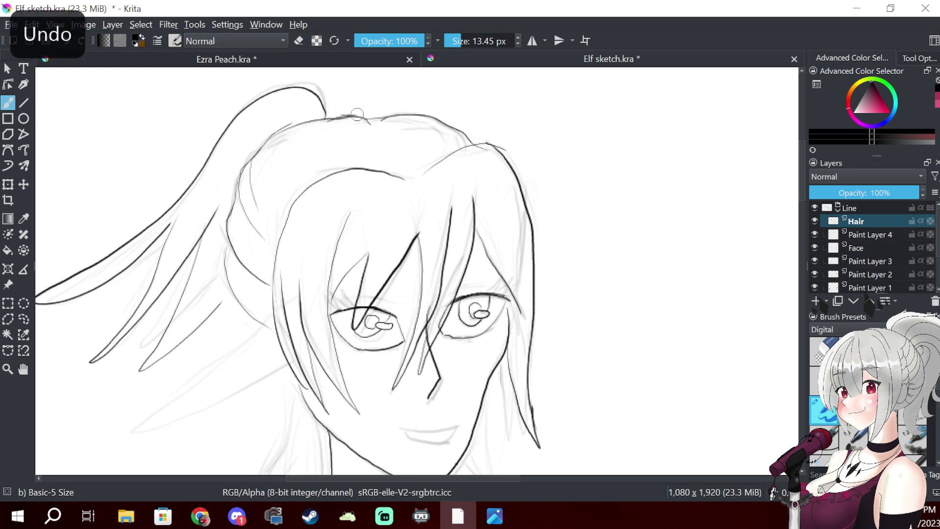
mouse_move(405, 144)
left_mouse_down()
mouse_move(382, 116)
mouse_move(354, 113)
left_mouse_up()
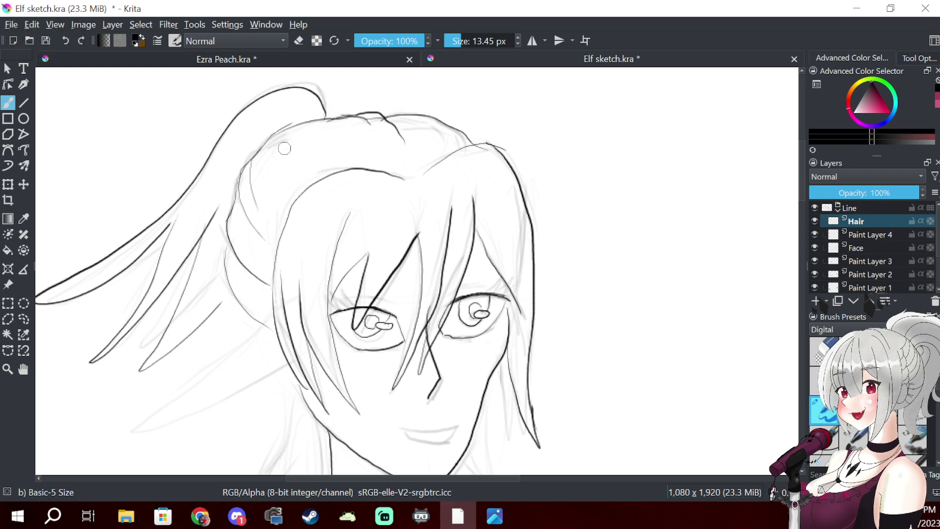
- Ink fine strands across the swept-back hair and another small lock at the crown, and clean up the lines with the eraser
left_click_drag(287, 145, 293, 169)
left_click_drag(273, 247, 251, 219)
left_click_drag(437, 138, 443, 139)
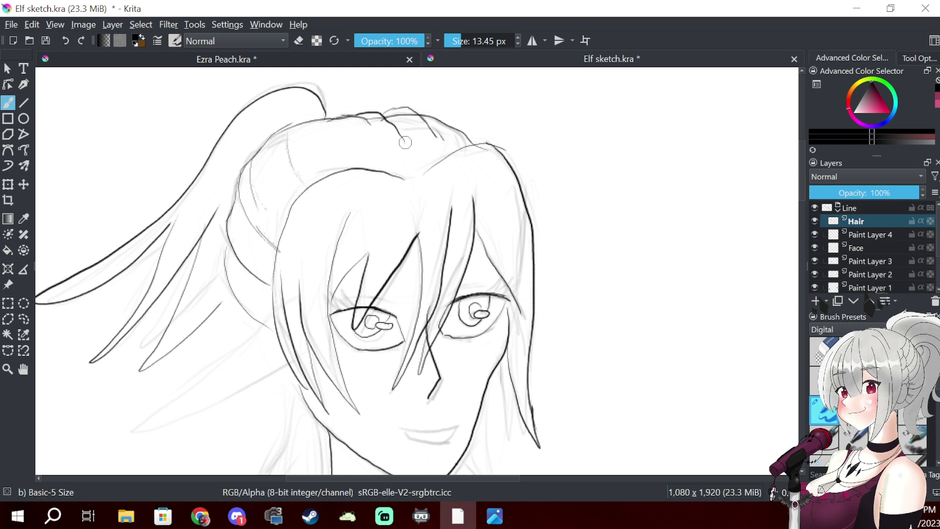
key("e")
mouse_move(394, 173)
left_mouse_down()
mouse_move(350, 168)
mouse_move(411, 166)
left_mouse_up()
key("e")
mouse_move(520, 307)
left_mouse_down()
mouse_move(479, 186)
mouse_move(457, 180)
mouse_move(440, 216)
left_mouse_up()
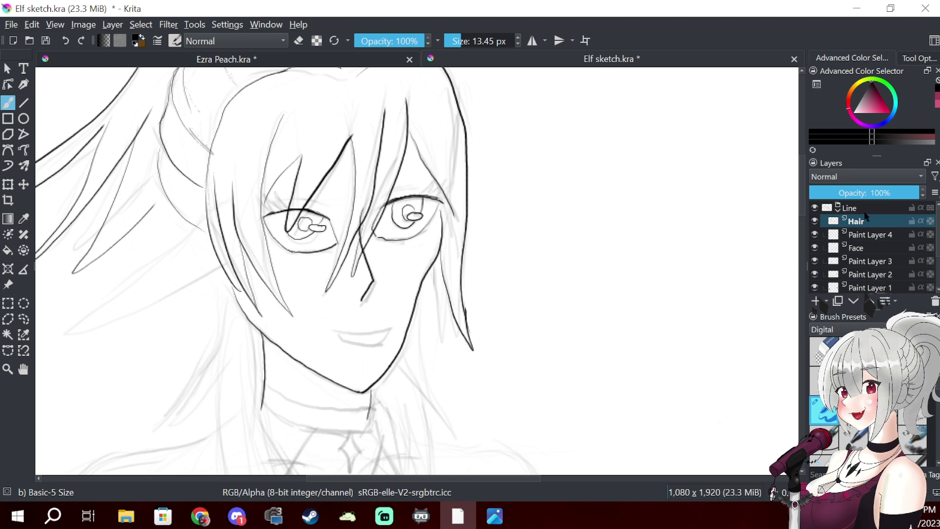
mouse_move(865, 214)
key("alt+Tab")
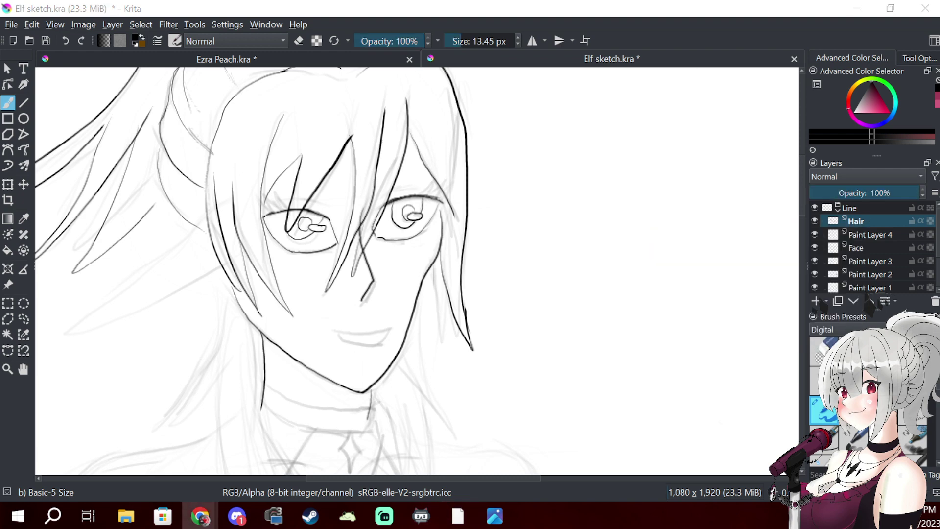
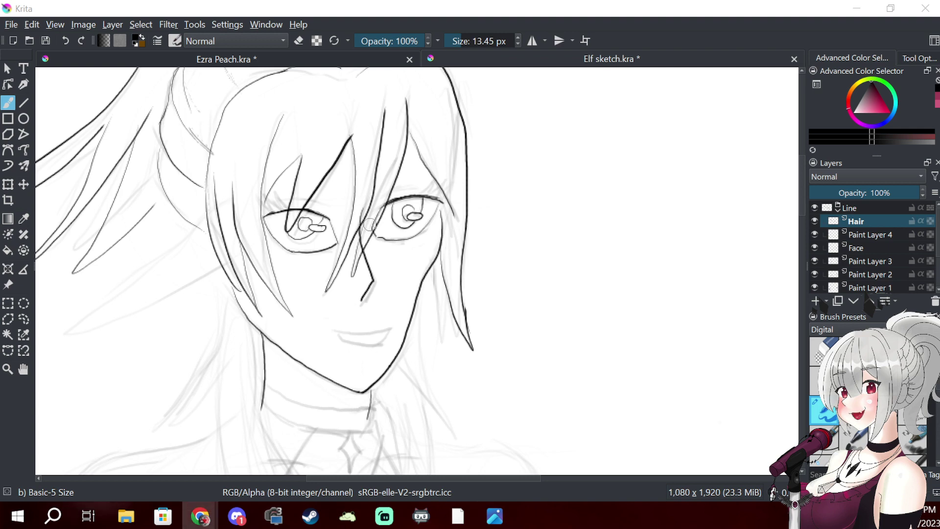
mouse_move(367, 221)
left_mouse_down()
mouse_move(341, 370)
mouse_move(460, 187)
mouse_move(464, 115)
left_mouse_up()
left_click_drag(466, 307, 469, 275)
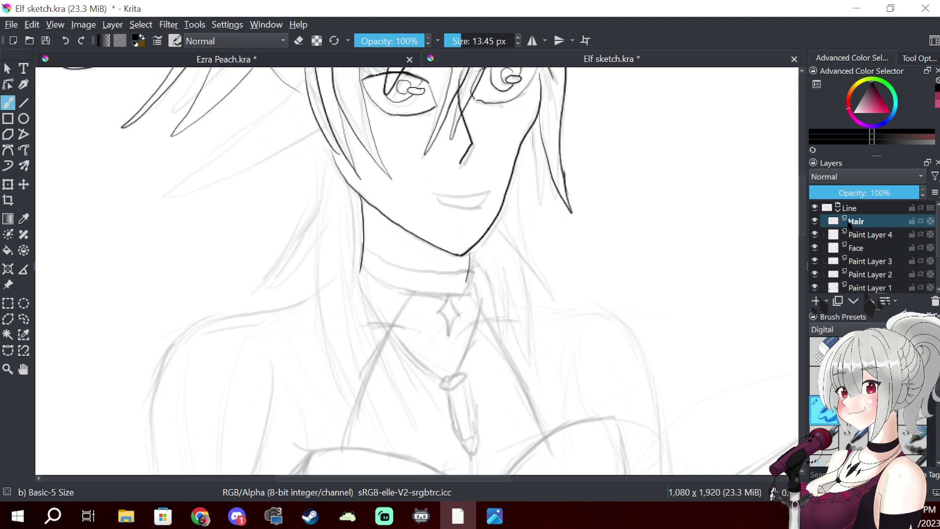
- Ink the short pointed hair strands sweeping outward below the left-hand side of the jaw on the Hair layer
mouse_move(517, 215)
left_mouse_down()
mouse_move(451, 390)
mouse_move(536, 306)
left_mouse_up()
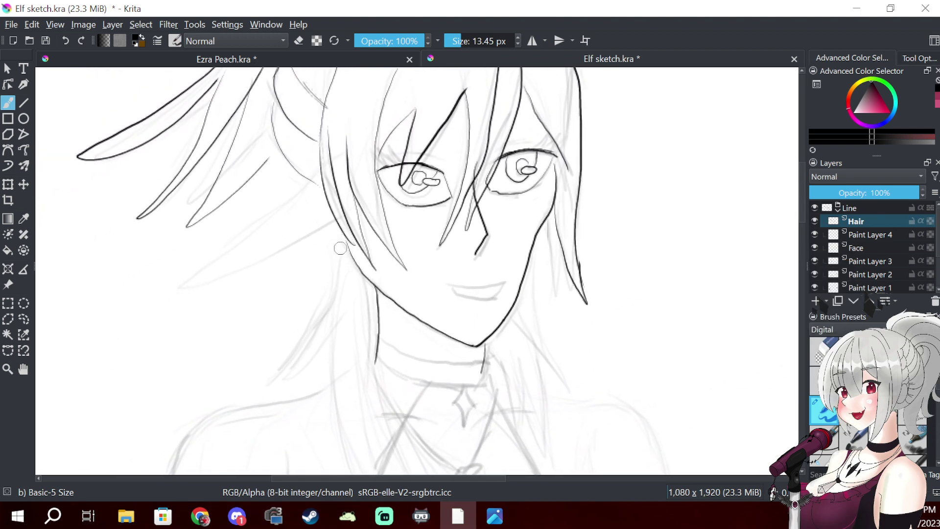
mouse_move(342, 237)
left_mouse_down()
mouse_move(305, 335)
mouse_move(277, 375)
mouse_move(346, 283)
left_mouse_up()
left_click_drag(340, 323, 280, 390)
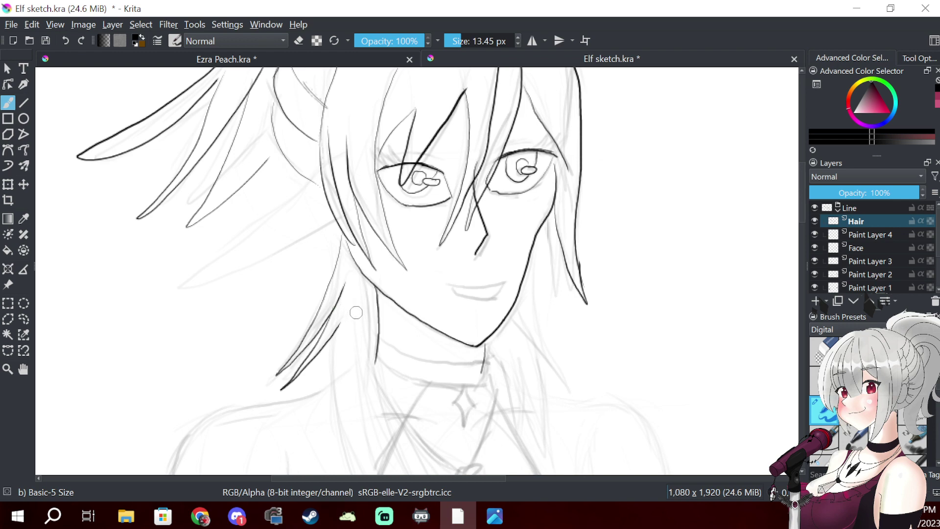
- Ink the long pointed hair strands hanging on both sides of the neck, removing the last right-hand strand
scroll(353, 309, "down", 5)
mouse_move(323, 231)
left_mouse_down()
mouse_move(351, 386)
mouse_move(345, 223)
mouse_move(411, 400)
mouse_move(365, 225)
left_mouse_up()
mouse_move(479, 243)
left_mouse_down()
mouse_move(504, 333)
mouse_move(508, 242)
left_mouse_up()
mouse_move(509, 287)
left_mouse_down()
mouse_move(529, 352)
mouse_move(527, 234)
left_mouse_up()
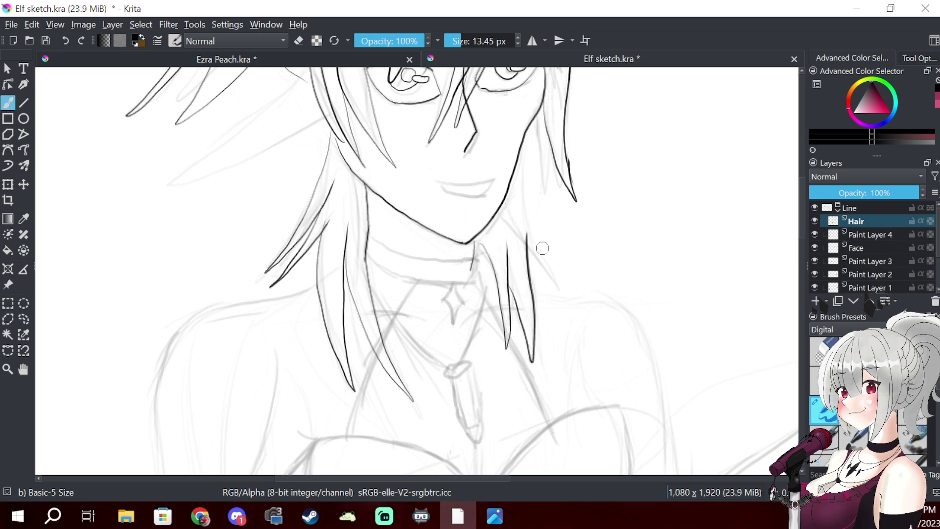
key("ctrl+z")
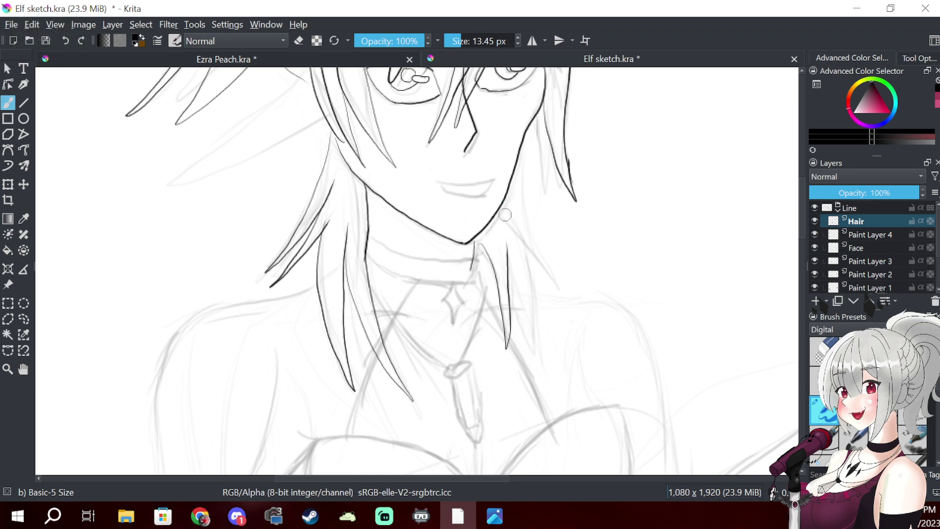
- Ink the pointed hair strands beside the right-hand jaw and neck, undoing and redrawing the ones that miss the sketch
mouse_move(563, 288)
left_mouse_down()
mouse_move(528, 171)
mouse_move(533, 120)
mouse_move(545, 199)
left_mouse_up()
left_click_drag(535, 167, 543, 197)
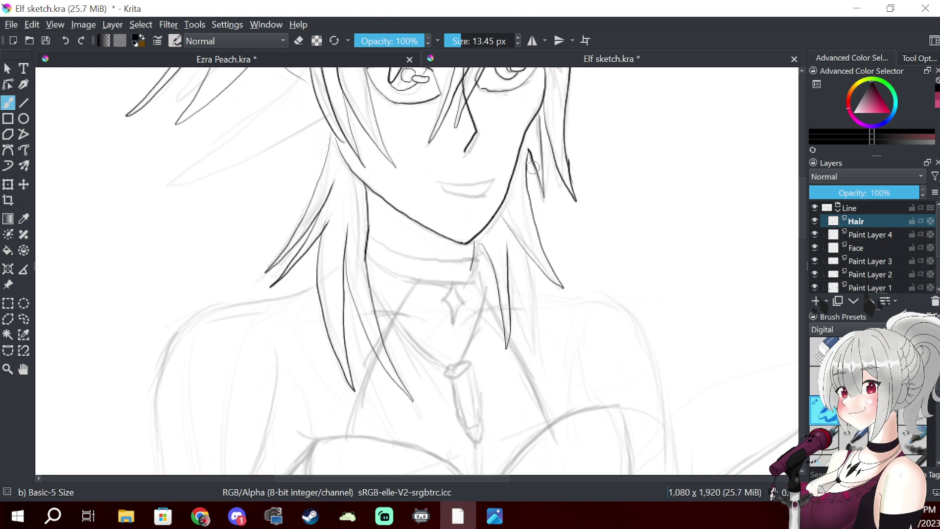
key("ctrl+z")
key("ctrl+z")
left_click_drag(542, 204, 541, 108)
left_click_drag(531, 258, 535, 335)
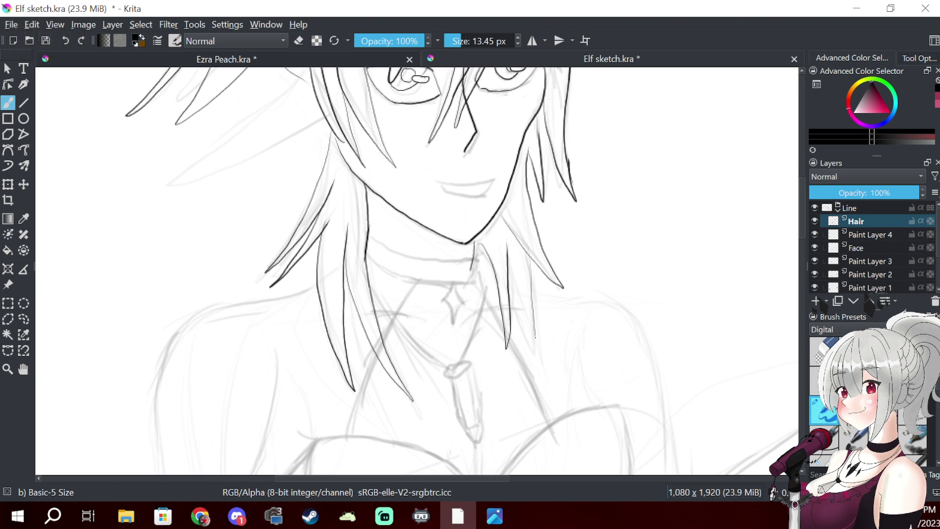
left_click_drag(544, 177, 521, 342)
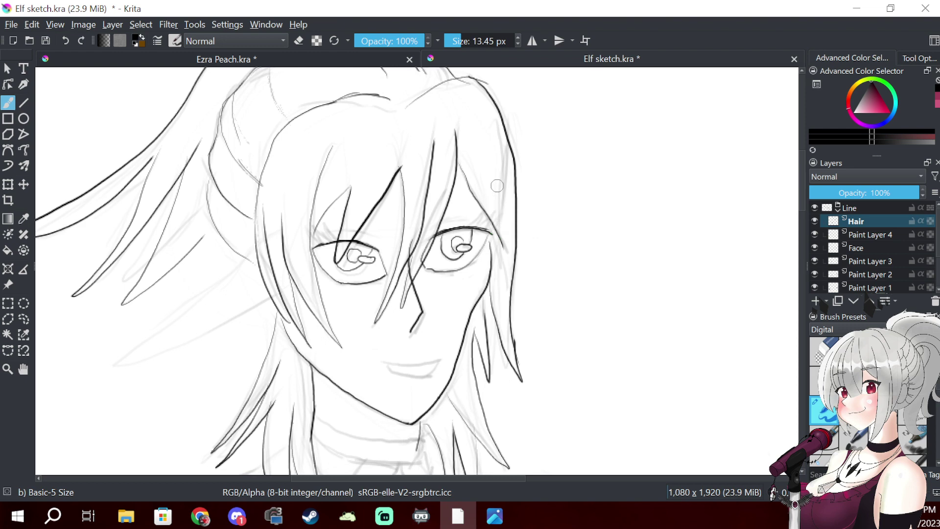
- Redraw and clean up the outer hair outline running down the right-hand side of the face
left_click_drag(504, 225, 509, 173)
mouse_move(505, 205)
left_mouse_down()
mouse_move(508, 143)
mouse_move(515, 294)
left_mouse_up()
key("e")
key("e")
mouse_move(508, 187)
left_mouse_down()
mouse_move(517, 294)
mouse_move(531, 150)
mouse_move(522, 172)
left_mouse_up()
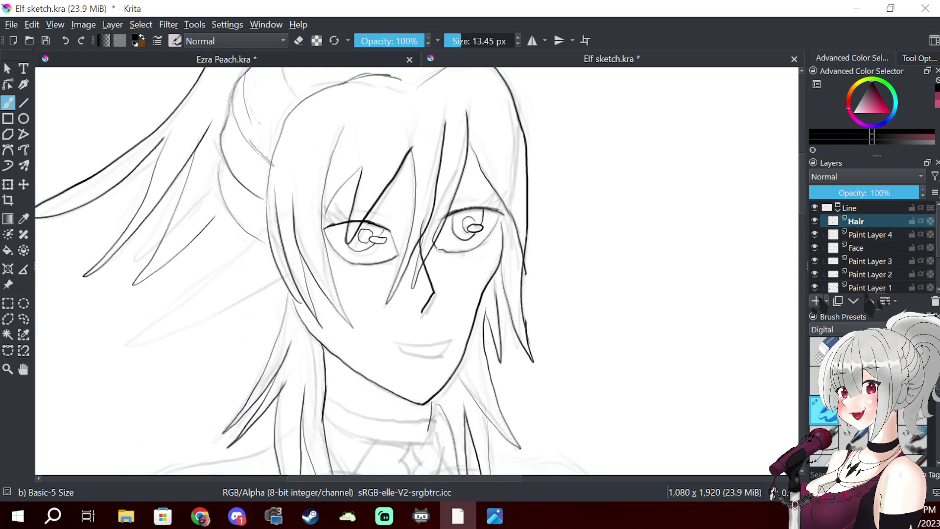
- Add a new layer above Hair and ink the long pointed elf ear on the left-hand side of the head
left_click(816, 301)
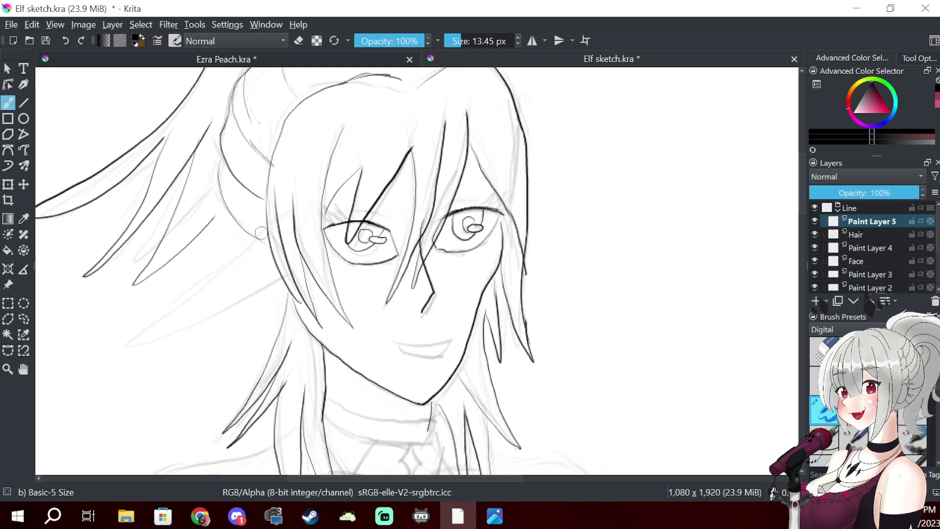
mouse_move(261, 231)
left_mouse_down()
mouse_move(128, 337)
mouse_move(249, 299)
left_mouse_up()
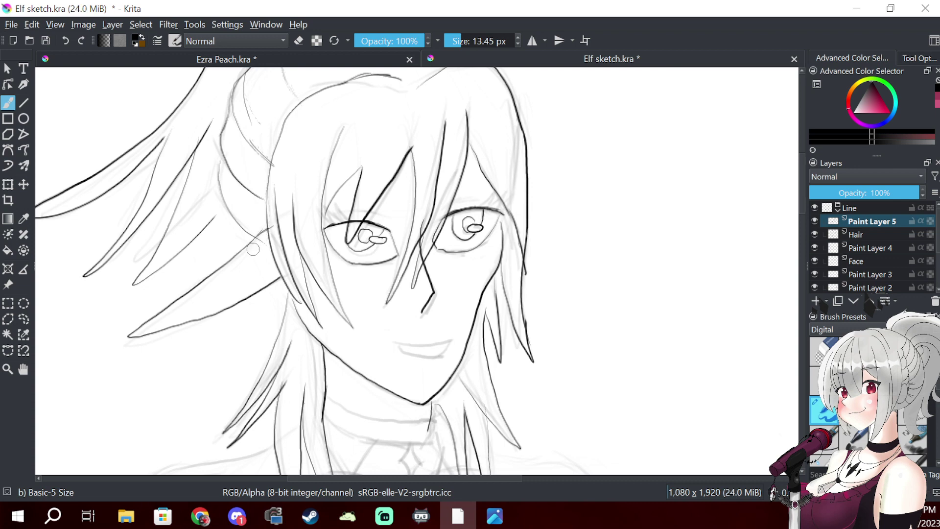
left_click_drag(509, 253, 335, 238)
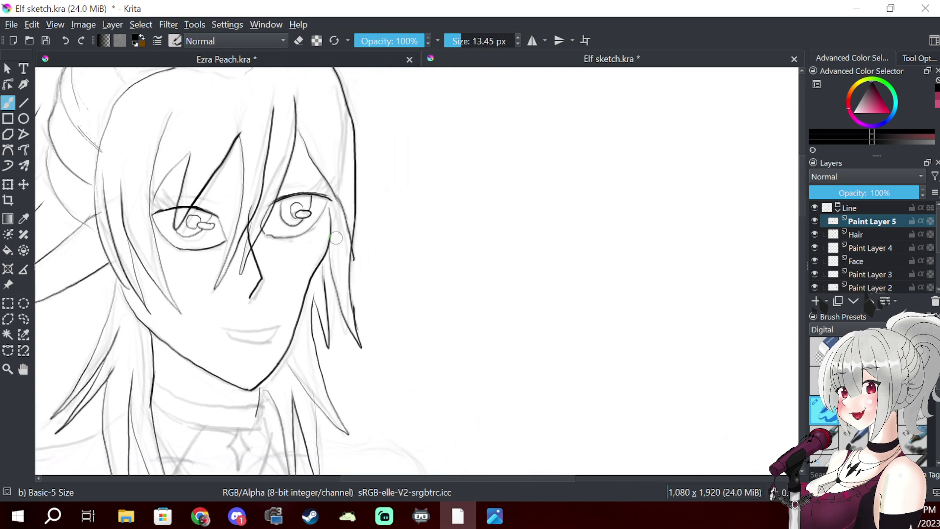
mouse_move(373, 266)
left_mouse_down()
mouse_move(376, 279)
mouse_move(470, 206)
mouse_move(395, 366)
mouse_move(478, 384)
mouse_move(523, 336)
left_mouse_up()
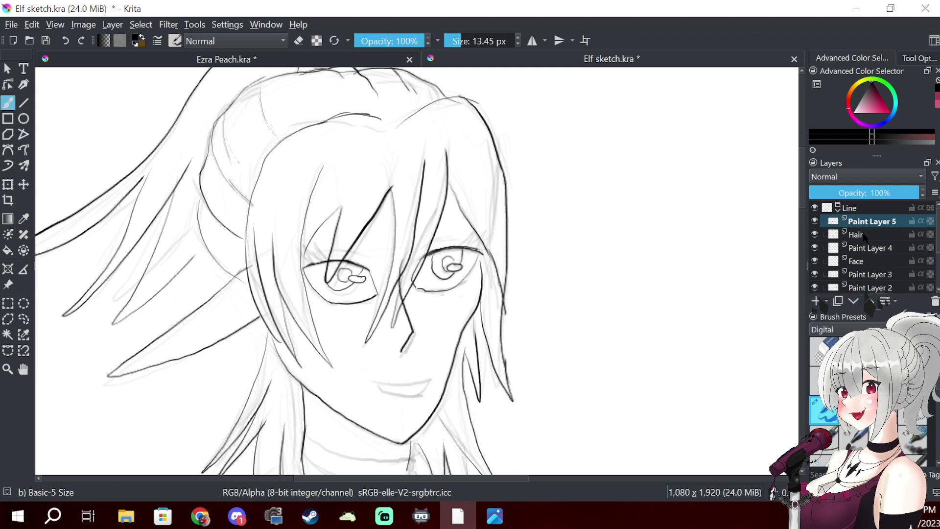
- Ink the upper eyelashes of both eyes on a new layer and the eyelid creases on another new layer above Paint Layer 4
left_click(815, 301)
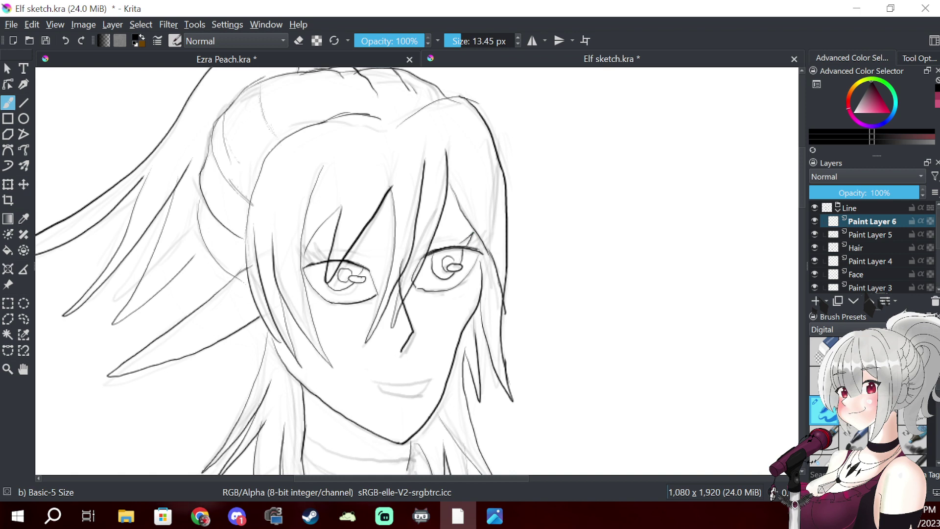
key("ctrl+z")
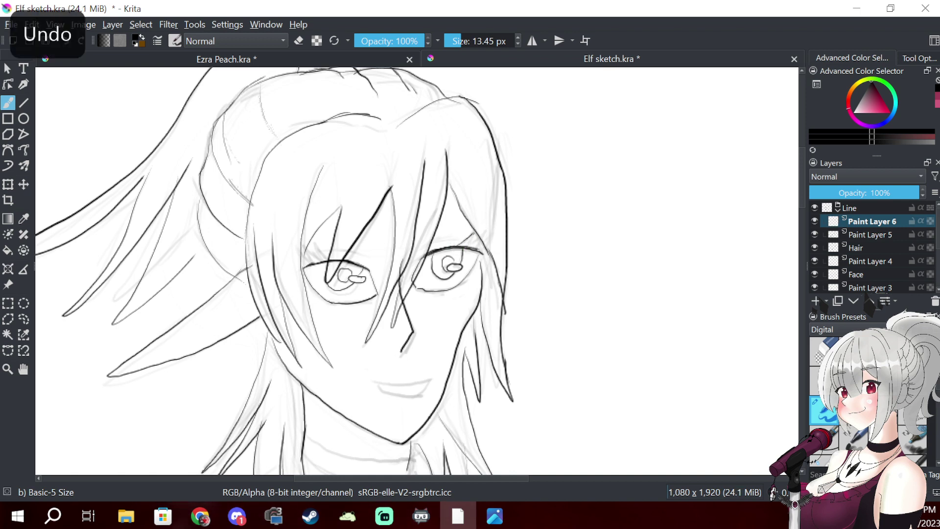
mouse_move(463, 247)
left_mouse_down()
mouse_move(486, 231)
mouse_move(480, 243)
left_mouse_up()
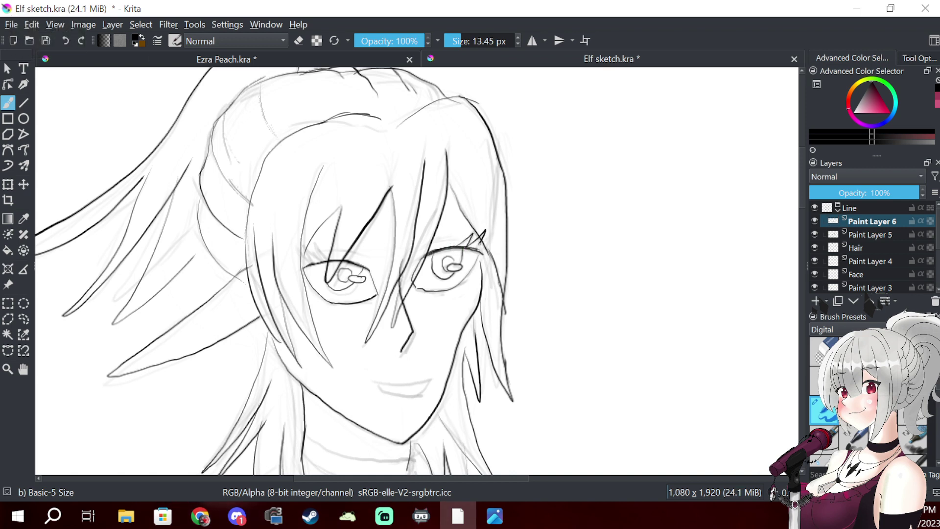
key("ctrl+z")
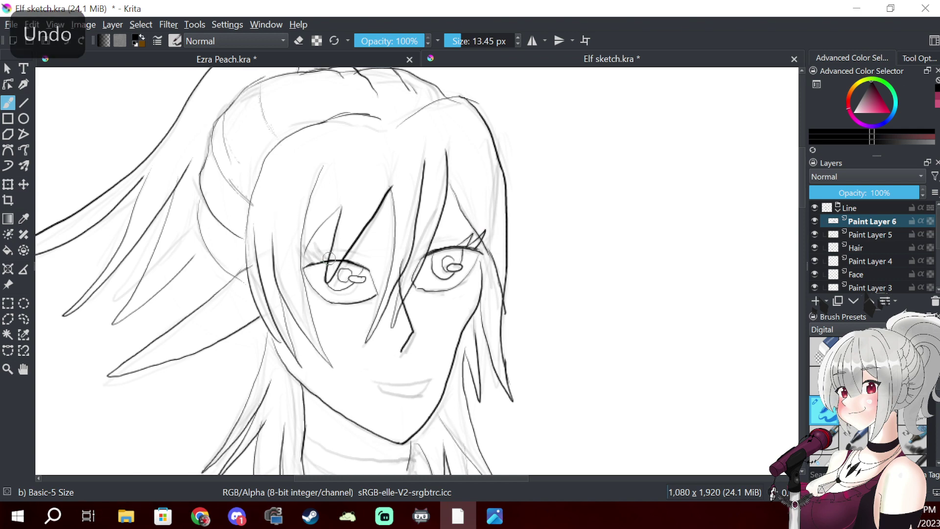
mouse_move(315, 241)
left_mouse_down()
mouse_move(326, 260)
mouse_move(309, 265)
mouse_move(319, 264)
left_mouse_up()
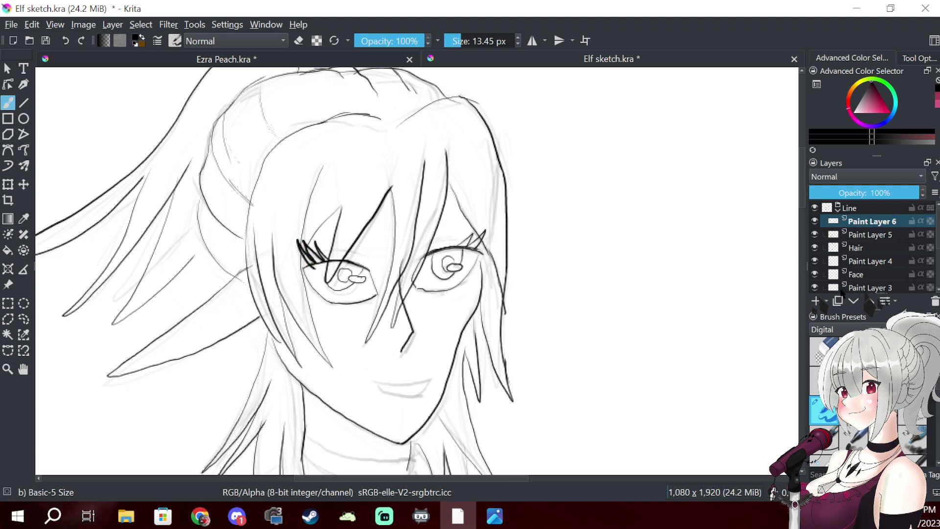
left_click(870, 264)
left_click(816, 301)
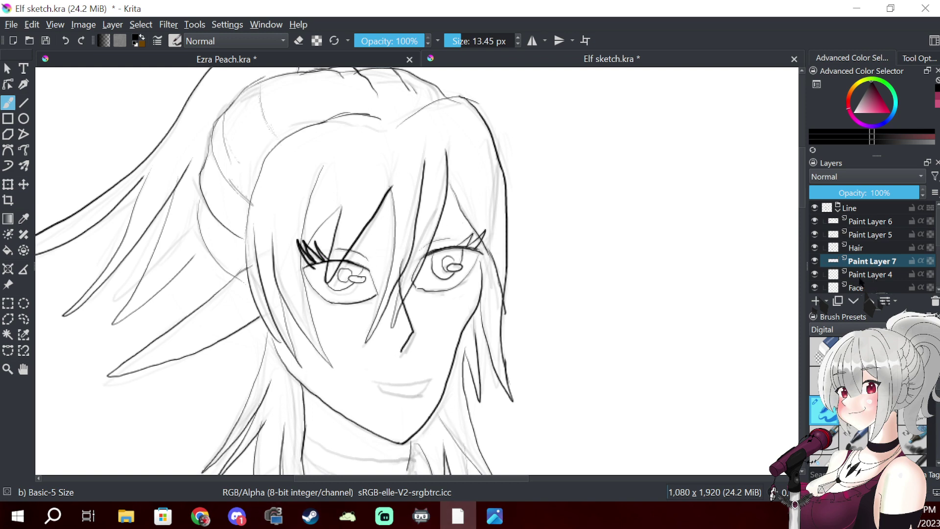
- Add a new layer above the eyelid creases and ink both eyebrows, redrawing the left-hand one until it fits
left_click(815, 299)
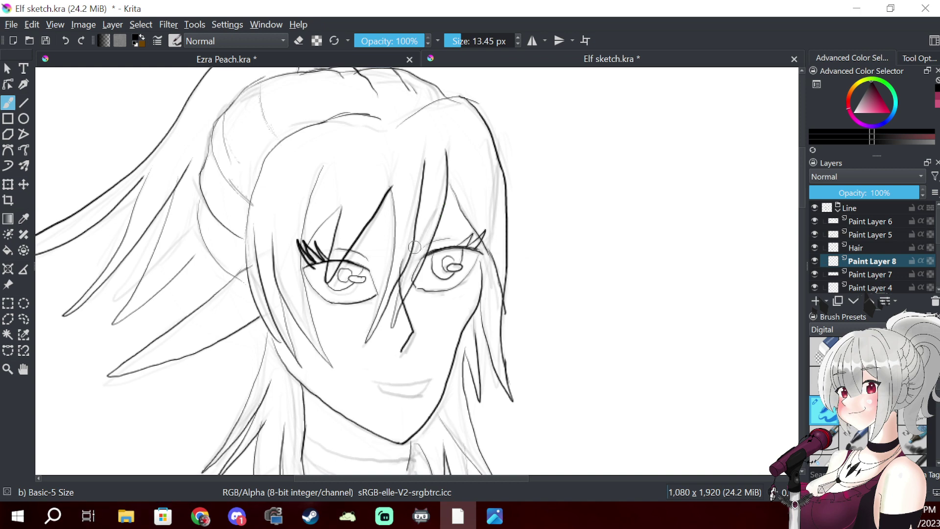
left_click_drag(461, 223, 477, 219)
key("ctrl+z")
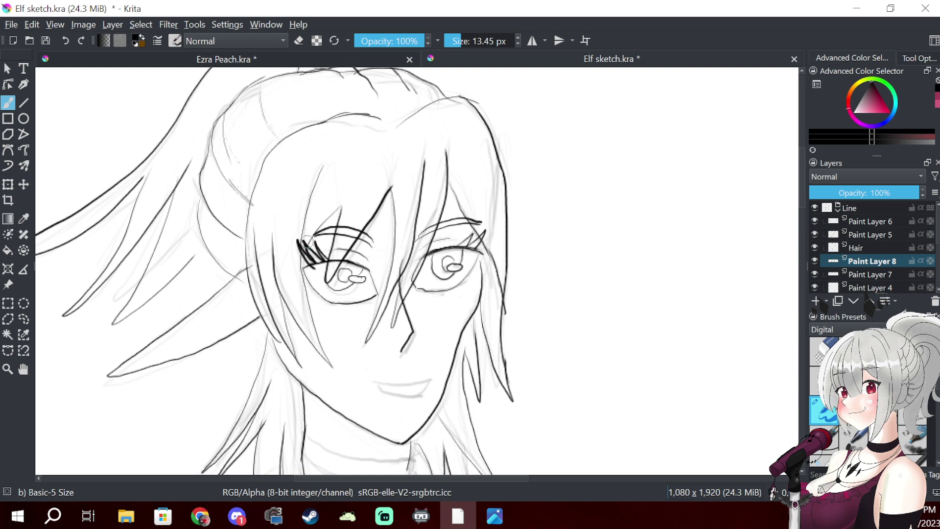
key("ctrl+z")
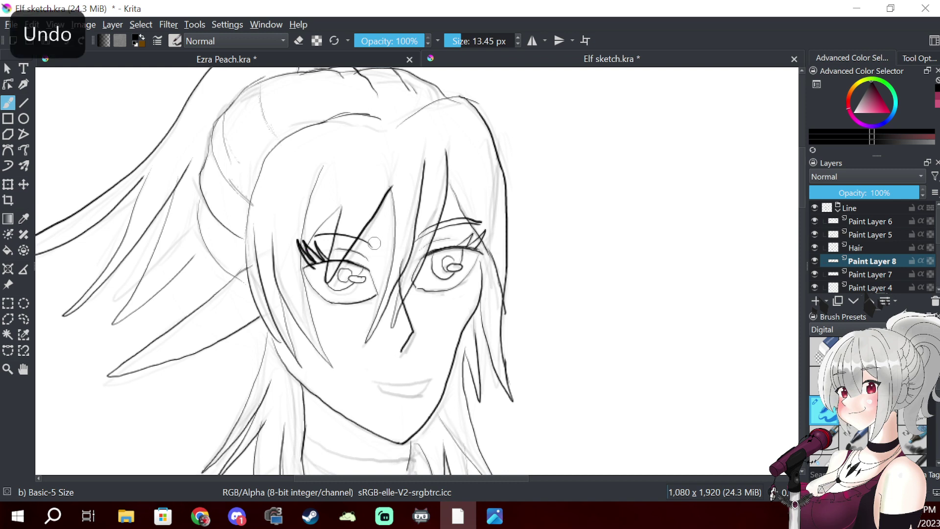
left_click_drag(373, 241, 309, 231)
key("ctrl+z")
mouse_move(373, 245)
left_mouse_down()
mouse_move(362, 234)
mouse_move(319, 231)
left_mouse_up()
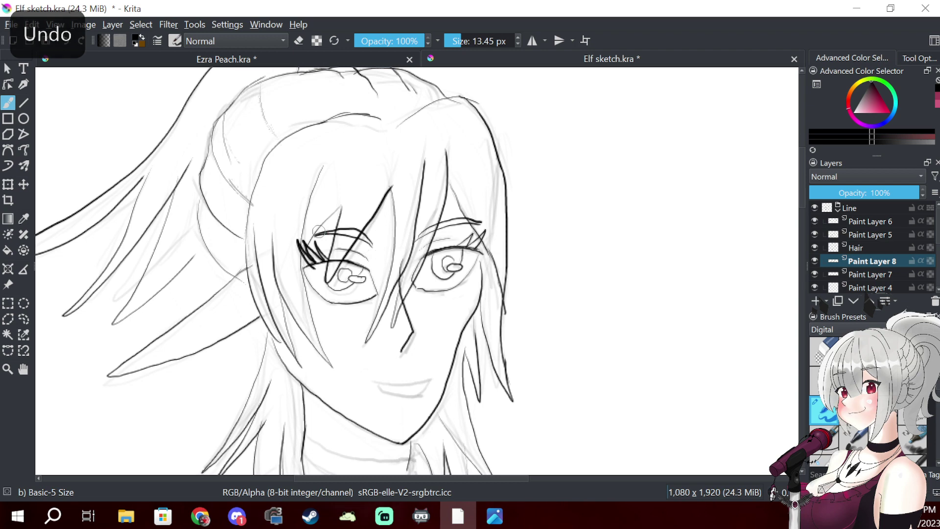
- Add a new layer and ink a smiling mouth, replacing the first narrow attempt with a wider upper line and lower lip
mouse_move(453, 308)
left_mouse_down()
mouse_move(404, 242)
mouse_move(393, 253)
left_mouse_up()
left_click(815, 300)
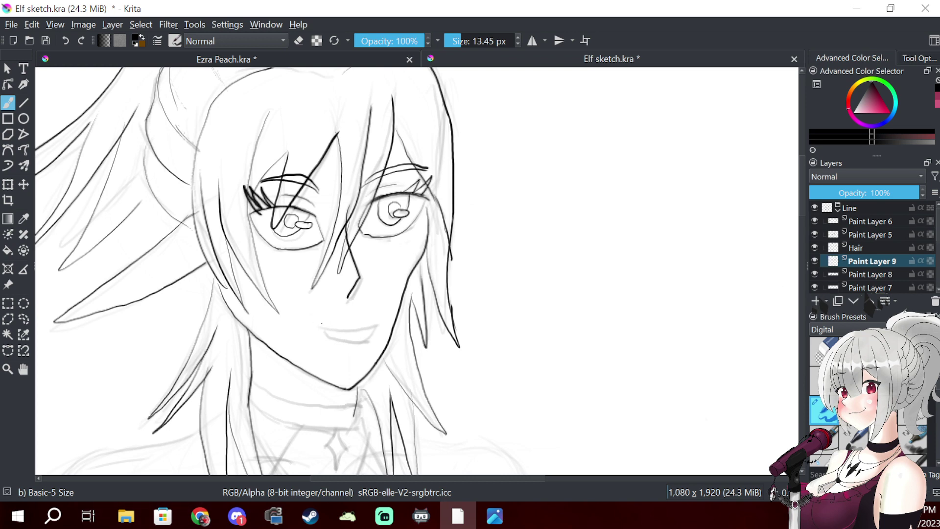
left_click_drag(326, 333, 323, 326)
key("ctrl+z")
key("ctrl+z")
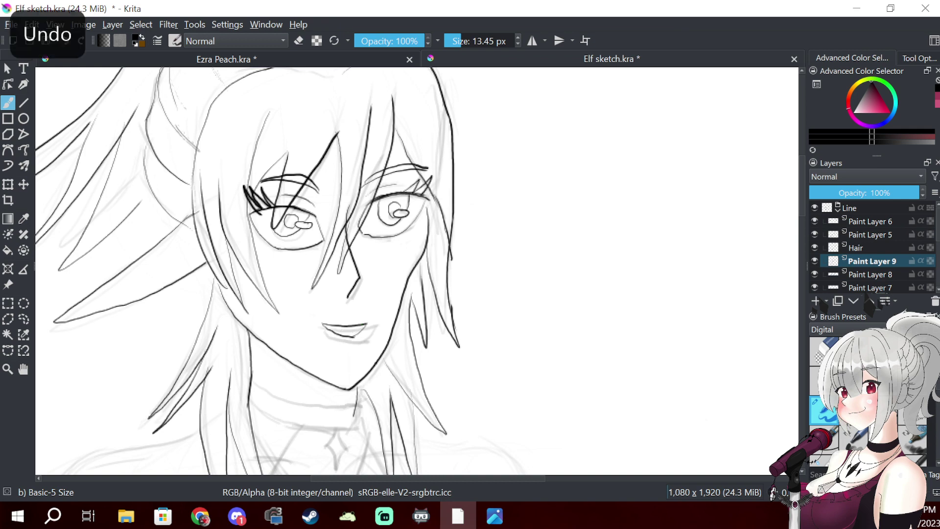
left_click_drag(304, 324, 377, 327)
left_click_drag(318, 334, 357, 349)
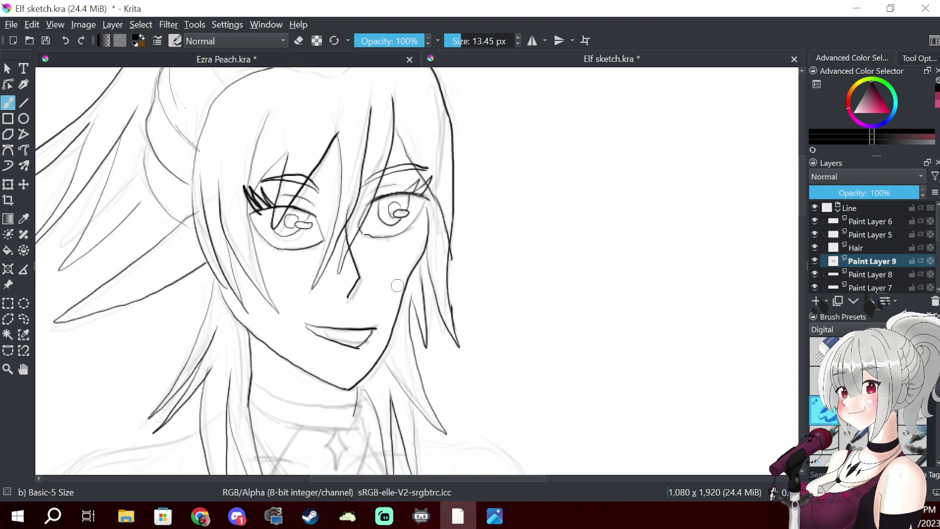
- Clean up and redraw the lower outline of the right-hand eye on the Eyes layer
mouse_move(416, 222)
left_mouse_down()
mouse_move(465, 347)
mouse_move(483, 196)
mouse_move(416, 211)
mouse_move(387, 232)
mouse_move(386, 285)
mouse_move(386, 272)
left_mouse_up()
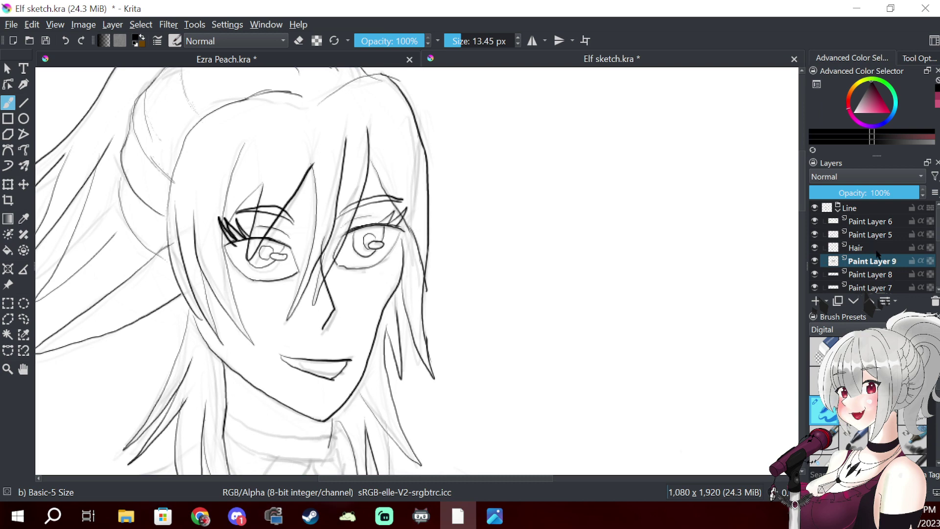
left_click(924, 259)
scroll(924, 260, "down", 1)
scroll(913, 269, "down", 6)
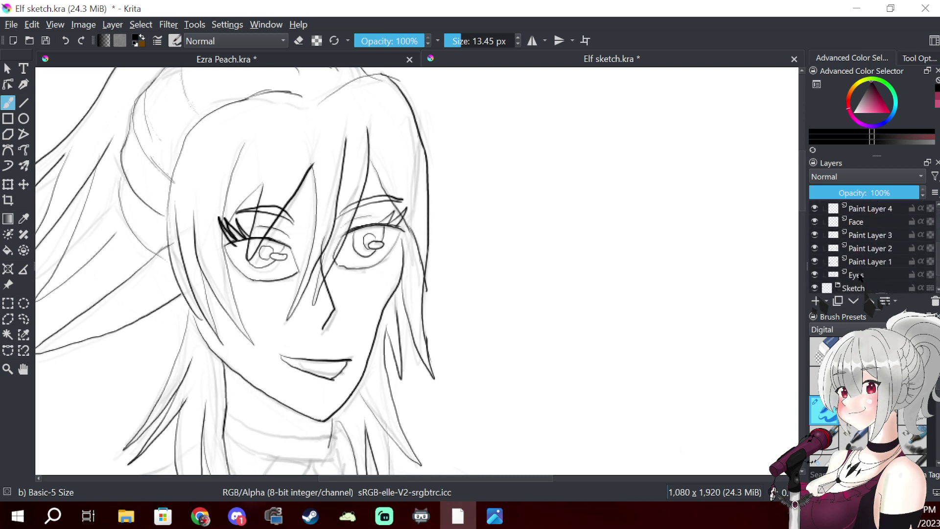
left_click(864, 275)
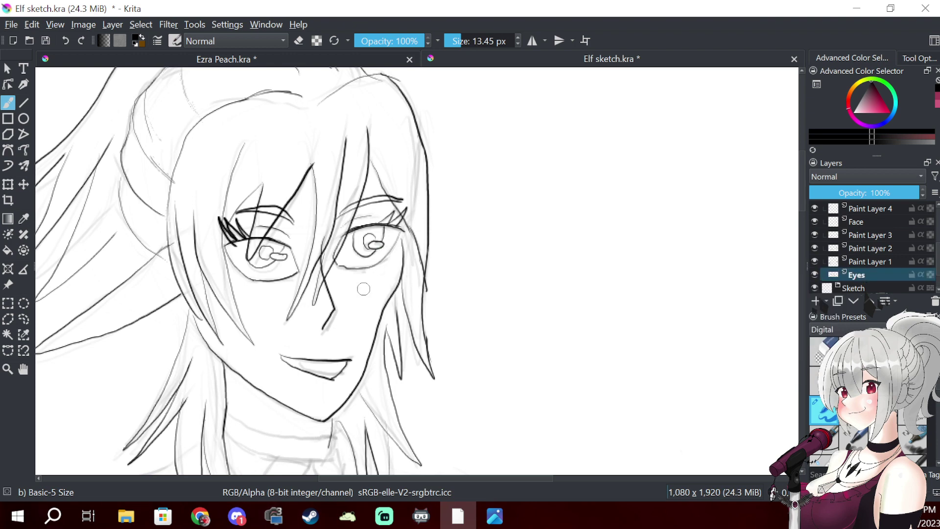
key("e")
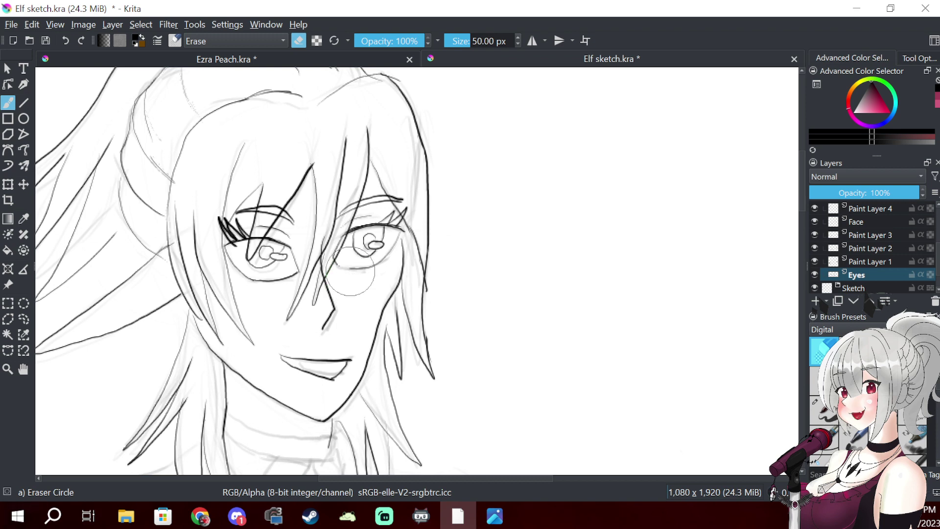
key("slash")
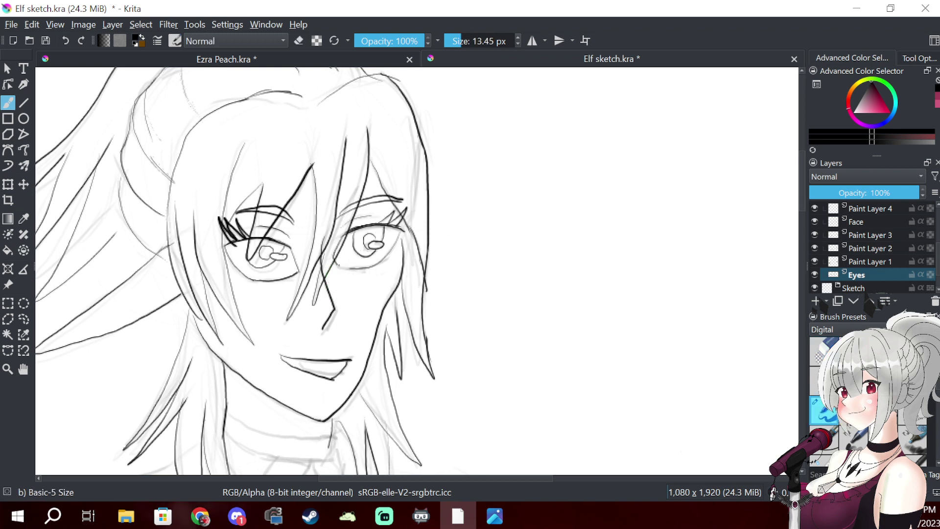
left_click_drag(413, 239, 424, 252)
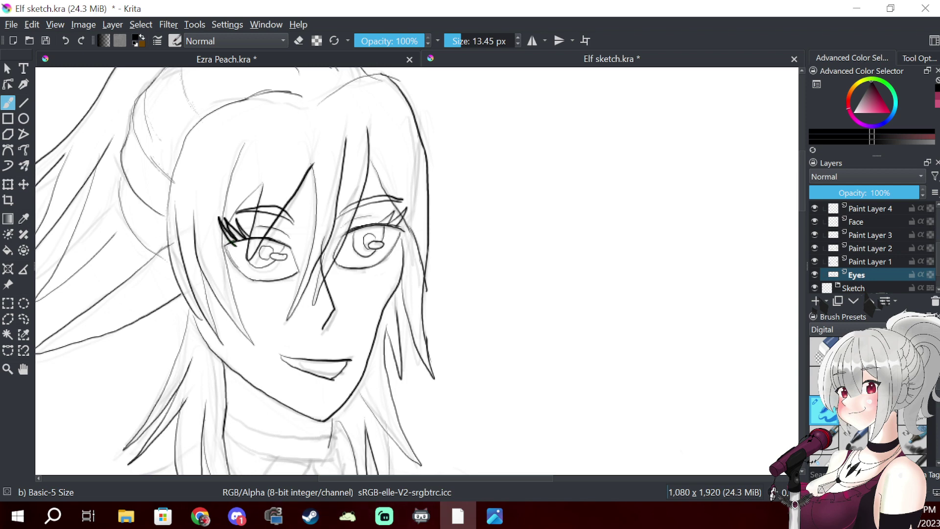
key("ctrl+z")
- Select the Hair layer and hide it
left_click_drag(253, 279, 470, 295)
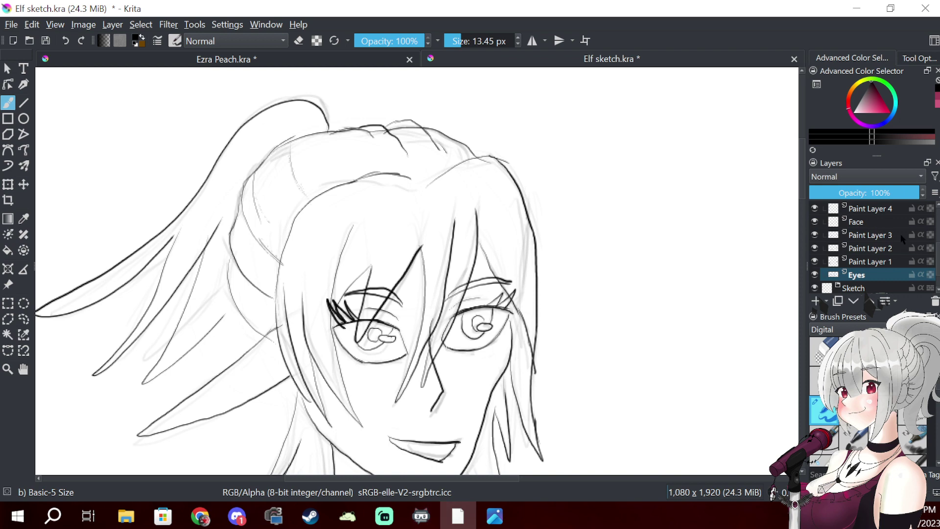
scroll(939, 251, "up", 1)
scroll(938, 251, "up", 6)
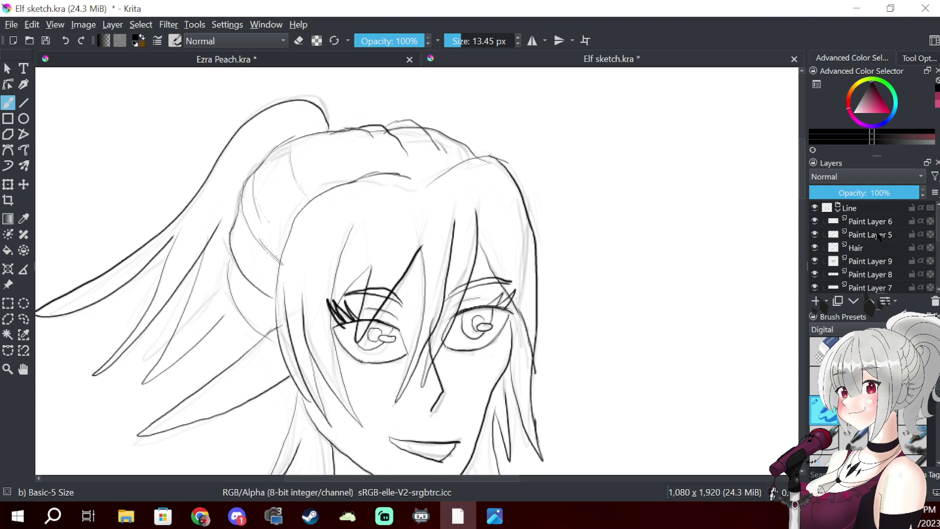
left_click(865, 248)
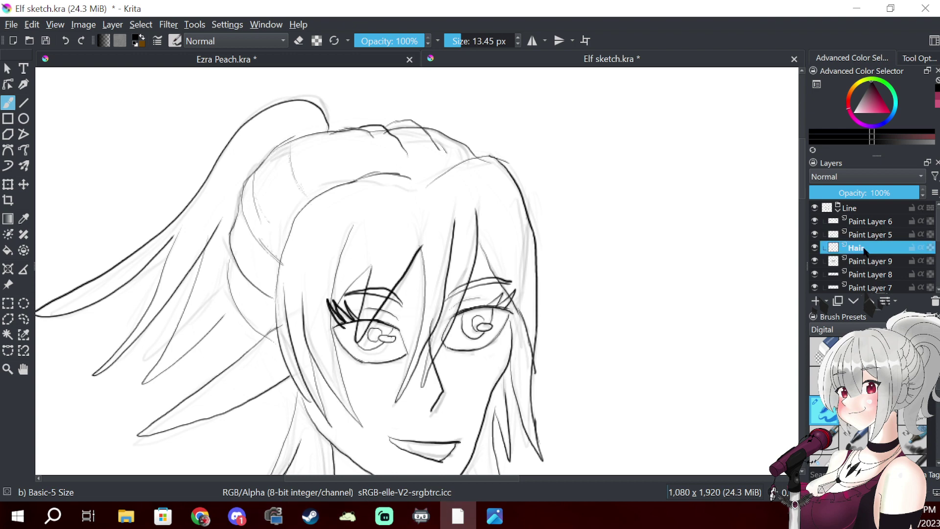
left_click(815, 248)
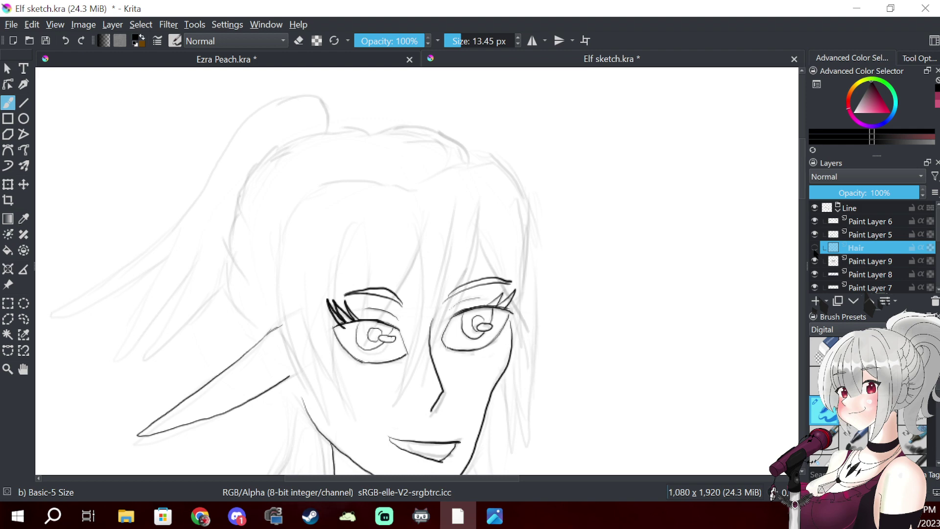
- Show the Hair layer again and ink the curved strand lines across the gathered hair at the back of the head
left_click(815, 248)
mouse_move(293, 144)
left_mouse_down()
mouse_move(303, 194)
mouse_move(259, 179)
left_mouse_up()
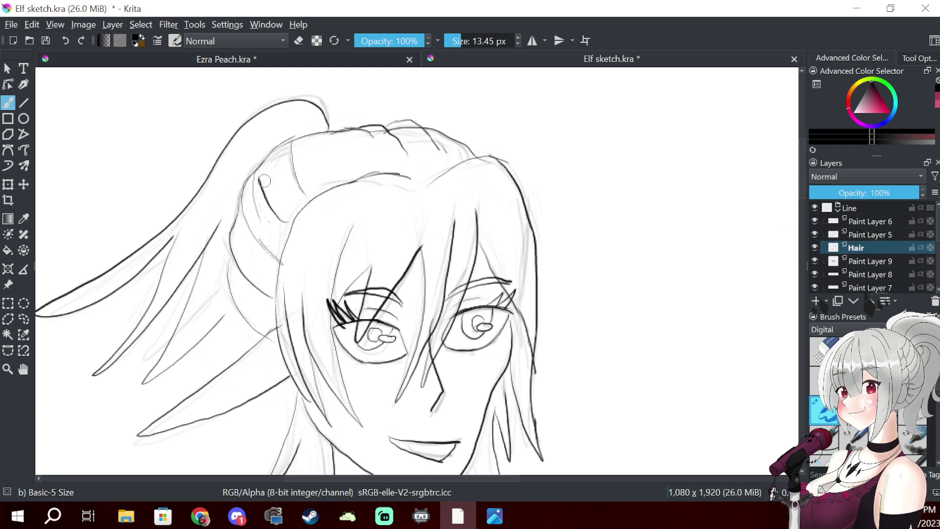
key("ctrl+z")
left_click_drag(327, 136, 346, 168)
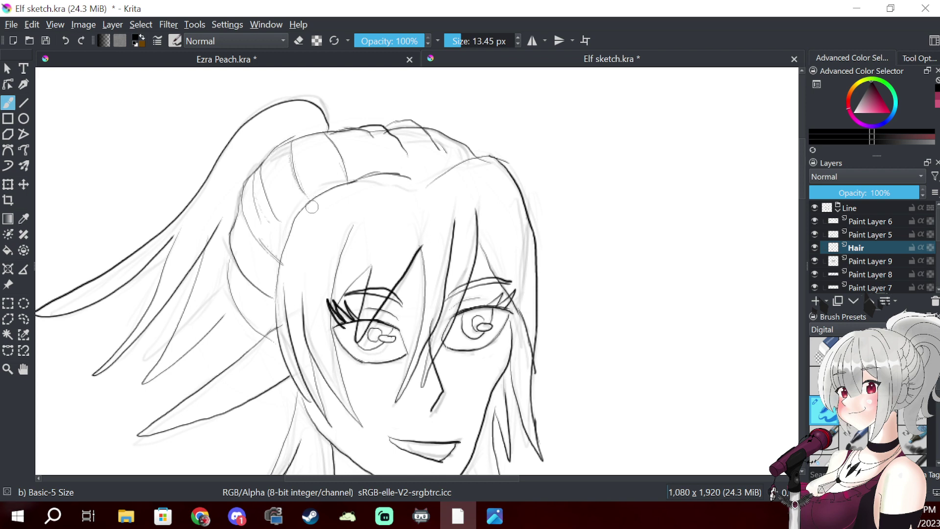
left_click_drag(263, 167, 278, 225)
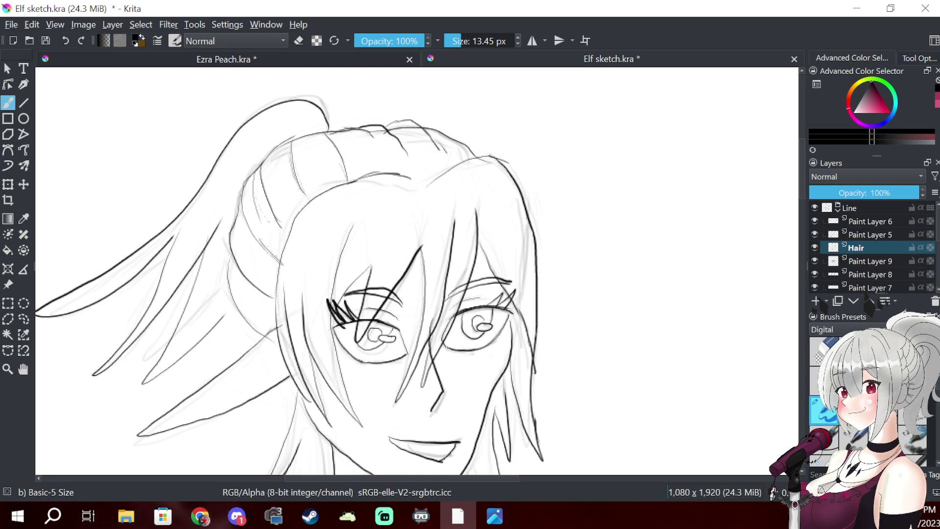
mouse_move(246, 194)
left_mouse_down()
mouse_move(252, 230)
mouse_move(287, 265)
left_mouse_up()
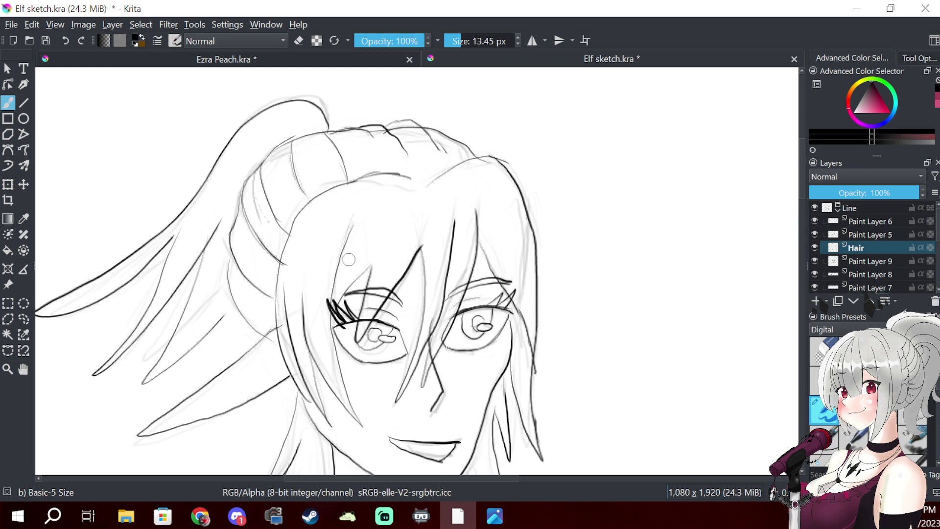
- Erase the outermost ponytail tip on the Hair layer and redraw it shorter
scroll(348, 259, "down", 5)
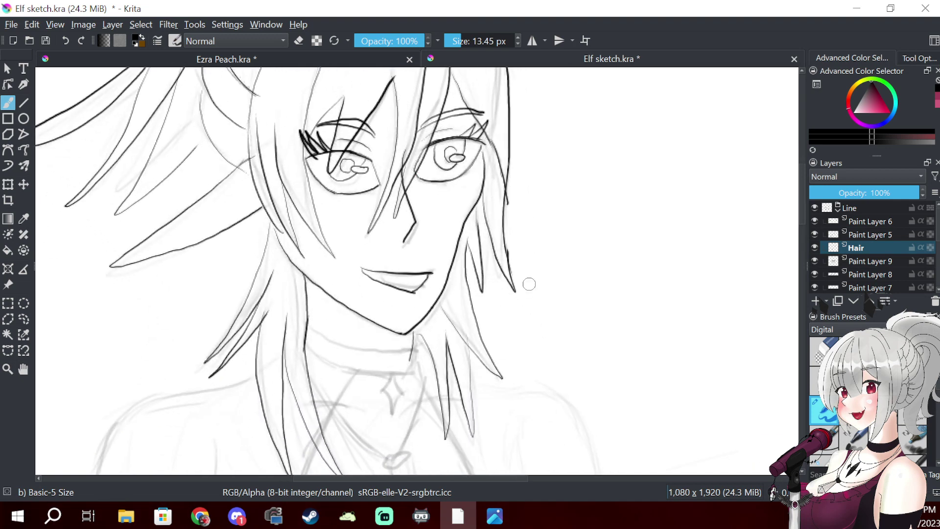
scroll(529, 284, "down", 2)
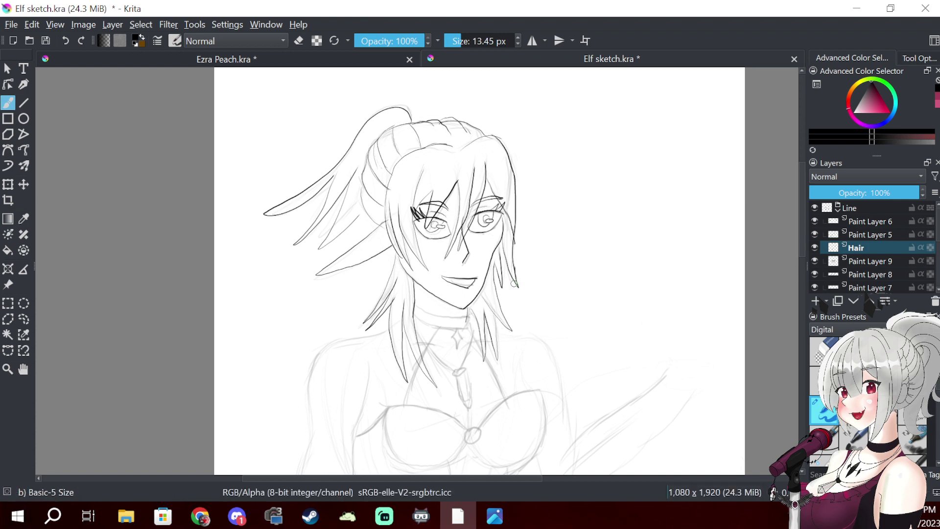
key("e")
mouse_move(273, 179)
left_mouse_down()
mouse_move(261, 221)
mouse_move(283, 176)
mouse_move(282, 219)
mouse_move(328, 158)
mouse_move(299, 213)
mouse_move(335, 168)
mouse_move(304, 200)
left_mouse_up()
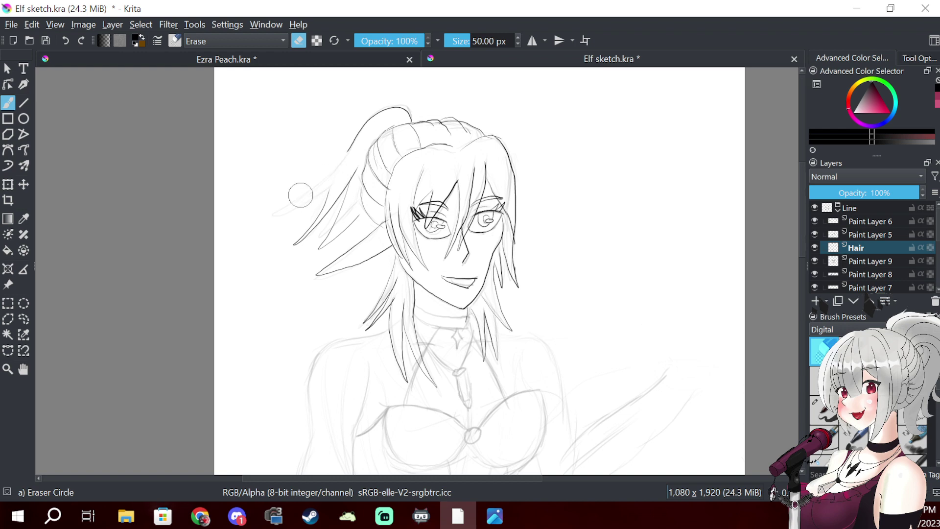
key("e")
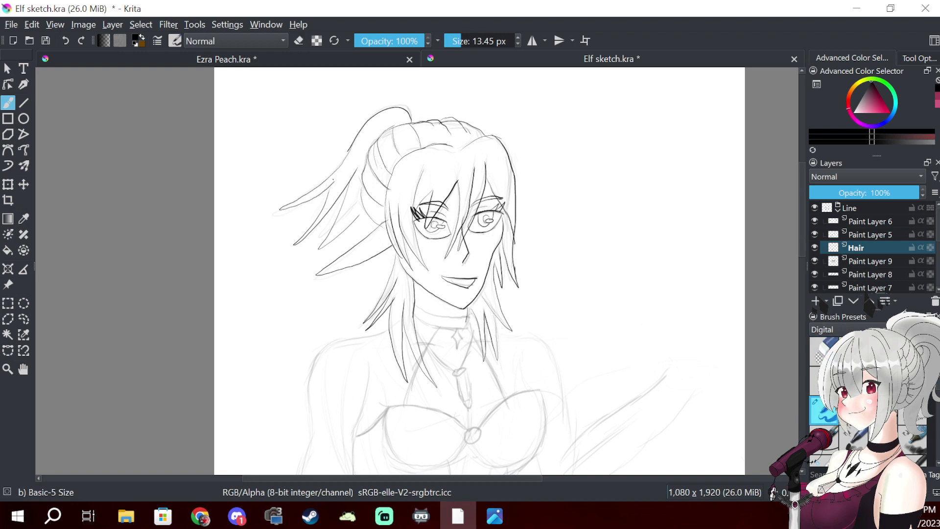
right_click(353, 168)
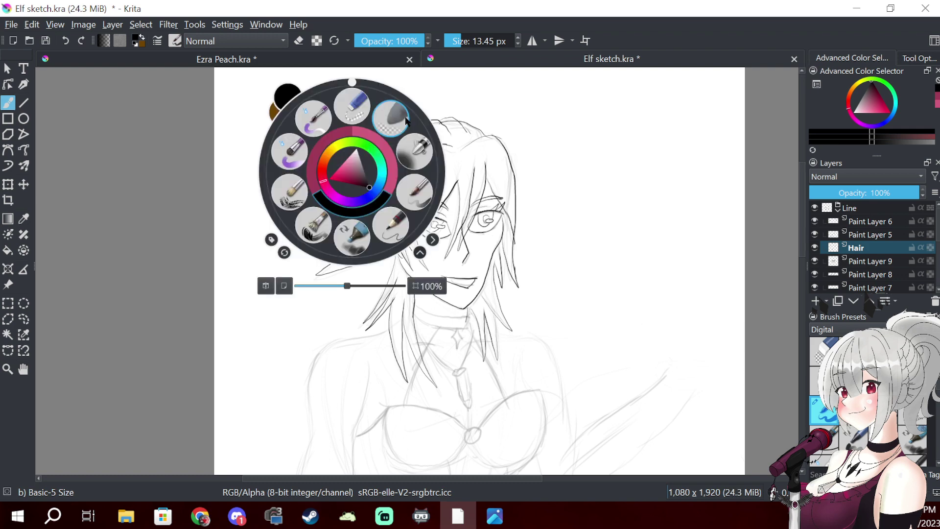
left_click(685, 115)
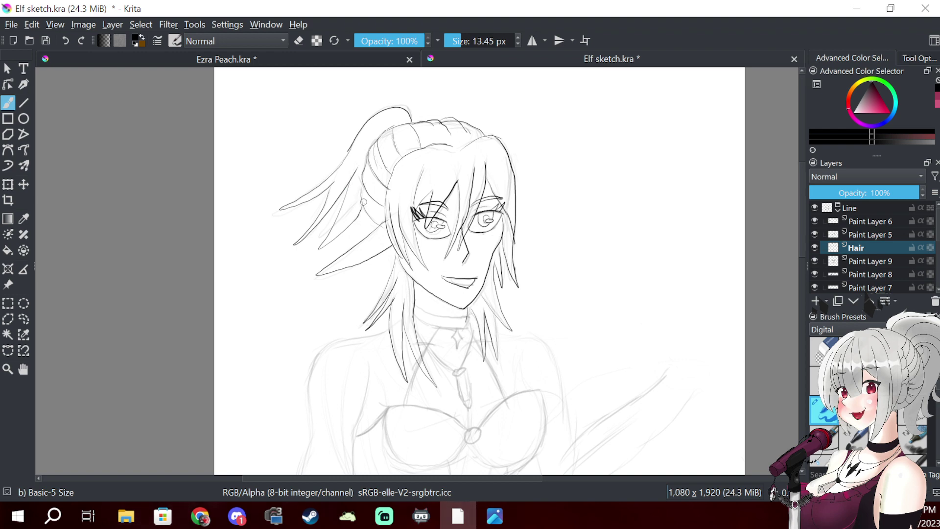
- Add a new layer above Paint Layer 6 and name it Body
left_click(862, 222)
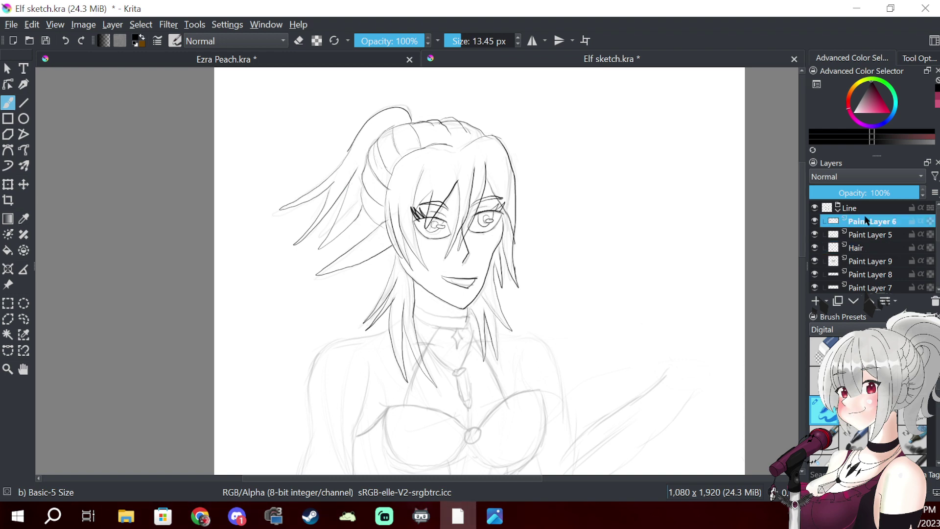
mouse_move(868, 239)
left_click(816, 301)
double_click(866, 223)
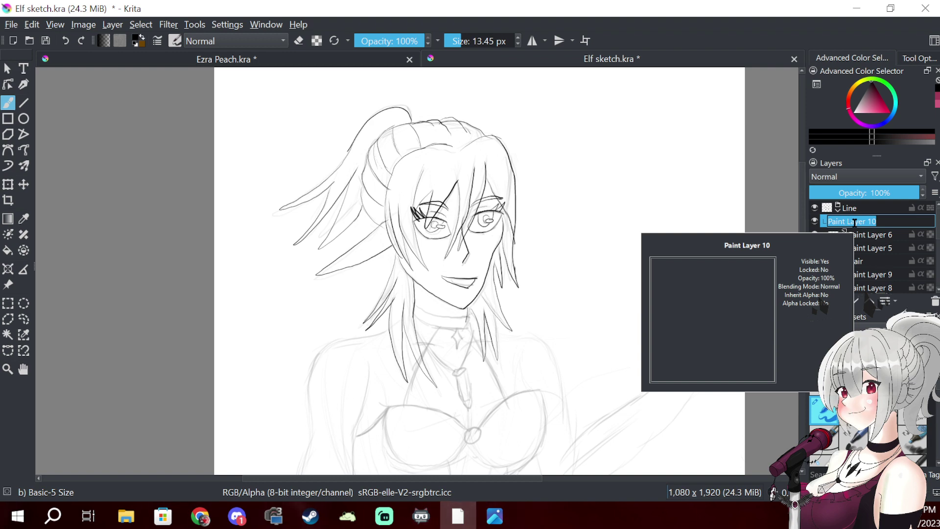
type("Body")
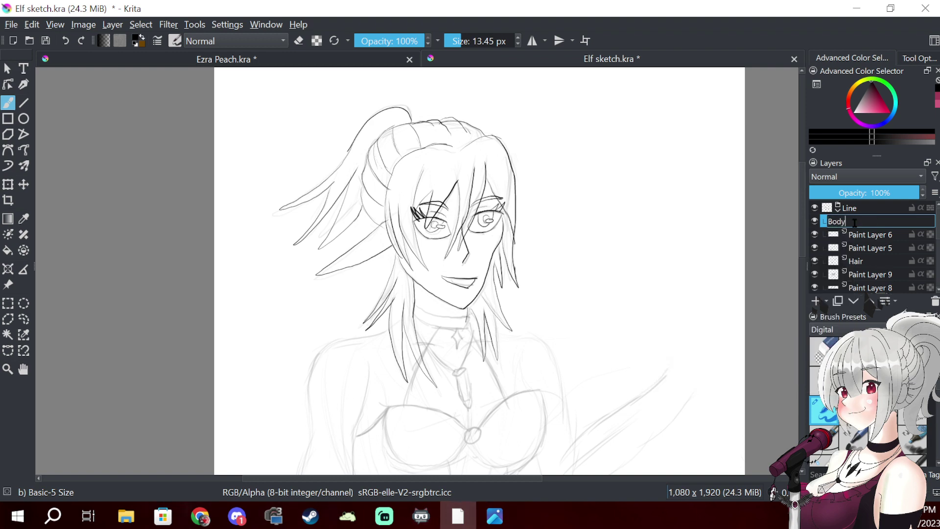
key("Return")
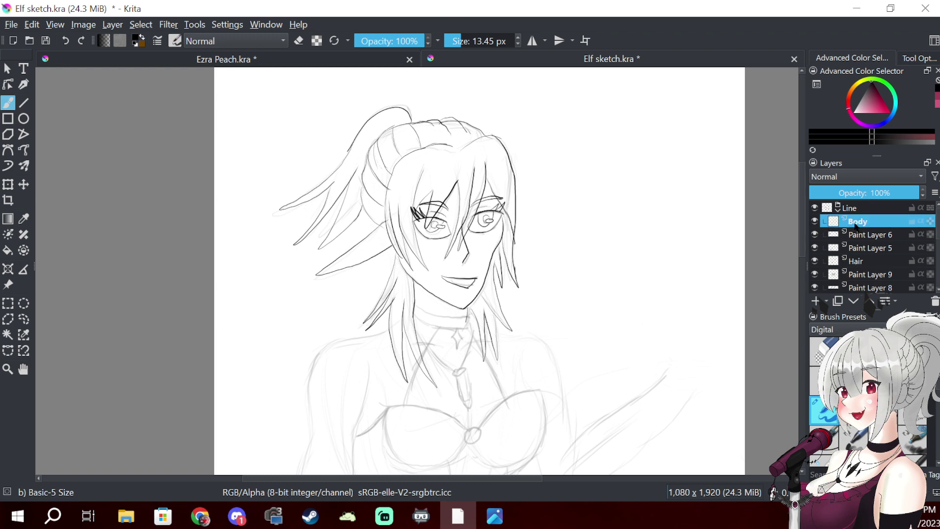
- Ink the left-hand shoulder curve on the Body layer, undoing and redrawing the stroke until it follows the sketch
mouse_move(543, 260)
left_mouse_down()
mouse_move(535, 151)
mouse_move(516, 124)
left_mouse_up()
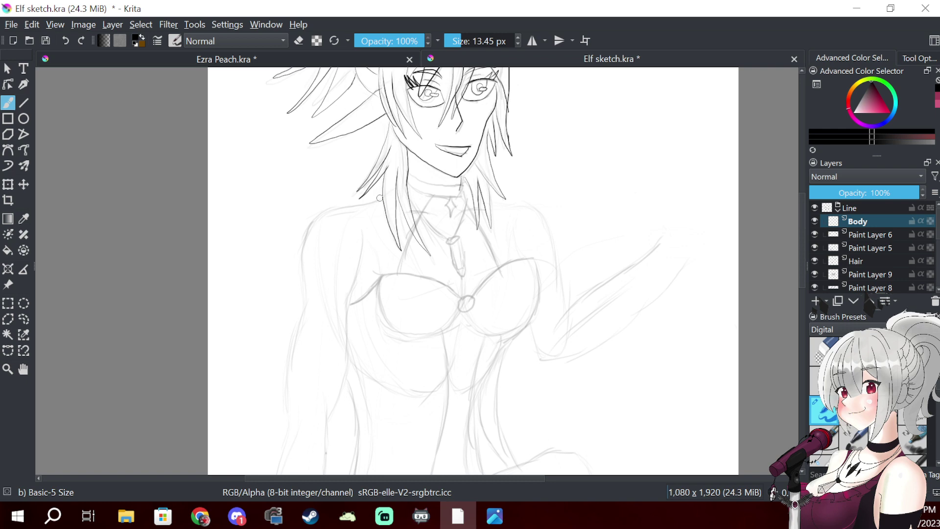
left_click_drag(349, 206, 327, 214)
key("ctrl+z")
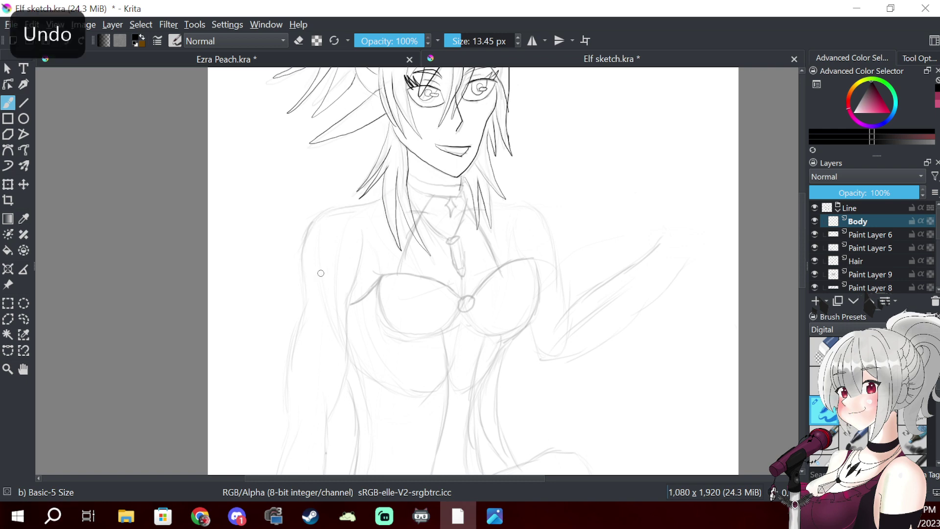
mouse_move(369, 203)
left_mouse_down()
mouse_move(321, 219)
mouse_move(304, 256)
mouse_move(301, 302)
left_mouse_up()
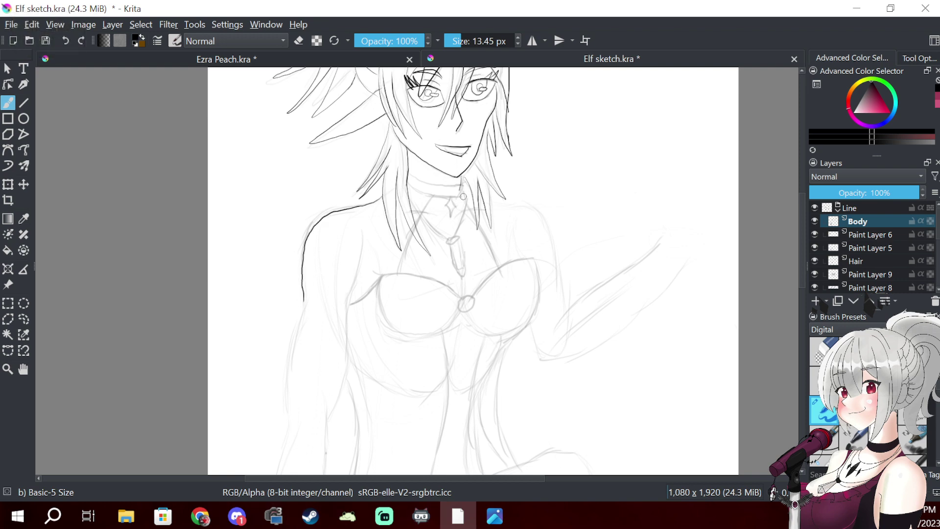
scroll(343, 260, "down", 5)
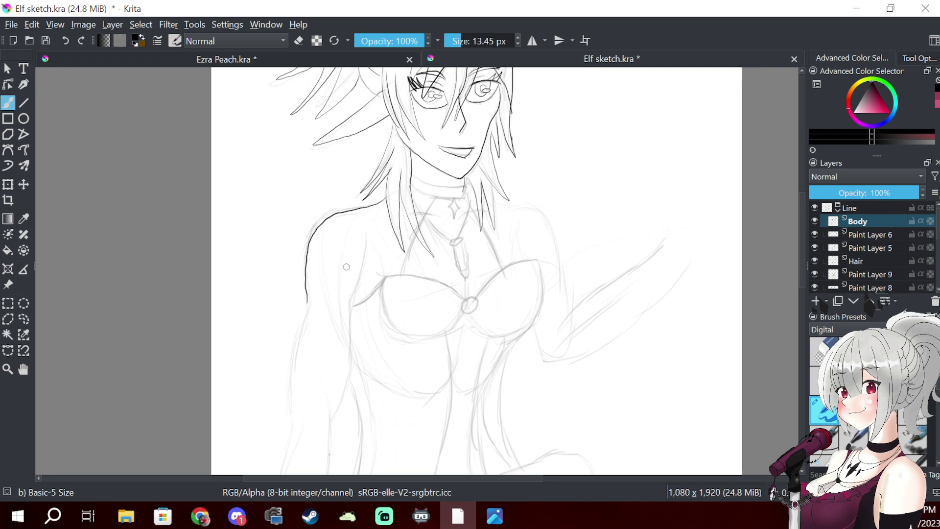
key("ctrl+z")
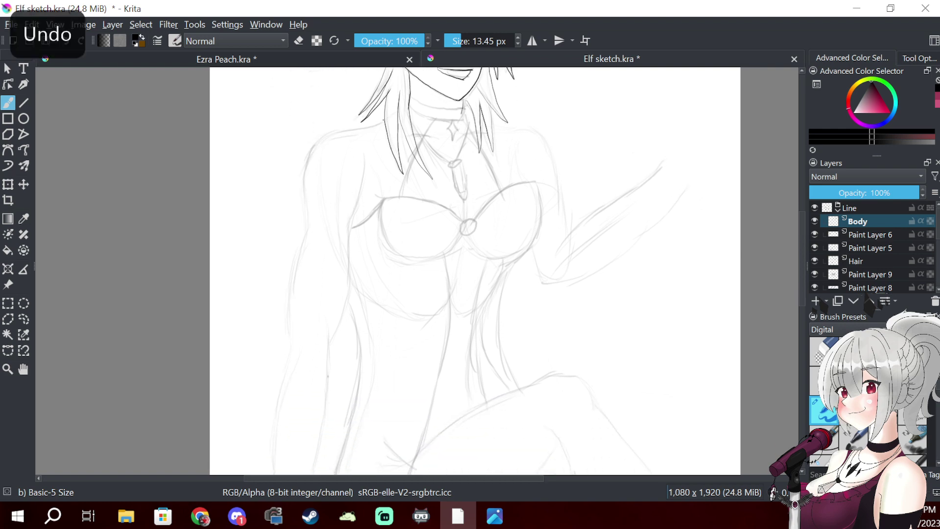
mouse_move(339, 133)
left_mouse_down()
mouse_move(304, 185)
mouse_move(307, 240)
mouse_move(289, 304)
left_mouse_up()
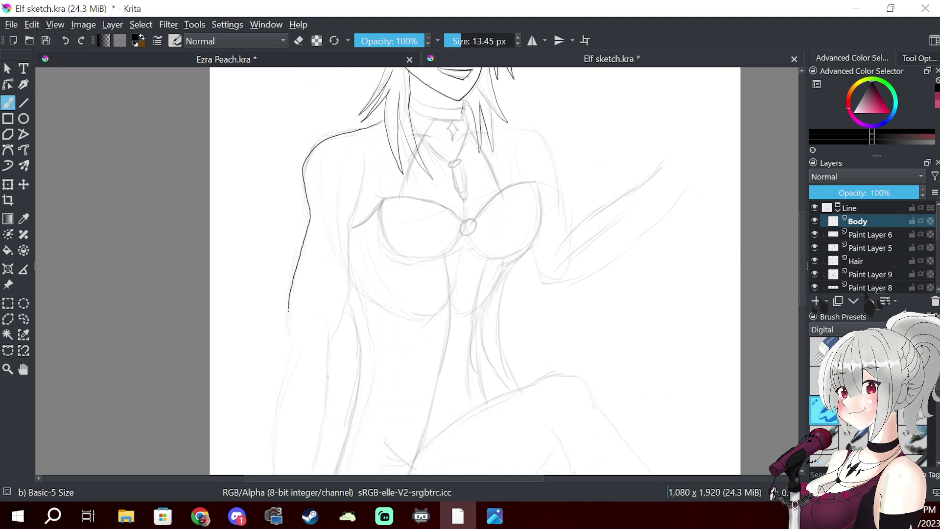
key("ctrl+z")
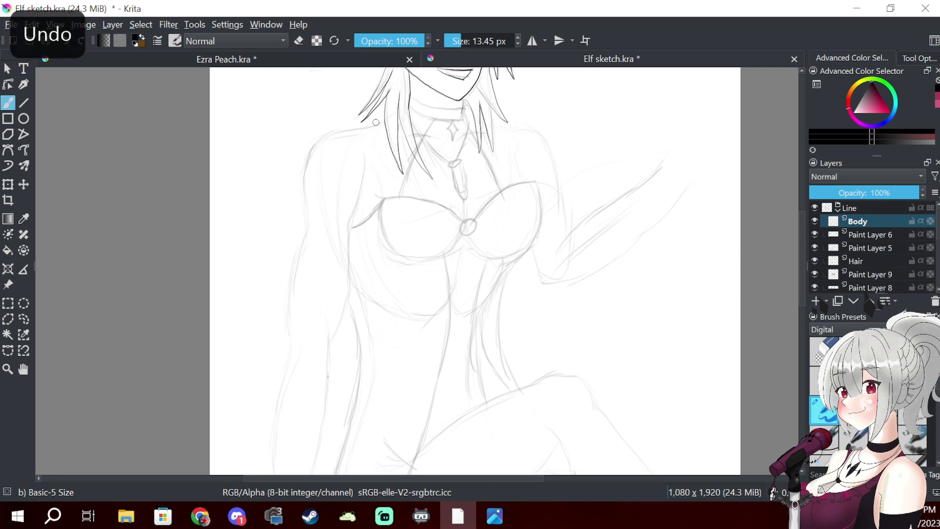
mouse_move(347, 132)
left_mouse_down()
mouse_move(317, 144)
mouse_move(302, 188)
left_mouse_up()
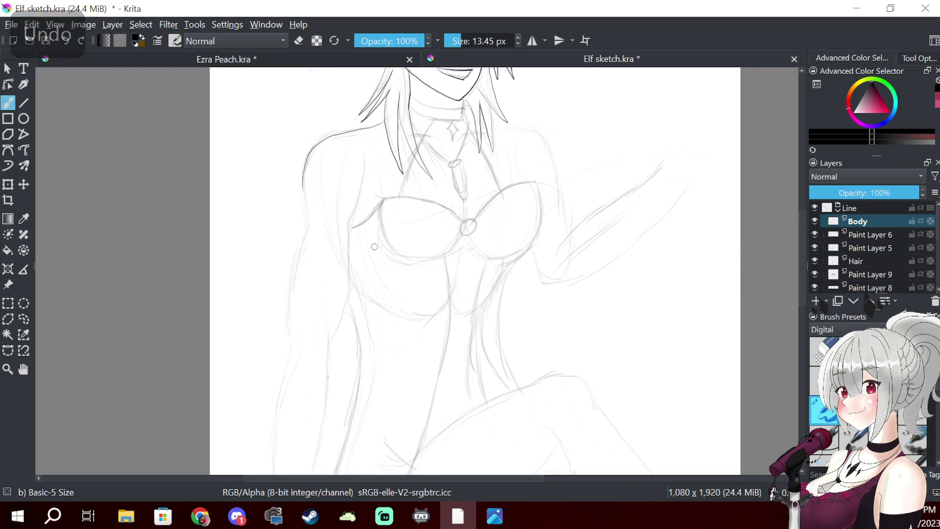
- Ink the armpit line and the inner and outer contours of the left-hand upper arm over the sketch
left_click_drag(361, 200, 350, 228)
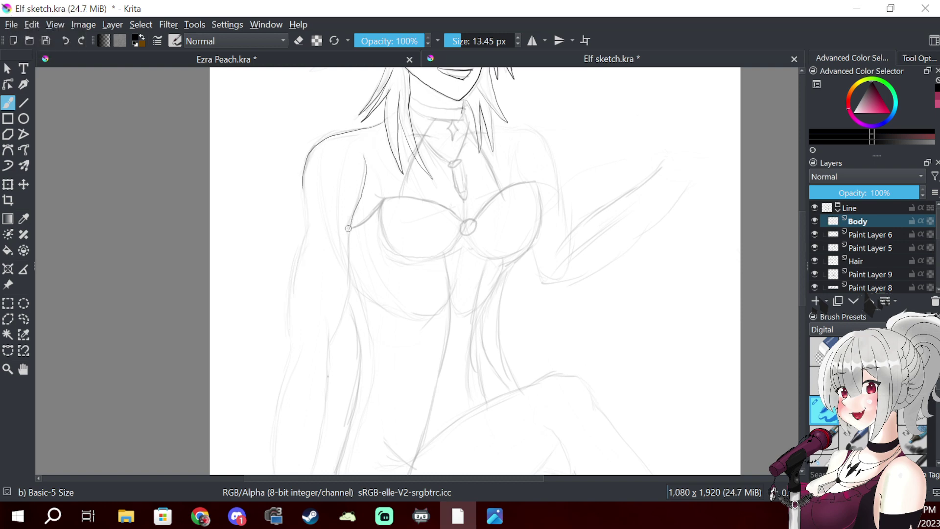
mouse_move(306, 194)
left_mouse_down()
mouse_move(309, 219)
mouse_move(287, 311)
left_mouse_up()
mouse_move(349, 239)
left_mouse_down()
mouse_move(335, 318)
mouse_move(404, 300)
left_mouse_up()
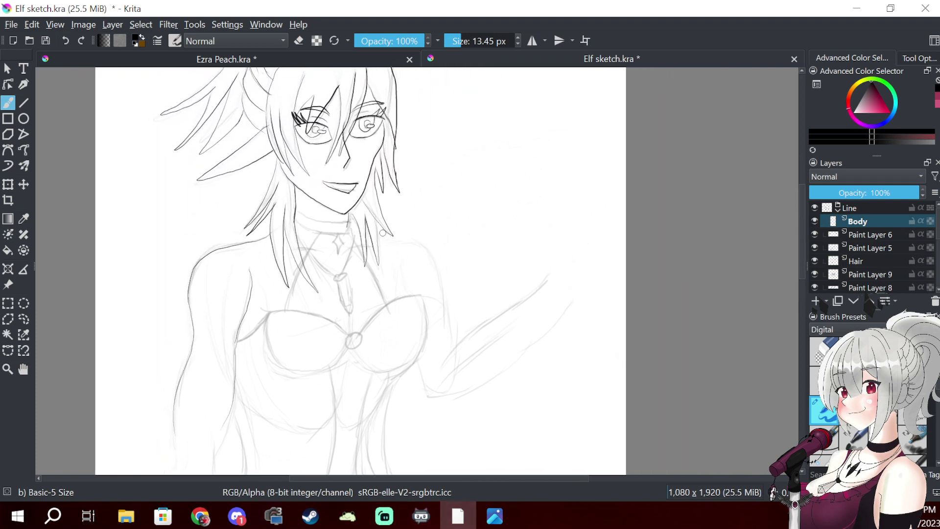
- Erase the outer contour of the left-hand arm below the shoulder and redraw it down to the elbow
left_click_drag(388, 275, 432, 186)
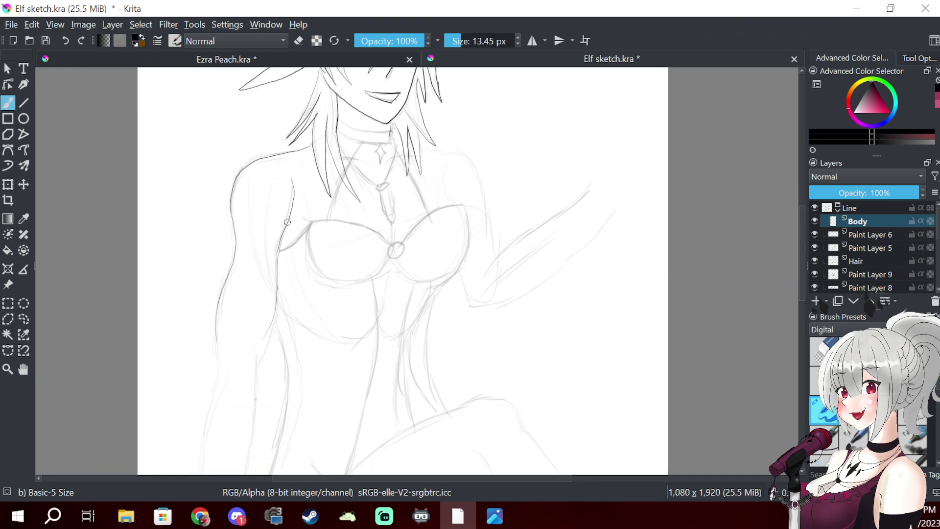
key("e")
mouse_move(246, 229)
left_mouse_down()
mouse_move(213, 335)
mouse_move(233, 237)
left_mouse_up()
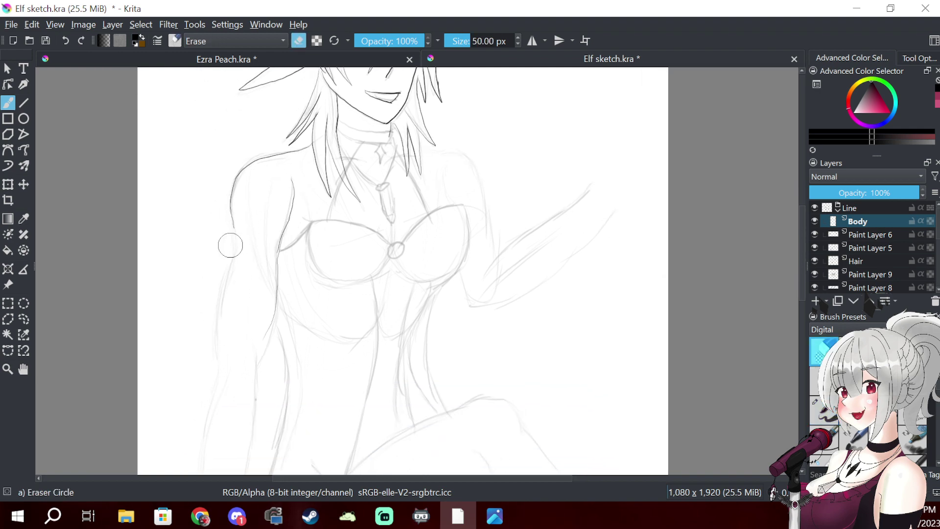
key("e")
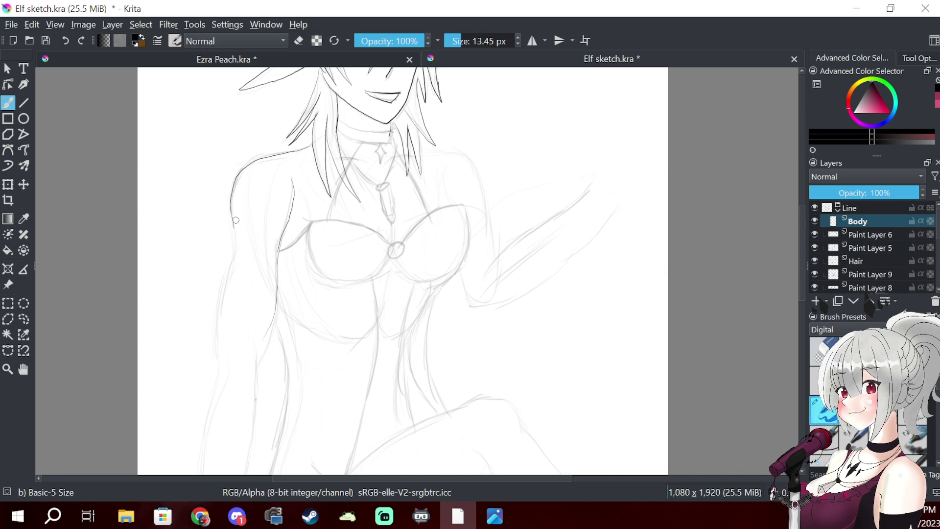
left_click_drag(231, 264, 211, 339)
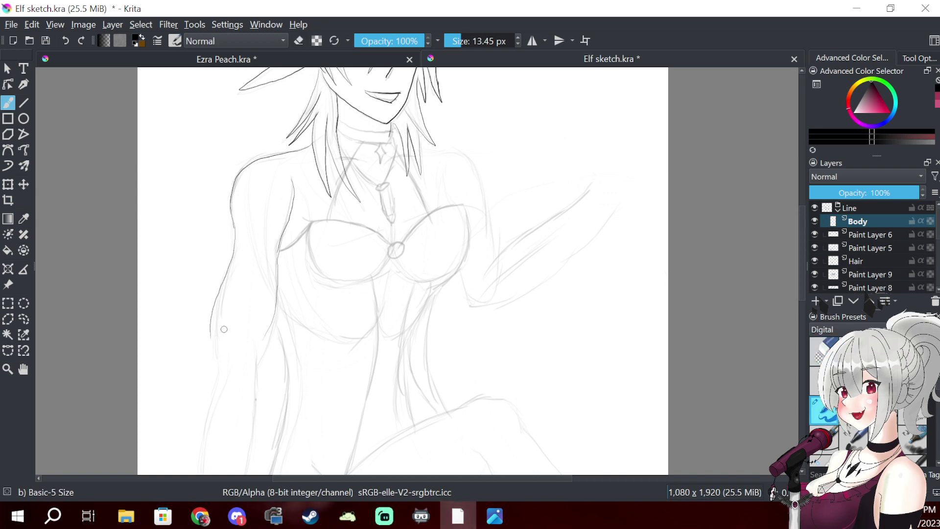
key("e")
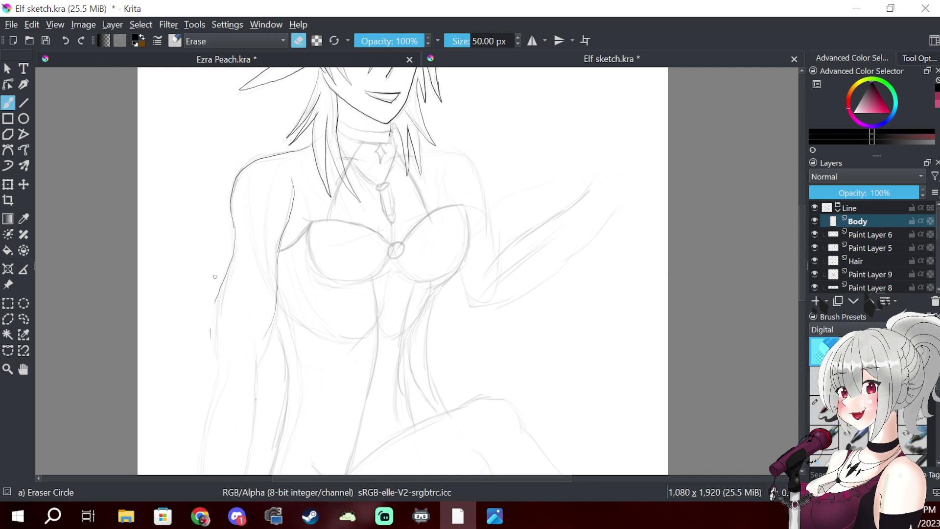
key("e")
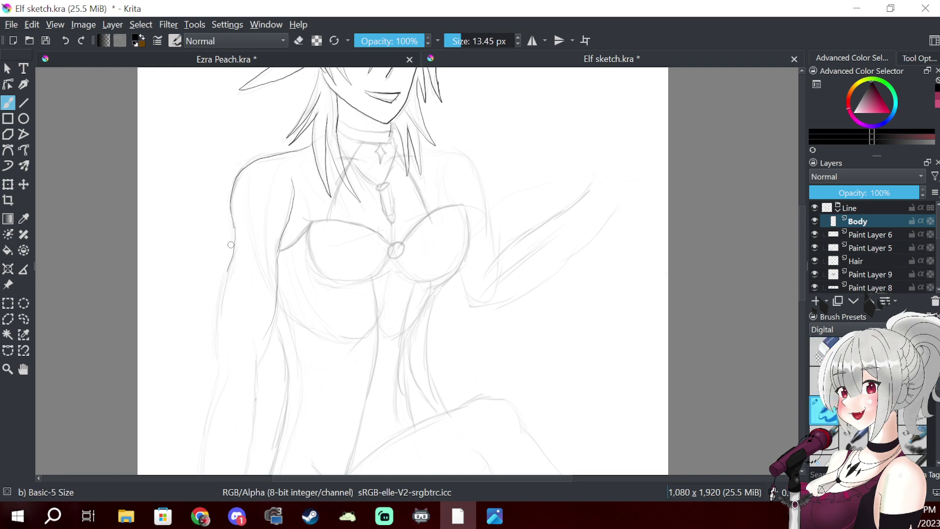
left_click_drag(227, 273, 221, 296)
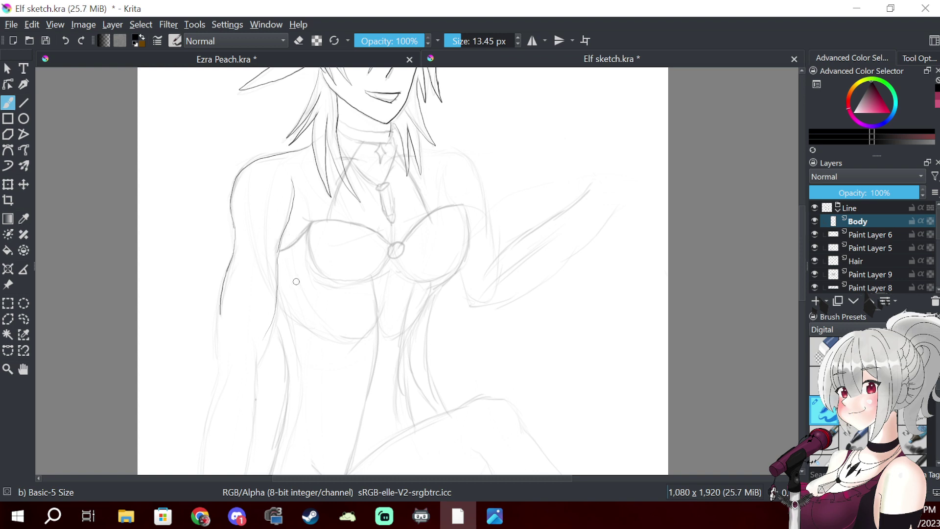
- Ink the right-hand shoulder from the hair down the outer upper arm, redrawing the stroke until it fits the sketch
mouse_move(468, 266)
left_mouse_down()
mouse_move(489, 245)
mouse_move(393, 288)
left_mouse_up()
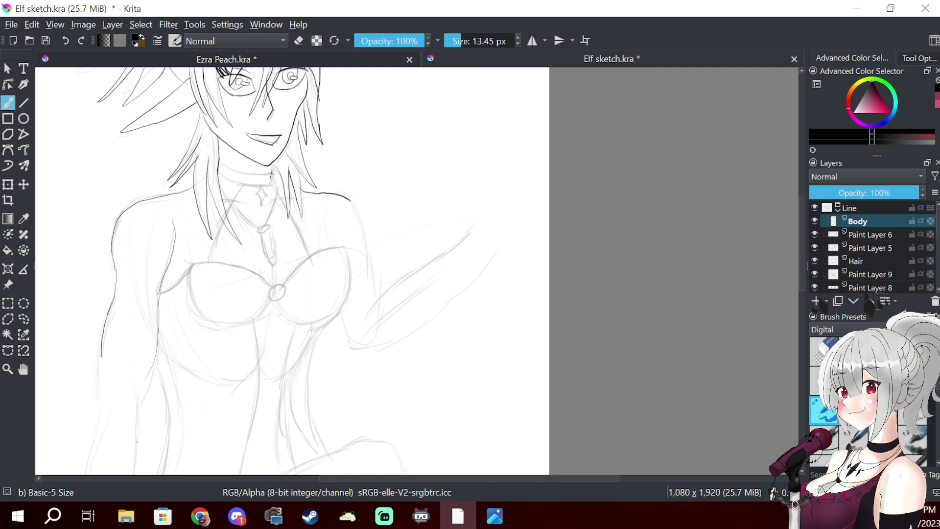
left_click_drag(360, 211, 370, 259)
key("ctrl+z")
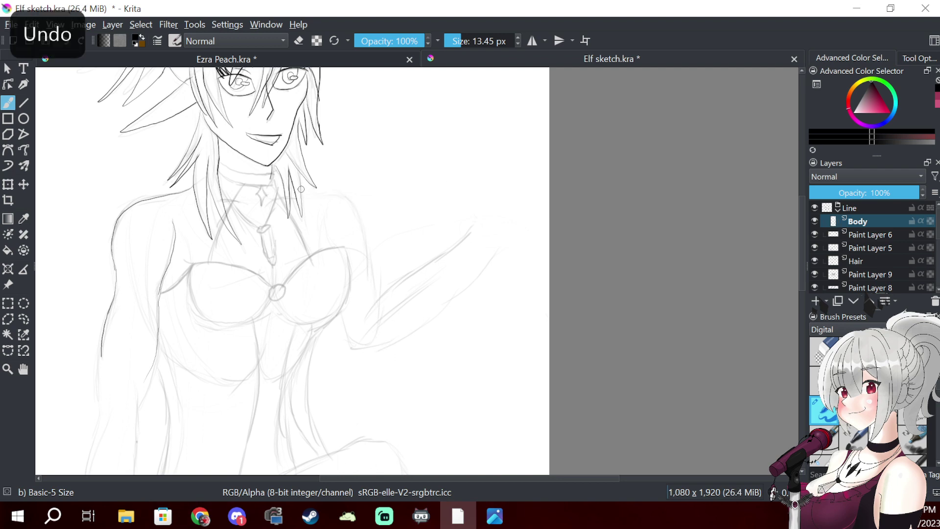
left_click_drag(349, 206, 371, 269)
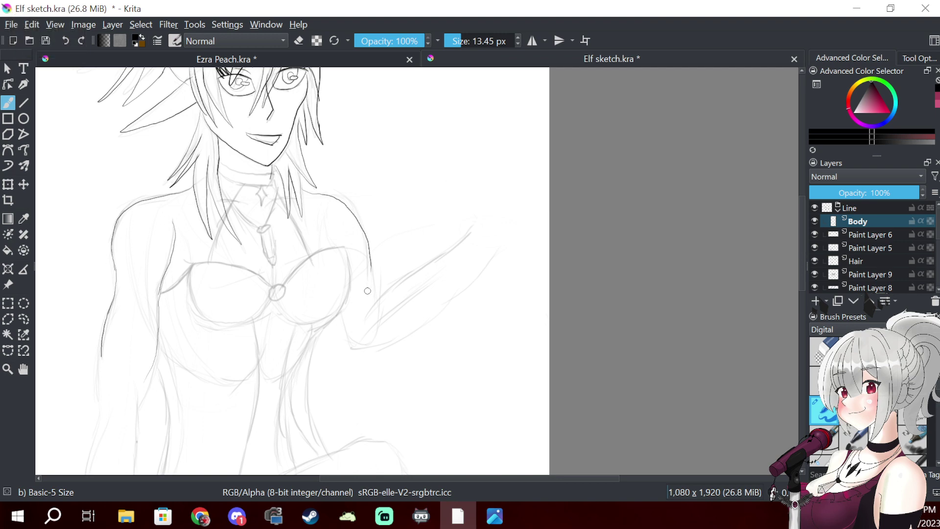
key("ctrl+z")
mouse_move(317, 192)
left_mouse_down()
mouse_move(362, 223)
mouse_move(370, 272)
left_mouse_up()
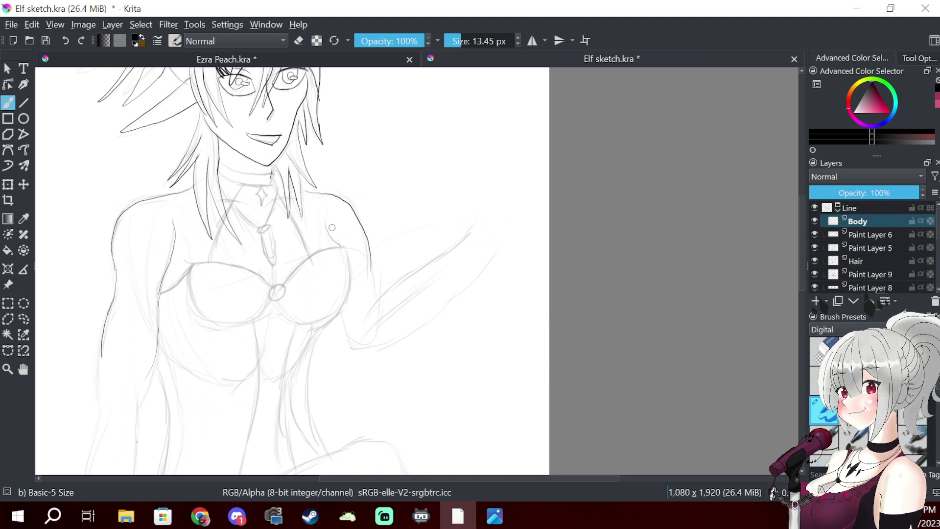
- Ink the two curved centre lines between the bust cups below the pendant on the Body layer, erasing and redrawing them
left_click_drag(231, 348, 238, 240)
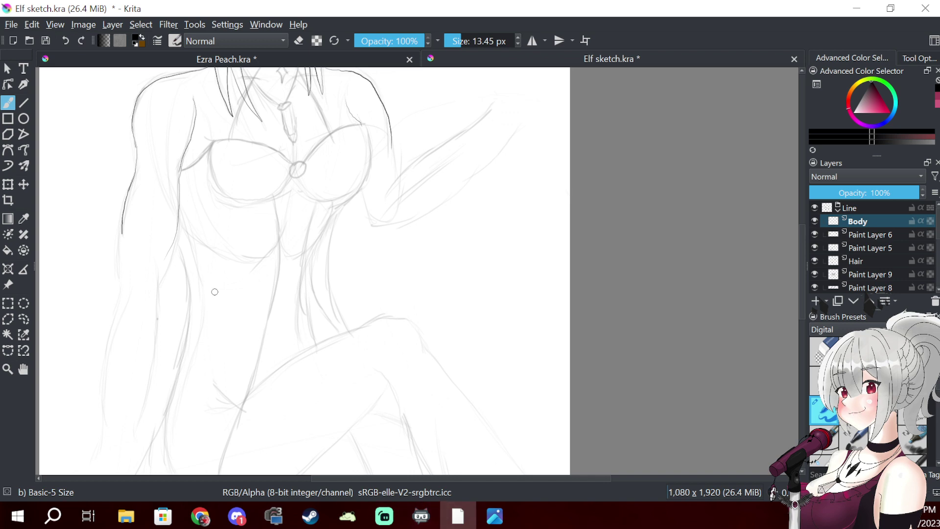
mouse_move(192, 276)
left_mouse_down()
mouse_move(256, 395)
mouse_move(233, 437)
mouse_move(225, 372)
mouse_move(227, 390)
mouse_move(250, 363)
mouse_move(231, 390)
left_mouse_up()
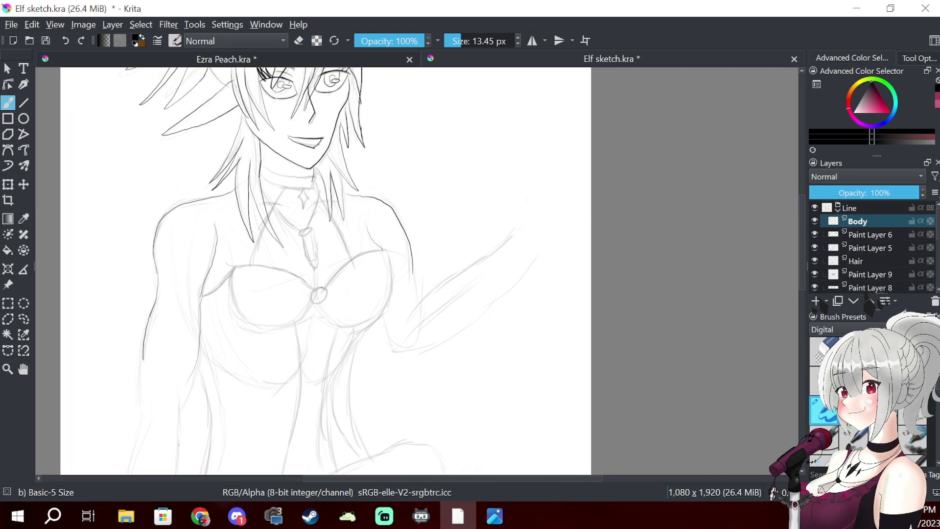
key("ctrl+z")
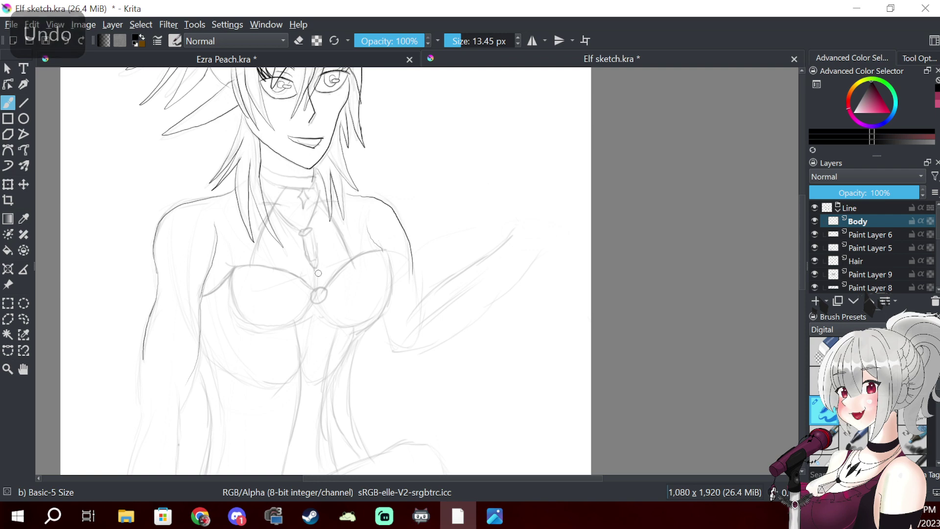
scroll(318, 273, "up", 5)
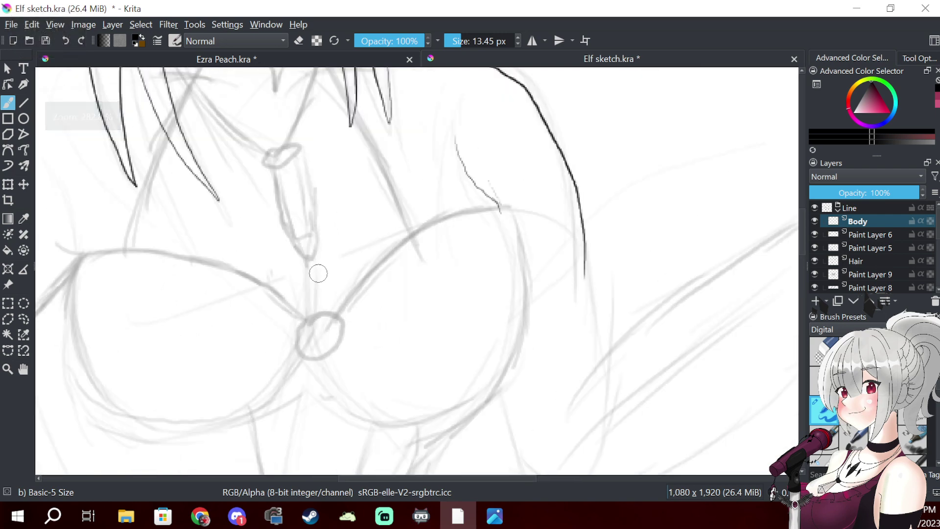
left_click_drag(311, 281, 316, 319)
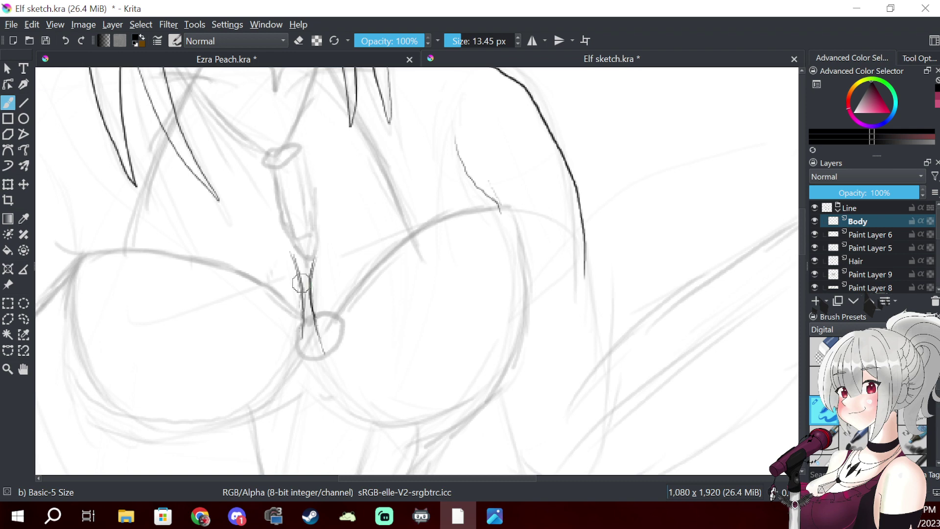
key("e")
left_click_drag(299, 333, 300, 221)
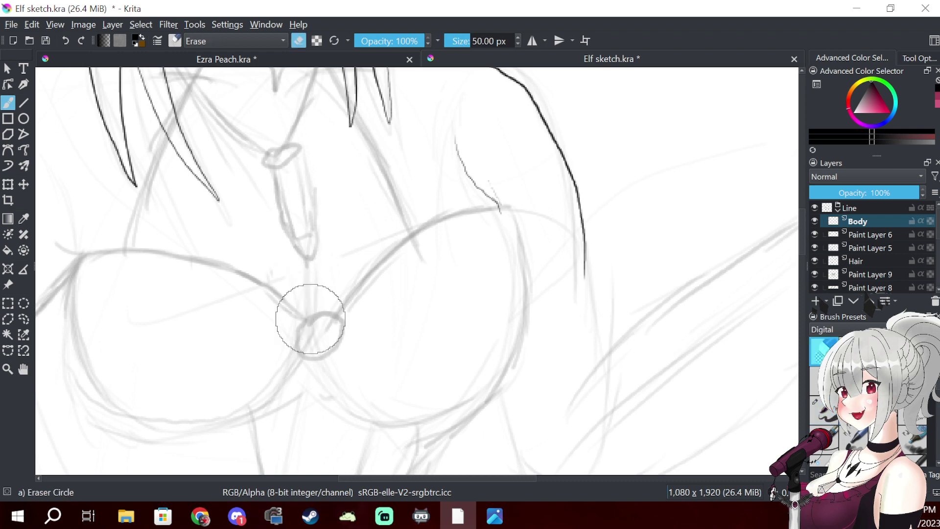
key("e")
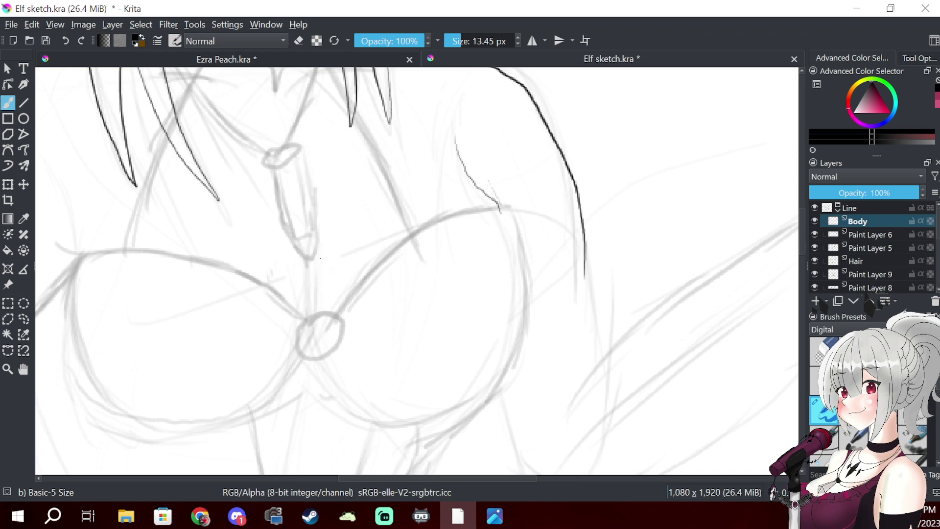
left_click_drag(315, 264, 295, 364)
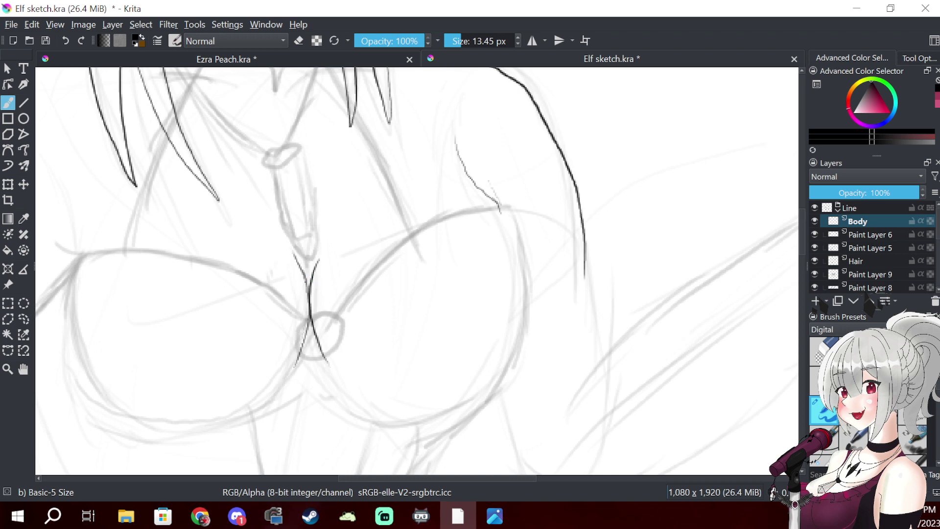
mouse_move(309, 289)
left_mouse_down()
mouse_move(335, 233)
mouse_move(303, 296)
left_mouse_up()
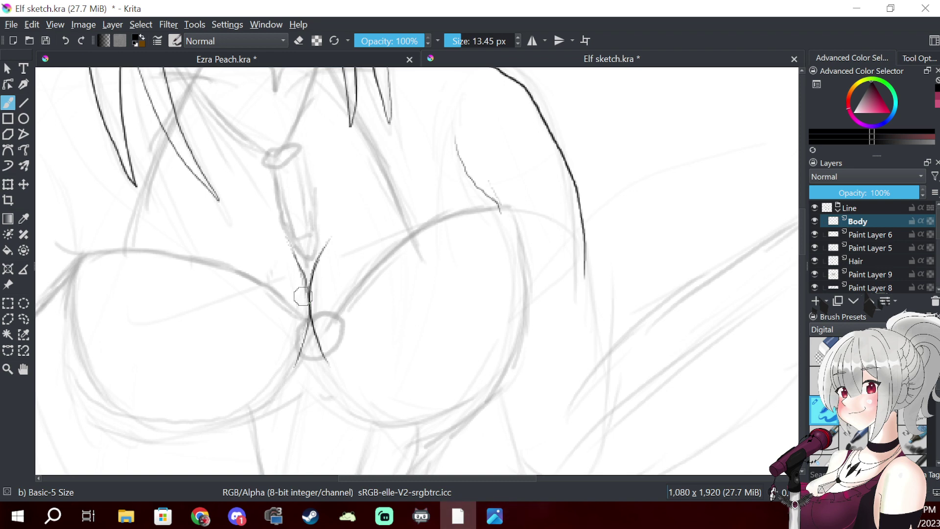
- Erase the rough armpit line beside the right-hand upper arm and redraw it as a clean curve down to the cup
mouse_move(473, 268)
left_mouse_down()
mouse_move(428, 256)
mouse_move(417, 239)
left_mouse_up()
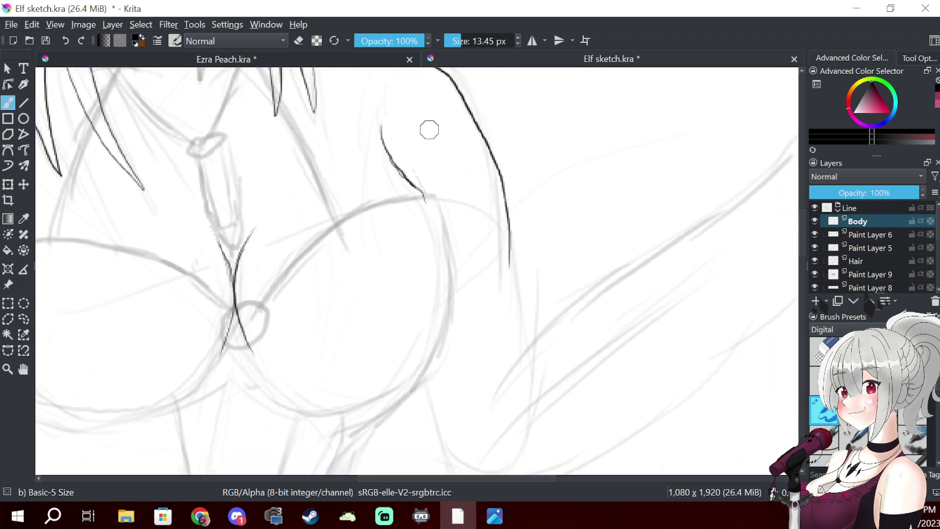
key("/")
mouse_move(398, 150)
left_mouse_down()
mouse_move(384, 120)
mouse_move(444, 205)
left_mouse_up()
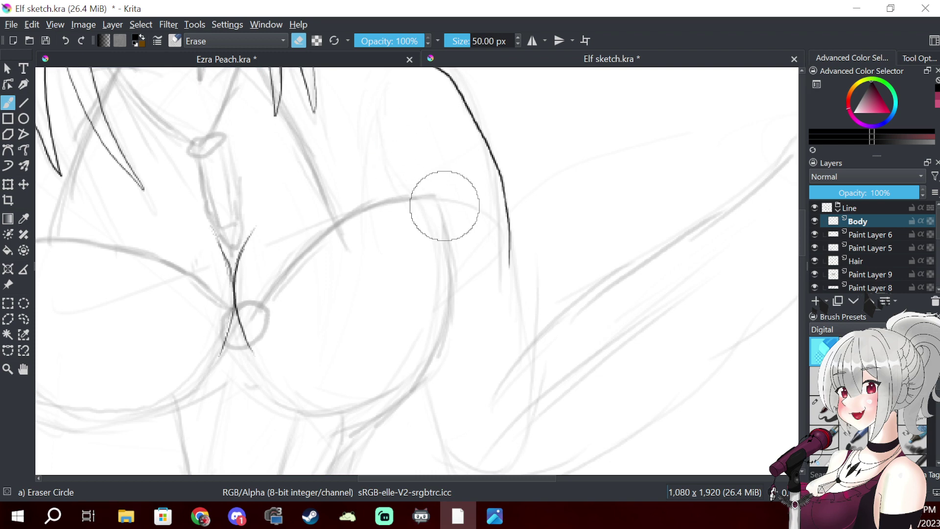
key("/")
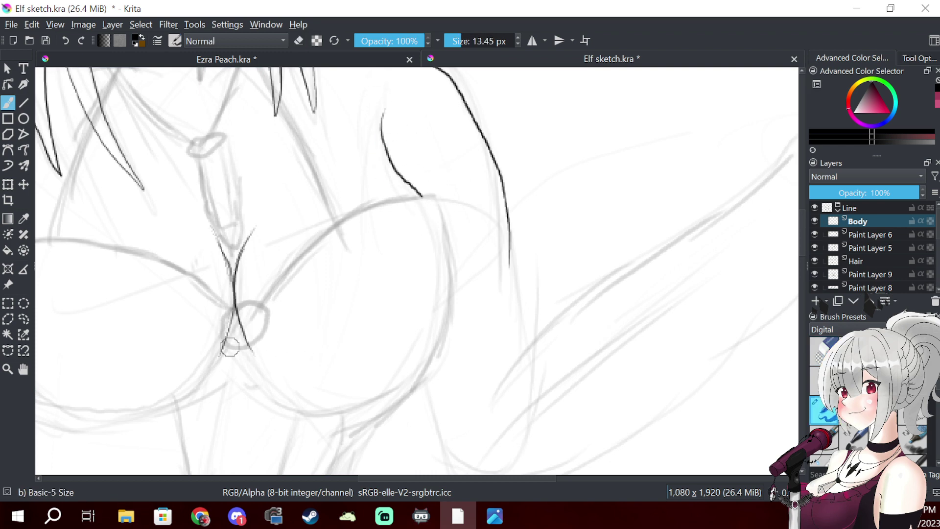
- Erase the ends of the centre chest lines where they run across and below the ring
key("/")
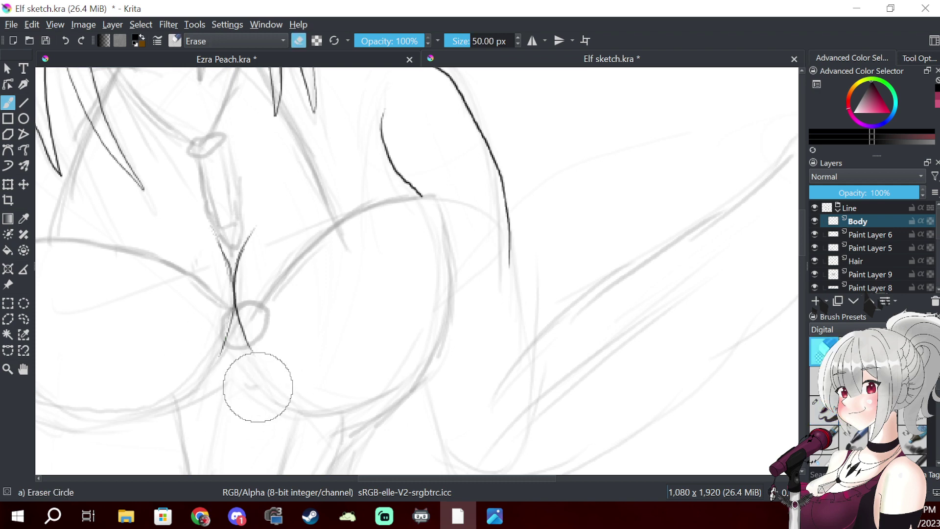
mouse_move(265, 362)
left_mouse_down()
mouse_move(221, 355)
mouse_move(247, 320)
mouse_move(238, 321)
mouse_move(246, 318)
mouse_move(230, 329)
mouse_move(283, 355)
mouse_move(436, 284)
mouse_move(450, 287)
mouse_move(468, 314)
mouse_move(521, 316)
left_mouse_up()
key("/")
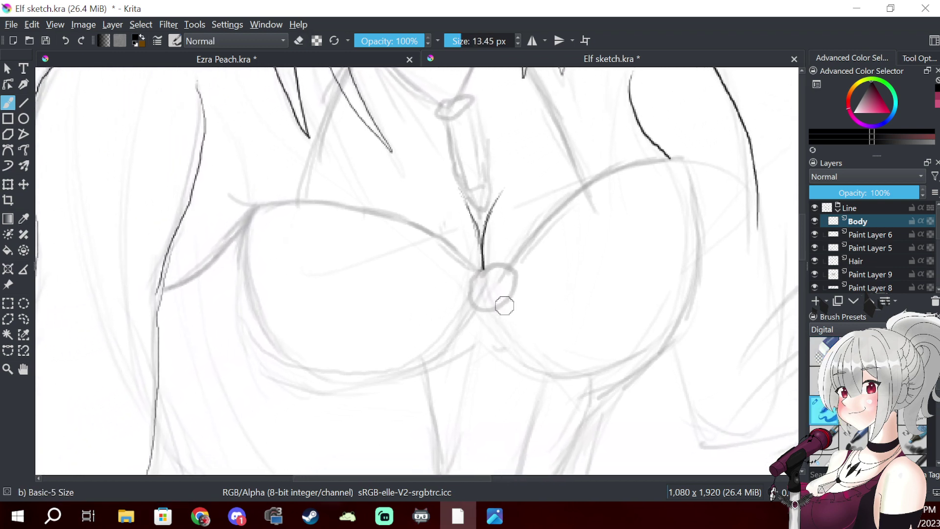
- Ink the curve from the left-hand armpit down to the cup's upper corner, redrawing it and erasing the excess at its lower end
left_click_drag(239, 202, 241, 219)
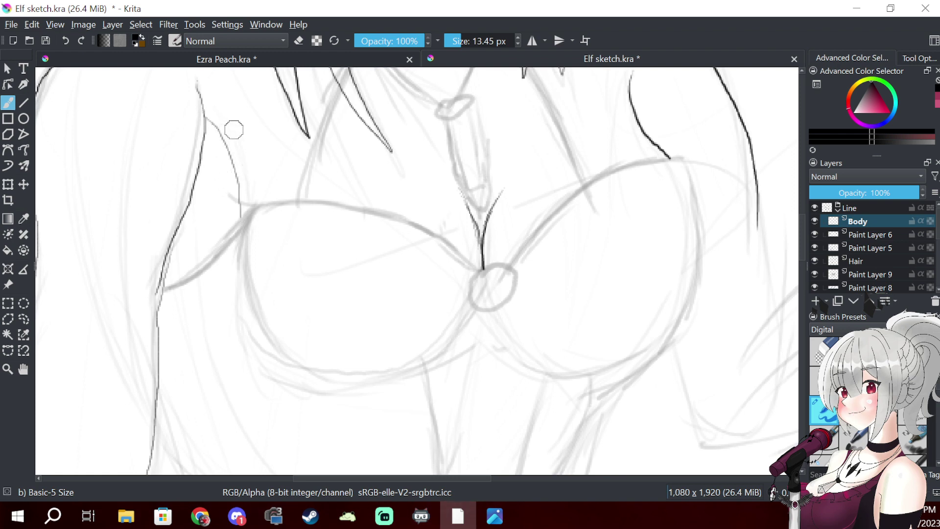
key("ctrl+z")
mouse_move(225, 133)
left_mouse_down()
mouse_move(242, 184)
mouse_move(230, 280)
left_mouse_up()
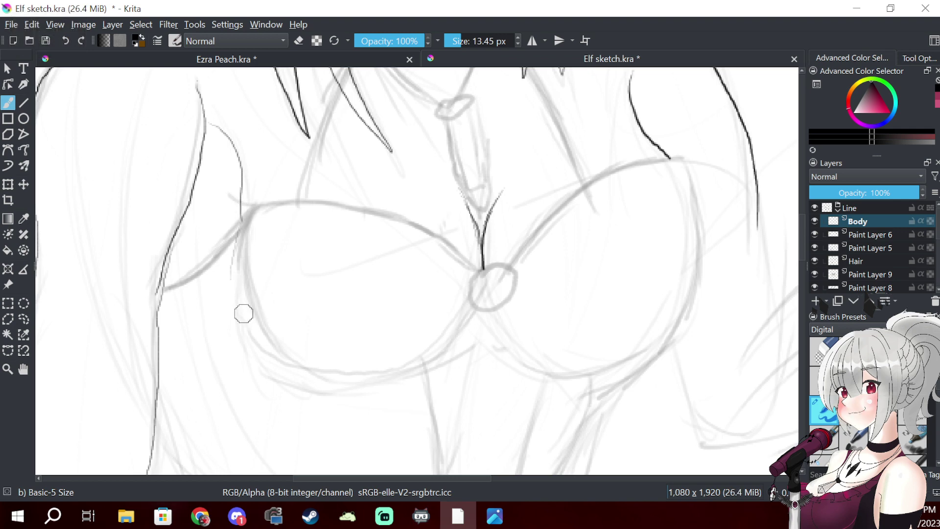
key("/")
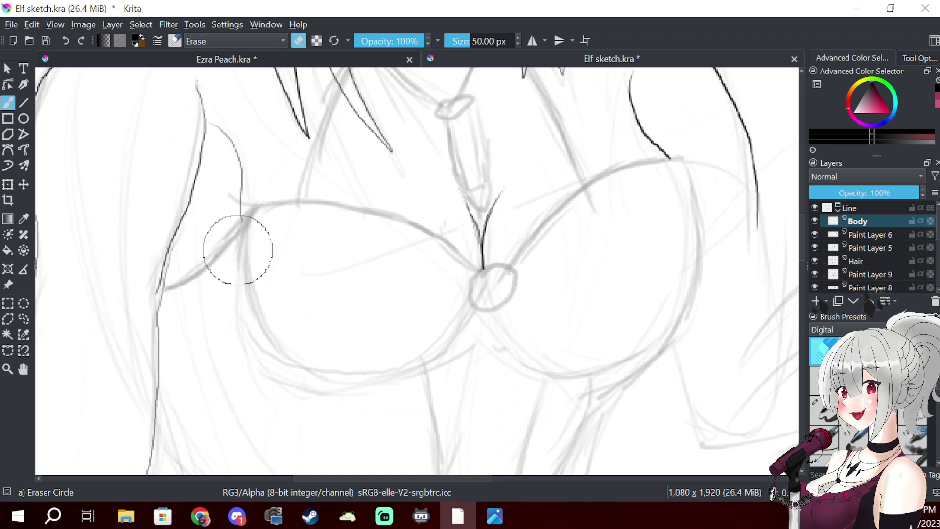
key("/")
- Add a paint layer above Body in the Line group and name it Dress
mouse_move(502, 186)
left_mouse_down()
mouse_move(504, 206)
mouse_move(441, 361)
mouse_move(451, 420)
mouse_move(440, 499)
mouse_move(504, 216)
mouse_move(462, 158)
left_mouse_up()
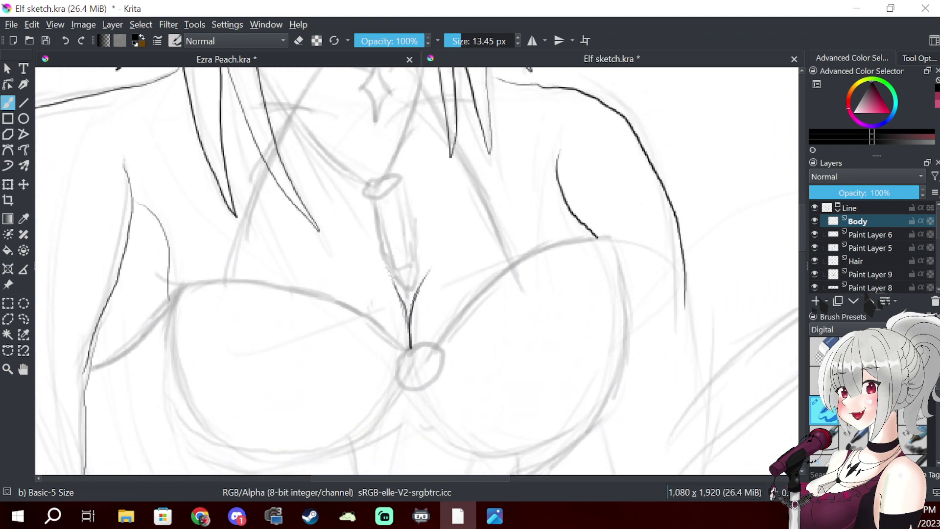
left_click(815, 301)
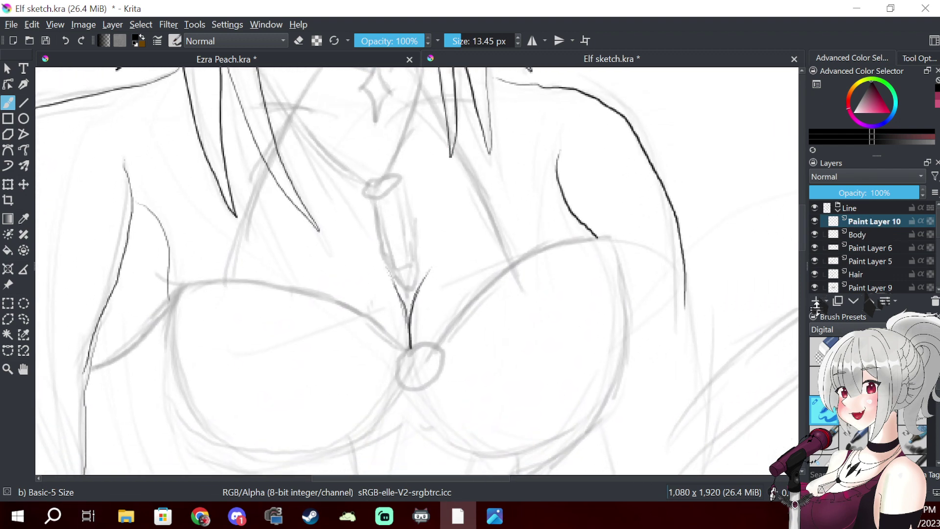
double_click(869, 222)
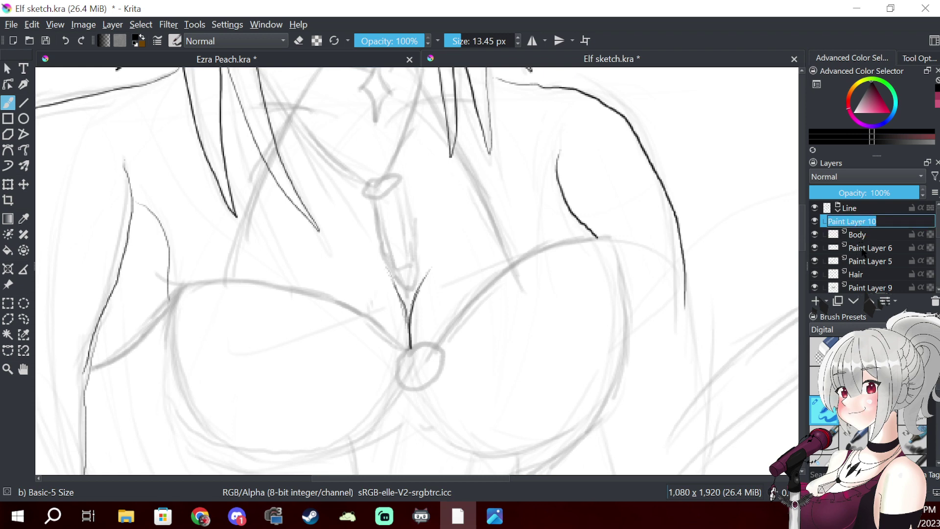
type("Dress")
key("Return")
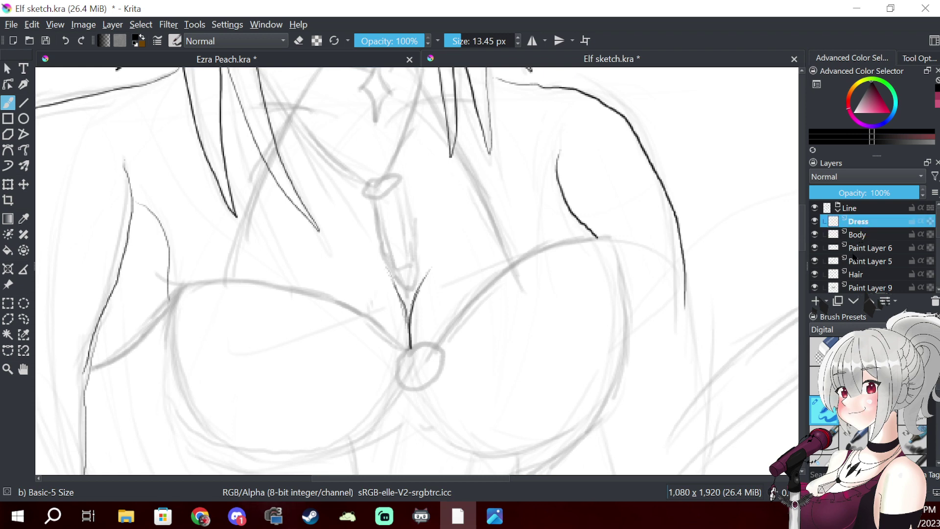
- Ink the ring between the two cups on the Dress layer, undoing and redrawing the circle
left_click_drag(251, 332, 313, 201)
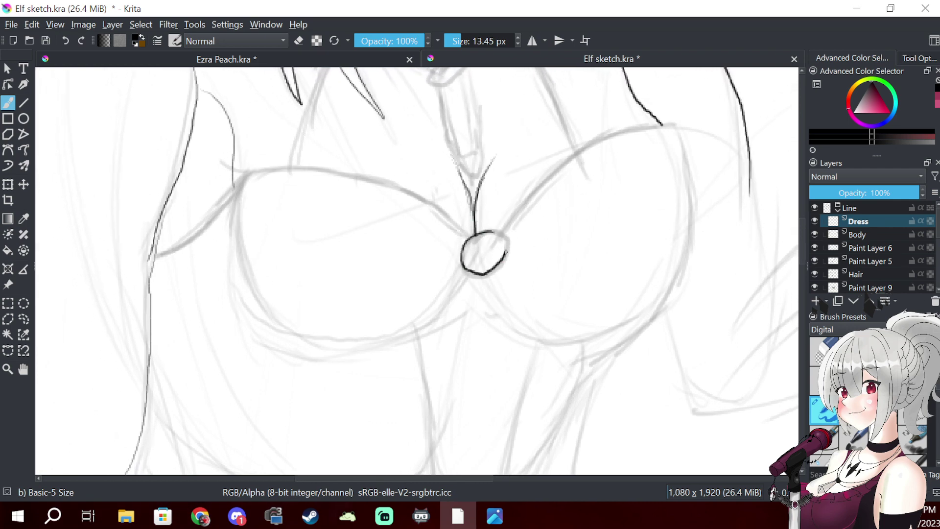
key("ctrl+z")
mouse_move(466, 247)
left_mouse_down()
mouse_move(493, 274)
mouse_move(511, 250)
mouse_move(502, 233)
mouse_move(480, 235)
left_mouse_up()
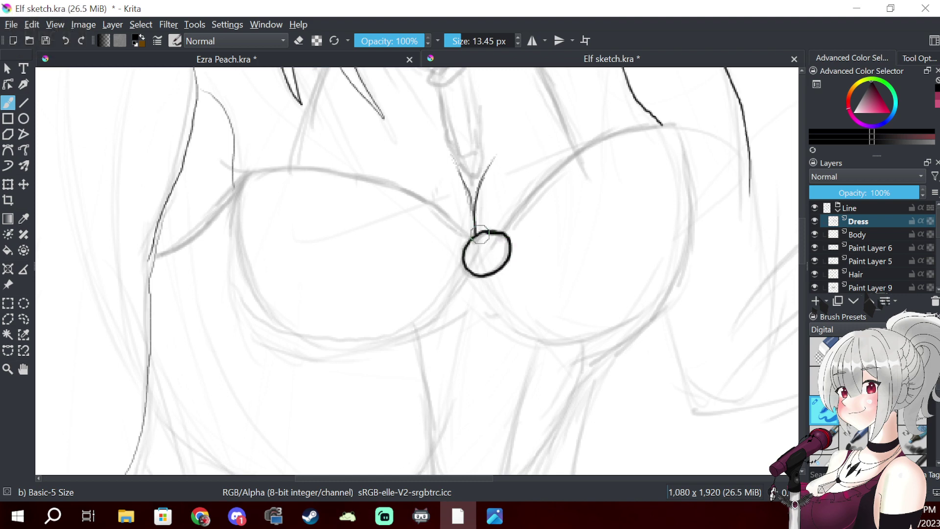
- Add a paint layer above Dress and ink the right-hand cup's upper edge and outer side, continuing into the torso and fold lines beneath
left_click(815, 300)
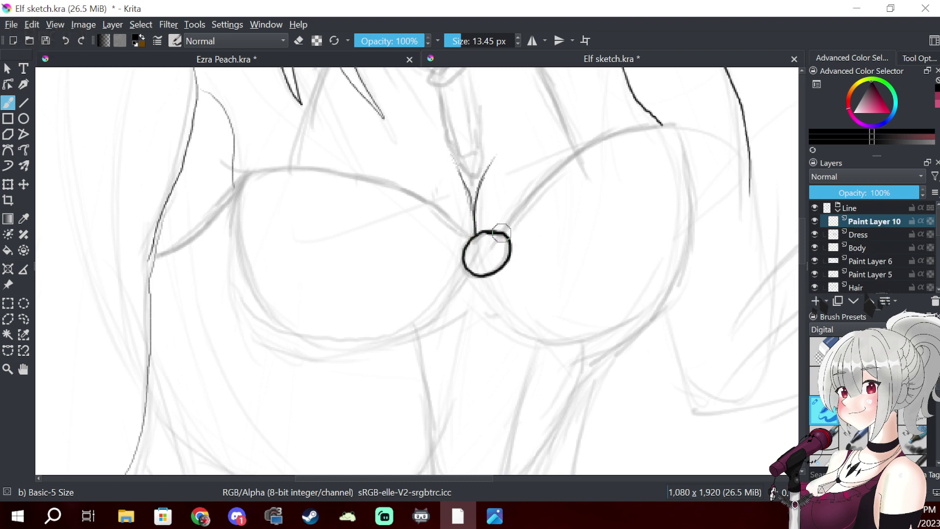
left_click_drag(561, 165, 617, 133)
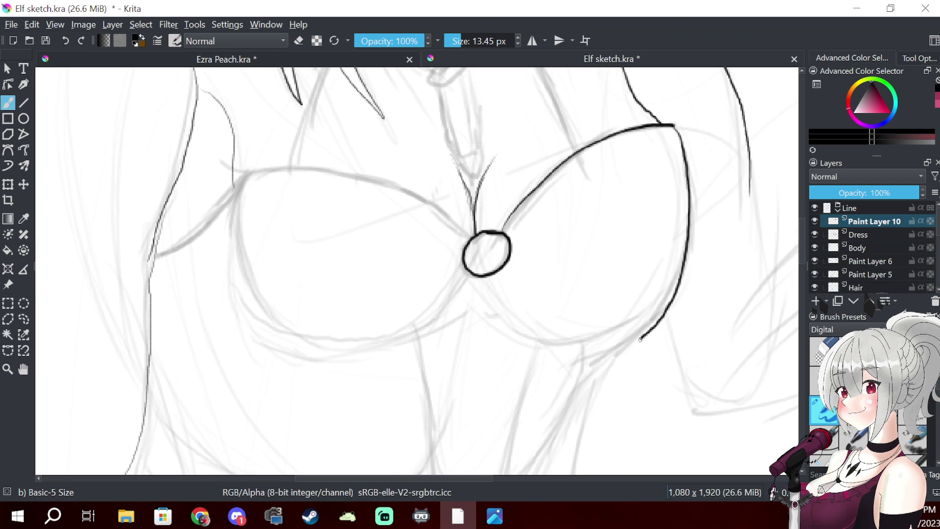
left_click_drag(613, 365, 588, 423)
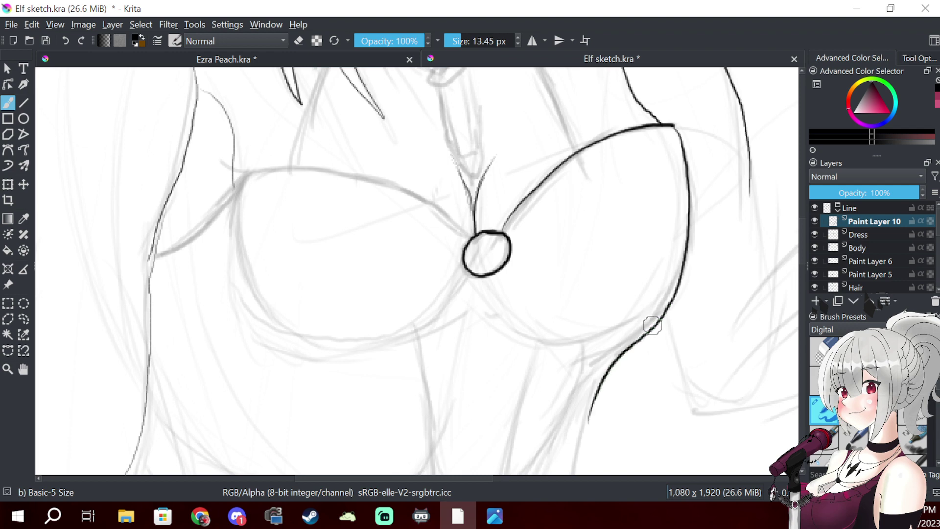
left_click_drag(632, 344, 590, 368)
left_click_drag(633, 341, 570, 368)
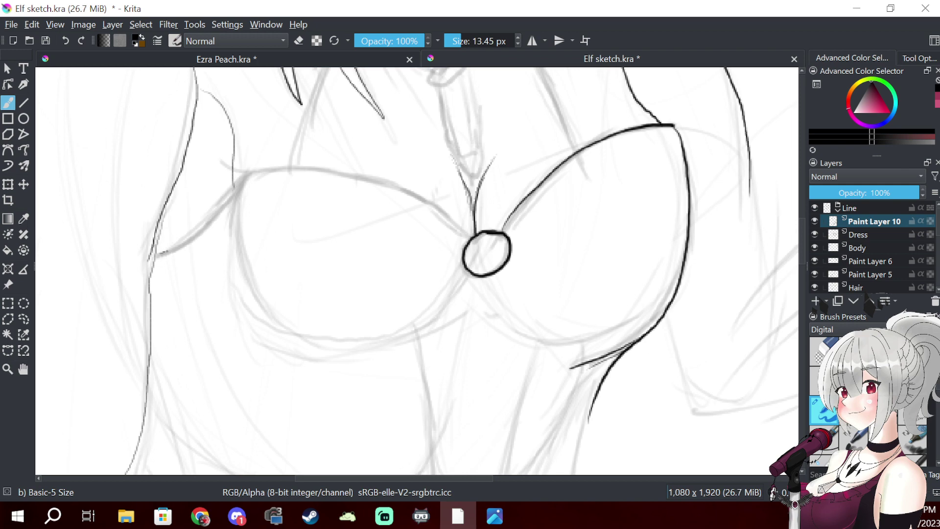
- Ink the left-hand side band and the cup's upper edge to the ring, undoing and redrawing the edge as a smooth curve
left_click_drag(244, 173, 231, 192)
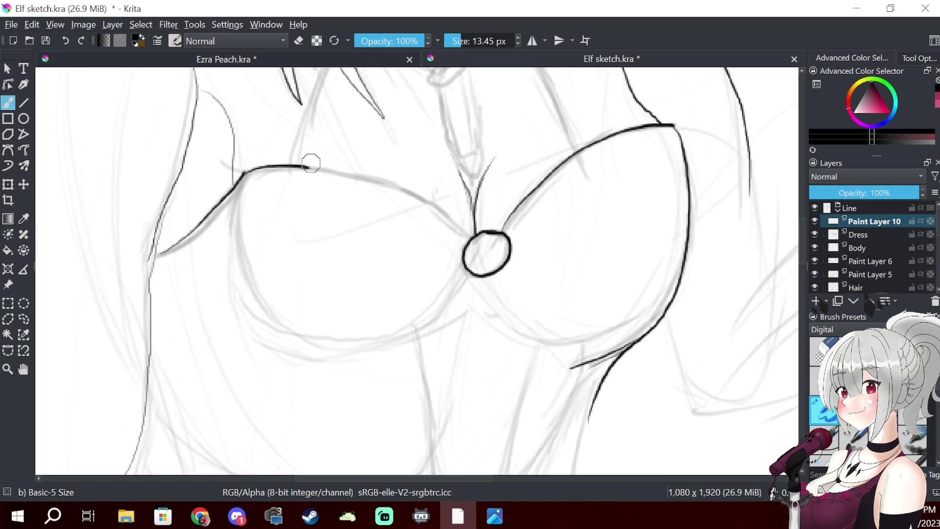
mouse_move(320, 168)
left_mouse_down()
mouse_move(385, 183)
mouse_move(445, 210)
left_mouse_up()
key("ctrl+z")
mouse_move(327, 169)
left_mouse_down()
mouse_move(396, 189)
mouse_move(464, 236)
left_mouse_up()
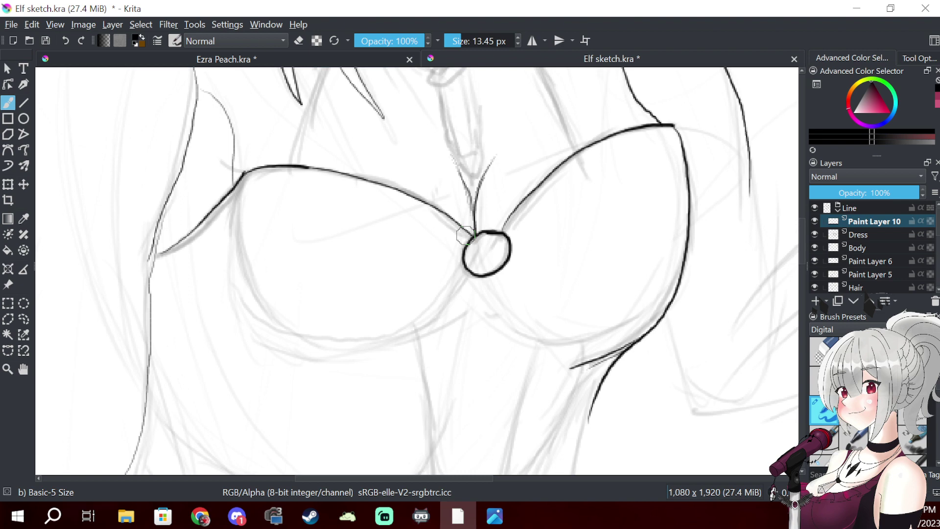
key("e")
key("ctrl+z")
key("ctrl+z")
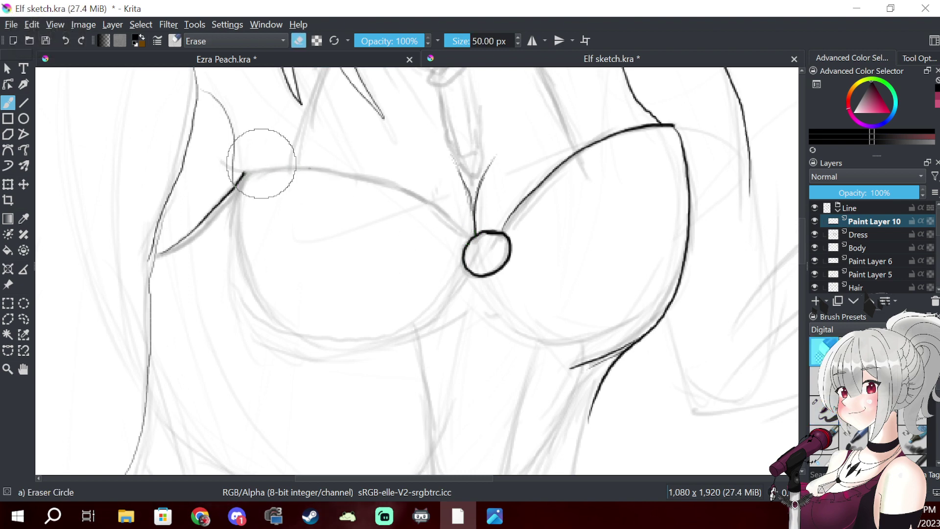
key("e")
left_click_drag(246, 169, 317, 164)
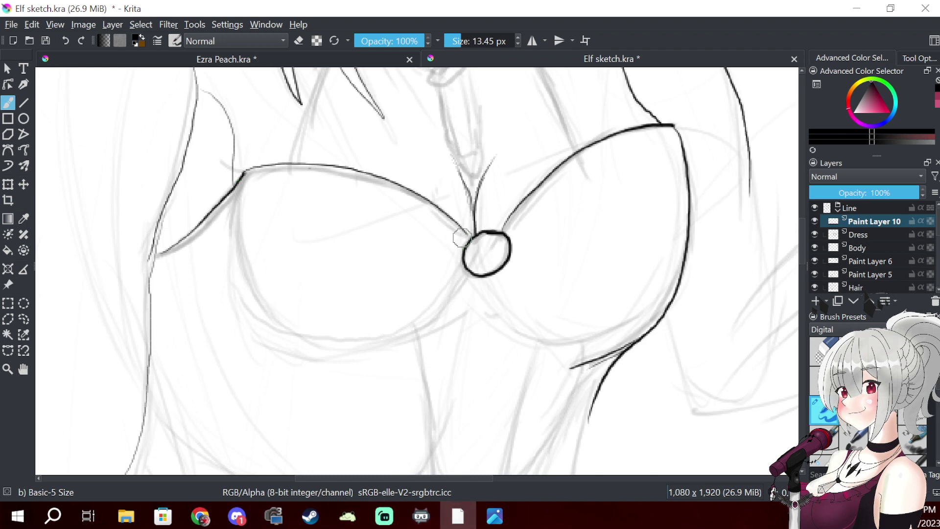
- Ink the left-hand cup's outer side and the undersides of both cups, undoing strokes that stray, including one below the side band
mouse_move(243, 172)
left_mouse_down()
mouse_move(234, 220)
mouse_move(256, 298)
left_mouse_up()
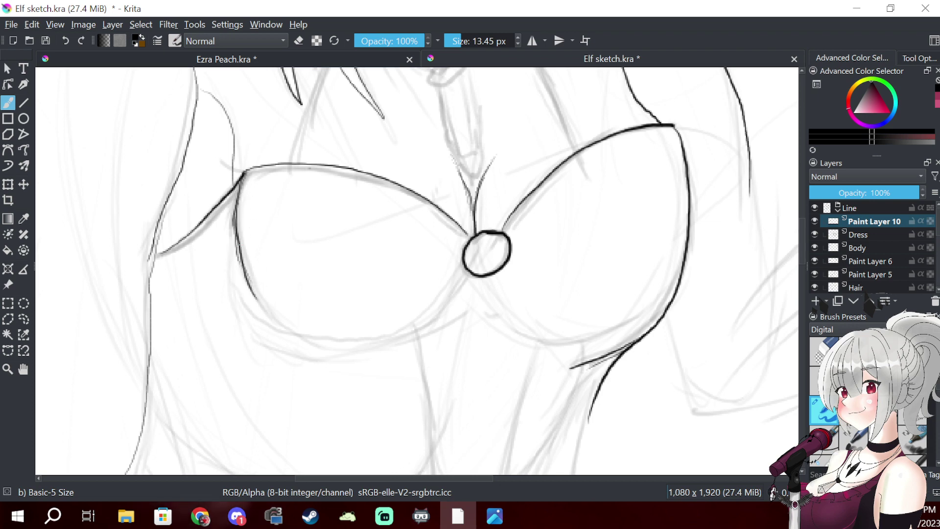
key("ctrl+z")
key("ctrl+z")
key("ctrl+z")
key("ctrl+z")
key("ctrl+z")
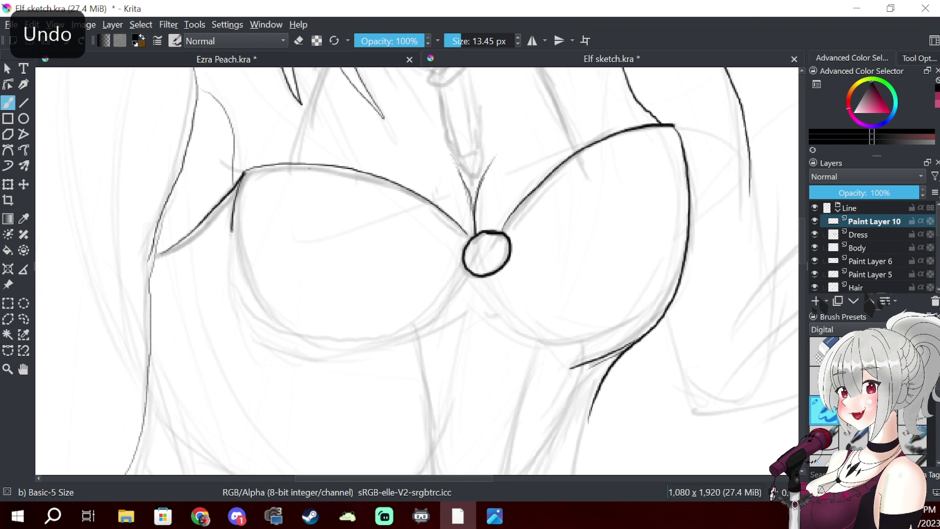
mouse_move(249, 291)
left_mouse_down()
mouse_move(266, 320)
mouse_move(320, 350)
mouse_move(401, 332)
mouse_move(463, 280)
mouse_move(483, 281)
mouse_move(539, 331)
mouse_move(573, 337)
mouse_move(631, 329)
mouse_move(675, 296)
left_mouse_up()
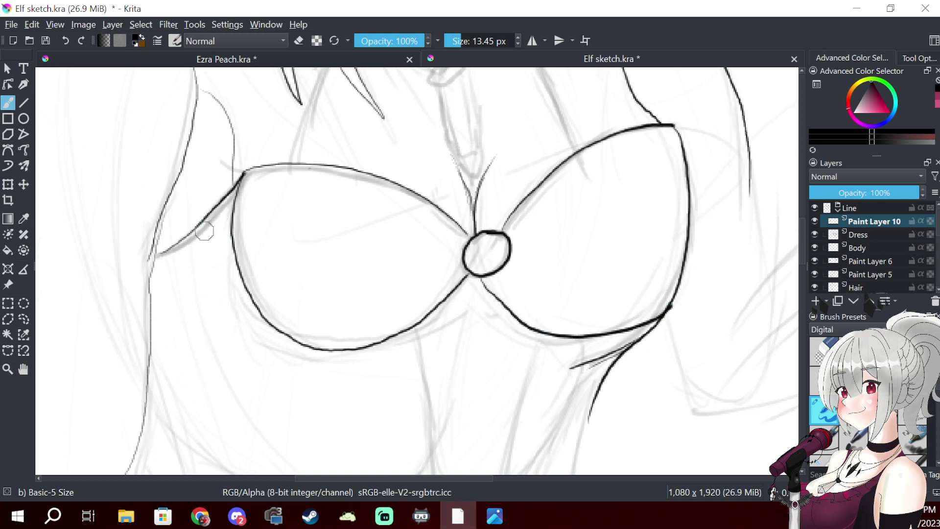
left_click_drag(212, 240, 262, 344)
key("ctrl+z")
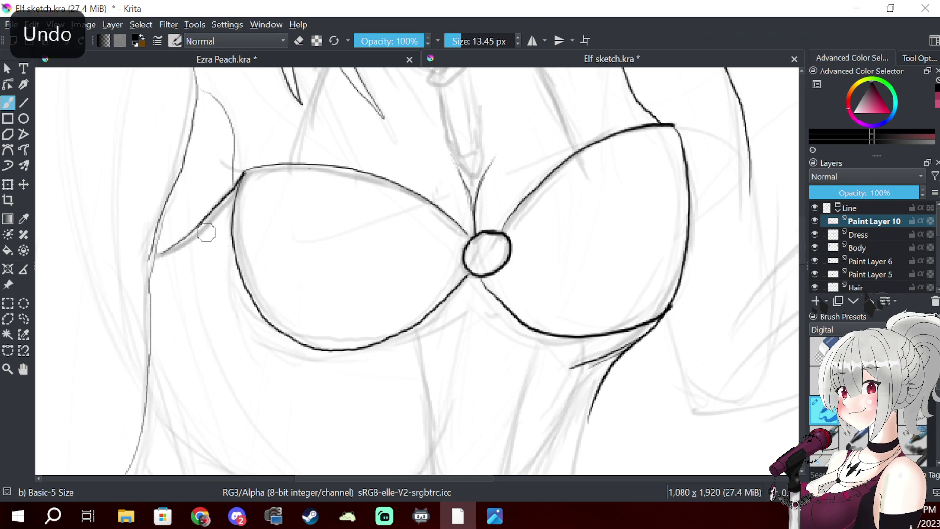
- Ink the curve beneath the left-hand cup, plus both edges of the dress's front opening down the torso on a new paint layer
left_click_drag(214, 268, 294, 373)
left_click_drag(479, 363, 456, 229)
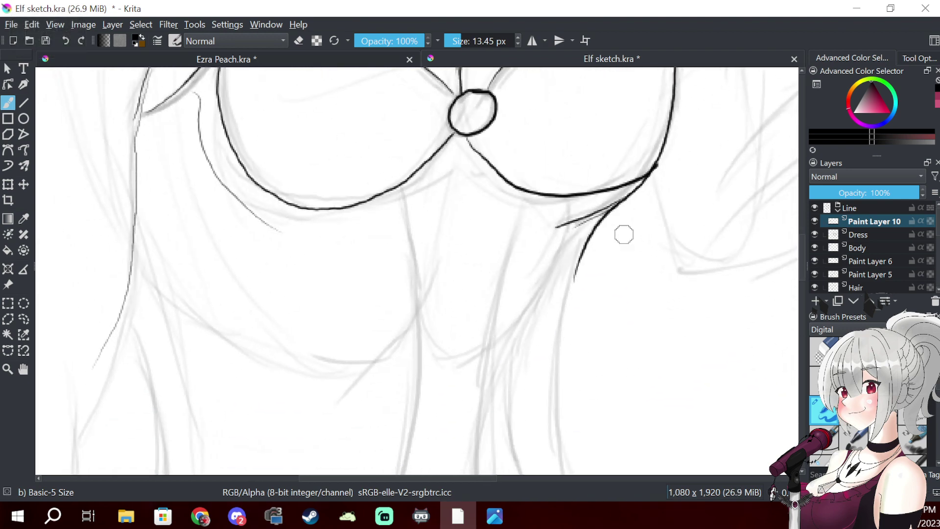
left_click(817, 300)
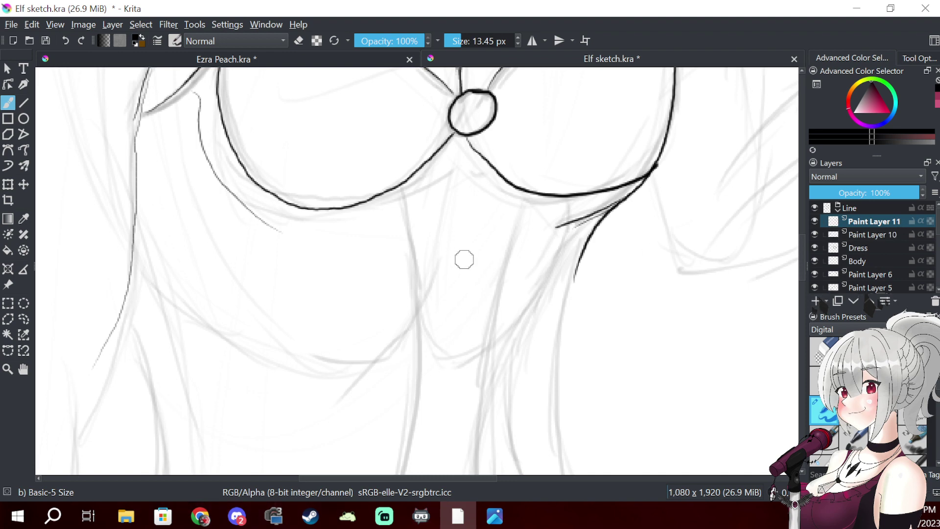
mouse_move(400, 188)
left_mouse_down()
mouse_move(422, 305)
mouse_move(421, 380)
mouse_move(398, 475)
left_mouse_up()
mouse_move(533, 198)
left_mouse_down()
mouse_move(482, 348)
mouse_move(494, 500)
left_mouse_up()
mouse_move(214, 381)
left_mouse_down()
mouse_move(267, 326)
mouse_move(328, 71)
left_mouse_up()
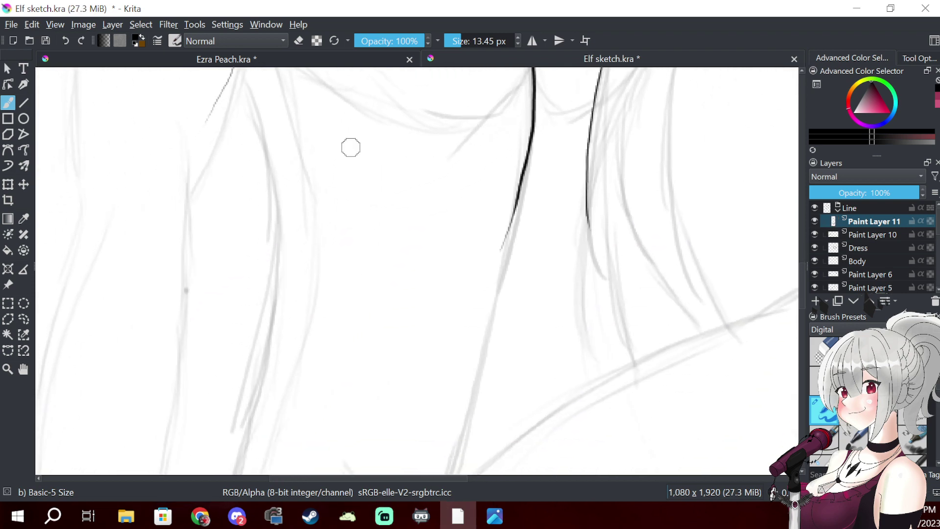
mouse_move(521, 183)
left_mouse_down()
mouse_move(504, 287)
mouse_move(447, 474)
left_mouse_up()
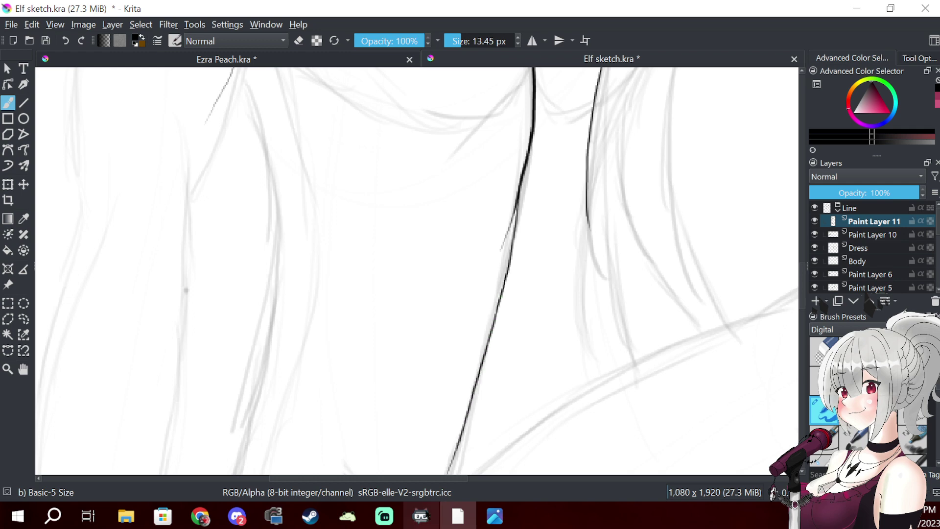
mouse_move(640, 172)
left_mouse_down()
mouse_move(441, 430)
mouse_move(460, 168)
left_mouse_up()
left_click_drag(418, 300, 418, 153)
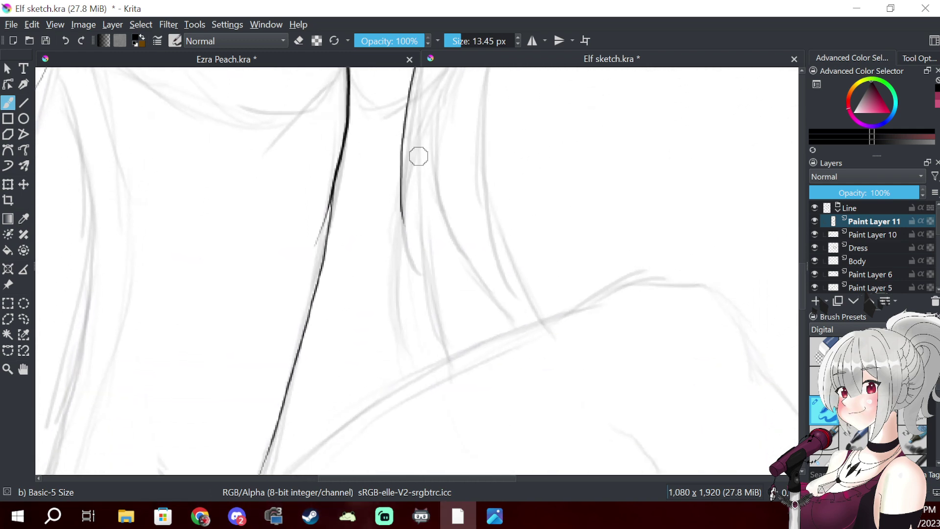
mouse_move(400, 217)
left_mouse_down()
mouse_move(401, 302)
mouse_move(422, 379)
left_mouse_up()
mouse_move(529, 282)
left_mouse_down()
mouse_move(501, 250)
mouse_move(440, 516)
mouse_move(490, 292)
left_mouse_up()
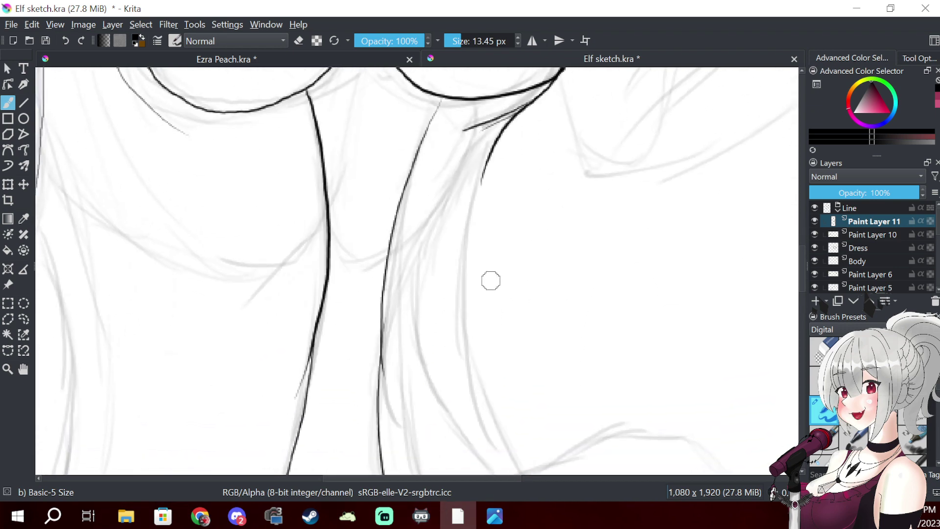
- Ink the right-hand waist contour down to the raised thigh and the left-hand waist contour down toward the hip
left_click_drag(485, 254, 429, 208)
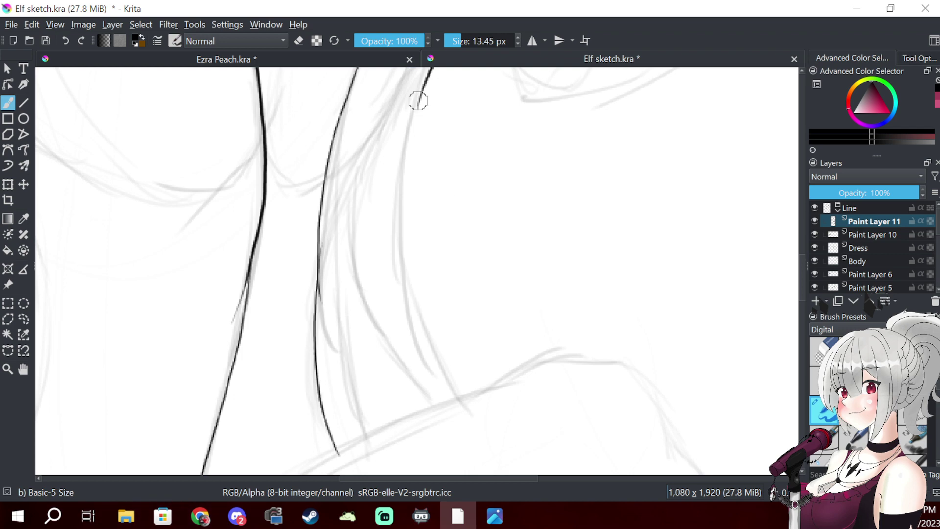
mouse_move(406, 175)
left_mouse_down()
mouse_move(415, 287)
mouse_move(433, 346)
mouse_move(469, 397)
left_mouse_up()
mouse_move(378, 261)
left_mouse_down()
mouse_move(413, 332)
mouse_move(562, 407)
mouse_move(583, 315)
mouse_move(651, 185)
mouse_move(501, 198)
left_mouse_up()
mouse_move(327, 106)
left_mouse_down()
mouse_move(349, 157)
mouse_move(362, 342)
mouse_move(316, 467)
mouse_move(441, 292)
mouse_move(457, 109)
mouse_move(420, 120)
mouse_move(350, 210)
mouse_move(273, 384)
mouse_move(216, 462)
left_mouse_up()
left_click_drag(304, 356, 447, 126)
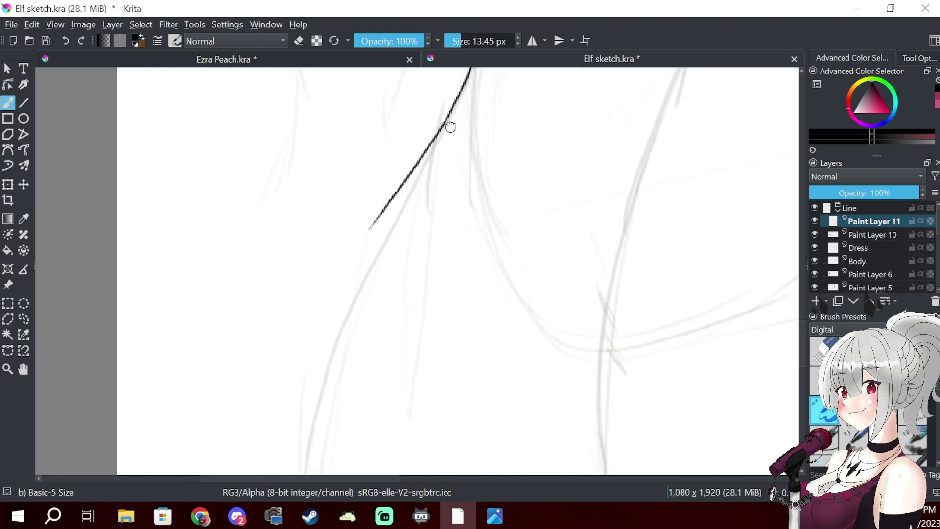
mouse_move(413, 168)
left_mouse_down()
mouse_move(350, 278)
mouse_move(303, 470)
left_mouse_up()
mouse_move(352, 360)
left_mouse_down()
mouse_move(386, 264)
mouse_move(392, 176)
left_mouse_up()
left_click_drag(321, 264, 334, 473)
mouse_move(394, 418)
left_mouse_down()
mouse_move(385, 344)
mouse_move(351, 279)
left_mouse_up()
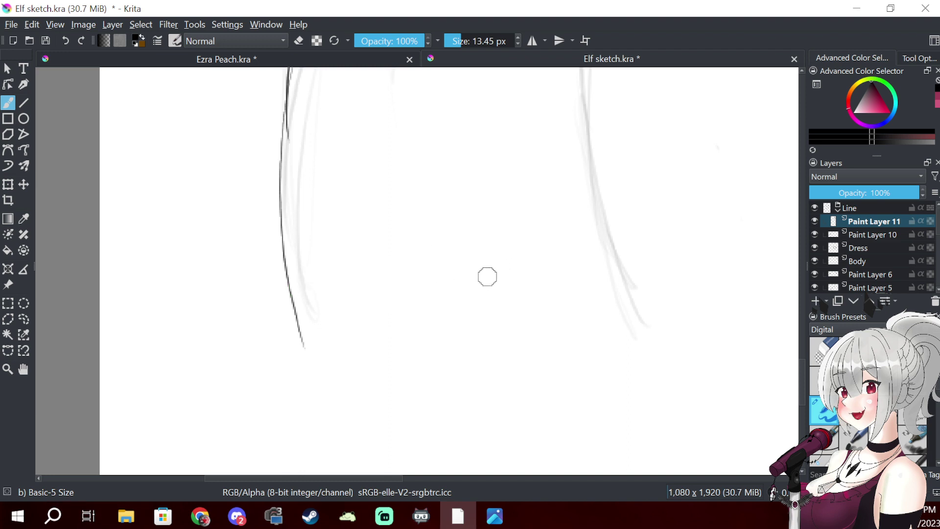
scroll(487, 277, "down", 4)
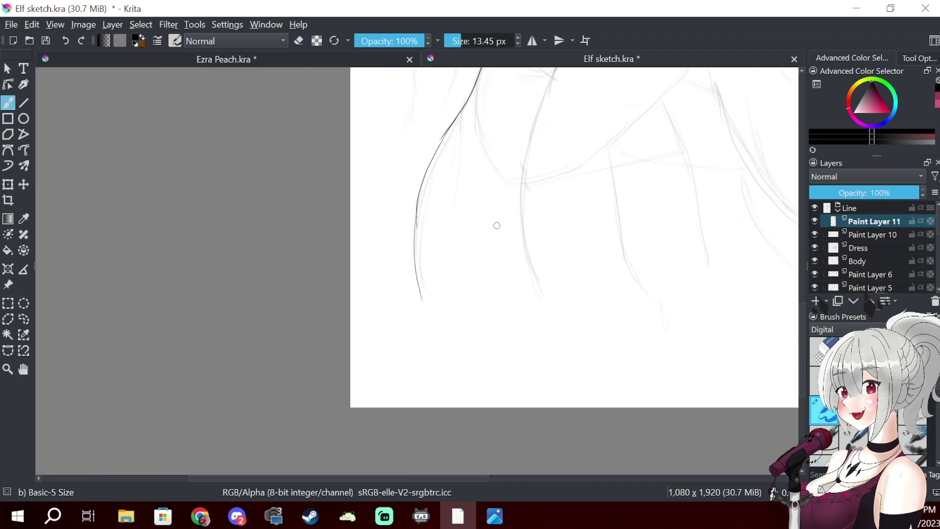
key("ctrl+z")
key("ctrl+z")
key("ctrl+z")
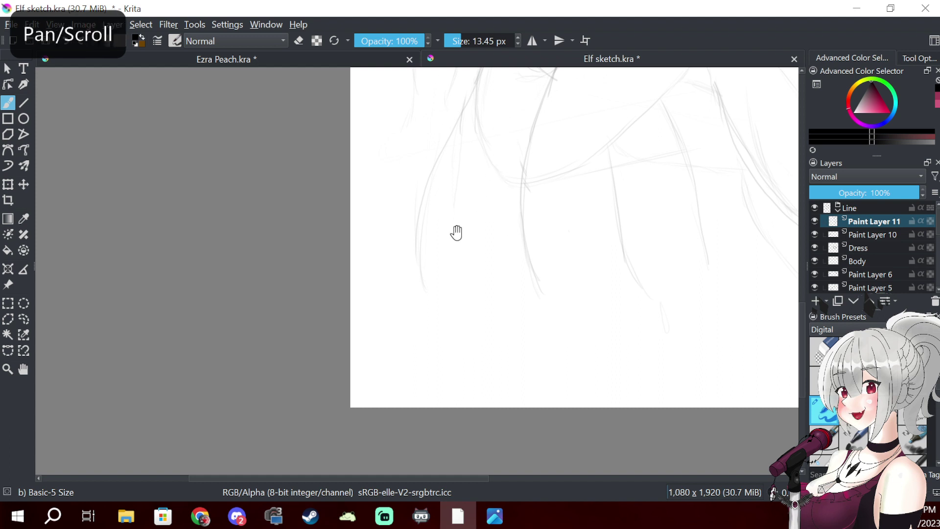
- Ink the skirt's left-hand side as one long curve, undoing and redrawing it, then its front edge and the hem joining them
mouse_move(542, 164)
left_mouse_down()
mouse_move(391, 345)
mouse_move(361, 405)
mouse_move(368, 371)
left_mouse_up()
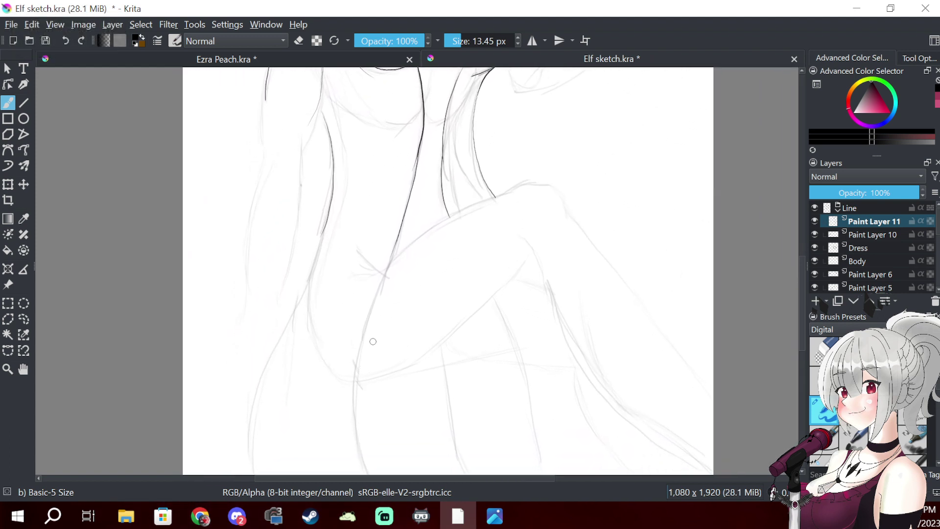
scroll(374, 342, "down", 1)
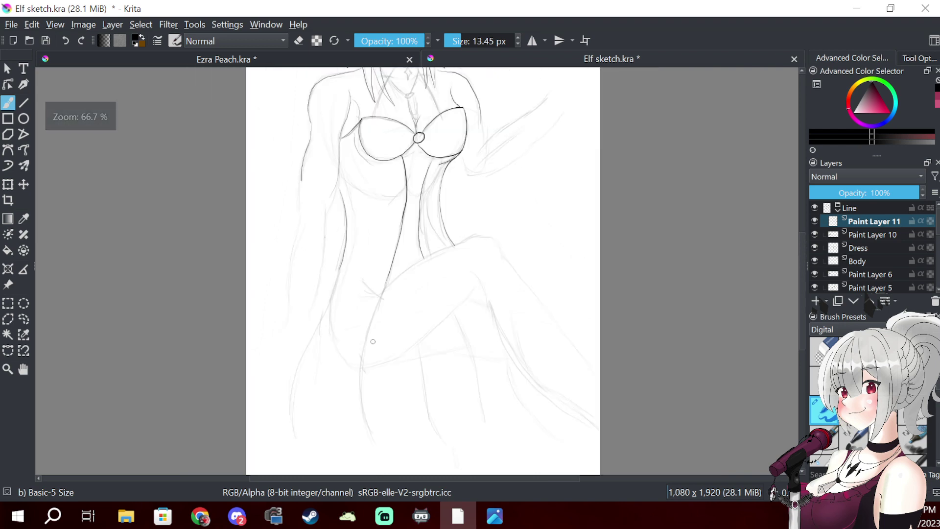
left_click_drag(348, 252, 306, 468)
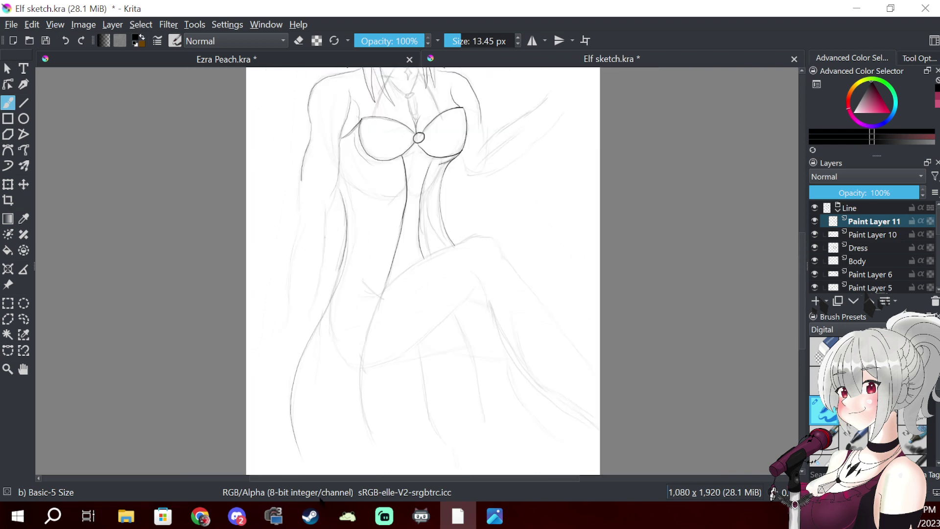
key("ctrl+z")
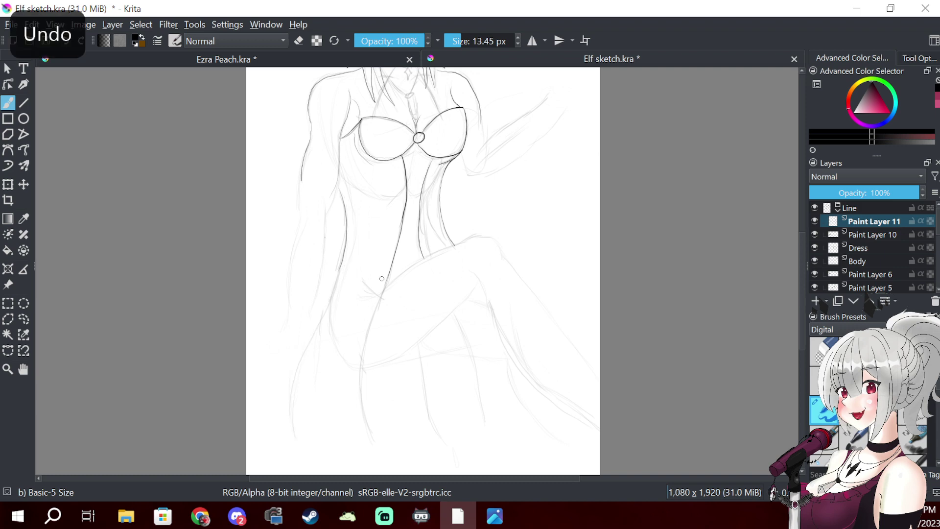
mouse_move(349, 202)
left_mouse_down()
mouse_move(345, 257)
mouse_move(292, 411)
mouse_move(305, 468)
left_mouse_up()
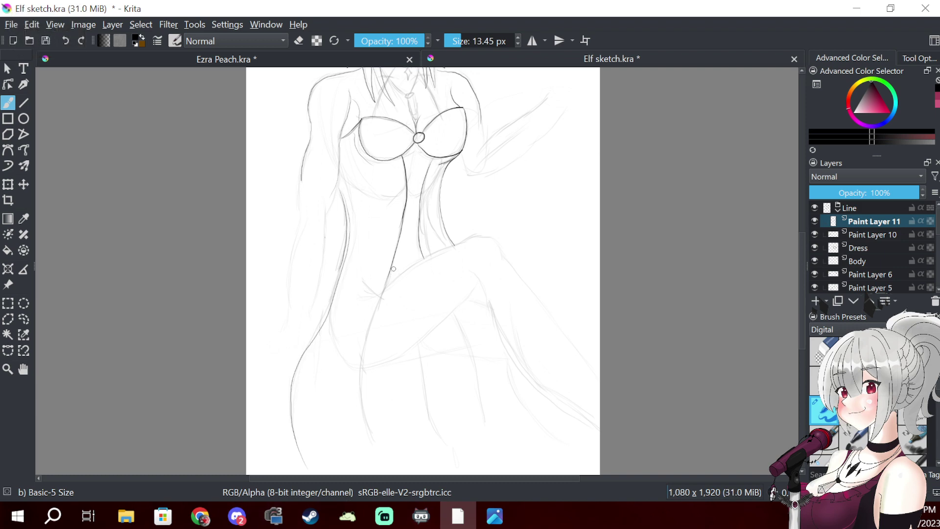
left_click_drag(390, 275, 377, 458)
left_click_drag(363, 416, 300, 477)
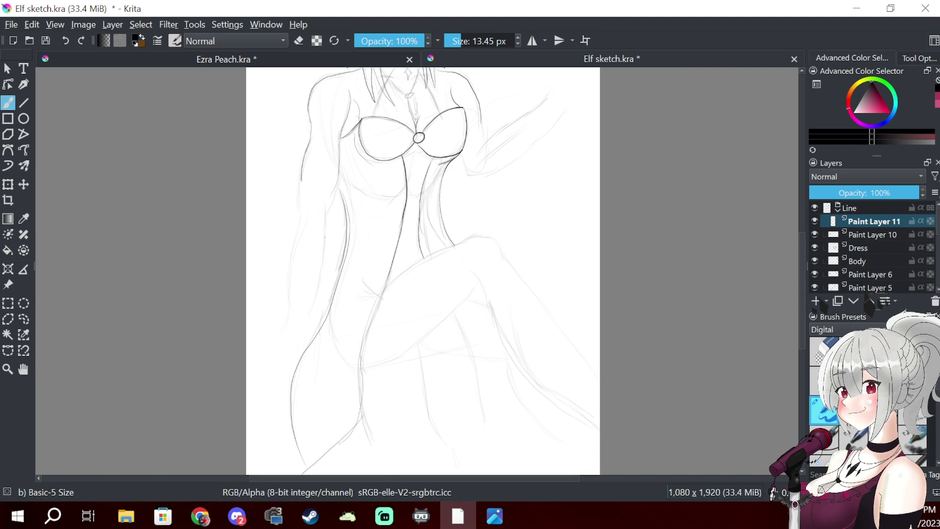
- Add a paint layer above the skirt lines and ink the choker's upper, lower and side edges, undoing and redrawing stray strokes
mouse_move(247, 512)
mouse_move(475, 229)
left_mouse_down()
mouse_move(391, 410)
mouse_move(417, 363)
mouse_move(373, 389)
mouse_move(382, 420)
mouse_move(416, 393)
mouse_move(477, 305)
mouse_move(457, 261)
mouse_move(462, 245)
left_mouse_up()
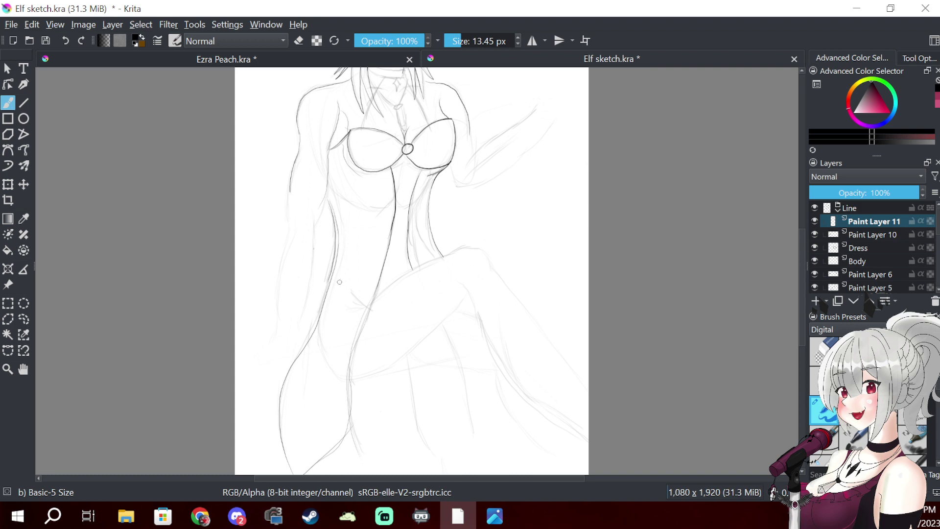
mouse_move(426, 185)
left_mouse_down()
mouse_move(432, 249)
mouse_move(396, 269)
mouse_move(374, 345)
mouse_move(384, 235)
mouse_move(404, 164)
mouse_move(374, 343)
mouse_move(354, 363)
left_mouse_up()
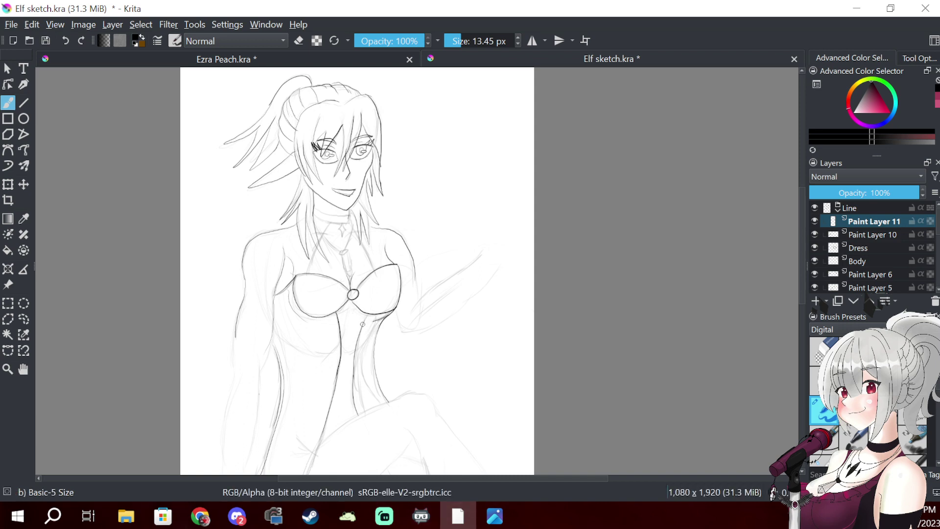
scroll(364, 319, "up", 4)
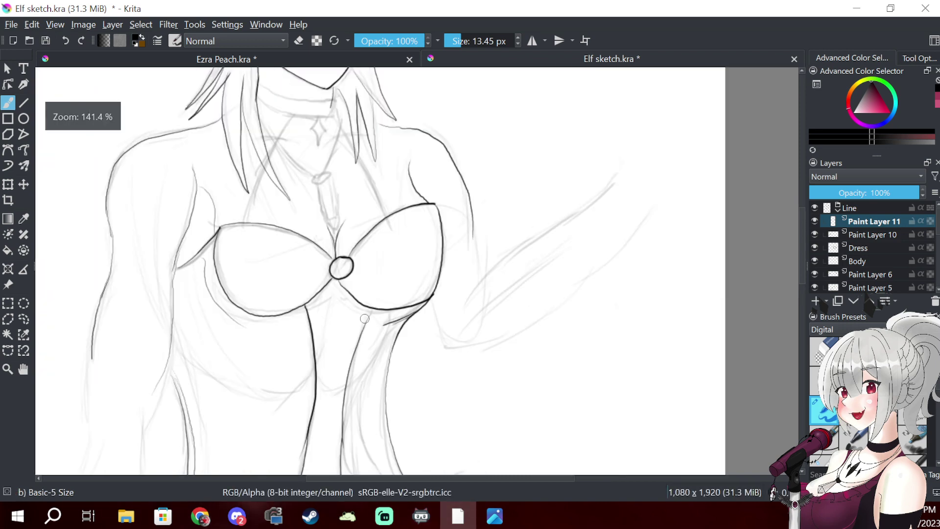
left_click_drag(353, 217, 398, 335)
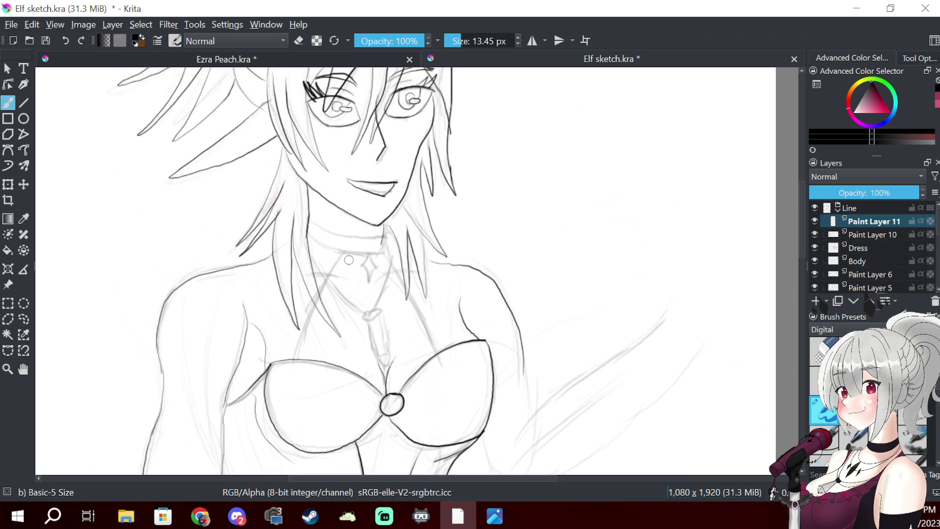
key("Insert")
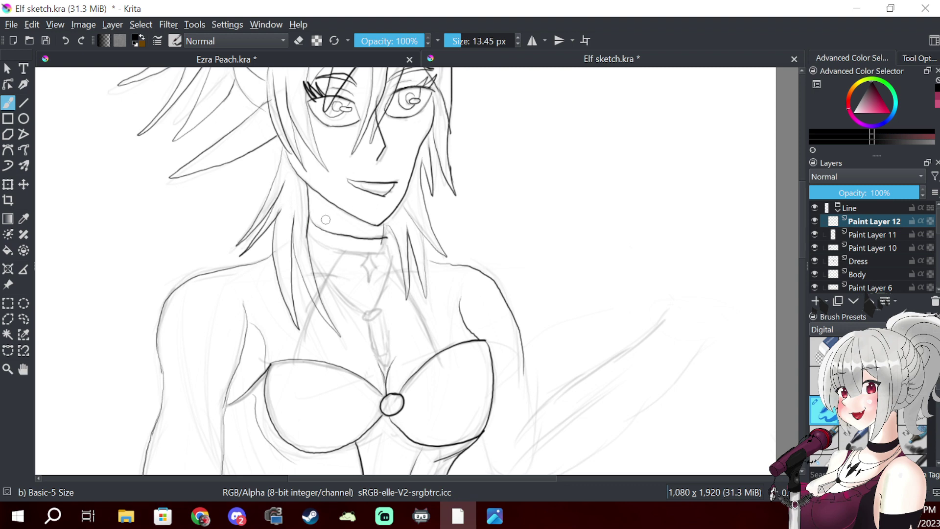
left_click_drag(322, 244, 356, 253)
key("ctrl+z")
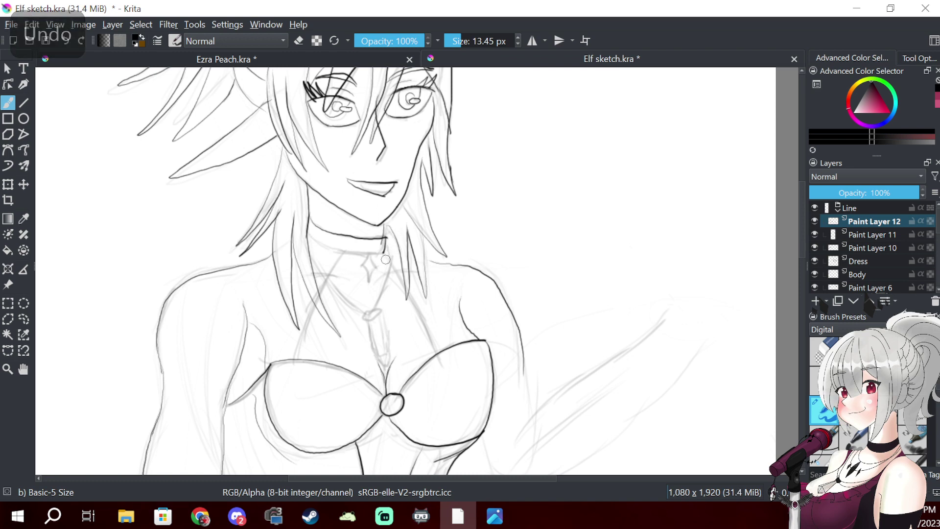
mouse_move(310, 232)
left_mouse_down()
mouse_move(326, 248)
mouse_move(394, 252)
left_mouse_up()
key("ctrl+z")
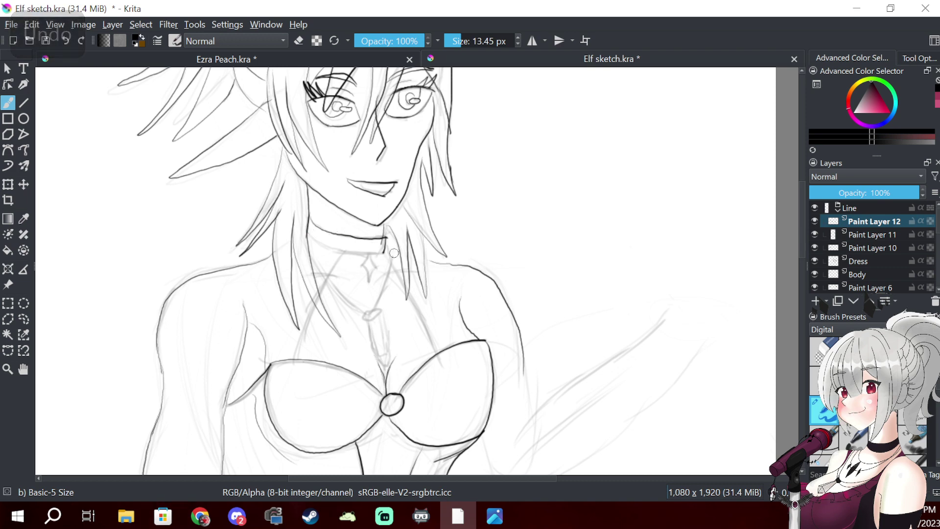
key("ctrl+z")
key("ctrl+z")
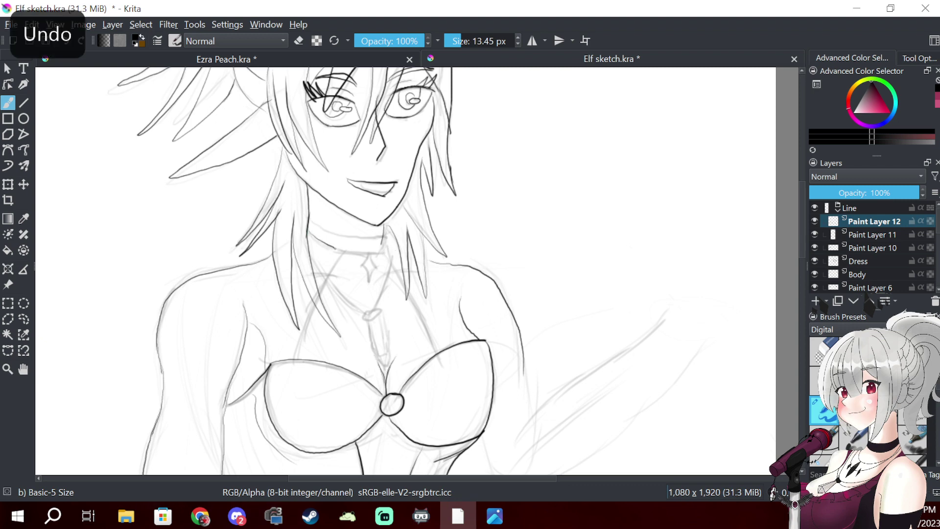
left_click(312, 217)
mouse_move(333, 230)
left_mouse_down()
mouse_move(380, 239)
mouse_move(385, 253)
left_mouse_up()
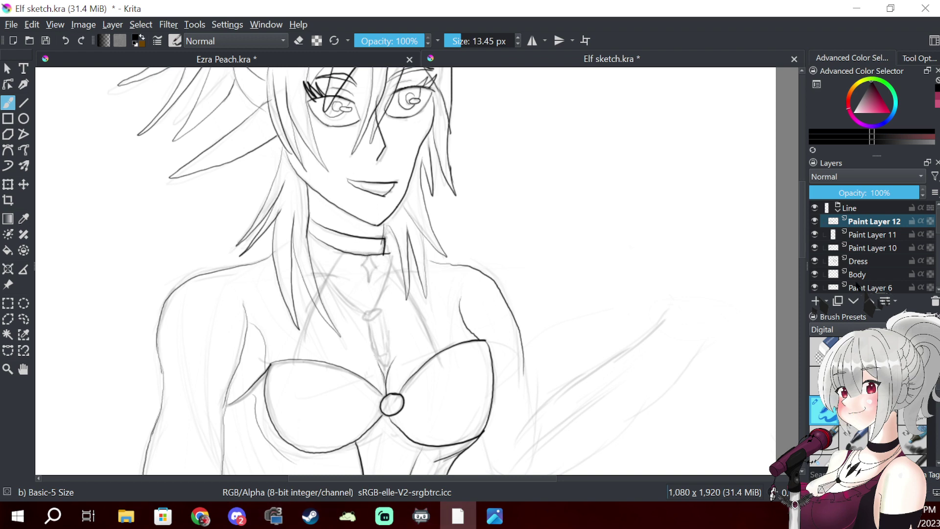
- Ink the four-pointed star charm under the choker on a new paint layer, and the two halter edges down to the cups on Paint Layer 12
left_click(816, 301)
mouse_move(368, 252)
left_mouse_down()
mouse_move(362, 267)
mouse_move(377, 266)
mouse_move(368, 283)
left_mouse_up()
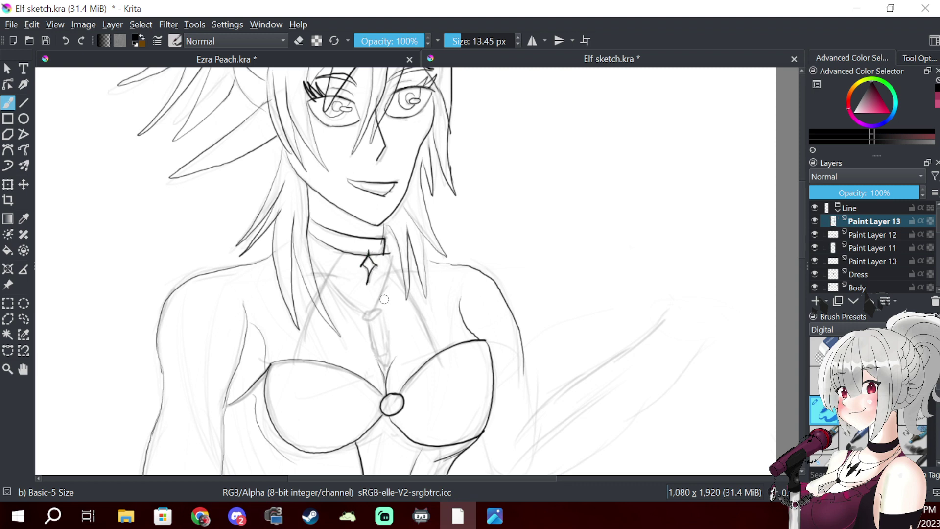
key("Page_Down")
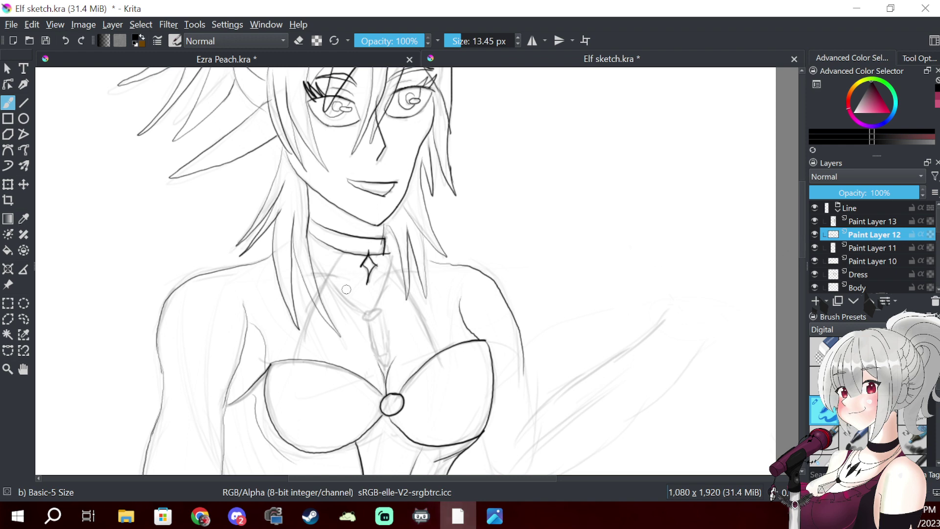
mouse_move(343, 255)
left_mouse_down()
mouse_move(300, 331)
mouse_move(297, 361)
left_mouse_up()
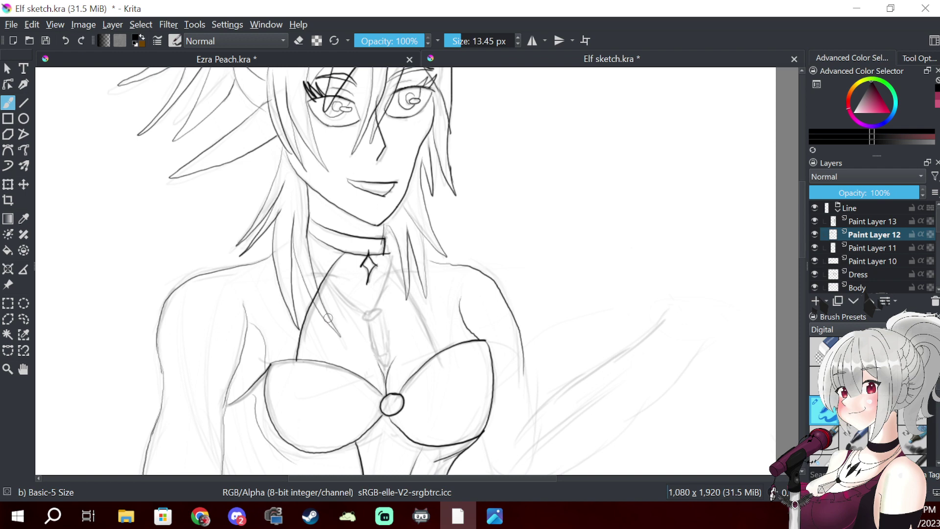
left_click_drag(400, 275, 433, 353)
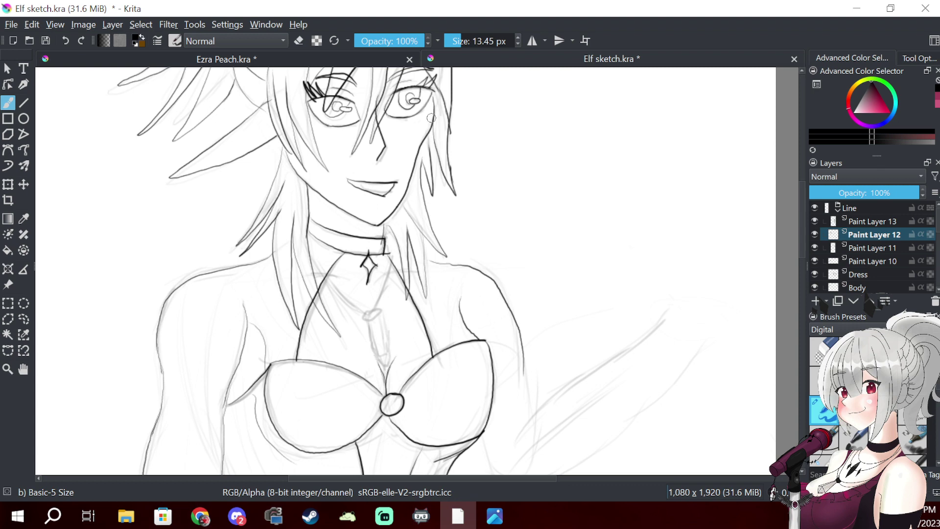
- Add a paint layer above Paint Layer 13 and name it Necklace
mouse_move(487, 193)
left_mouse_down()
mouse_move(508, 195)
mouse_move(451, 313)
mouse_move(544, 279)
mouse_move(534, 325)
left_mouse_up()
mouse_move(533, 292)
left_mouse_down()
mouse_move(529, 263)
mouse_move(538, 270)
mouse_move(539, 280)
mouse_move(519, 237)
mouse_move(544, 180)
mouse_move(595, 187)
mouse_move(560, 269)
mouse_move(506, 191)
mouse_move(533, 147)
left_mouse_up()
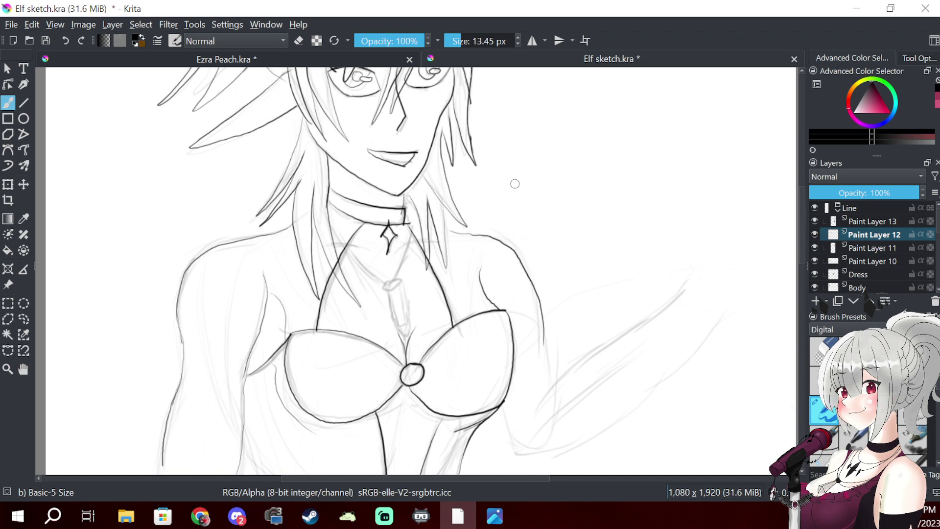
mouse_move(514, 191)
left_mouse_down()
mouse_move(524, 132)
mouse_move(426, 290)
left_mouse_up()
key("Insert")
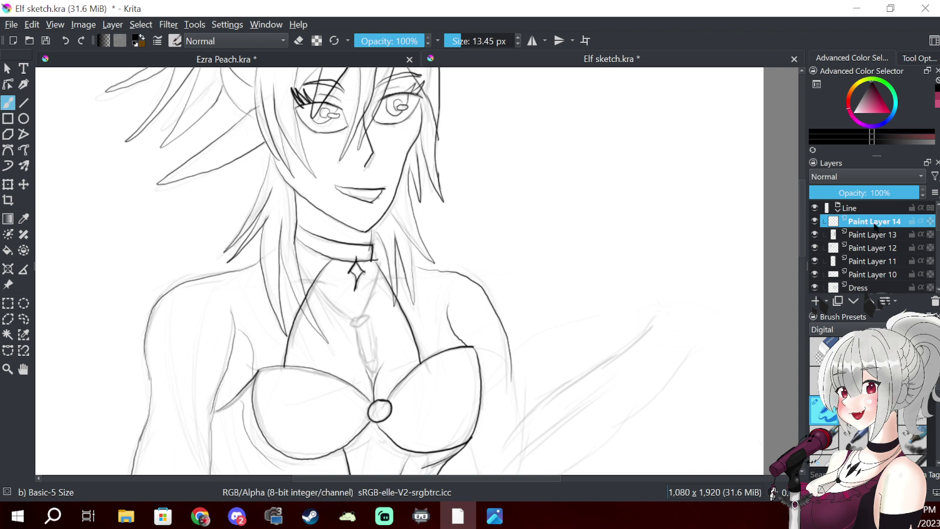
double_click(875, 223)
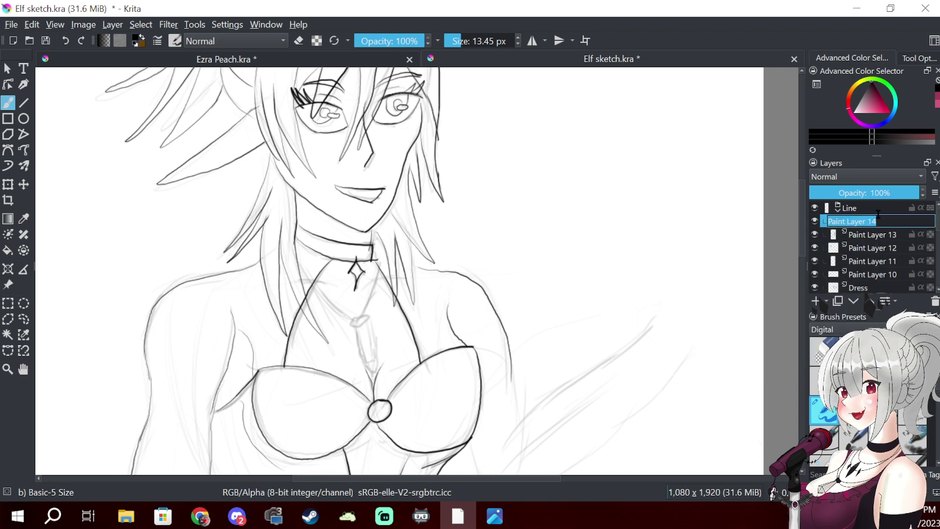
type("Necklace")
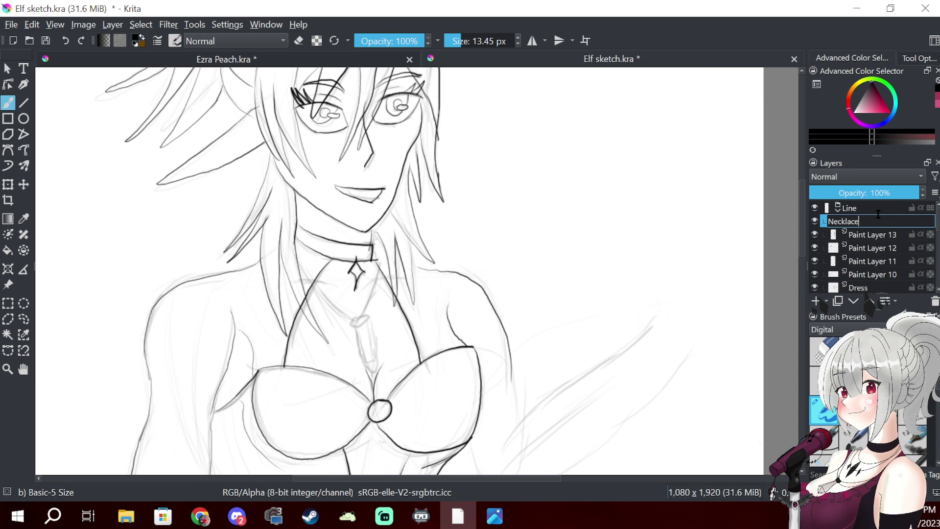
key("Return")
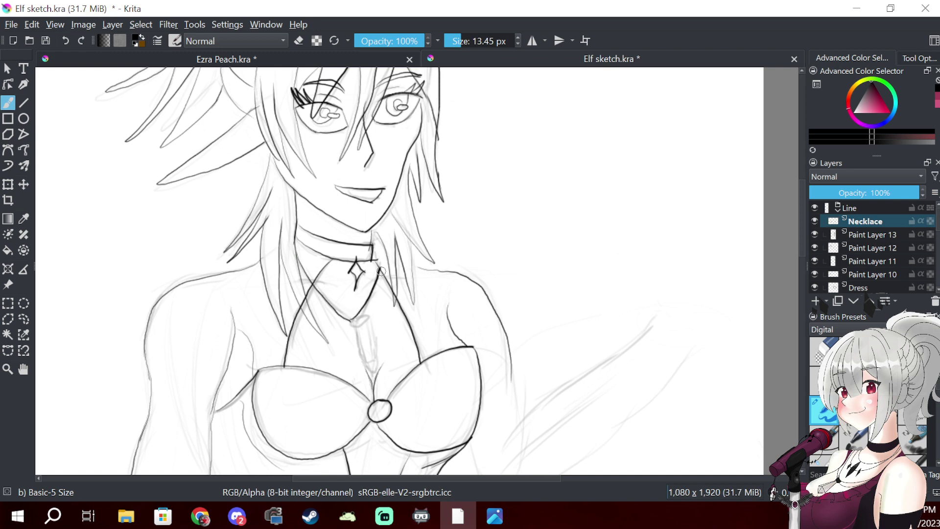
- Add a paint layer above Necklace and ink a small square clasp where the two necklace lines meet
left_click(816, 301)
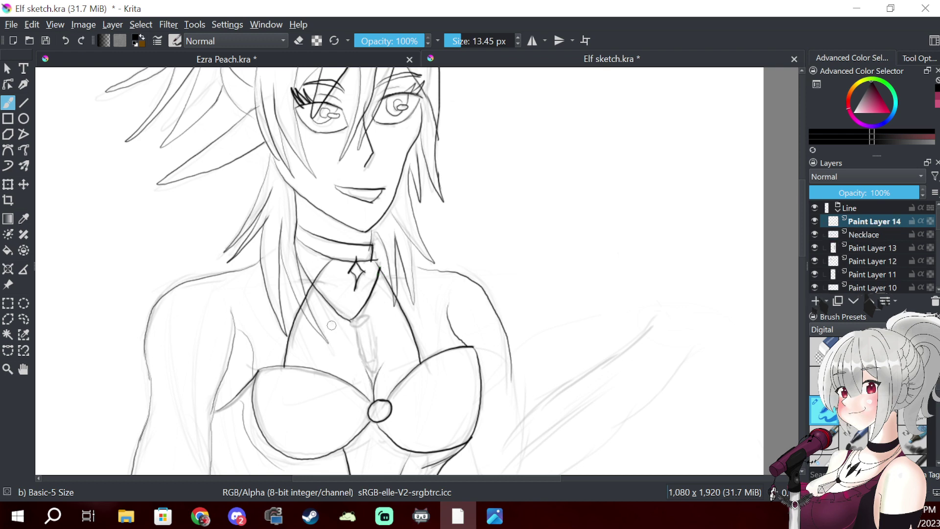
scroll(326, 316, "up", 3)
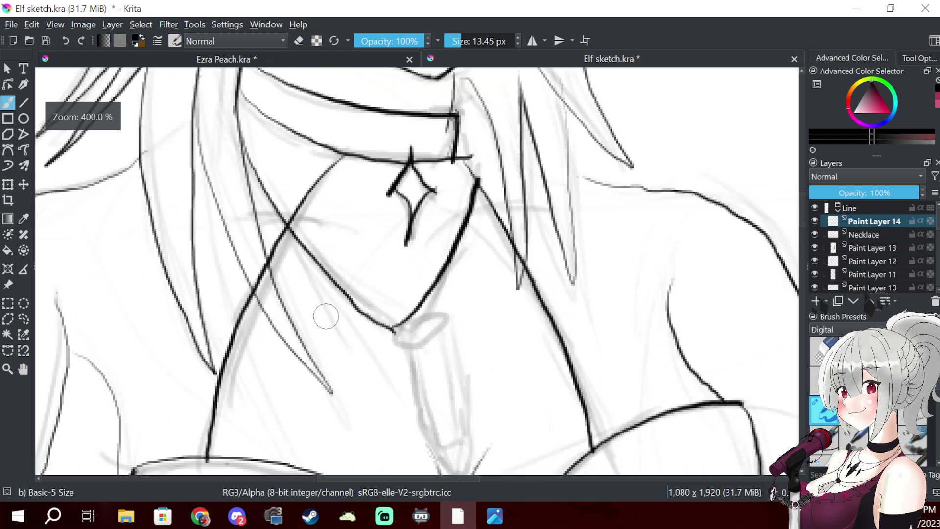
left_click_drag(430, 331, 431, 241)
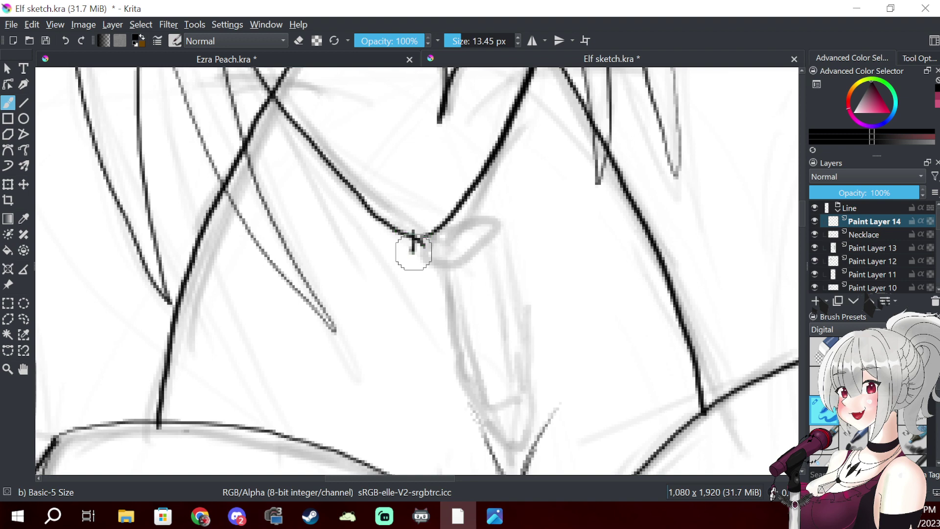
left_click_drag(437, 241, 424, 241)
key("ctrl+z")
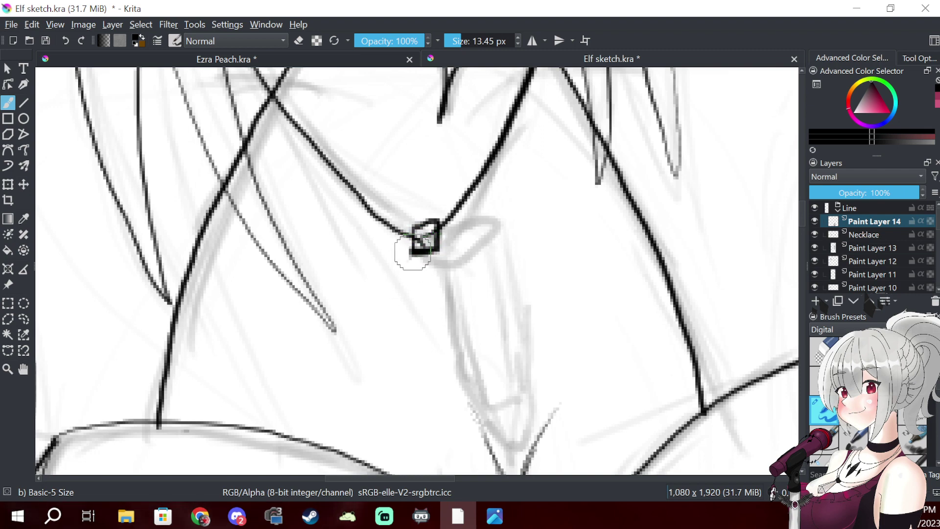
- Ink a small rough pendant shape under the clasp, and draw a short vertical line beside it on a new paint layer
mouse_move(412, 254)
left_mouse_down()
mouse_move(405, 275)
mouse_move(416, 277)
mouse_move(427, 305)
mouse_move(433, 264)
mouse_move(425, 266)
mouse_move(435, 301)
mouse_move(447, 300)
mouse_move(445, 255)
left_mouse_up()
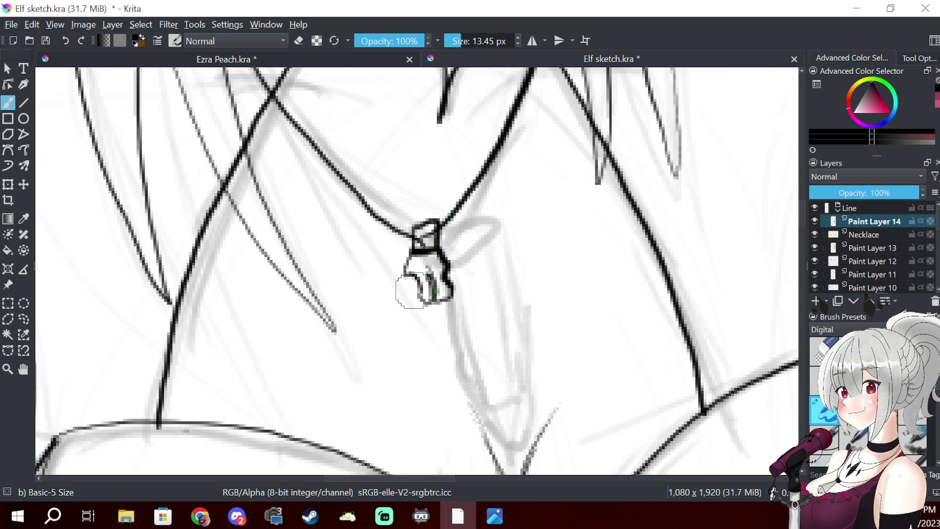
left_click(815, 299)
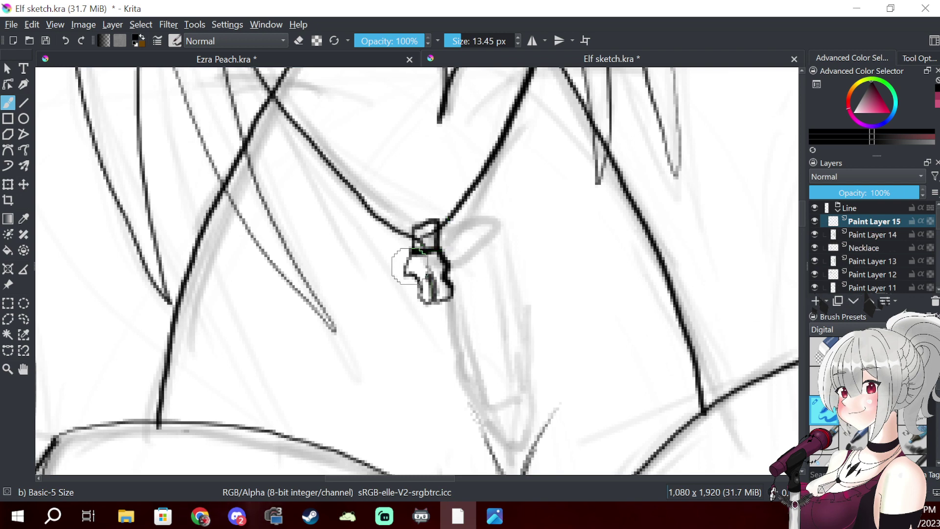
left_click_drag(405, 275, 405, 349)
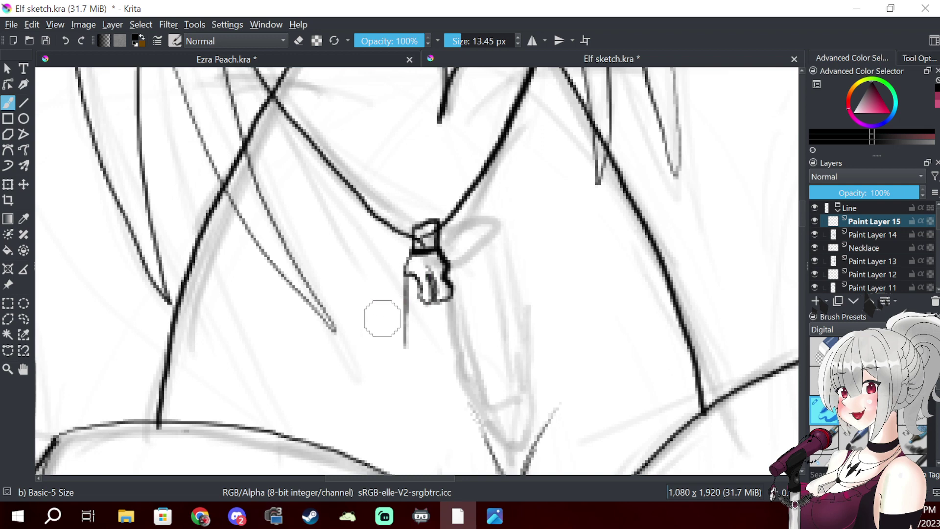
- Erase the rough pendant shape on Paint Layer 14 and the vertical line on Paint Layer 15, keeping the square clasp
left_click(869, 236)
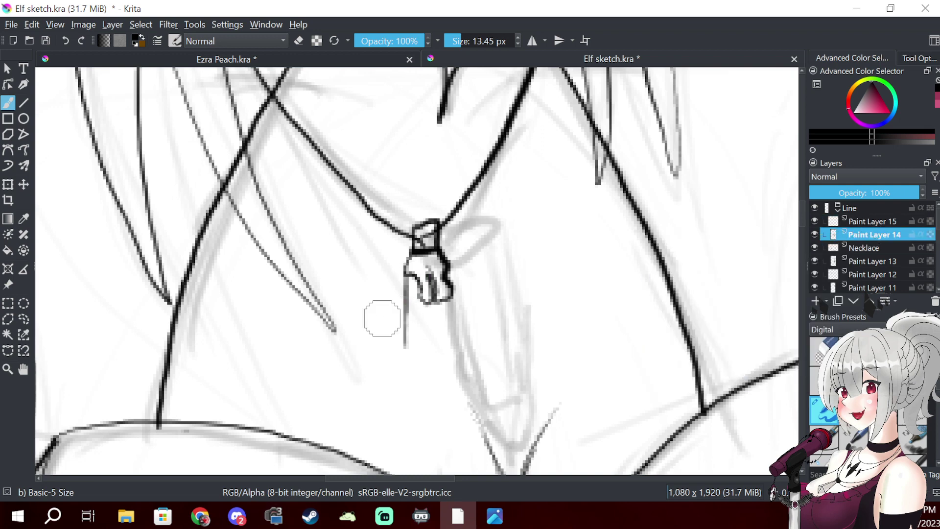
key("e")
left_click_drag(431, 306, 418, 298)
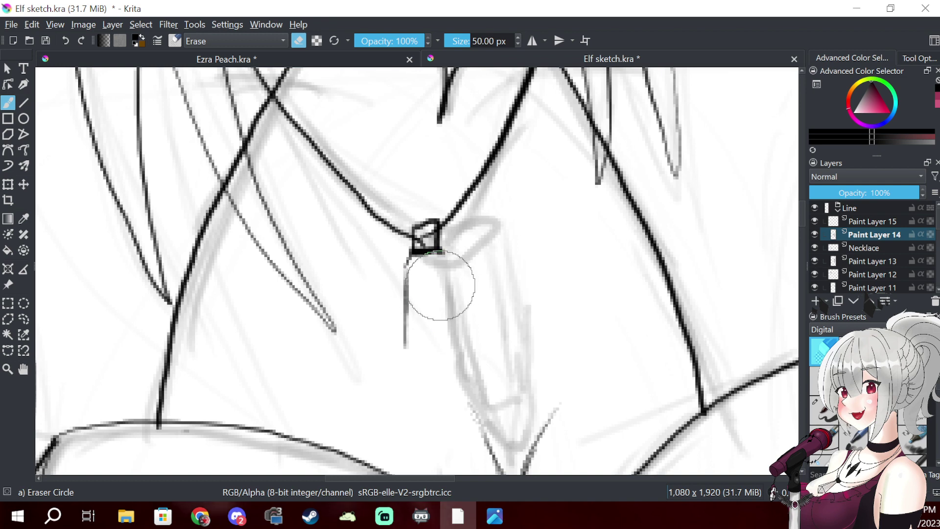
key("bracketright")
key("bracketright")
key("bracketright")
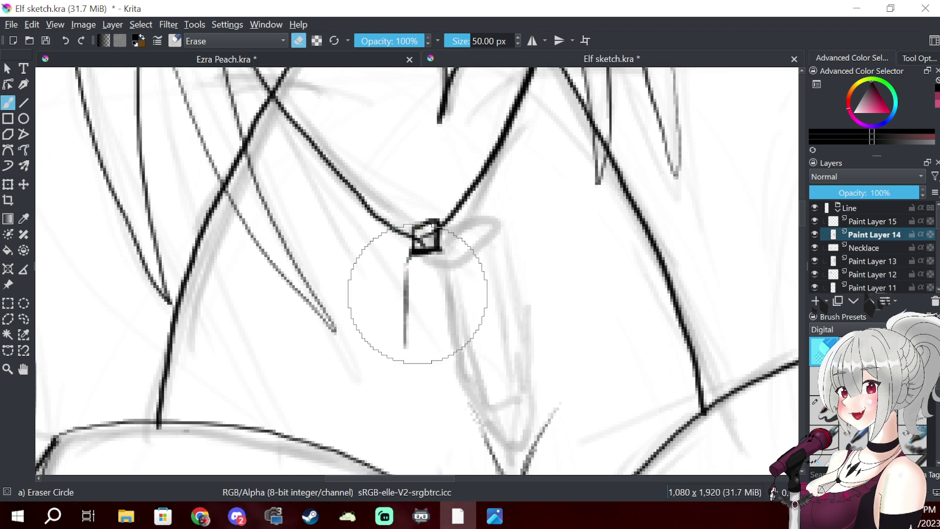
left_click(875, 249)
mouse_move(875, 249)
left_click(870, 224)
mouse_move(408, 345)
left_mouse_down()
mouse_move(417, 320)
mouse_move(399, 300)
left_mouse_up()
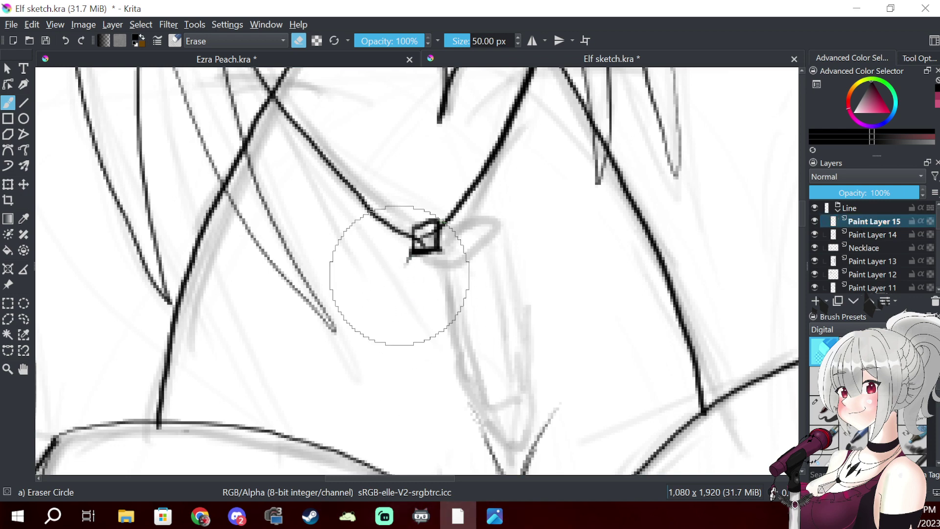
- Ink the crystal pendant's long rectangular front face below the clasp and a narrow facet along its right-hand side on Paint Layer 15
key("slash")
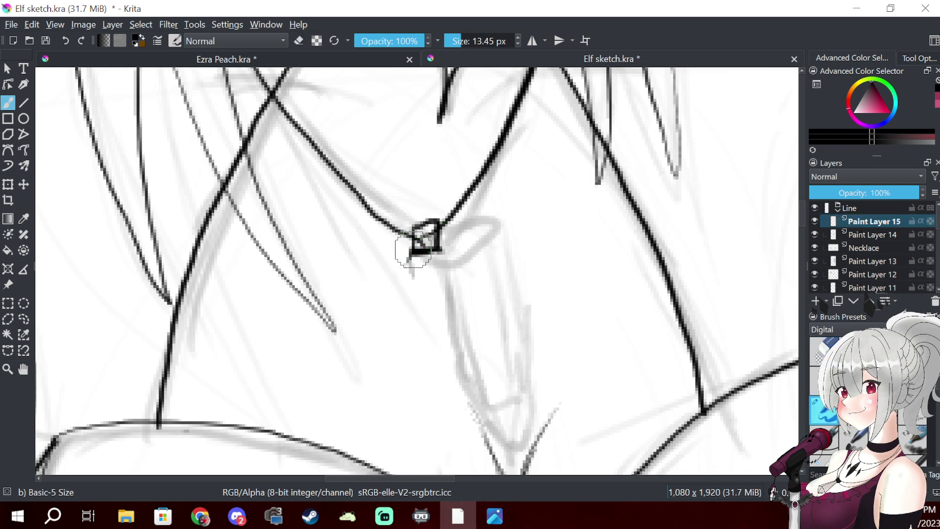
left_click_drag(411, 255, 418, 335)
left_click_drag(413, 265, 416, 353)
left_click_drag(441, 251, 446, 313)
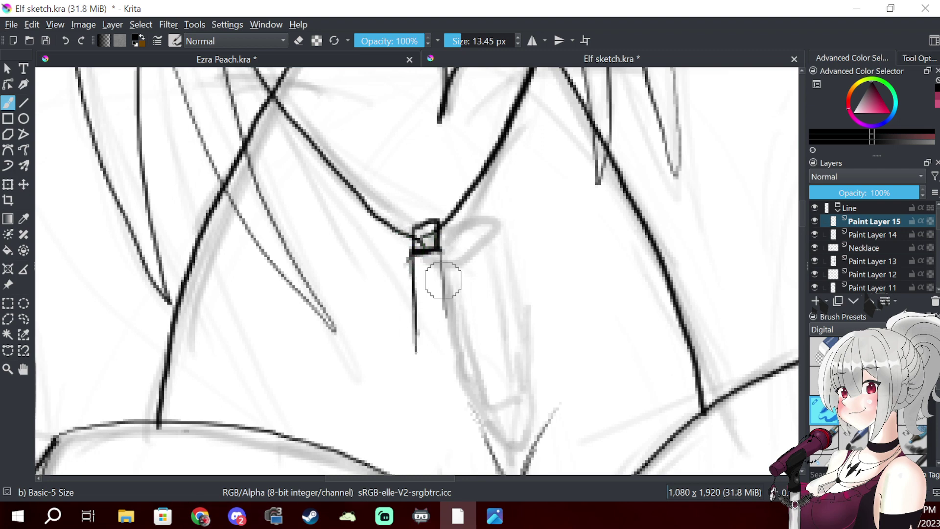
mouse_move(442, 255)
left_mouse_down()
mouse_move(449, 349)
mouse_move(418, 365)
left_mouse_up()
left_click_drag(448, 333, 452, 363)
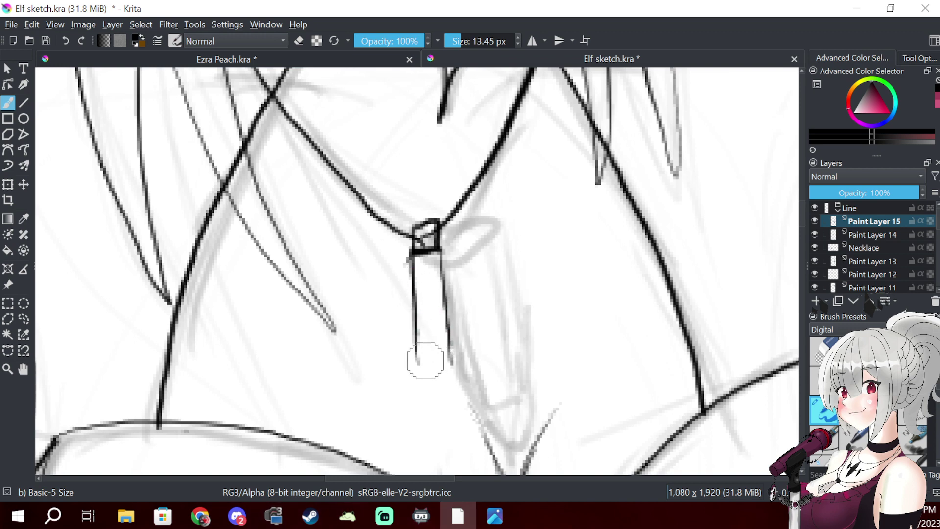
left_click_drag(417, 362, 447, 362)
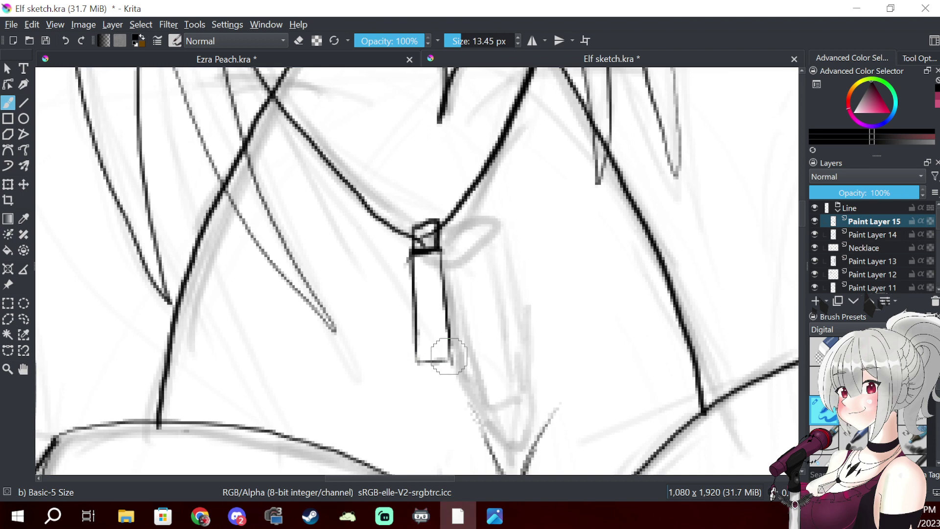
left_click_drag(451, 361, 457, 347)
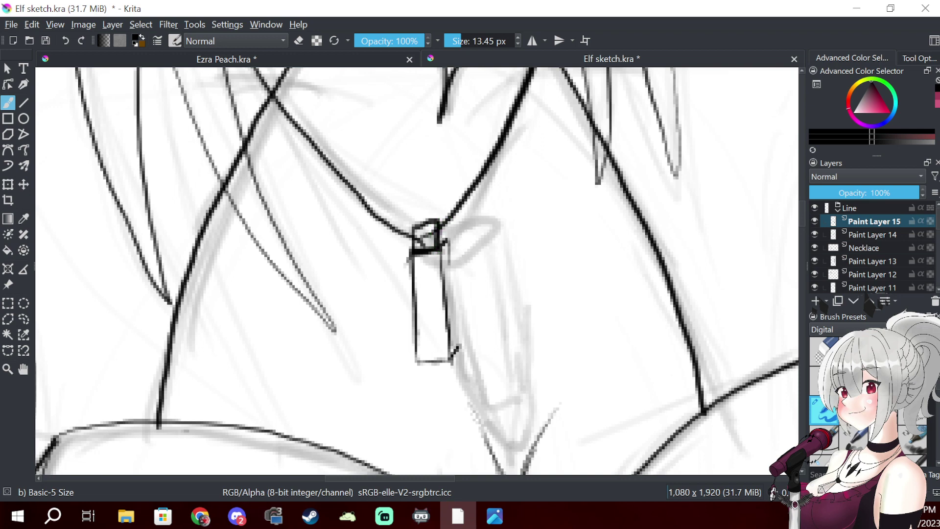
left_click_drag(447, 241, 458, 352)
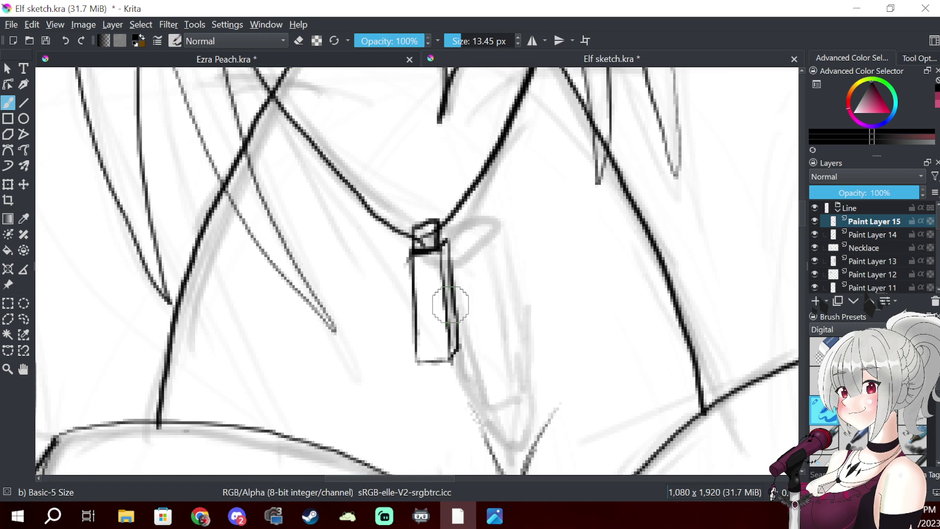
- Ink the crystal's faceted pointed tip and add a side face to the square clasp
left_click_drag(417, 362, 431, 397)
left_click_drag(450, 363, 441, 386)
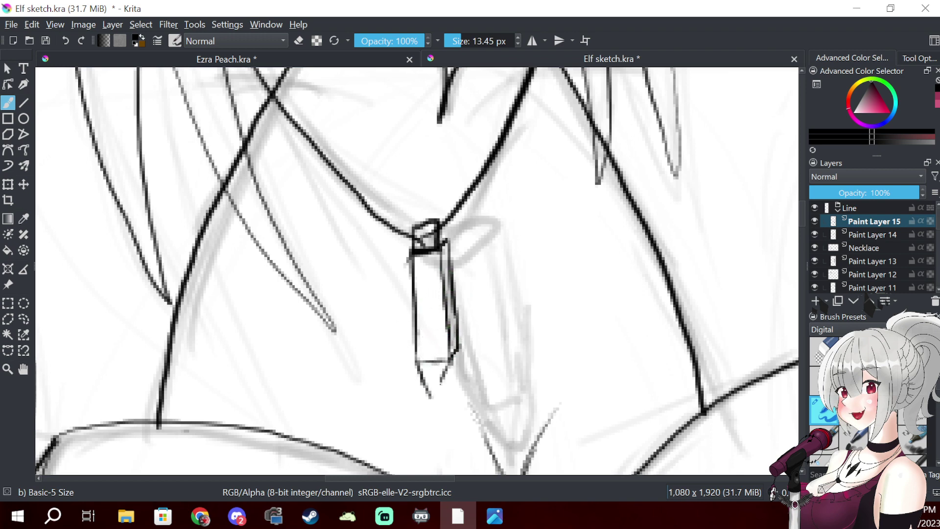
left_click_drag(461, 349, 435, 399)
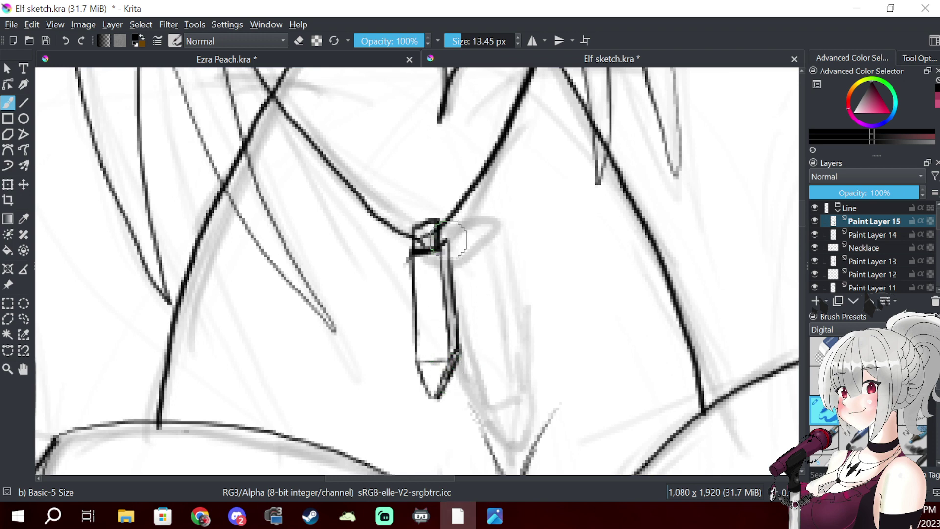
left_click_drag(442, 224, 439, 227)
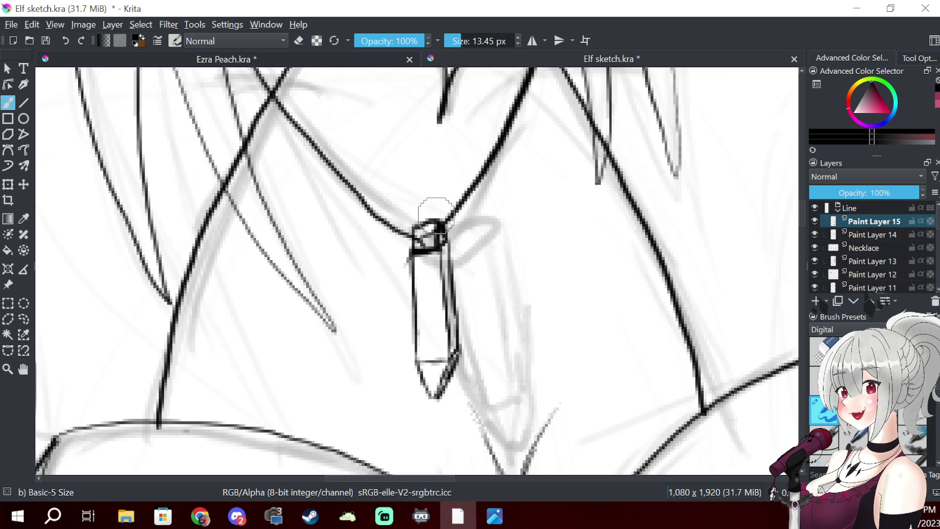
- Add a paint layer above Paint Layer 15 and ink a round ring with a small curl over the crystal's upper end
left_click(816, 301)
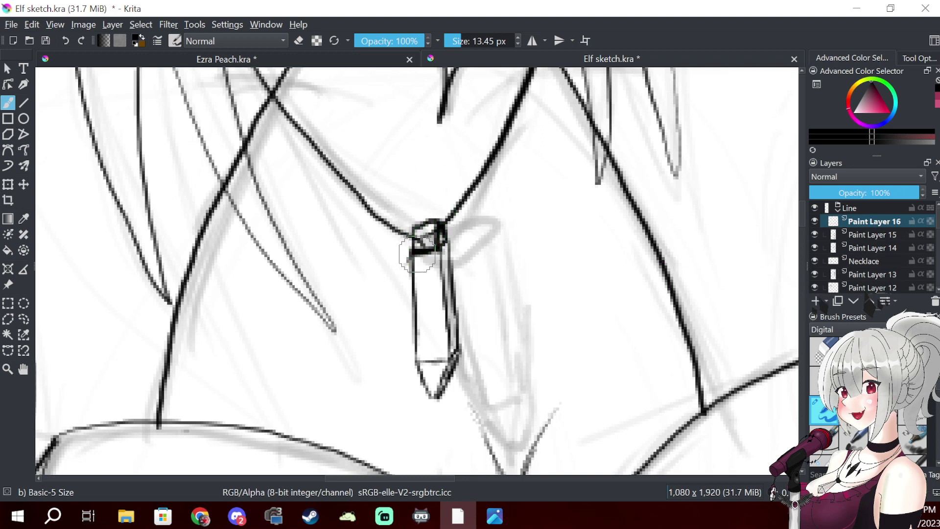
mouse_move(411, 254)
left_mouse_down()
mouse_move(420, 291)
mouse_move(405, 271)
mouse_move(429, 251)
mouse_move(428, 299)
mouse_move(448, 252)
left_mouse_up()
left_click_drag(419, 281, 447, 322)
key("ctrl+z")
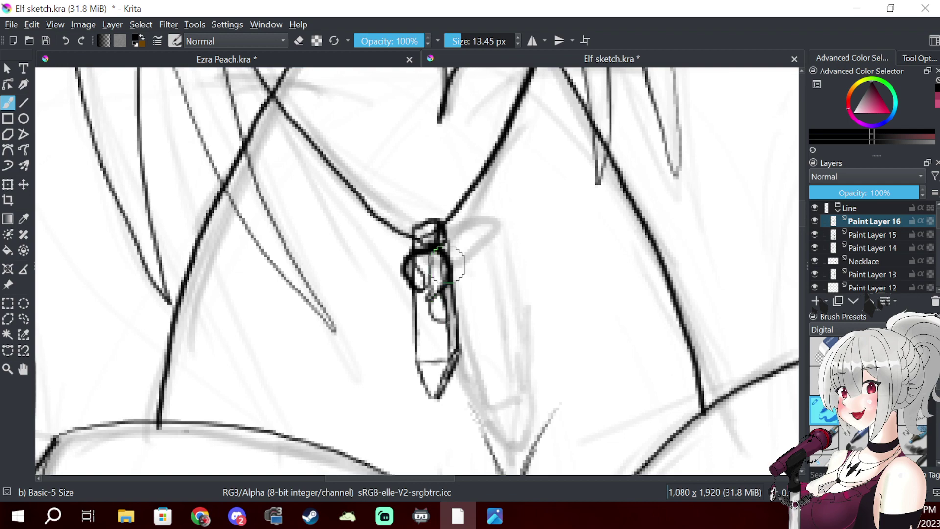
- Add a paint layer directly above the Body layer for continuing the arm's line art
mouse_move(802, 220)
left_mouse_down()
mouse_move(802, 206)
mouse_move(798, 232)
mouse_move(800, 216)
left_mouse_up()
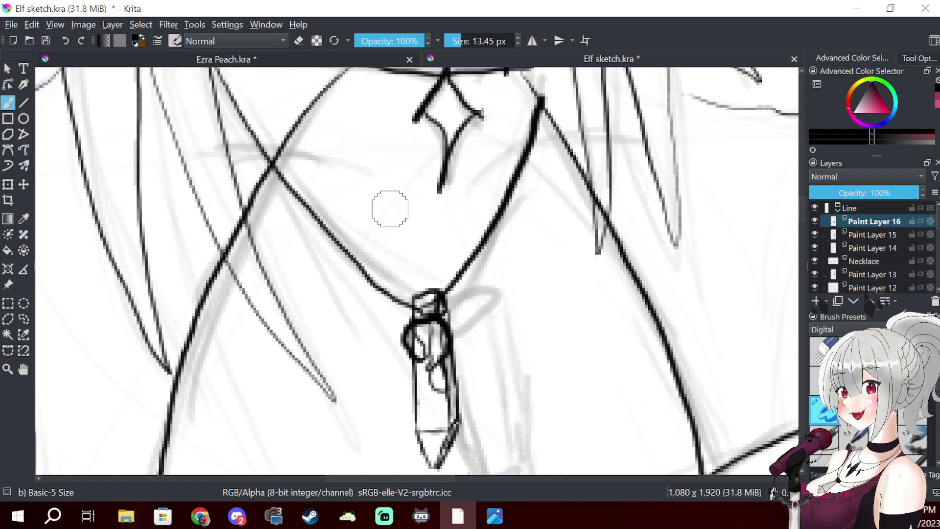
key("minus")
key("minus")
key("minus")
key("minus")
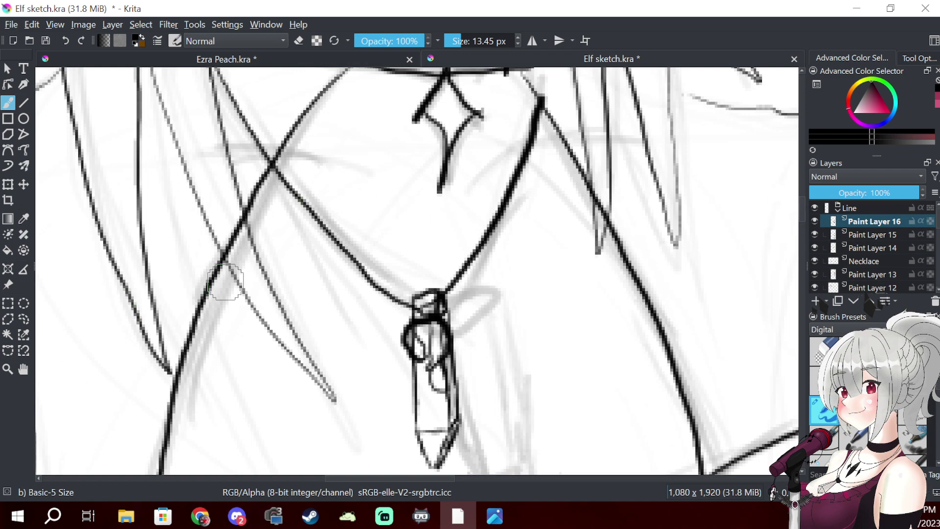
scroll(289, 288, "down", 1)
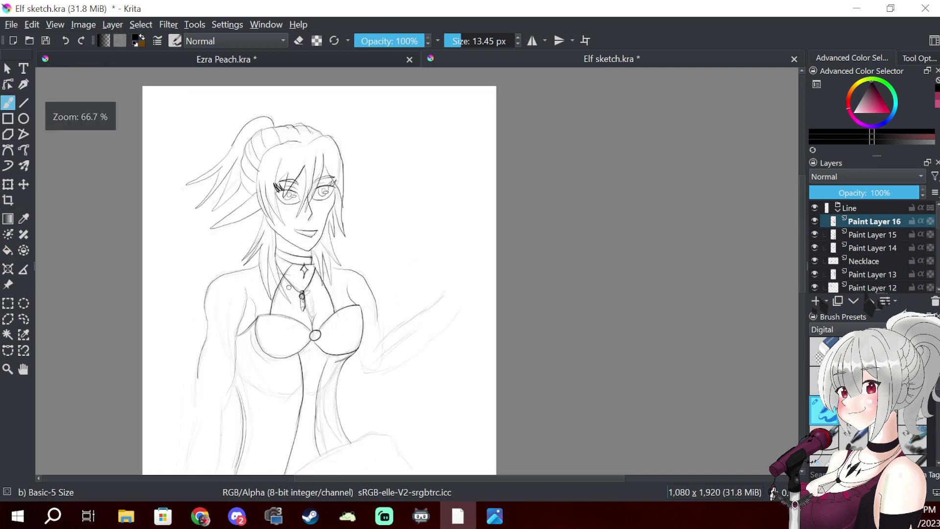
scroll(289, 288, "up", 1)
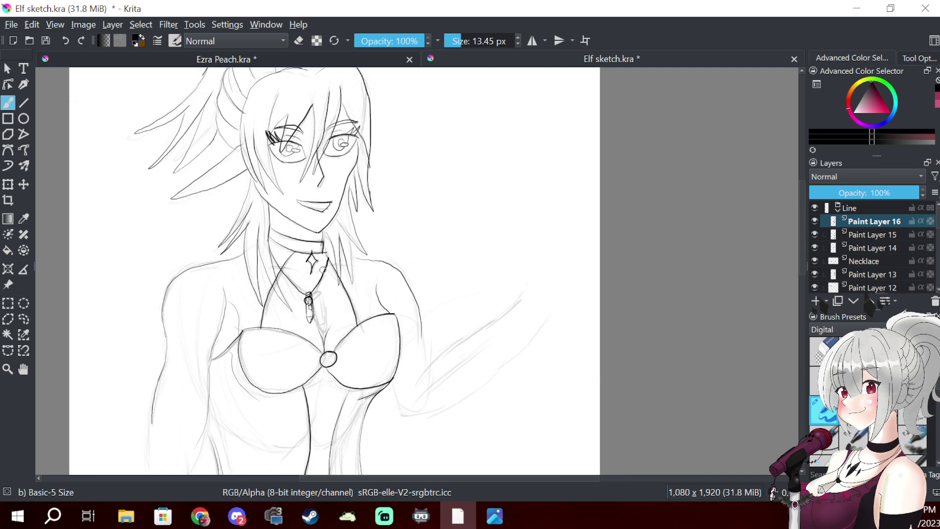
key("space")
mouse_move(356, 267)
left_mouse_down()
mouse_move(403, 301)
mouse_move(418, 121)
left_mouse_up()
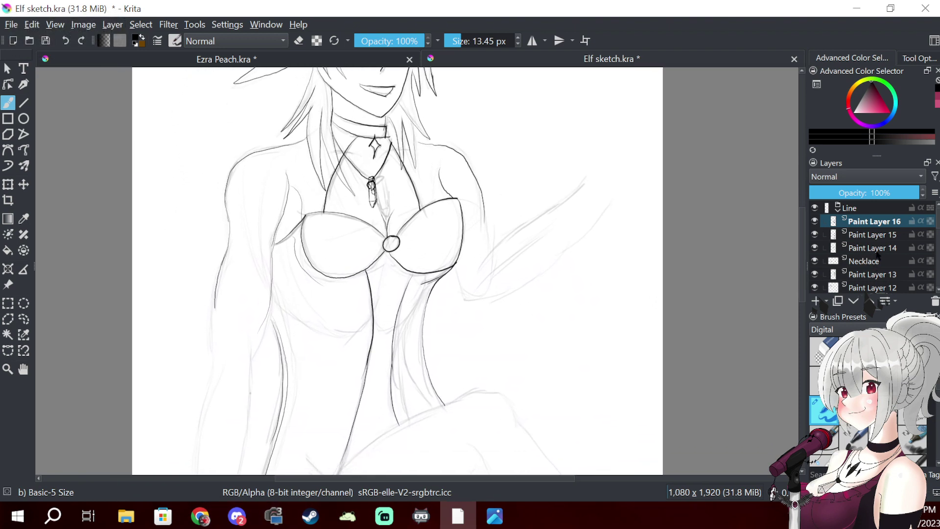
scroll(937, 230, "down", 2)
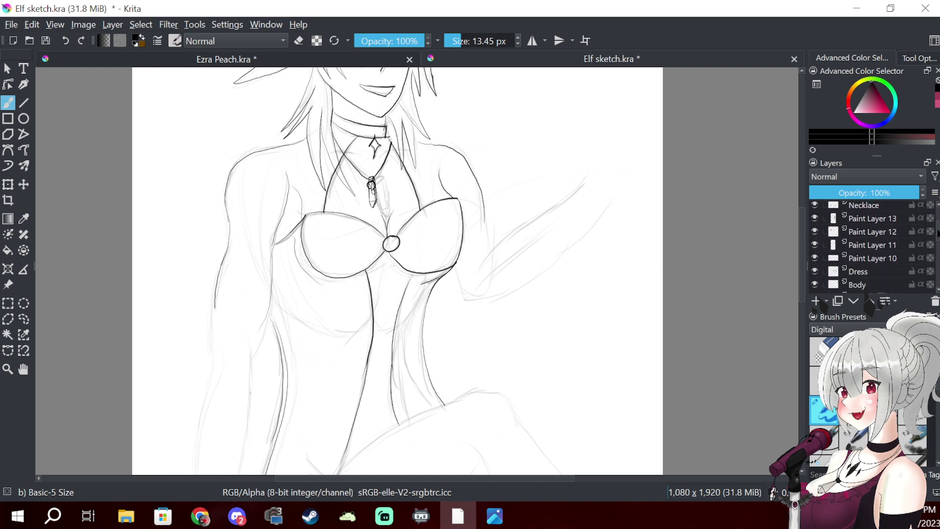
left_click(862, 263)
left_click(816, 301)
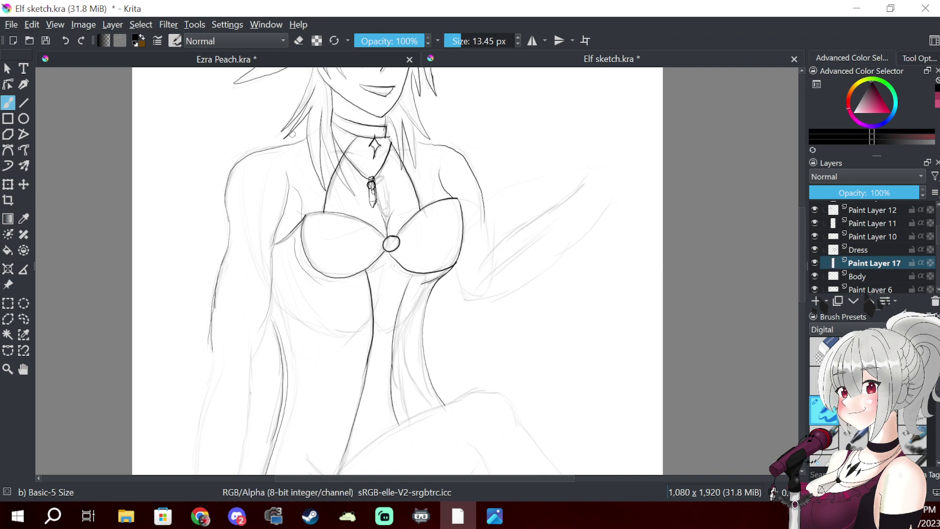
- Erase the overrun end of the lowered arm's outer line and ink both forearm contours down to the wrist on Paint Layer 17
key("e")
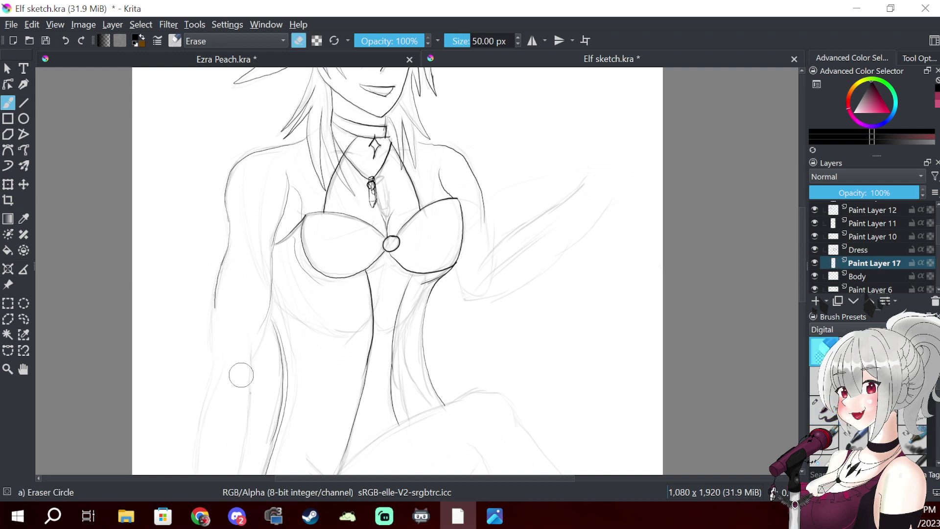
key("e")
left_click_drag(268, 309, 316, 199)
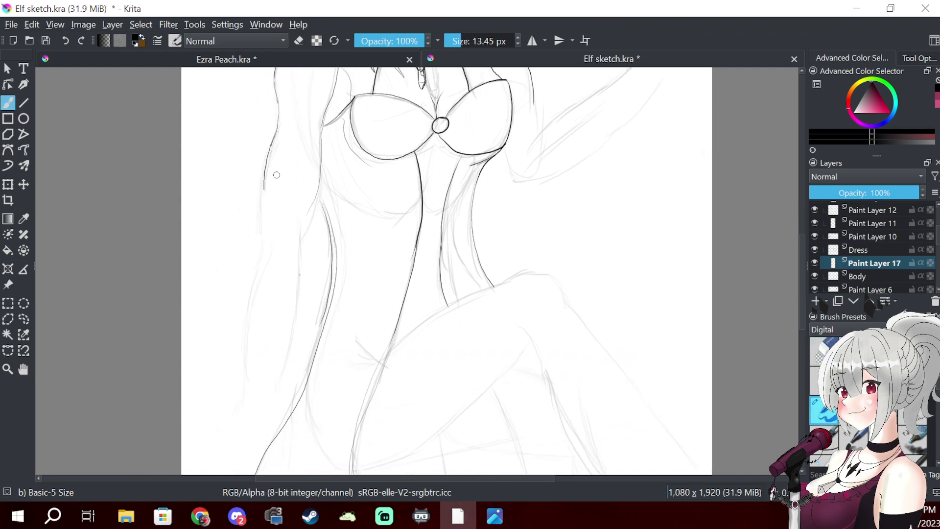
left_click_drag(284, 269, 280, 240)
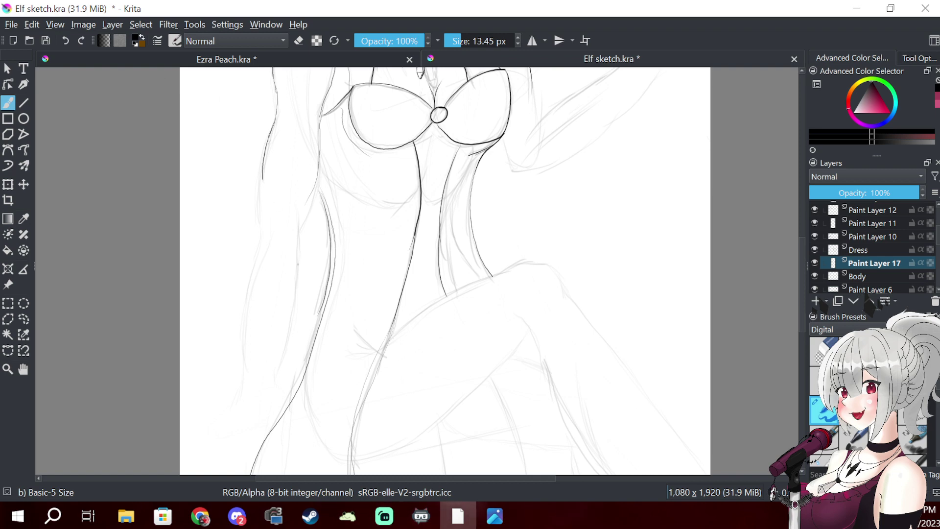
key("alt+Tab")
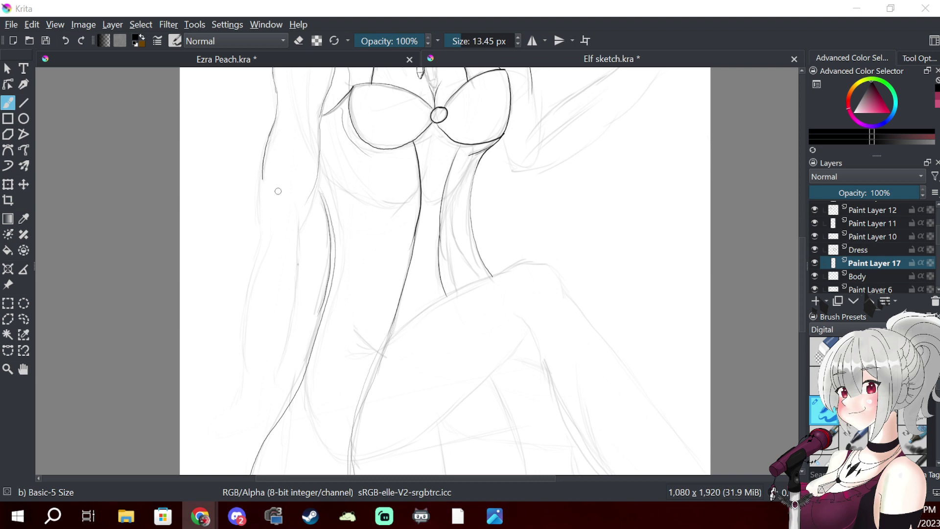
left_click(272, 142)
left_click_drag(272, 140, 267, 222)
key("e")
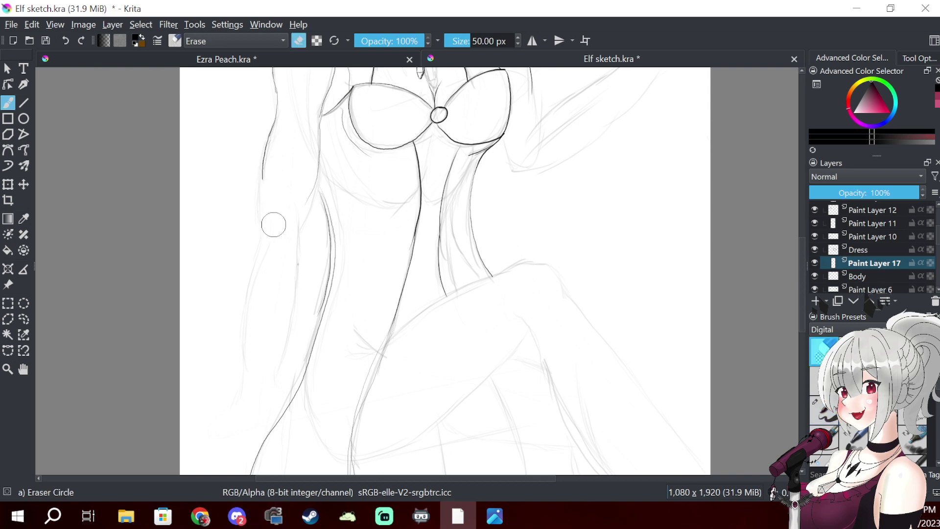
key("e")
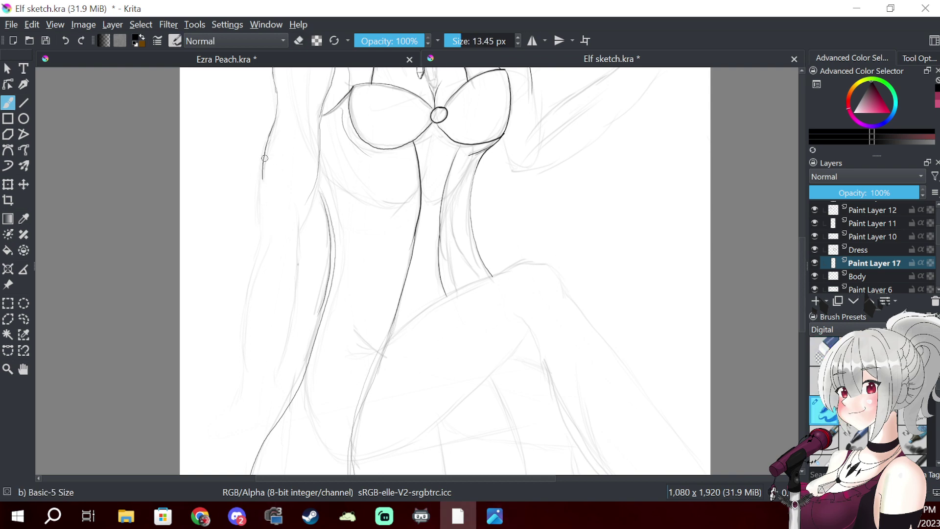
left_click_drag(263, 161, 264, 212)
mouse_move(321, 153)
left_mouse_down()
mouse_move(309, 207)
mouse_move(266, 210)
mouse_move(260, 228)
mouse_move(241, 376)
left_mouse_up()
mouse_move(296, 197)
left_mouse_down()
mouse_move(306, 239)
mouse_move(286, 371)
left_mouse_up()
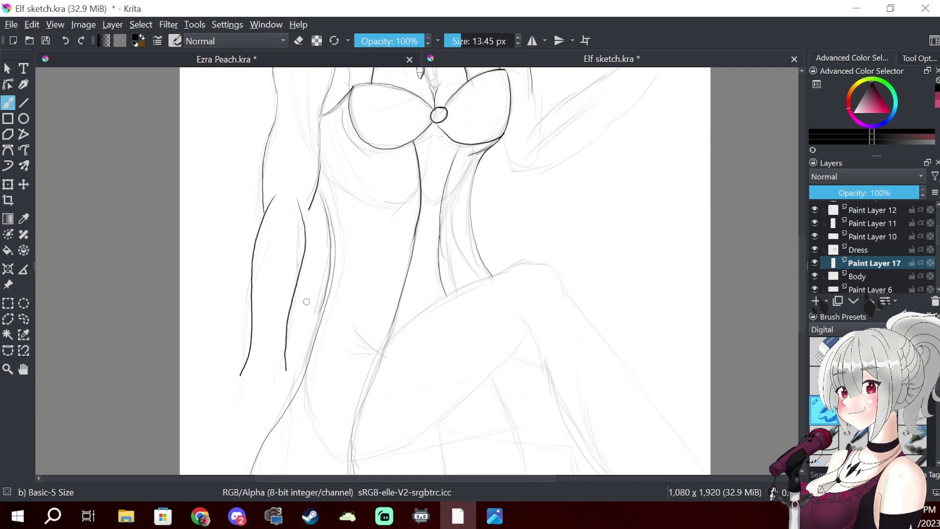
- Trim the flared lower end of the forearm's outer line at the wrist
scroll(311, 290, "down", 3)
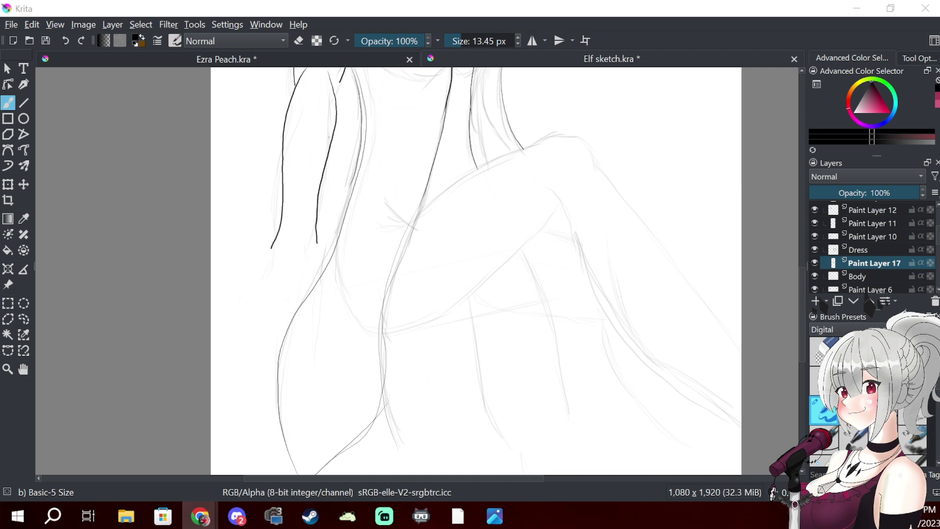
key("e")
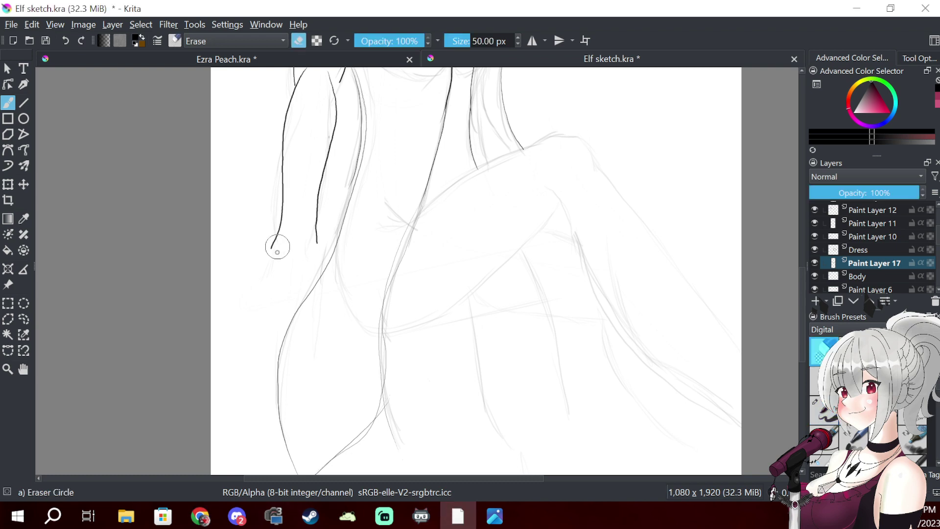
mouse_move(265, 245)
left_mouse_down()
mouse_move(279, 258)
mouse_move(279, 246)
mouse_move(260, 252)
left_mouse_up()
key("e")
mouse_move(280, 226)
left_mouse_down()
mouse_move(296, 251)
mouse_move(316, 235)
left_mouse_up()
key("ctrl+z")
key("ctrl+z")
key("ctrl+z")
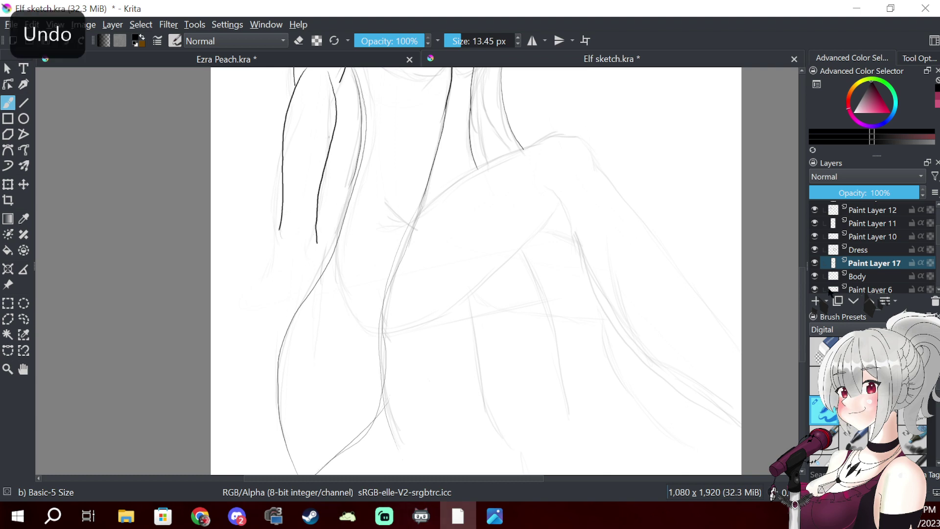
- Add a paint layer above Paint Layer 17 and outline the lowered hand as a blocky palm with a rounded thumb base at the wrist
left_click(815, 300)
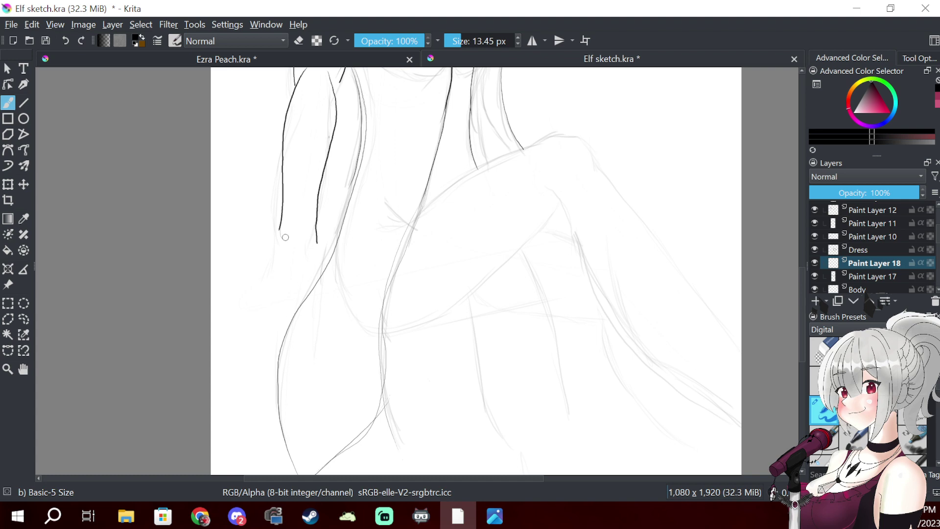
mouse_move(280, 217)
left_mouse_down()
mouse_move(259, 216)
mouse_move(243, 244)
left_mouse_up()
mouse_move(252, 242)
left_mouse_down()
mouse_move(242, 247)
mouse_move(274, 254)
left_mouse_up()
key("e")
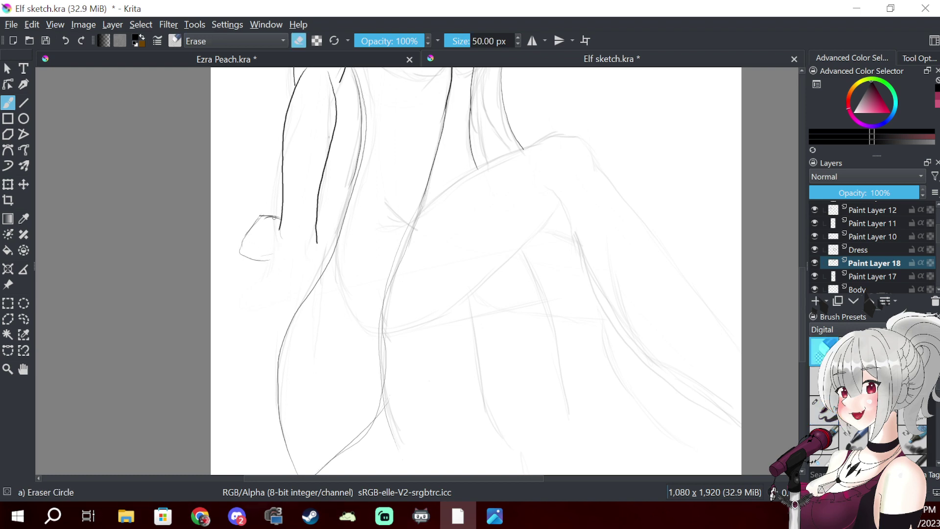
mouse_move(243, 277)
left_mouse_down()
mouse_move(268, 226)
mouse_move(253, 226)
mouse_move(278, 234)
mouse_move(248, 244)
mouse_move(255, 233)
mouse_move(239, 253)
mouse_move(249, 275)
mouse_move(275, 272)
mouse_move(261, 273)
mouse_move(304, 246)
mouse_move(318, 260)
mouse_move(326, 230)
left_mouse_up()
key("e")
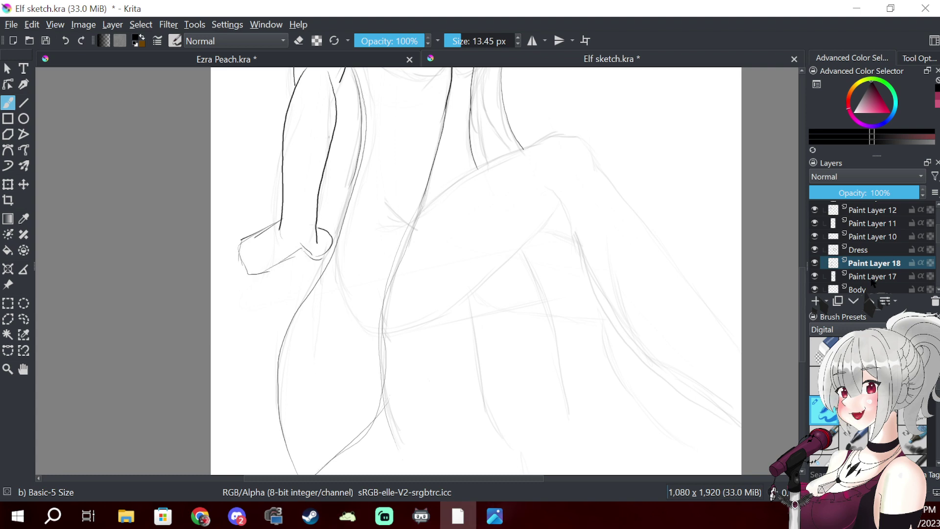
- Add an empty paint layer above Paint Layer 18 and make Paint Layer 17 the active layer
left_click(816, 301)
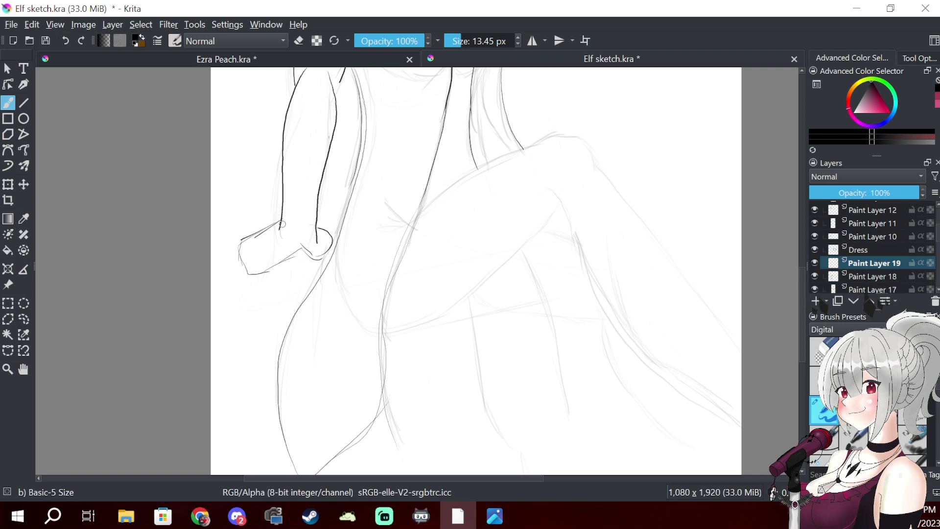
left_click(876, 280)
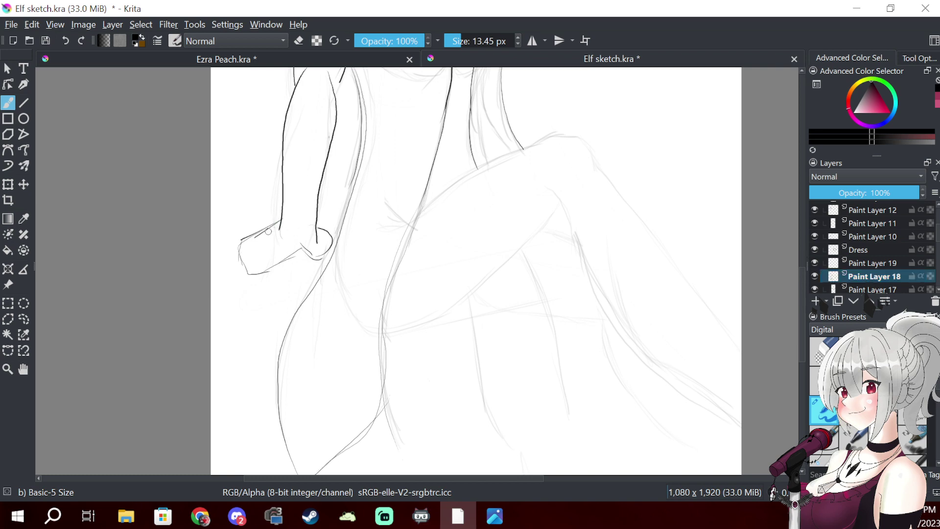
mouse_move(276, 230)
left_mouse_down()
mouse_move(253, 442)
mouse_move(248, 401)
left_mouse_up()
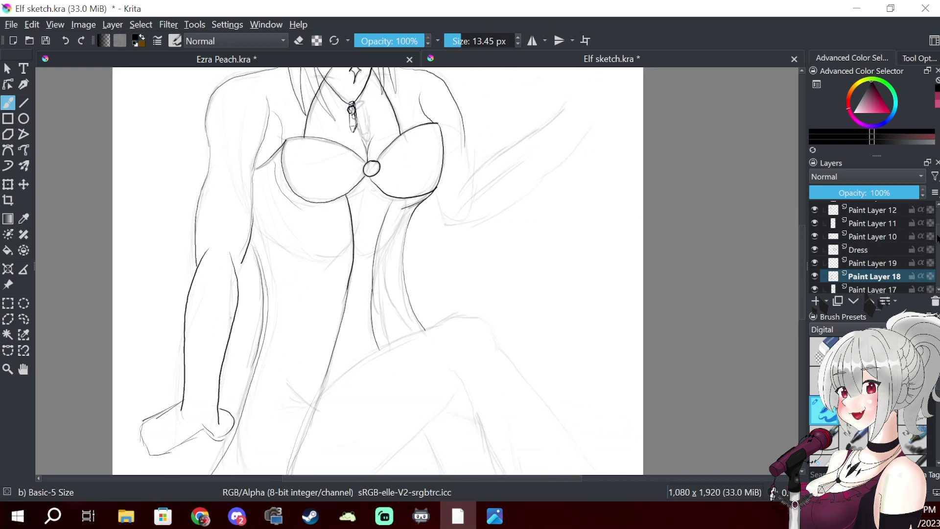
scroll(931, 240, "down", 1)
left_click(876, 270)
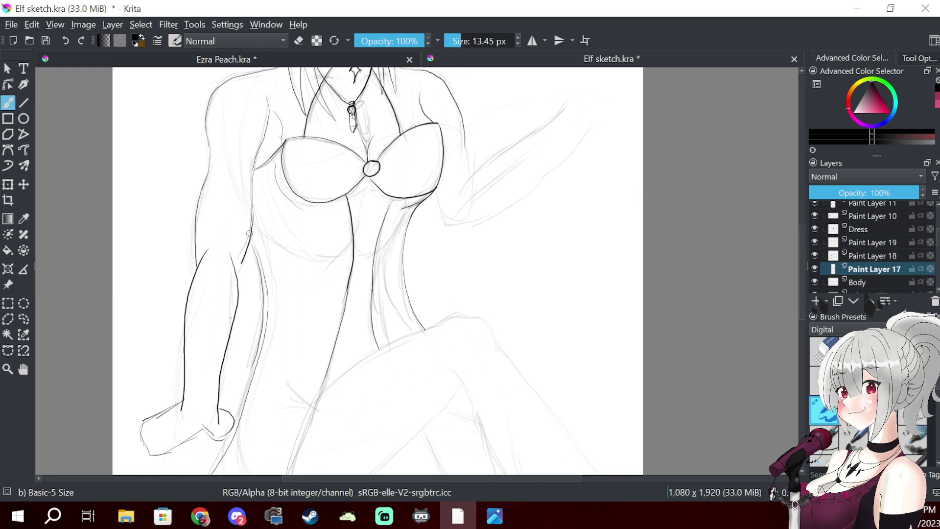
left_click_drag(240, 265, 252, 231)
mouse_move(382, 170)
left_mouse_down()
mouse_move(321, 326)
mouse_move(338, 337)
mouse_move(352, 266)
left_mouse_up()
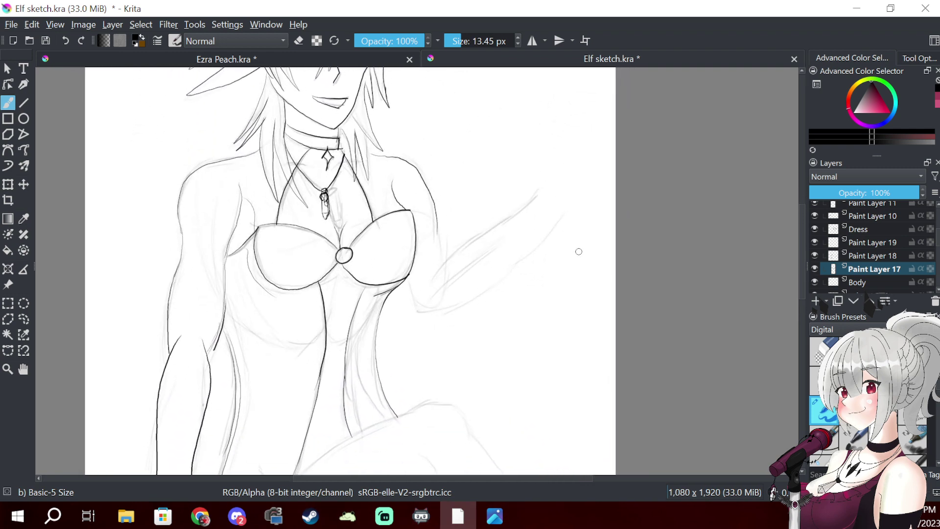
mouse_move(227, 357)
left_mouse_down()
mouse_move(284, 187)
mouse_move(282, 197)
left_mouse_up()
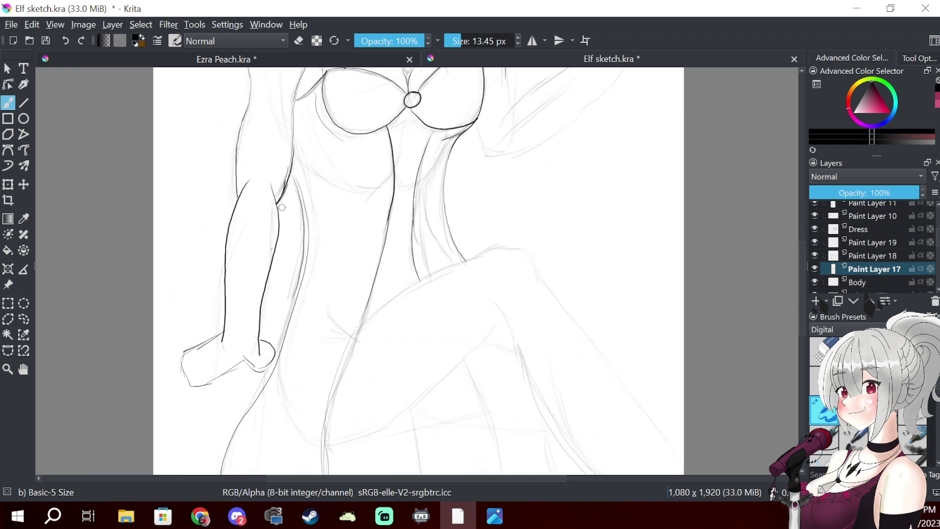
key("ctrl+z")
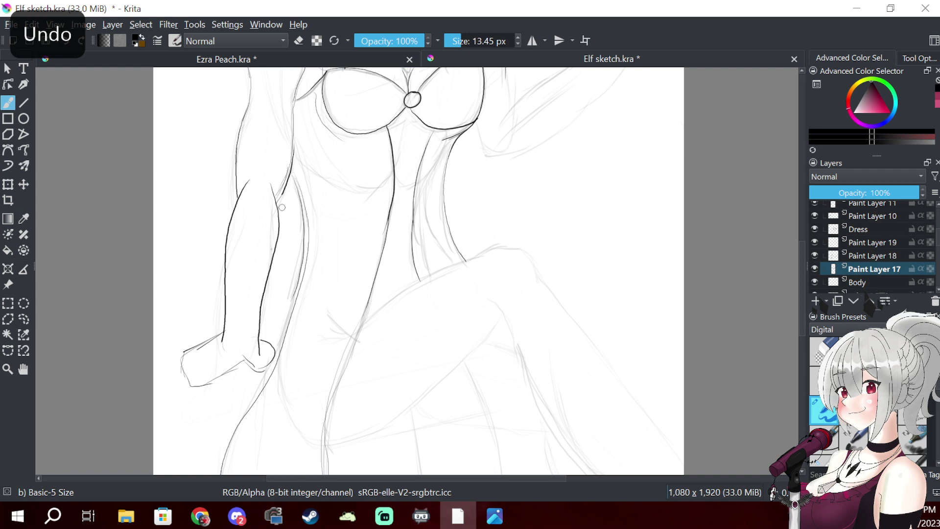
right_click(280, 181)
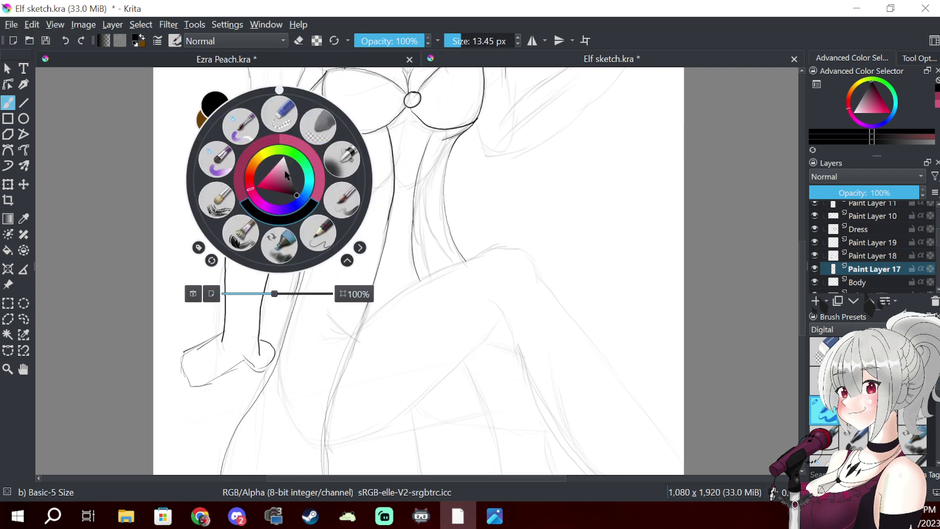
left_click(319, 127)
left_click_drag(282, 199, 301, 225)
key("ctrl+z")
key("ctrl+z")
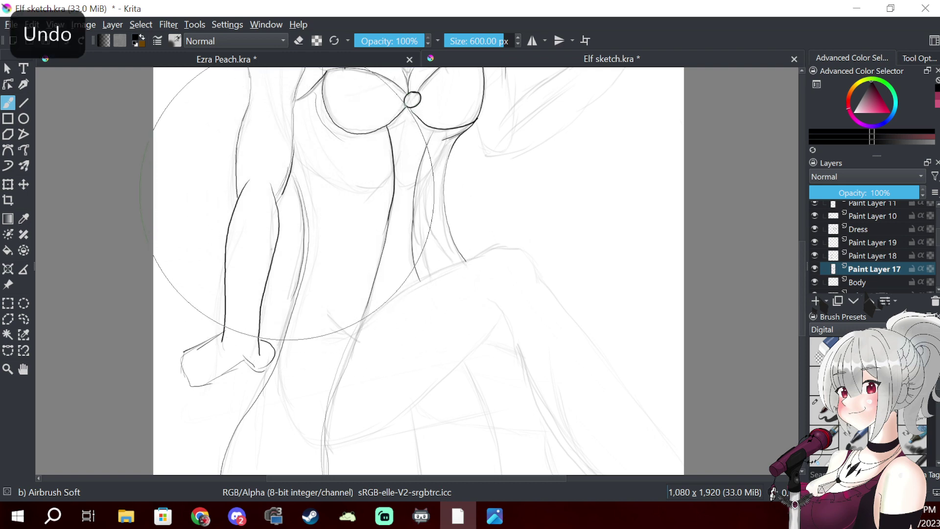
- Switch to the Basic-6 Details brush, join the lowered arm's inner line at the elbow, and extend the raised arm's upper-arm lines towards its elbow
right_click(293, 192)
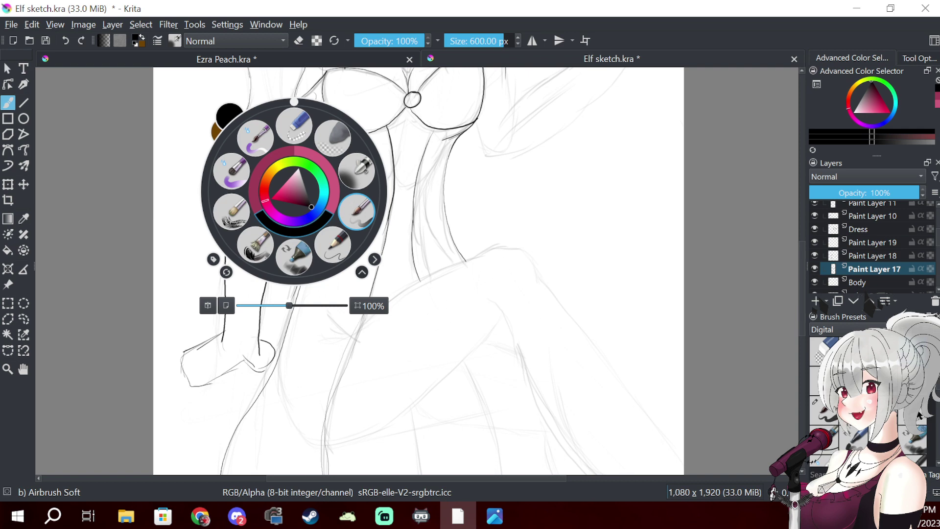
left_click(824, 410)
left_click(855, 411)
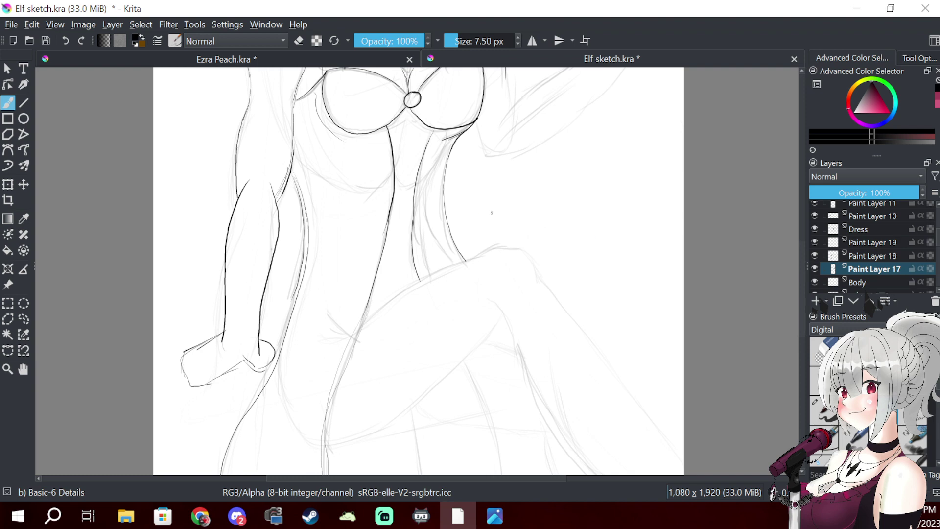
mouse_move(287, 189)
left_mouse_down()
mouse_move(269, 399)
mouse_move(274, 378)
left_mouse_up()
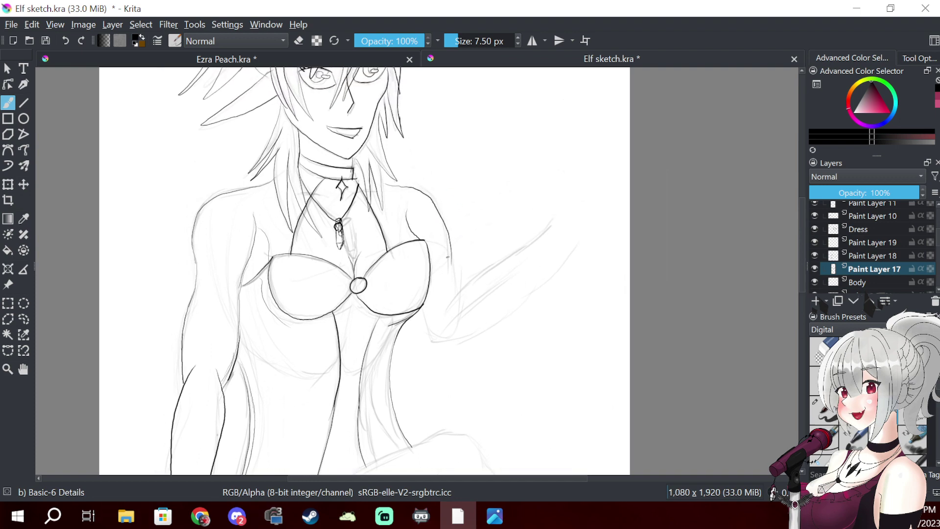
mouse_move(450, 248)
left_mouse_down()
mouse_move(455, 291)
mouse_move(430, 329)
left_mouse_up()
- Add a paint layer directly above the Sketch Merged layer
scroll(929, 243, "down", 5)
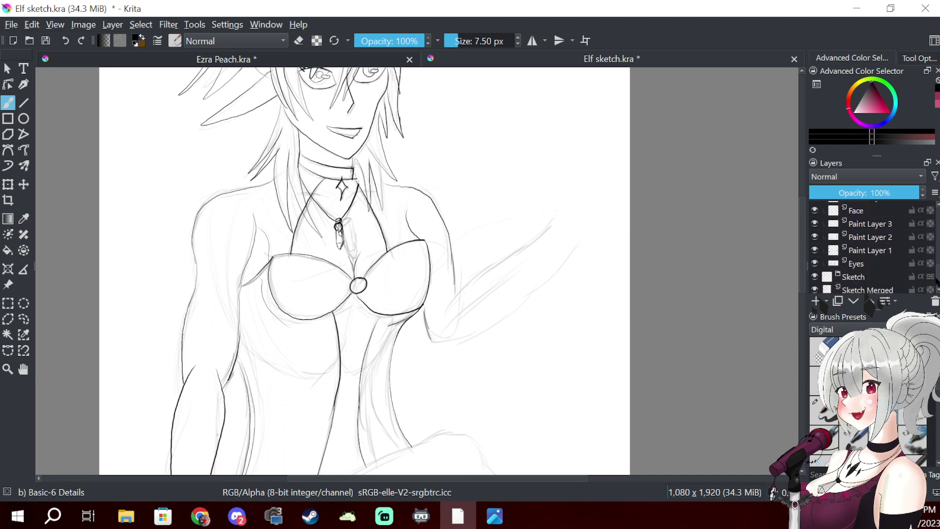
left_click(867, 263)
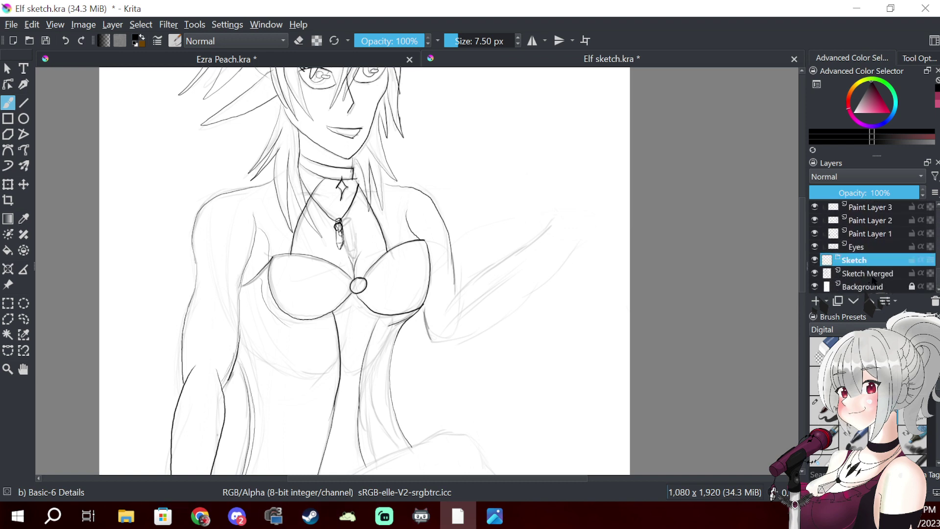
left_click(873, 275)
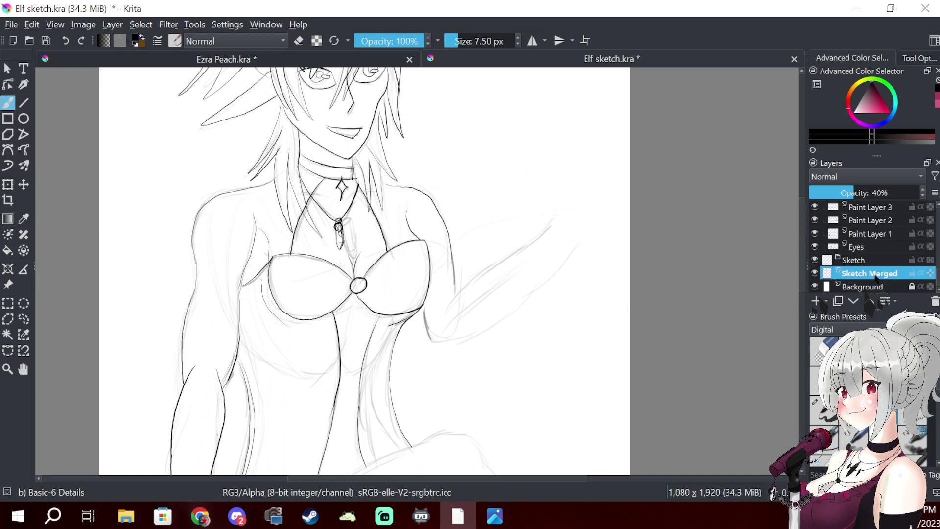
left_click(815, 301)
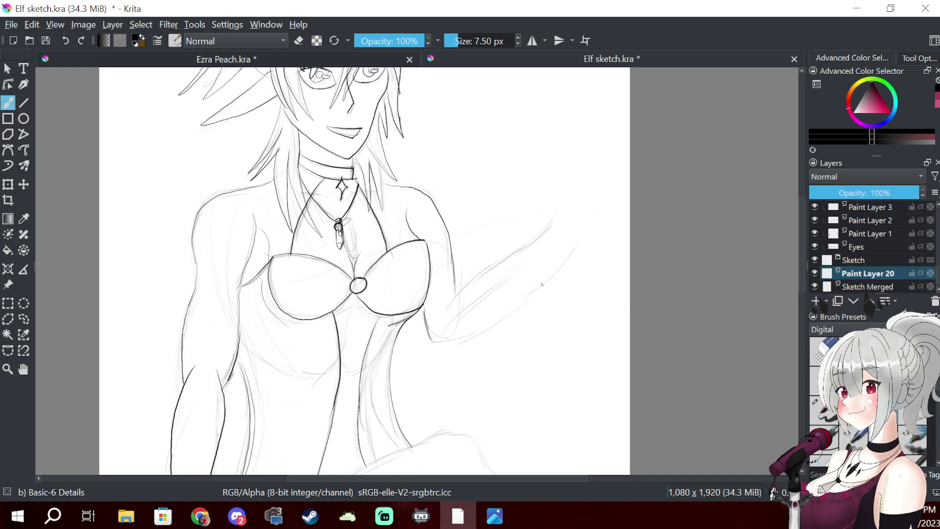
- Sketch the raised arm's underside near the wrist and a blocky palm with spread, upward-curving fingers on Paint Layer 20
mouse_move(553, 281)
left_mouse_down()
mouse_move(581, 257)
mouse_move(583, 238)
left_mouse_up()
mouse_move(535, 215)
left_mouse_down()
mouse_move(570, 207)
mouse_move(551, 231)
left_mouse_up()
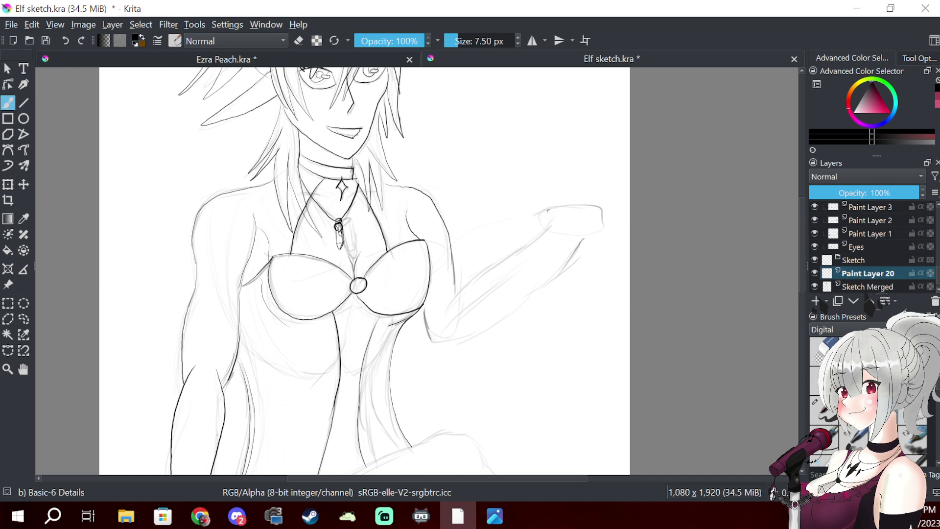
left_click_drag(558, 203, 589, 207)
mouse_move(542, 210)
left_mouse_down()
mouse_move(589, 205)
mouse_move(605, 226)
mouse_move(560, 235)
mouse_move(538, 230)
mouse_move(568, 227)
mouse_move(578, 195)
mouse_move(590, 208)
left_mouse_up()
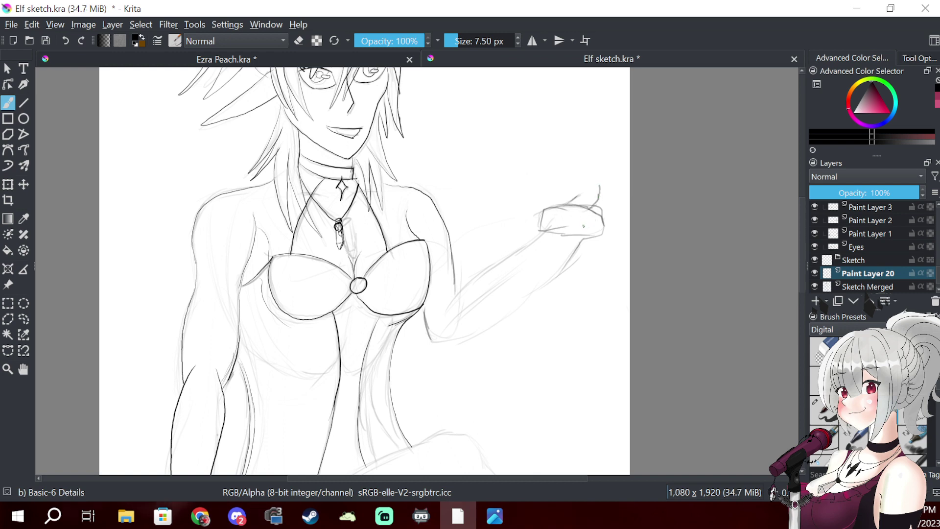
left_click_drag(595, 220, 614, 187)
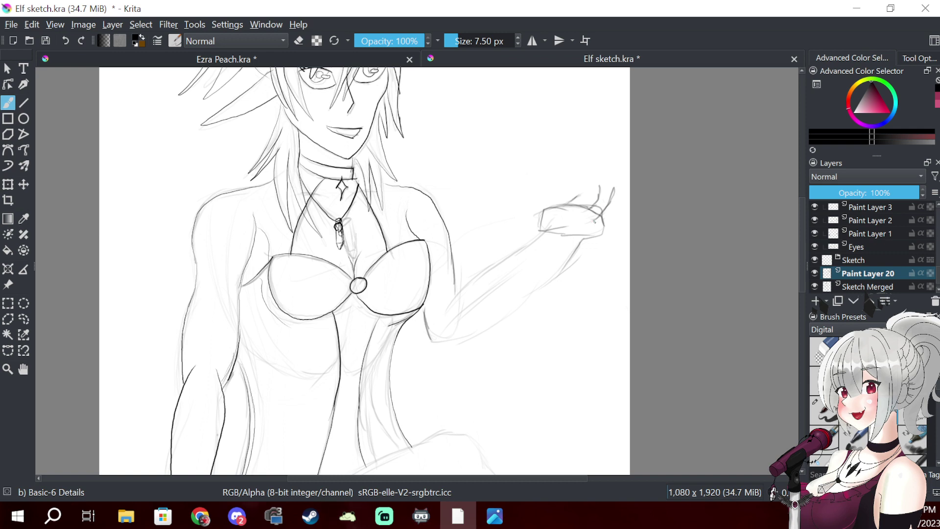
left_click_drag(607, 219, 620, 199)
left_click_drag(602, 227, 575, 238)
mouse_move(500, 258)
left_mouse_down()
mouse_move(504, 342)
mouse_move(543, 263)
mouse_move(567, 256)
mouse_move(553, 294)
mouse_move(487, 368)
mouse_move(510, 330)
mouse_move(511, 296)
left_mouse_up()
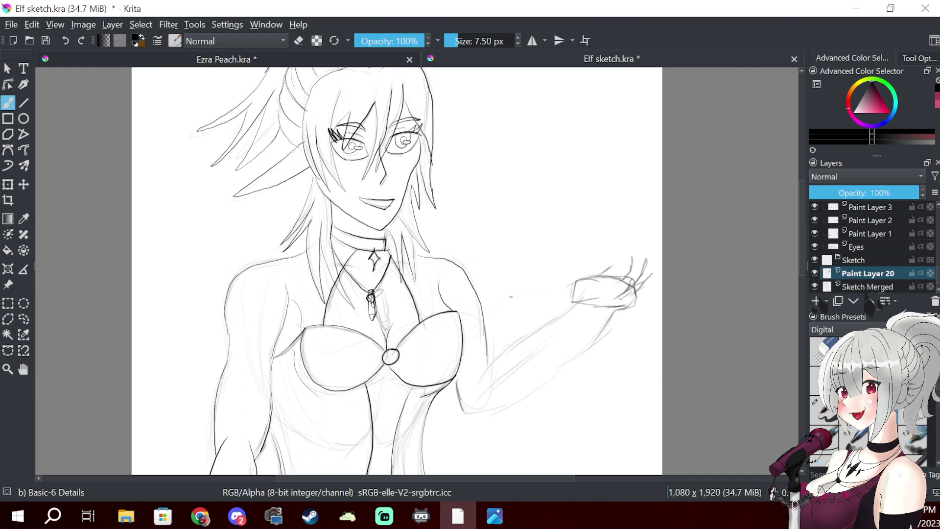
key("minus")
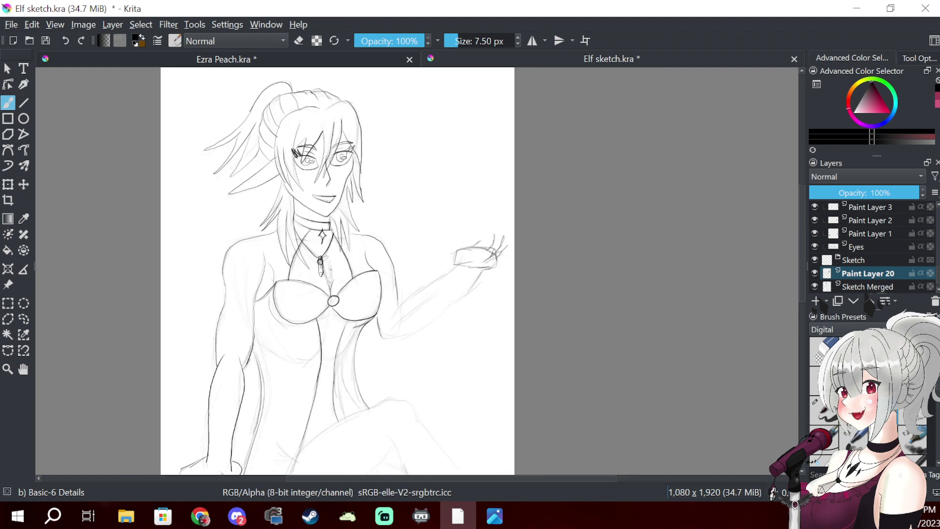
mouse_move(343, 293)
left_mouse_down()
mouse_move(355, 189)
mouse_move(375, 229)
left_mouse_up()
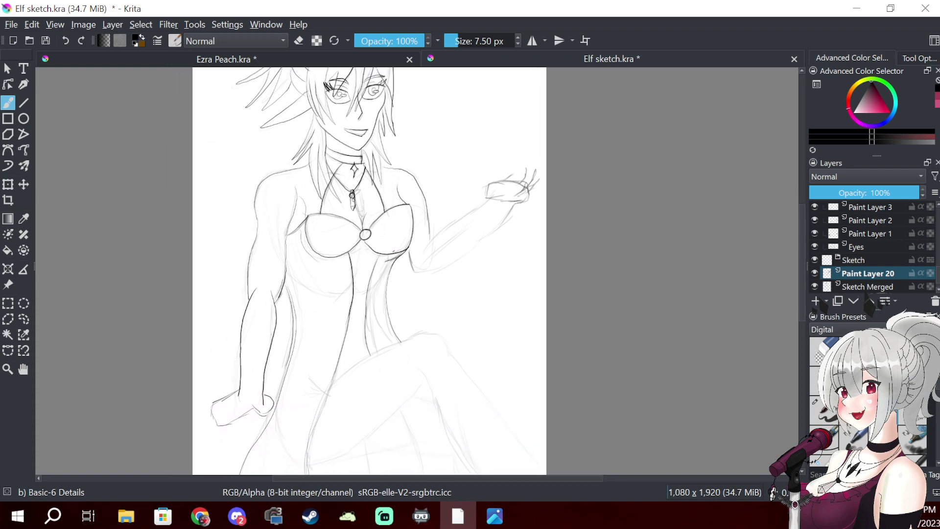
- Look over the raised arm and the whole elf figure, and save the Elf sketch file
key("minus")
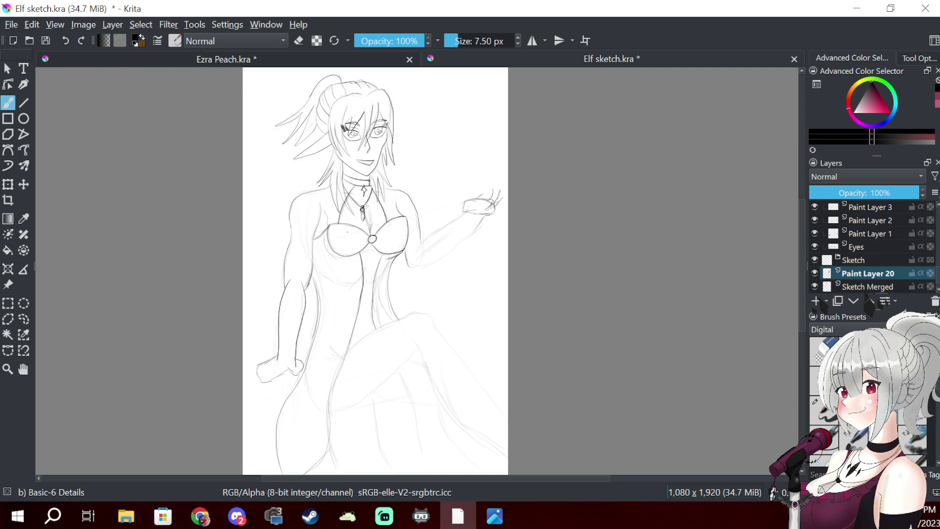
key("plus")
key("plus")
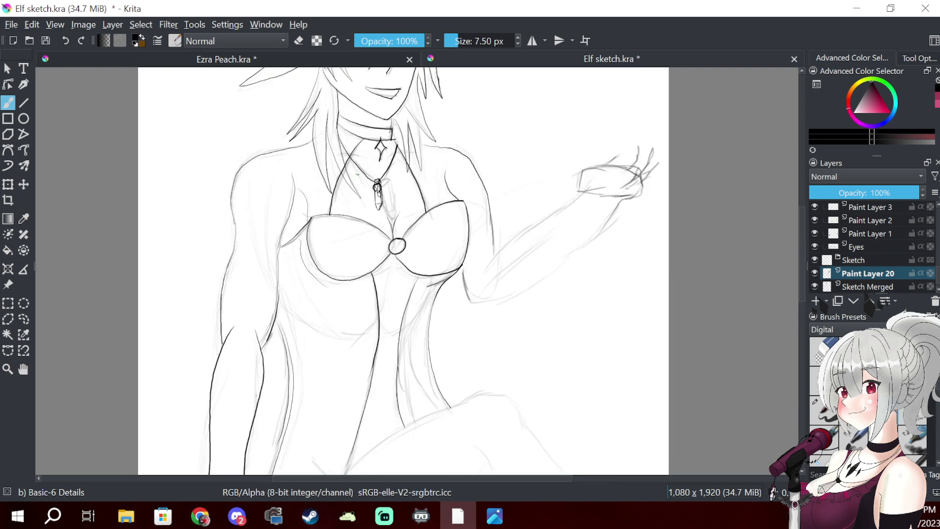
key("minus")
key("minus")
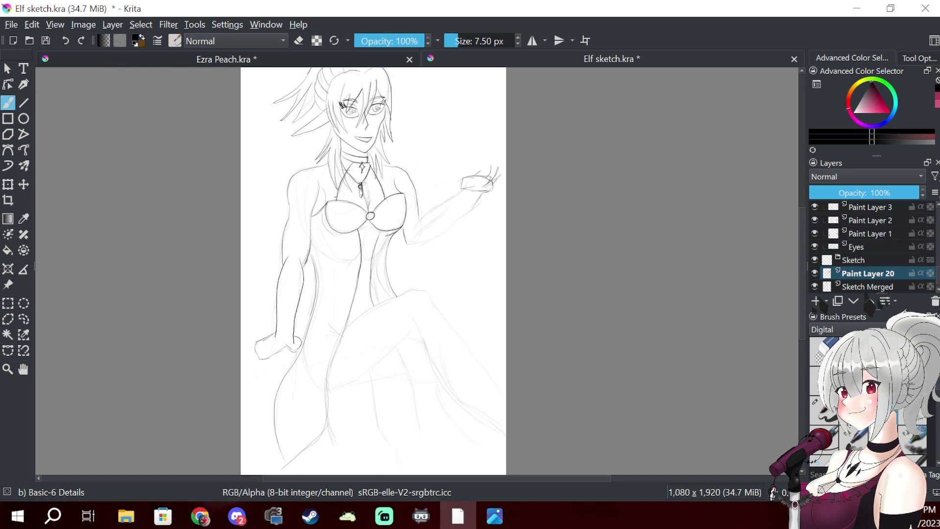
mouse_move(431, 245)
left_mouse_down()
mouse_move(419, 325)
mouse_move(431, 294)
mouse_move(460, 266)
mouse_move(420, 310)
mouse_move(408, 225)
mouse_move(409, 273)
left_mouse_up()
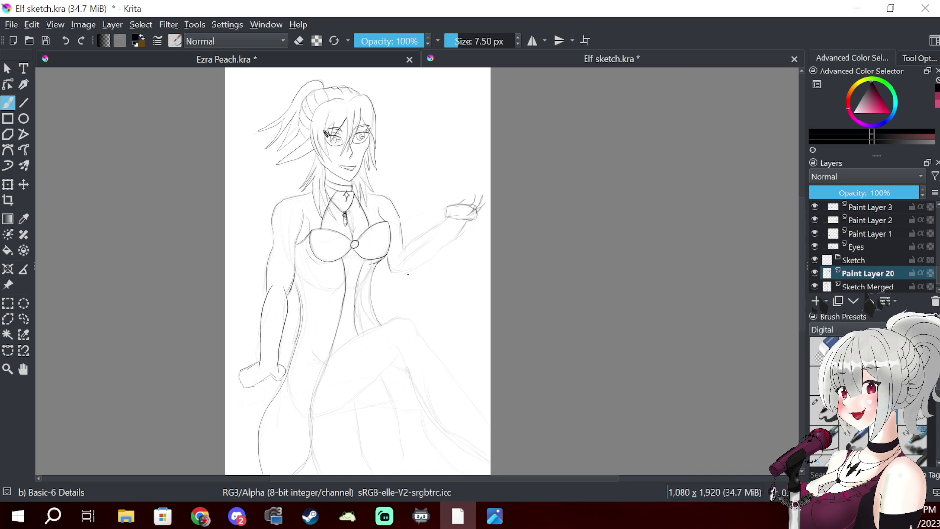
left_click(29, 26)
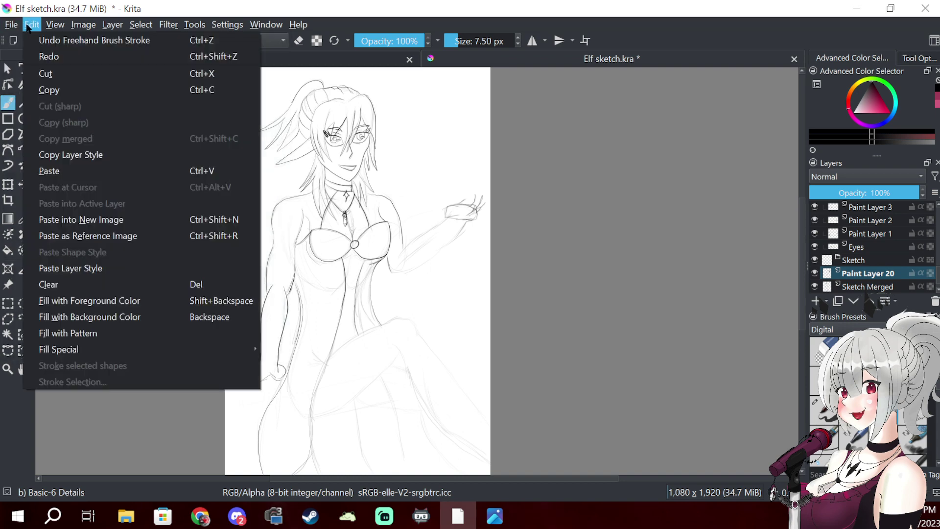
mouse_move(15, 26)
left_click(46, 89)
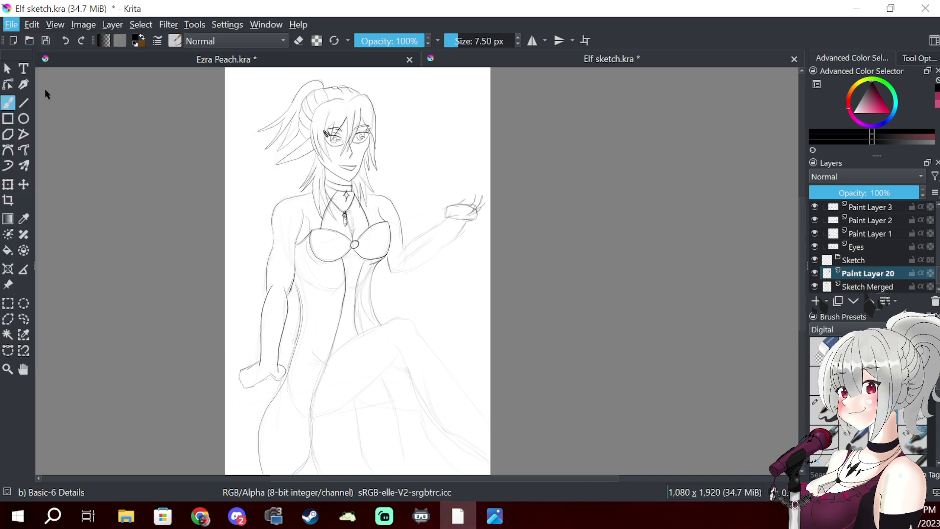
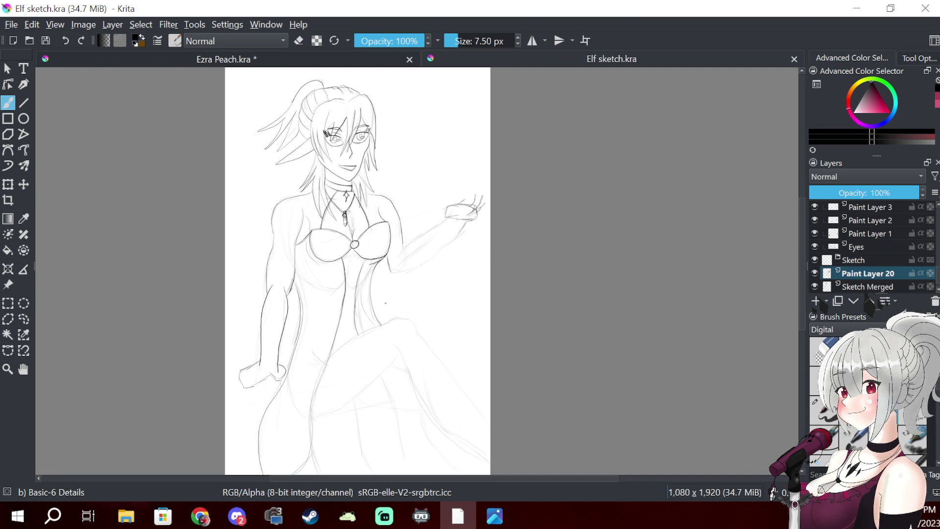
- Switch to the Ezra Peach drawing and erase the existing shading around the shoulder and collar on Paint Layer 9
scroll(380, 279, "down", 2)
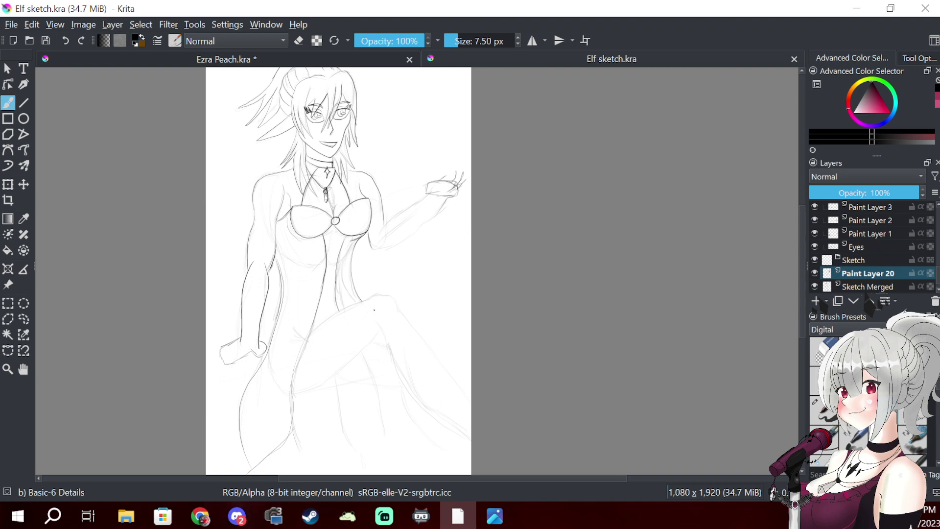
left_click(380, 61)
mouse_move(482, 206)
left_mouse_down()
mouse_move(466, 372)
mouse_move(451, 318)
mouse_move(493, 307)
mouse_move(491, 295)
left_mouse_up()
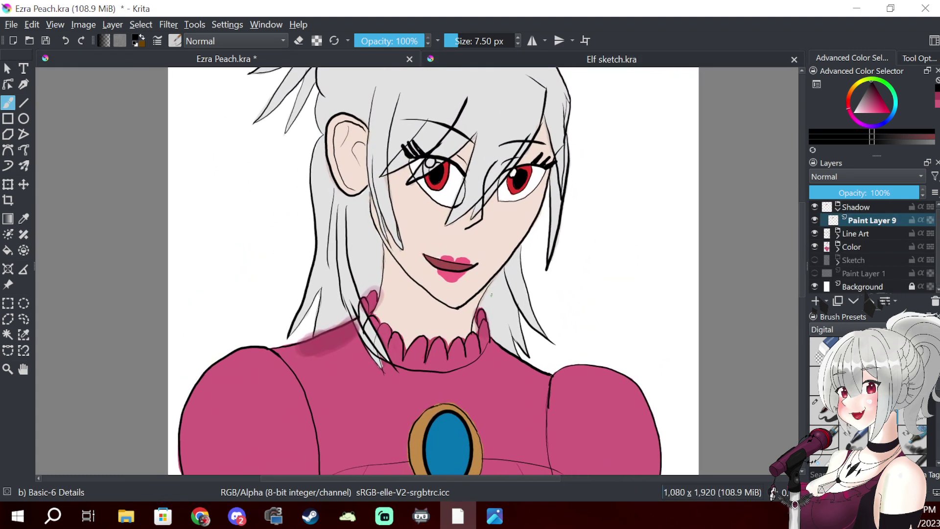
left_click(888, 222)
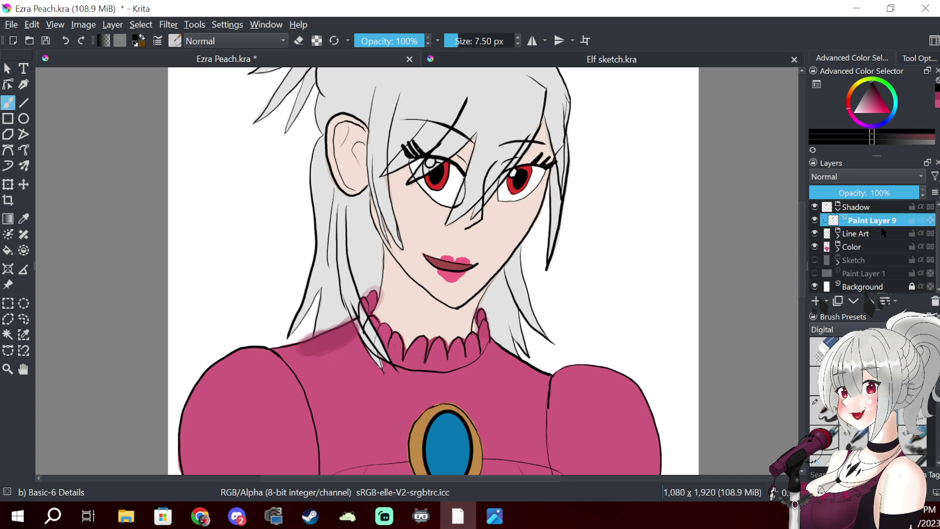
key("e")
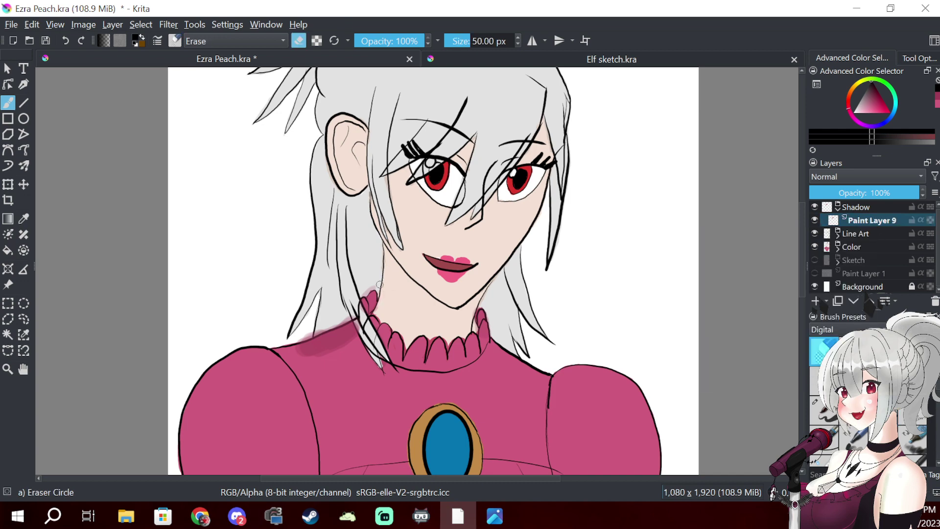
mouse_move(344, 332)
left_mouse_down()
mouse_move(311, 343)
mouse_move(345, 348)
left_mouse_up()
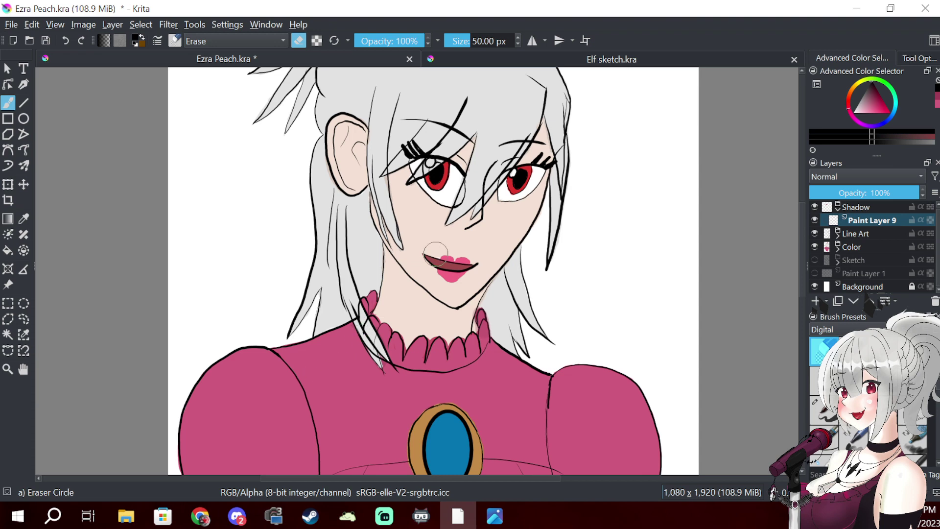
key("e")
- Switch to the Airbrush Soft brush at 33.30 px on Paint Layer 9 and try a shading stroke on the bodice
left_click_drag(563, 215, 520, 339)
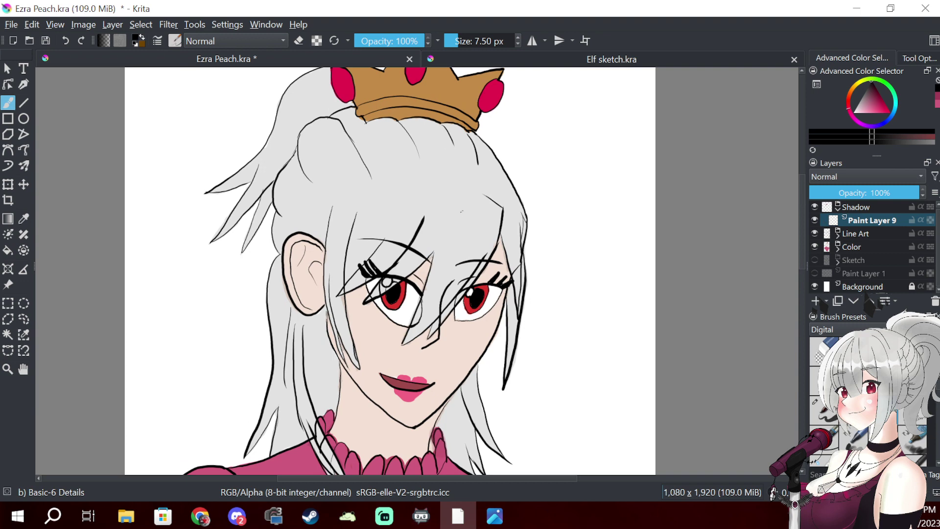
scroll(389, 271, "down", 1)
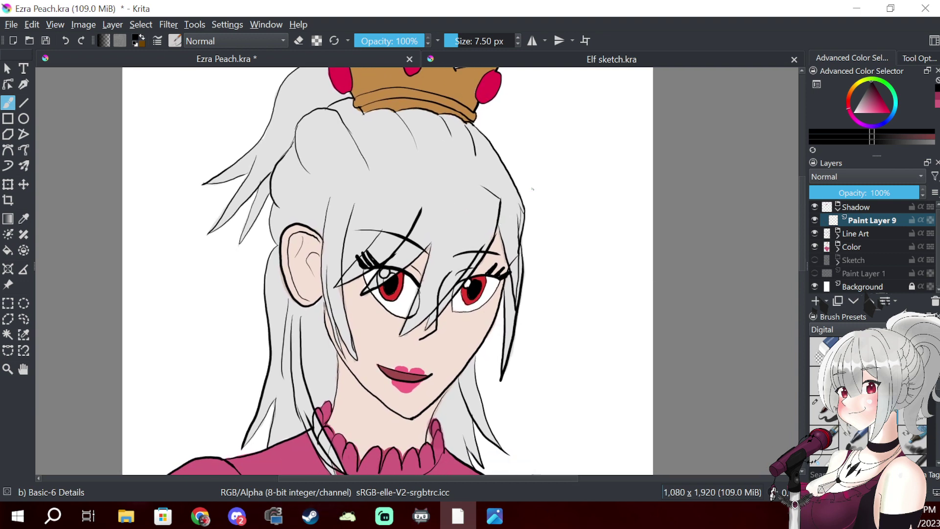
left_click_drag(450, 420, 485, 131)
left_click_drag(509, 352, 480, 255)
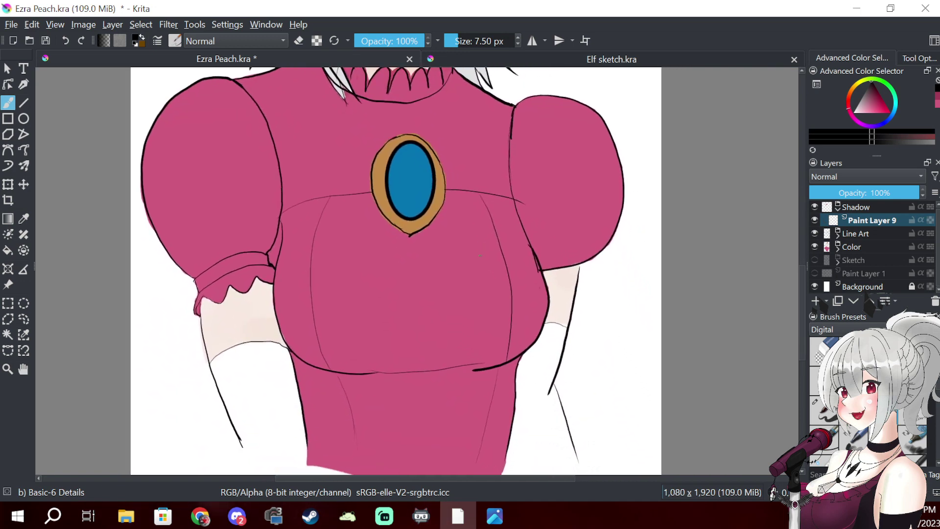
left_click(877, 222)
key("slash")
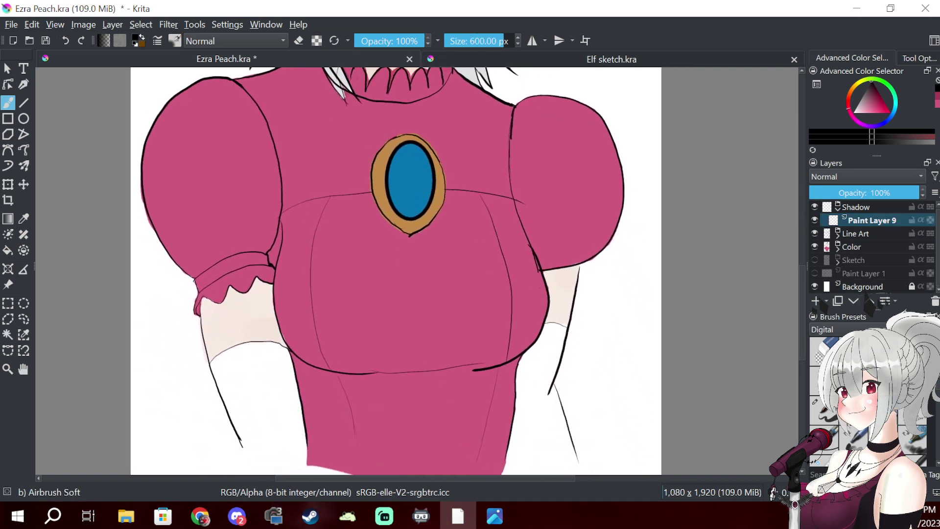
left_click_drag(418, 209, 392, 209)
mouse_move(338, 306)
left_mouse_down()
mouse_move(412, 277)
mouse_move(387, 294)
mouse_move(416, 289)
left_mouse_up()
key("ctrl+z")
- Sample the dress's pink, choose a darker shade of it, and enlarge the airbrush to 77.63 px
left_click(877, 96)
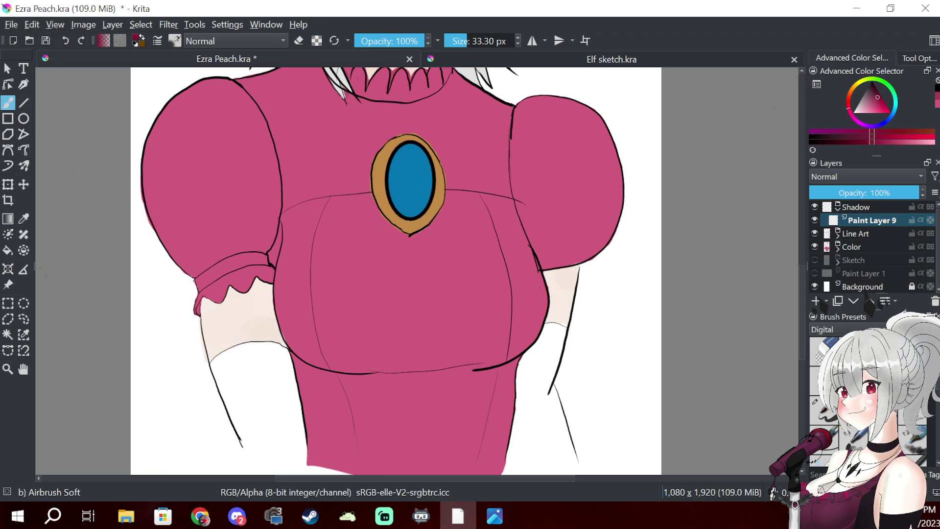
left_click(24, 219)
left_click(457, 262)
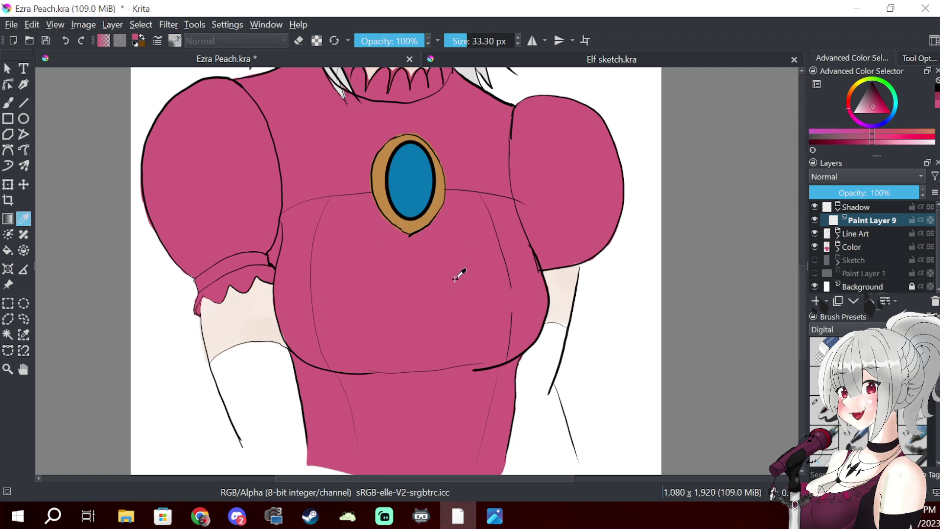
left_click(873, 97)
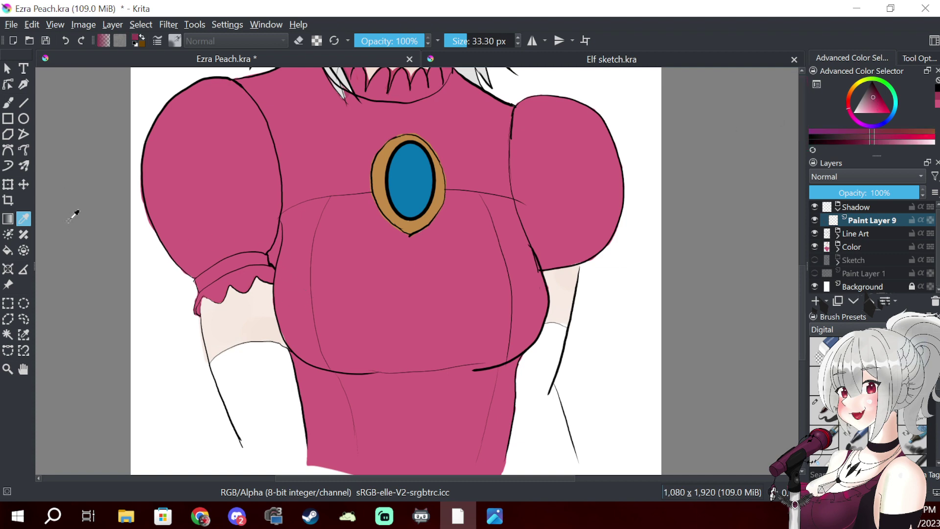
left_click(10, 102)
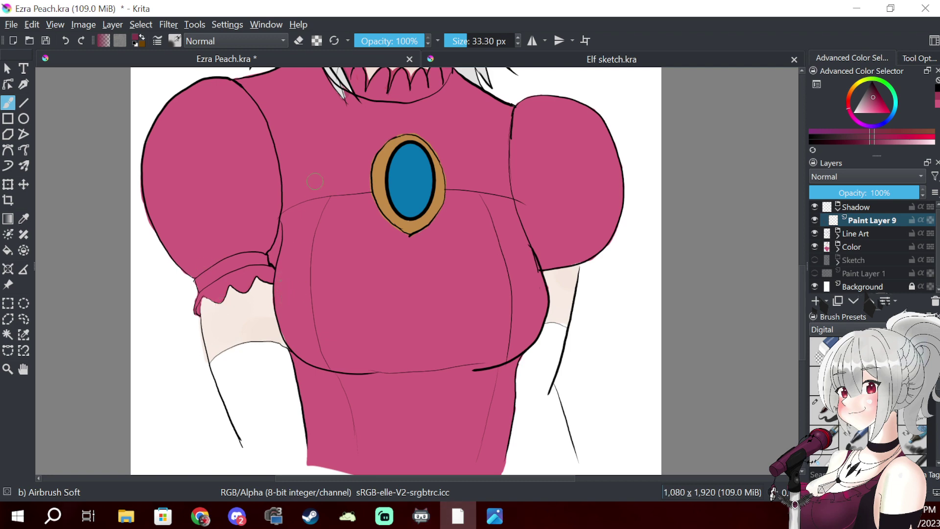
key("bracketright")
key("bracketright")
key("bracketright")
key("bracketright")
key("bracketright")
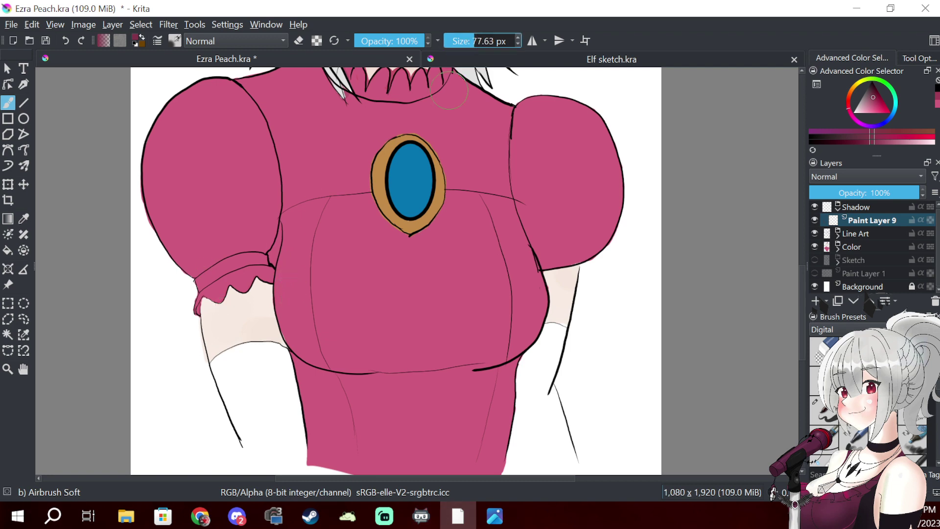
- Try a soft shadow along the inside of the bust's lower curve on the side of the ruffled sleeve
mouse_move(316, 348)
left_mouse_down()
mouse_move(294, 323)
mouse_move(335, 367)
mouse_move(285, 284)
mouse_move(297, 281)
mouse_move(292, 310)
mouse_move(329, 354)
mouse_move(297, 327)
mouse_move(288, 249)
mouse_move(297, 317)
mouse_move(337, 363)
mouse_move(305, 346)
left_mouse_up()
key("ctrl+z")
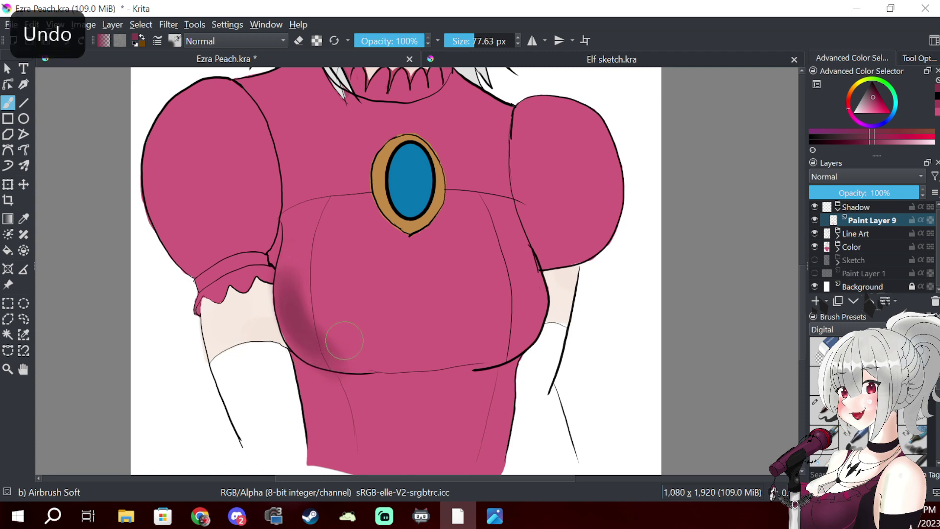
key("ctrl+z")
key("ctrl+z")
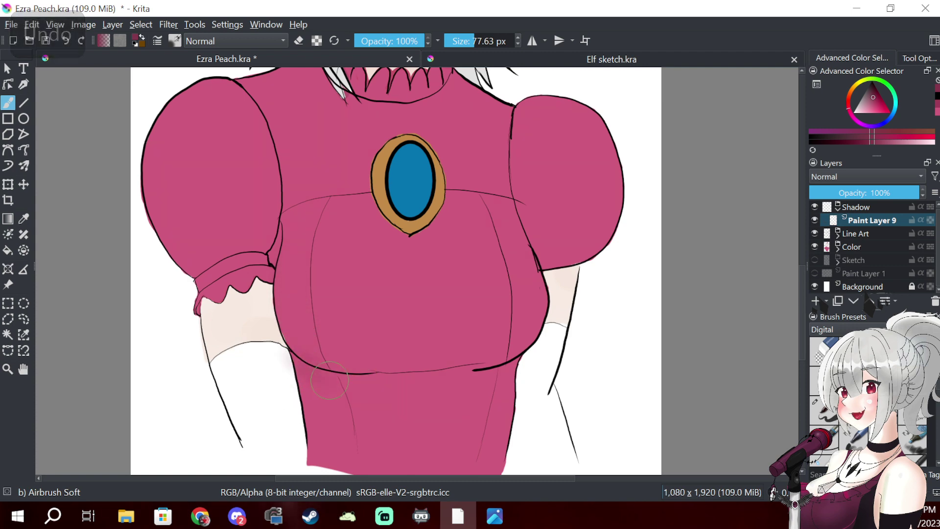
- Airbrush soft shadows beneath both sides of the bust, on the plain puff sleeve's underside, and at the opposite armpit
mouse_move(323, 375)
left_mouse_down()
mouse_move(283, 361)
mouse_move(326, 377)
mouse_move(374, 378)
mouse_move(338, 382)
mouse_move(377, 377)
left_mouse_up()
mouse_move(472, 377)
left_mouse_down()
mouse_move(524, 355)
mouse_move(467, 384)
mouse_move(486, 358)
left_mouse_up()
mouse_move(542, 249)
left_mouse_down()
mouse_move(556, 274)
mouse_move(555, 257)
mouse_move(595, 248)
mouse_move(556, 252)
mouse_move(546, 238)
mouse_move(553, 255)
mouse_move(542, 245)
mouse_move(551, 238)
left_mouse_up()
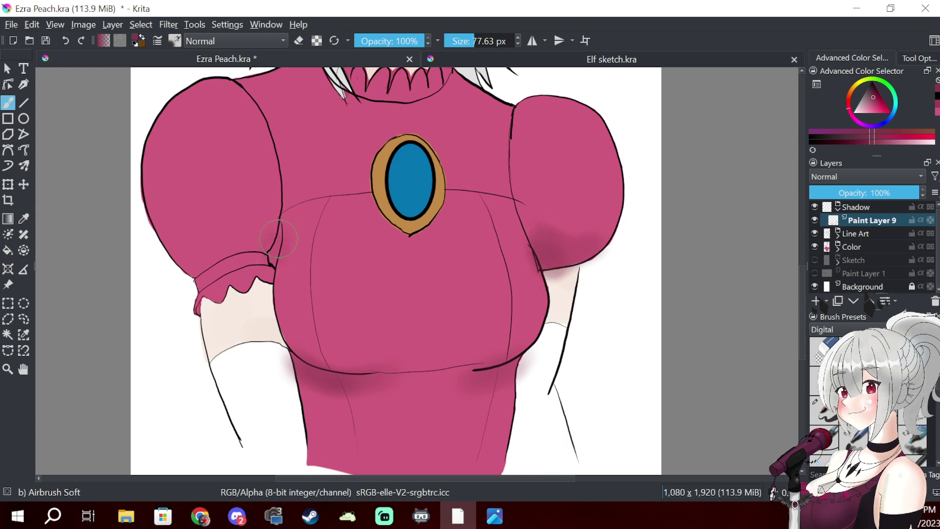
mouse_move(275, 249)
left_mouse_down()
mouse_move(279, 237)
mouse_move(269, 255)
mouse_move(274, 228)
mouse_move(290, 259)
mouse_move(290, 245)
left_mouse_up()
- Erase the armpit shading that spills onto the puff sleeve and its ruffled cuff with the Eraser Circle
key("slash")
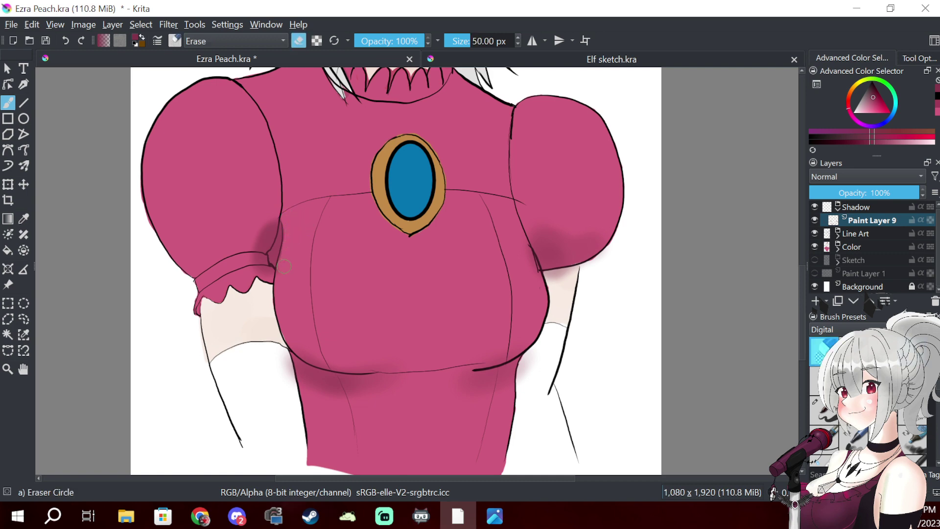
mouse_move(258, 228)
left_mouse_down()
mouse_move(253, 249)
mouse_move(273, 216)
left_mouse_up()
left_click_drag(254, 257, 259, 254)
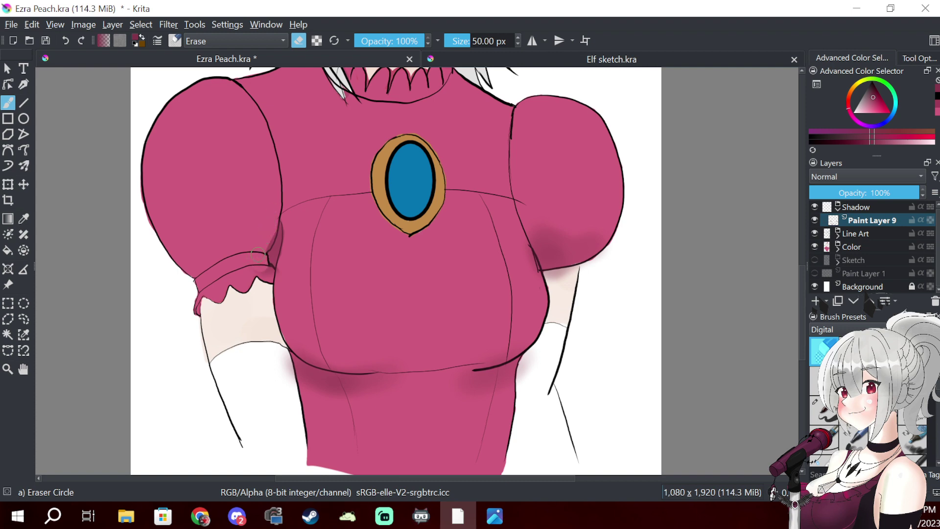
key("slash")
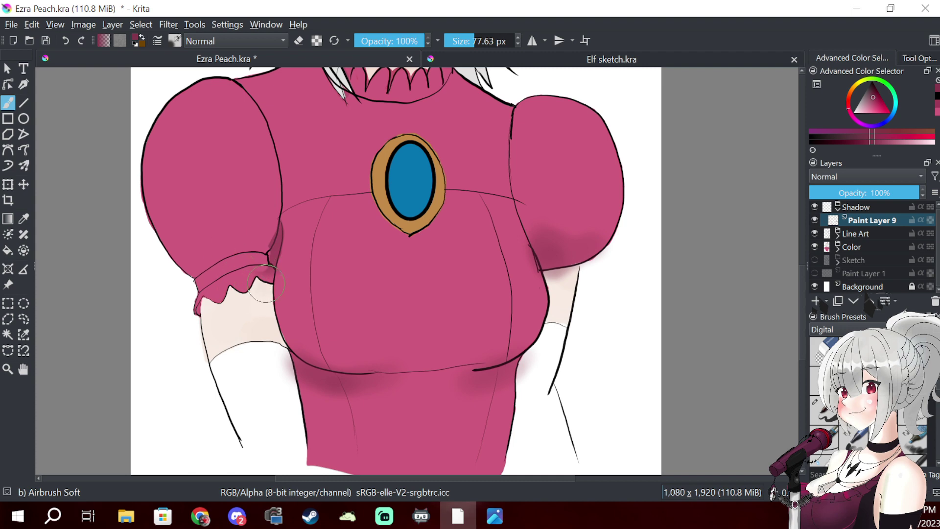
key("ctrl+z")
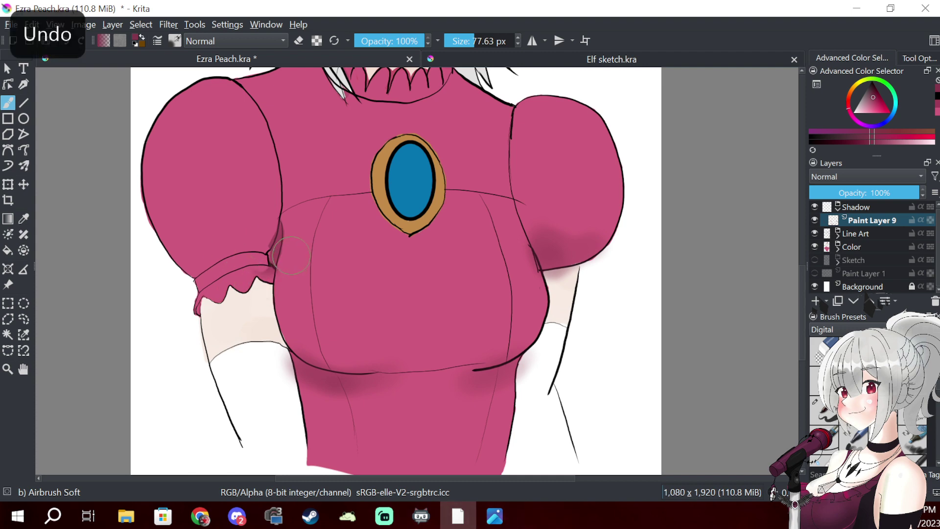
key("/")
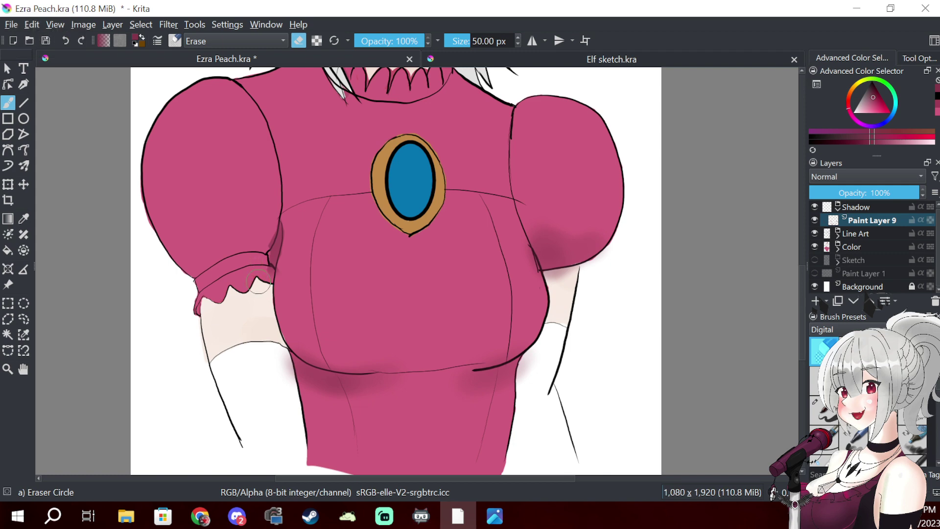
key("/")
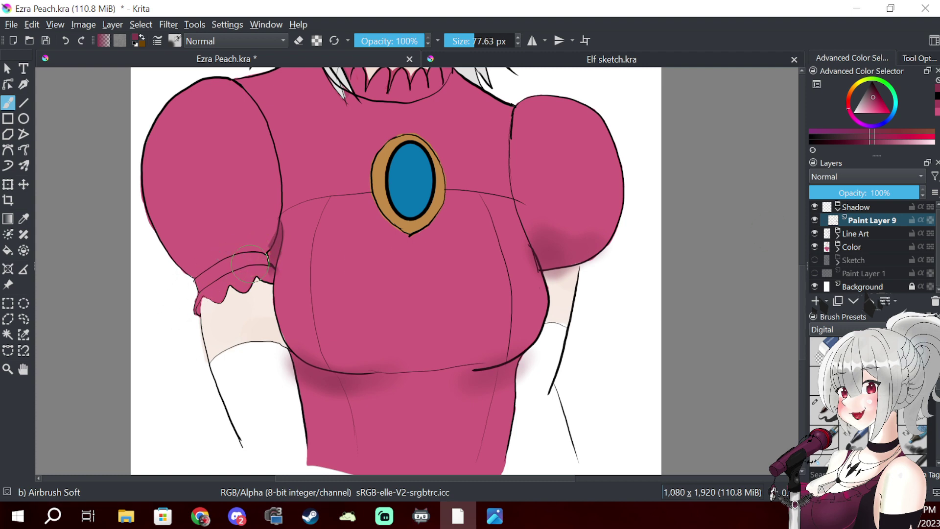
- Airbrush a soft shadow down the outer lower edge of the puff sleeve with the ruffled cuff
left_click_drag(255, 254, 287, 228)
mouse_move(612, 235)
left_mouse_down()
mouse_move(594, 217)
mouse_move(582, 247)
mouse_move(609, 217)
mouse_move(561, 206)
left_mouse_up()
left_click_drag(147, 196, 162, 250)
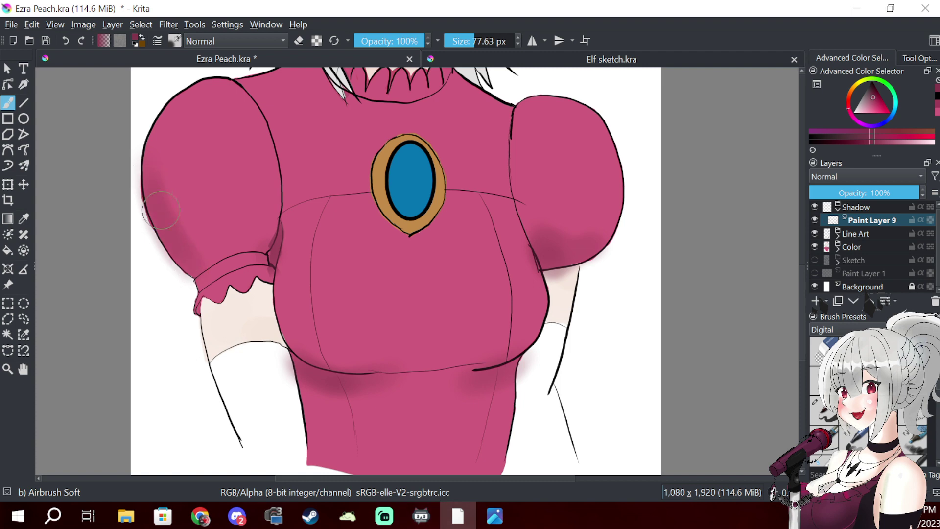
mouse_move(184, 177)
left_mouse_down()
mouse_move(194, 222)
mouse_move(180, 222)
mouse_move(200, 256)
left_mouse_up()
key("e")
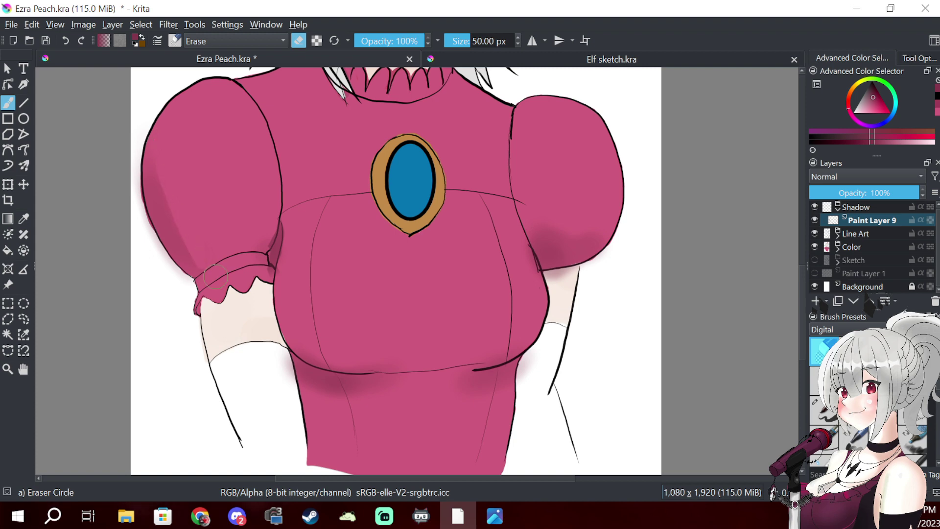
key("e")
- Airbrush a soft shadow on the shoulder beneath the hair and erase the shading that spills over the hair
scroll(309, 280, "up", 5)
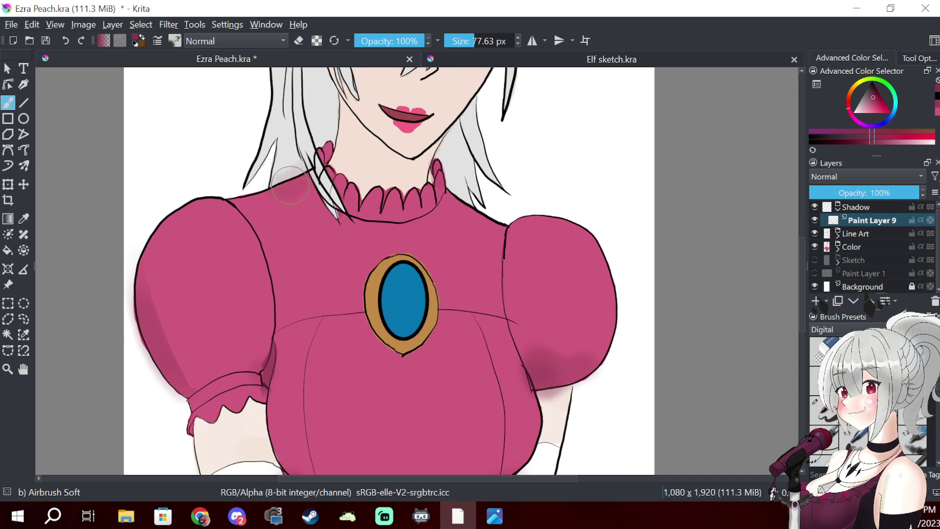
mouse_move(295, 186)
left_mouse_down()
mouse_move(293, 178)
mouse_move(287, 183)
mouse_move(308, 177)
mouse_move(275, 192)
mouse_move(314, 153)
mouse_move(275, 180)
mouse_move(313, 164)
mouse_move(265, 180)
mouse_move(303, 153)
left_mouse_up()
key("e")
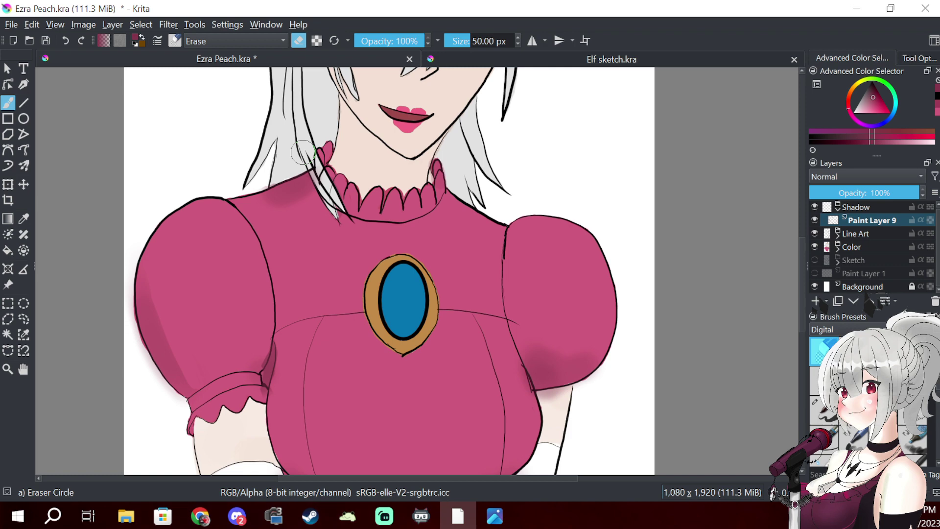
key("e")
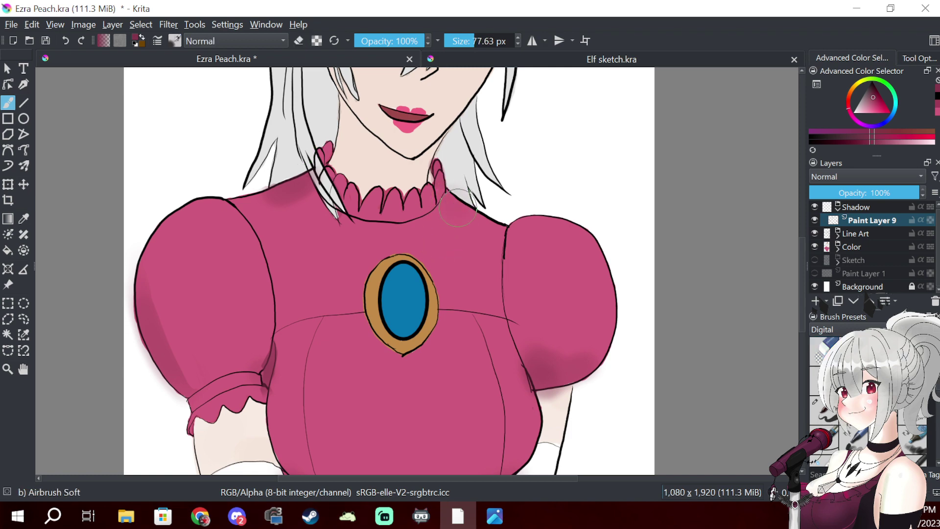
- Airbrush a soft shadow on the shoulder beside the ruffled collar and erase the shading that spills over the hair
mouse_move(444, 195)
left_mouse_down()
mouse_move(437, 167)
mouse_move(444, 186)
mouse_move(424, 183)
mouse_move(439, 203)
mouse_move(443, 178)
mouse_move(464, 201)
left_mouse_up()
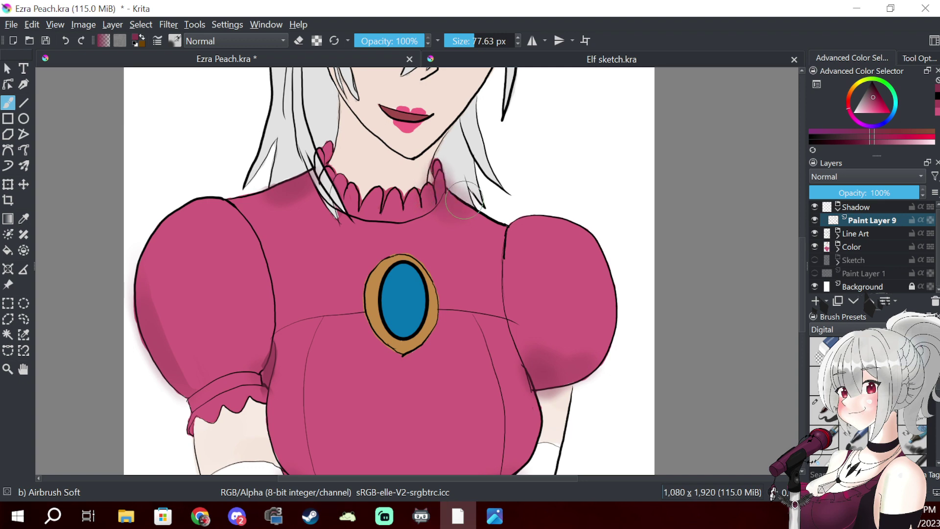
key("e")
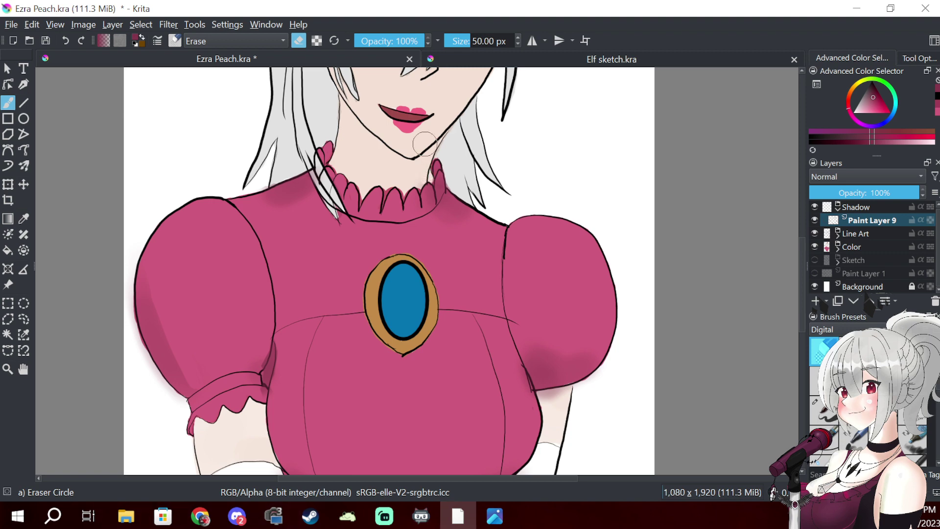
- Darken the soft shadow along the plain puff sleeve's inner lower edge and erase the shading that spills onto the bodice and below the sleeve
key("/")
mouse_move(514, 327)
left_mouse_down()
mouse_move(522, 323)
mouse_move(500, 336)
mouse_move(496, 328)
mouse_move(517, 371)
left_mouse_up()
key("/")
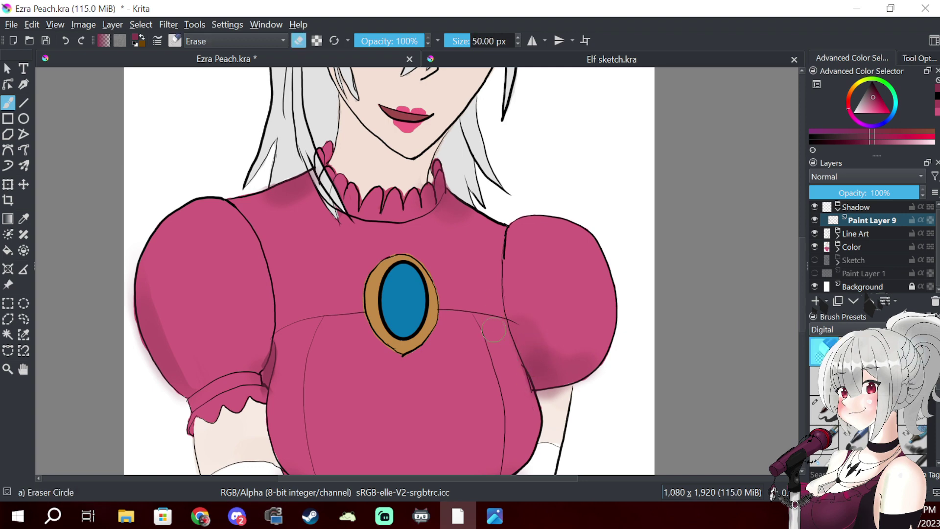
key("/")
mouse_move(524, 335)
left_mouse_down()
mouse_move(529, 345)
mouse_move(525, 331)
left_mouse_up()
key("/")
mouse_move(574, 396)
left_mouse_down()
mouse_move(548, 402)
mouse_move(599, 382)
left_mouse_up()
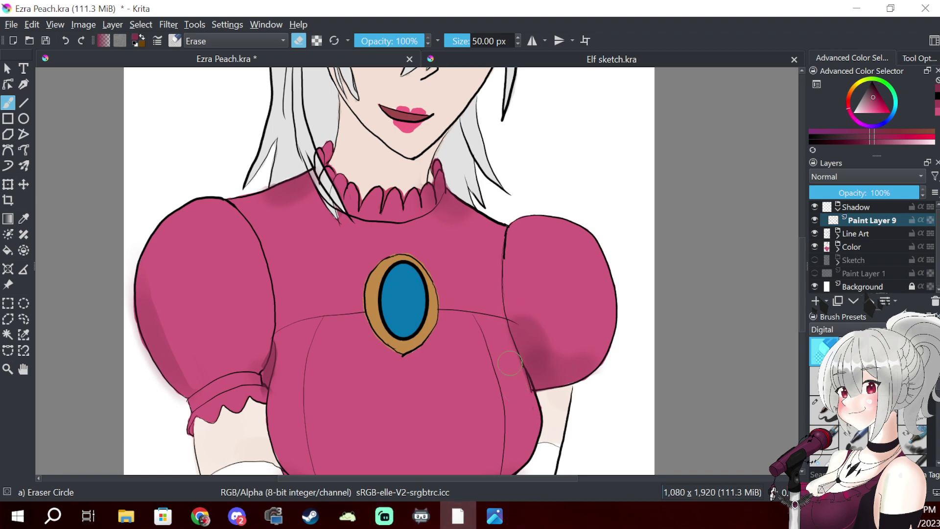
key("slash")
scroll(460, 340, "down", 5)
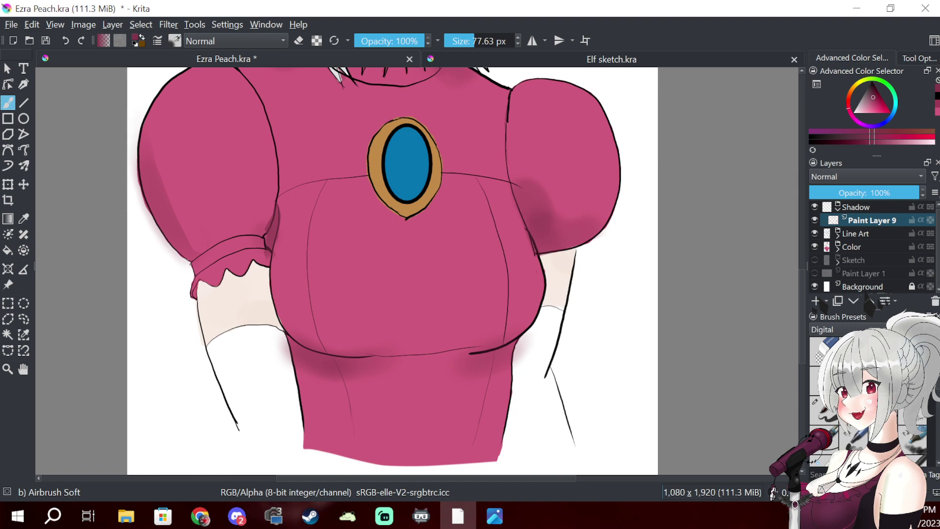
key("alt+Tab")
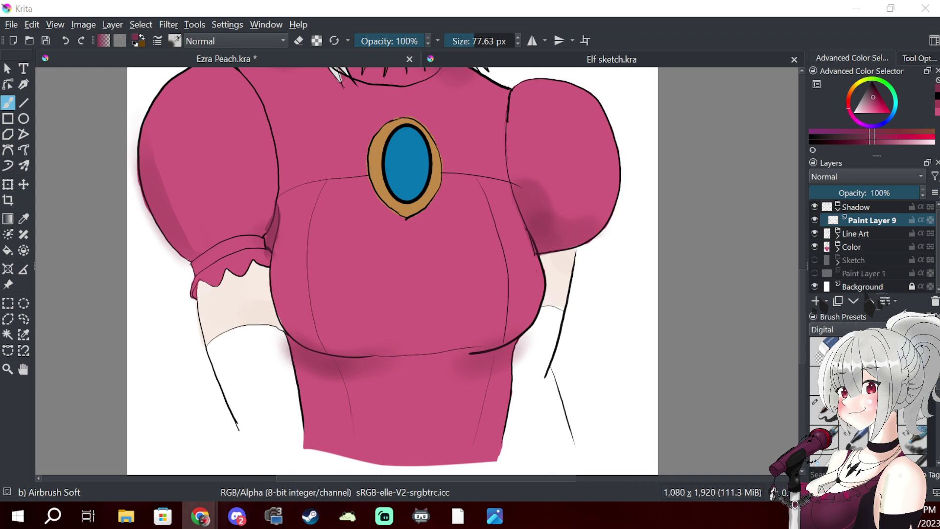
- Erase the shadow down the outer lower edge of the puff sleeve with the ruffled cuff using the Eraser Circle
mouse_move(413, 205)
left_mouse_down()
mouse_move(441, 331)
mouse_move(428, 368)
left_mouse_up()
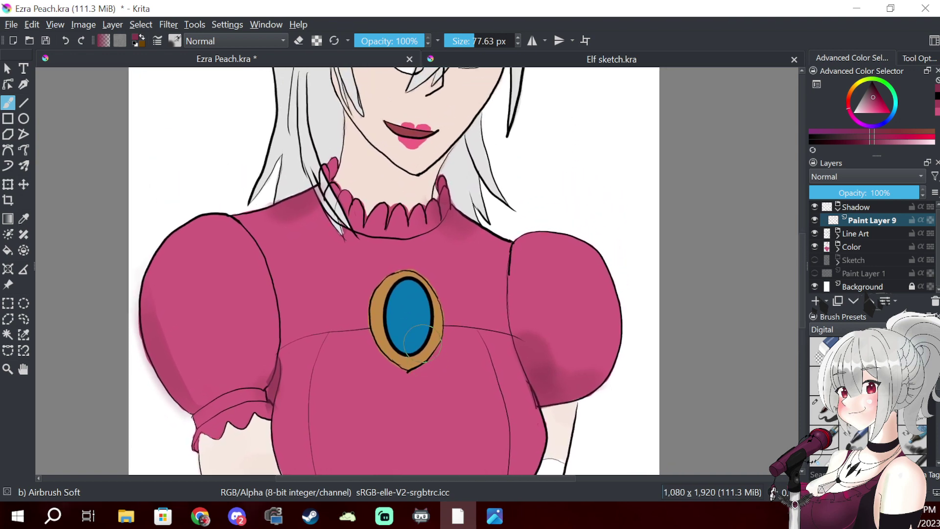
key("/")
mouse_move(321, 189)
left_mouse_down()
mouse_move(299, 211)
mouse_move(274, 201)
left_mouse_up()
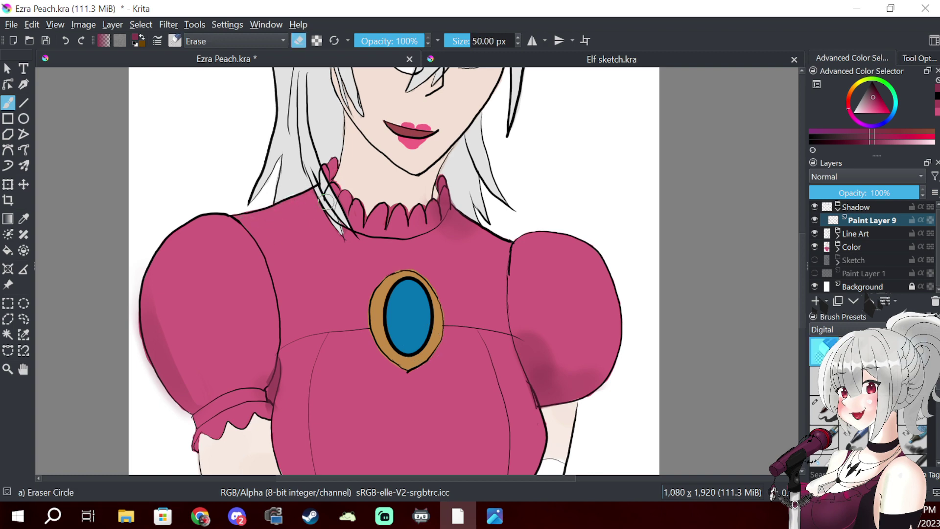
key("ctrl+z")
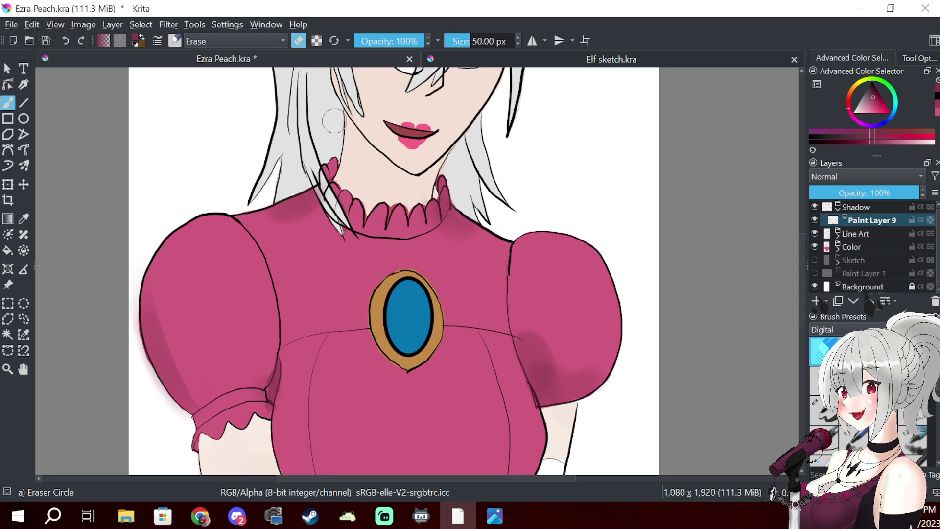
mouse_move(154, 315)
left_mouse_down()
mouse_move(159, 373)
mouse_move(142, 287)
mouse_move(178, 392)
left_mouse_up()
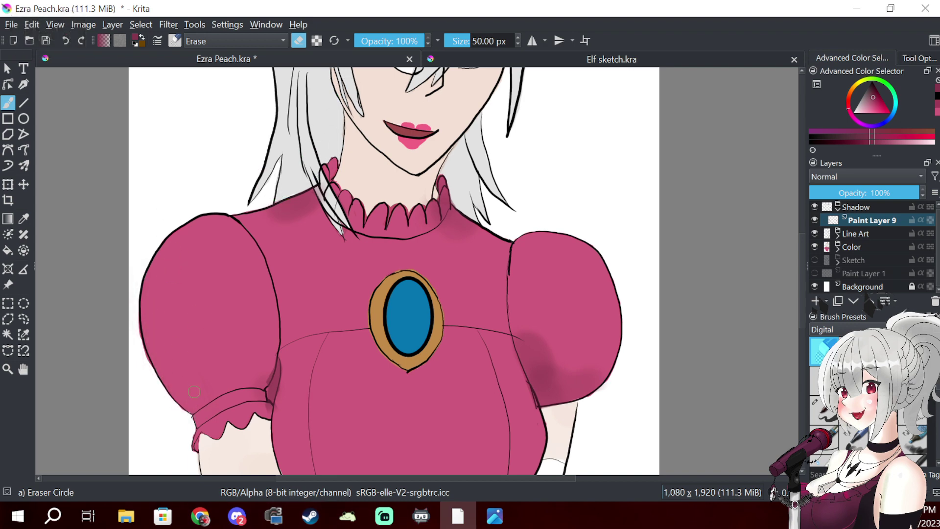
- Airbrush a broad soft shadow diagonally across the lower half of the ruffled-cuff puff sleeve and erase the spill outside its outline
key("slash")
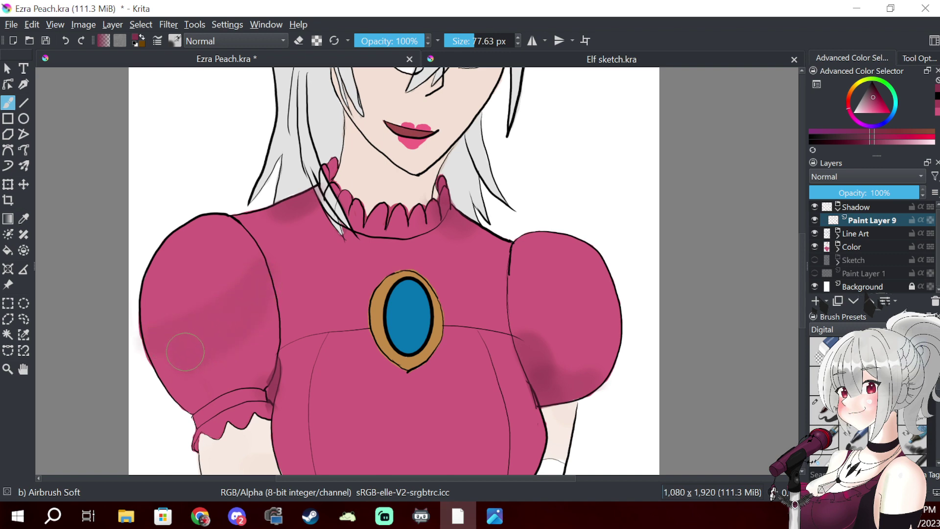
mouse_move(214, 371)
left_mouse_down()
mouse_move(233, 394)
mouse_move(259, 319)
mouse_move(244, 349)
mouse_move(233, 329)
mouse_move(220, 382)
left_mouse_up()
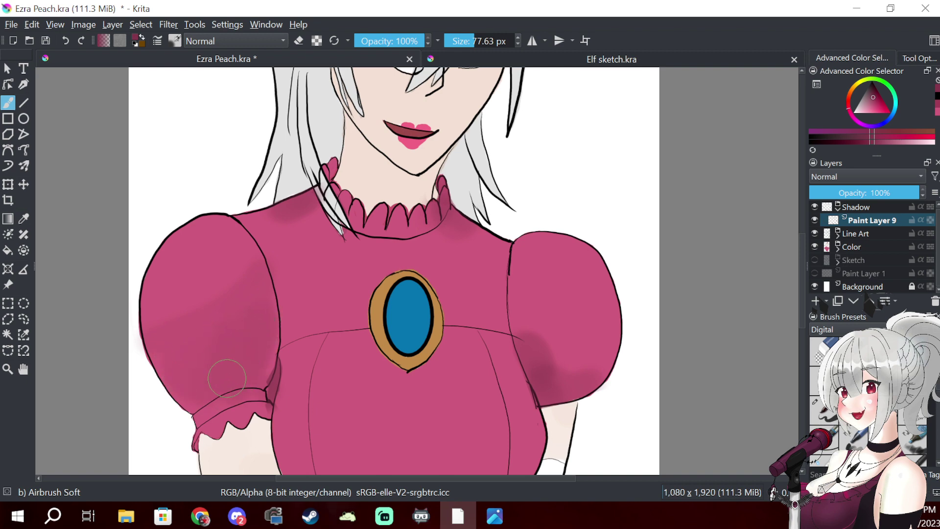
key("e")
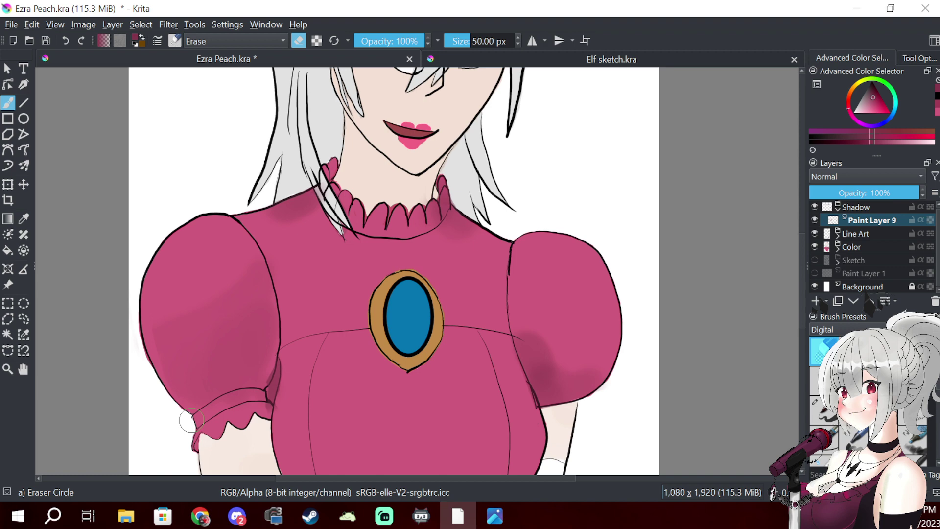
key("e")
mouse_move(178, 341)
left_mouse_down()
mouse_move(186, 379)
mouse_move(202, 345)
mouse_move(198, 327)
mouse_move(255, 281)
mouse_move(222, 380)
mouse_move(260, 314)
mouse_move(257, 283)
mouse_move(277, 295)
left_mouse_up()
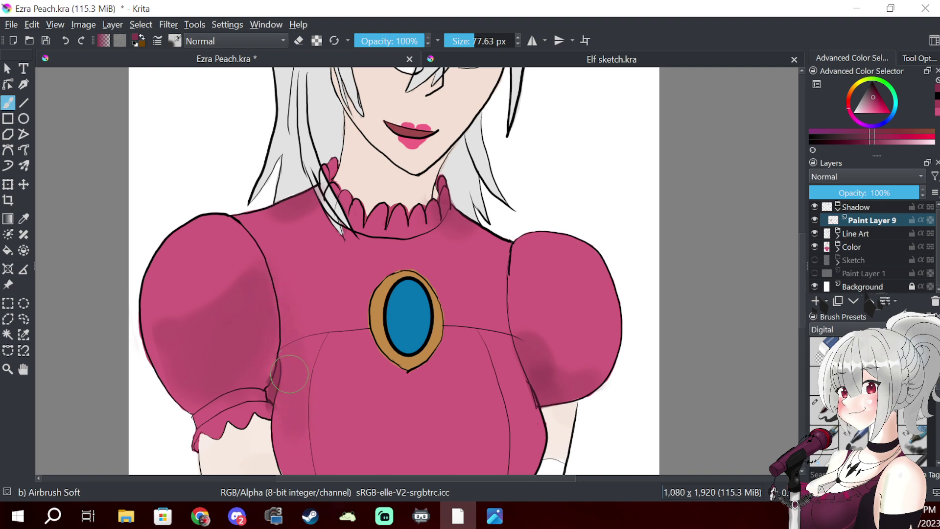
- Airbrush a soft shadow down the side of the bodice next to the ruffled-cuff sleeve
mouse_move(290, 376)
left_mouse_down()
mouse_move(296, 362)
mouse_move(287, 392)
mouse_move(294, 453)
left_mouse_up()
left_click_drag(304, 380, 313, 255)
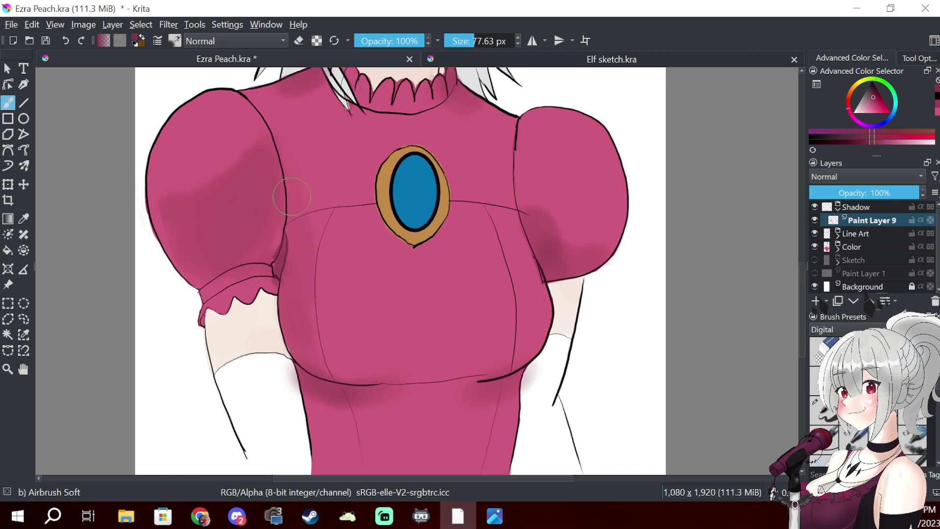
key("e")
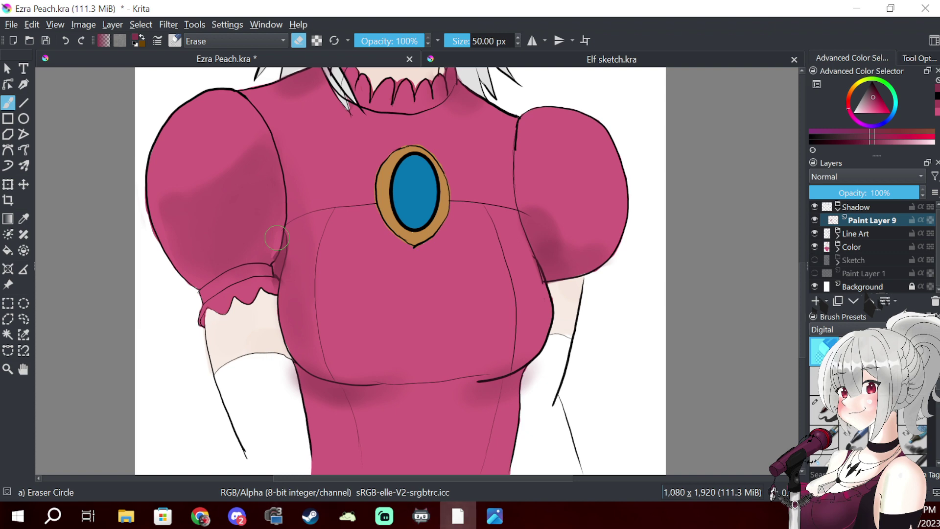
key("e")
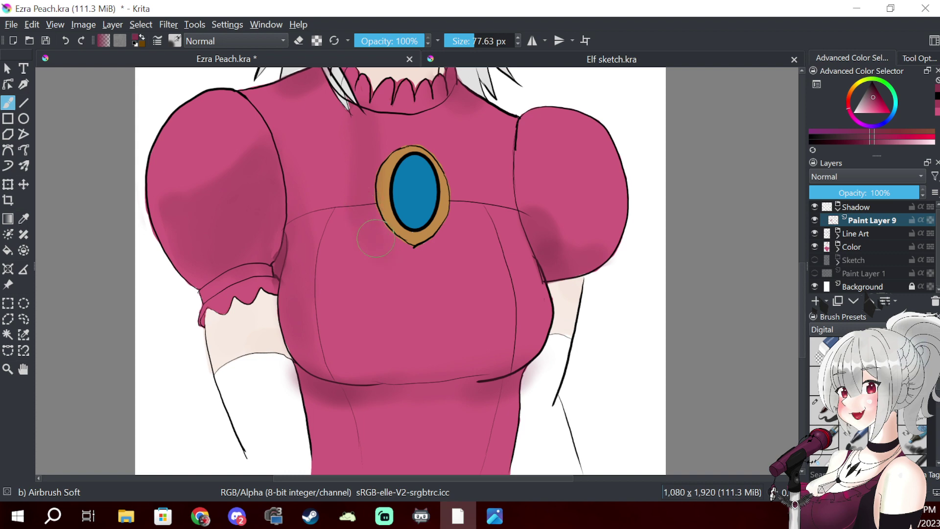
- Airbrush a soft shadow from beneath the collar around the brooch and across the chest towards the plain puff sleeve
mouse_move(381, 122)
left_mouse_down()
mouse_move(447, 132)
mouse_move(395, 120)
mouse_move(403, 130)
mouse_move(394, 117)
mouse_move(456, 168)
mouse_move(467, 205)
mouse_move(466, 197)
mouse_move(450, 239)
mouse_move(460, 210)
mouse_move(425, 127)
mouse_move(357, 184)
mouse_move(414, 269)
mouse_move(378, 230)
left_mouse_up()
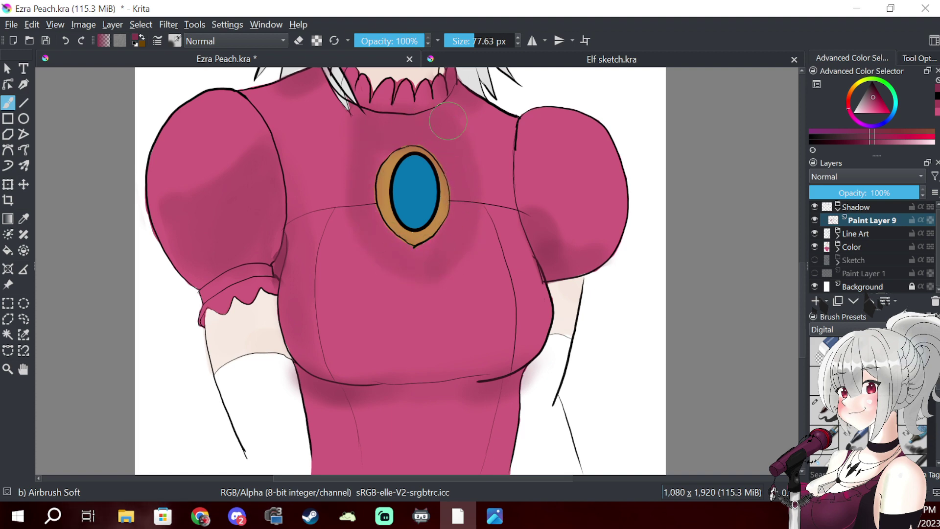
left_click_drag(529, 190, 493, 315)
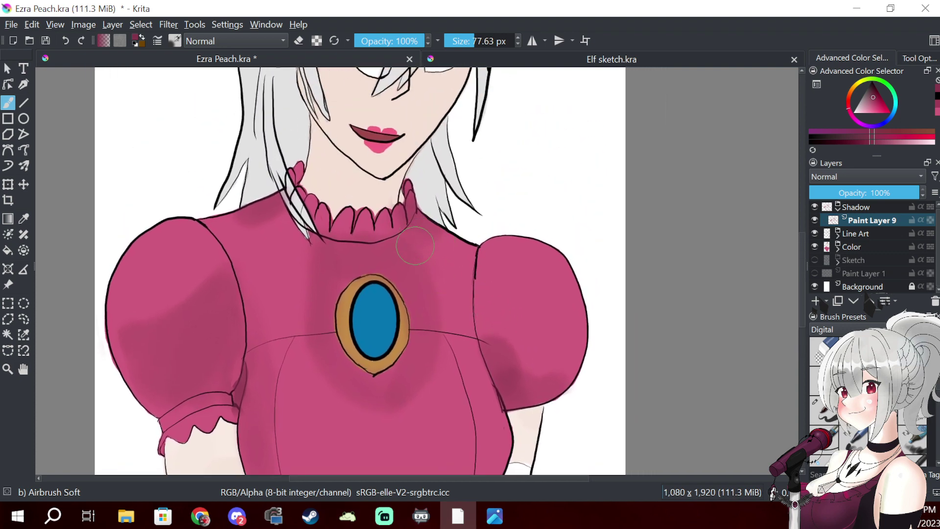
mouse_move(442, 246)
left_mouse_down()
mouse_move(415, 242)
mouse_move(448, 243)
mouse_move(440, 266)
left_mouse_up()
mouse_move(432, 350)
left_mouse_down()
mouse_move(394, 404)
mouse_move(449, 328)
mouse_move(467, 271)
mouse_move(458, 262)
mouse_move(424, 283)
mouse_move(419, 347)
left_mouse_up()
left_click_drag(452, 292, 474, 361)
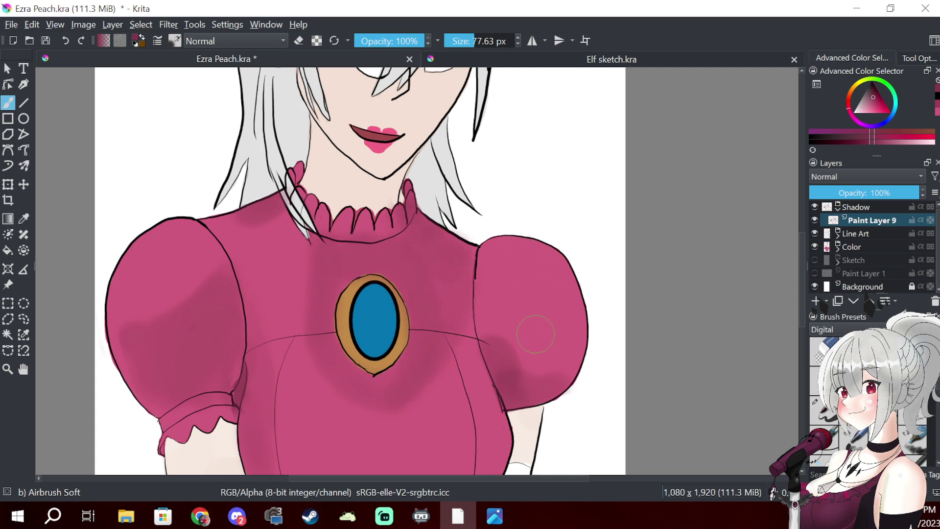
- Airbrush a soft shadow over the inner half of the plain puff sleeve and the adjoining shoulder, erasing the spill above their outlines
mouse_move(464, 292)
left_mouse_down()
mouse_move(483, 333)
mouse_move(467, 271)
mouse_move(442, 277)
mouse_move(452, 282)
mouse_move(435, 272)
mouse_move(457, 318)
mouse_move(492, 352)
mouse_move(479, 249)
mouse_move(497, 314)
mouse_move(493, 342)
mouse_move(535, 285)
mouse_move(533, 300)
mouse_move(548, 251)
mouse_move(504, 273)
mouse_move(510, 245)
mouse_move(545, 260)
mouse_move(511, 340)
mouse_move(543, 263)
mouse_move(494, 311)
mouse_move(493, 291)
mouse_move(478, 324)
mouse_move(490, 293)
left_mouse_up()
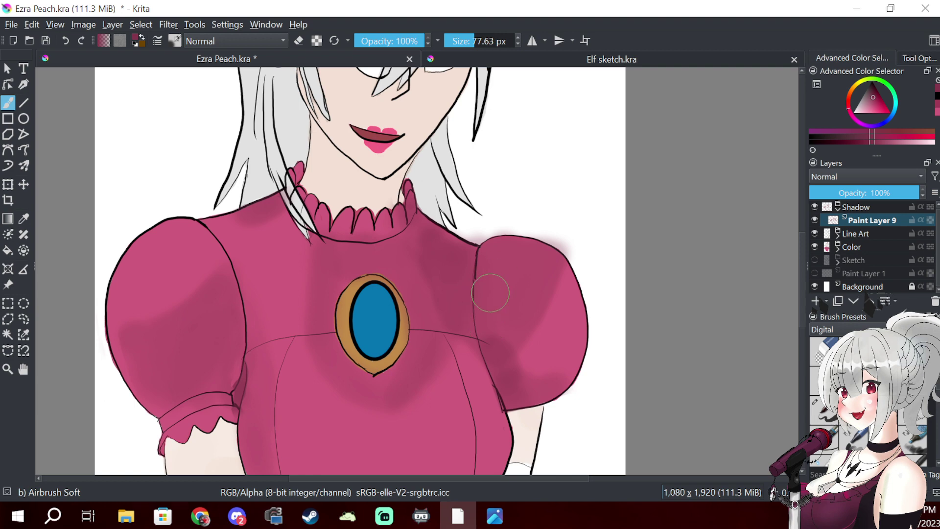
key("e")
mouse_move(558, 239)
left_mouse_down()
mouse_move(568, 255)
mouse_move(539, 232)
mouse_move(508, 225)
mouse_move(475, 234)
mouse_move(443, 217)
left_mouse_up()
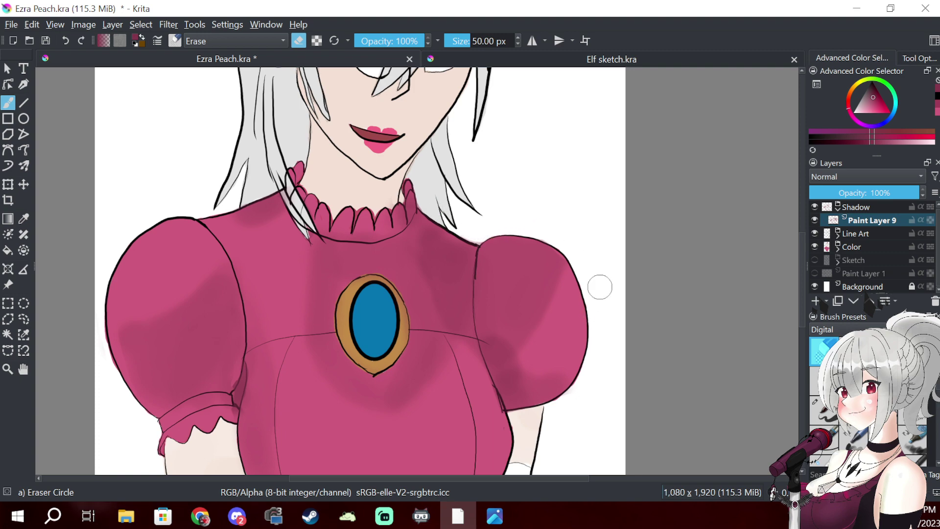
key("e")
mouse_move(540, 334)
left_mouse_down()
mouse_move(523, 378)
mouse_move(538, 362)
mouse_move(523, 341)
mouse_move(515, 369)
mouse_move(504, 330)
mouse_move(536, 374)
left_mouse_up()
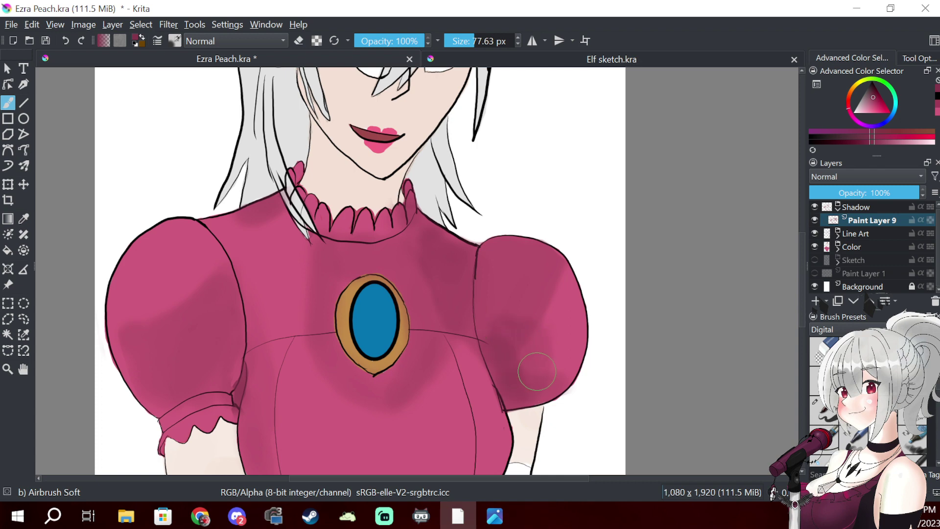
- Airbrush soft shadows along the bust's lower edge and diagonally across the waist beneath it, erasing the spill outside the waist
mouse_move(485, 179)
left_mouse_down()
mouse_move(465, 342)
mouse_move(535, 242)
mouse_move(480, 254)
mouse_move(510, 206)
left_mouse_up()
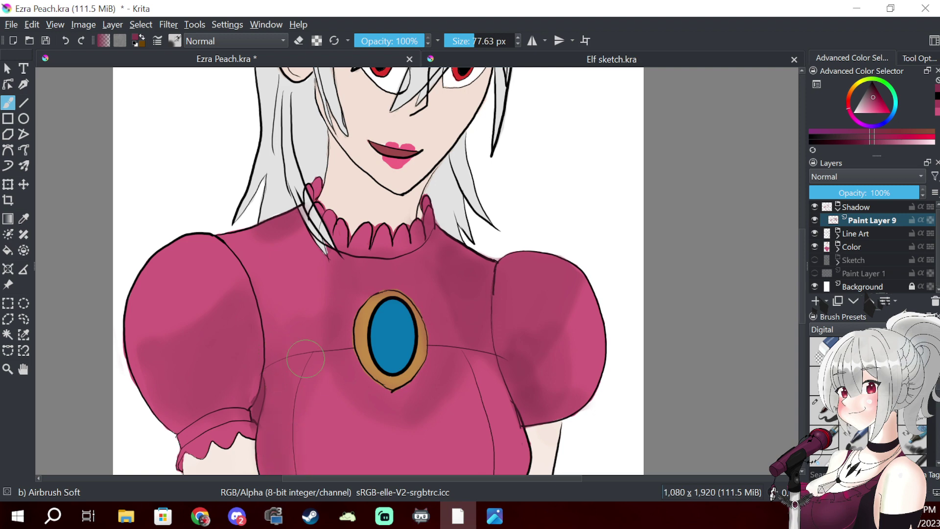
scroll(441, 241, "down", 3)
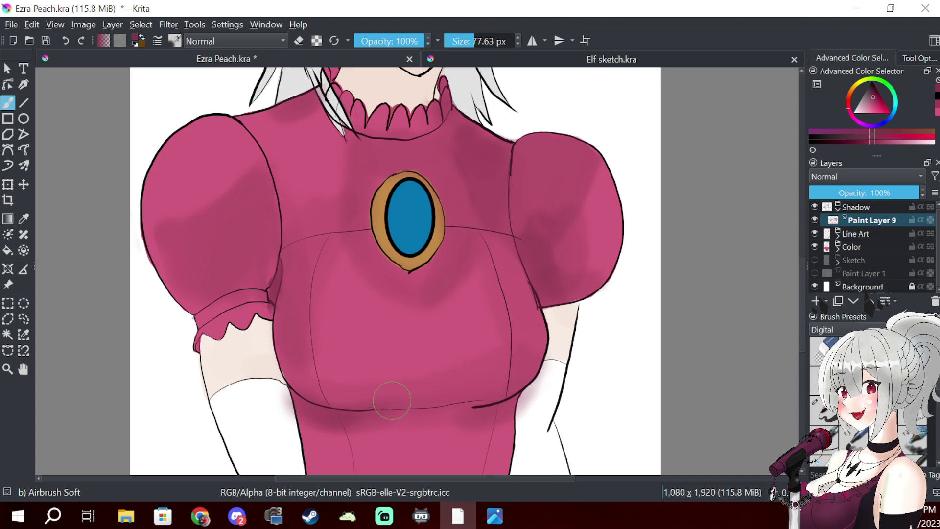
mouse_move(447, 405)
left_mouse_down()
mouse_move(472, 402)
mouse_move(491, 261)
mouse_move(457, 254)
mouse_move(411, 281)
mouse_move(410, 257)
mouse_move(354, 285)
mouse_move(338, 276)
mouse_move(409, 285)
mouse_move(483, 261)
mouse_move(346, 290)
mouse_move(419, 280)
mouse_move(473, 259)
mouse_move(459, 251)
mouse_move(391, 267)
mouse_move(324, 330)
mouse_move(529, 276)
mouse_move(515, 249)
mouse_move(402, 328)
mouse_move(487, 269)
mouse_move(393, 325)
mouse_move(461, 284)
left_mouse_up()
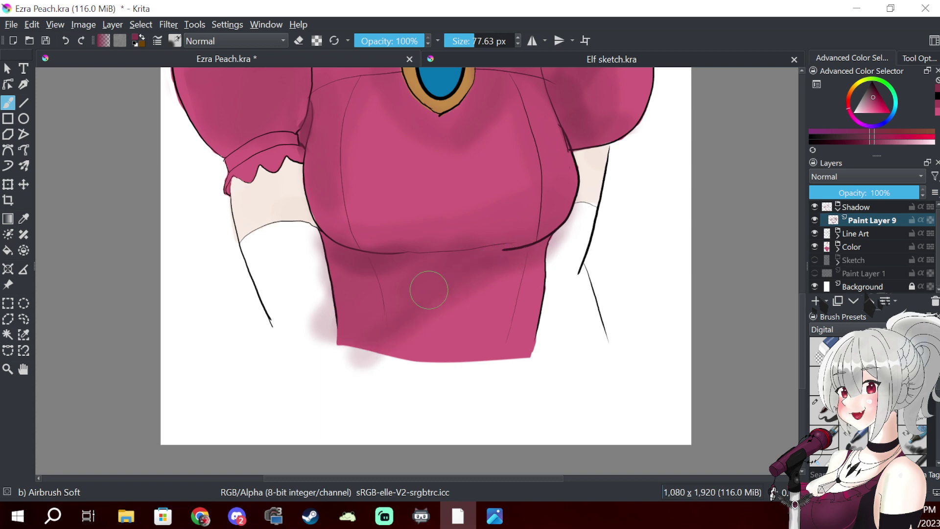
left_click_drag(319, 311, 316, 341)
mouse_move(293, 253)
left_mouse_down()
mouse_move(322, 366)
mouse_move(307, 232)
mouse_move(328, 319)
left_mouse_up()
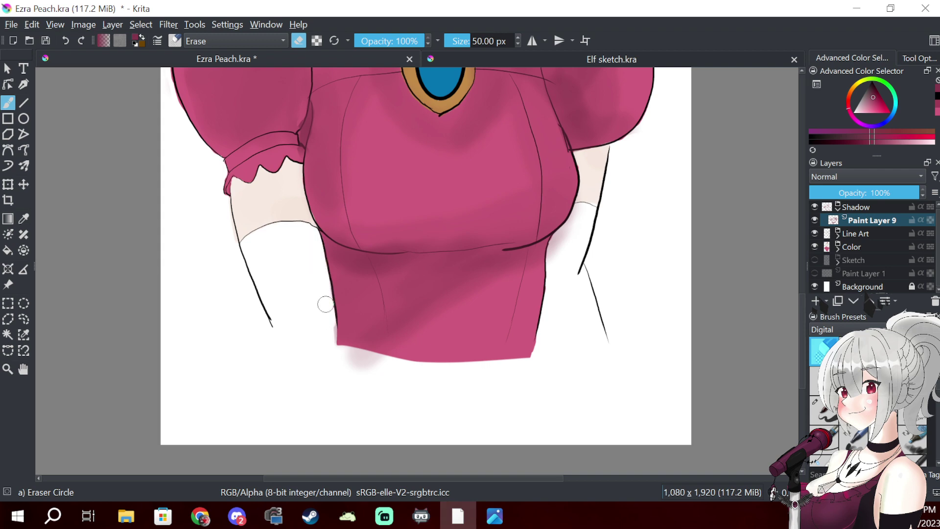
mouse_move(348, 381)
left_mouse_down()
mouse_move(343, 358)
mouse_move(381, 360)
left_mouse_up()
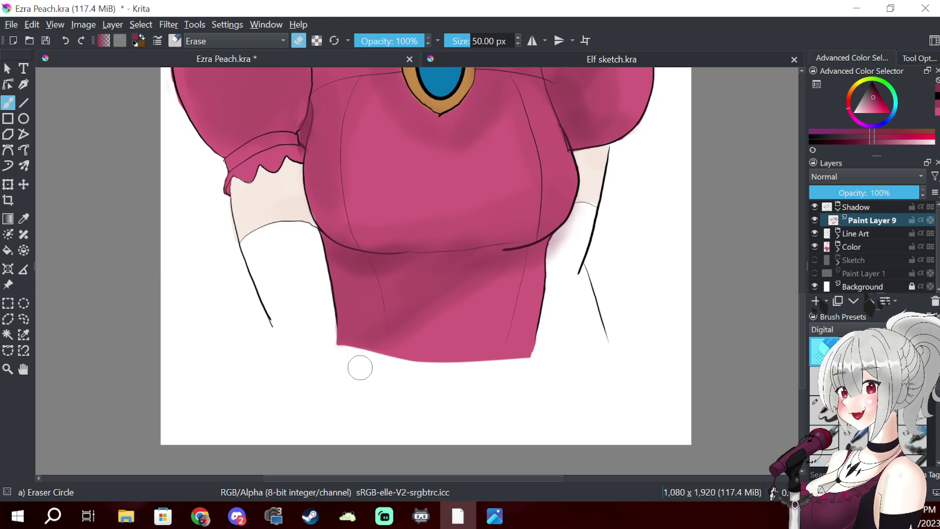
key("slash")
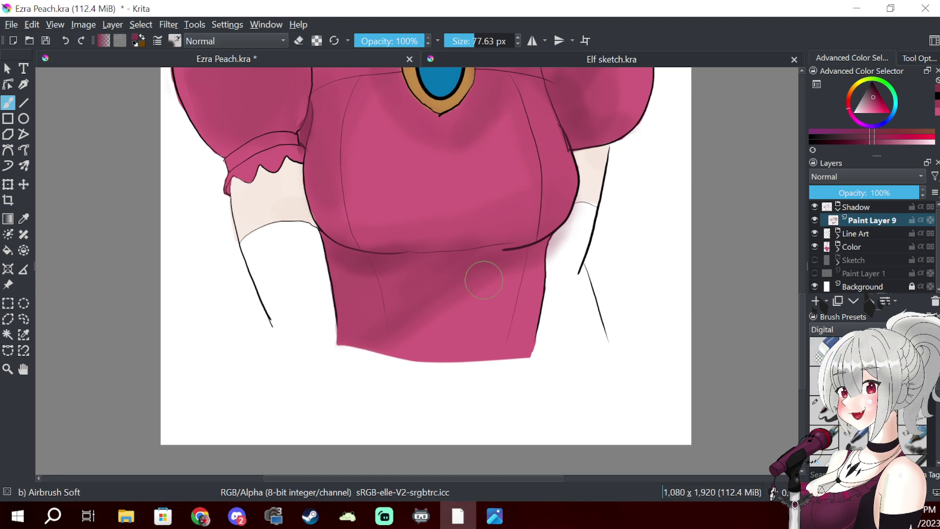
mouse_move(474, 310)
left_mouse_down()
mouse_move(496, 332)
mouse_move(517, 332)
mouse_move(505, 355)
mouse_move(517, 278)
mouse_move(441, 317)
mouse_move(475, 298)
mouse_move(461, 319)
mouse_move(476, 349)
mouse_move(415, 335)
mouse_move(475, 330)
mouse_move(484, 341)
mouse_move(460, 365)
mouse_move(496, 260)
left_mouse_up()
- Add a new paint layer above the dress shading in the Shadow group and rename Paint Layer 9 as Dress
mouse_move(526, 220)
left_mouse_down()
mouse_move(420, 363)
mouse_move(398, 321)
mouse_move(351, 393)
mouse_move(350, 359)
mouse_move(431, 467)
mouse_move(420, 272)
mouse_move(478, 263)
mouse_move(459, 356)
left_mouse_up()
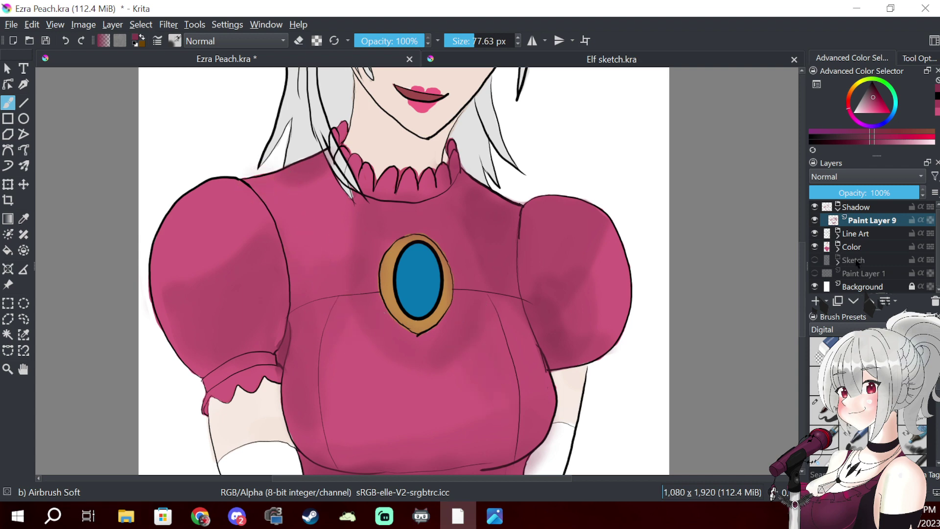
left_click(815, 301)
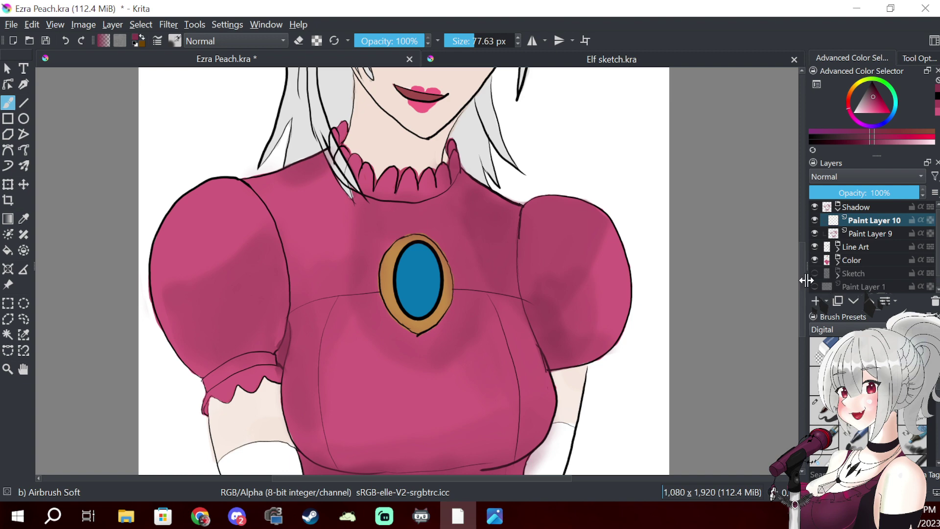
scroll(500, 331, "up", 3)
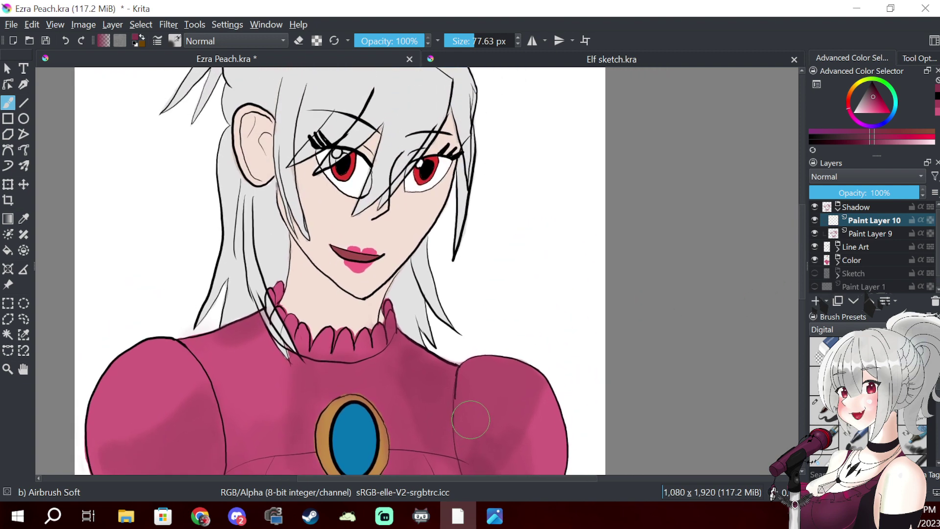
double_click(872, 234)
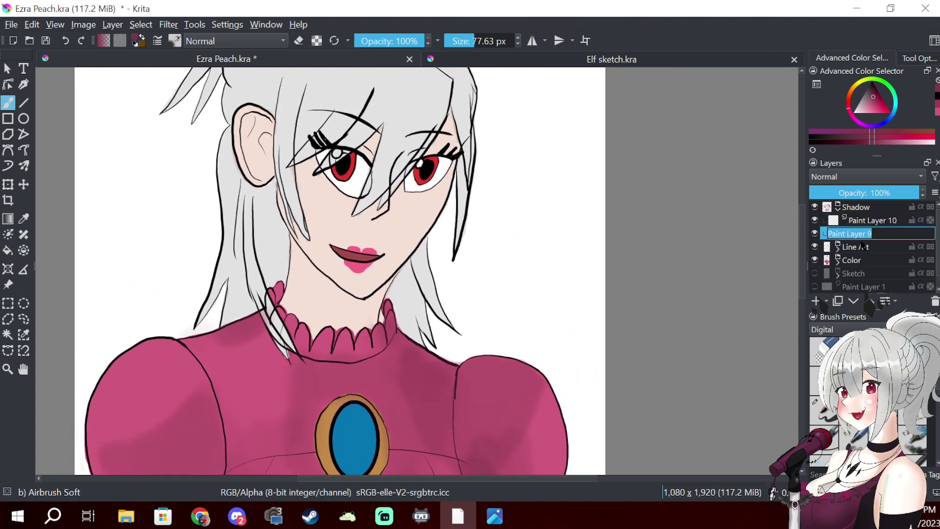
type("Dress")
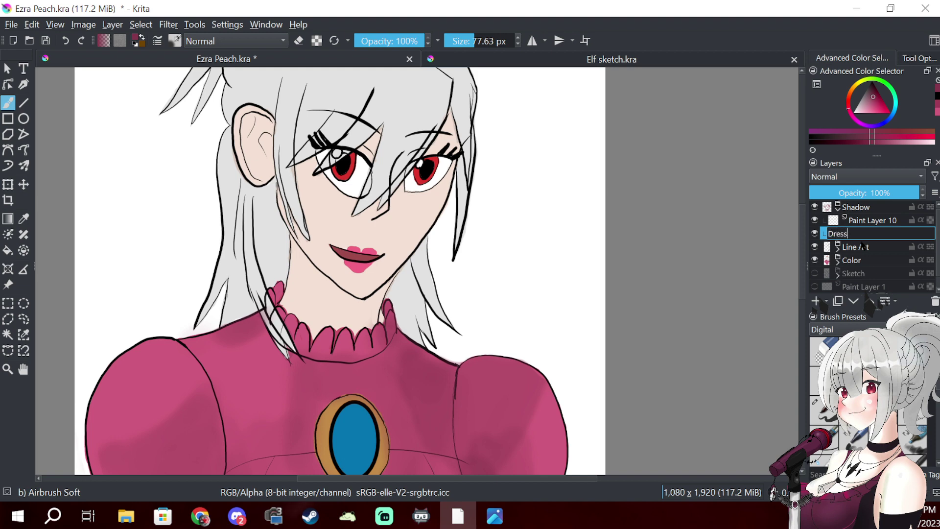
key("Return")
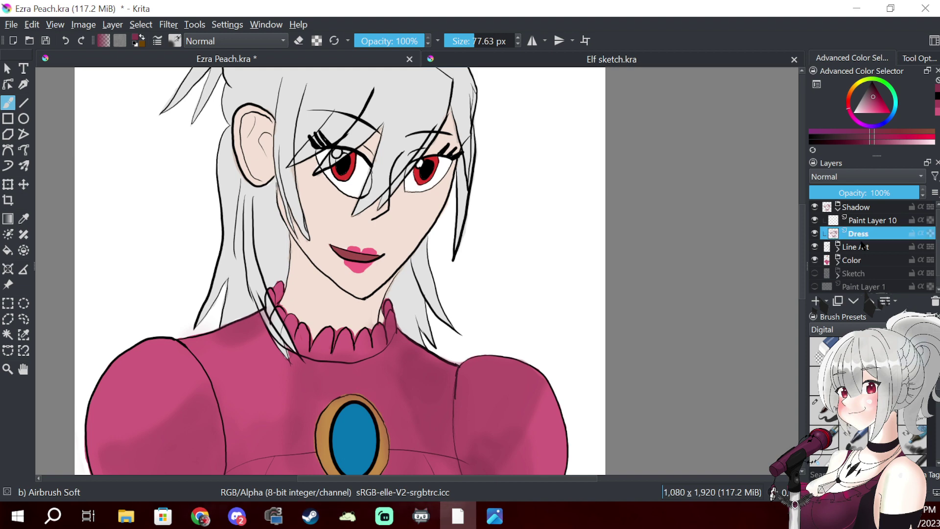
- Sample the skin colour, choose a darker greyish tone of it, and airbrush a soft shadow on the neck beneath the chin
left_click(25, 220)
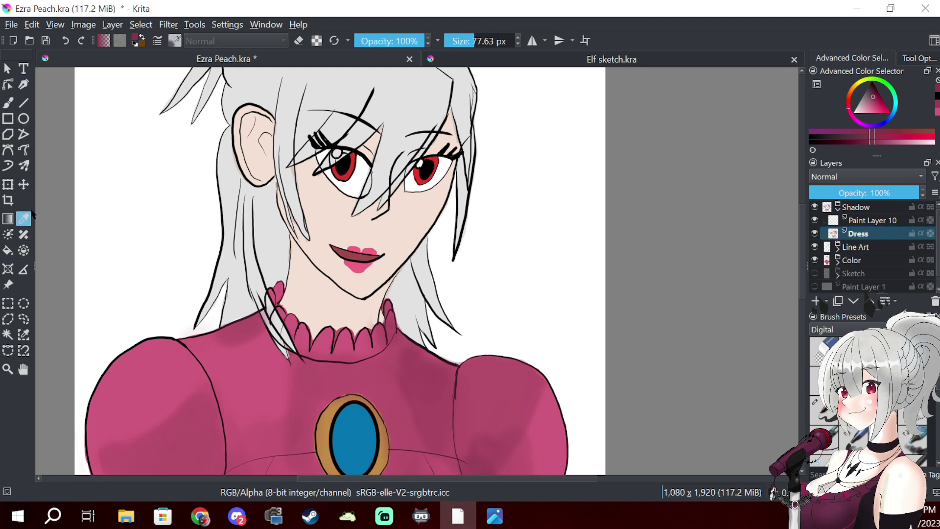
left_click(321, 285)
left_click_drag(862, 109, 862, 104)
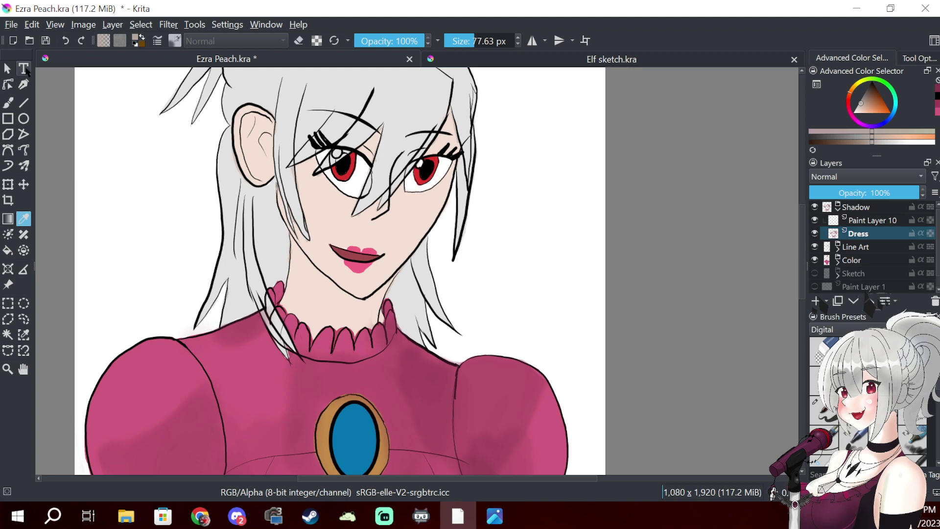
left_click(8, 102)
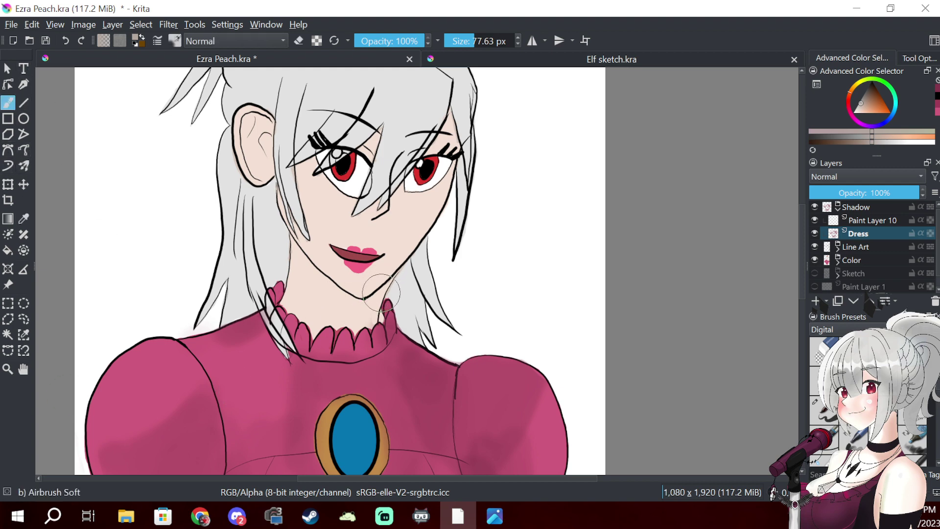
mouse_move(376, 296)
left_mouse_down()
mouse_move(364, 318)
mouse_move(341, 314)
mouse_move(342, 300)
mouse_move(325, 316)
mouse_move(340, 311)
mouse_move(320, 310)
mouse_move(372, 302)
mouse_move(324, 317)
mouse_move(334, 293)
mouse_move(324, 316)
mouse_move(315, 257)
mouse_move(314, 294)
mouse_move(298, 256)
mouse_move(321, 304)
mouse_move(305, 301)
mouse_move(322, 321)
mouse_move(317, 301)
mouse_move(400, 268)
mouse_move(371, 293)
mouse_move(360, 292)
mouse_move(401, 255)
left_mouse_up()
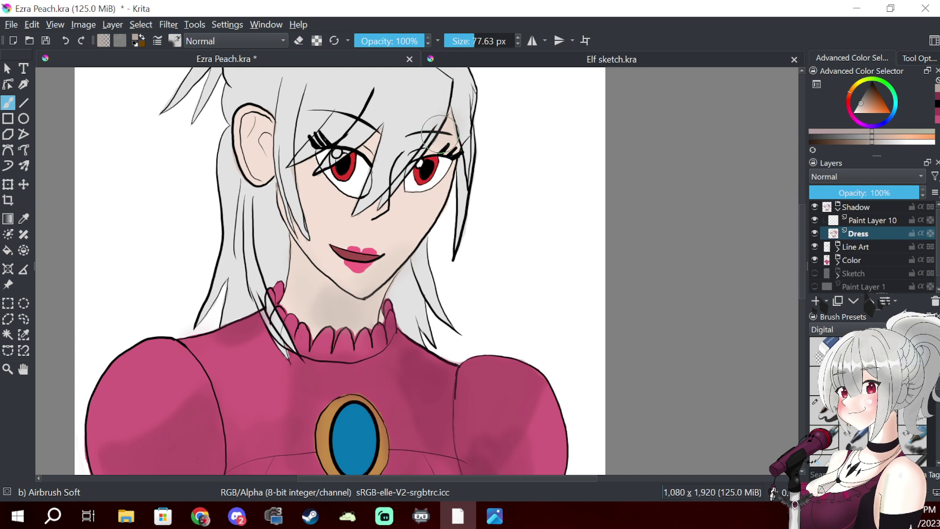
- Airbrush soft shadows on the forehead skin between the hair strands above both eyes, erasing the spill over the surrounding hair
mouse_move(375, 141)
left_mouse_down()
mouse_move(368, 142)
mouse_move(385, 125)
left_mouse_up()
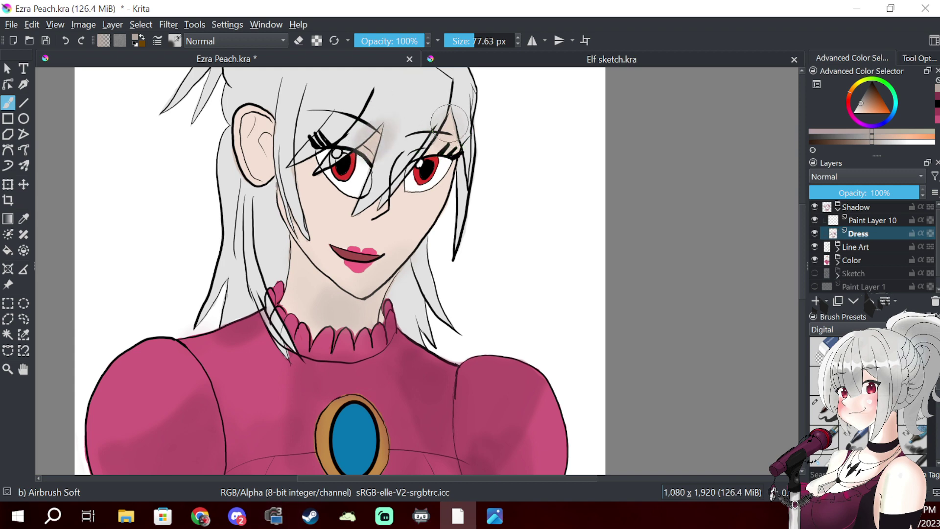
key("e")
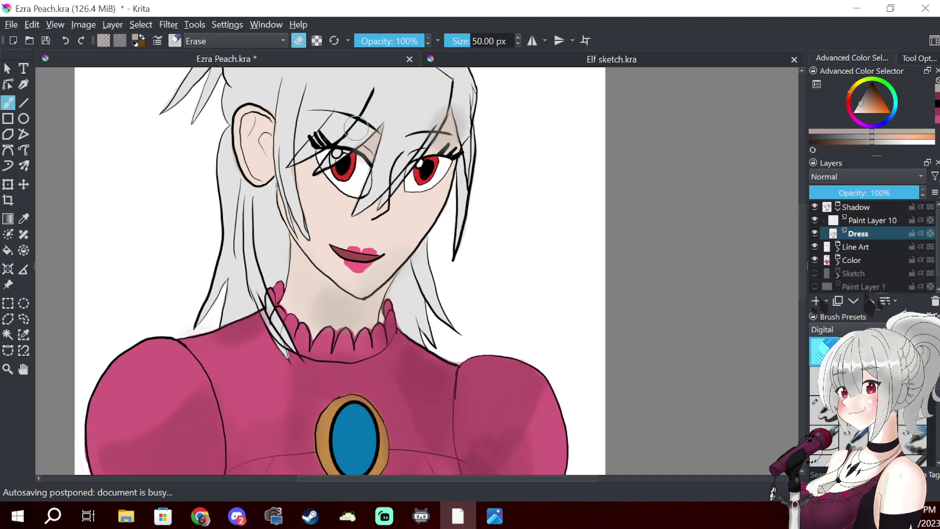
left_click_drag(450, 96, 467, 145)
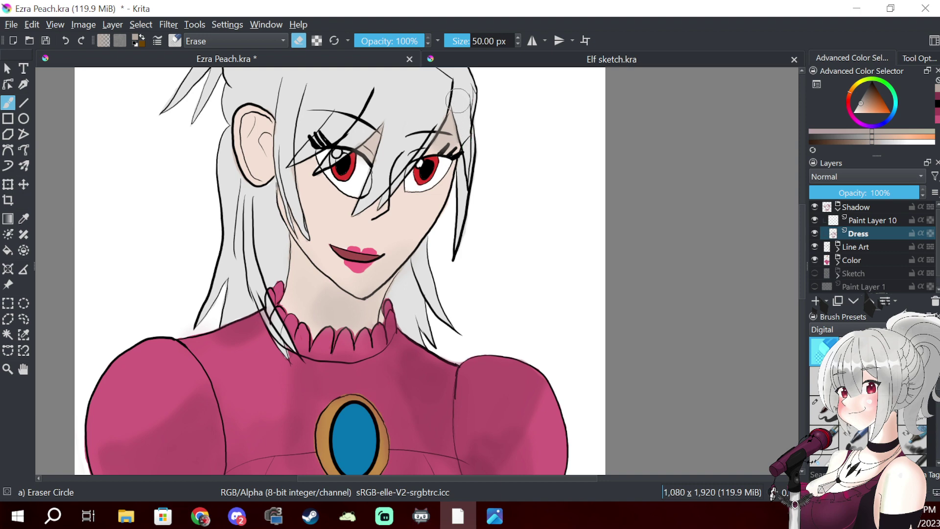
- Airbrush a soft shadow down the ear-side cheek and jaw, erase its spill outside the face, and undo the last erasing stroke
key("slash")
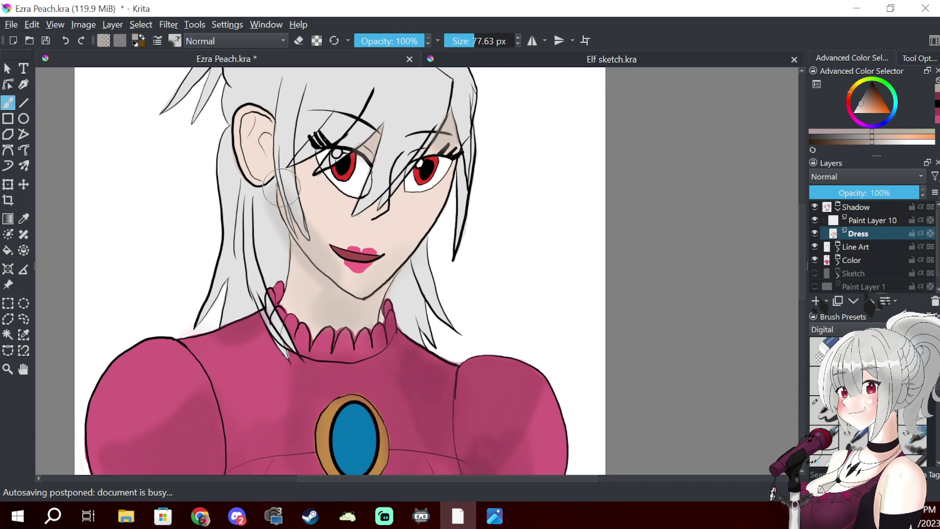
key("slash")
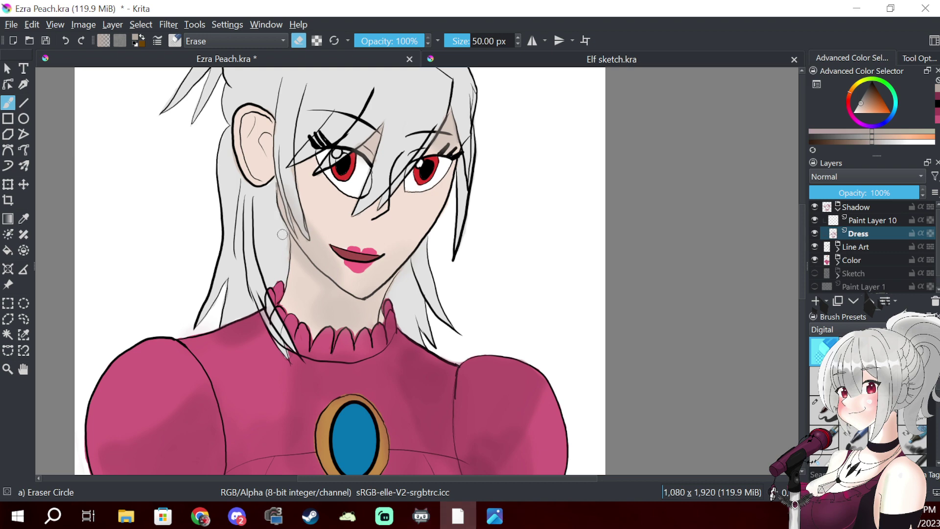
mouse_move(309, 211)
left_mouse_down()
mouse_move(302, 204)
mouse_move(320, 245)
mouse_move(314, 231)
mouse_move(333, 252)
mouse_move(321, 265)
mouse_move(328, 274)
mouse_move(326, 258)
left_mouse_up()
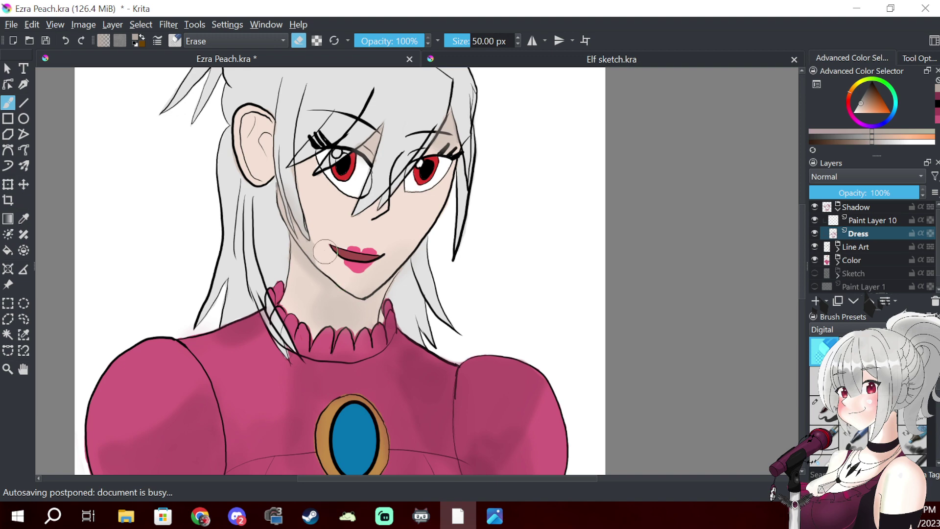
key("ctrl+z")
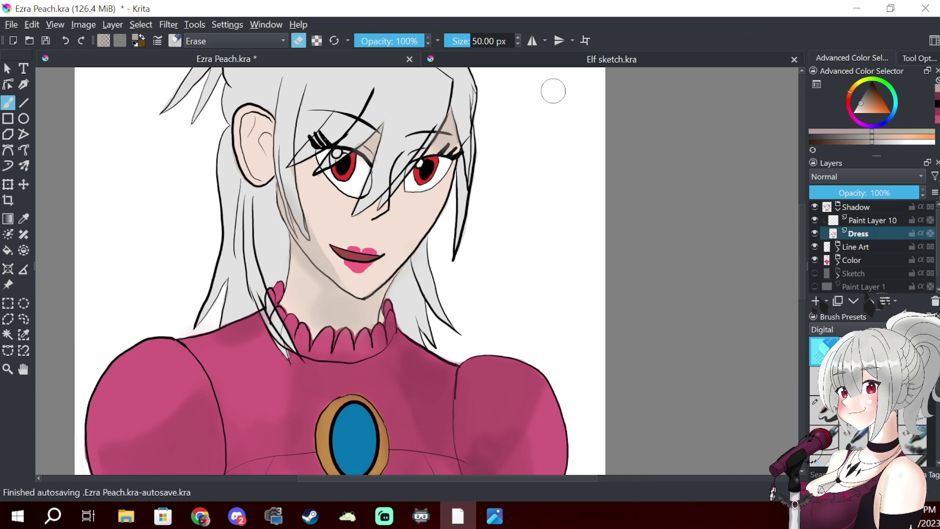
key("slash")
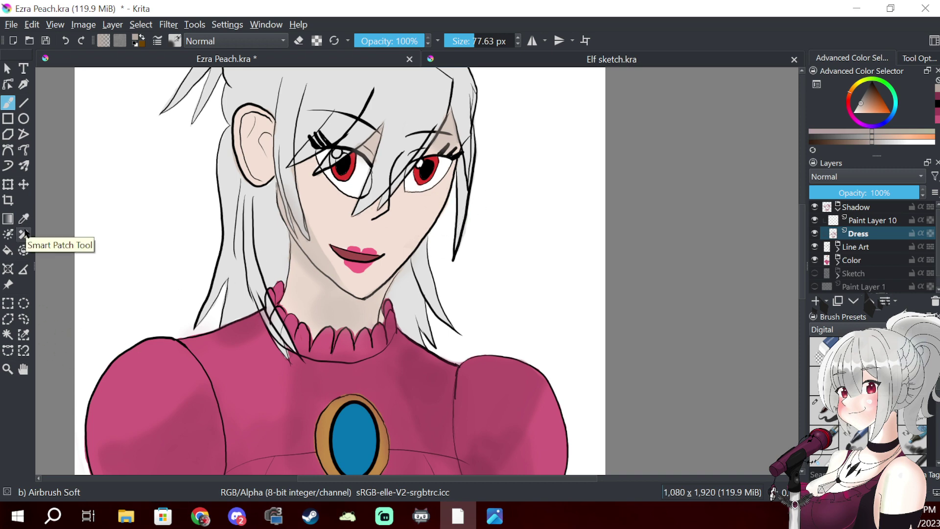
- Select the Shadow group and save the Ezra Peach drawing
scroll(455, 309, "down", 2)
scroll(455, 309, "down", 1)
scroll(454, 309, "up", 1)
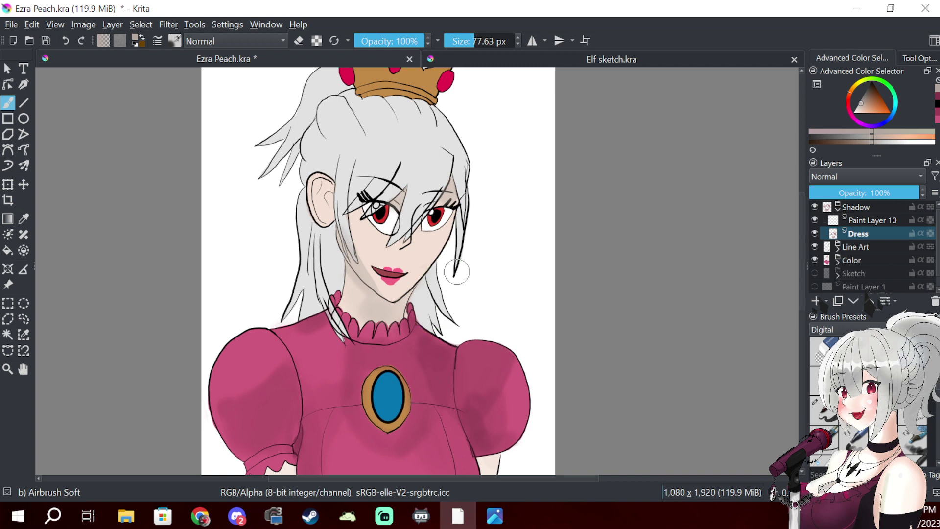
scroll(466, 269, "down", 2)
scroll(468, 267, "up", 1)
scroll(468, 266, "down", 1)
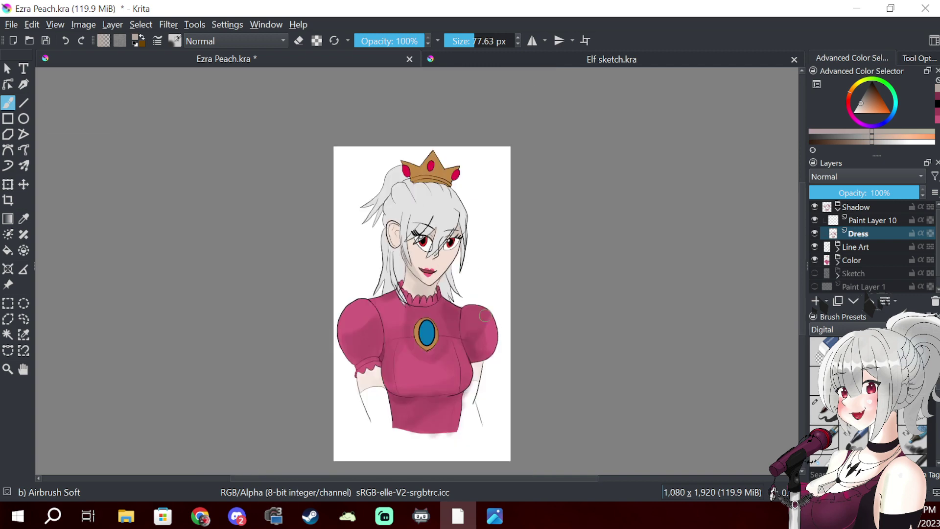
left_click(853, 208)
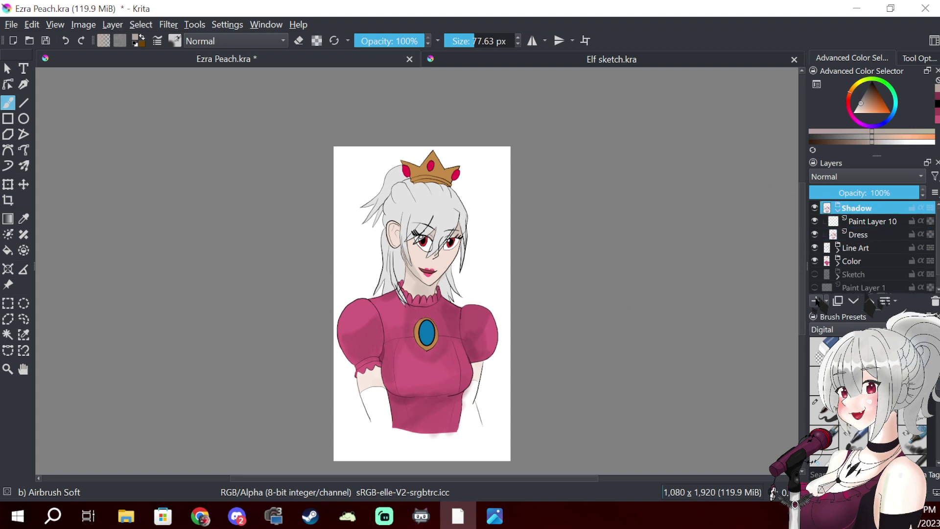
left_click(12, 25)
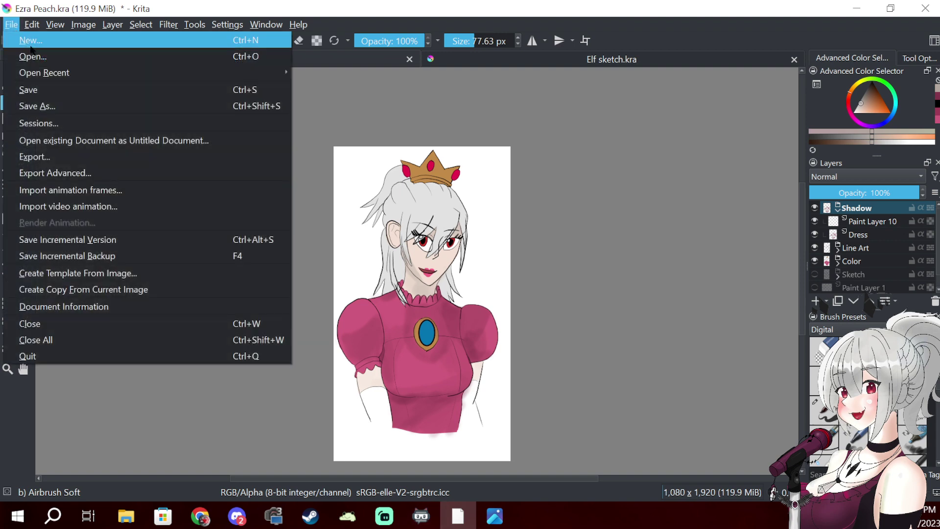
key("Escape")
key("ctrl+s")
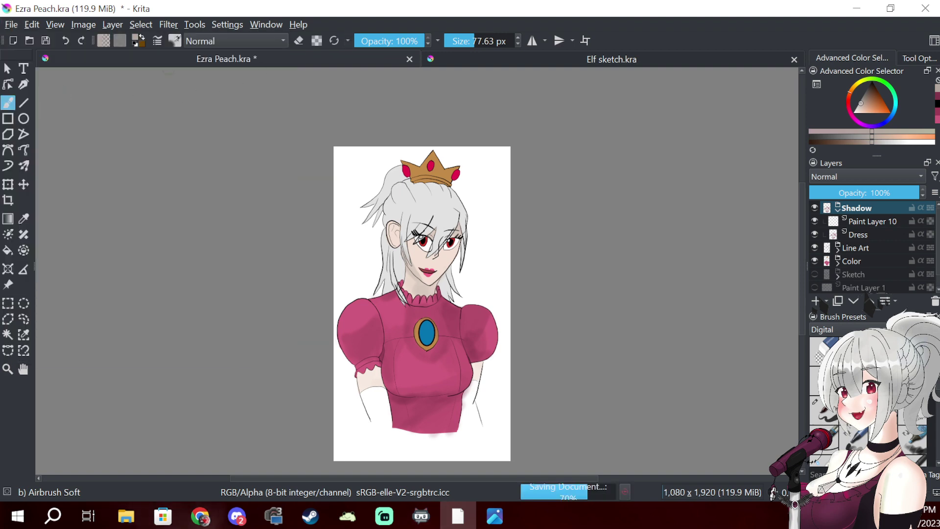